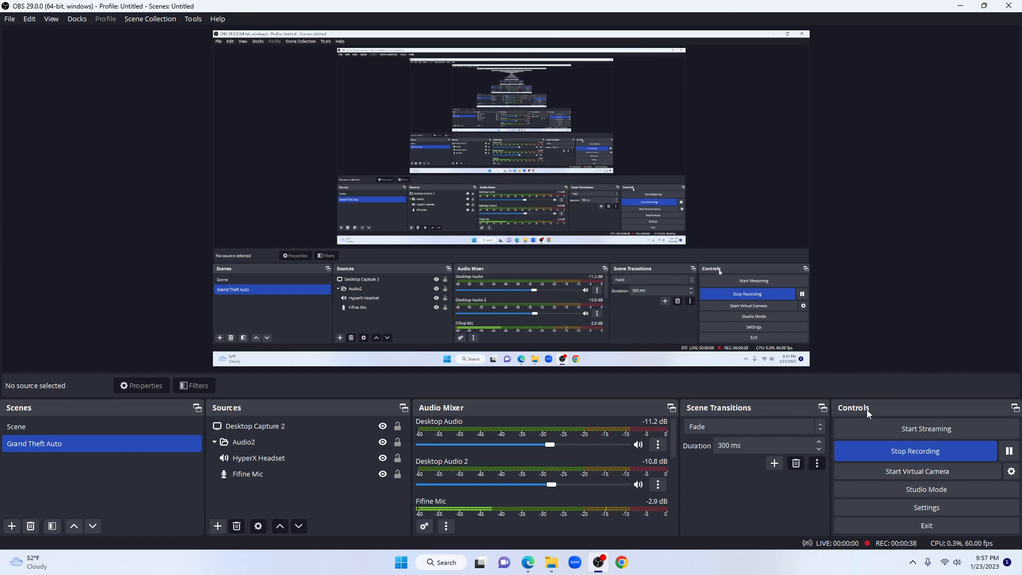
- Switch from OBS to the LSPDFR downloads page and filter the GTA5 vehicle textures to the Police vehicle type
{"action": "left_click", "coordinate": [962, 8]}
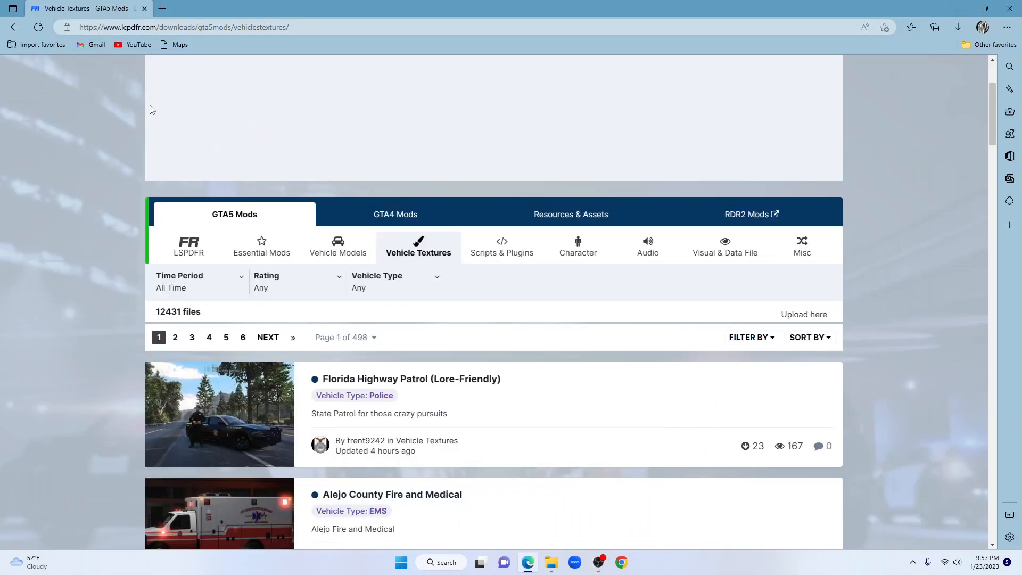
{"action": "scroll", "coordinate": [307, 149], "scroll_direction": "up", "scroll_amount": 3}
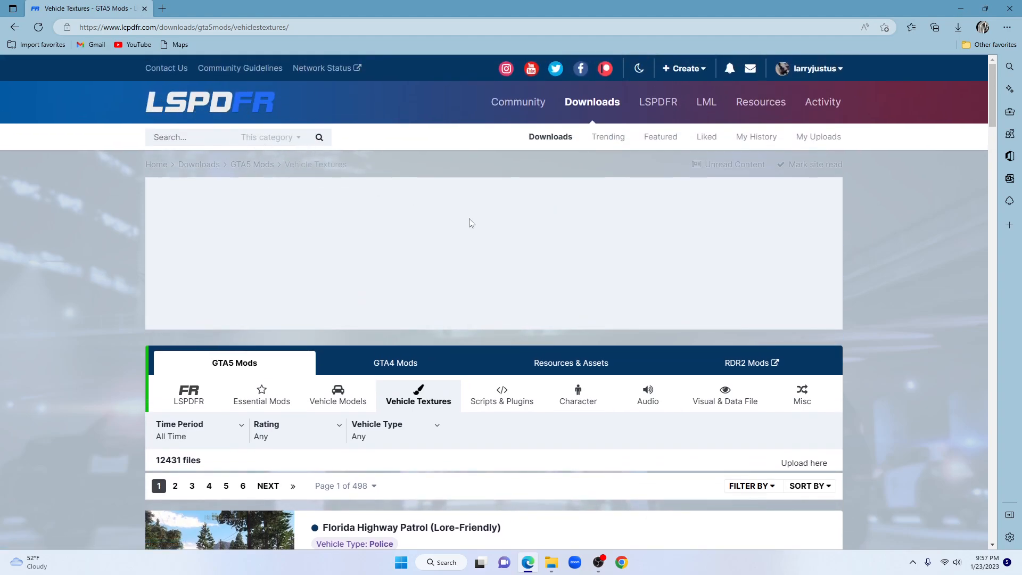
{"action": "scroll", "coordinate": [468, 219], "scroll_direction": "down", "scroll_amount": 1}
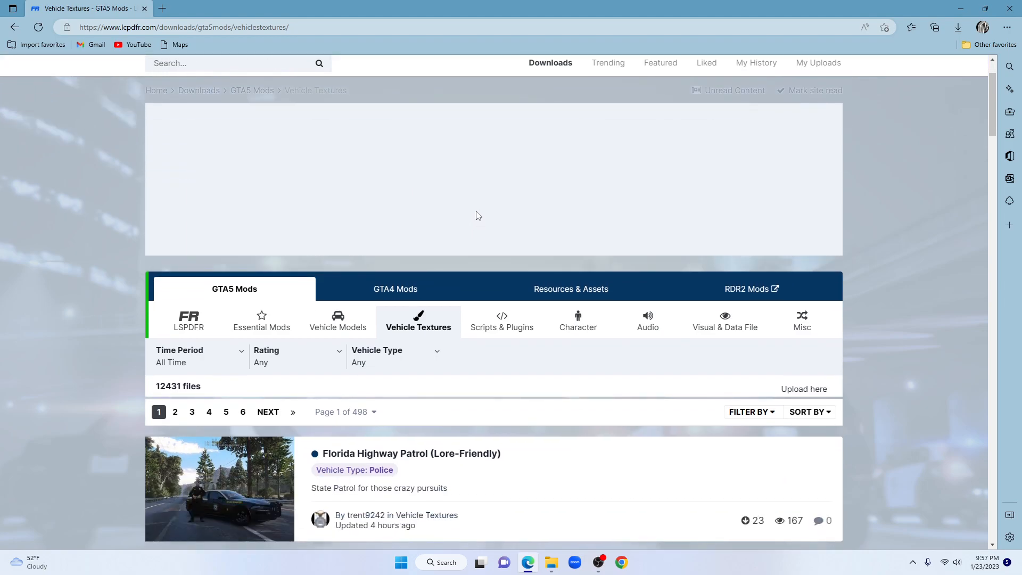
{"action": "scroll", "coordinate": [478, 215], "scroll_direction": "up", "scroll_amount": 1}
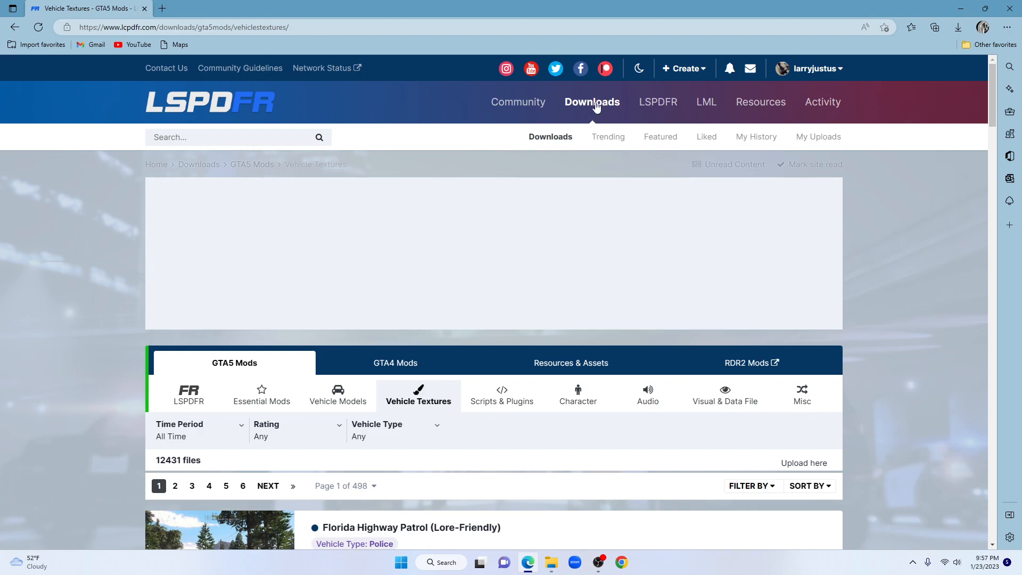
{"action": "scroll", "coordinate": [521, 212], "scroll_direction": "down", "scroll_amount": 2}
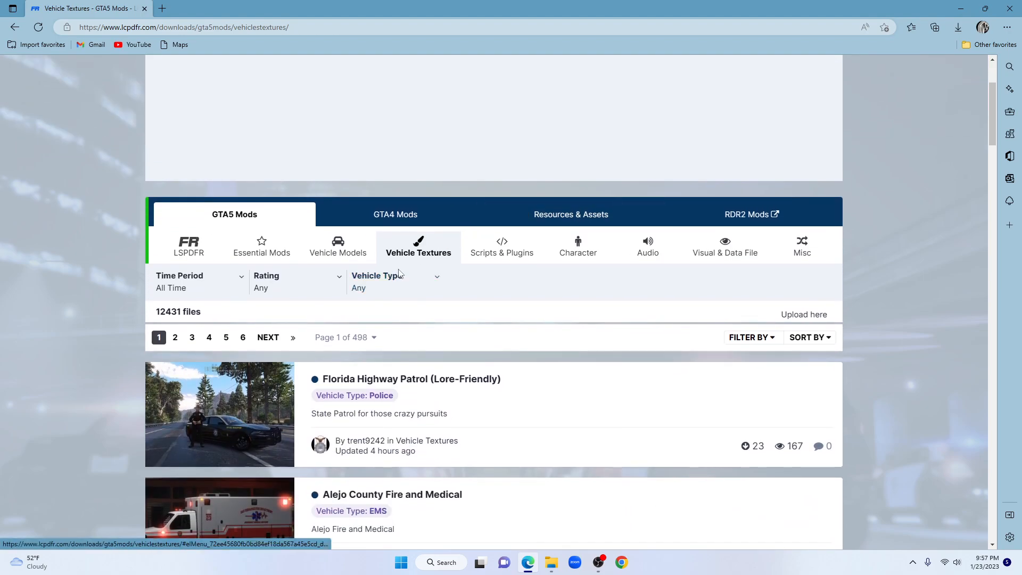
{"action": "left_click", "coordinate": [439, 278]}
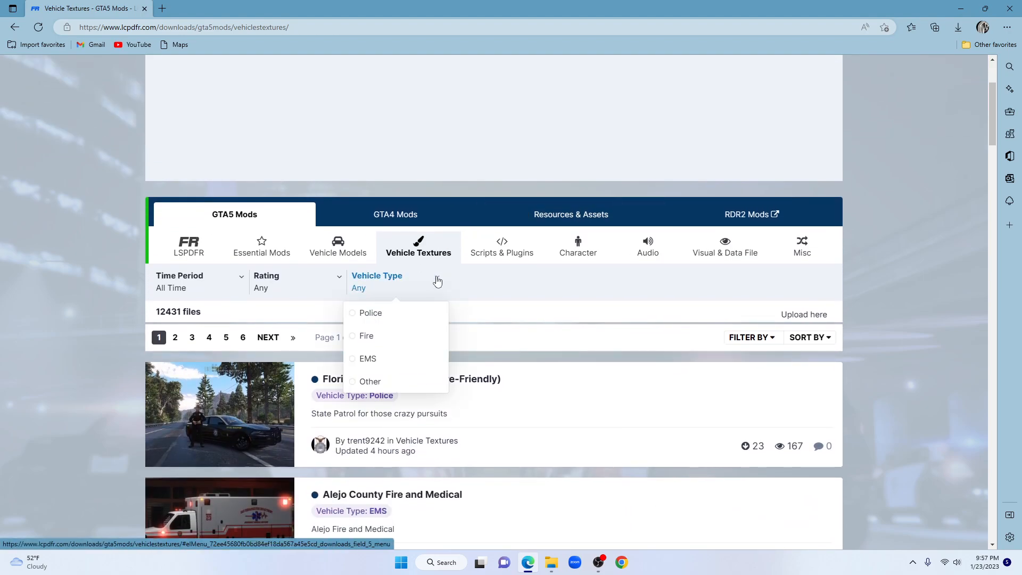
{"action": "left_click", "coordinate": [416, 315]}
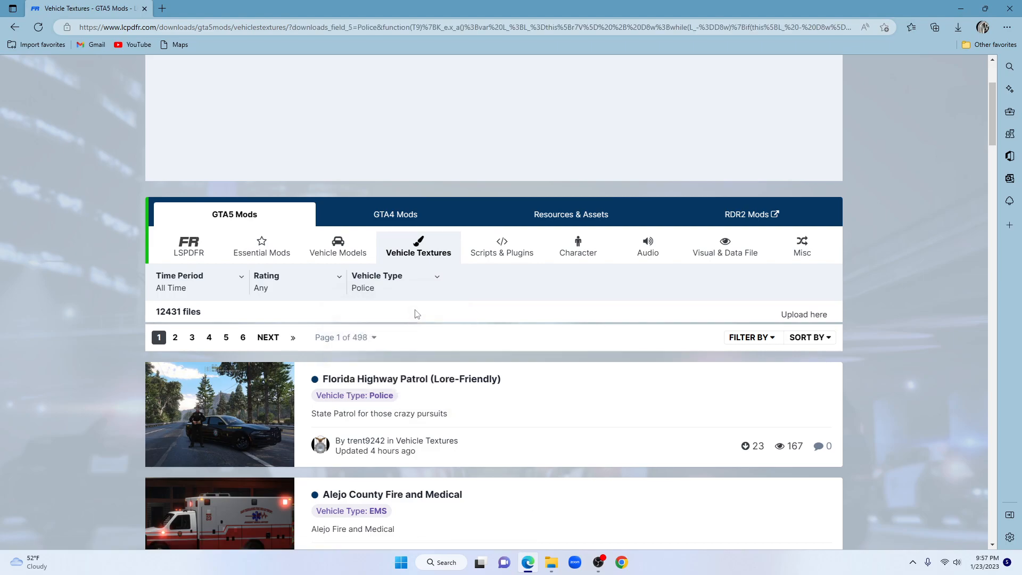
{"action": "left_click", "coordinate": [437, 280]}
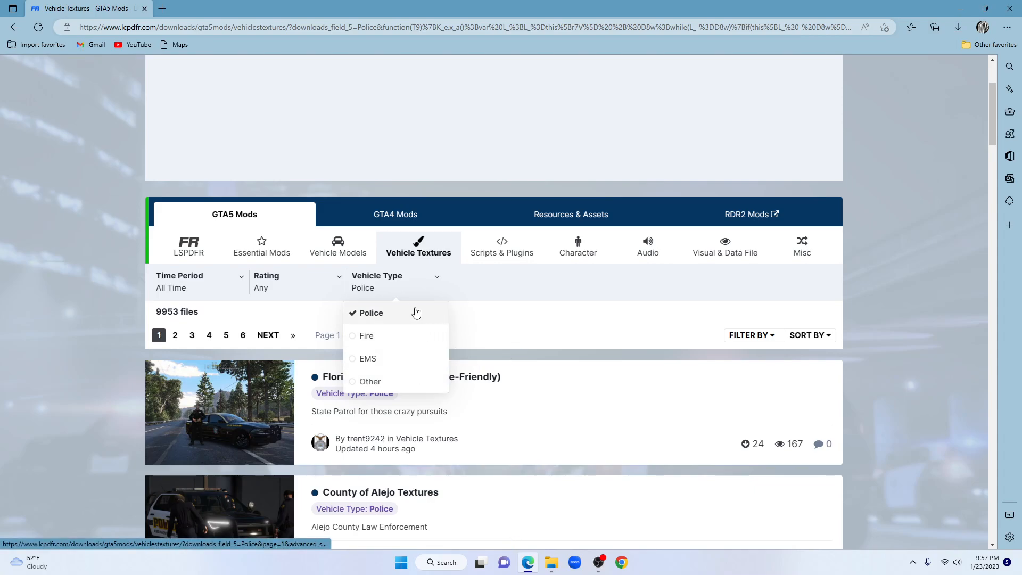
- Open the Vehicle Models category of the GTA5 mods and filter it to ELS-compatible files
{"action": "left_click", "coordinate": [339, 247]}
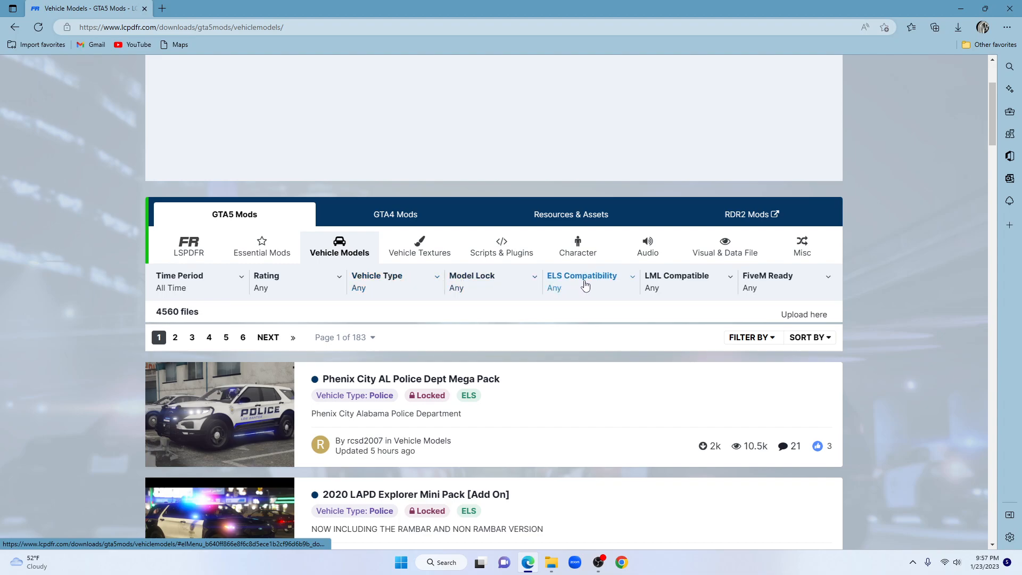
{"action": "left_click", "coordinate": [632, 278]}
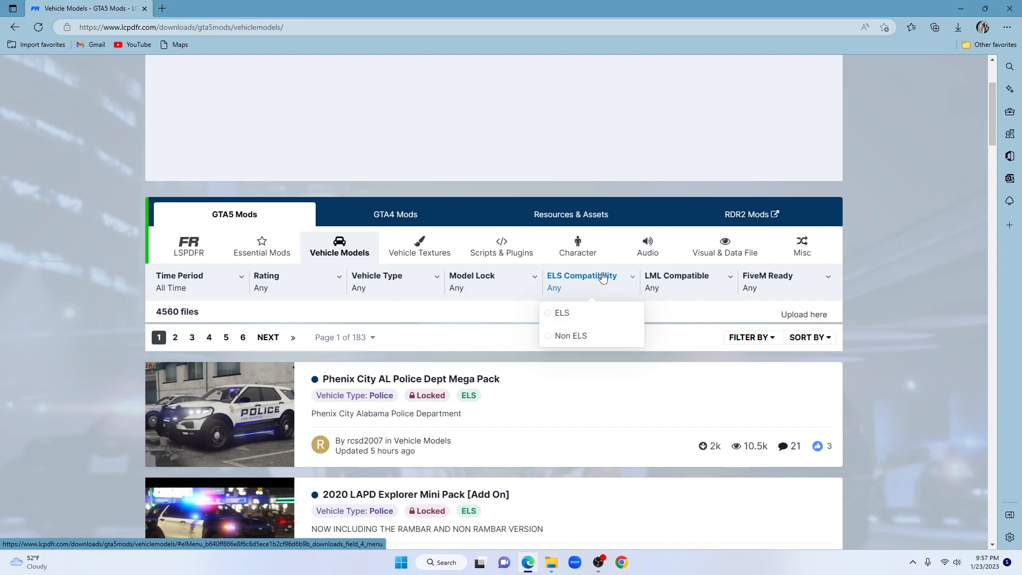
{"action": "left_click", "coordinate": [564, 313]}
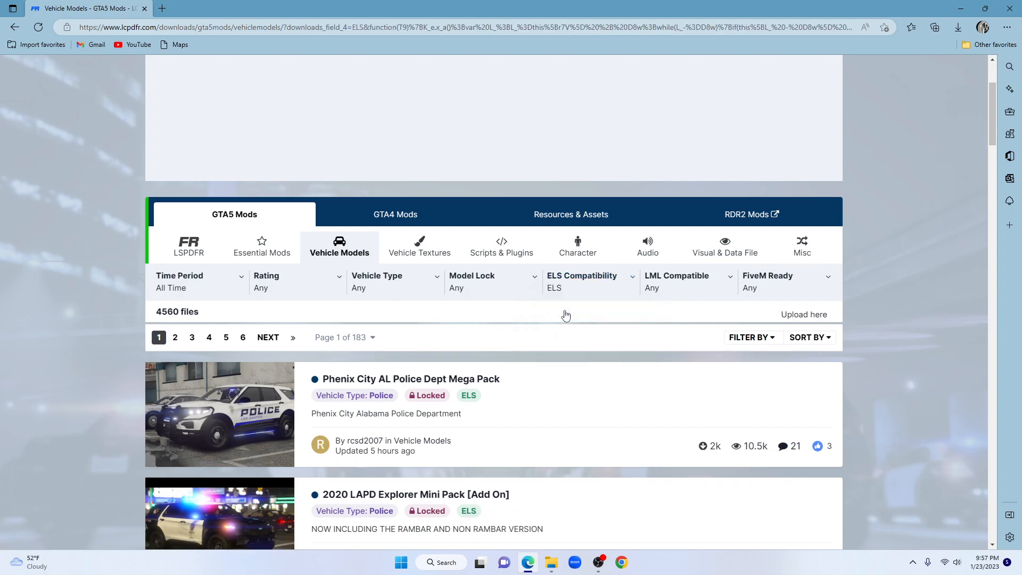
- Look through the vehicle packs listed on the first page of the ELS vehicle models
{"action": "scroll", "coordinate": [561, 339], "scroll_direction": "down", "scroll_amount": 4}
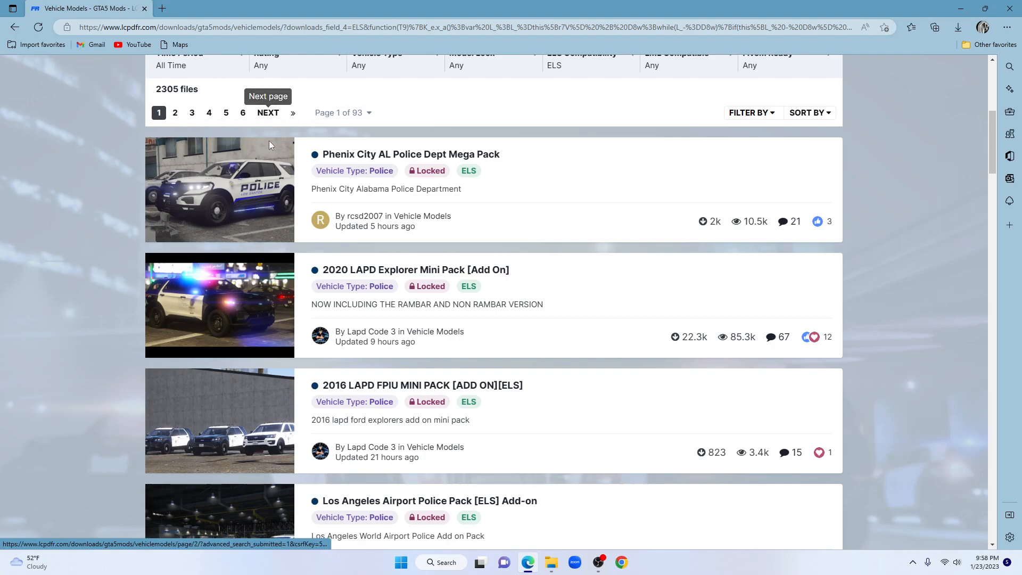
{"action": "scroll", "coordinate": [455, 240], "scroll_direction": "down", "scroll_amount": 2}
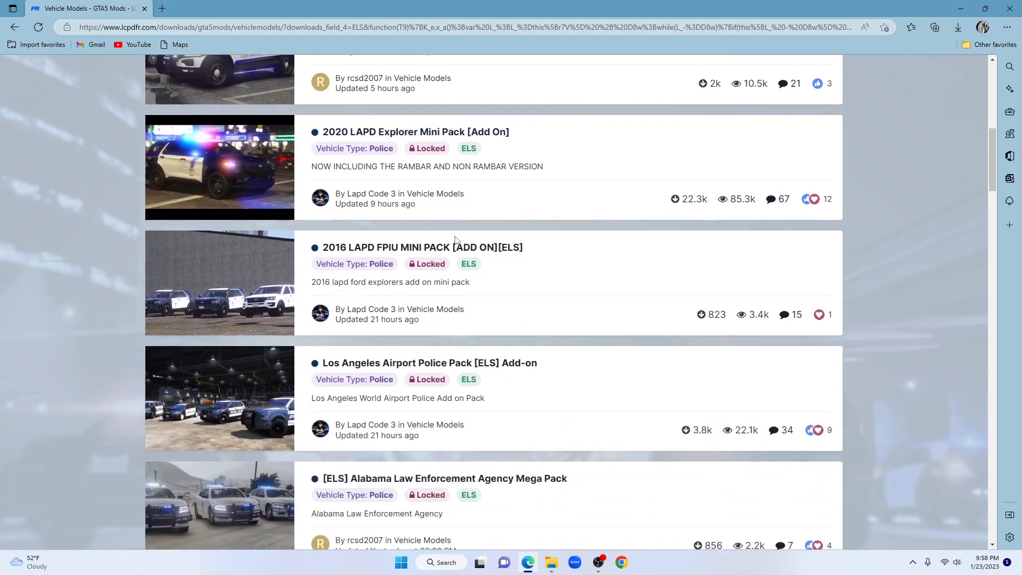
{"action": "scroll", "coordinate": [463, 269], "scroll_direction": "down", "scroll_amount": 4}
{"action": "scroll", "coordinate": [449, 301], "scroll_direction": "down", "scroll_amount": 2}
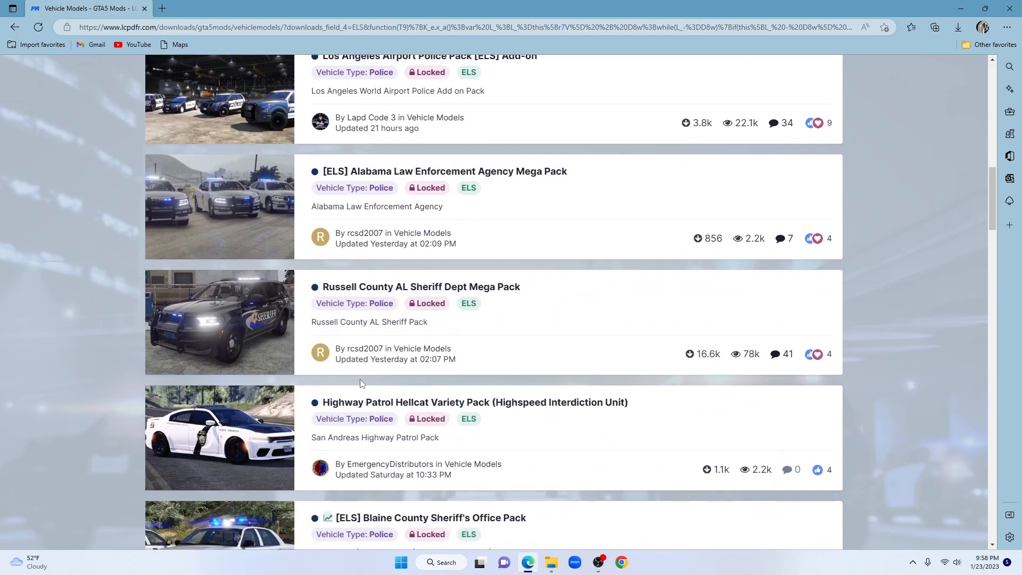
{"action": "scroll", "coordinate": [361, 380], "scroll_direction": "down", "scroll_amount": 4}
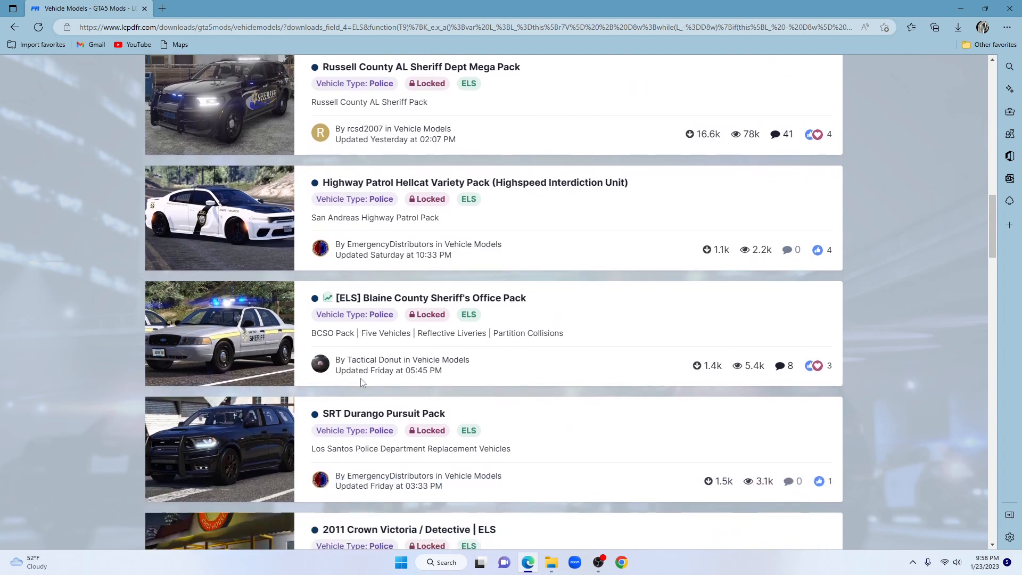
{"action": "scroll", "coordinate": [358, 380], "scroll_direction": "down", "scroll_amount": 4}
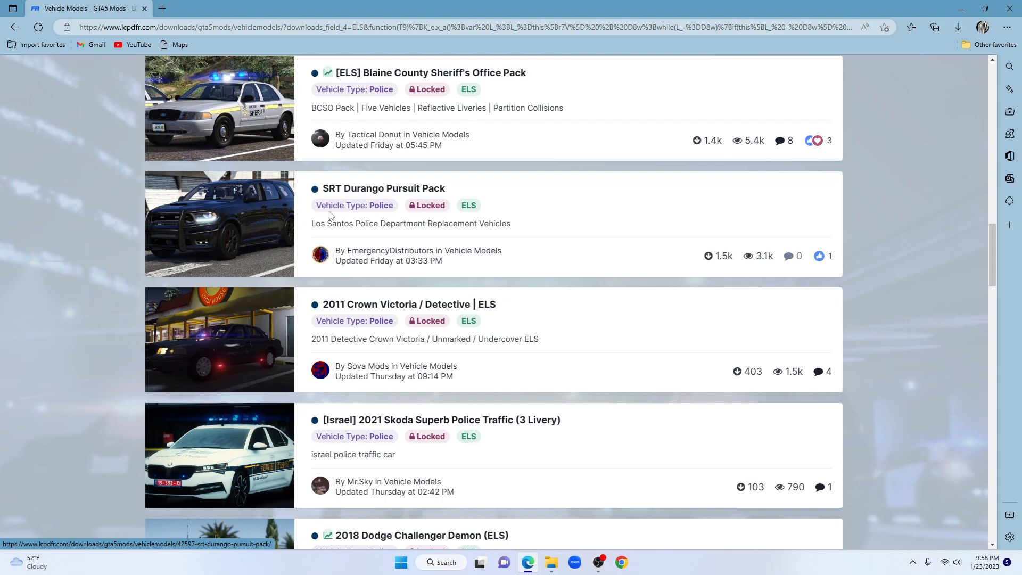
{"action": "scroll", "coordinate": [297, 264], "scroll_direction": "down", "scroll_amount": 8}
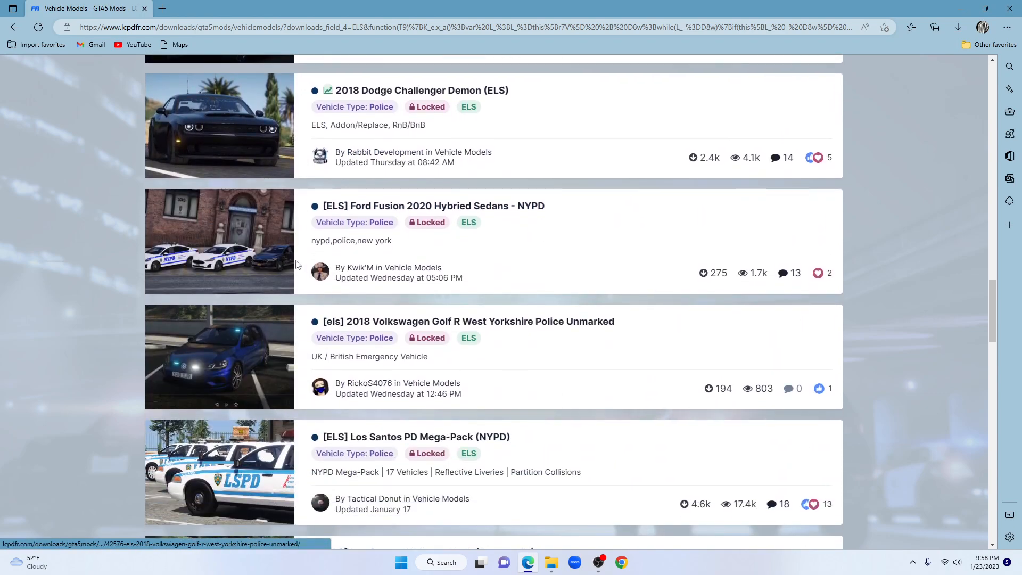
{"action": "scroll", "coordinate": [297, 265], "scroll_direction": "down", "scroll_amount": 9}
{"action": "scroll", "coordinate": [251, 347], "scroll_direction": "down", "scroll_amount": 9}
{"action": "scroll", "coordinate": [269, 419], "scroll_direction": "down", "scroll_amount": 3}
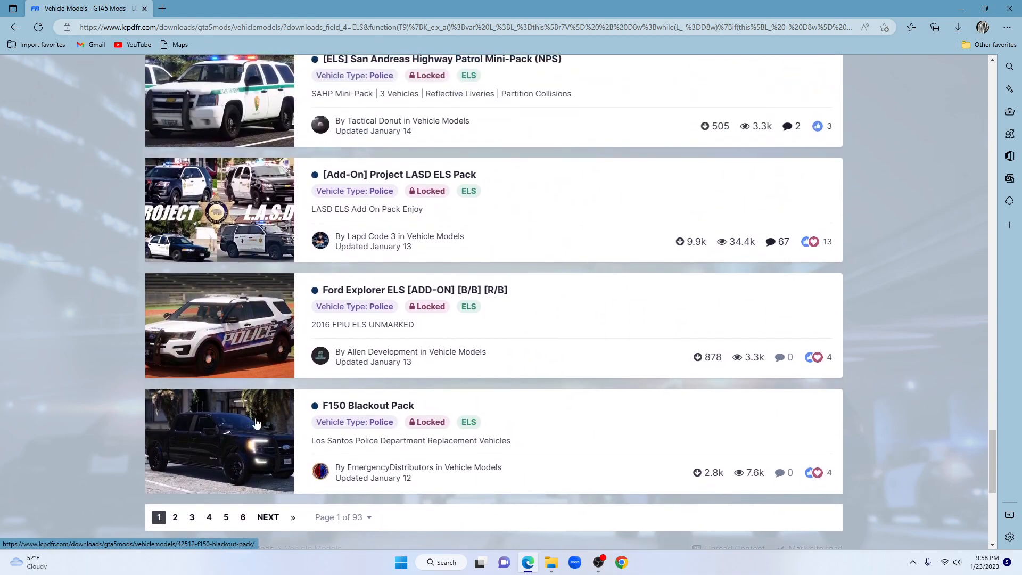
- Go to page 6 of the ELS vehicle models and look through its listings
{"action": "left_click", "coordinate": [243, 517]}
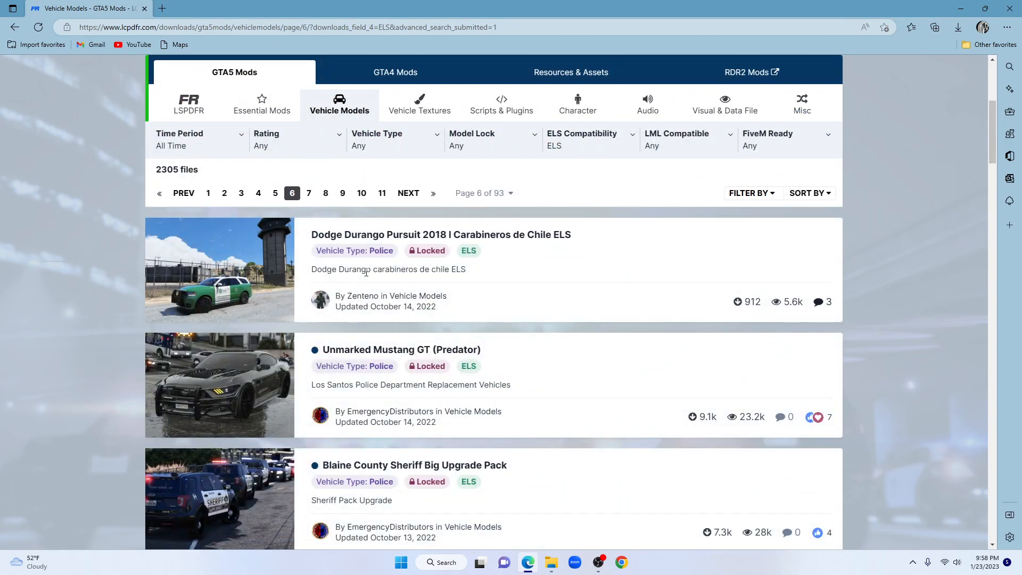
{"action": "scroll", "coordinate": [266, 315], "scroll_direction": "down", "scroll_amount": 1}
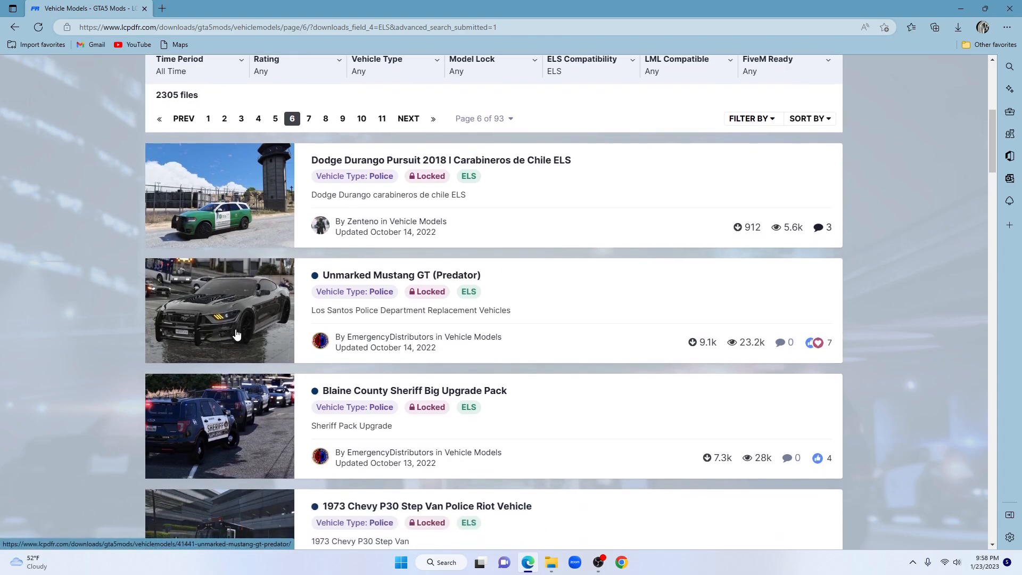
{"action": "scroll", "coordinate": [237, 331], "scroll_direction": "down", "scroll_amount": 5}
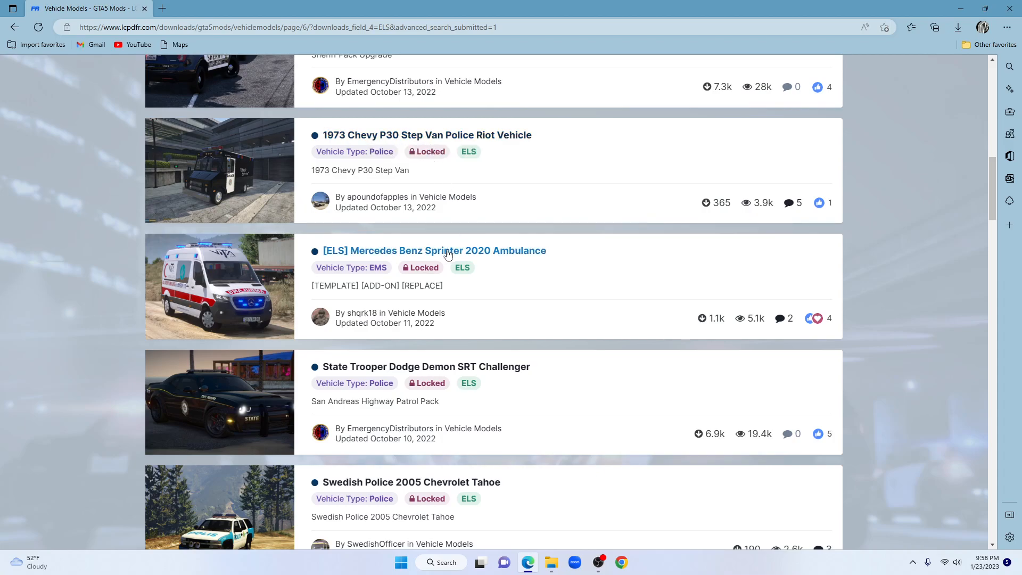
{"action": "scroll", "coordinate": [429, 264], "scroll_direction": "down", "scroll_amount": 4}
{"action": "scroll", "coordinate": [426, 267], "scroll_direction": "down", "scroll_amount": 11}
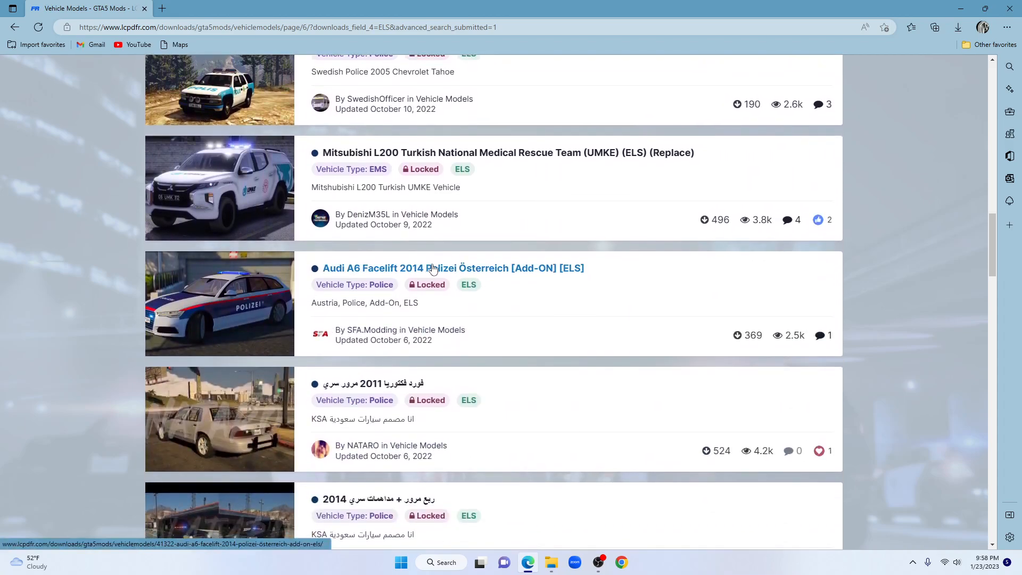
{"action": "scroll", "coordinate": [434, 267], "scroll_direction": "down", "scroll_amount": 2}
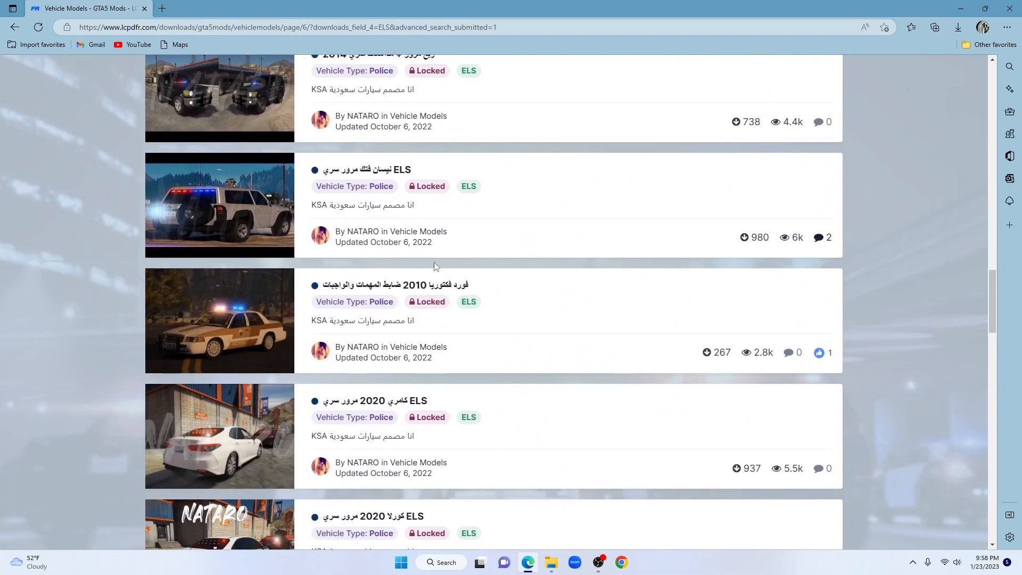
{"action": "scroll", "coordinate": [436, 264], "scroll_direction": "down", "scroll_amount": 10}
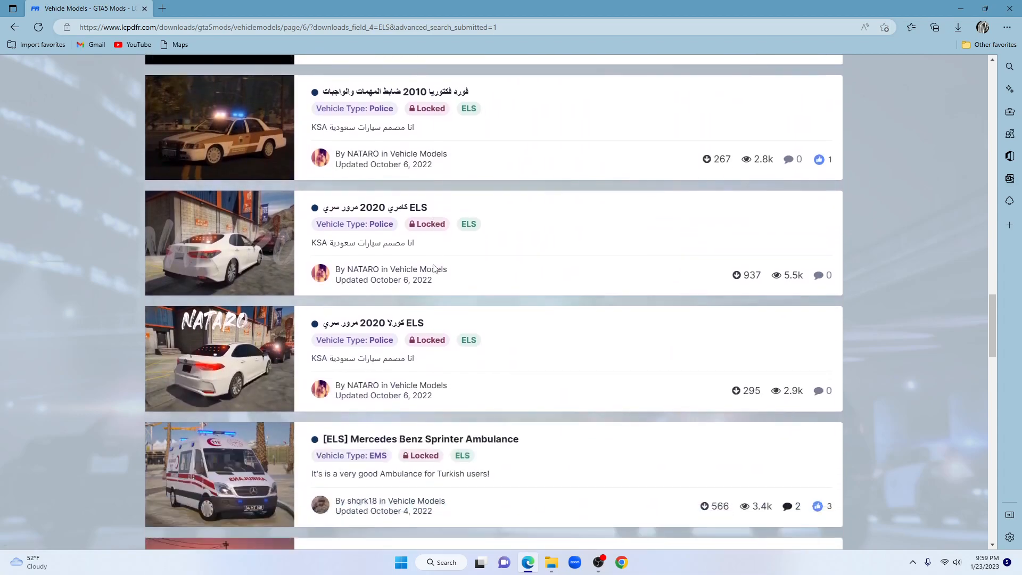
{"action": "scroll", "coordinate": [431, 274], "scroll_direction": "down", "scroll_amount": 6}
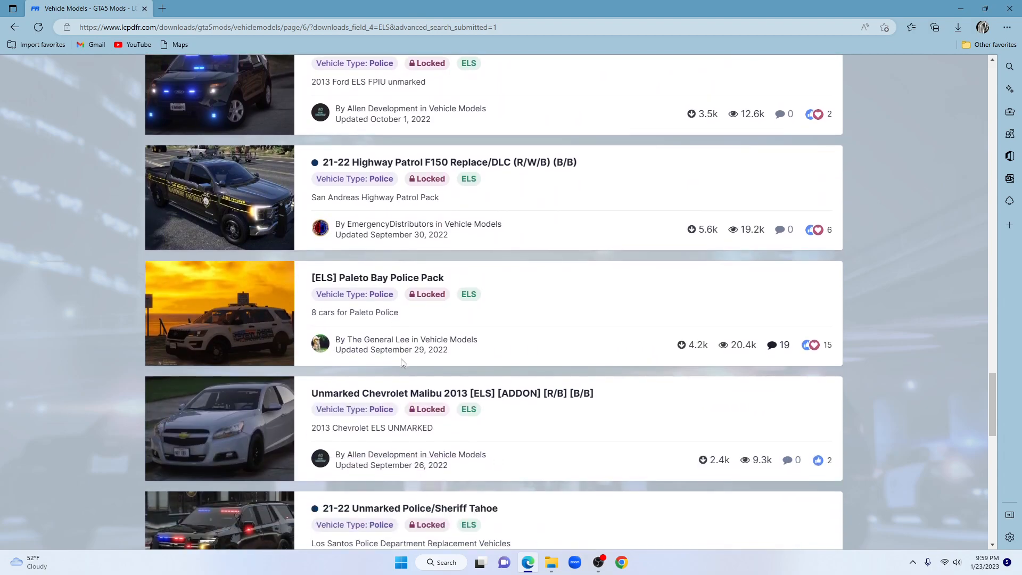
{"action": "scroll", "coordinate": [378, 343], "scroll_direction": "down", "scroll_amount": 2}
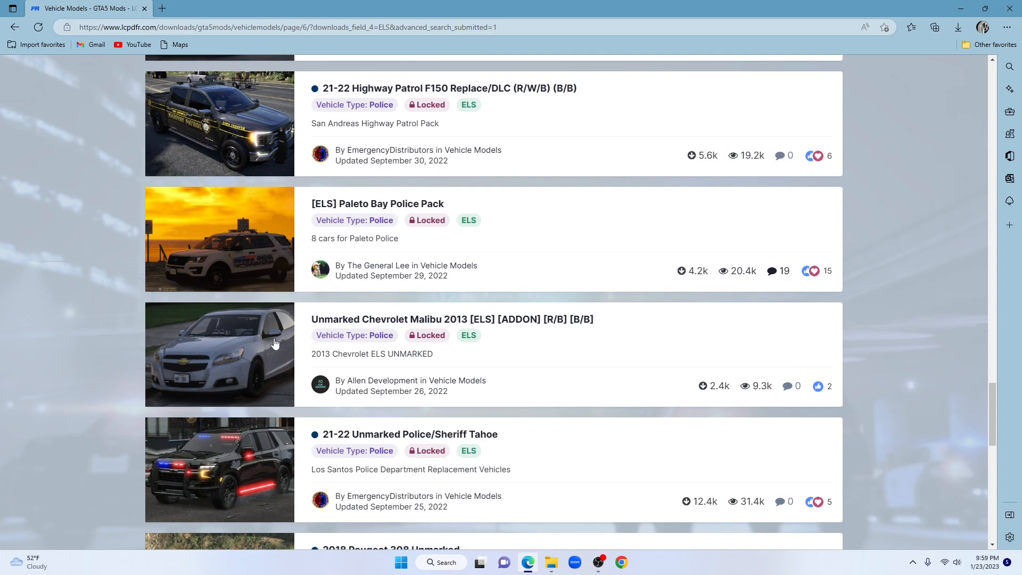
{"action": "scroll", "coordinate": [320, 357], "scroll_direction": "down", "scroll_amount": 8}
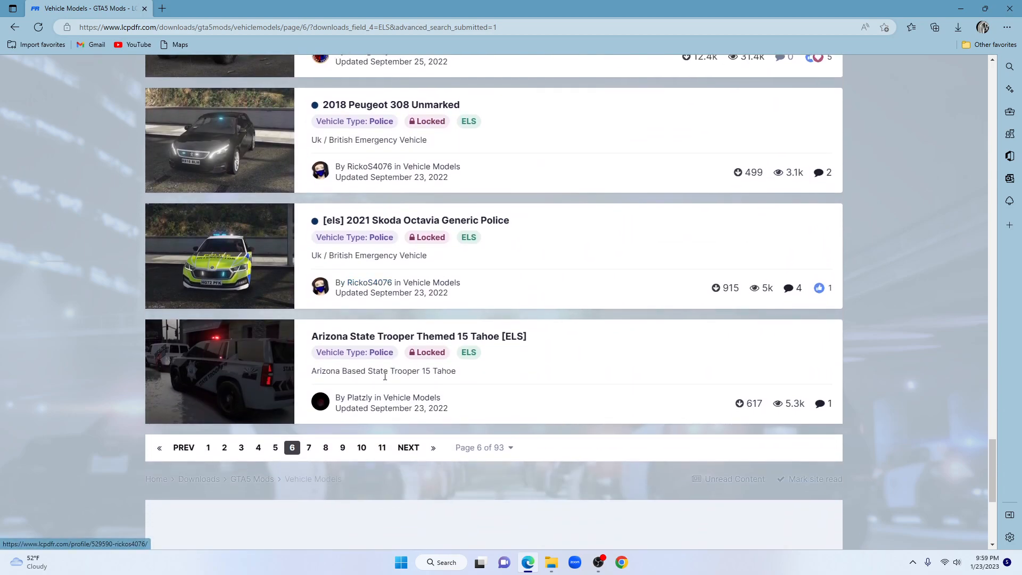
- Examine the listings on page 11 of the ELS vehicle models and return to the desktop
{"action": "left_click", "coordinate": [382, 449]}
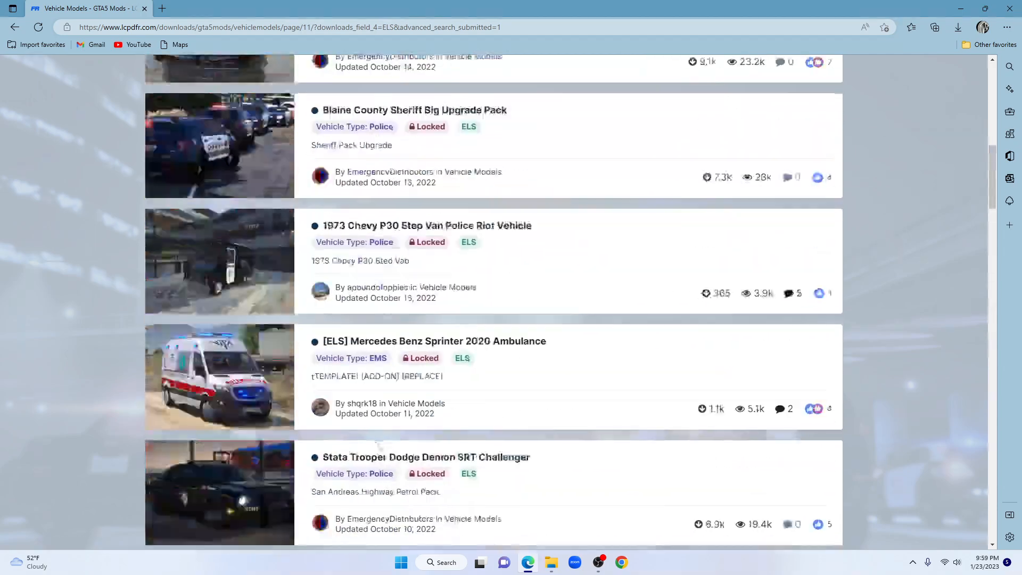
{"action": "scroll", "coordinate": [335, 271], "scroll_direction": "down", "scroll_amount": 4}
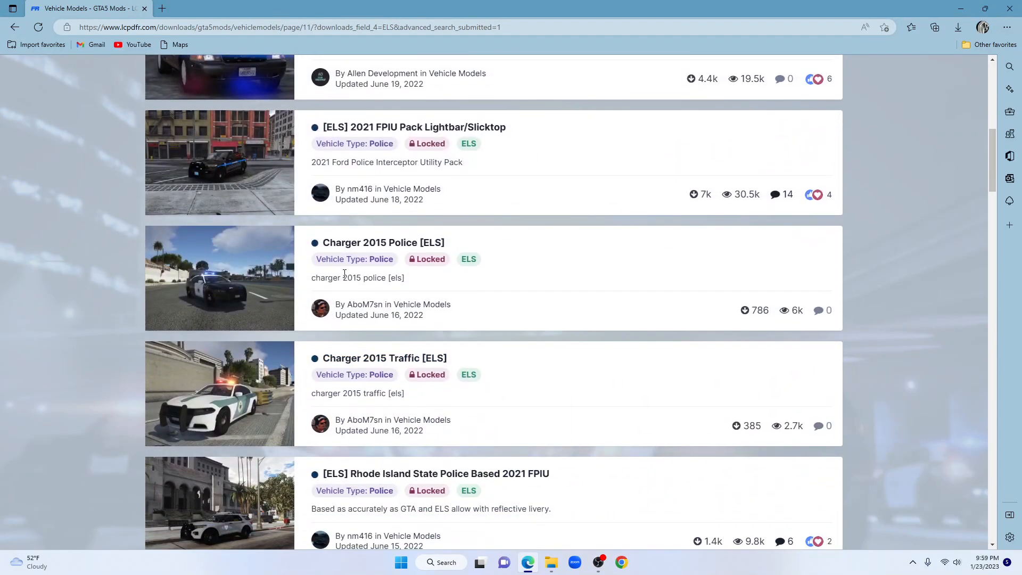
{"action": "scroll", "coordinate": [336, 272], "scroll_direction": "up", "scroll_amount": 3}
{"action": "scroll", "coordinate": [336, 273], "scroll_direction": "up", "scroll_amount": 2}
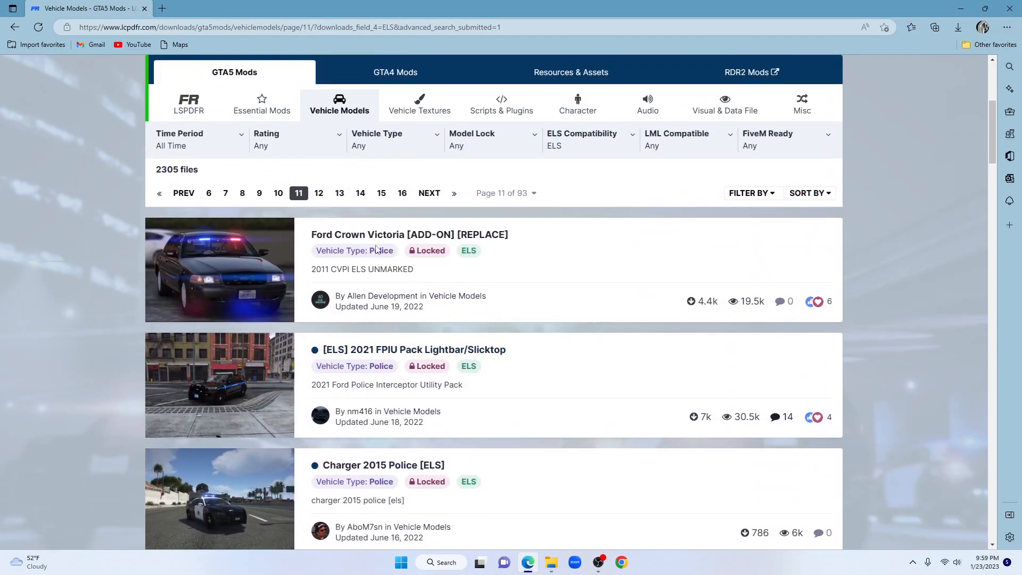
{"action": "scroll", "coordinate": [397, 288], "scroll_direction": "down", "scroll_amount": 3}
{"action": "scroll", "coordinate": [396, 288], "scroll_direction": "down", "scroll_amount": 5}
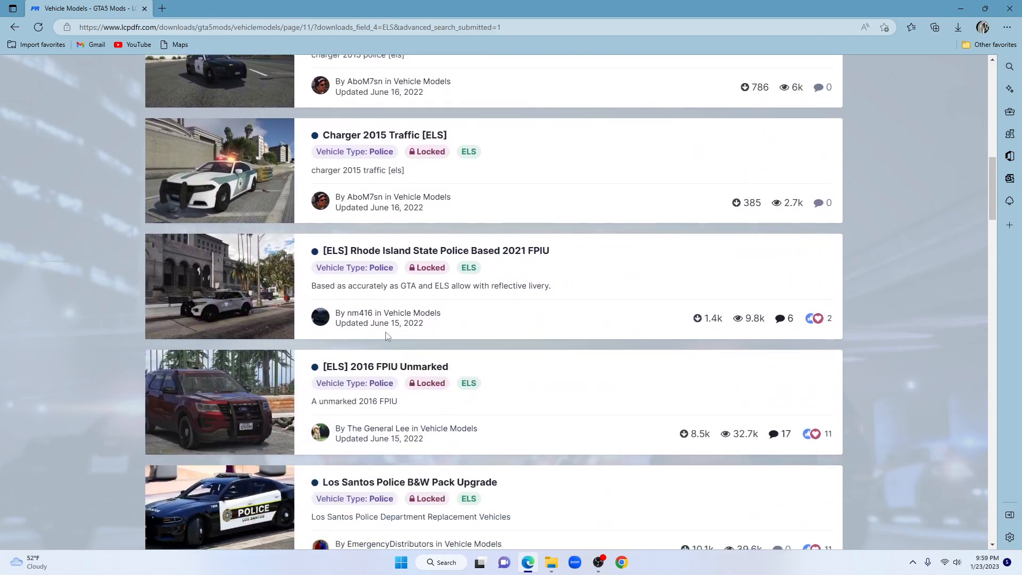
{"action": "scroll", "coordinate": [387, 335], "scroll_direction": "down", "scroll_amount": 1}
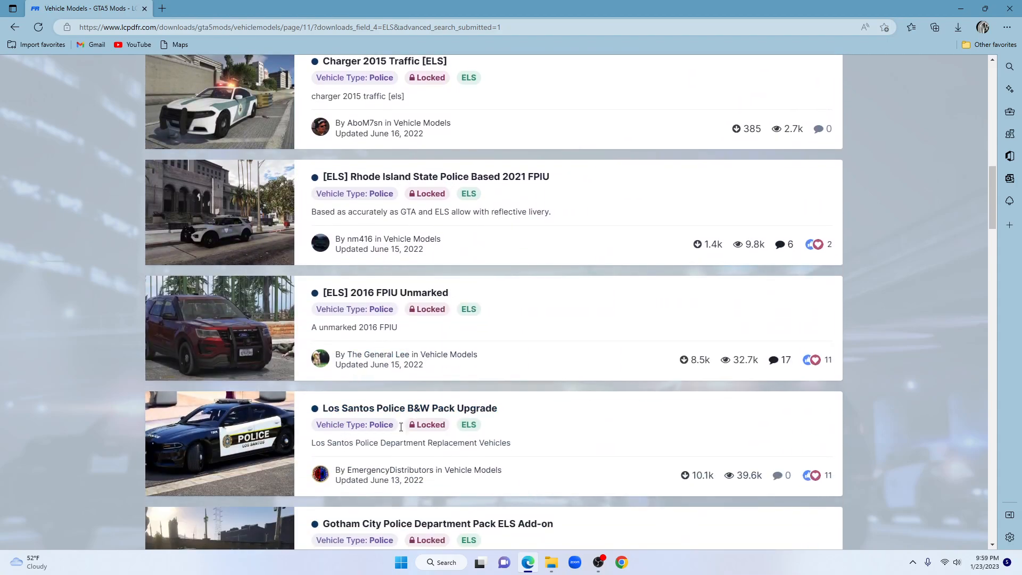
{"action": "scroll", "coordinate": [474, 290], "scroll_direction": "up", "scroll_amount": 2}
{"action": "scroll", "coordinate": [495, 239], "scroll_direction": "up", "scroll_amount": 10}
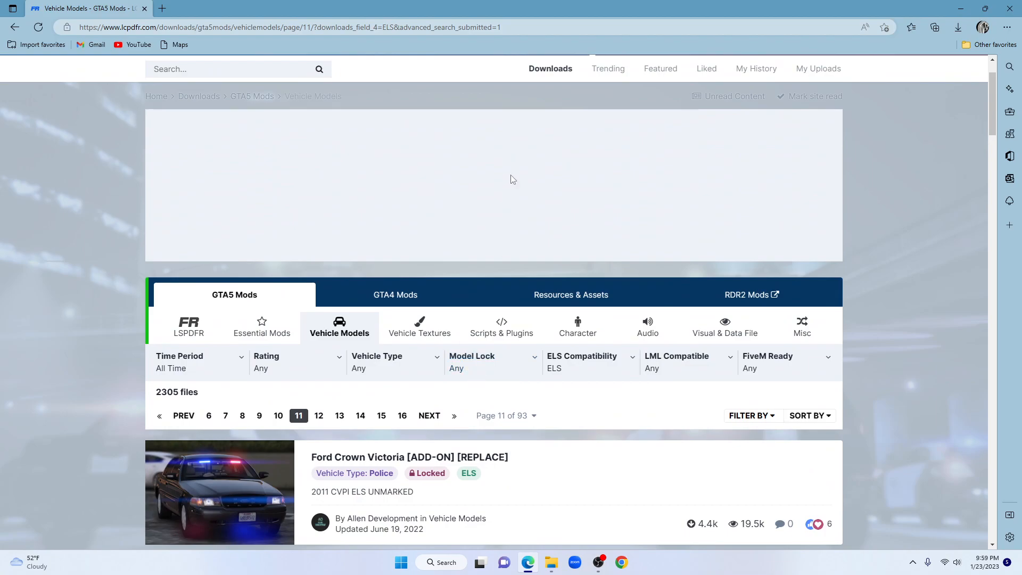
{"action": "scroll", "coordinate": [462, 229], "scroll_direction": "up", "scroll_amount": 2}
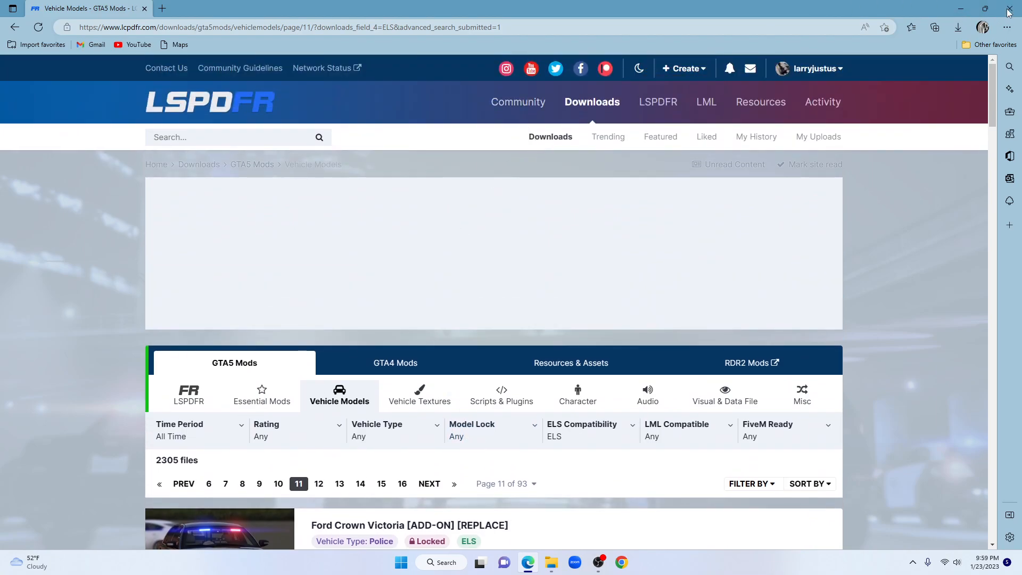
{"action": "left_click", "coordinate": [960, 15]}
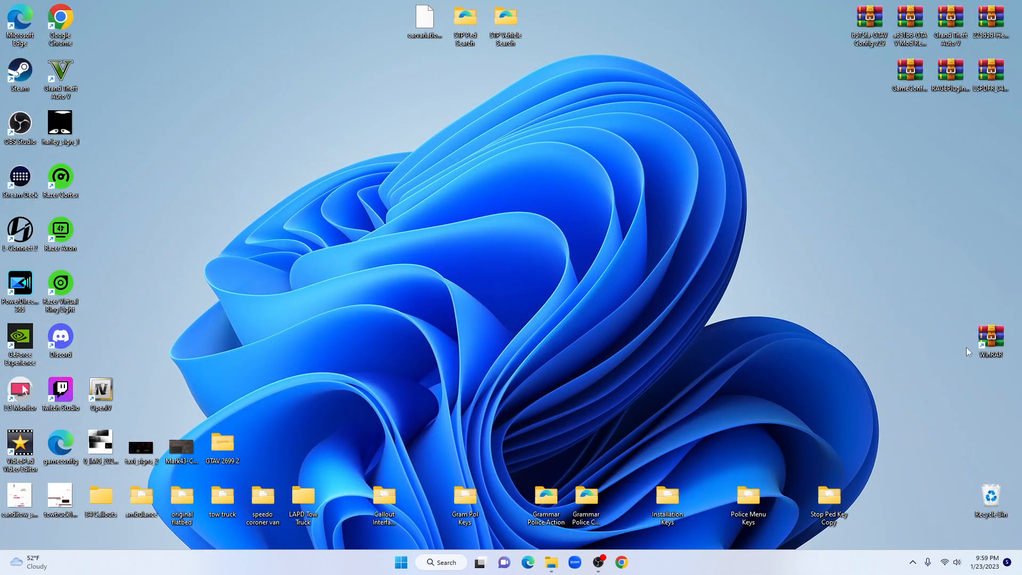
- Open WinRAR and OpenIV for the Windows version of Grand Theft Auto V, and arrange their windows side by side
{"action": "double_click", "coordinate": [984, 344]}
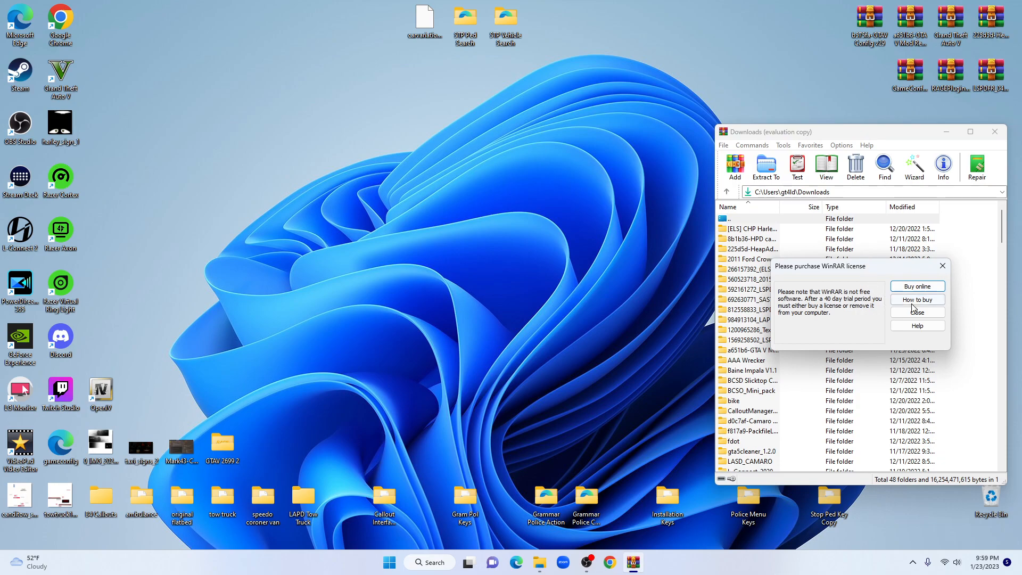
{"action": "left_click", "coordinate": [916, 313]}
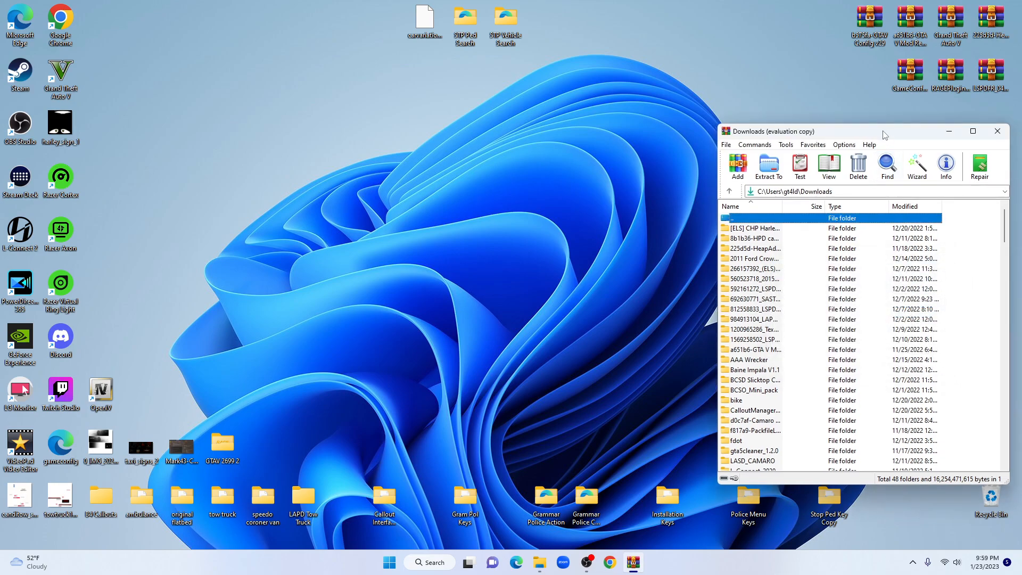
{"action": "left_click_drag", "start_coordinate": [883, 134], "coordinate": [871, 118]}
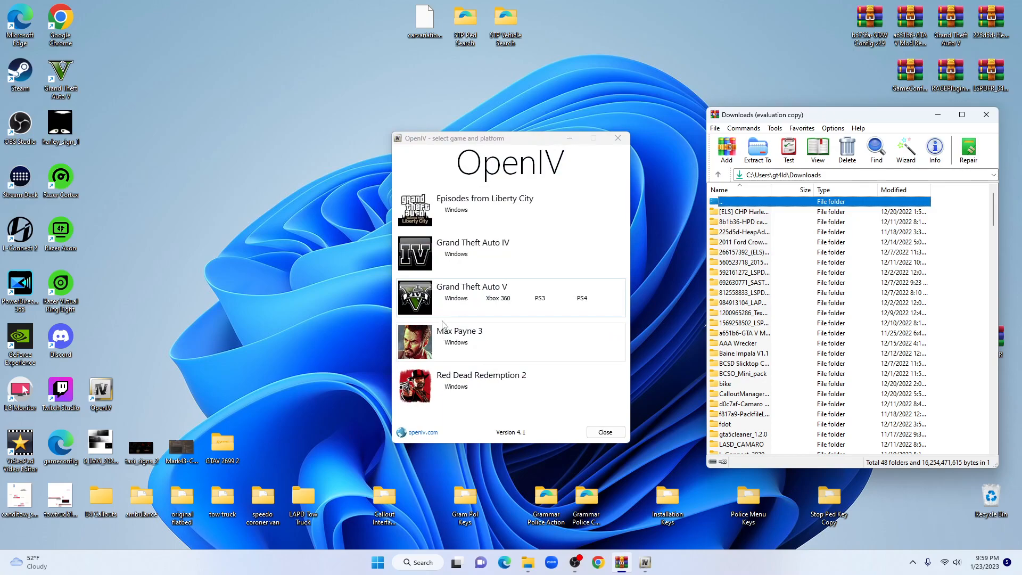
{"action": "left_click", "coordinate": [449, 299]}
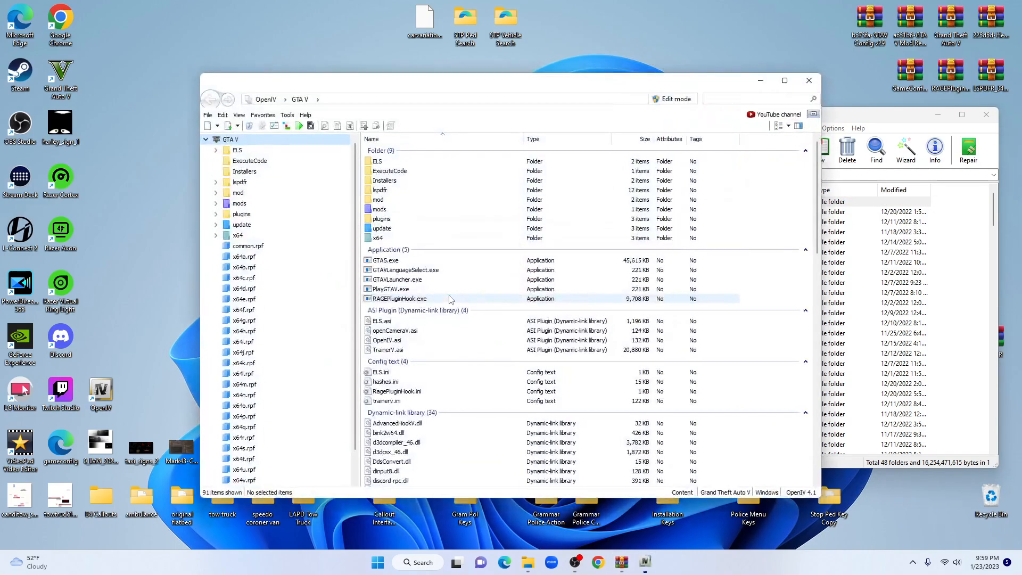
{"action": "left_click_drag", "start_coordinate": [475, 86], "coordinate": [278, 67]}
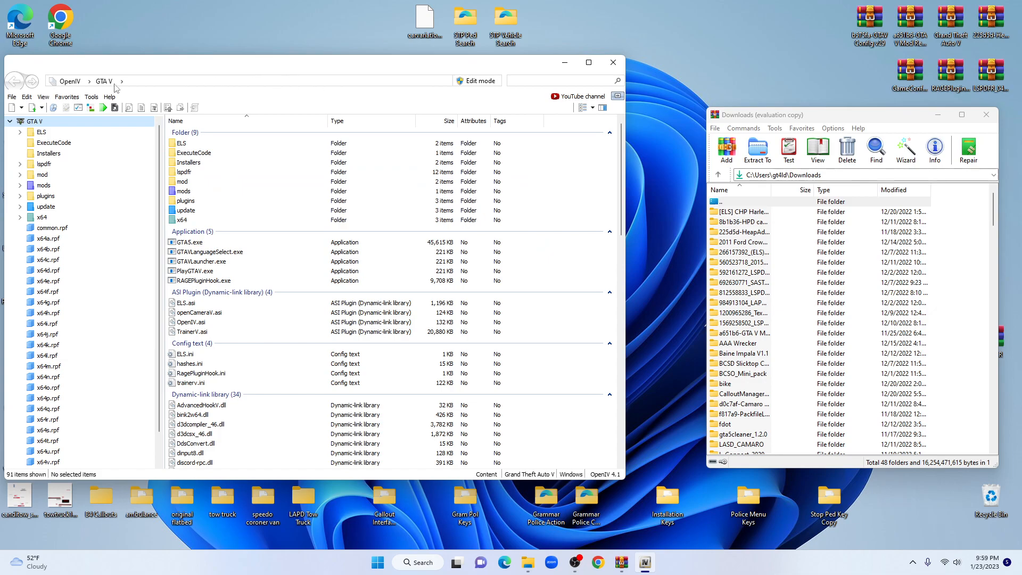
- Check the ASI Manager for the required GTA V plugins, then turn on edit mode in OpenIV
{"action": "left_click", "coordinate": [92, 101]}
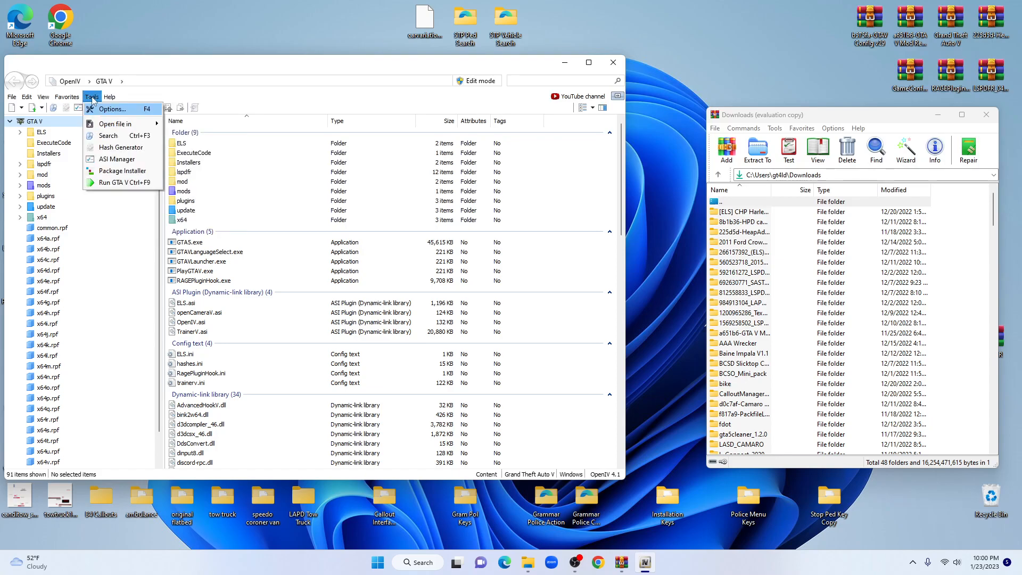
{"action": "left_click", "coordinate": [117, 158]}
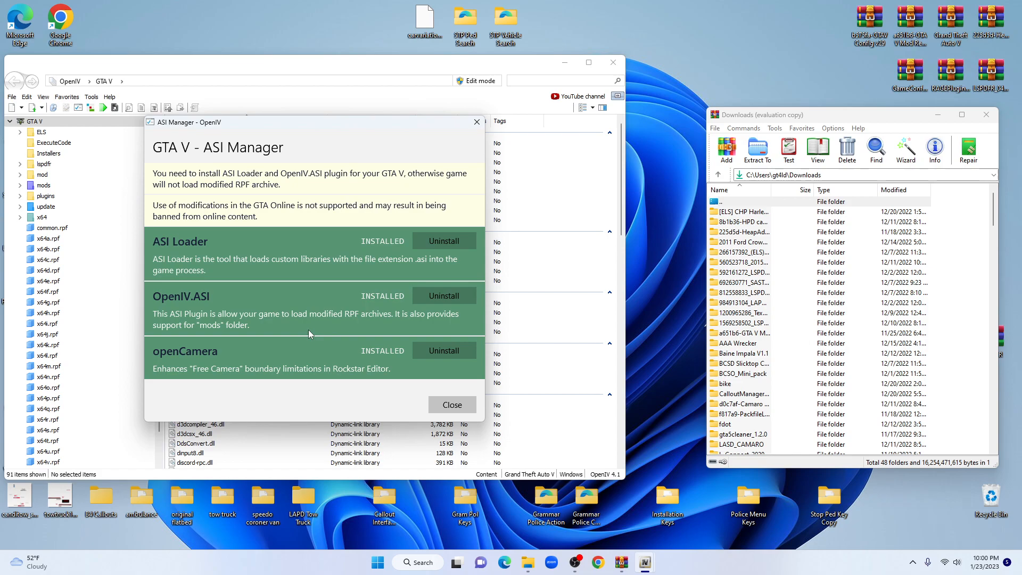
{"action": "left_click", "coordinate": [452, 405]}
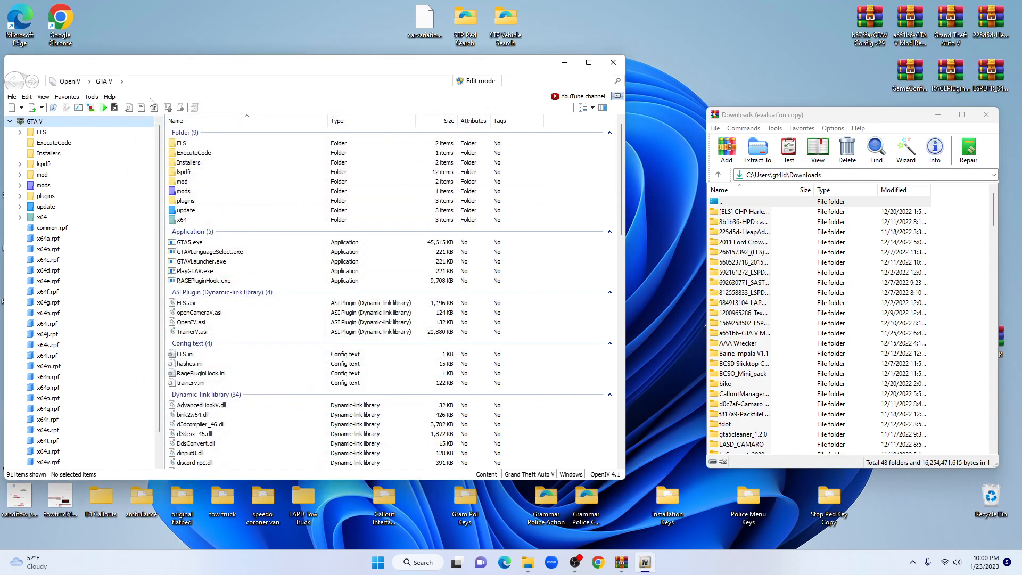
{"action": "left_click", "coordinate": [468, 82]}
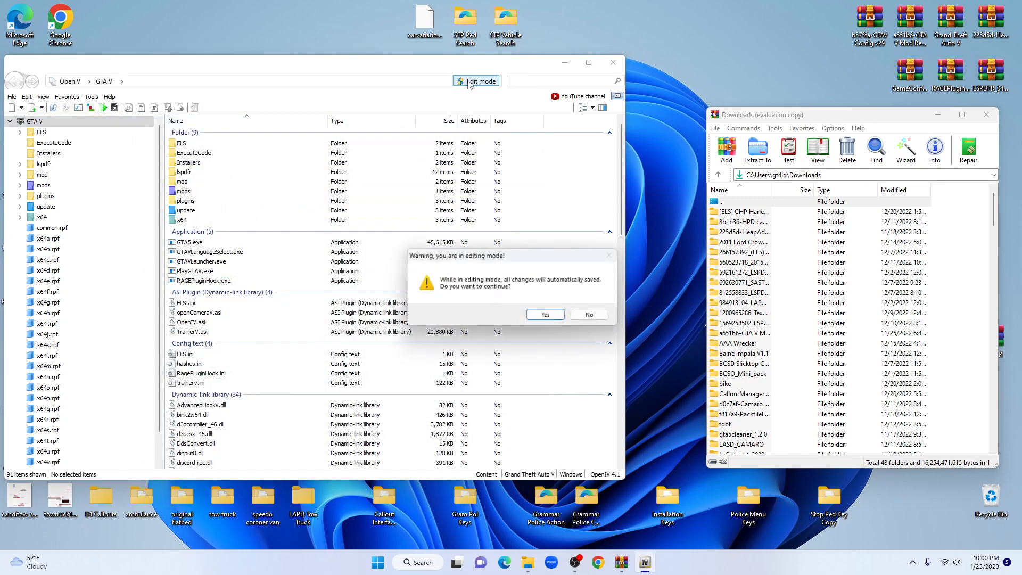
{"action": "left_click", "coordinate": [555, 320]}
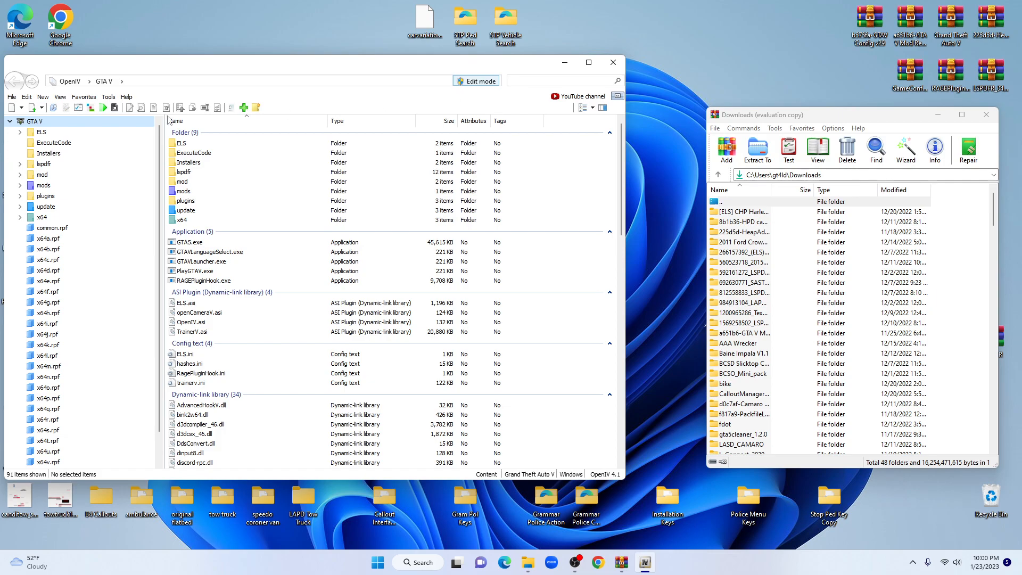
- Examine the available default work modes in OpenIV's general options without changing the setting
{"action": "left_click", "coordinate": [111, 99]}
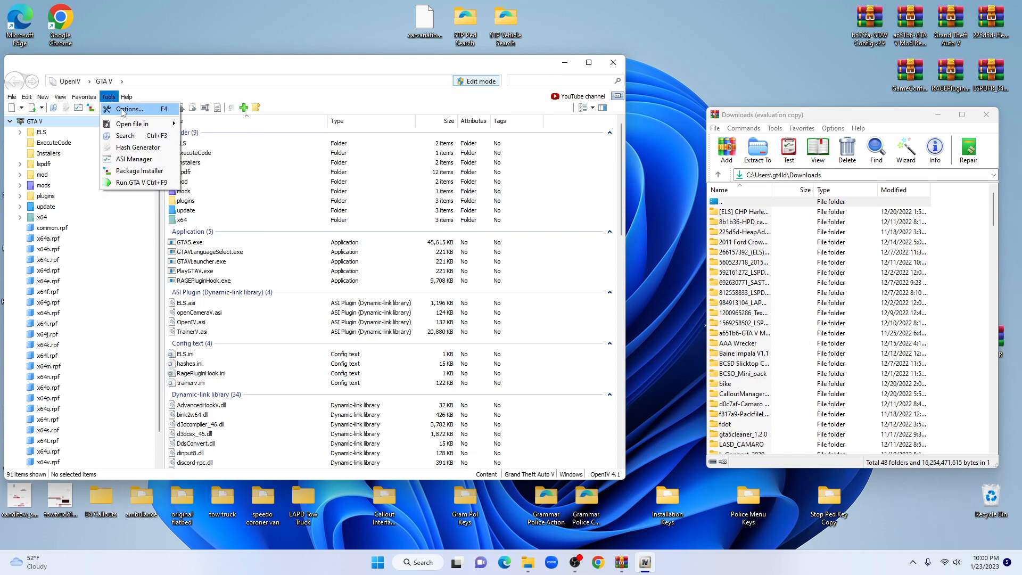
{"action": "left_click", "coordinate": [123, 110]}
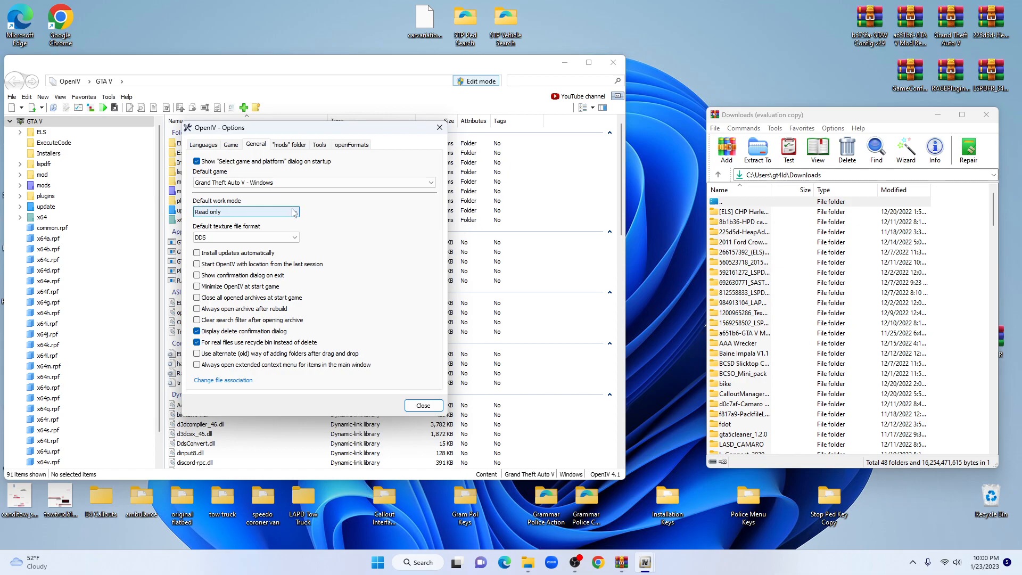
{"action": "left_click", "coordinate": [296, 213]}
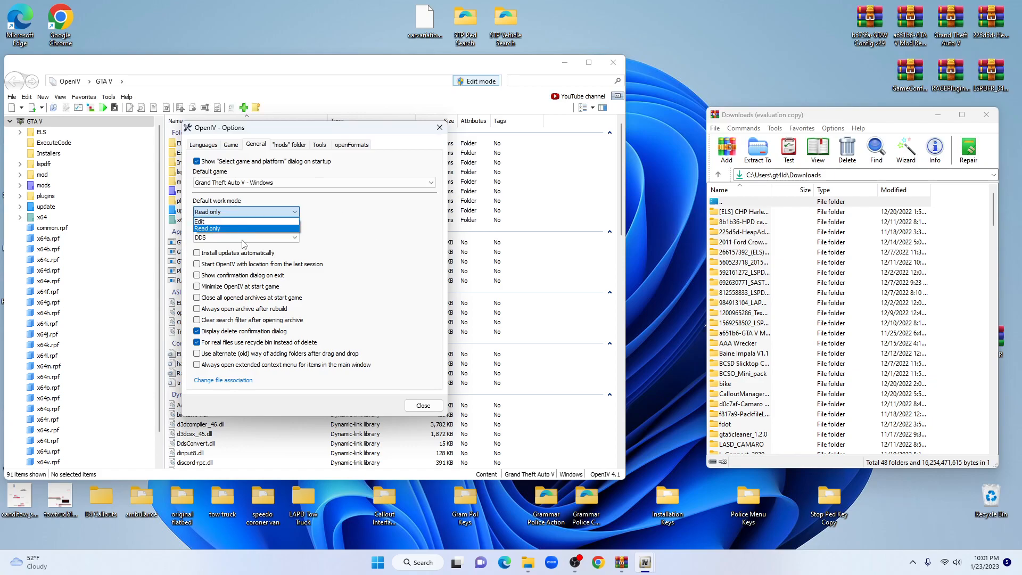
{"action": "left_click", "coordinate": [401, 226]}
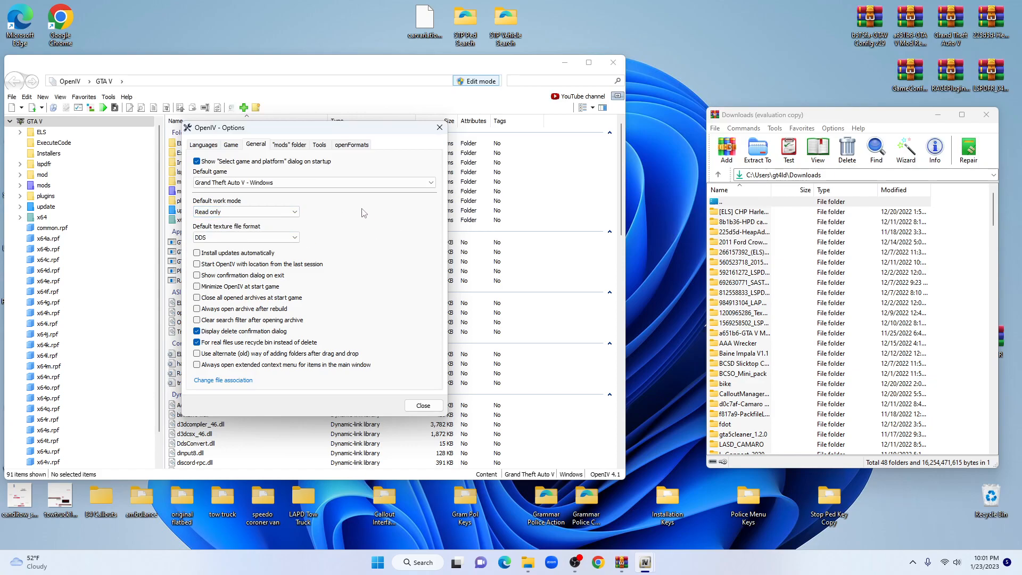
{"action": "left_click", "coordinate": [422, 406]}
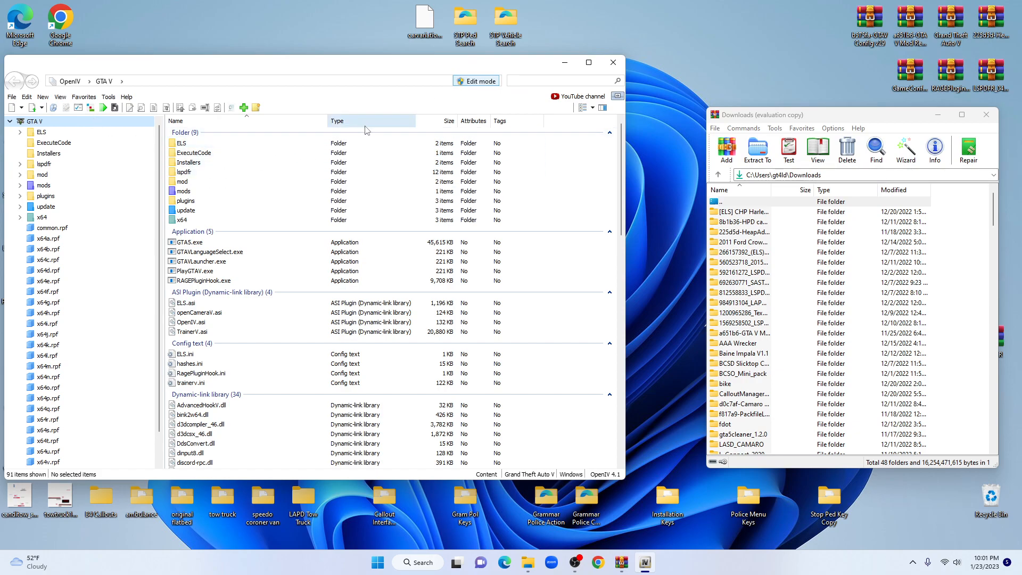
- Revisit the ASI Manager's GTA V plugin page and close it
{"action": "left_click", "coordinate": [86, 98]}
{"action": "mouse_move", "coordinate": [109, 97]}
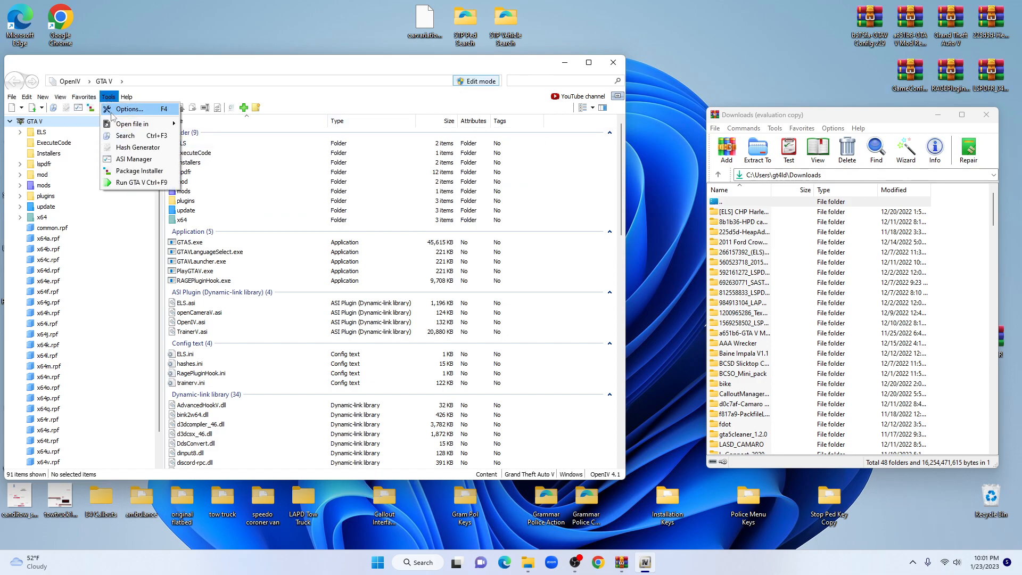
{"action": "left_click", "coordinate": [133, 159]}
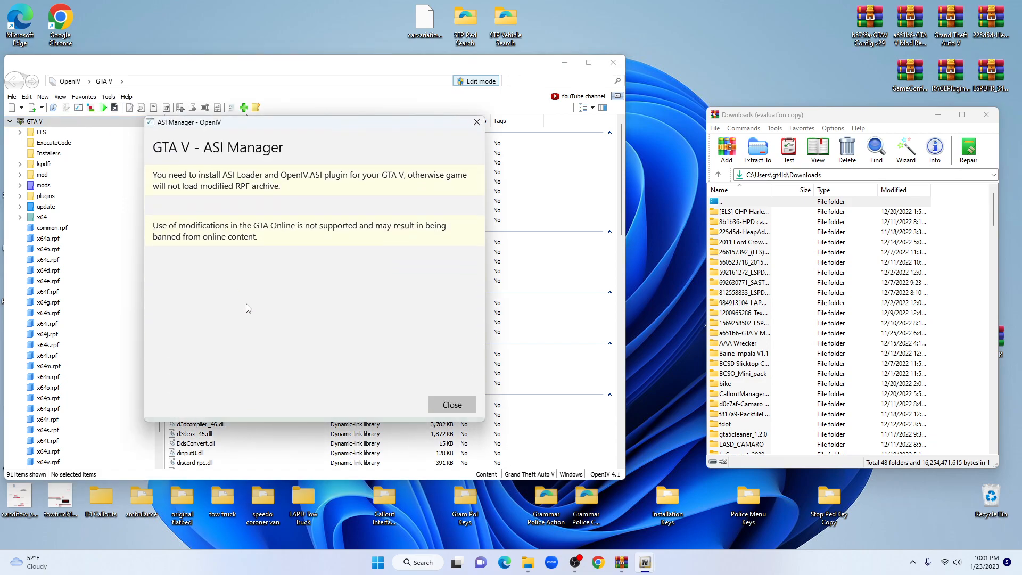
{"action": "left_click", "coordinate": [452, 405]}
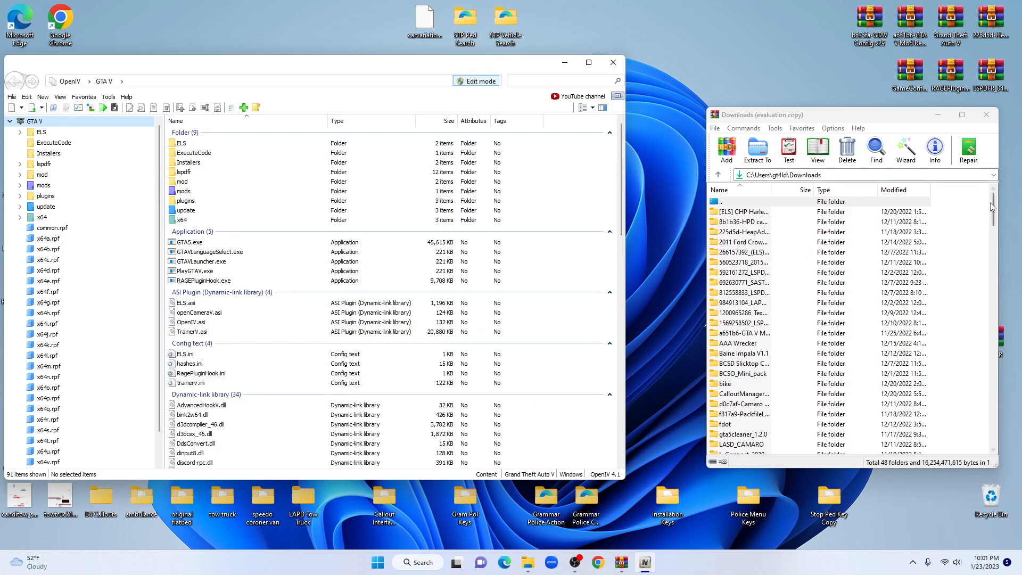
- Find the 2011 Ford Crown Victoria P7B - BCSD V2.0A archive in WinRAR's Downloads listing and open its nested folders down to the mod contents
{"action": "left_click_drag", "start_coordinate": [994, 207], "coordinate": [981, 299]}
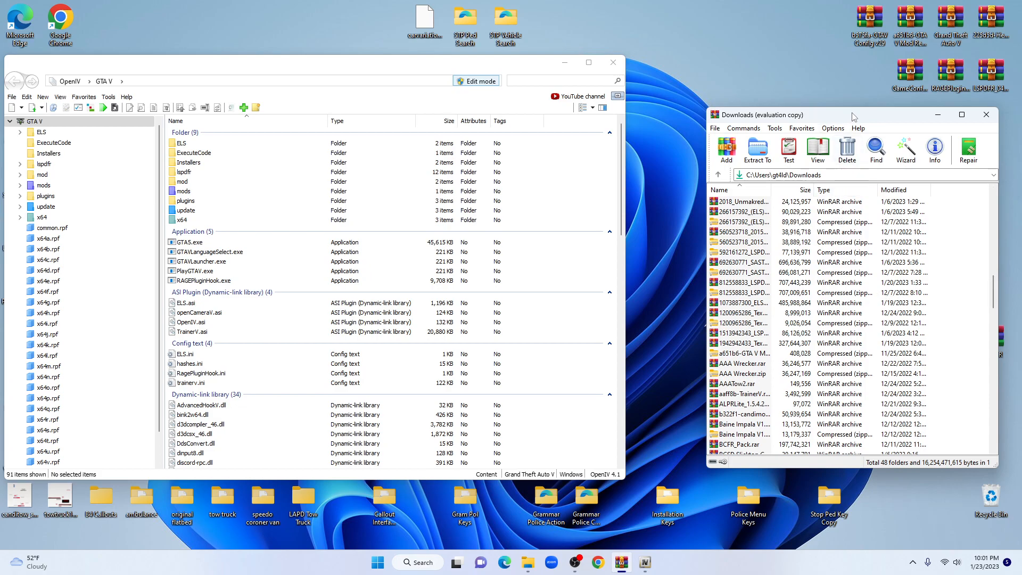
{"action": "left_click_drag", "start_coordinate": [852, 116], "coordinate": [829, 122]}
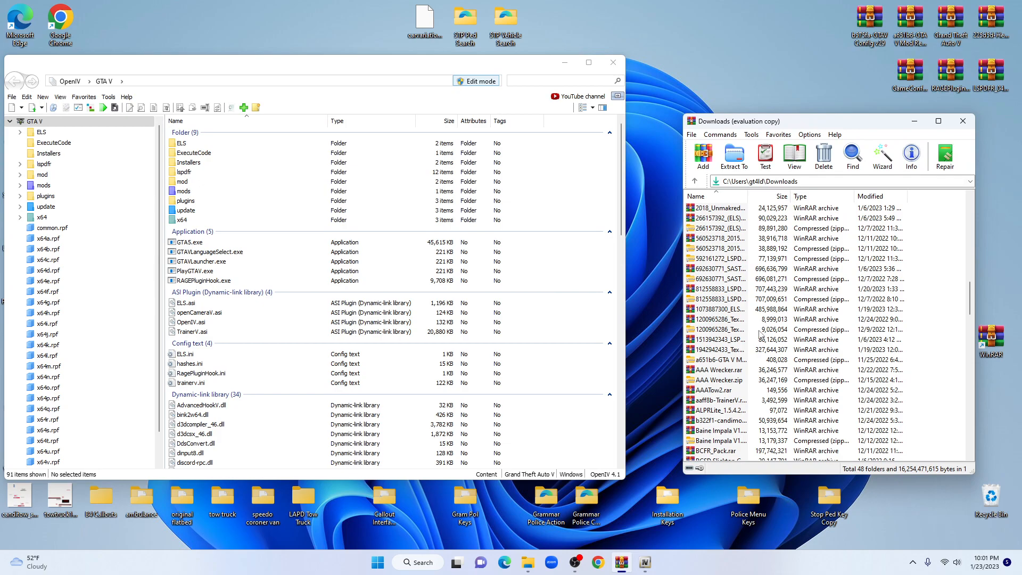
{"action": "scroll", "coordinate": [761, 334], "scroll_direction": "down", "scroll_amount": 1}
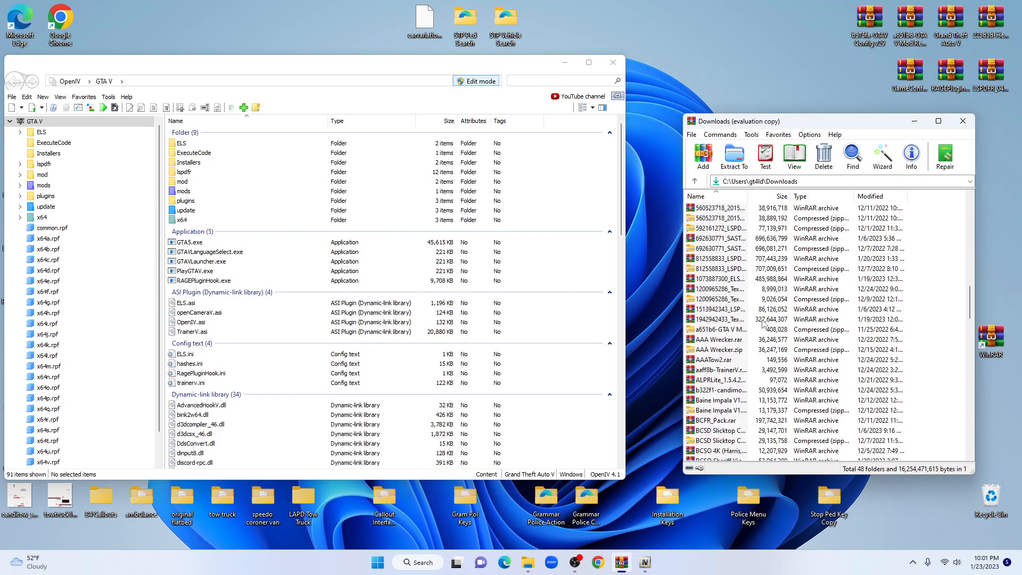
{"action": "scroll", "coordinate": [764, 325], "scroll_direction": "down", "scroll_amount": 2}
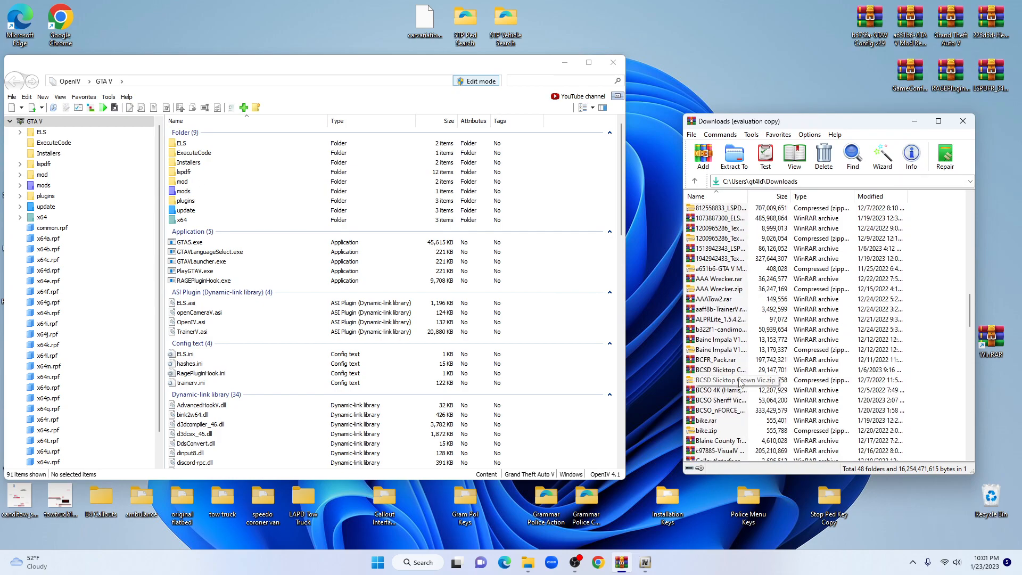
{"action": "scroll", "coordinate": [740, 382], "scroll_direction": "down", "scroll_amount": 1}
{"action": "left_click_drag", "start_coordinate": [971, 305], "coordinate": [959, 259]}
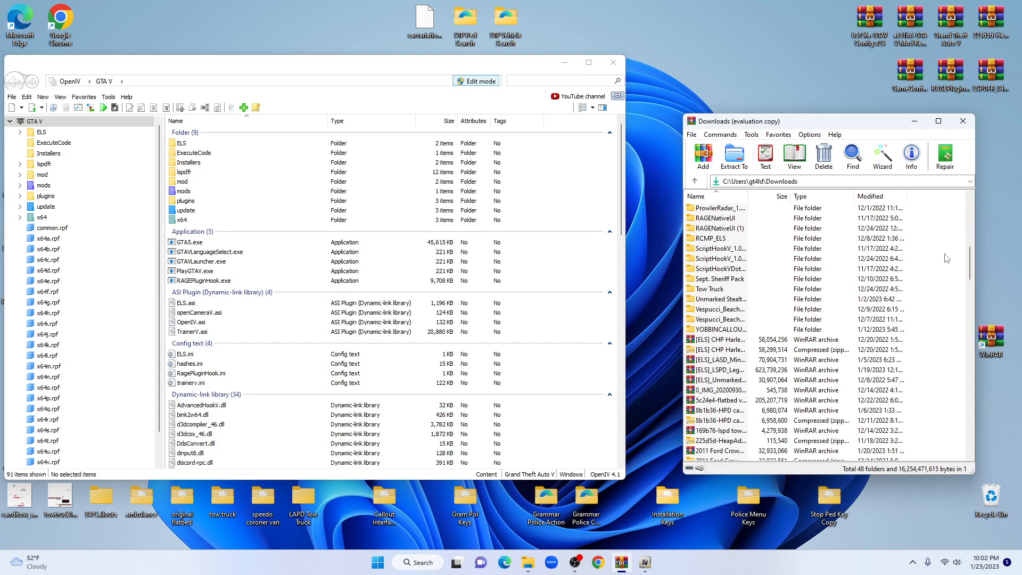
{"action": "scroll", "coordinate": [762, 404], "scroll_direction": "down", "scroll_amount": 2}
{"action": "double_click", "coordinate": [737, 391]}
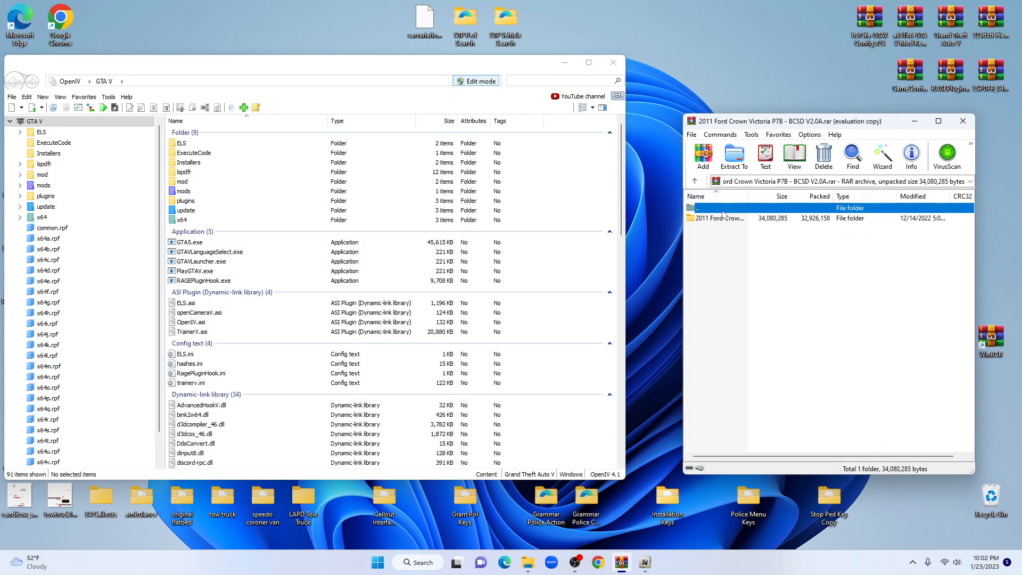
{"action": "double_click", "coordinate": [724, 219]}
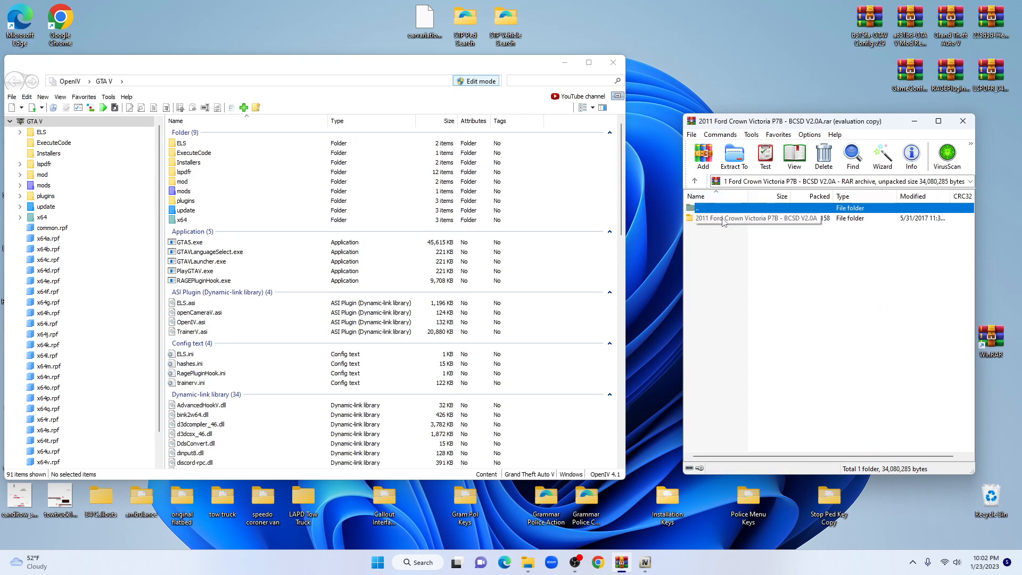
{"action": "double_click", "coordinate": [723, 219]}
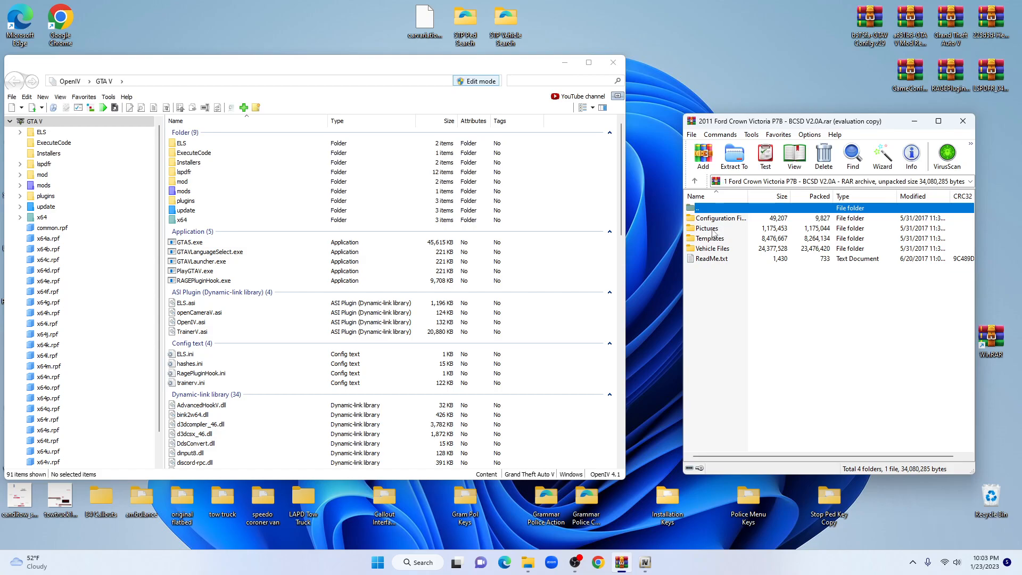
- View the Crown Victoria preview images 1, 3, 6 and 2 in the Pictures folder, and return to the mod's main folder
{"action": "double_click", "coordinate": [713, 230]}
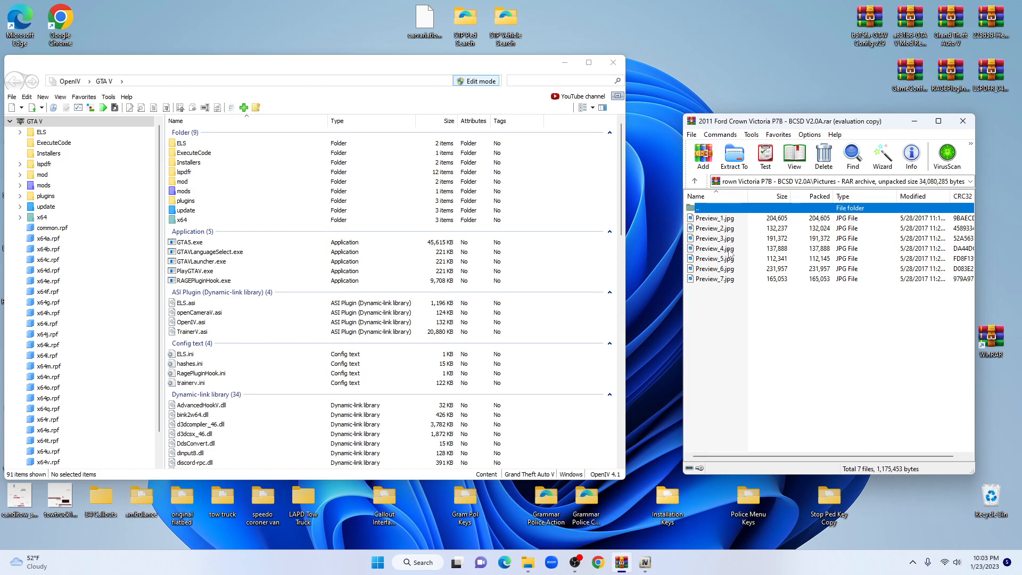
{"action": "double_click", "coordinate": [725, 222]}
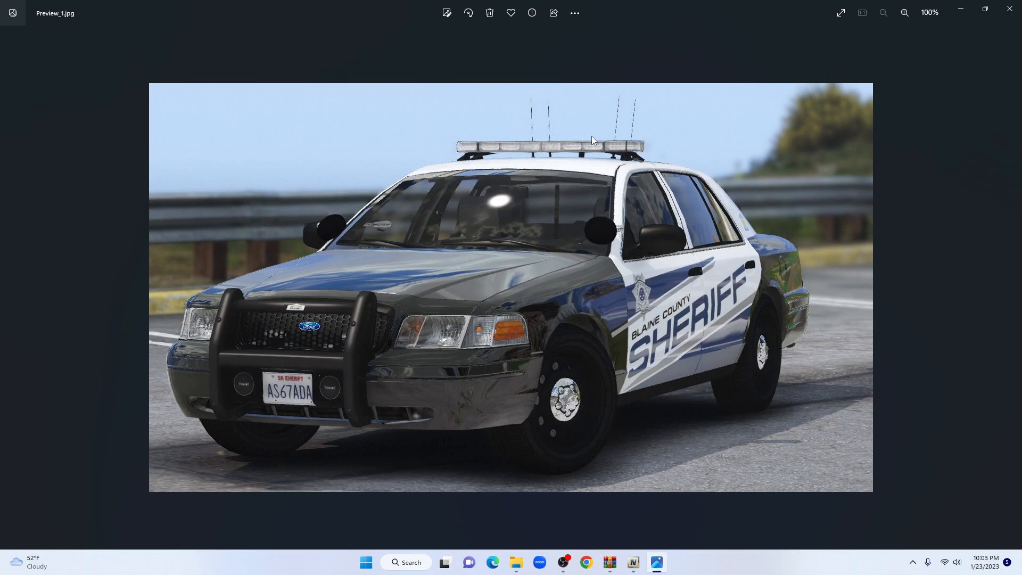
{"action": "left_click", "coordinate": [1010, 9]}
{"action": "double_click", "coordinate": [716, 239]}
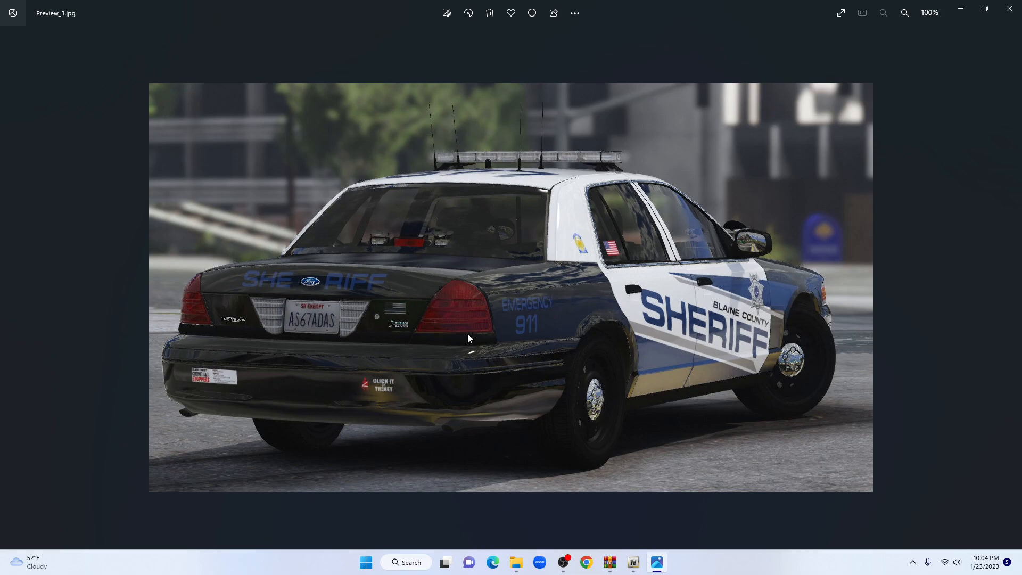
{"action": "left_click", "coordinate": [1010, 8]}
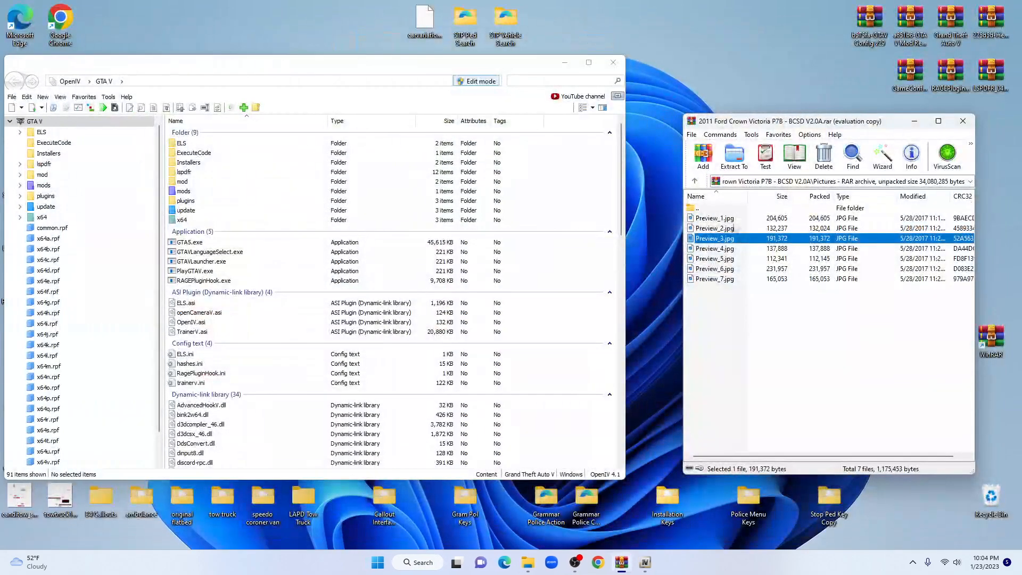
{"action": "double_click", "coordinate": [715, 268]}
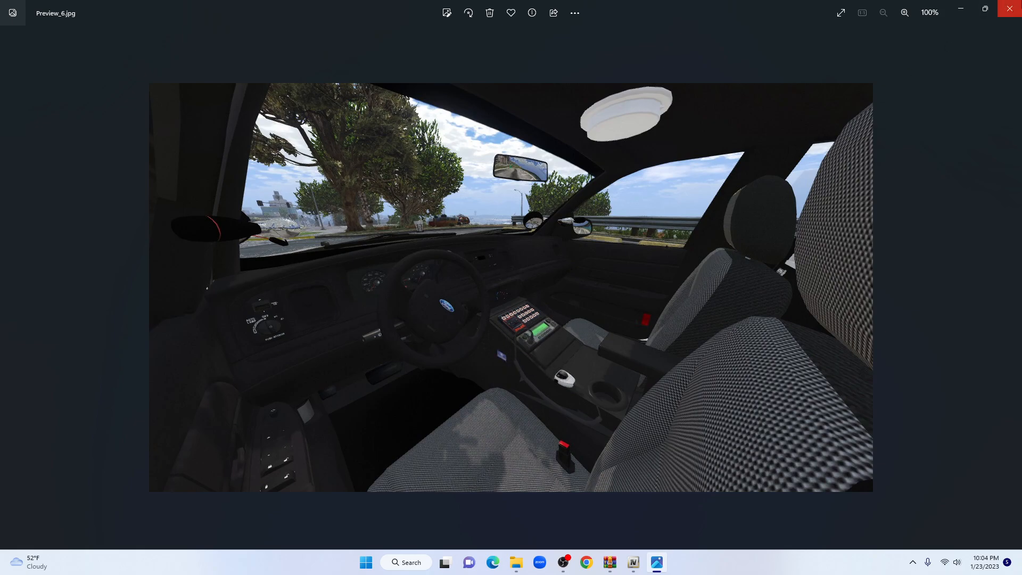
{"action": "left_click", "coordinate": [1010, 9]}
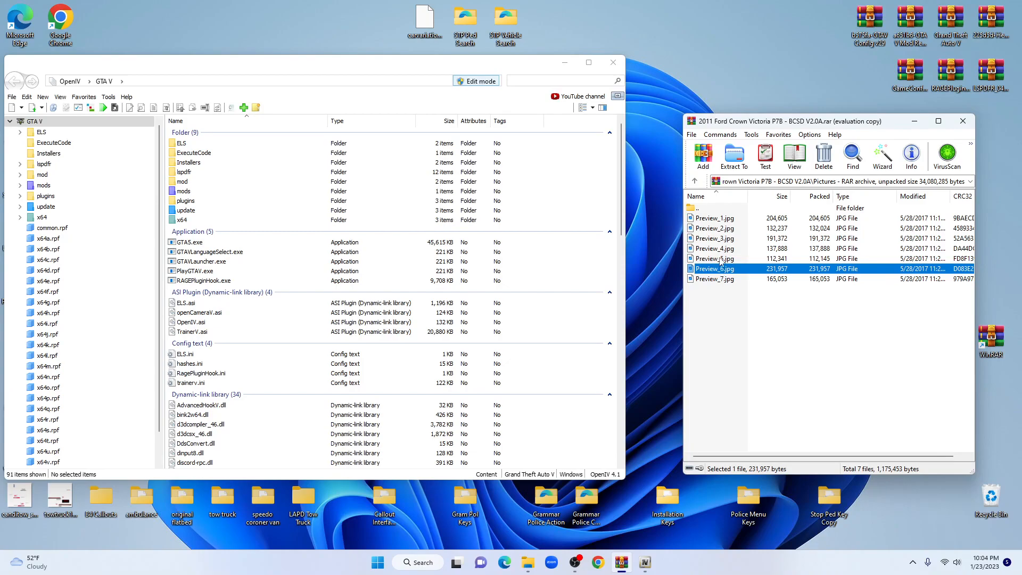
{"action": "double_click", "coordinate": [726, 229]}
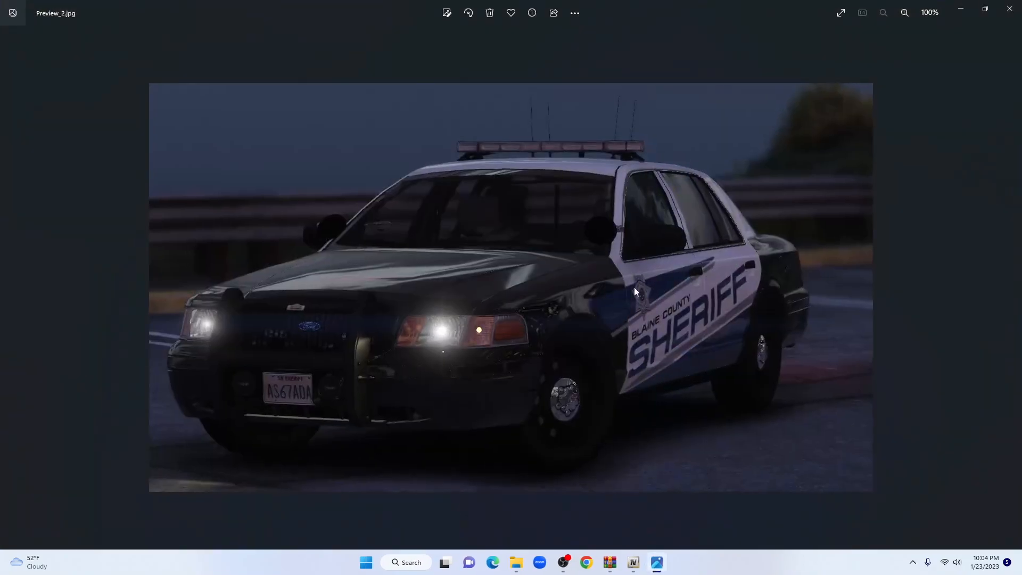
{"action": "left_click", "coordinate": [1010, 8]}
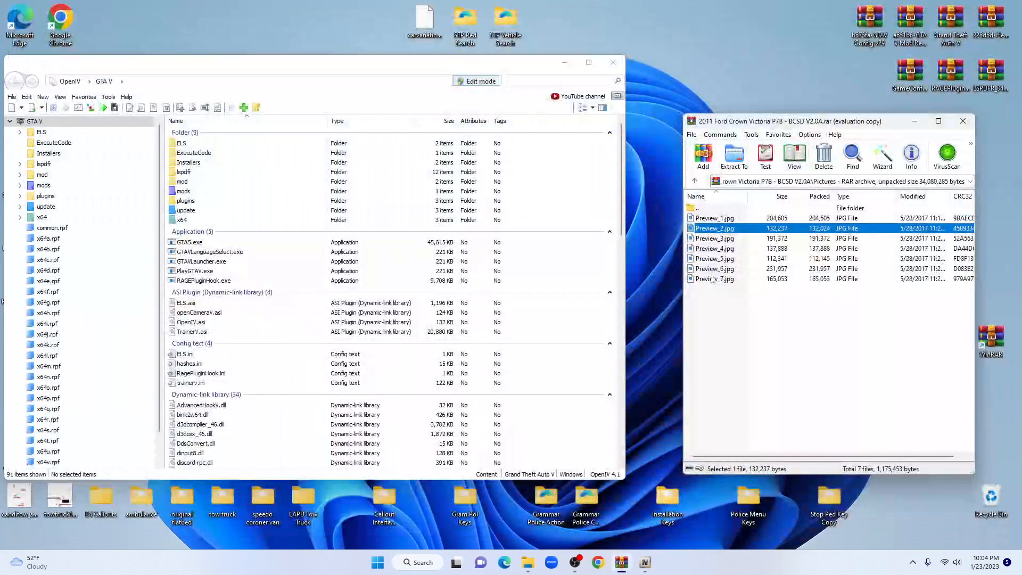
{"action": "left_click", "coordinate": [696, 182]}
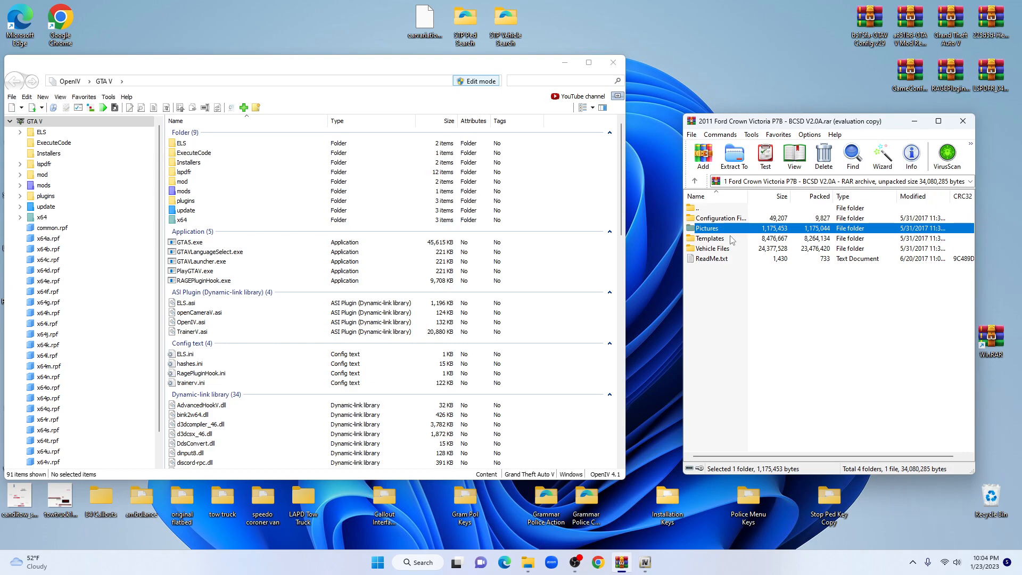
- Return to the Downloads listing in WinRAR and open the BCSD Slicktop Crown Vic archive down to its sheriff model files
{"action": "left_click", "coordinate": [695, 182]}
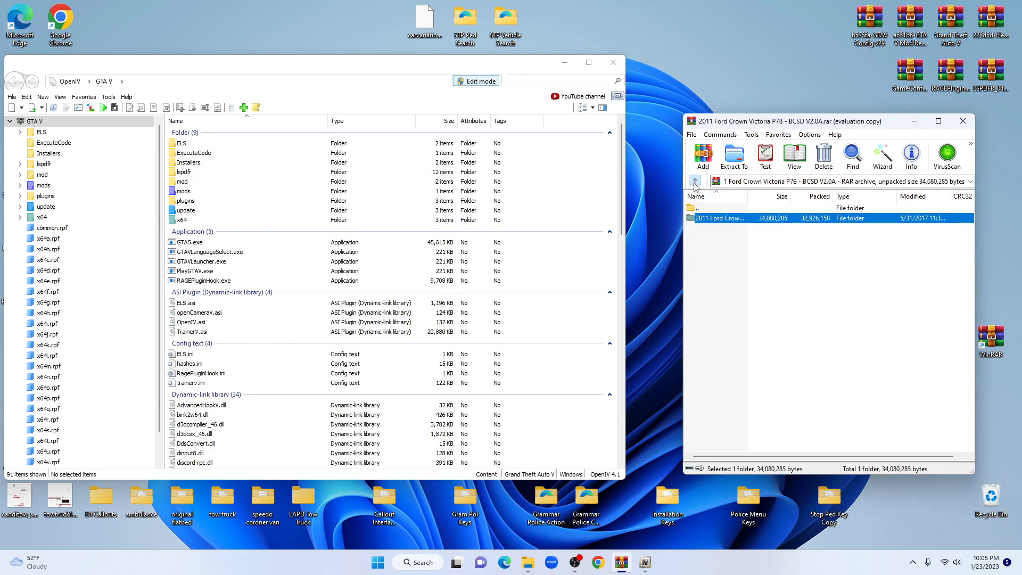
{"action": "left_click", "coordinate": [695, 182]}
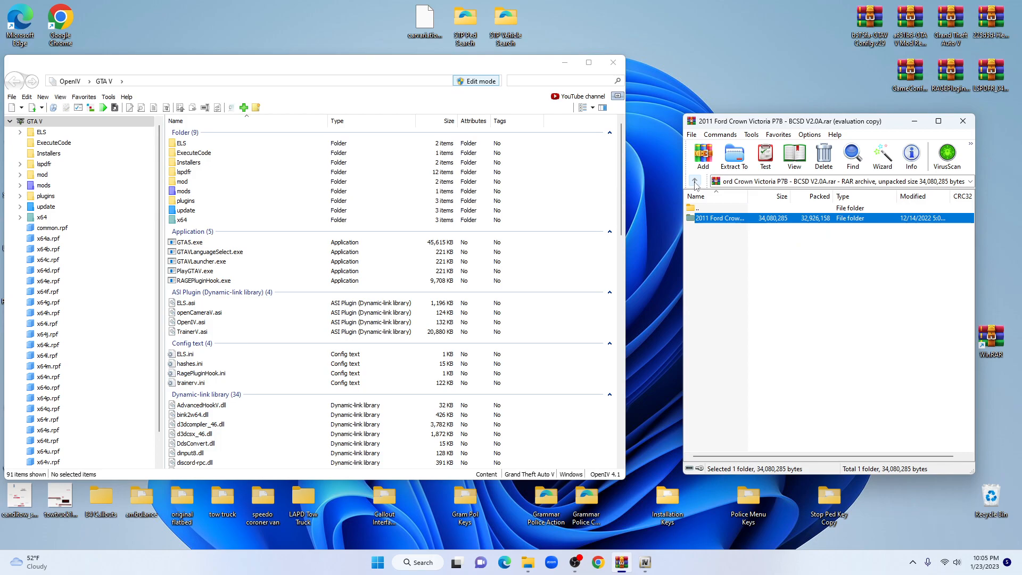
{"action": "left_click", "coordinate": [695, 182]}
{"action": "scroll", "coordinate": [738, 314], "scroll_direction": "down", "scroll_amount": 2}
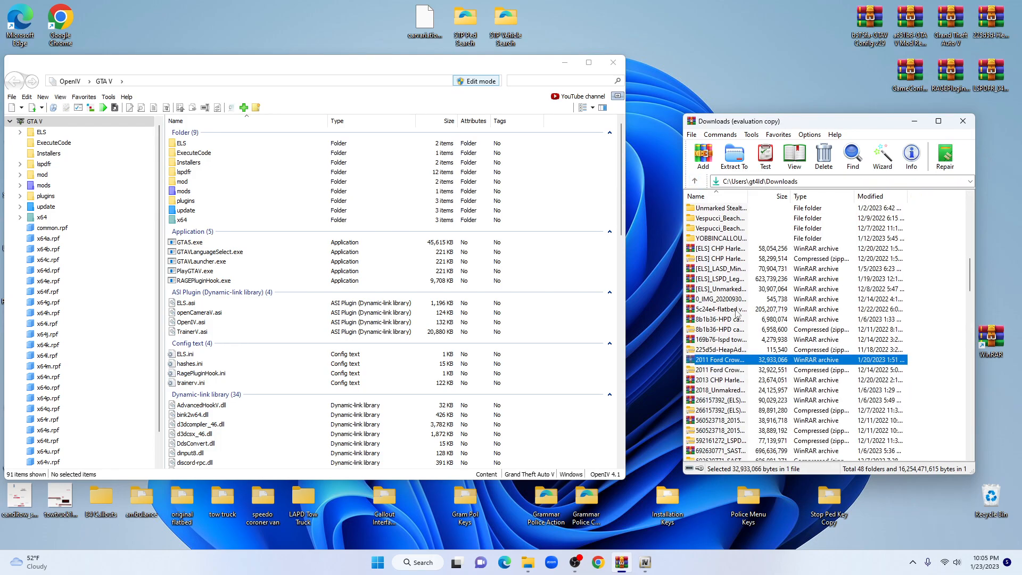
{"action": "scroll", "coordinate": [738, 314], "scroll_direction": "down", "scroll_amount": 9}
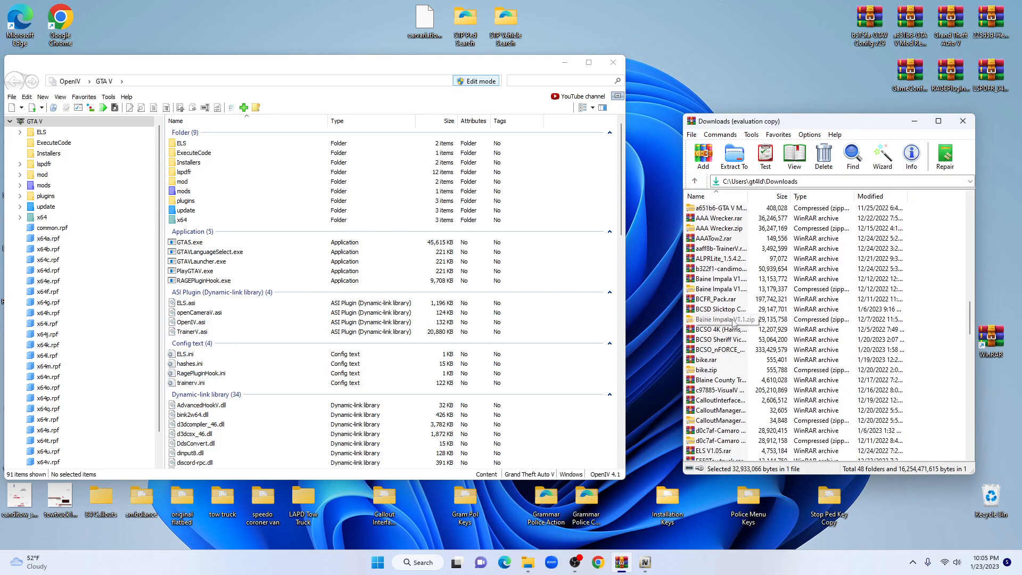
{"action": "scroll", "coordinate": [718, 290], "scroll_direction": "down", "scroll_amount": 1}
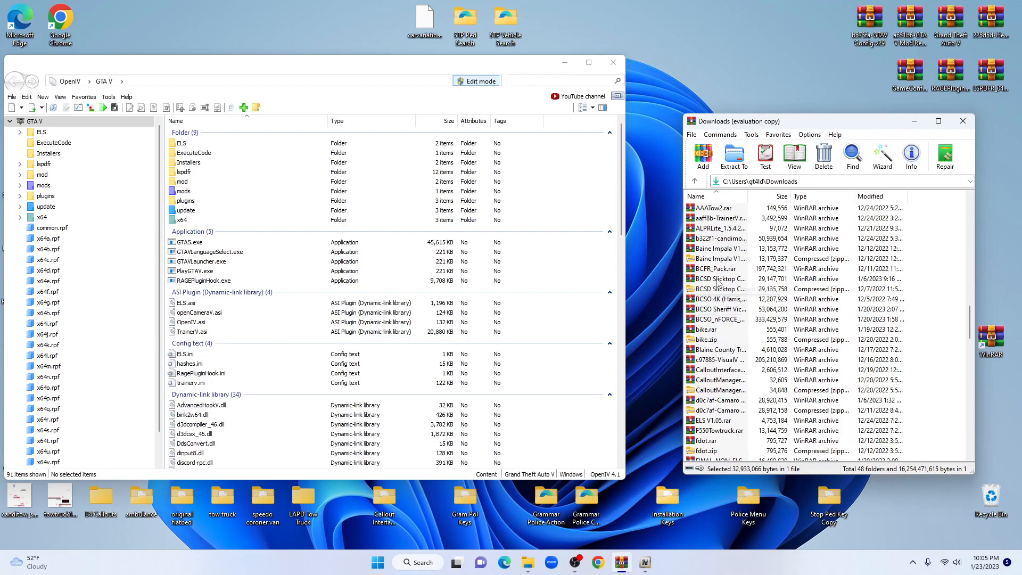
{"action": "double_click", "coordinate": [718, 279]}
{"action": "double_click", "coordinate": [726, 223]}
{"action": "double_click", "coordinate": [725, 222]}
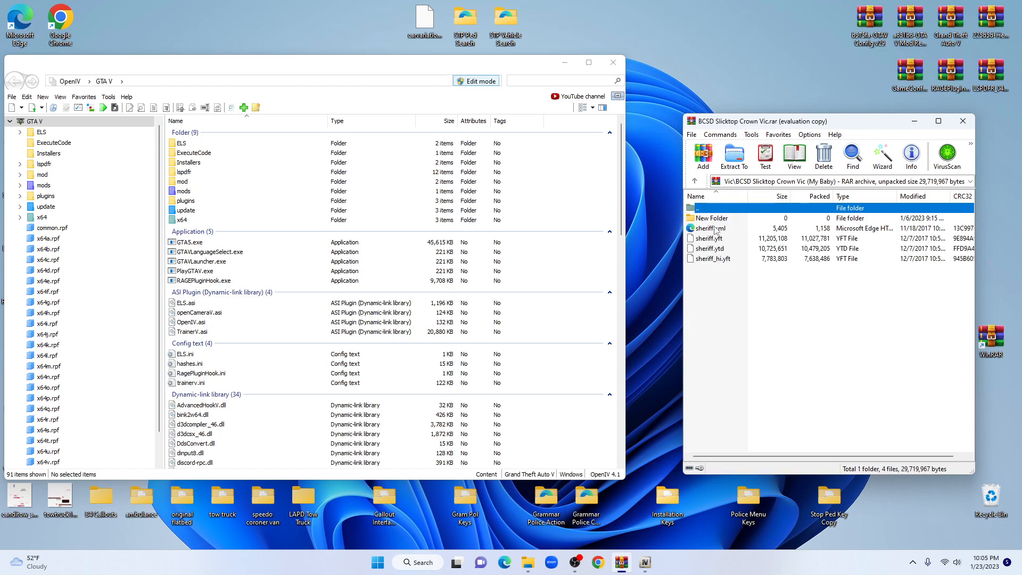
- Go back to Downloads and open the 692630771_SASTLegacy2.2 archive down to the Screenshots folder of SAST Legacy 2.2
{"action": "left_click", "coordinate": [694, 181]}
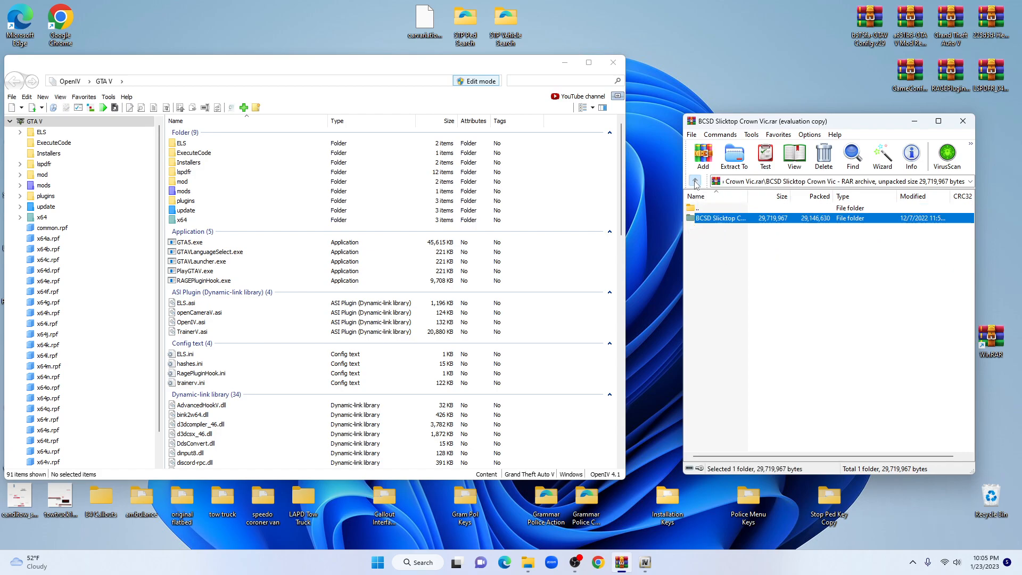
{"action": "left_click", "coordinate": [695, 181]}
{"action": "scroll", "coordinate": [728, 273], "scroll_direction": "down", "scroll_amount": 3}
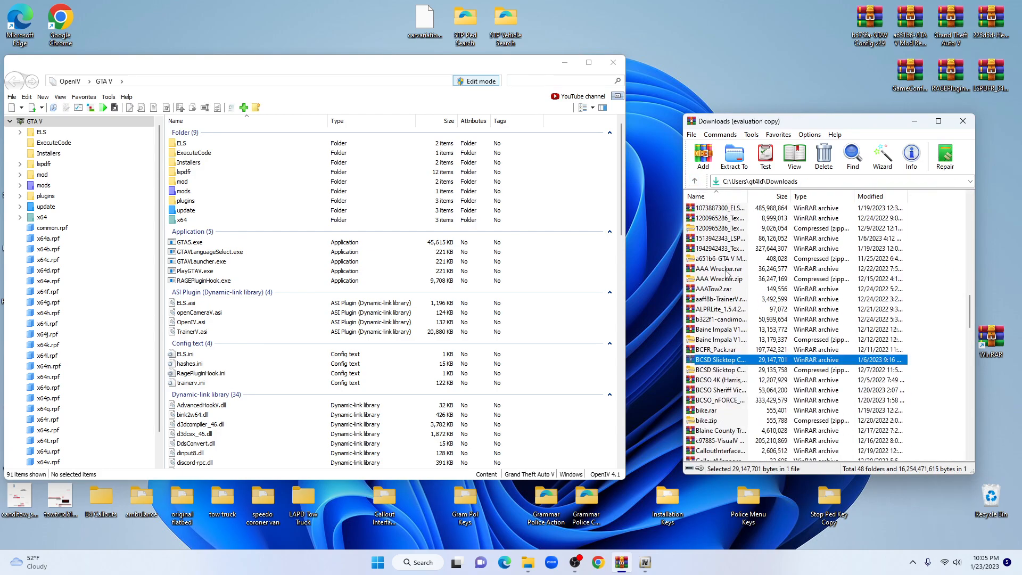
{"action": "scroll", "coordinate": [728, 273], "scroll_direction": "down", "scroll_amount": 4}
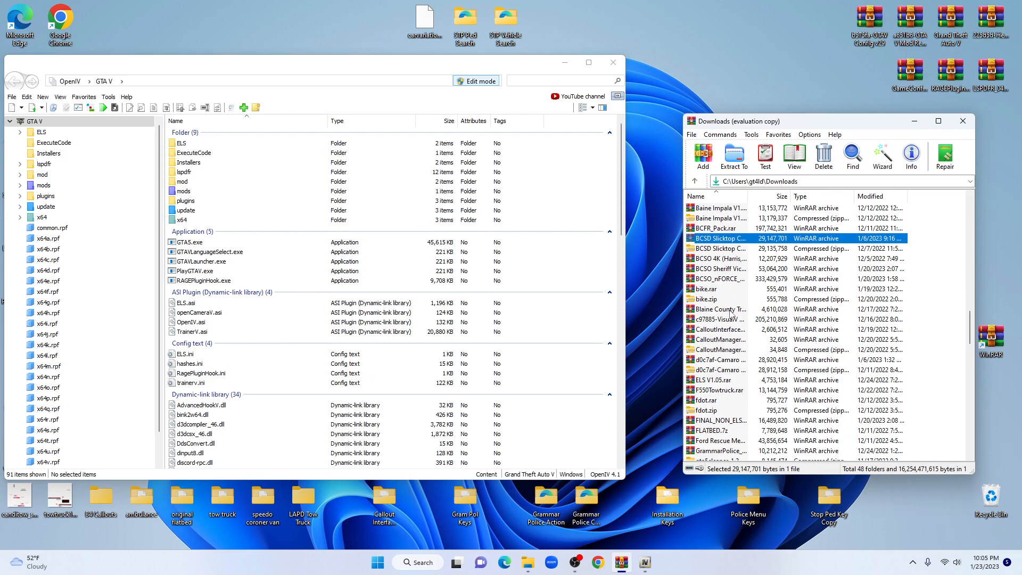
{"action": "scroll", "coordinate": [731, 314], "scroll_direction": "up", "scroll_amount": 8}
{"action": "double_click", "coordinate": [717, 290]}
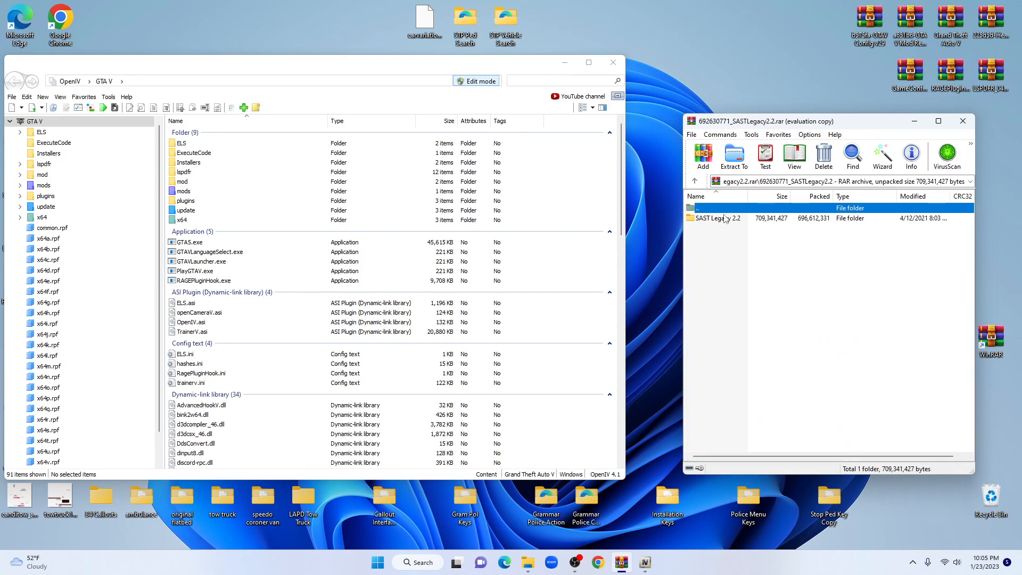
{"action": "double_click", "coordinate": [725, 218]}
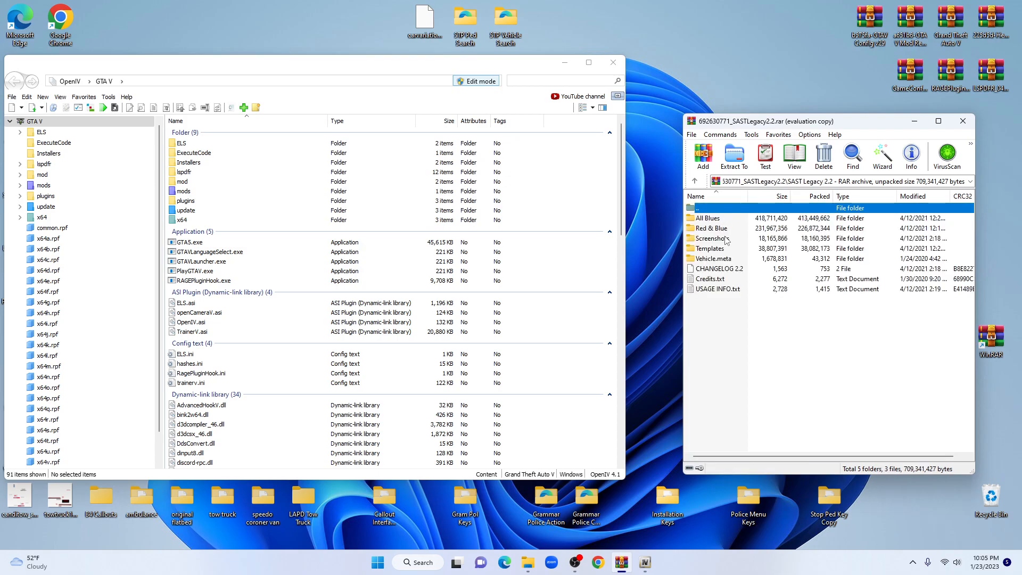
{"action": "double_click", "coordinate": [727, 240]}
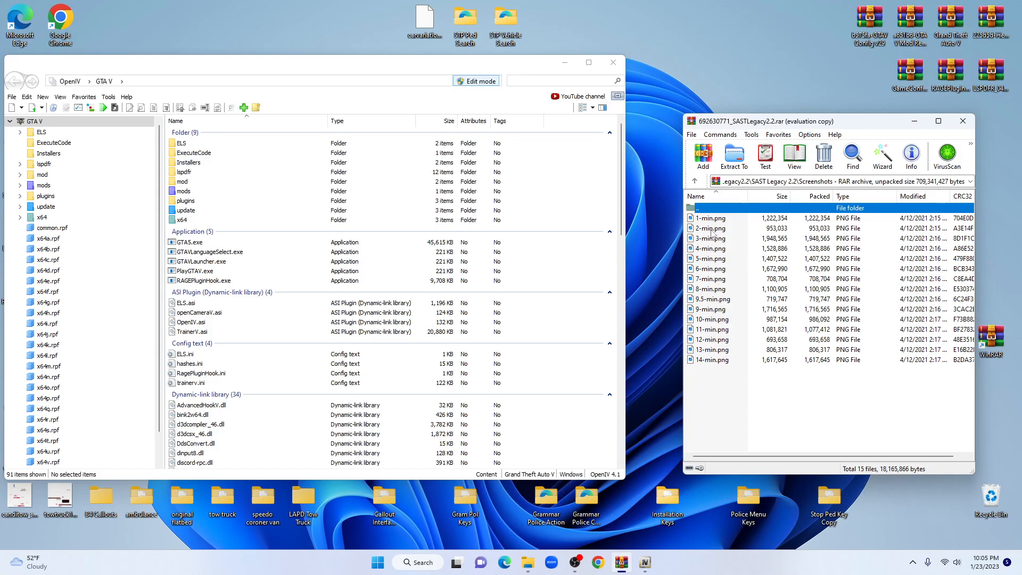
- View the SAST Legacy preview images 1-min, 7-min, 6-min, 12-min and 3-min, closing each one after viewing
{"action": "double_click", "coordinate": [713, 219]}
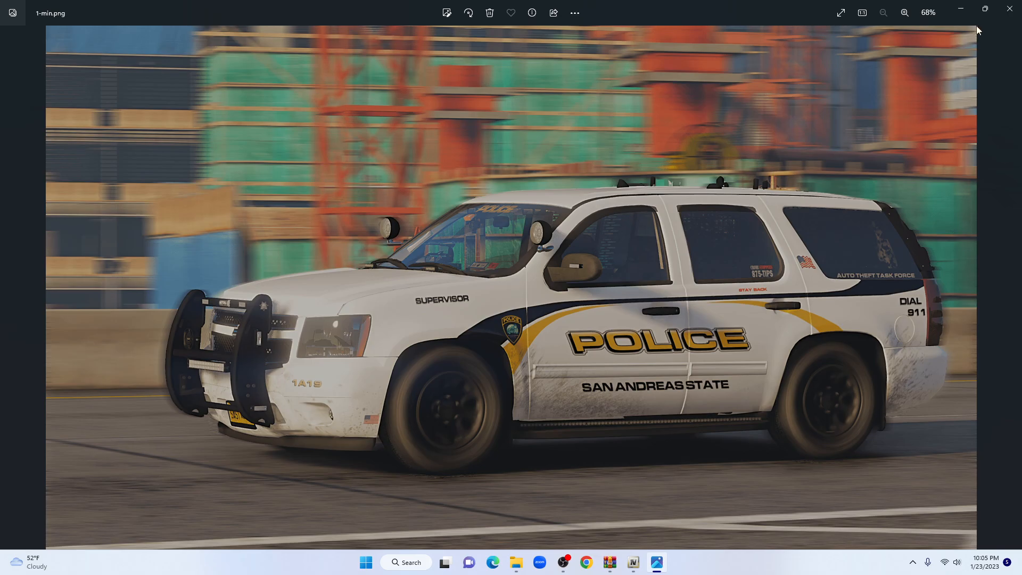
{"action": "left_click", "coordinate": [1010, 9]}
{"action": "double_click", "coordinate": [714, 282]}
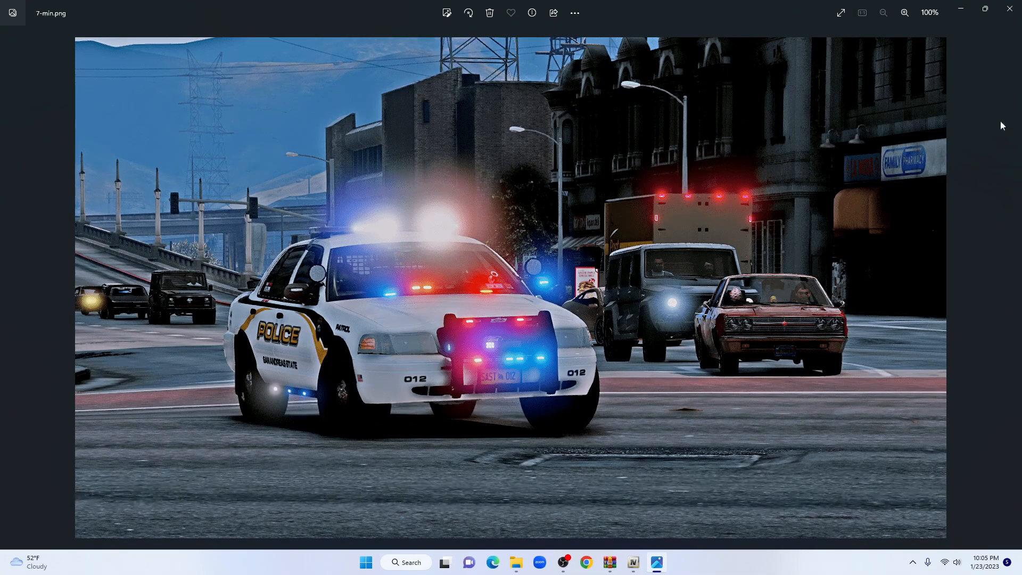
{"action": "left_click", "coordinate": [1009, 8]}
{"action": "double_click", "coordinate": [741, 269]}
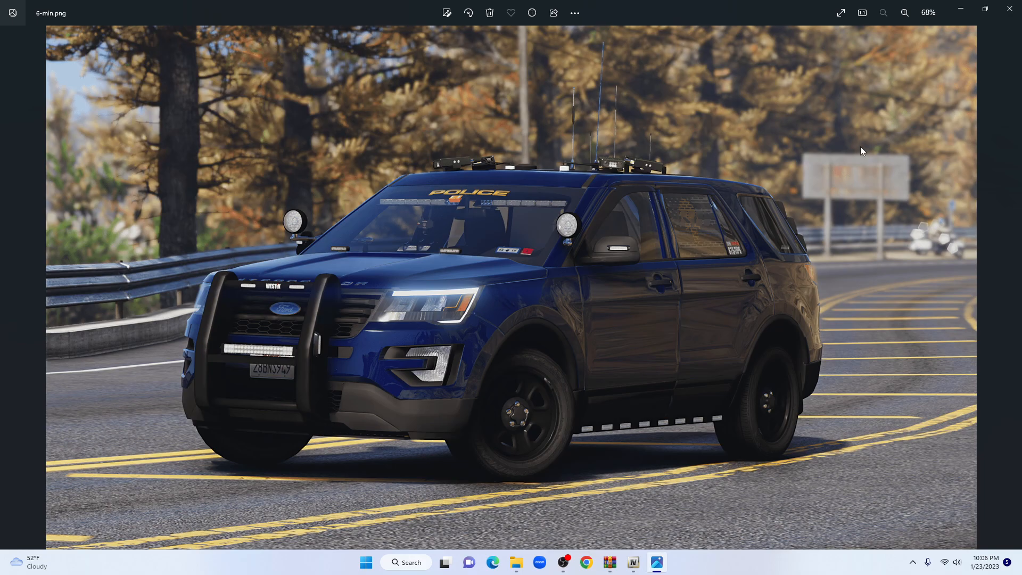
{"action": "left_click", "coordinate": [1010, 8]}
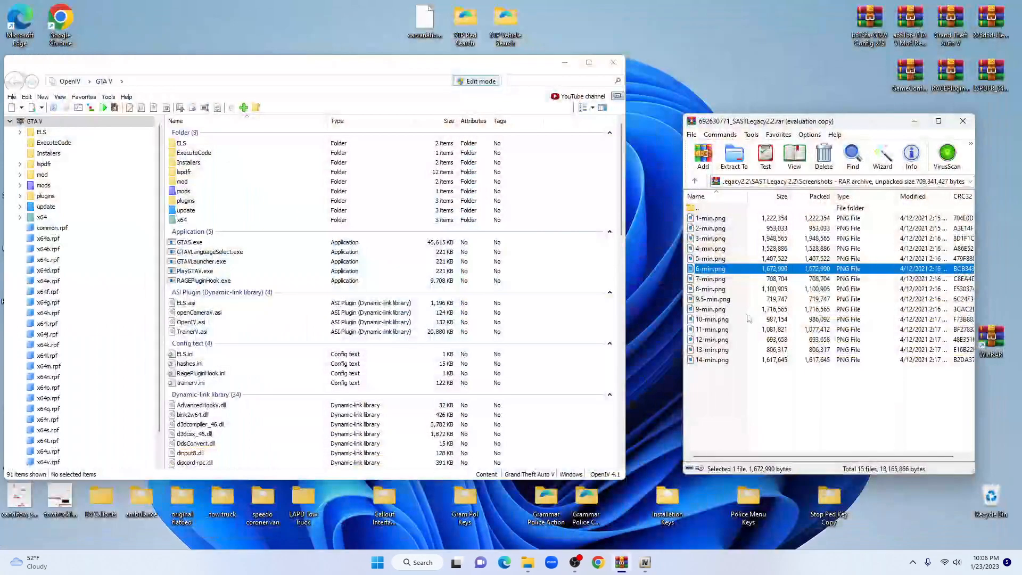
{"action": "double_click", "coordinate": [732, 340]}
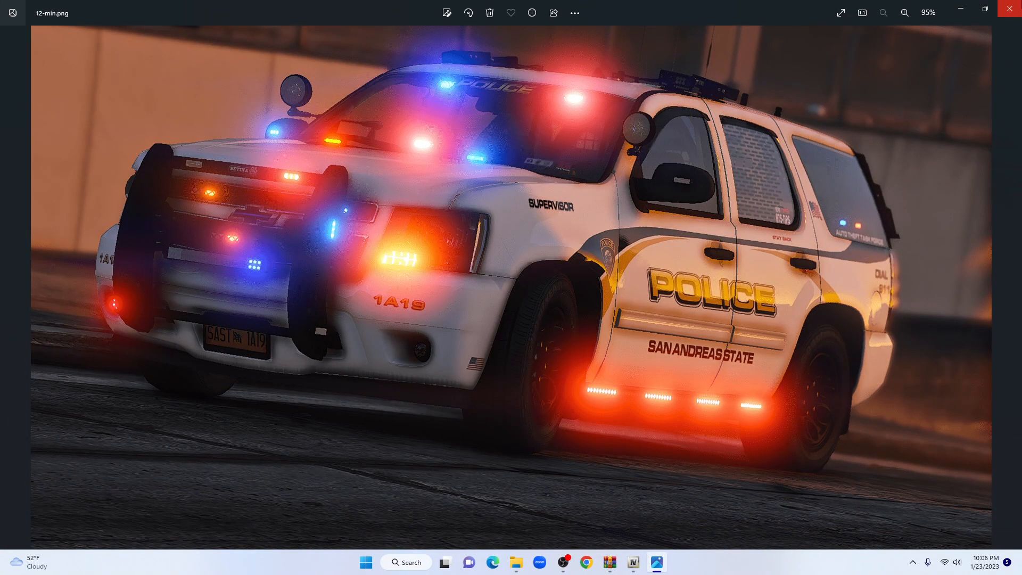
{"action": "left_click", "coordinate": [1010, 9]}
{"action": "left_click", "coordinate": [723, 240]}
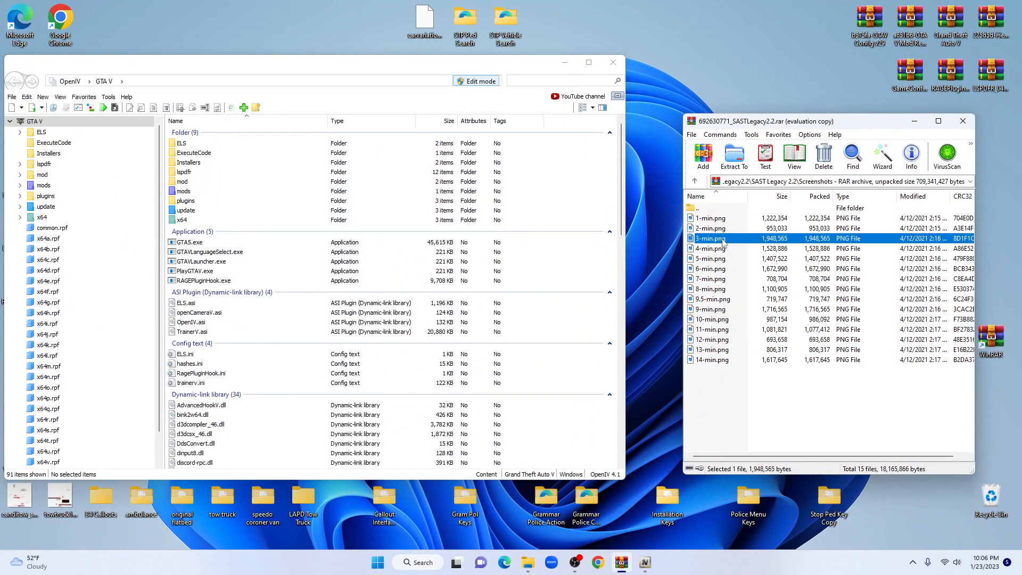
{"action": "double_click", "coordinate": [723, 241]}
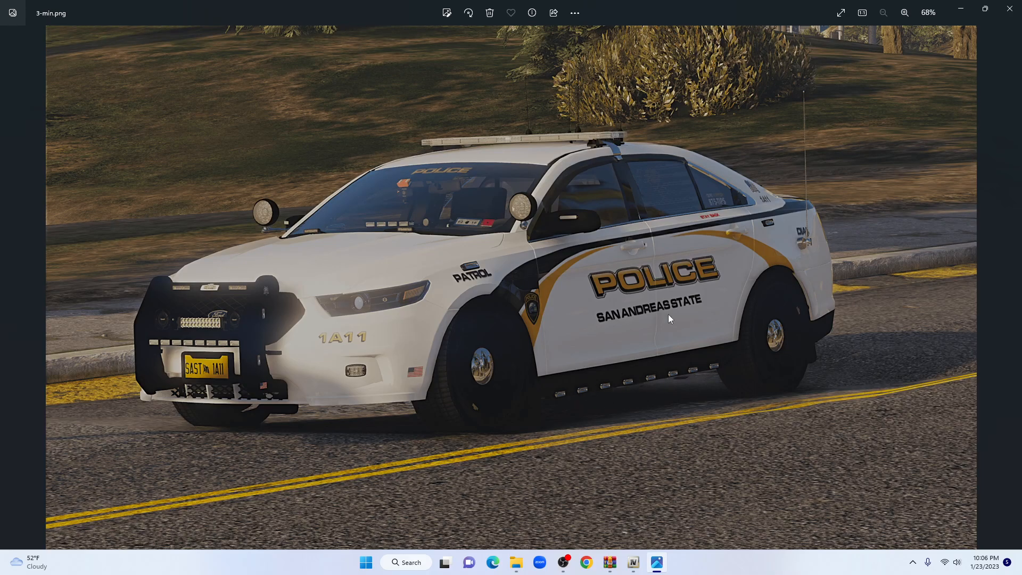
{"action": "left_click", "coordinate": [1010, 9]}
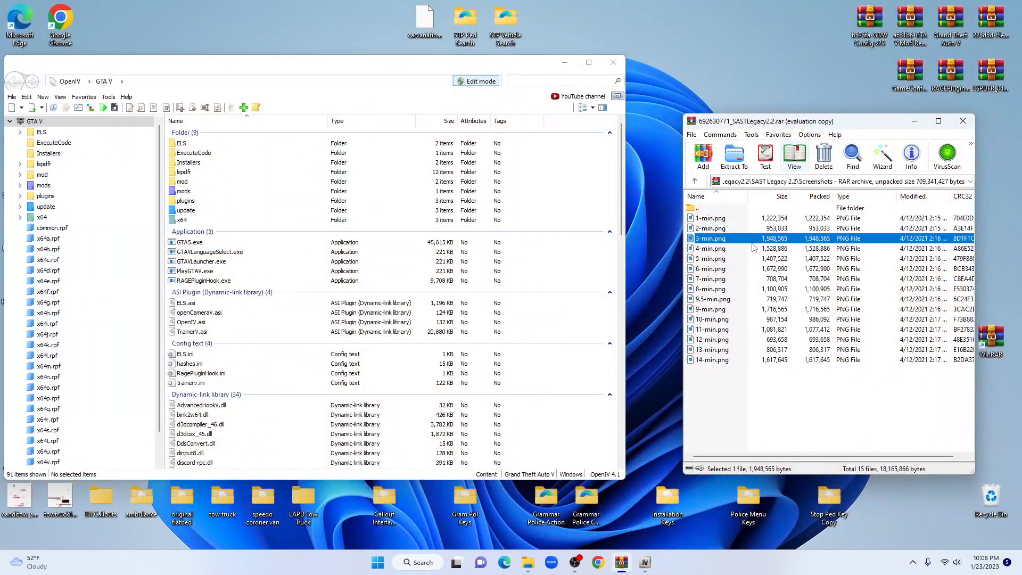
- Open the 11 CVPI folder under Red & Blue, Car Models in the SAST Legacy 2.2 archive and select fbi.yft
{"action": "left_click", "coordinate": [695, 182]}
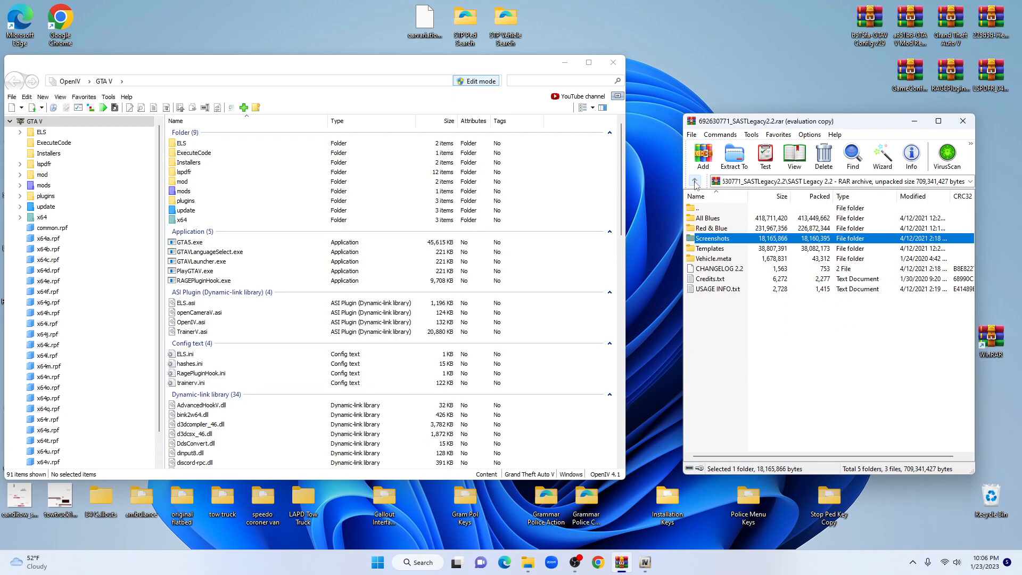
{"action": "double_click", "coordinate": [725, 230]}
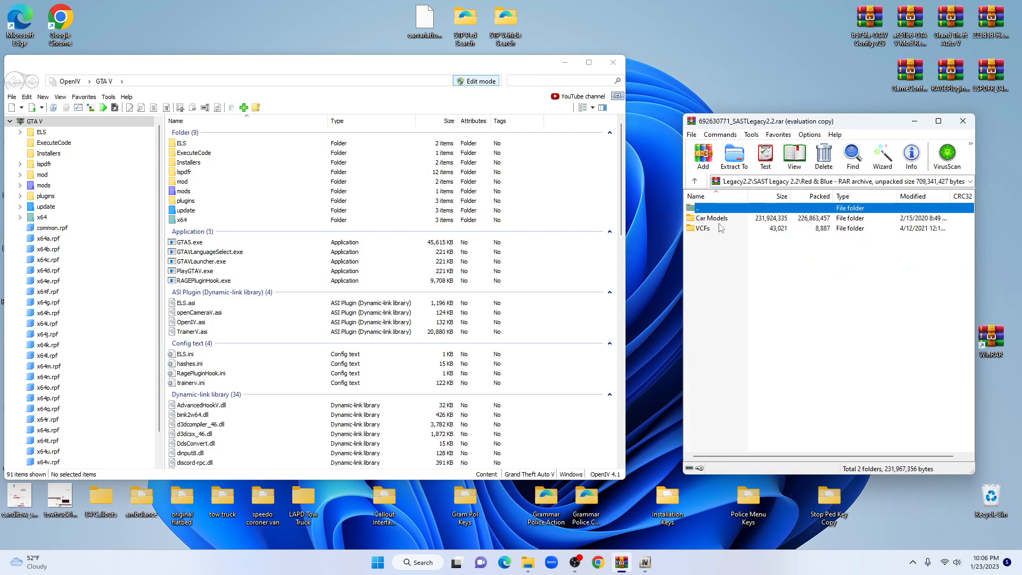
{"action": "left_click", "coordinate": [695, 181]}
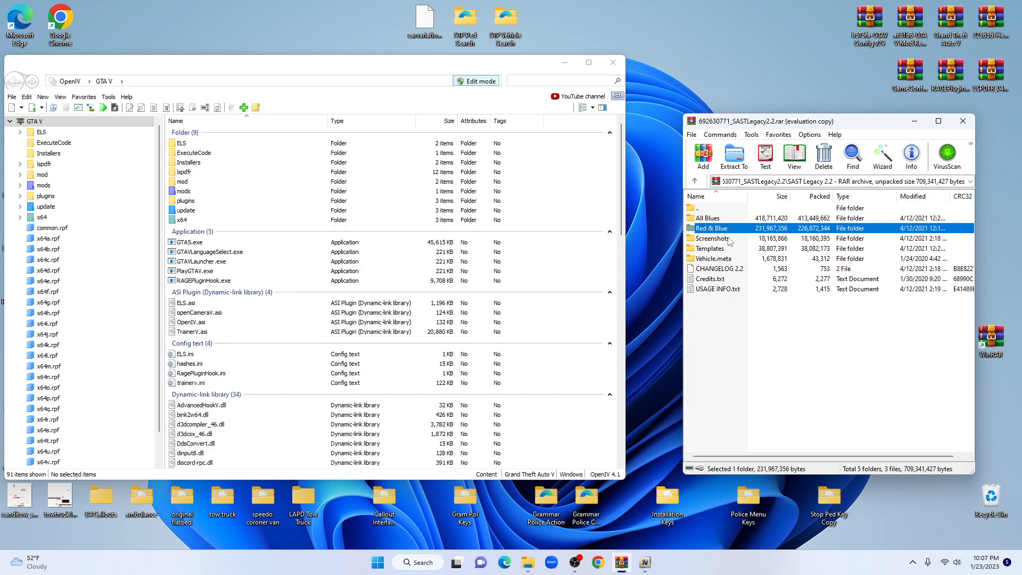
{"action": "double_click", "coordinate": [727, 229]}
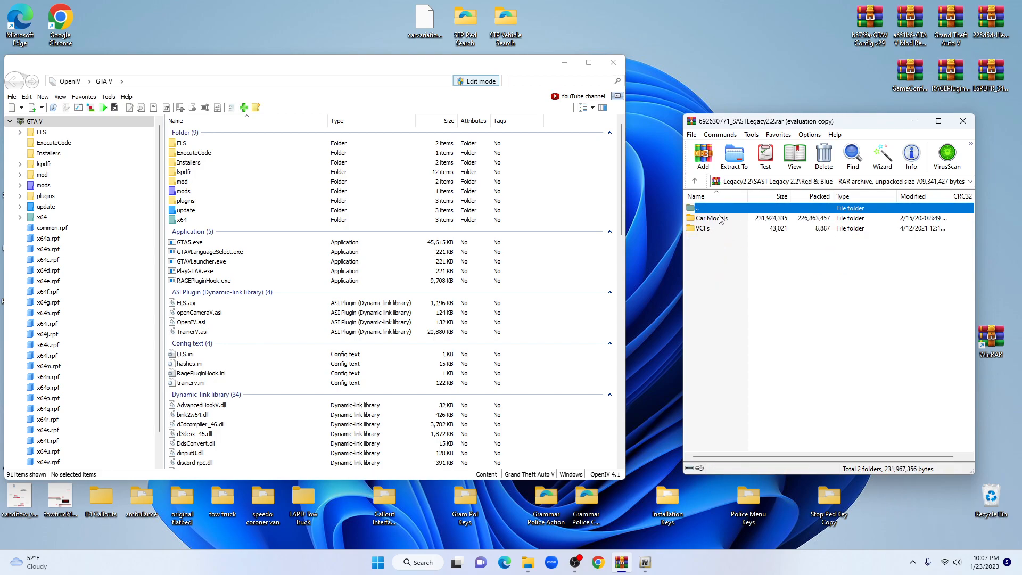
{"action": "double_click", "coordinate": [720, 218]}
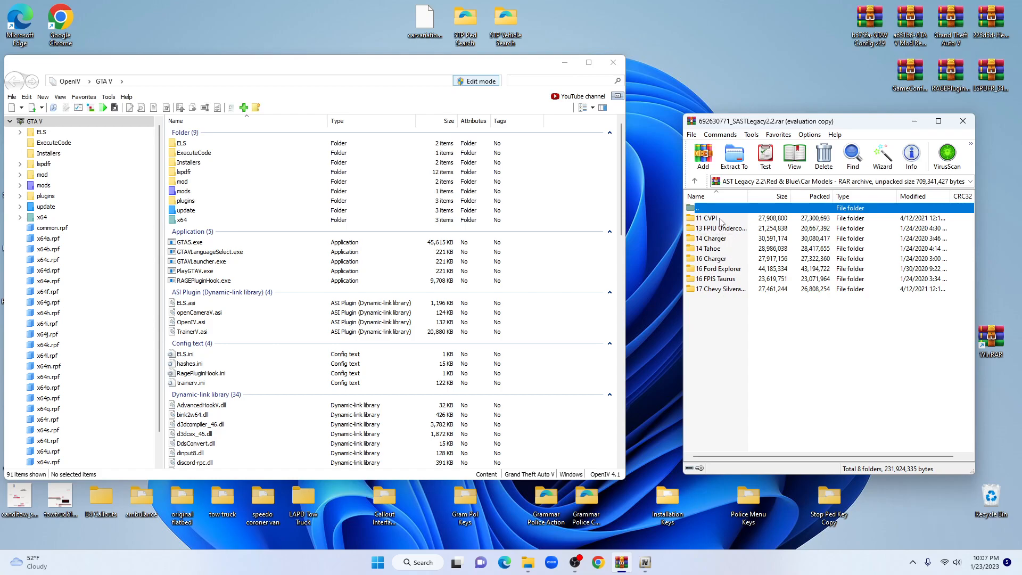
{"action": "double_click", "coordinate": [721, 221]}
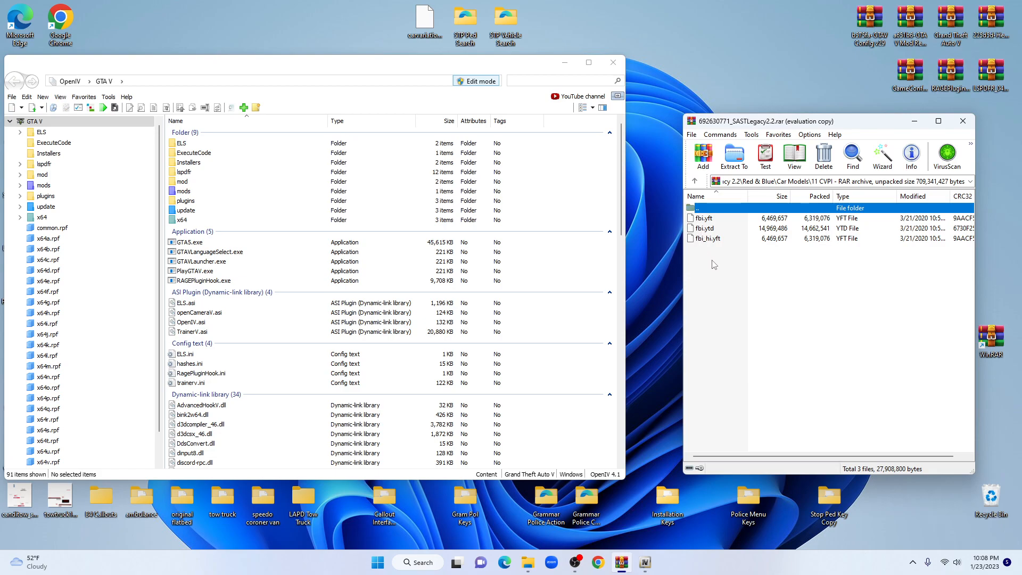
{"action": "left_click", "coordinate": [712, 221]}
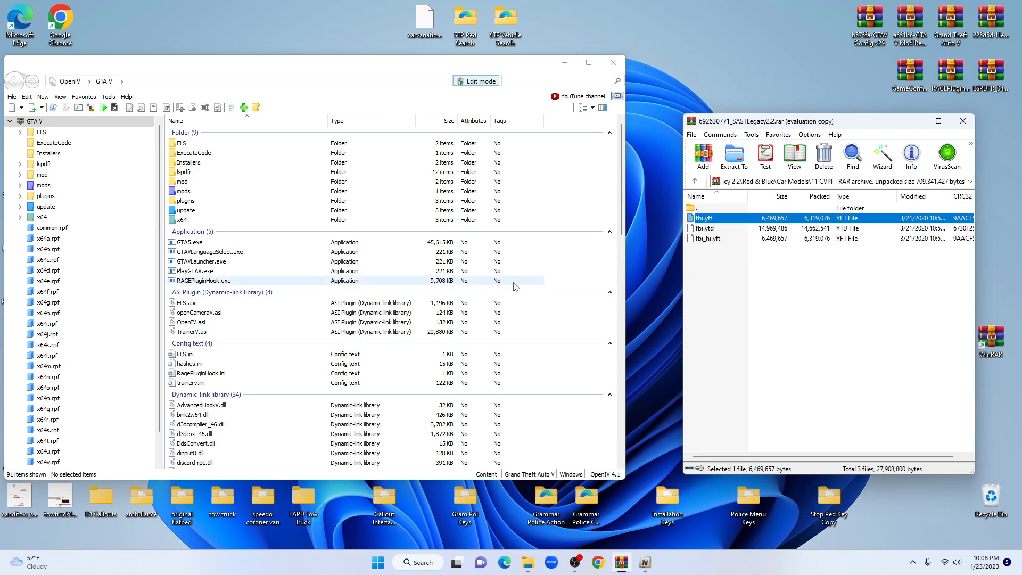
- Switch to OpenIV, check the mods folder, and open the dlcpacks folder under update, x64
{"action": "left_click", "coordinate": [196, 193]}
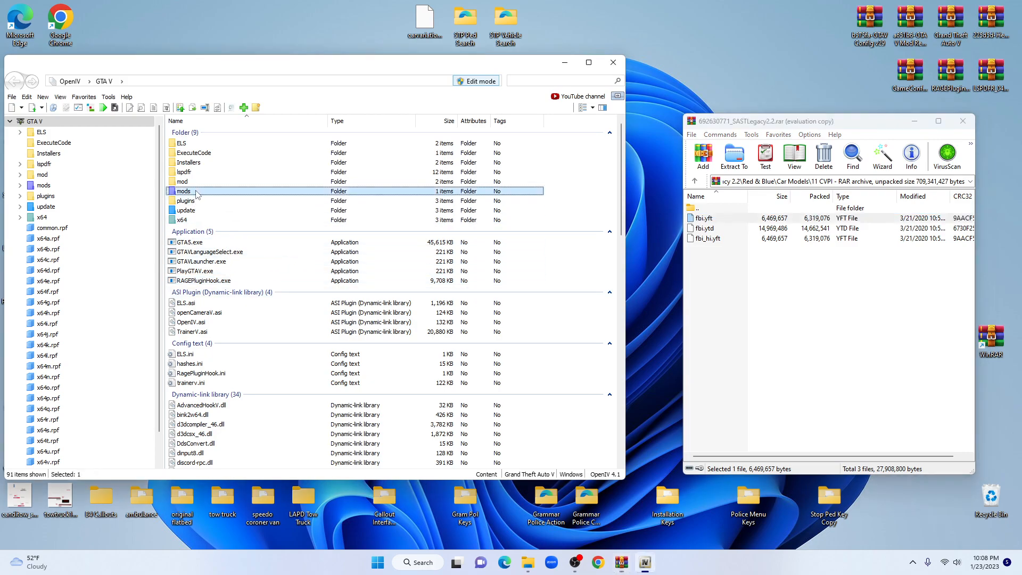
{"action": "double_click", "coordinate": [196, 193]}
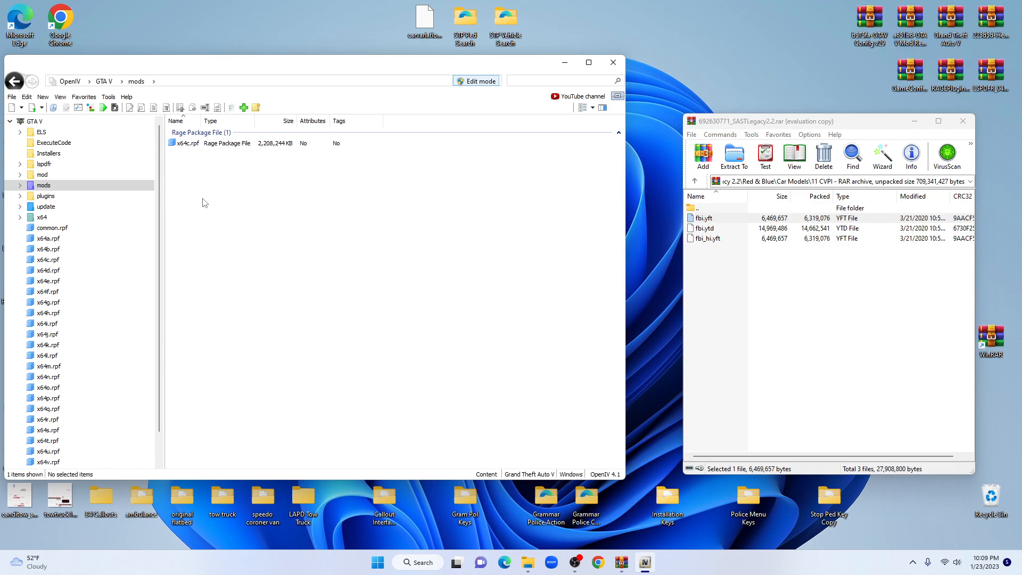
{"action": "double_click", "coordinate": [57, 208]}
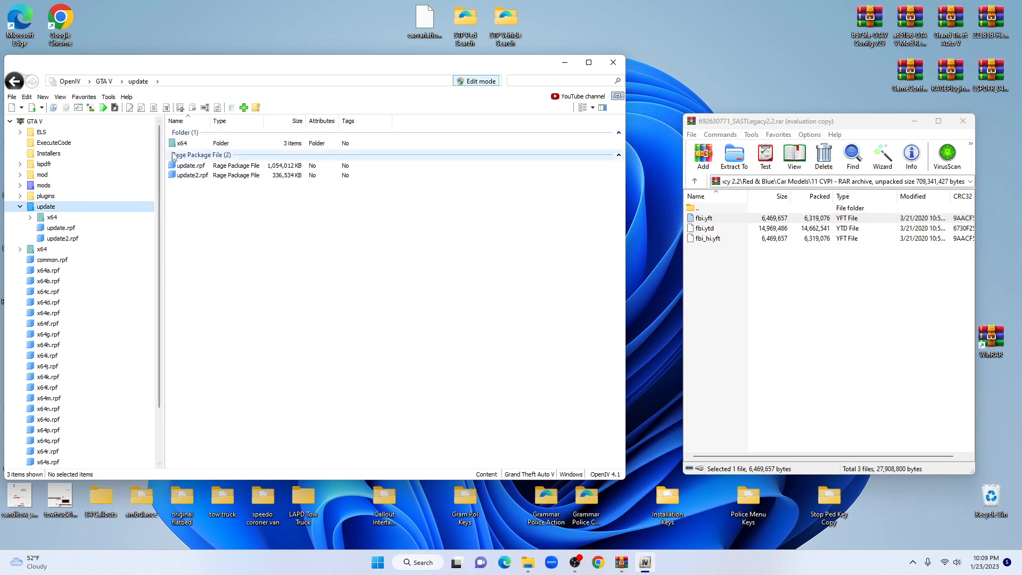
{"action": "double_click", "coordinate": [194, 145]}
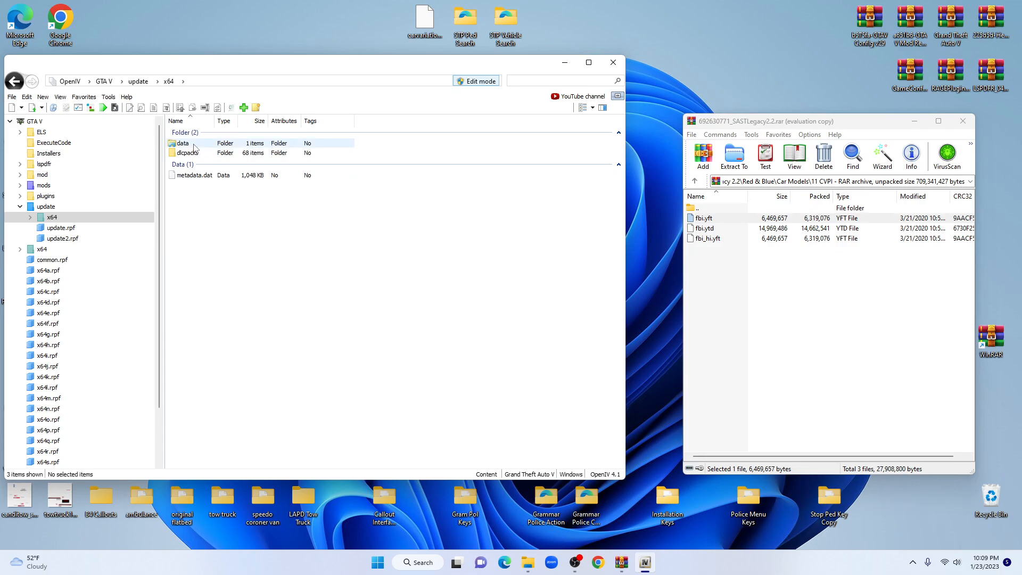
{"action": "double_click", "coordinate": [195, 153]}
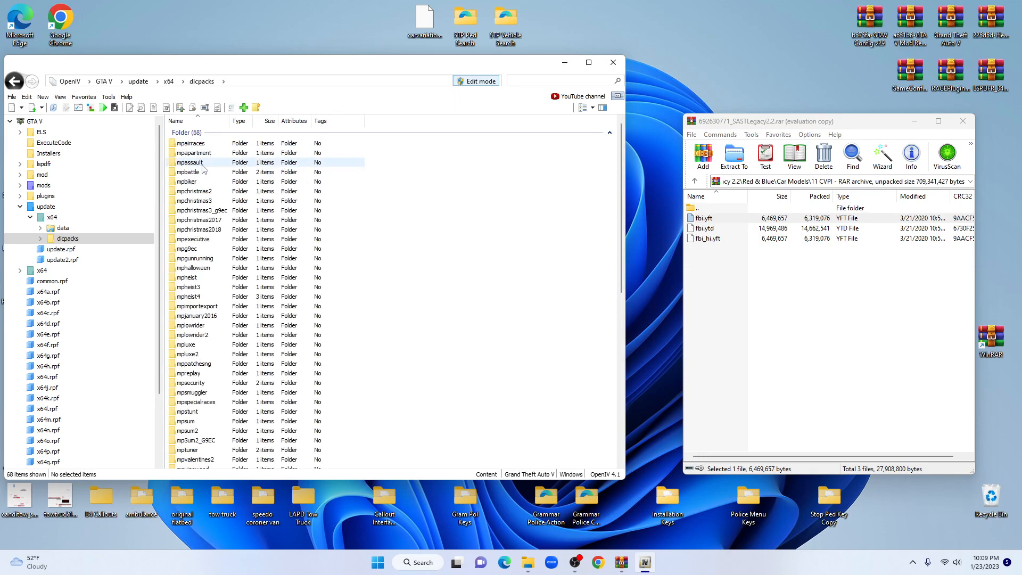
- Open dlc.rpf in the patchday28ng folder and copy the archive to the mods folder
{"action": "scroll", "coordinate": [338, 250], "scroll_direction": "down", "scroll_amount": 2}
{"action": "scroll", "coordinate": [343, 255], "scroll_direction": "down", "scroll_amount": 4}
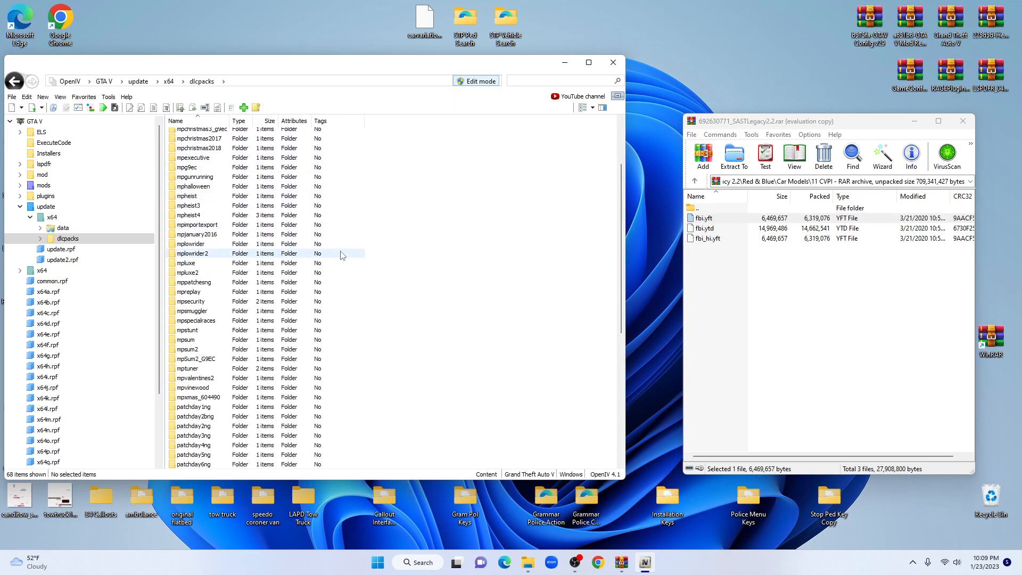
{"action": "scroll", "coordinate": [343, 256], "scroll_direction": "down", "scroll_amount": 6}
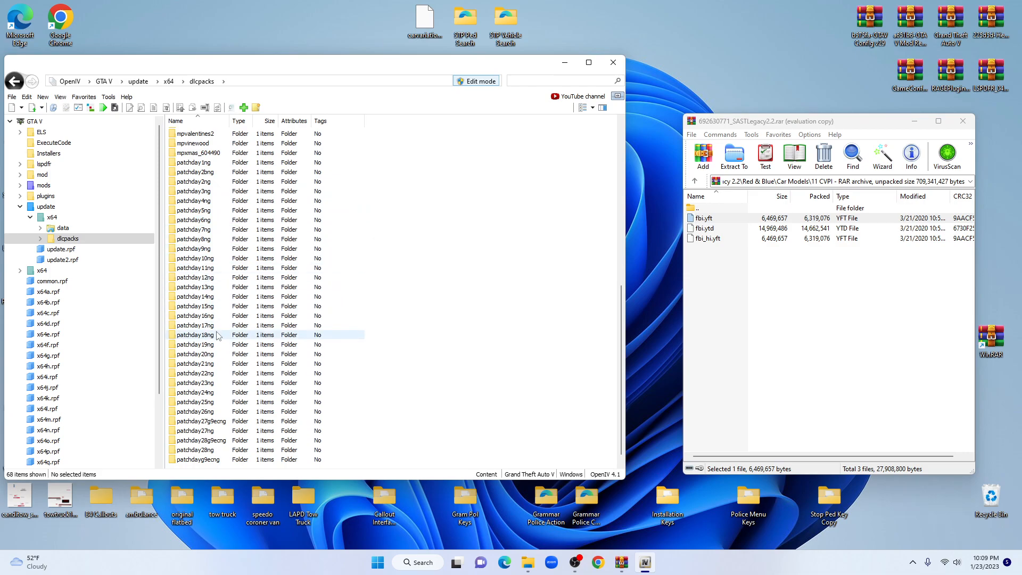
{"action": "scroll", "coordinate": [242, 416], "scroll_direction": "down", "scroll_amount": 1}
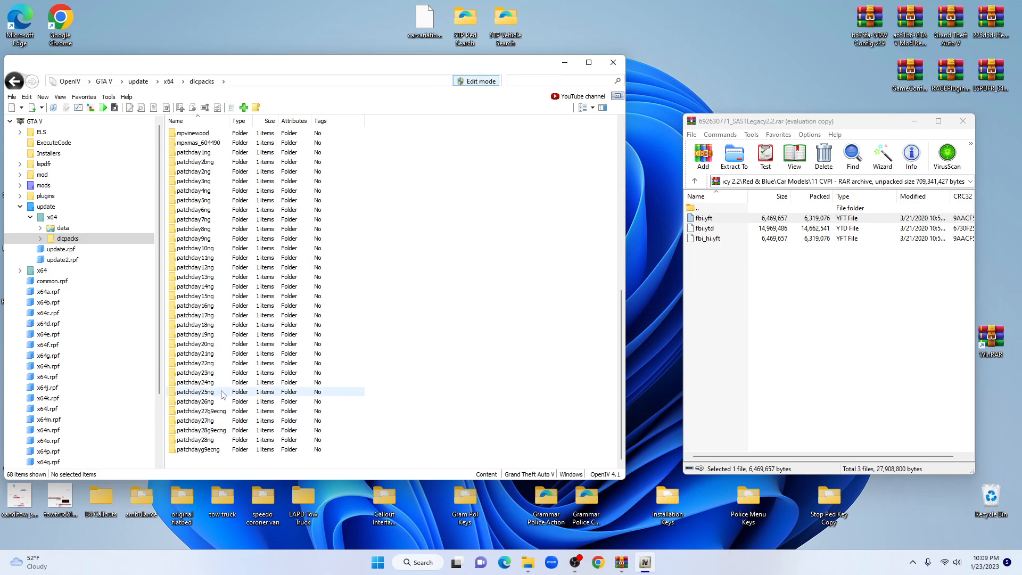
{"action": "double_click", "coordinate": [222, 443]}
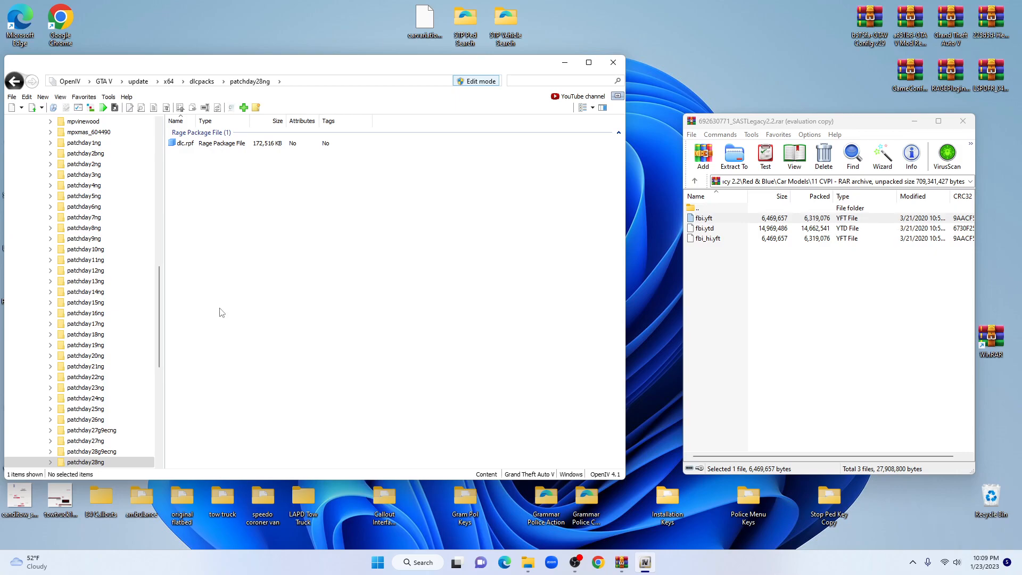
{"action": "double_click", "coordinate": [200, 145]}
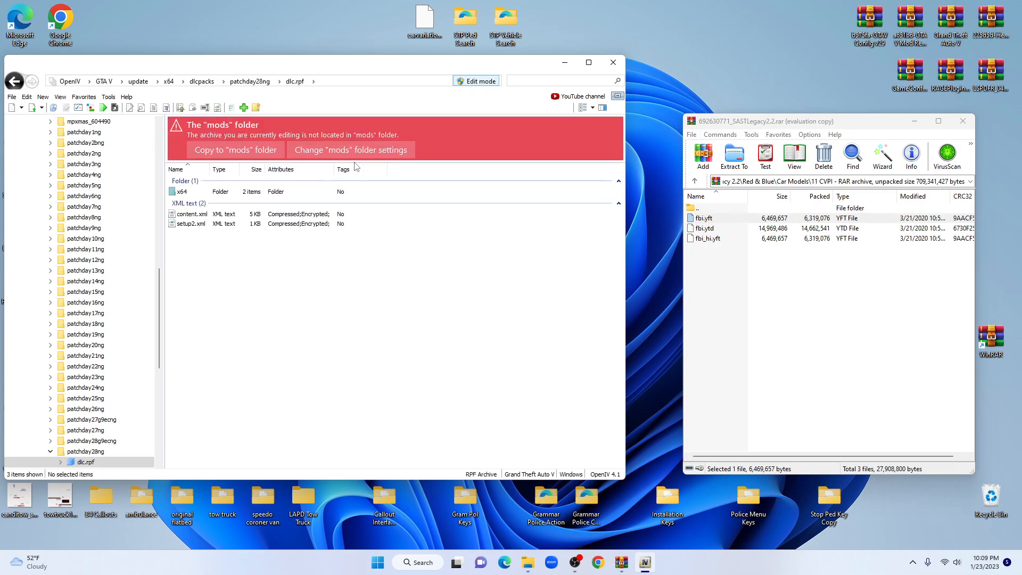
{"action": "left_click", "coordinate": [218, 153]}
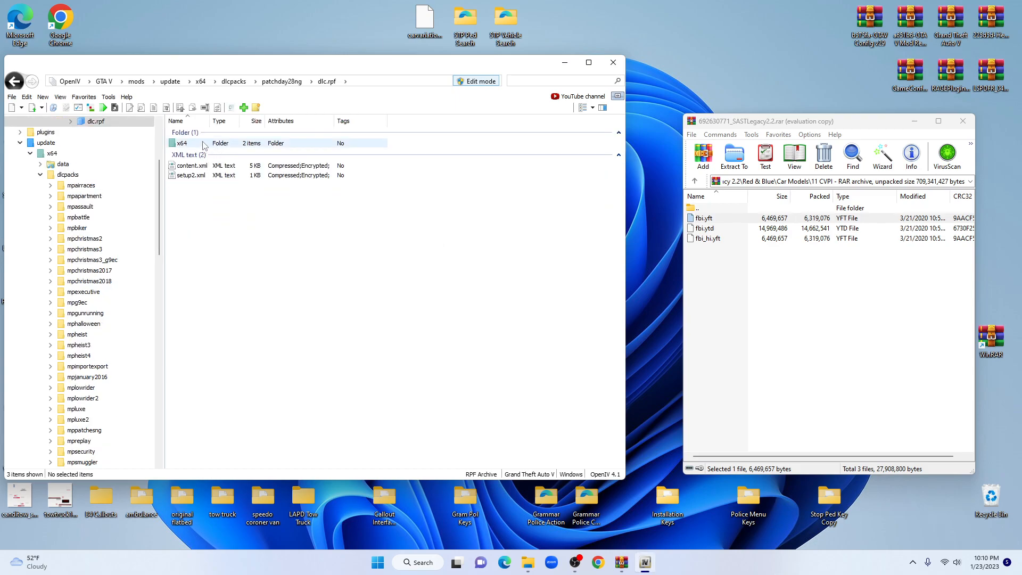
- Open vehicles.rpf under x64, levels, gta5 inside the mods copy of patchday28ng's dlc.rpf
{"action": "double_click", "coordinate": [204, 144]}
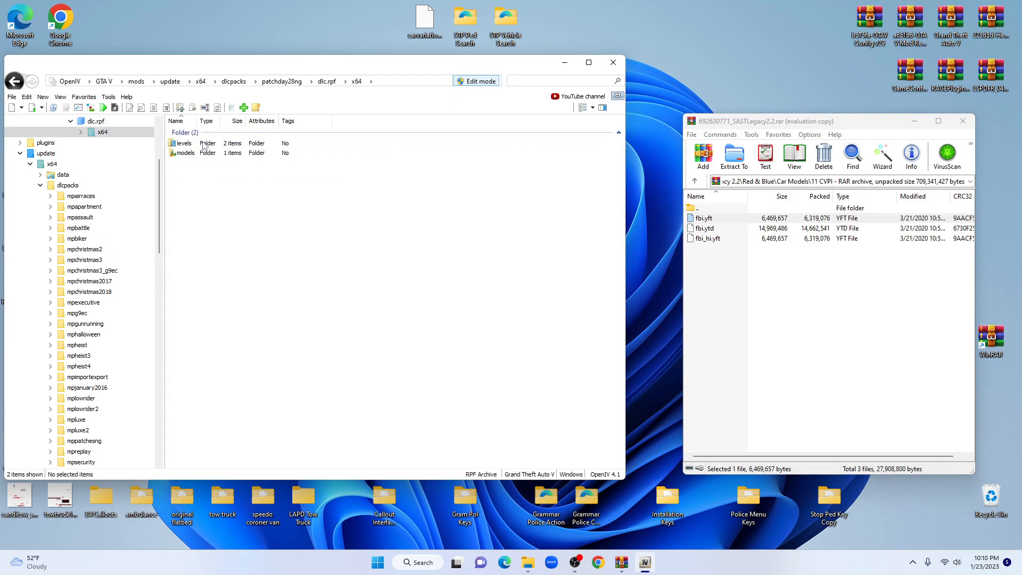
{"action": "double_click", "coordinate": [204, 144]}
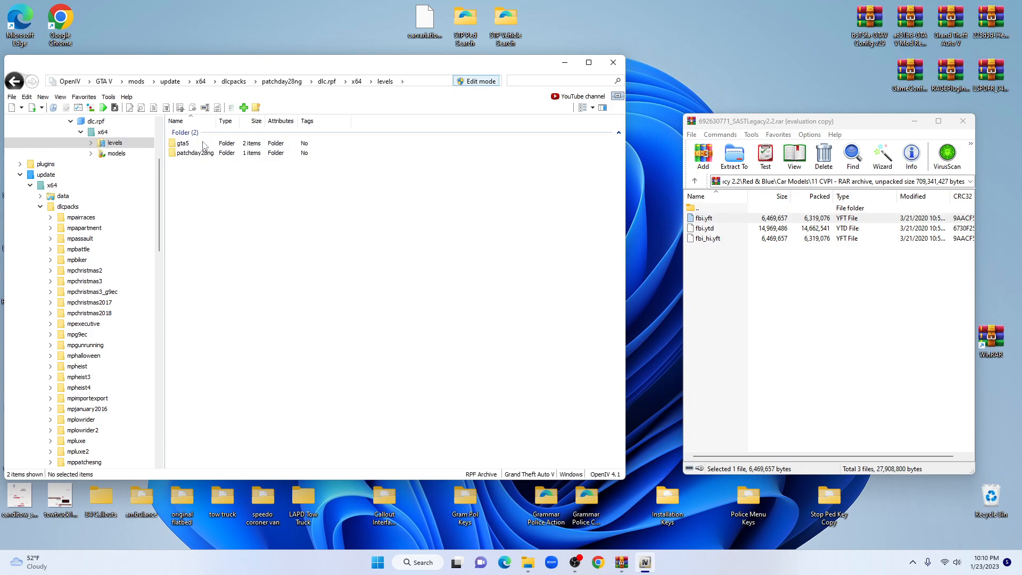
{"action": "double_click", "coordinate": [183, 143]}
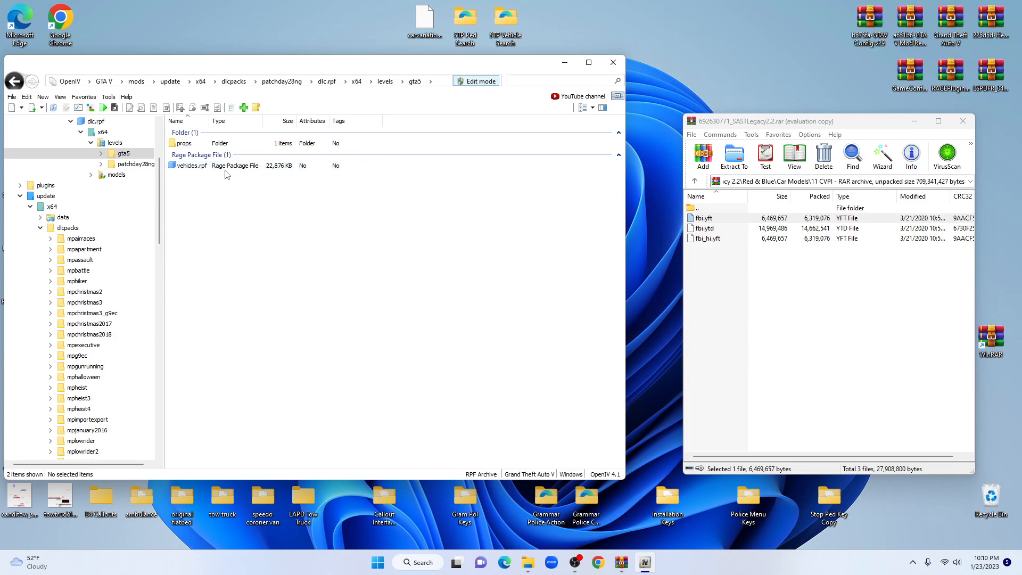
{"action": "double_click", "coordinate": [192, 165]}
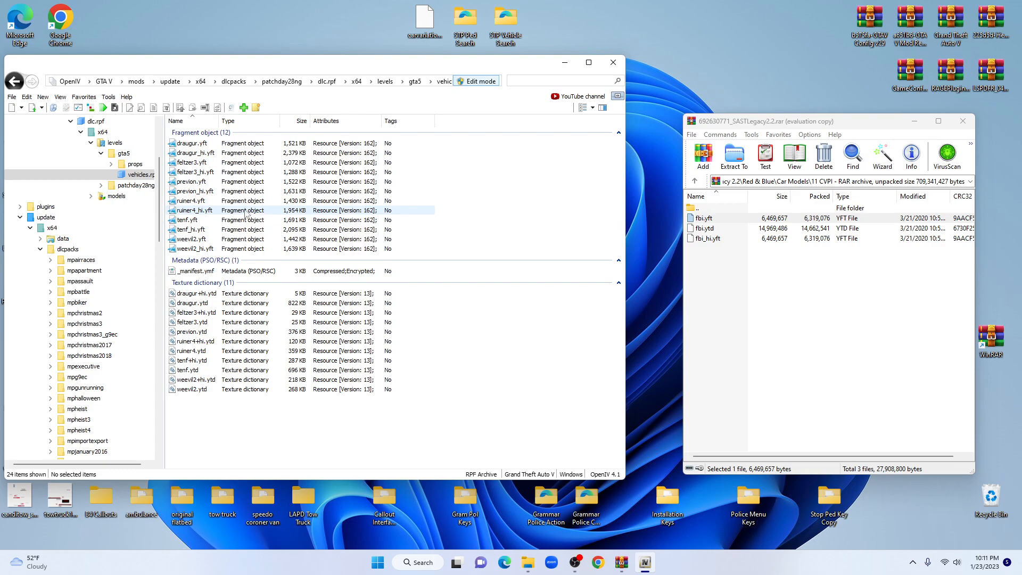
- Switch to the 11 CVPI folder in WinRAR and rename fbi.yft as police.yft
{"action": "left_click", "coordinate": [708, 229]}
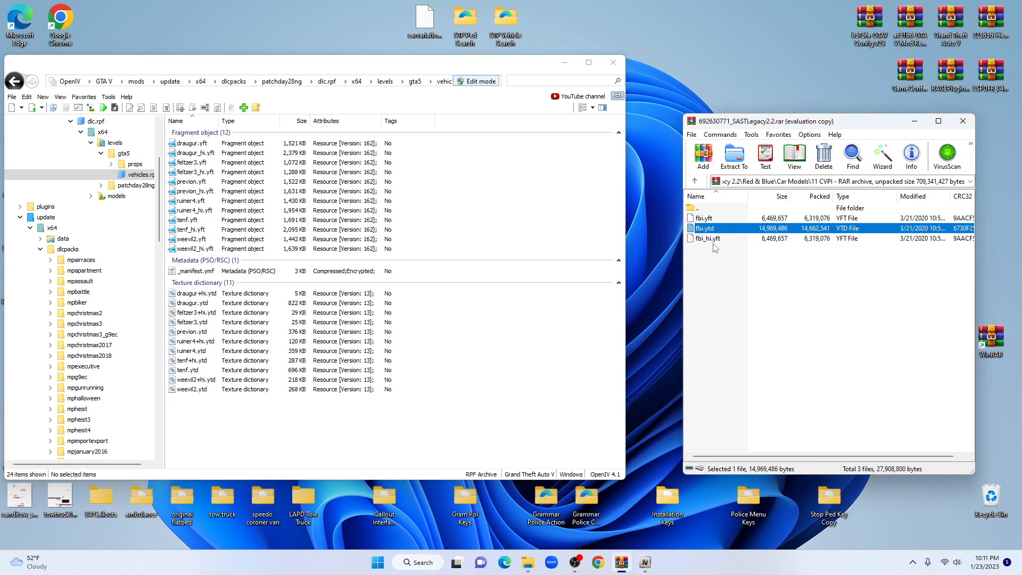
{"action": "left_click", "coordinate": [716, 239]}
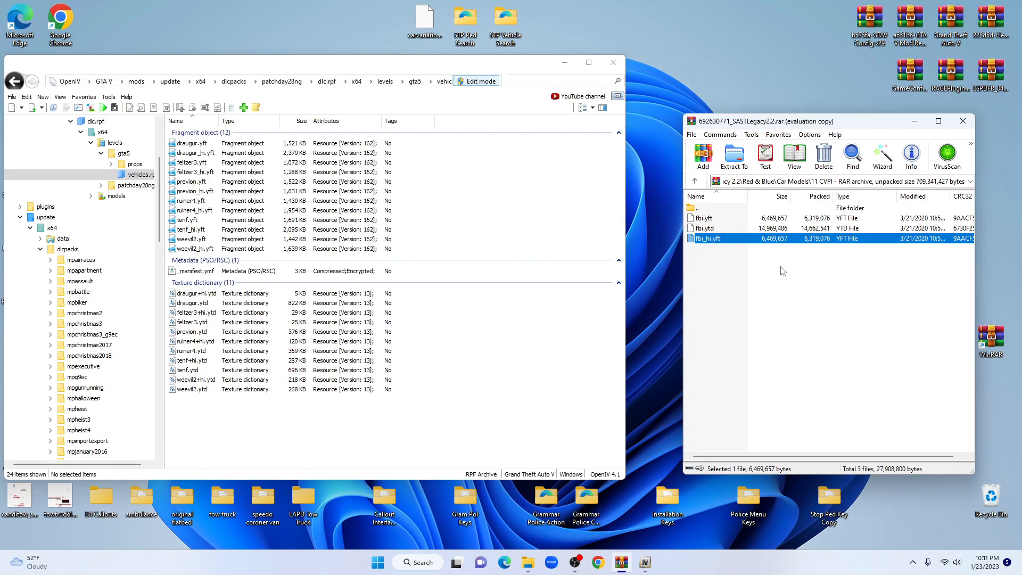
{"action": "left_click", "coordinate": [722, 219]}
{"action": "left_click", "coordinate": [722, 229]}
{"action": "left_click", "coordinate": [722, 219]}
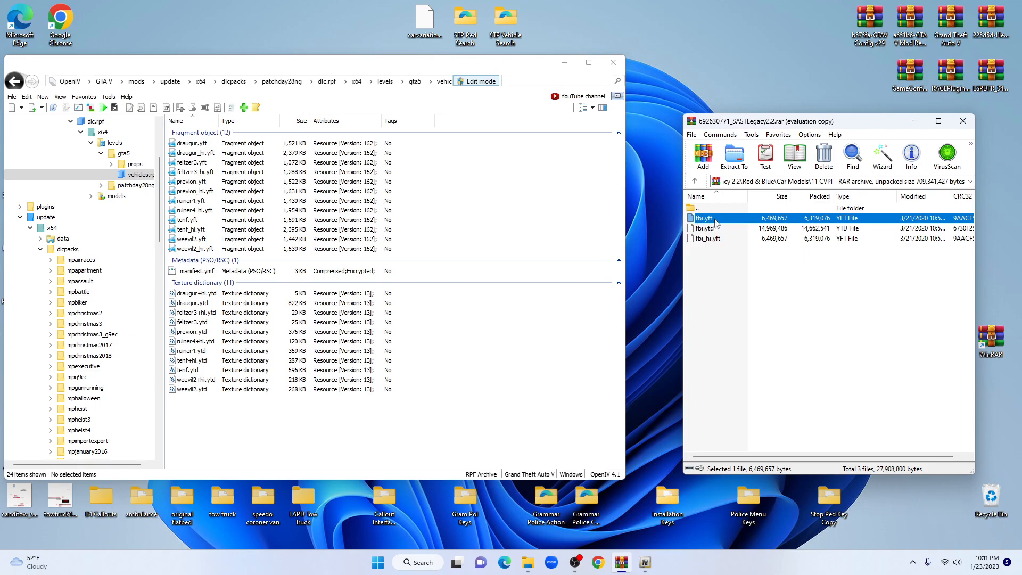
{"action": "left_click", "coordinate": [713, 219]}
{"action": "right_click", "coordinate": [713, 219]}
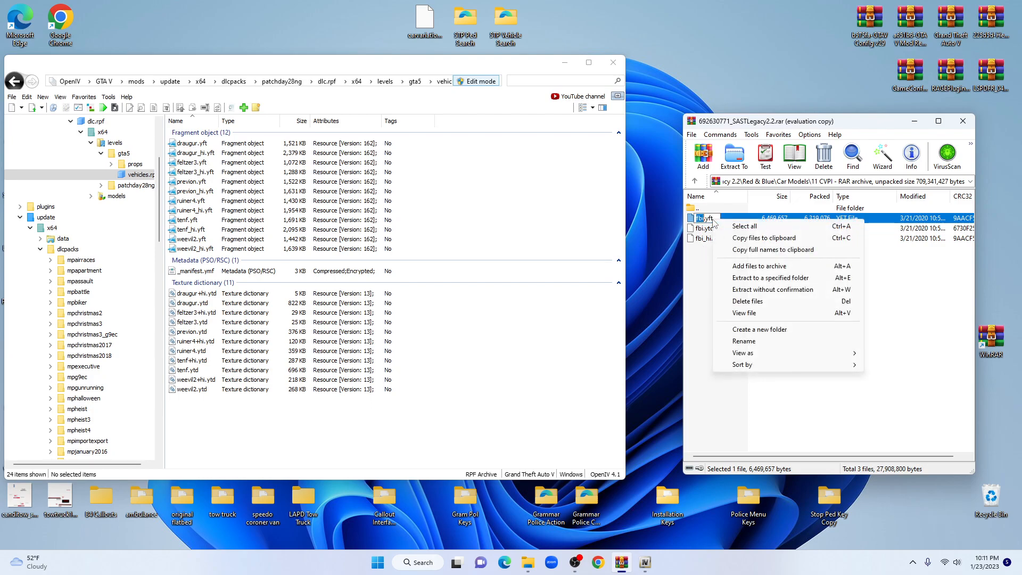
{"action": "left_click", "coordinate": [746, 341]}
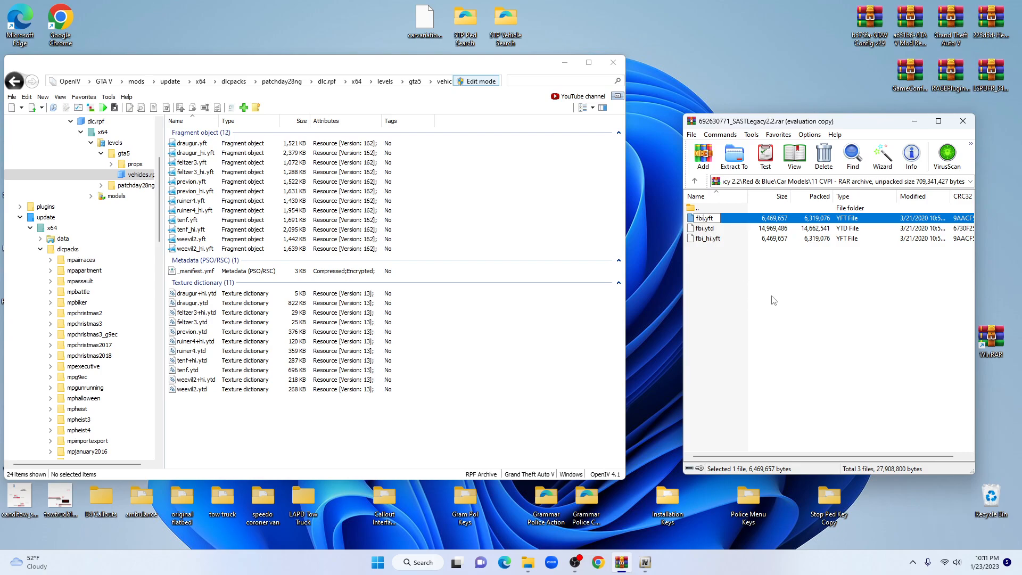
{"action": "key", "text": "BackSpace"}
{"action": "key", "text": "BackSpace"}
{"action": "key", "text": "BackSpace"}
{"action": "type", "text": "police"}
{"action": "key", "text": "Return"}
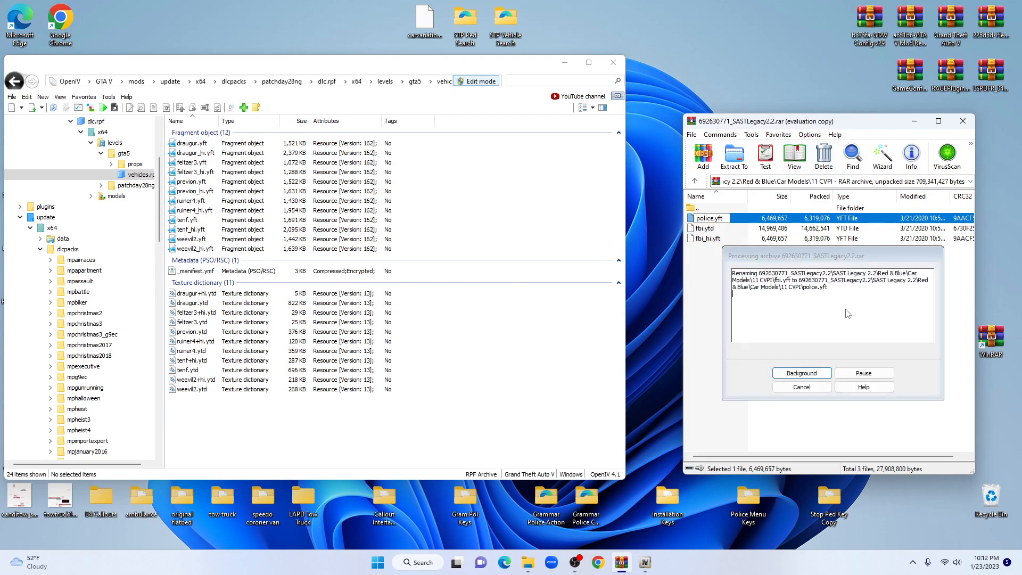
- Rename the texture file fbi.ytd in the 11 CVPI folder as police.ytd
{"action": "right_click", "coordinate": [705, 220]}
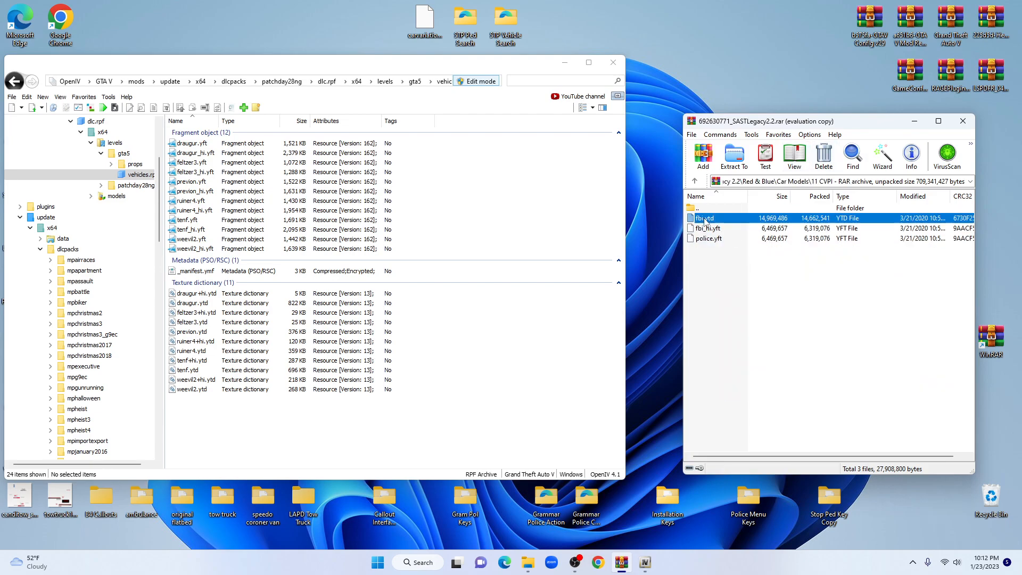
{"action": "left_click", "coordinate": [736, 340]}
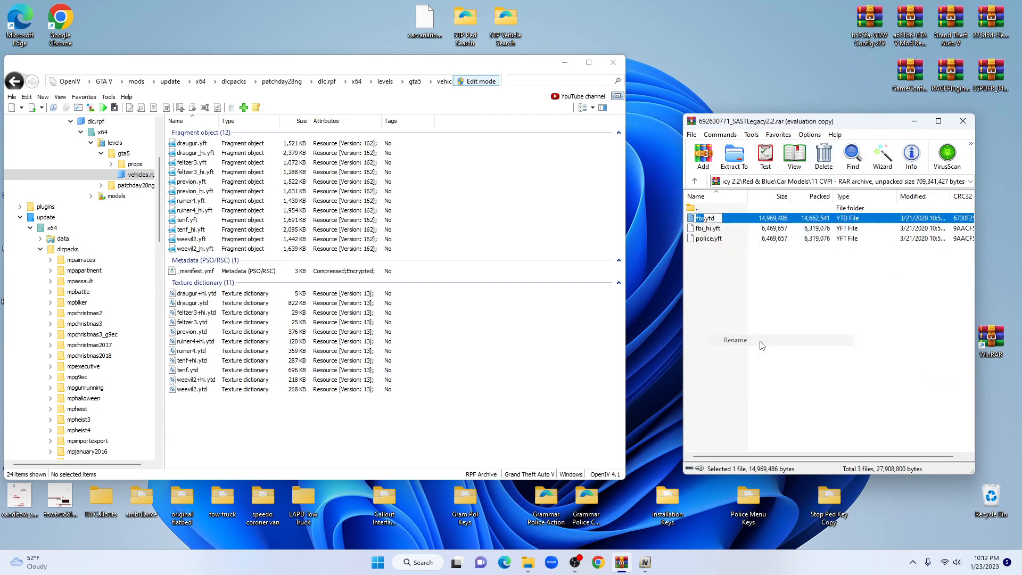
{"action": "left_click", "coordinate": [704, 219]}
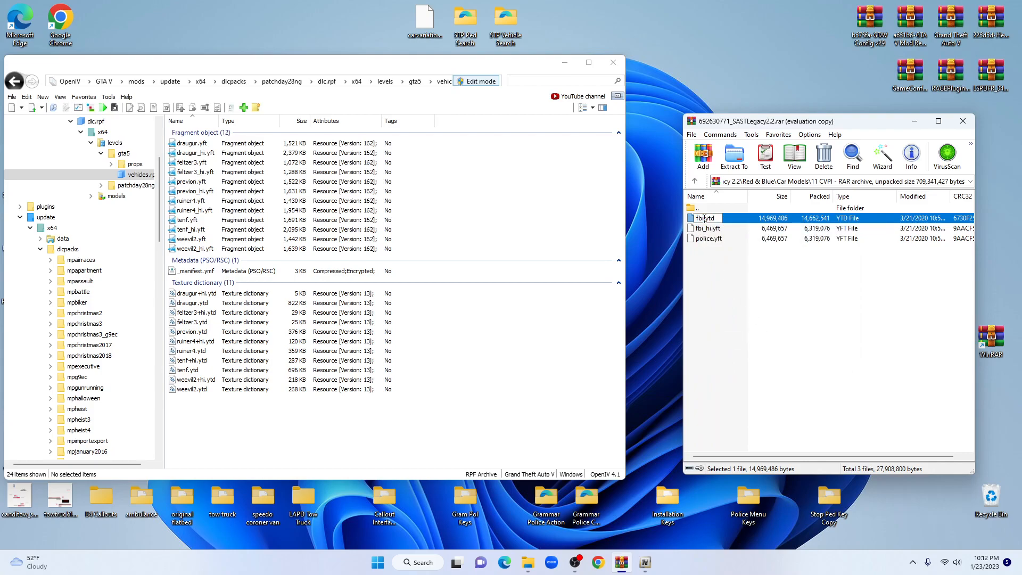
{"action": "key", "text": "BackSpace"}
{"action": "key", "text": "BackSpace"}
{"action": "key", "text": "BackSpace"}
{"action": "type", "text": "police"}
{"action": "key", "text": "Return"}
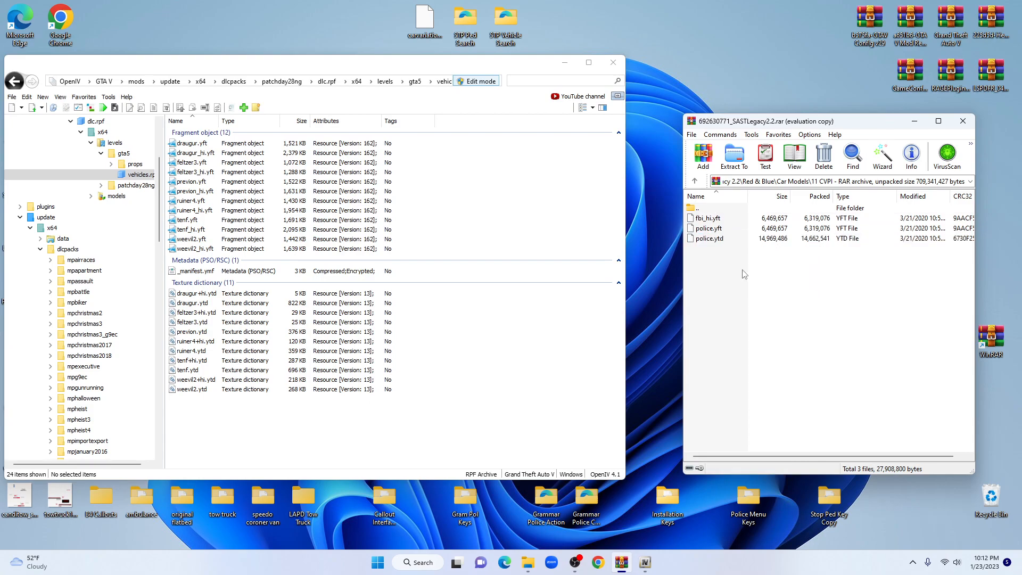
- Rename fbi_hi.yft in the 11 CVPI folder as police_hi.yft
{"action": "right_click", "coordinate": [714, 218]}
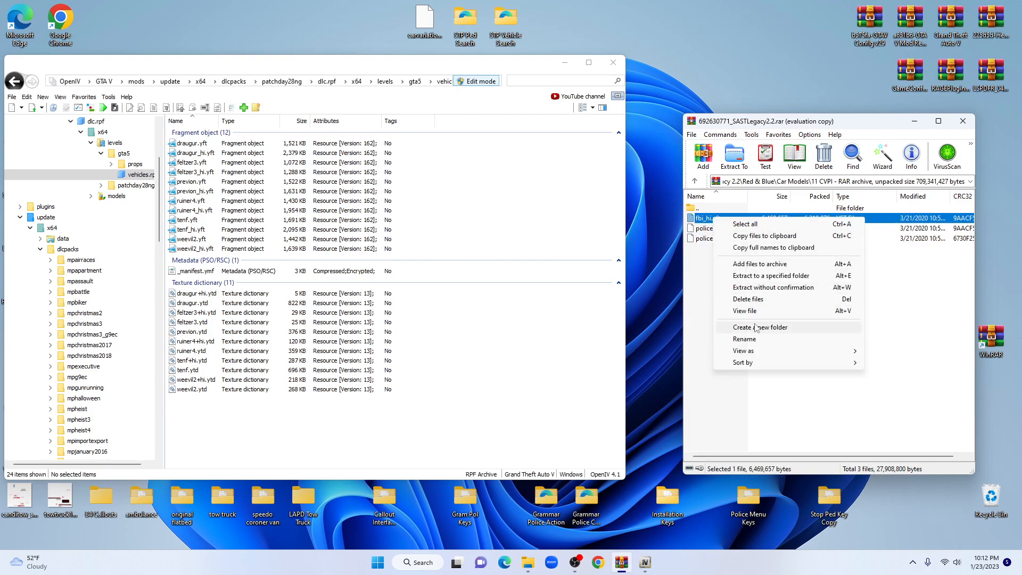
{"action": "left_click", "coordinate": [746, 339]}
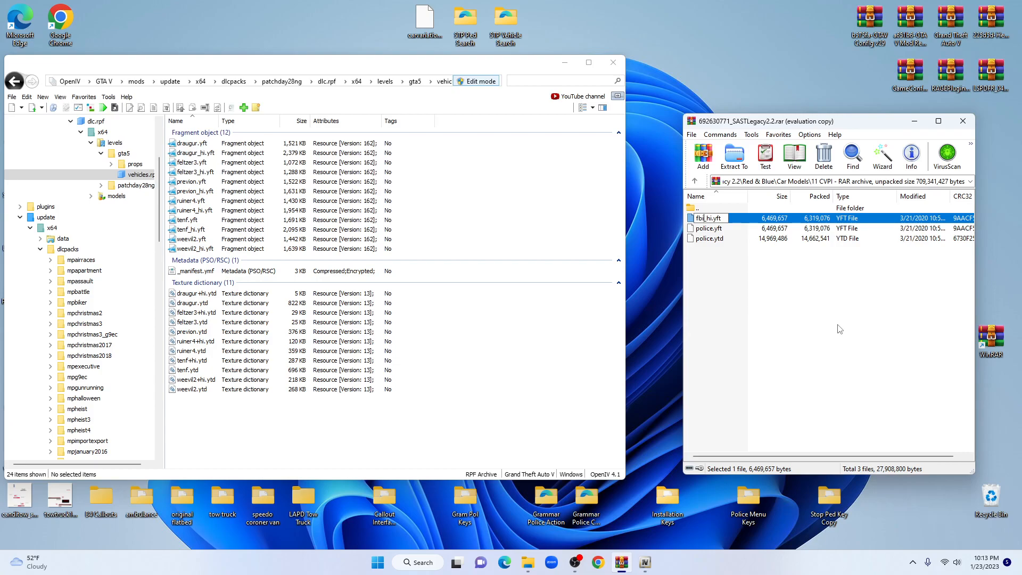
{"action": "key", "text": "BackSpace"}
{"action": "key", "text": "BackSpace"}
{"action": "key", "text": "BackSpace"}
{"action": "type", "text": "police"}
{"action": "key", "text": "Return"}
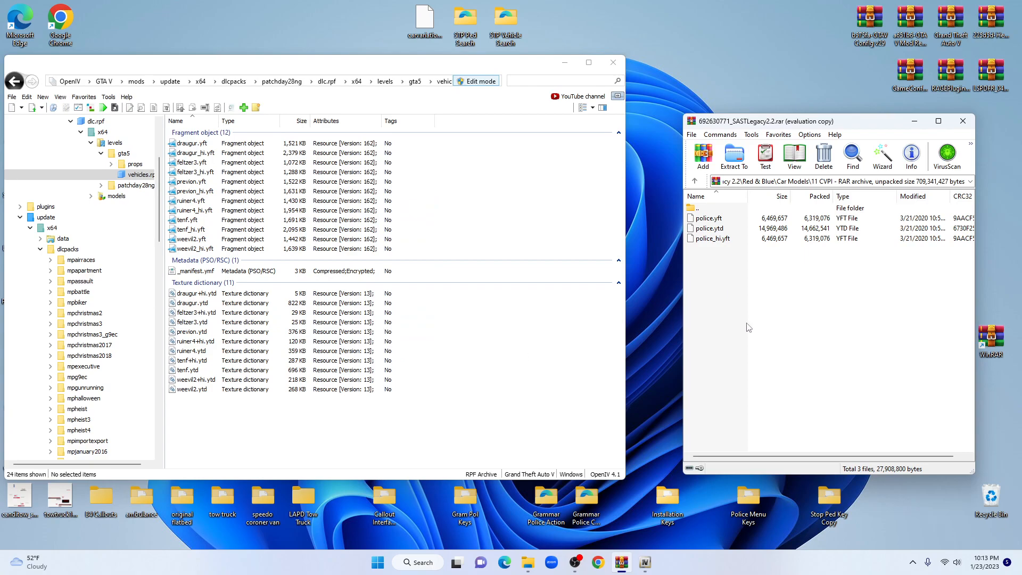
- Copy police.yft, police.ytd and police_hi.yft from the WinRAR archive into the open vehicles.rpf in OpenIV
{"action": "left_click_drag", "start_coordinate": [843, 266], "coordinate": [730, 222]}
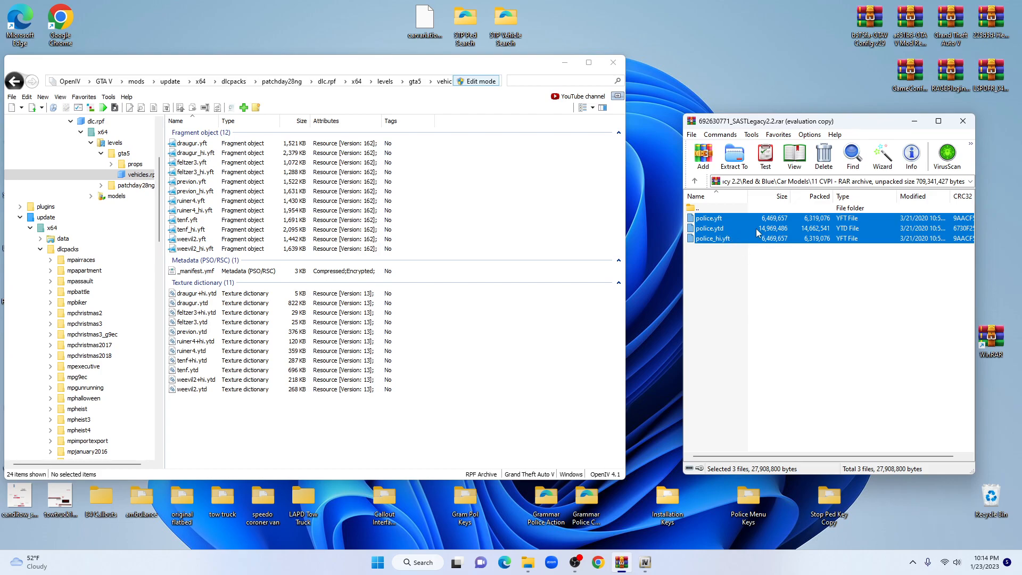
{"action": "left_click_drag", "start_coordinate": [756, 228], "coordinate": [543, 203]}
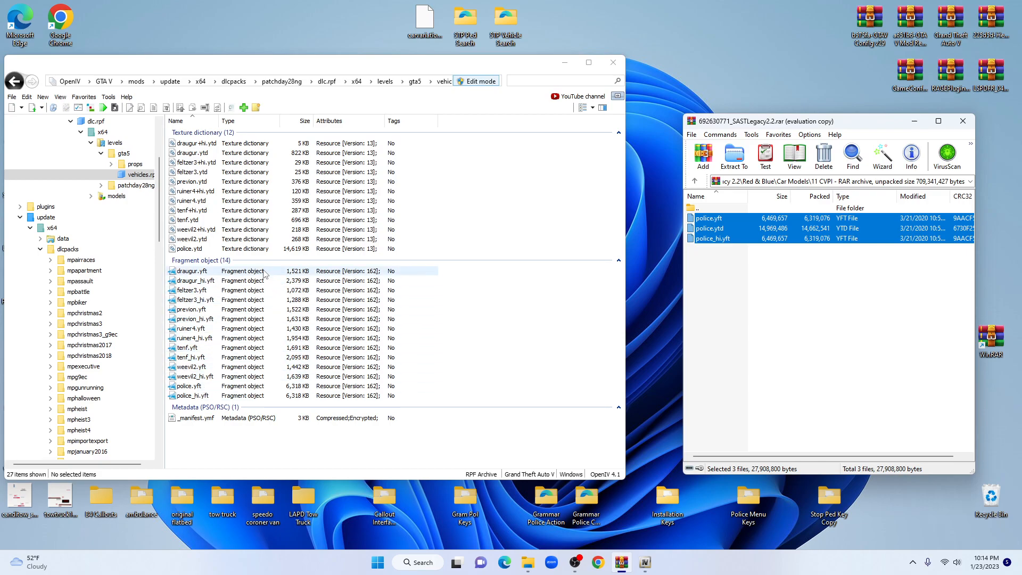
- Open police.yft from vehicles.rpf in the model viewer and examine the police car from all sides and up close
{"action": "double_click", "coordinate": [200, 386]}
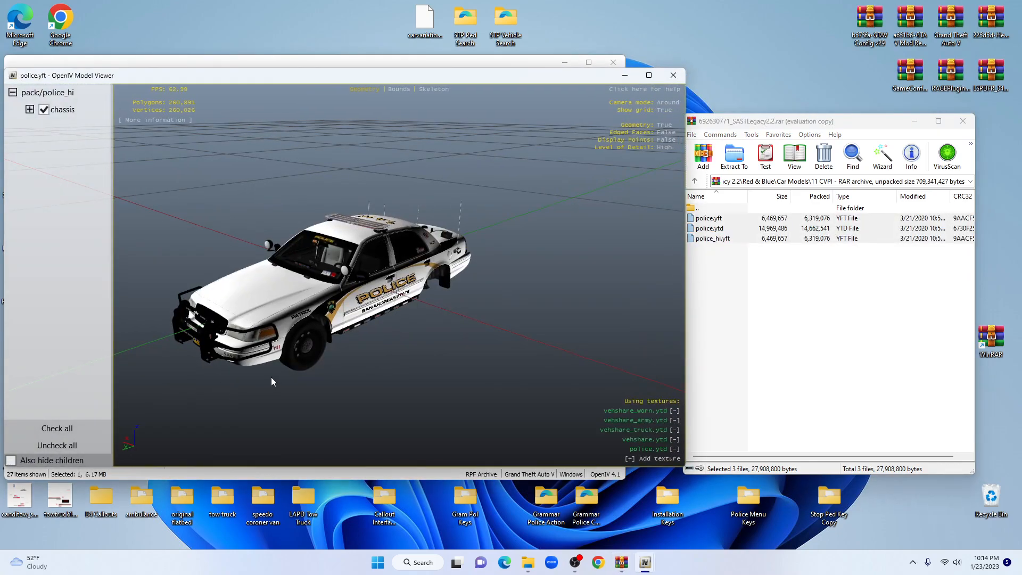
{"action": "left_click_drag", "start_coordinate": [474, 376], "coordinate": [362, 335]}
{"action": "left_click_drag", "start_coordinate": [455, 375], "coordinate": [381, 370]}
{"action": "left_click_drag", "start_coordinate": [525, 354], "coordinate": [347, 341]}
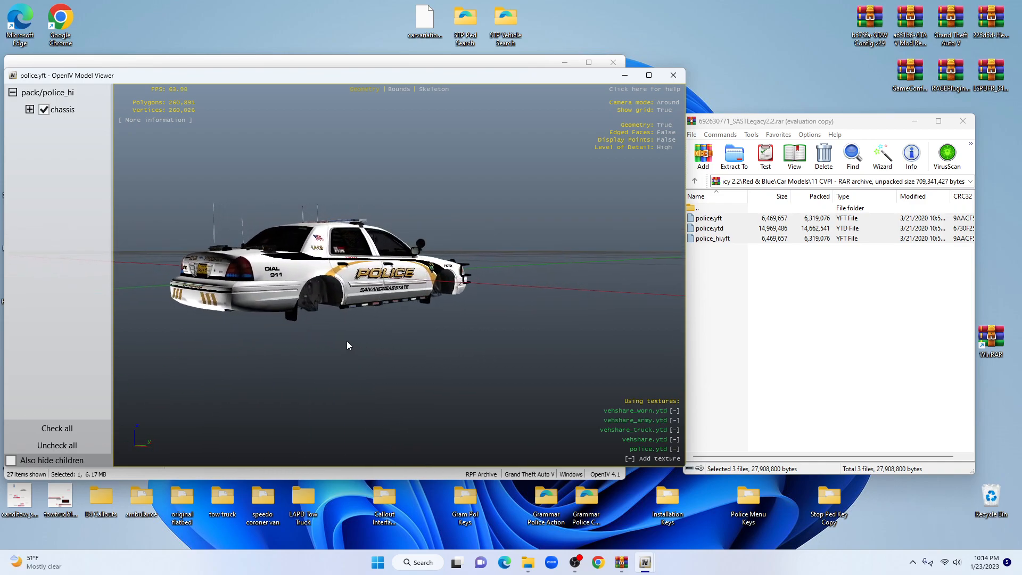
{"action": "left_click_drag", "start_coordinate": [498, 327], "coordinate": [375, 343]}
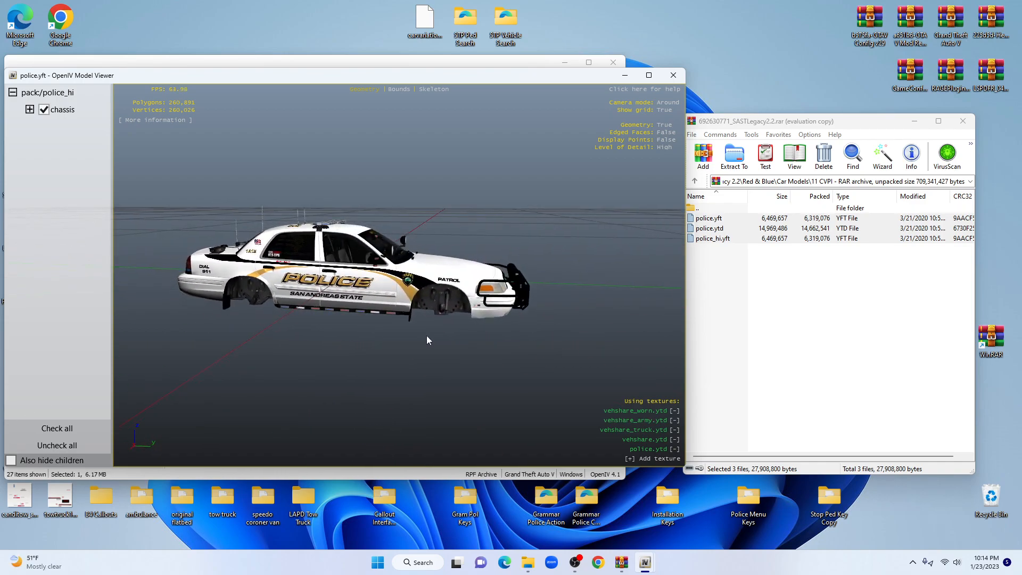
{"action": "left_click_drag", "start_coordinate": [504, 342], "coordinate": [309, 341]}
{"action": "left_click_drag", "start_coordinate": [504, 317], "coordinate": [385, 310]}
{"action": "scroll", "coordinate": [430, 315], "scroll_direction": "up", "scroll_amount": 3}
{"action": "scroll", "coordinate": [430, 314], "scroll_direction": "up", "scroll_amount": 2}
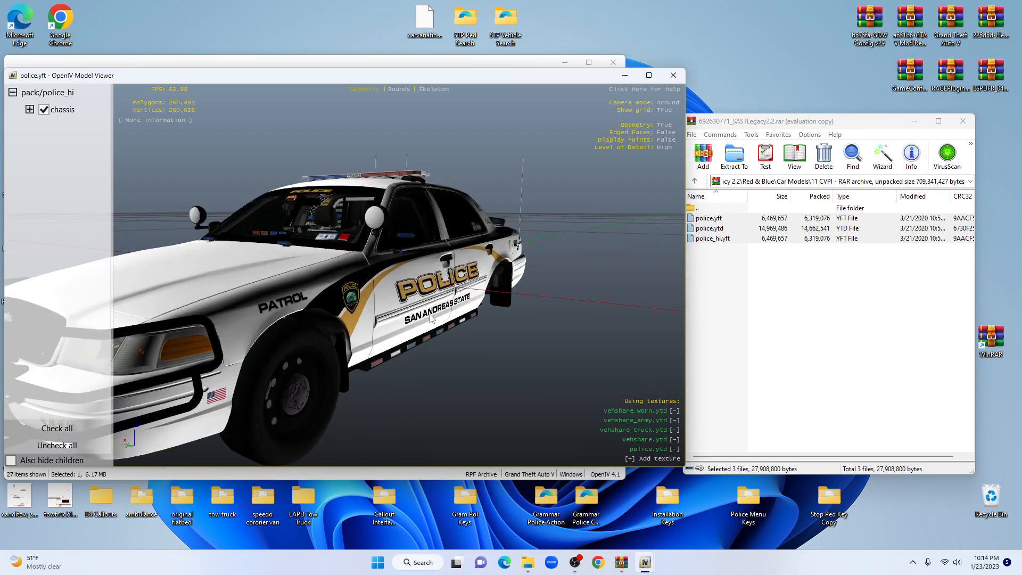
{"action": "left_click_drag", "start_coordinate": [429, 314], "coordinate": [412, 341]}
{"action": "scroll", "coordinate": [411, 338], "scroll_direction": "down", "scroll_amount": 3}
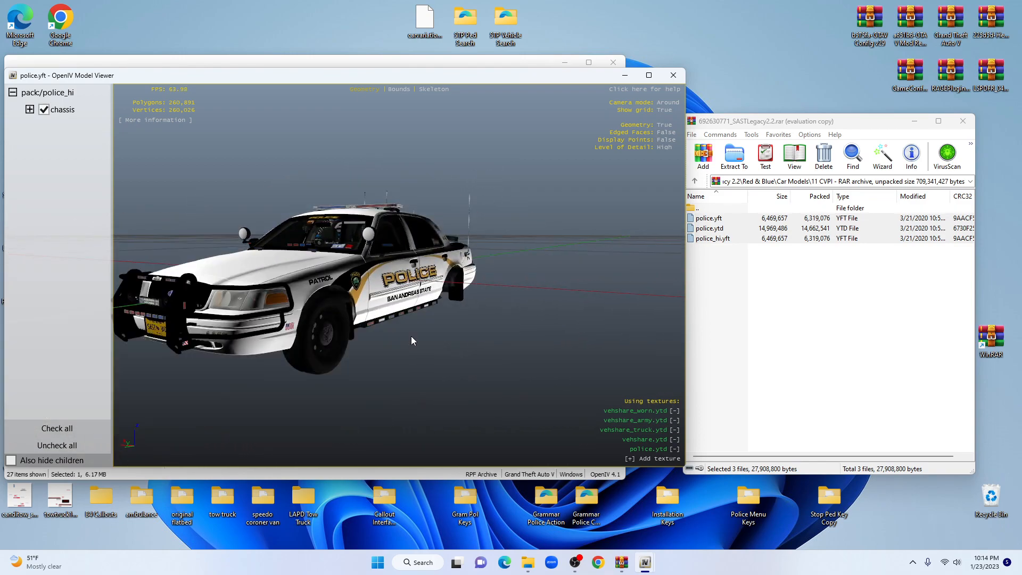
- Inspect the police car's side livery and roof in the model viewer, and close the viewer
{"action": "left_click_drag", "start_coordinate": [488, 333], "coordinate": [426, 342]}
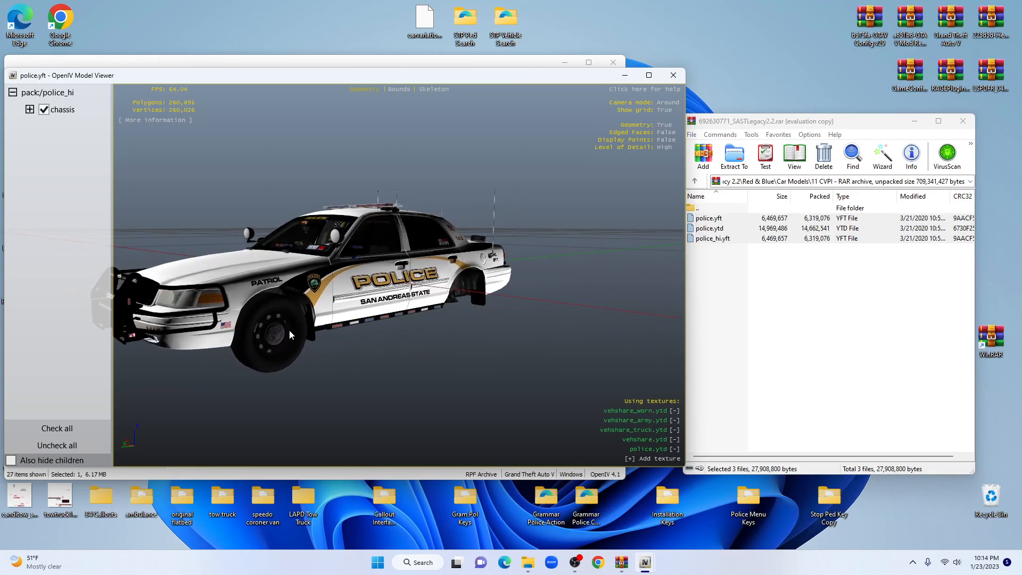
{"action": "left_click_drag", "start_coordinate": [541, 344], "coordinate": [487, 351]}
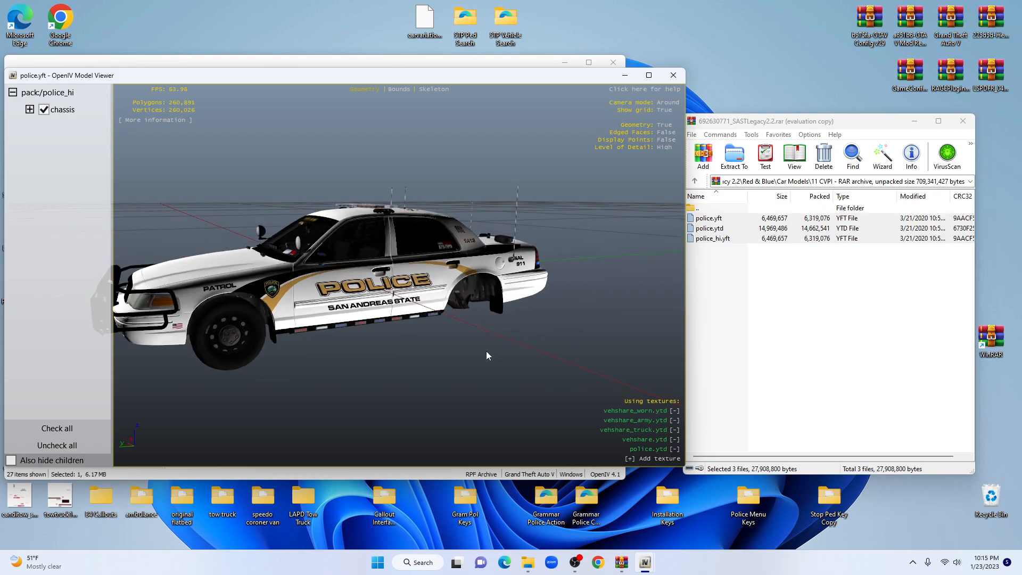
{"action": "left_click_drag", "start_coordinate": [423, 331], "coordinate": [484, 383]}
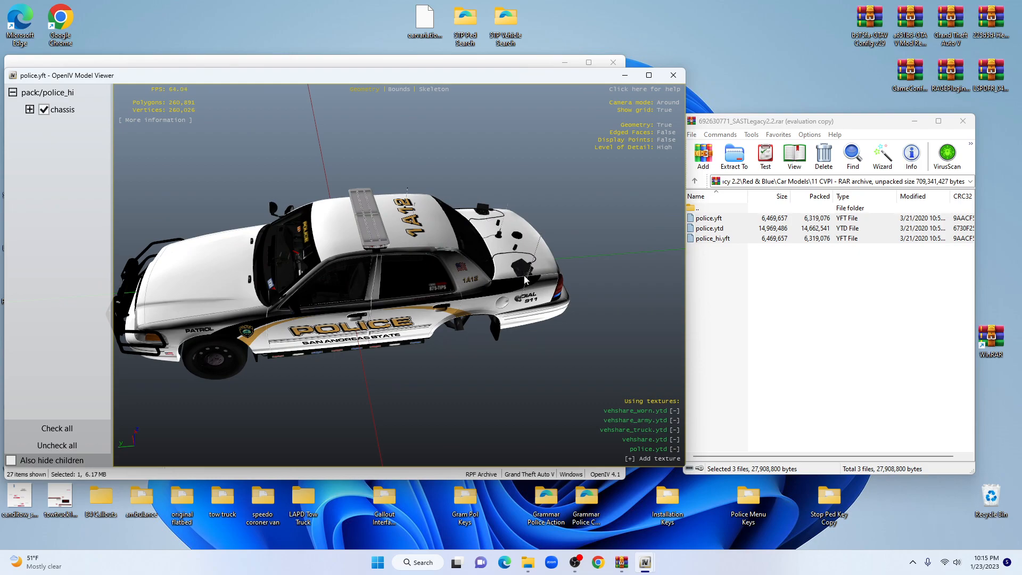
{"action": "left_click_drag", "start_coordinate": [455, 382], "coordinate": [531, 283]}
{"action": "left_click", "coordinate": [674, 75]}
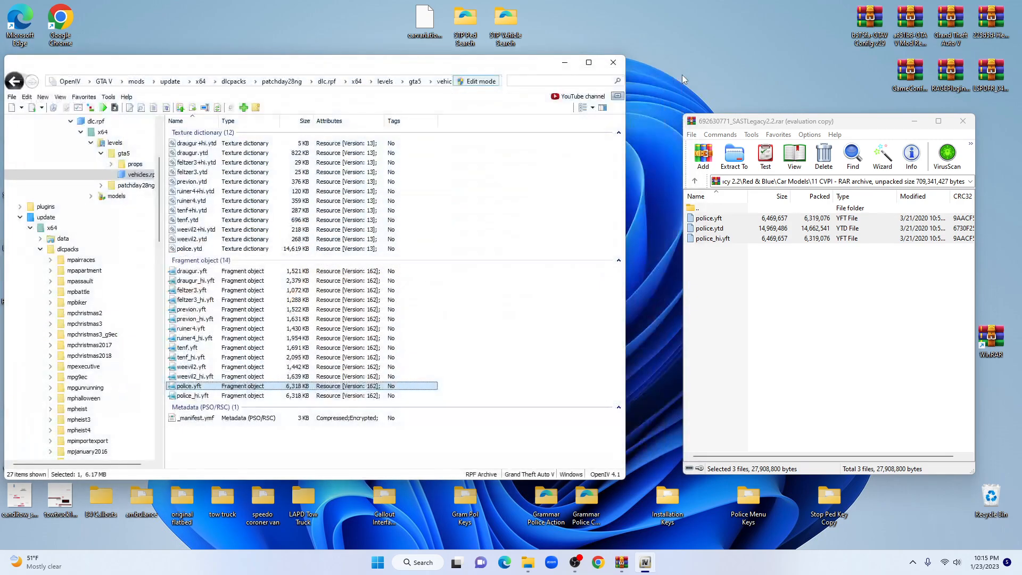
- Open the VCFs folder under Red & Blue in the SAST Legacy 2.2 archive in WinRAR
{"action": "left_click", "coordinate": [820, 293]}
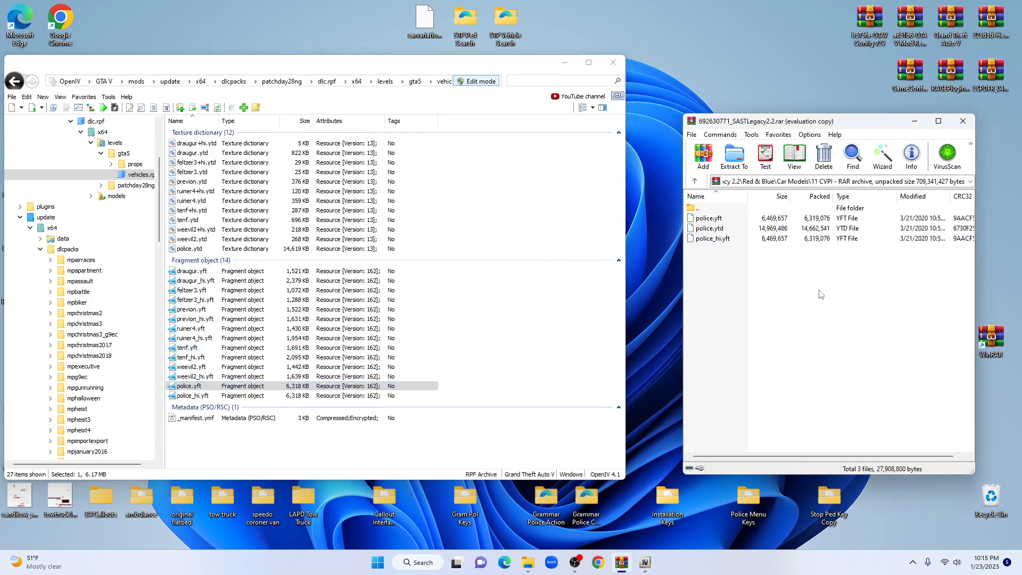
{"action": "left_click", "coordinate": [696, 183]}
{"action": "left_click", "coordinate": [696, 183]}
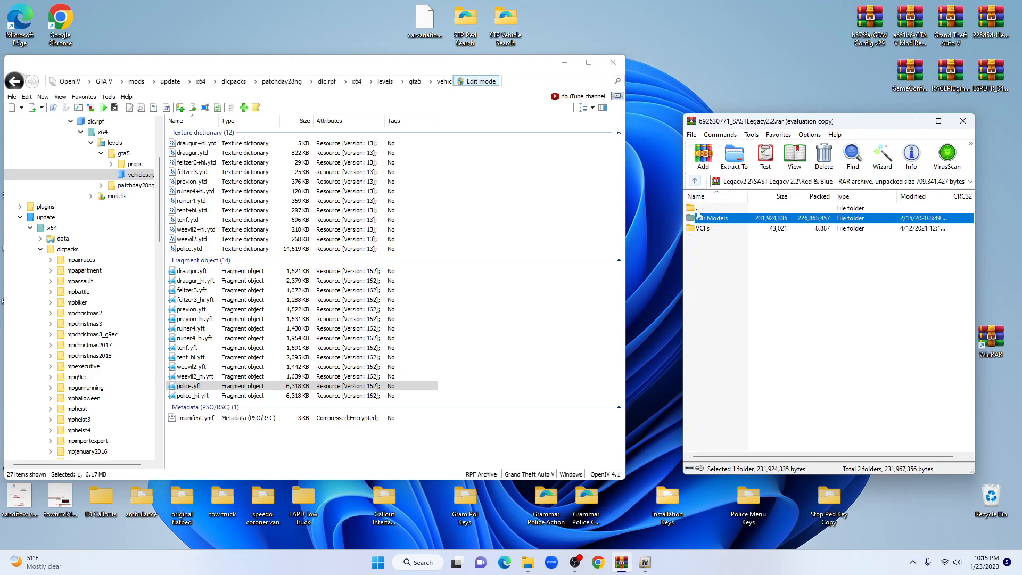
{"action": "double_click", "coordinate": [725, 219]}
{"action": "double_click", "coordinate": [725, 219]}
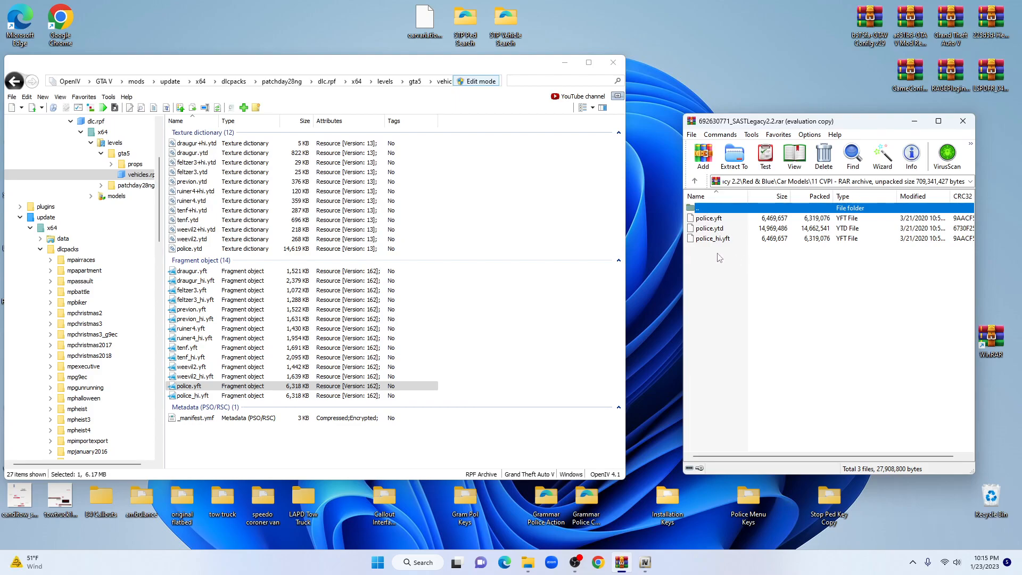
{"action": "left_click", "coordinate": [696, 182]}
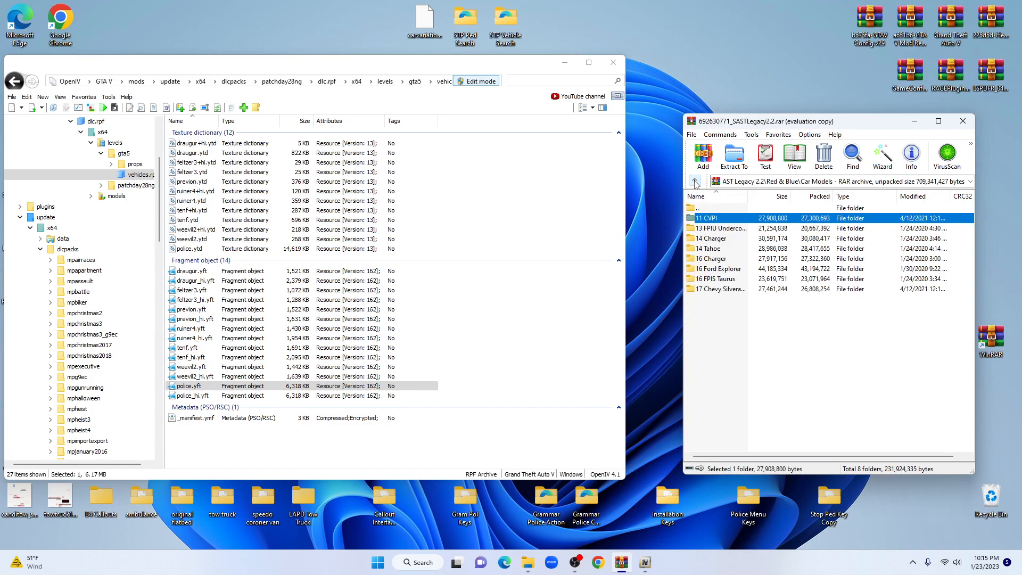
{"action": "left_click", "coordinate": [695, 182]}
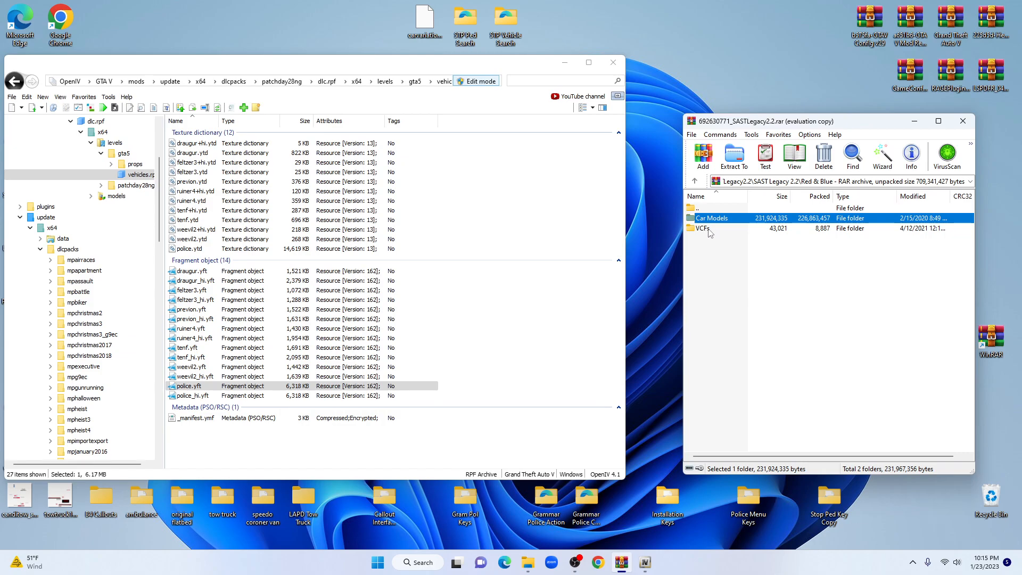
{"action": "double_click", "coordinate": [702, 229]}
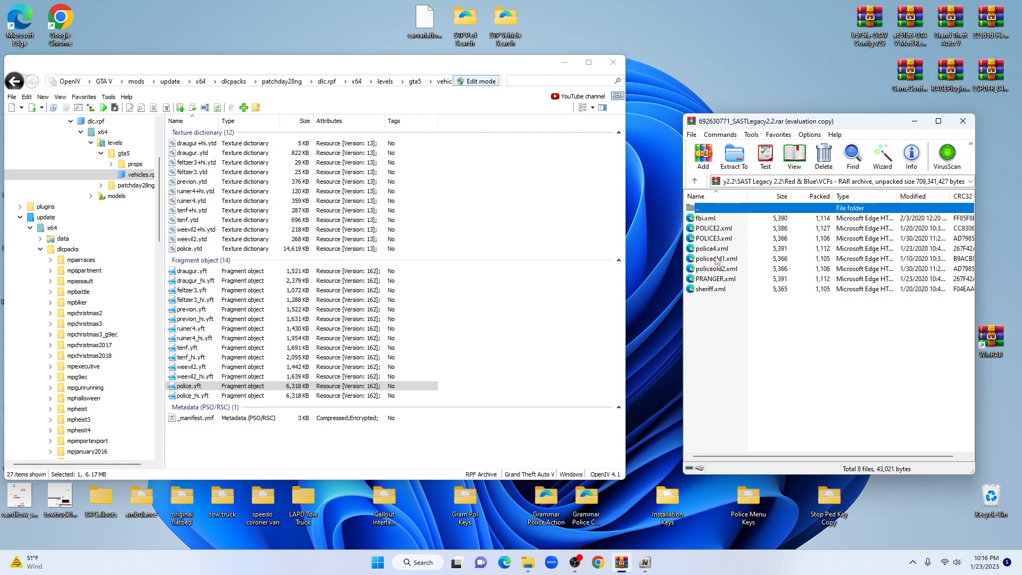
- Rename fbi.xml in the VCFs folder as police.xml
{"action": "left_click", "coordinate": [713, 219]}
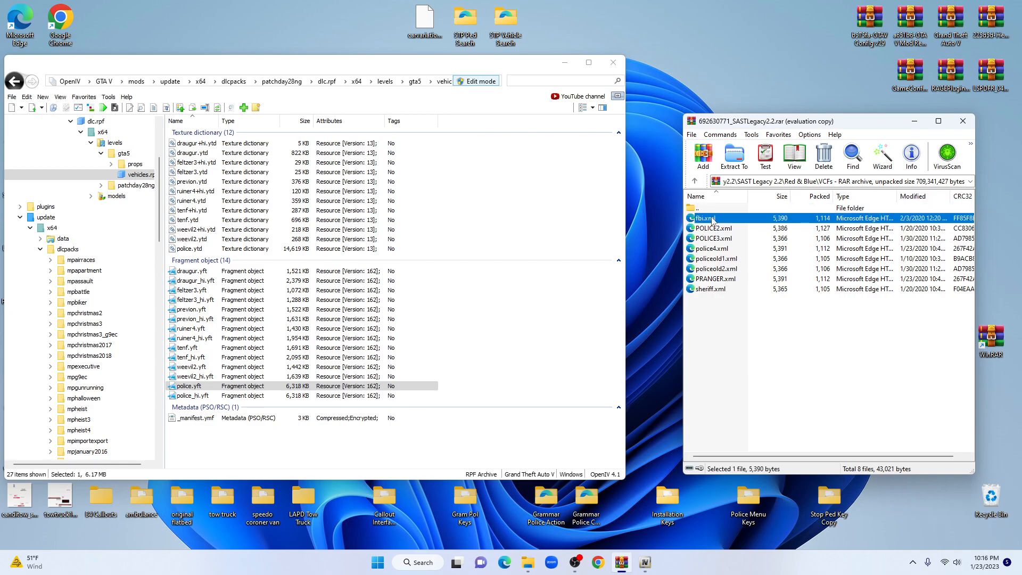
{"action": "right_click", "coordinate": [713, 220]}
{"action": "left_click", "coordinate": [743, 340]}
{"action": "key", "text": "BackSpace"}
{"action": "key", "text": "BackSpace"}
{"action": "key", "text": "BackSpace"}
{"action": "type", "text": "police"}
{"action": "key", "text": "Return"}
{"action": "left_click_drag", "start_coordinate": [821, 347], "coordinate": [793, 317]}
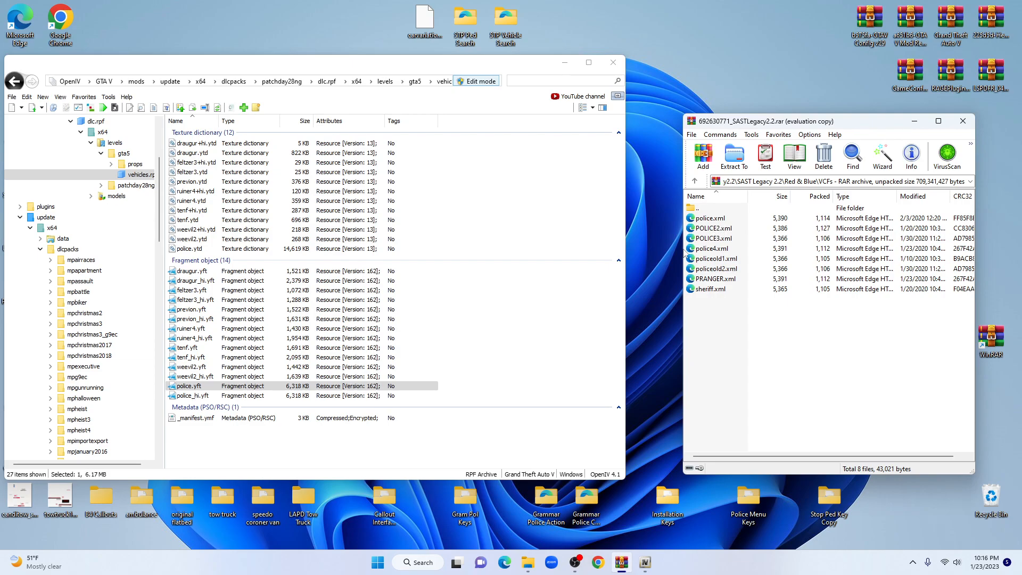
- In File Explorer, open the pack_default folder inside the ELS folder of the Steam Grand Theft Auto V installation on drive C
{"action": "left_click", "coordinate": [530, 566]}
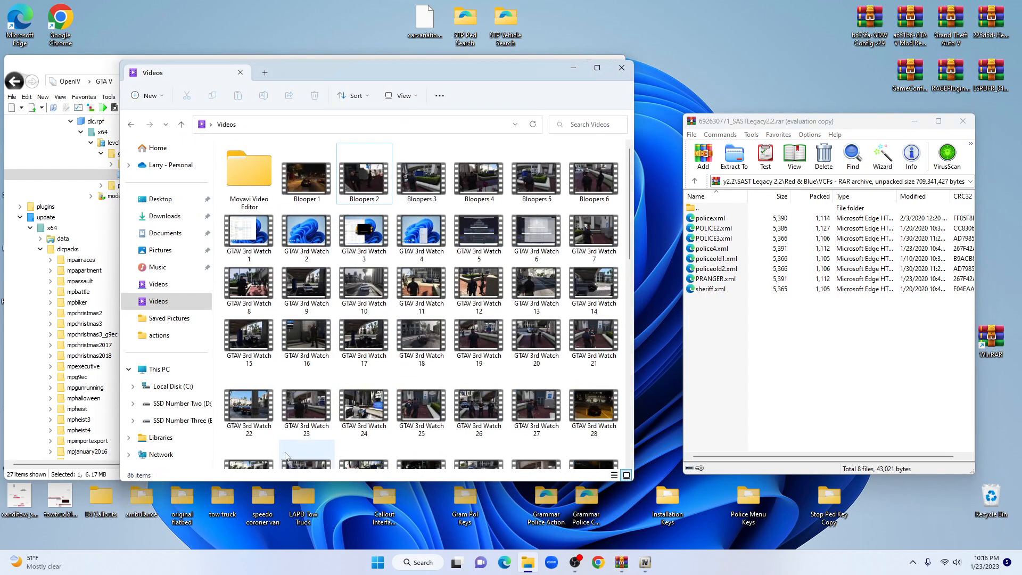
{"action": "left_click", "coordinate": [190, 389]}
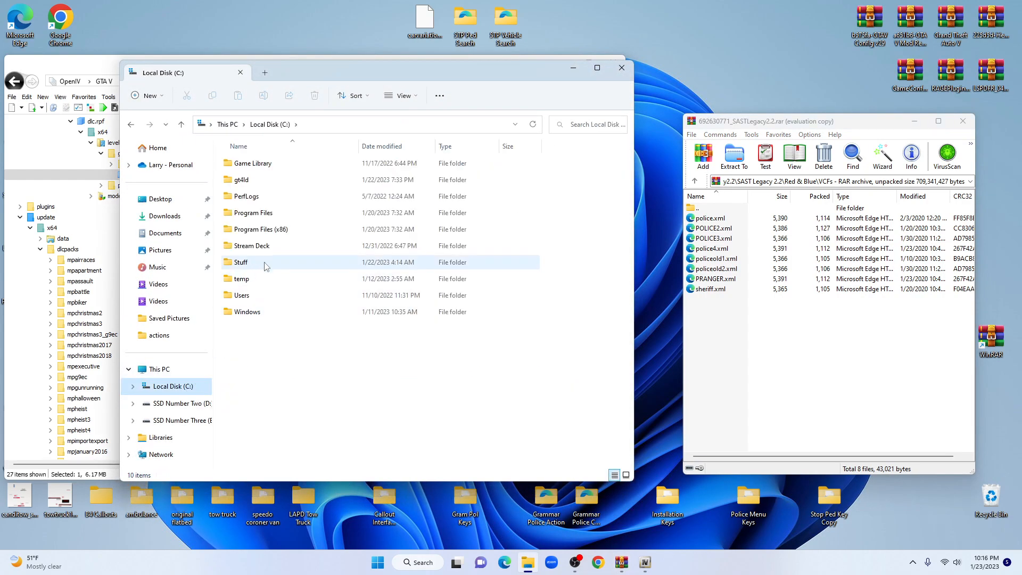
{"action": "double_click", "coordinate": [277, 229]}
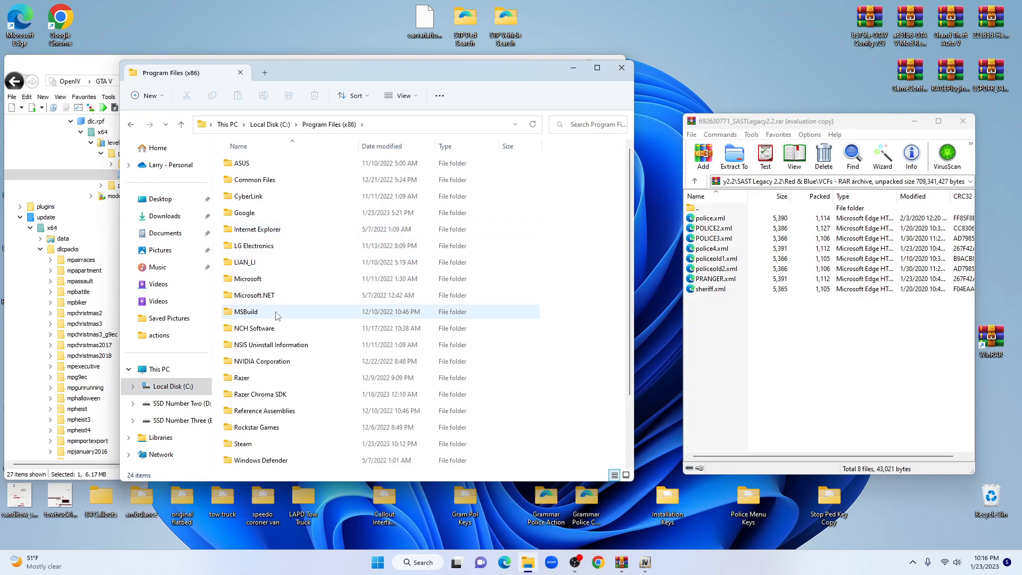
{"action": "double_click", "coordinate": [261, 445]}
{"action": "double_click", "coordinate": [261, 445]}
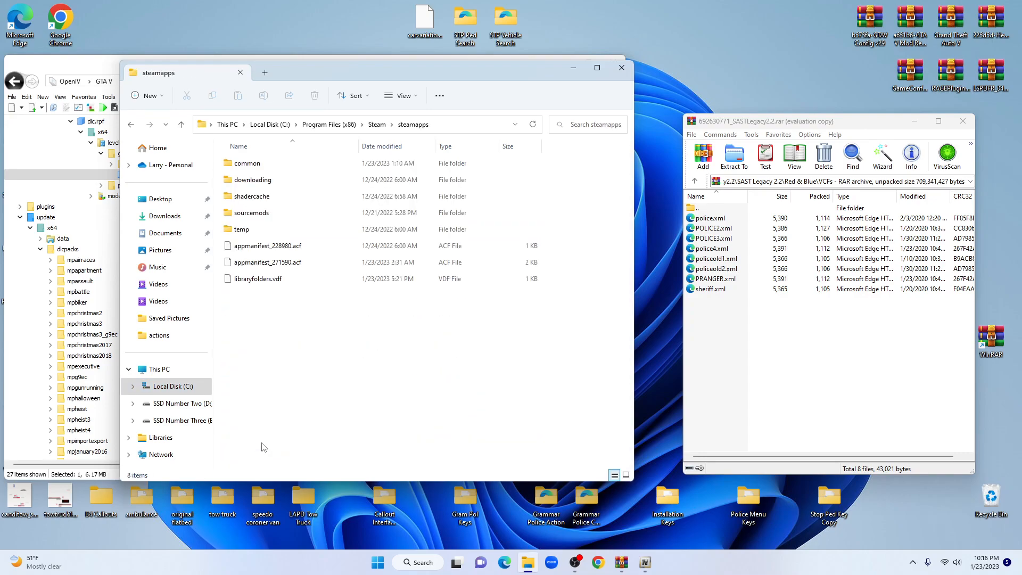
{"action": "double_click", "coordinate": [286, 168]}
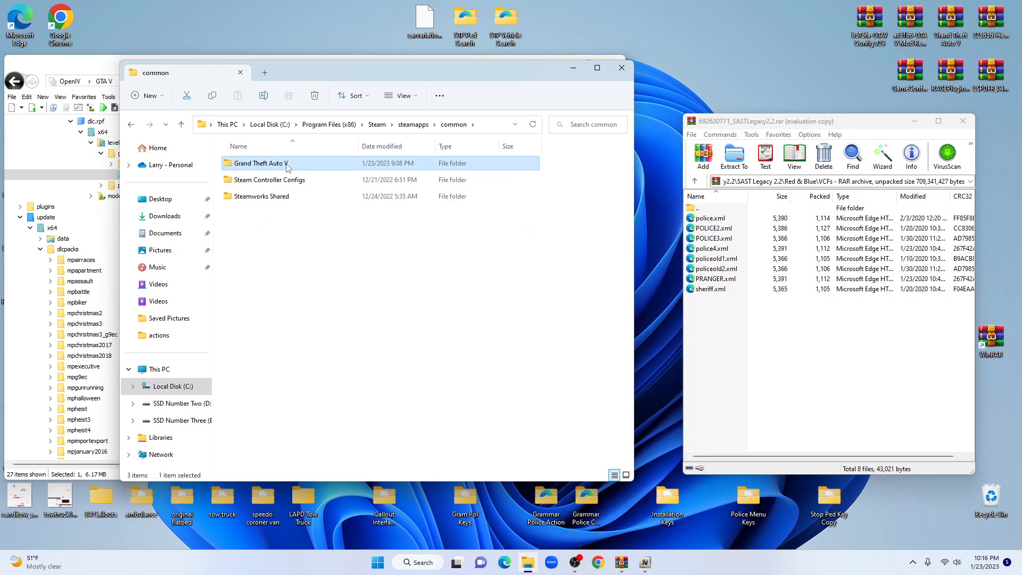
{"action": "double_click", "coordinate": [286, 168]}
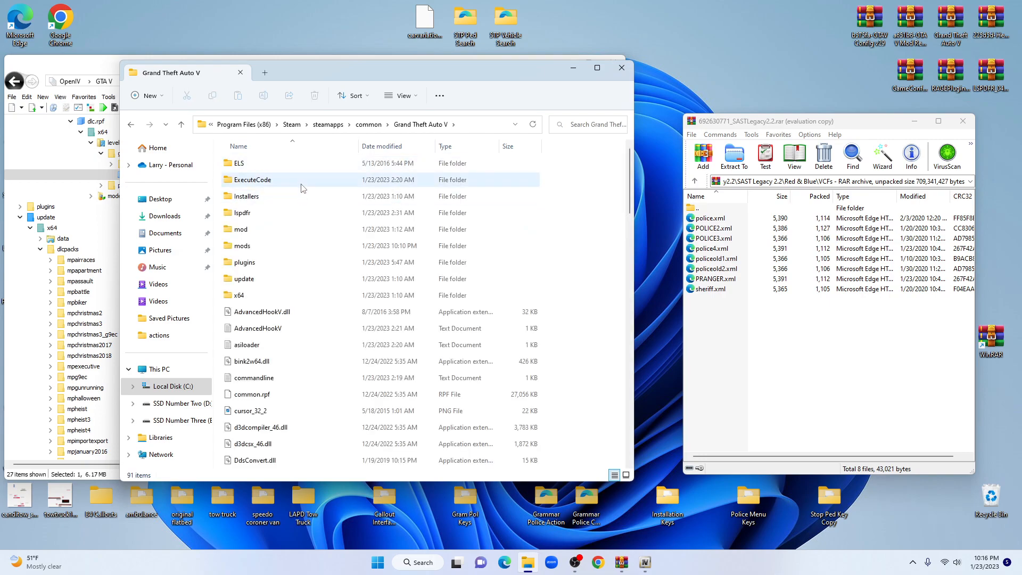
{"action": "double_click", "coordinate": [274, 165]}
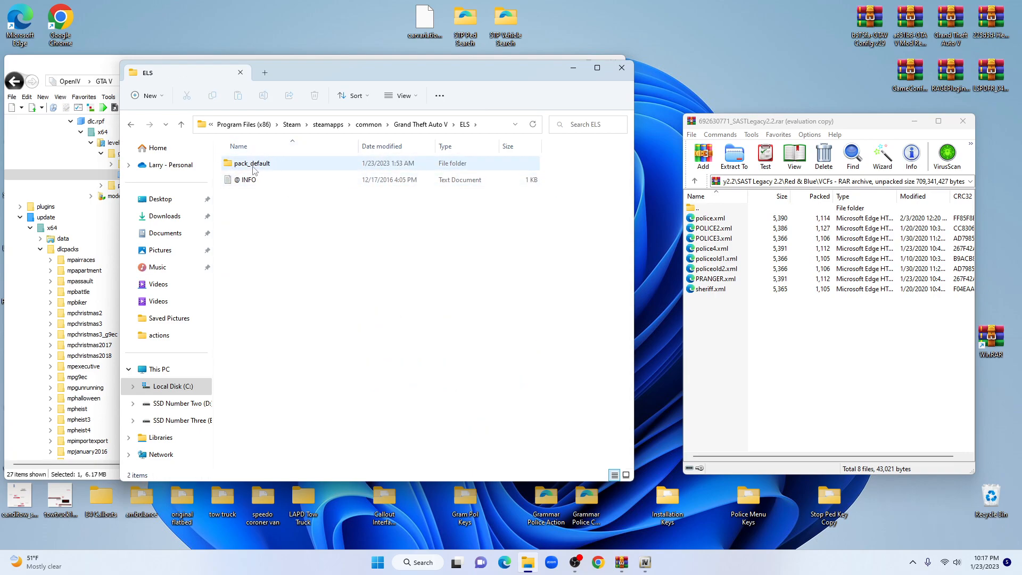
{"action": "double_click", "coordinate": [291, 166]}
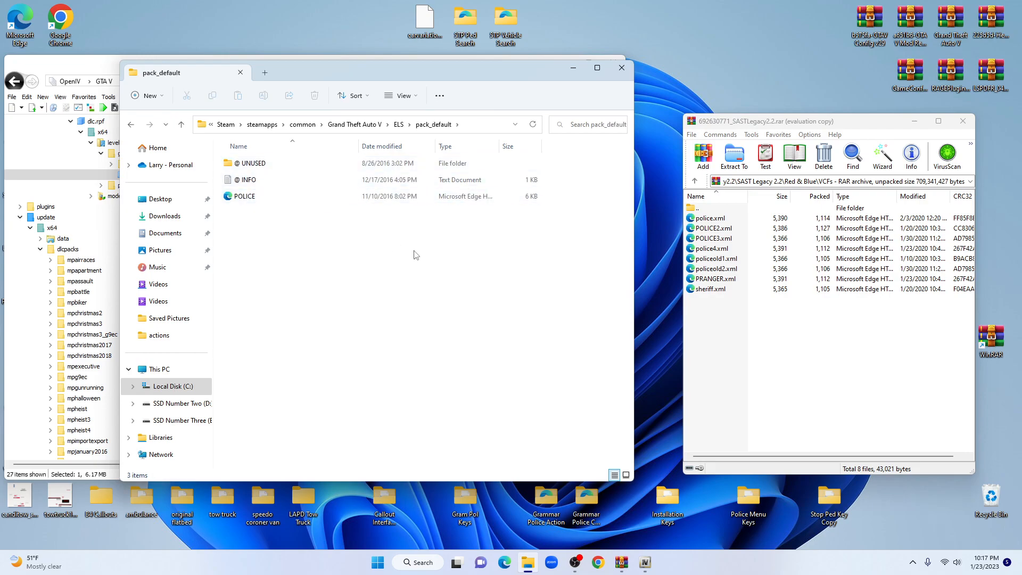
- Copy police.xml from the archive into pack_default, replacing the existing file, and close the folder window
{"action": "left_click", "coordinate": [718, 220]}
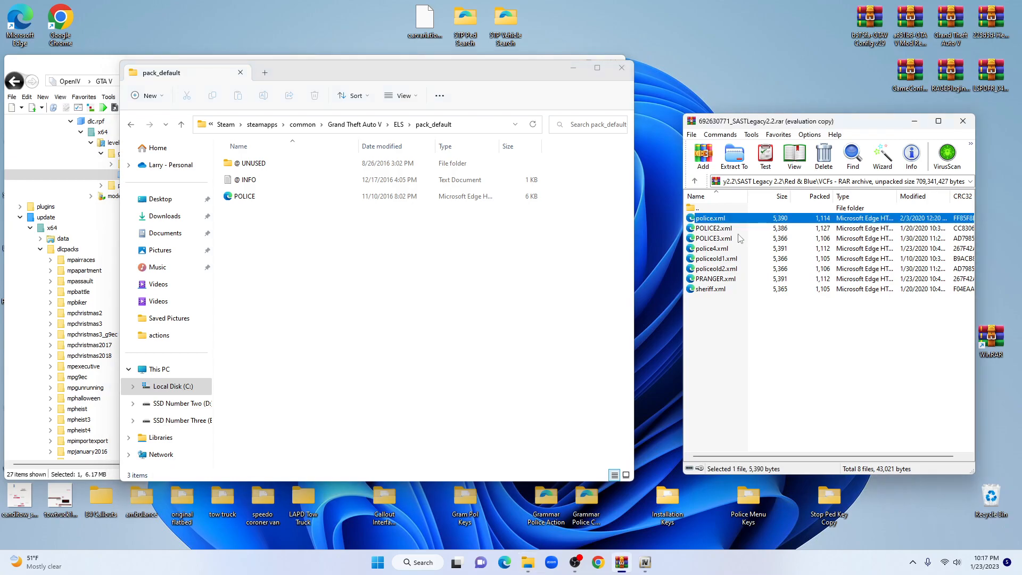
{"action": "left_click_drag", "start_coordinate": [720, 221], "coordinate": [744, 390]}
{"action": "left_click_drag", "start_coordinate": [609, 304], "coordinate": [484, 352]}
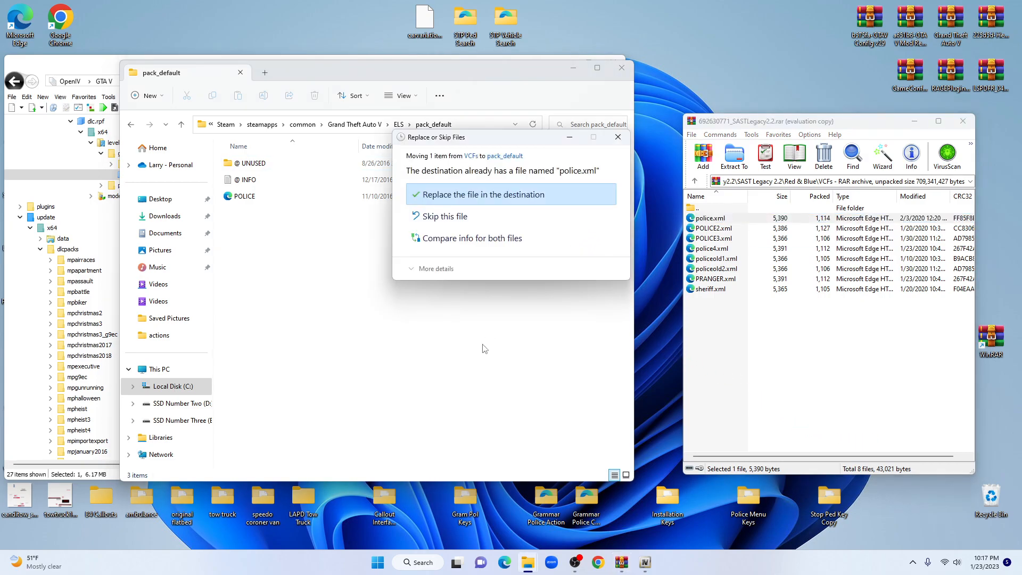
{"action": "left_click", "coordinate": [482, 200]}
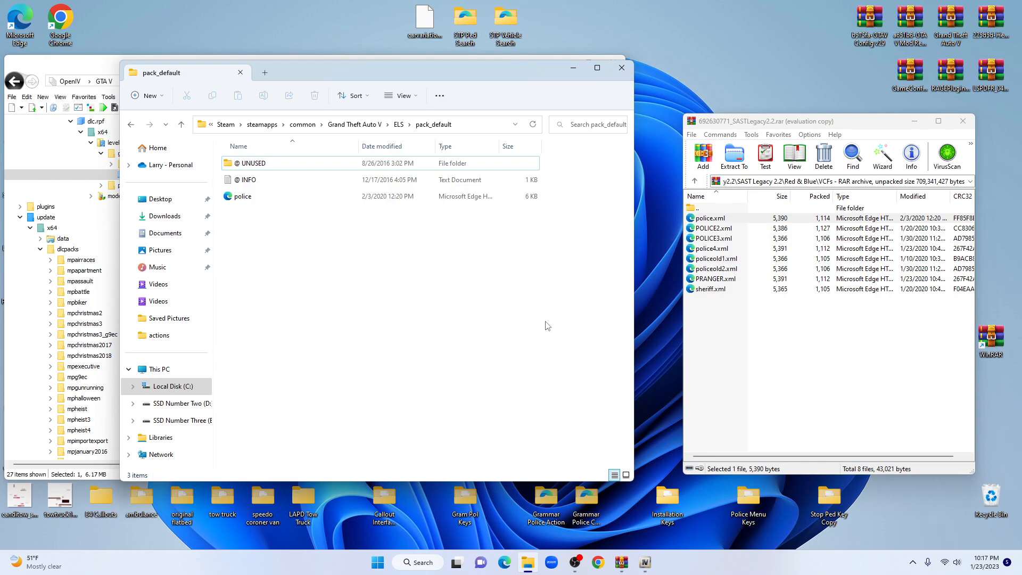
{"action": "left_click", "coordinate": [622, 70]}
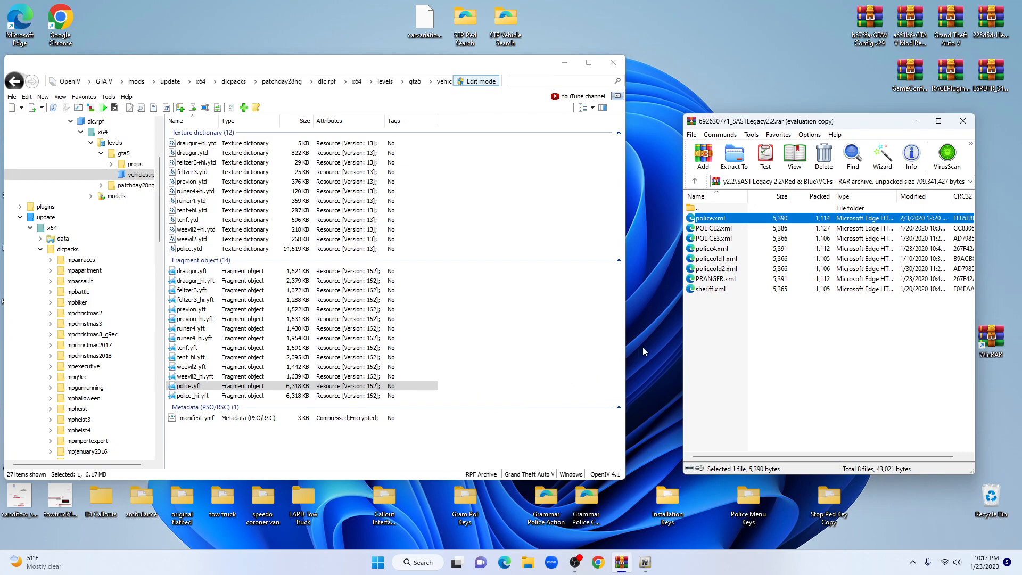
- View the picture 11-min.png from the archive's Screenshots folder and close it
{"action": "left_click", "coordinate": [694, 183]}
{"action": "left_click", "coordinate": [695, 182]}
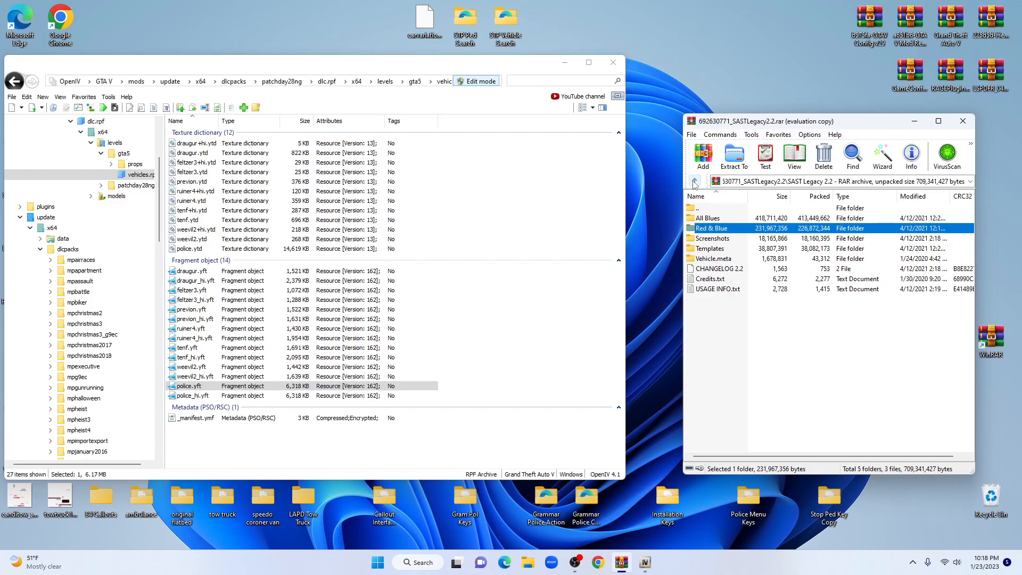
{"action": "double_click", "coordinate": [719, 239]}
{"action": "left_click", "coordinate": [727, 333]}
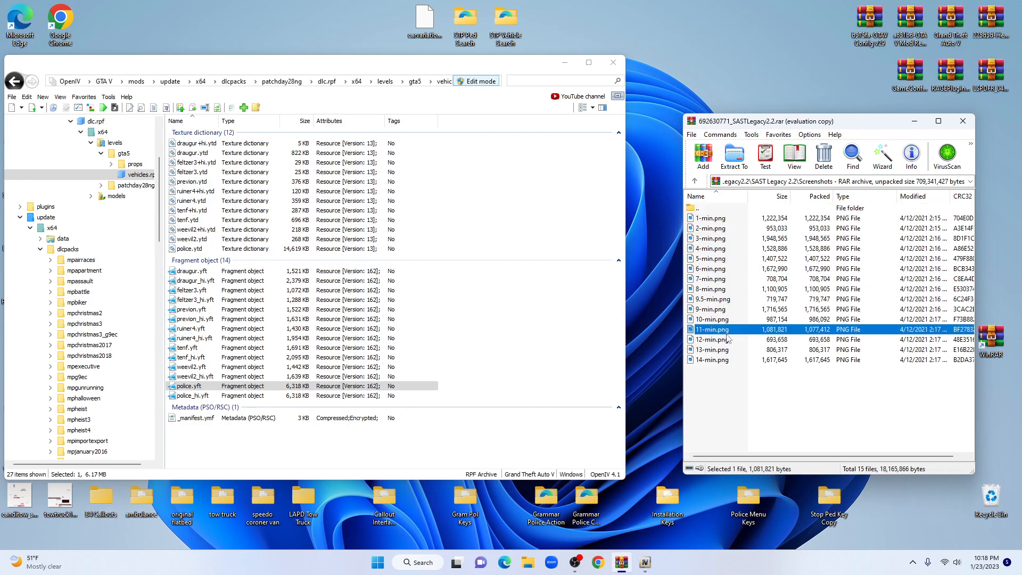
{"action": "double_click", "coordinate": [726, 333]}
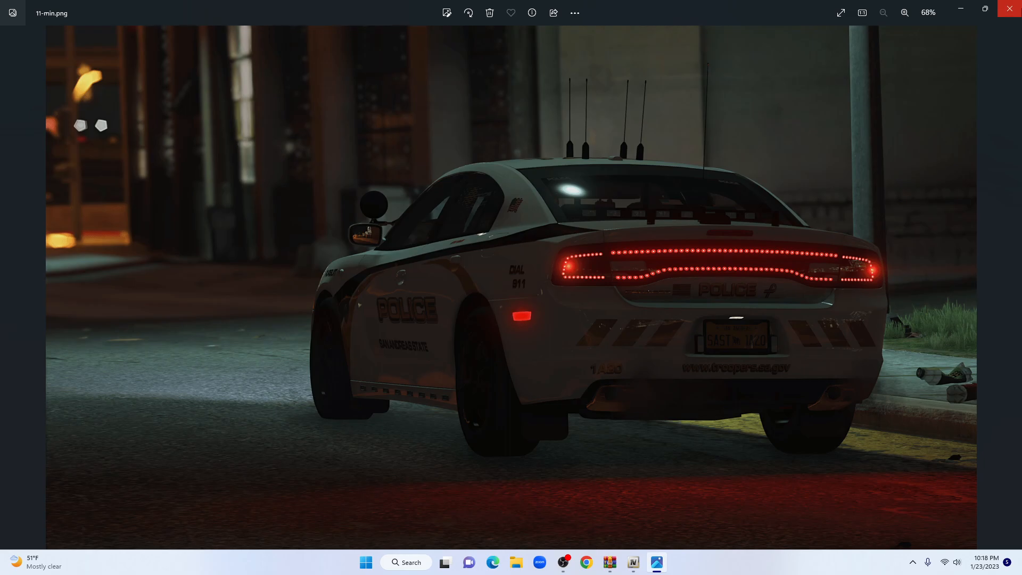
{"action": "left_click", "coordinate": [1011, 8]}
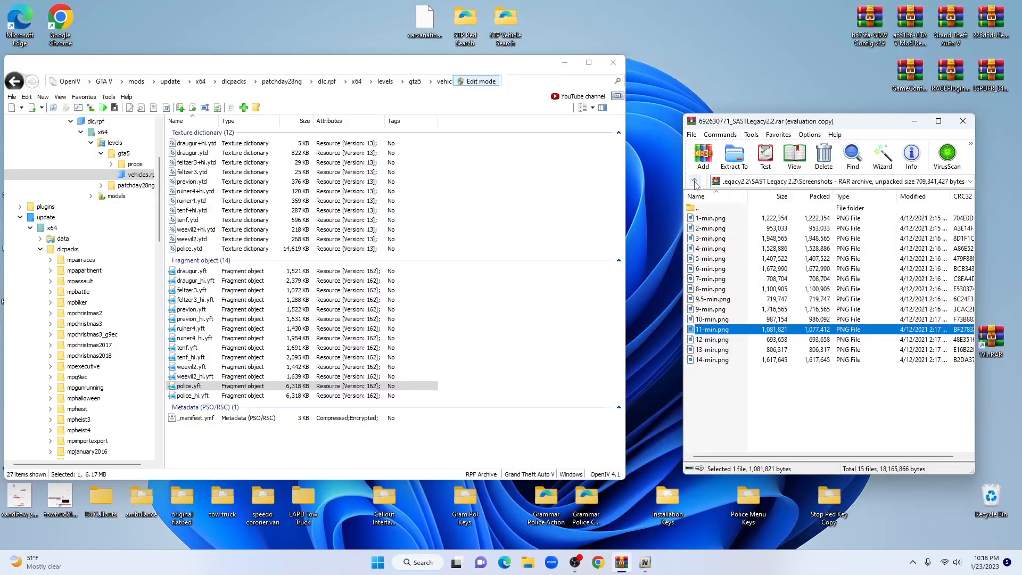
- Open the 14 Tahoe folder in the Red & Blue Car Models and review its model and texture file names
{"action": "left_click", "coordinate": [695, 182]}
{"action": "double_click", "coordinate": [715, 229]}
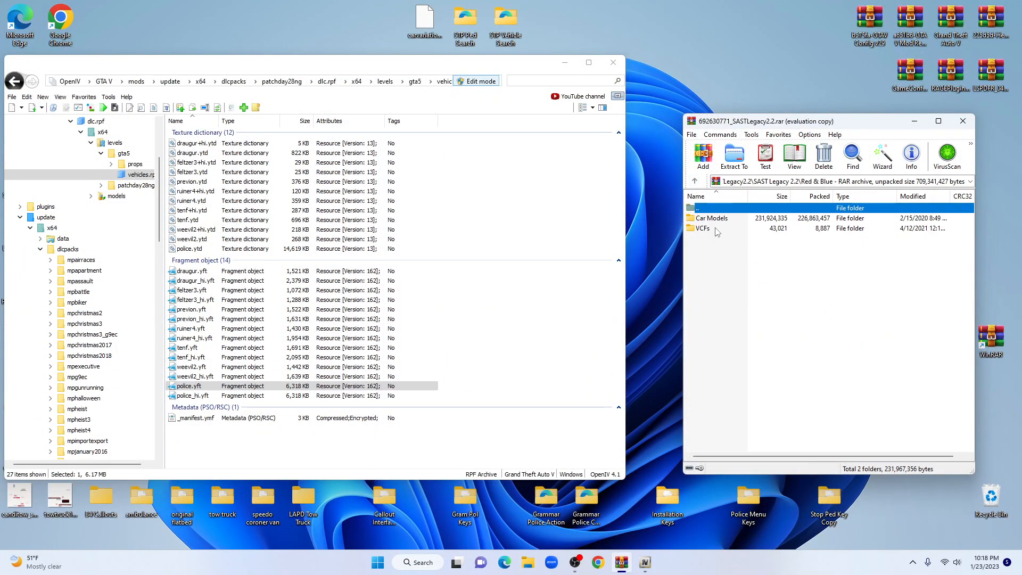
{"action": "left_click", "coordinate": [720, 220]}
{"action": "double_click", "coordinate": [720, 221]}
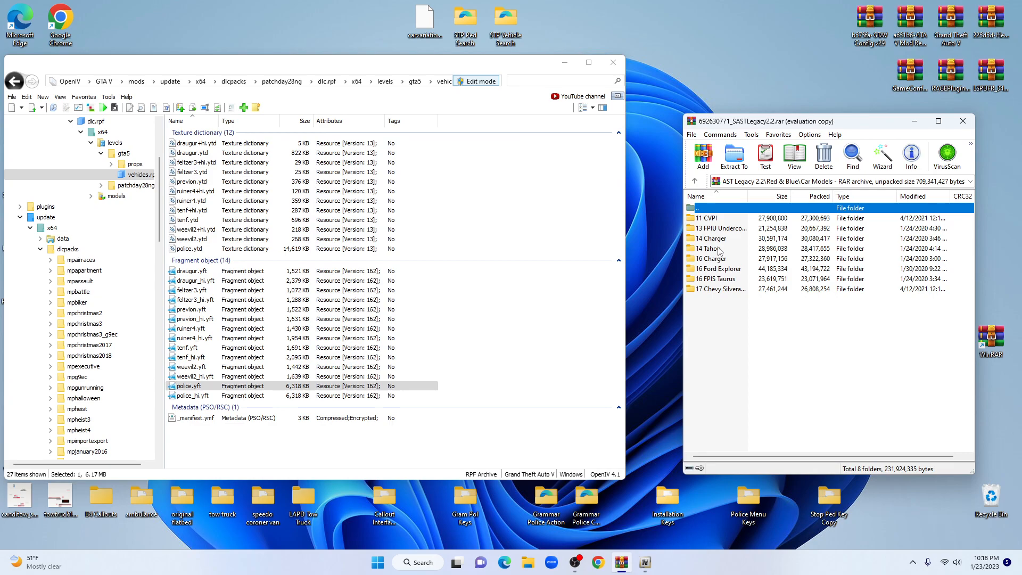
{"action": "double_click", "coordinate": [714, 249]}
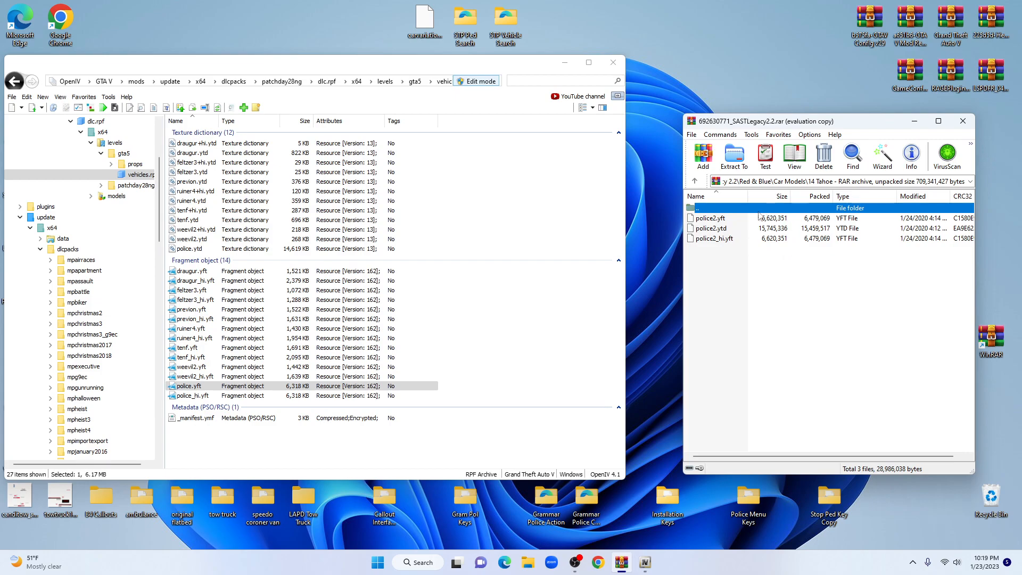
{"action": "left_click", "coordinate": [721, 220]}
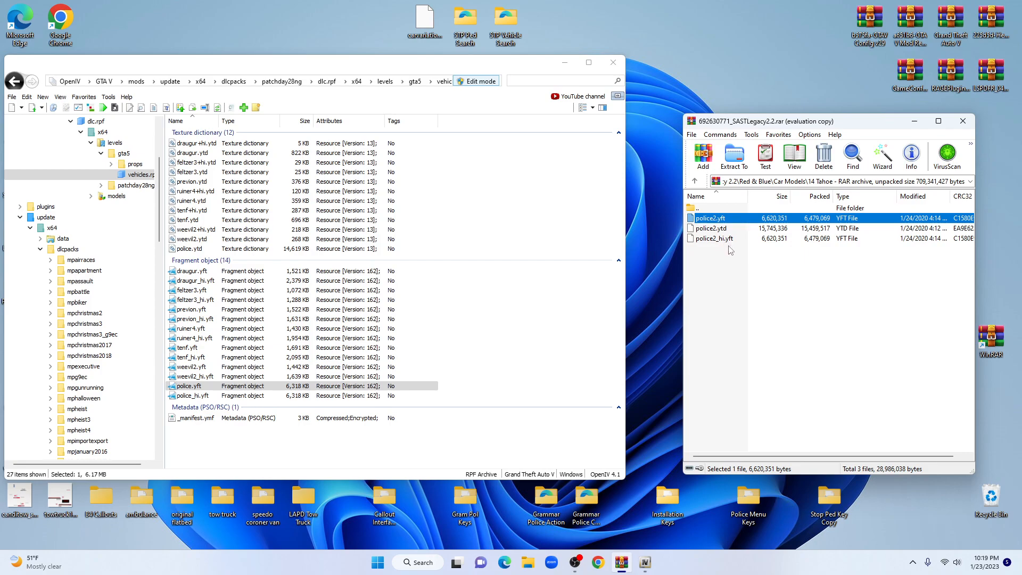
{"action": "left_click", "coordinate": [784, 272]}
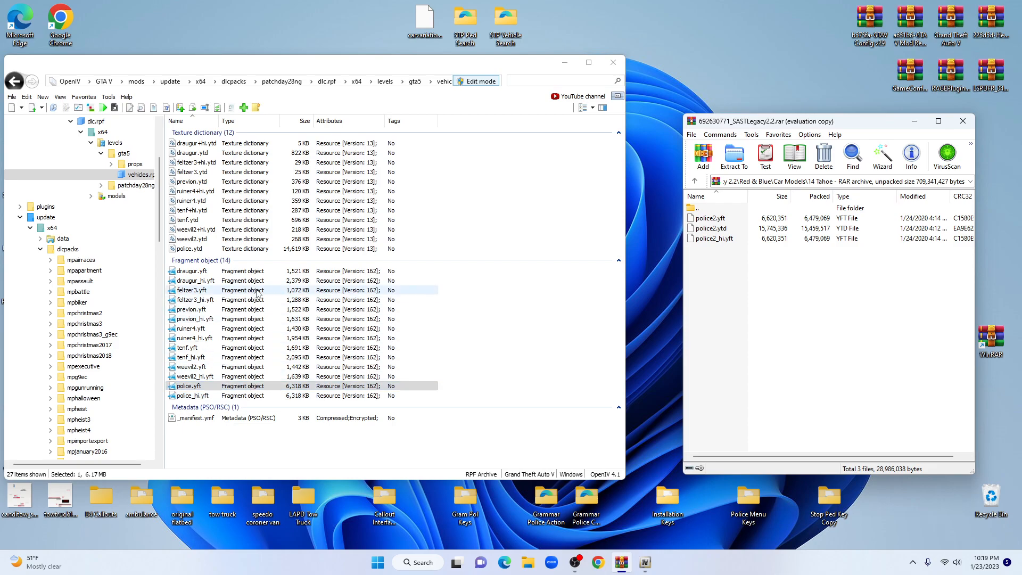
- Reload the vehicles.rpf listing by leaving to the gta5 folder and reopening it, and check how the police files are sorted
{"action": "left_click", "coordinate": [15, 82]}
{"action": "left_click", "coordinate": [32, 82]}
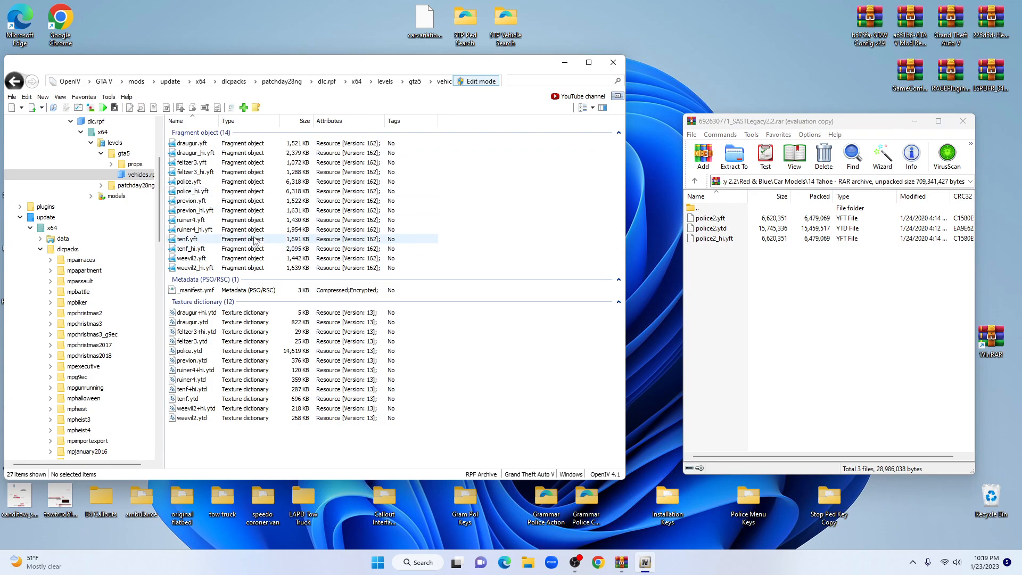
{"action": "left_click", "coordinate": [15, 81]}
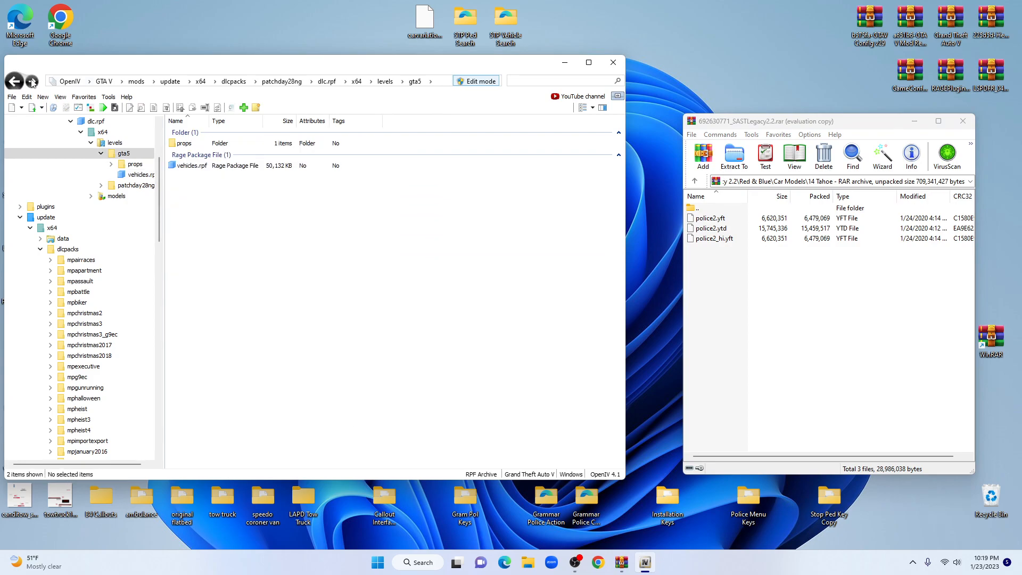
{"action": "left_click", "coordinate": [32, 82]}
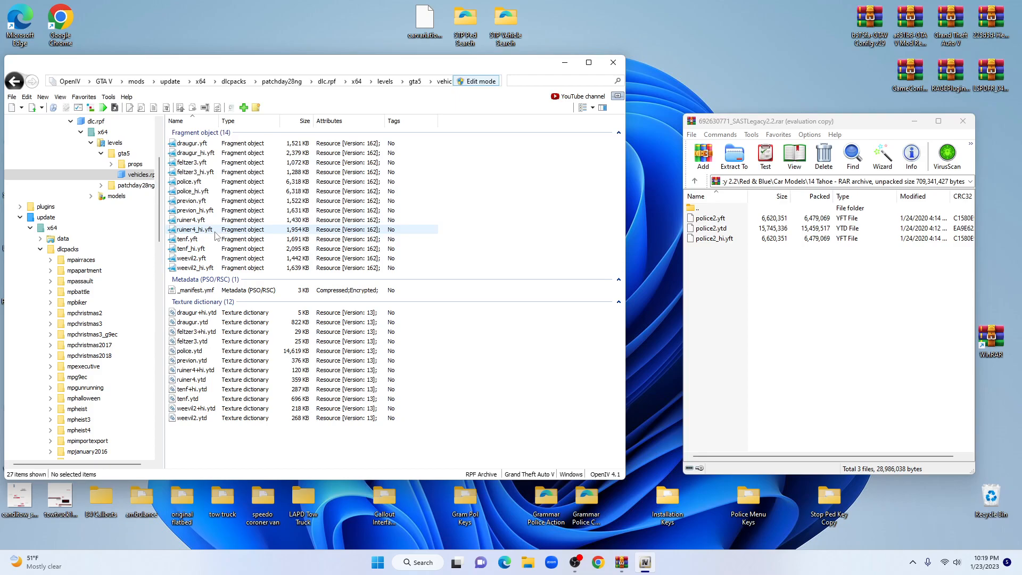
{"action": "left_click", "coordinate": [15, 81]}
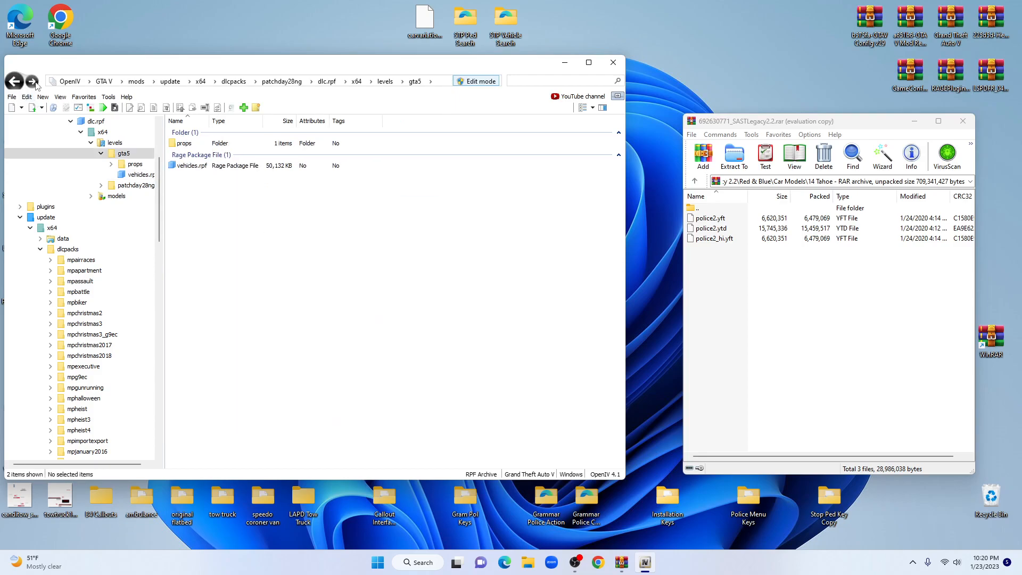
{"action": "left_click", "coordinate": [33, 82]}
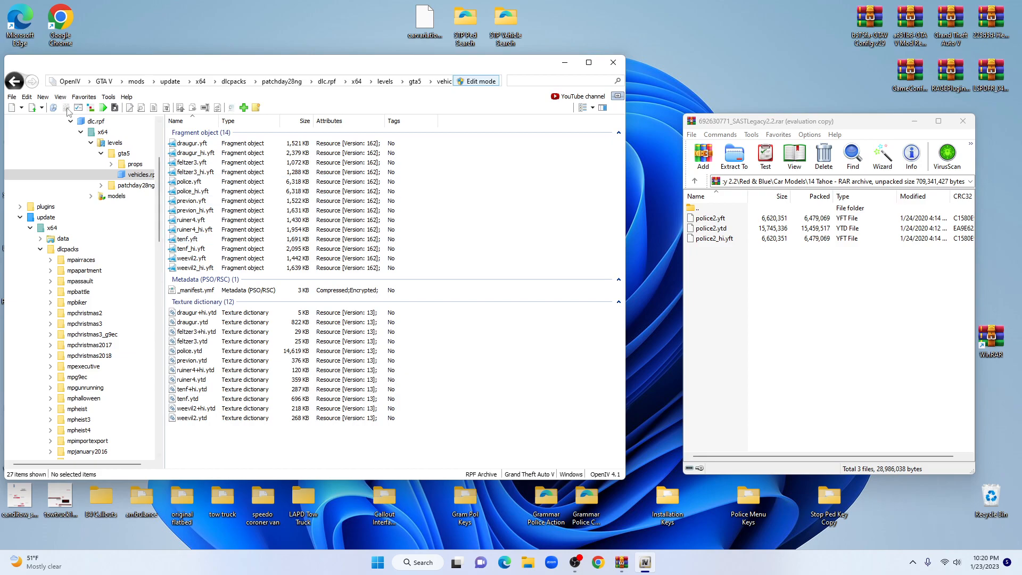
{"action": "left_click", "coordinate": [15, 81]}
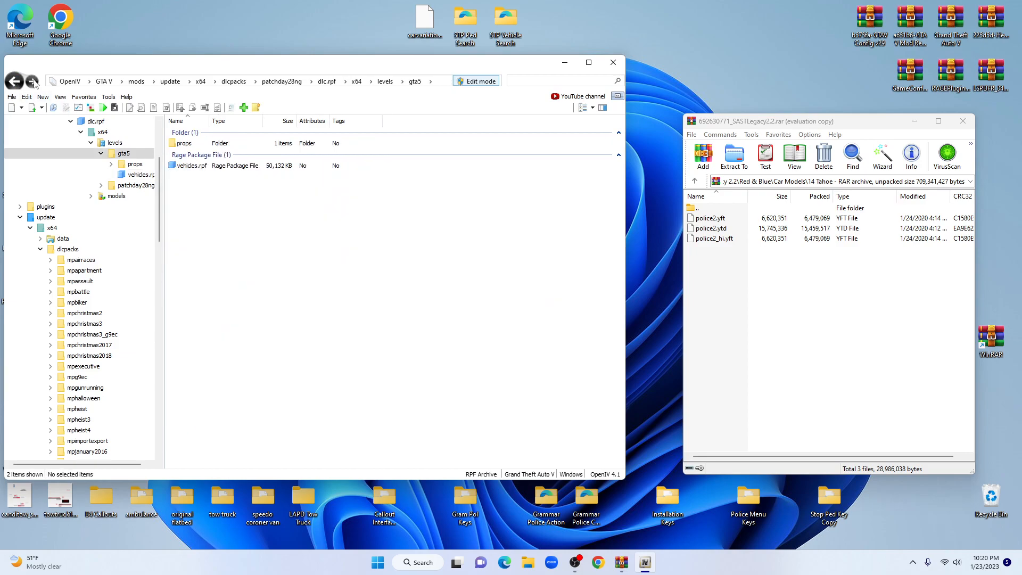
{"action": "left_click", "coordinate": [32, 81]}
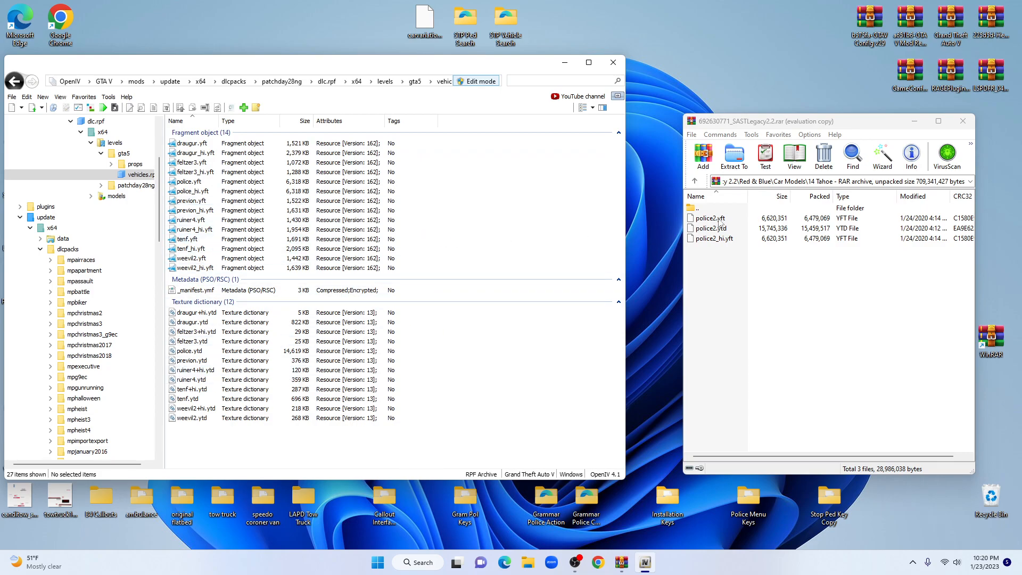
- Copy police2.yft, police2.ytd and police2_hi.yft from the archive's 14 Tahoe folder into vehicles.rpf in patchday28ng
{"action": "left_click_drag", "start_coordinate": [814, 272], "coordinate": [537, 234]}
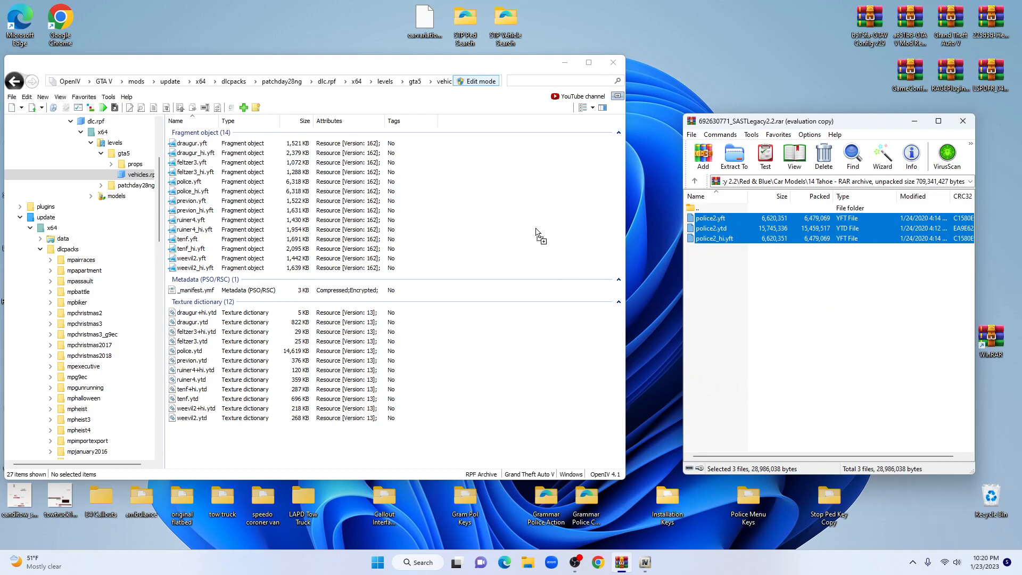
{"action": "left_click_drag", "start_coordinate": [536, 234], "coordinate": [537, 234]}
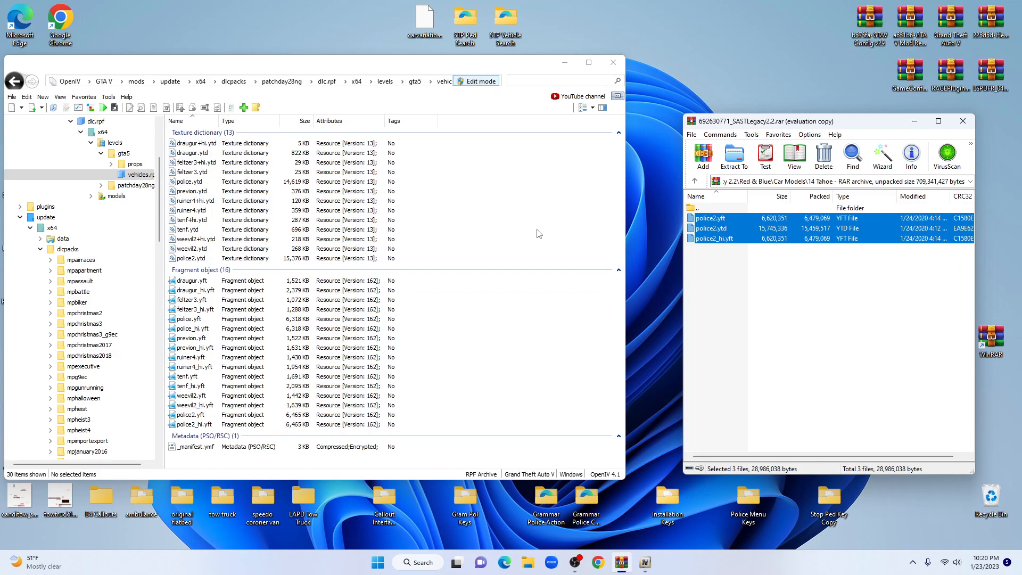
- Inspect the police2.yft Tahoe model from several angles in the model viewer and close it
{"action": "left_click", "coordinate": [203, 415]}
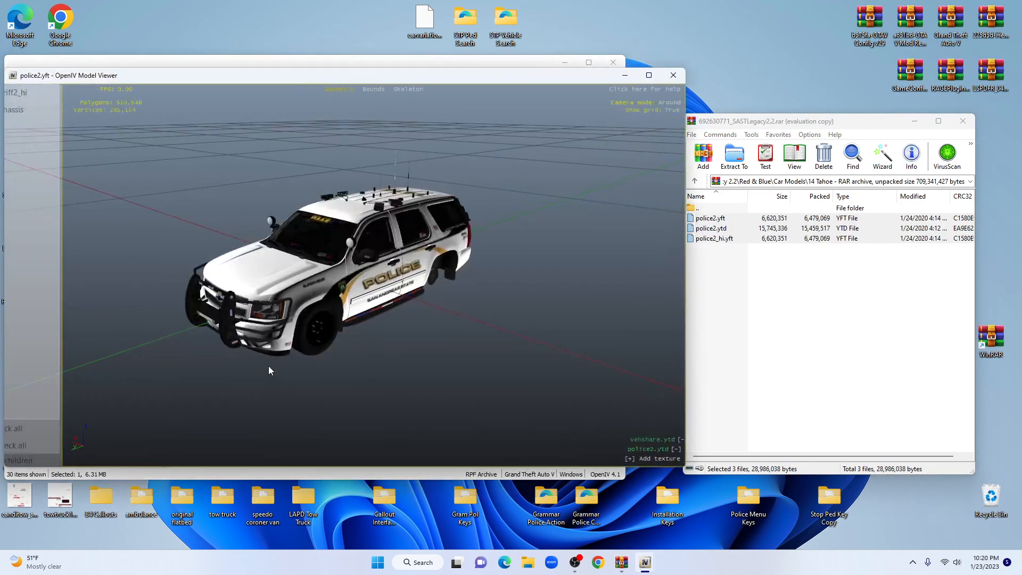
{"action": "left_click_drag", "start_coordinate": [446, 361], "coordinate": [366, 339]}
{"action": "left_click_drag", "start_coordinate": [519, 327], "coordinate": [357, 328]}
{"action": "left_click_drag", "start_coordinate": [534, 301], "coordinate": [365, 299]}
{"action": "left_click_drag", "start_coordinate": [559, 314], "coordinate": [368, 324]}
{"action": "left_click_drag", "start_coordinate": [529, 309], "coordinate": [439, 298]}
{"action": "left_click_drag", "start_coordinate": [553, 290], "coordinate": [510, 295]}
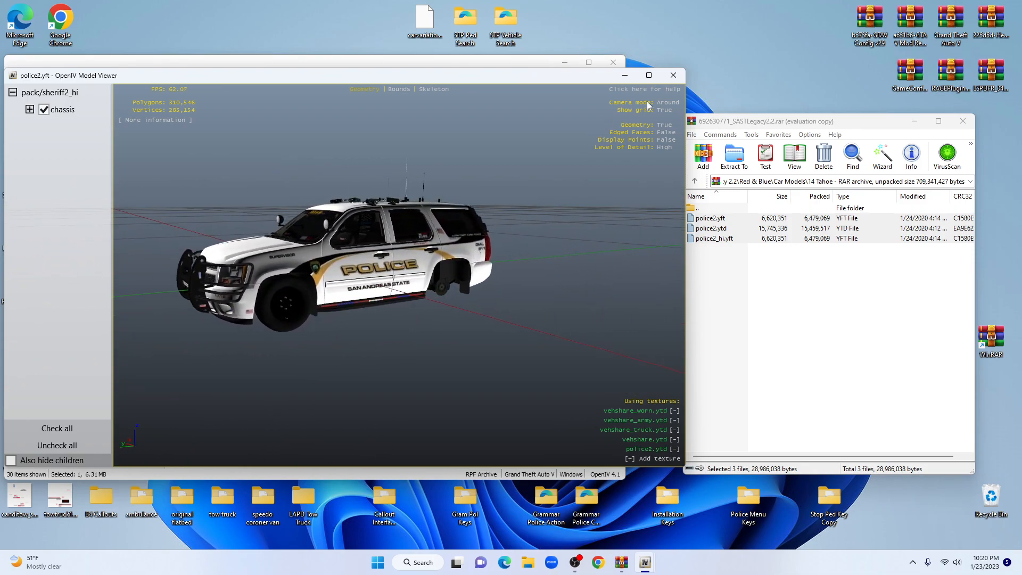
{"action": "left_click", "coordinate": [673, 76]}
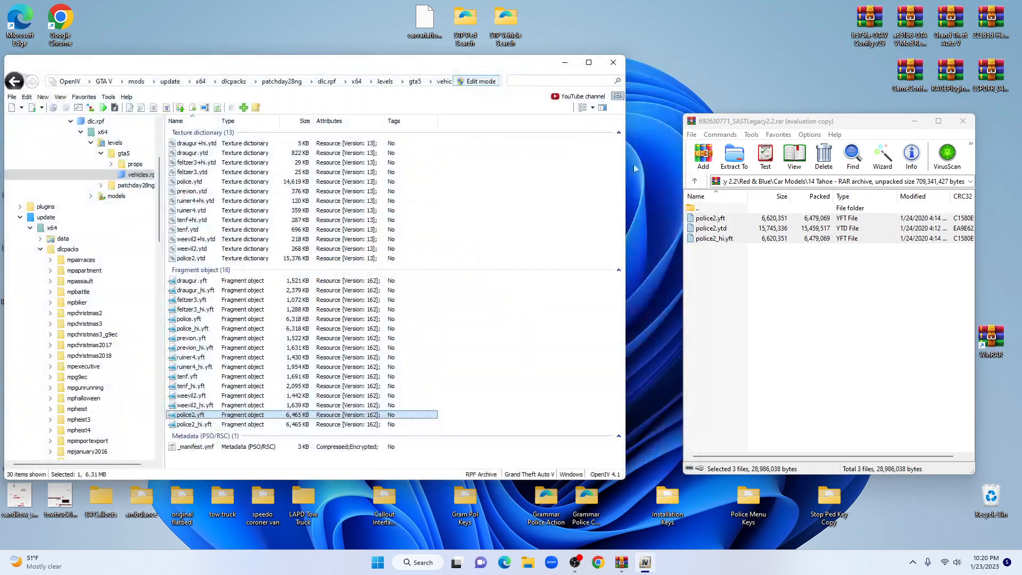
- Recheck the 14 Tahoe folder's file names in the archive and open the Red & Blue VCFs folder
{"action": "left_click", "coordinate": [695, 182]}
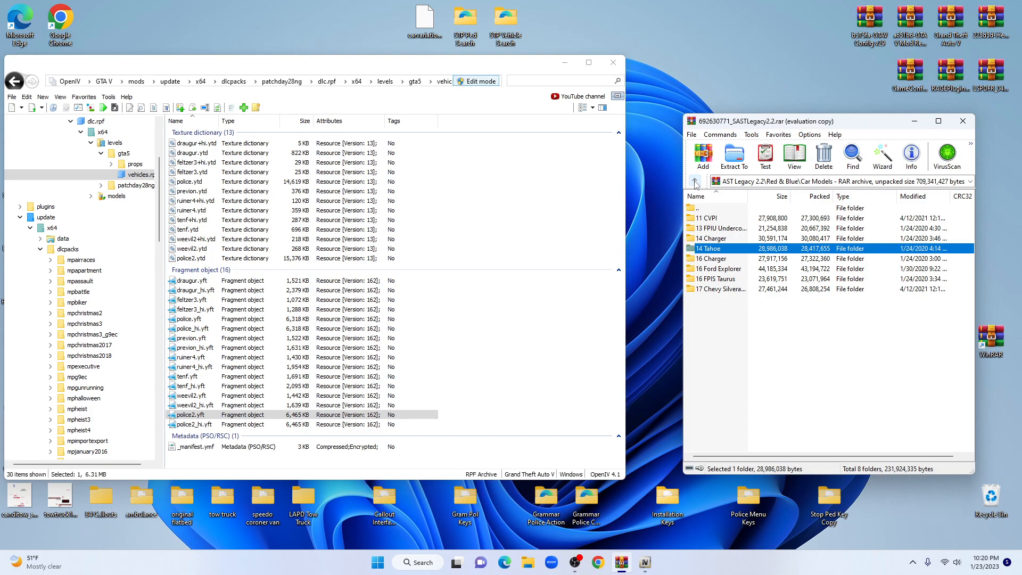
{"action": "double_click", "coordinate": [723, 250]}
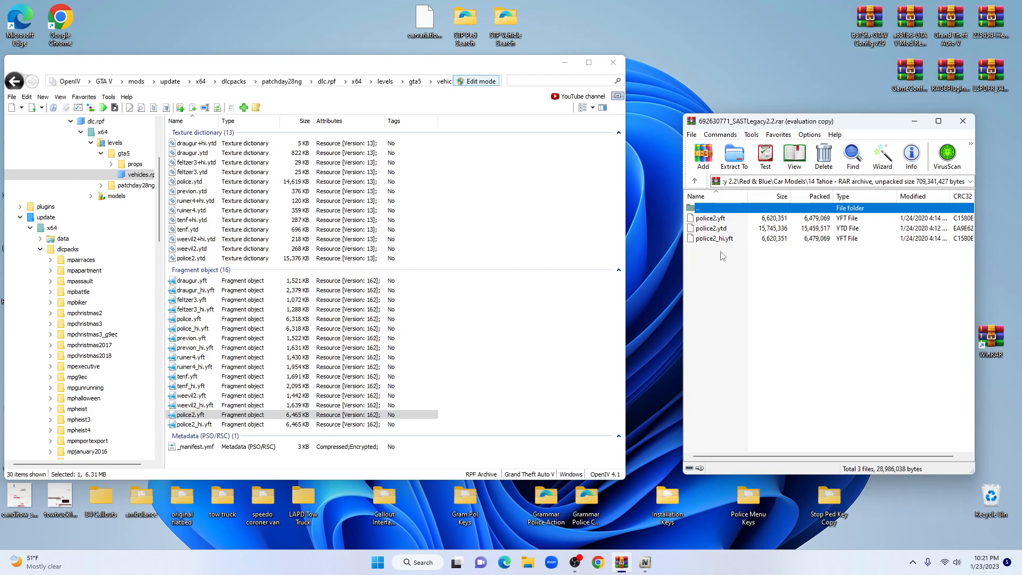
{"action": "left_click", "coordinate": [695, 182]}
{"action": "left_click", "coordinate": [695, 182]}
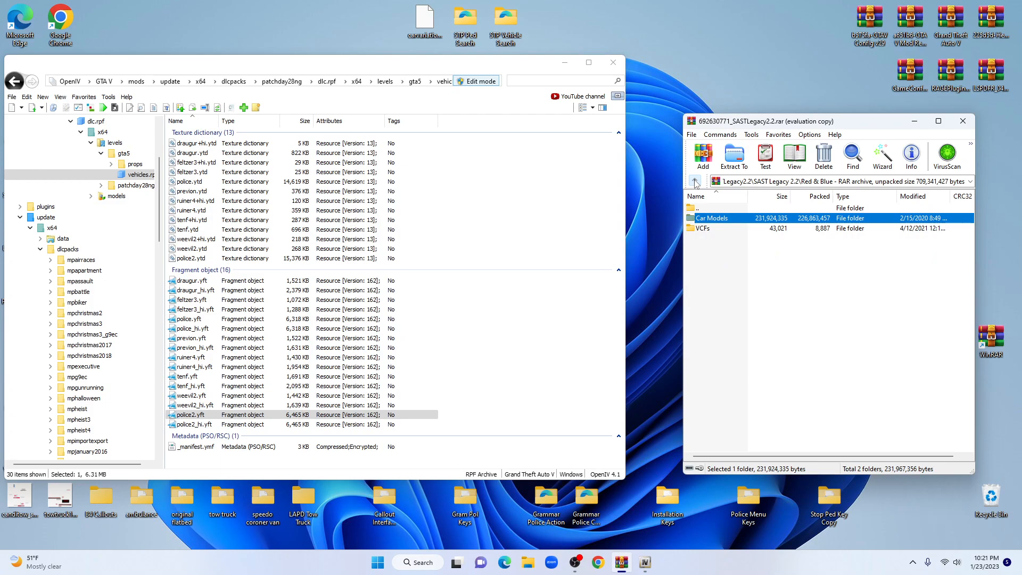
{"action": "double_click", "coordinate": [703, 229]}
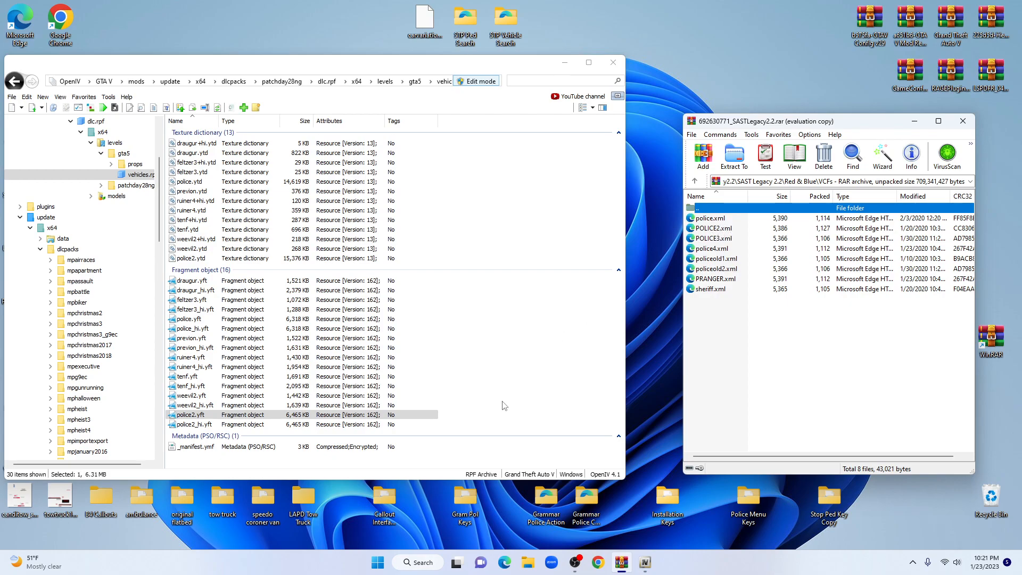
- In File Explorer, open ELS\pack_default inside the Steam Grand Theft Auto V folder on drive C
{"action": "left_click", "coordinate": [527, 565]}
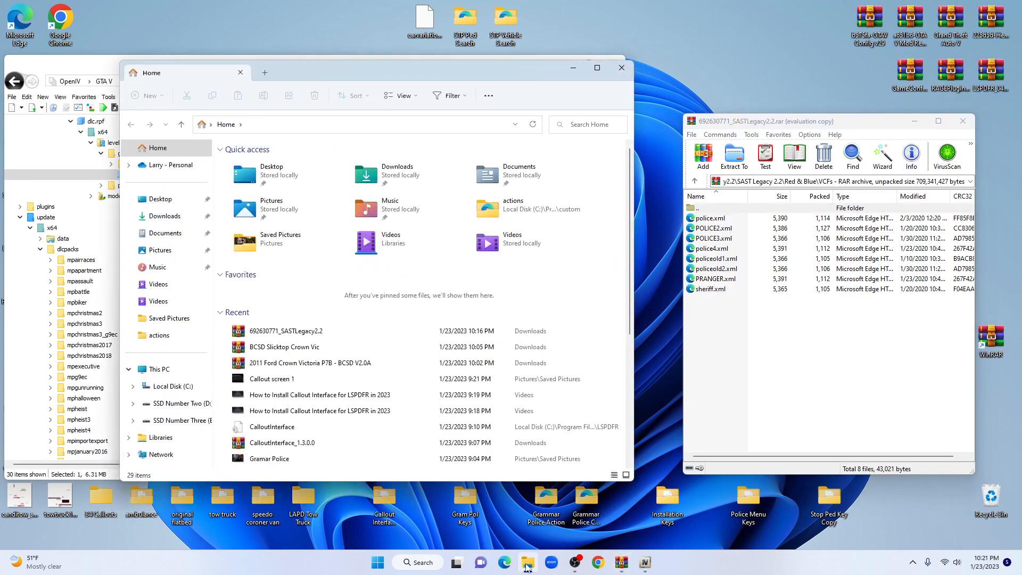
{"action": "left_click", "coordinate": [185, 387]}
{"action": "double_click", "coordinate": [280, 229]}
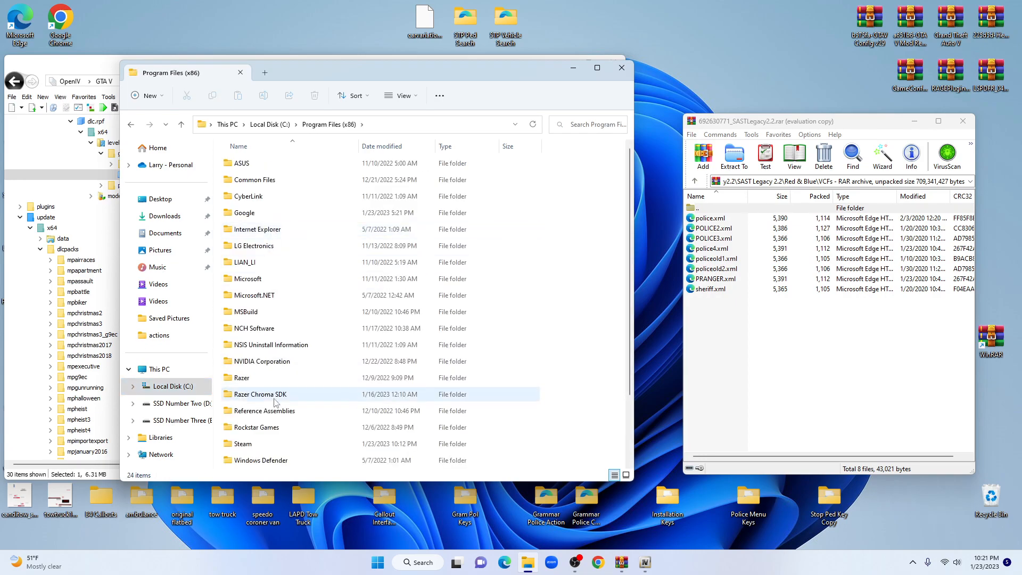
{"action": "double_click", "coordinate": [270, 444]}
{"action": "double_click", "coordinate": [271, 447]}
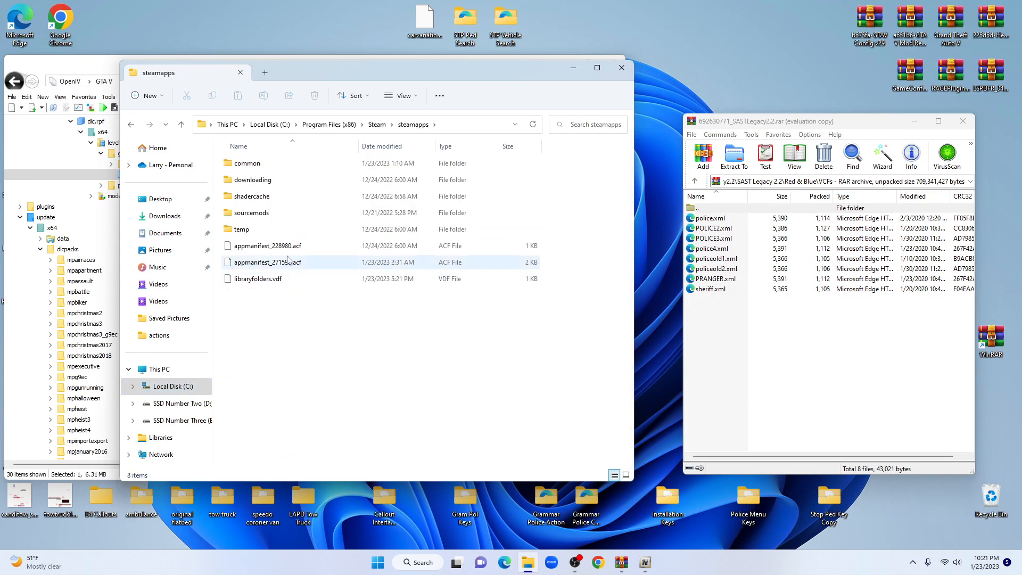
{"action": "double_click", "coordinate": [281, 166]}
{"action": "double_click", "coordinate": [280, 166]}
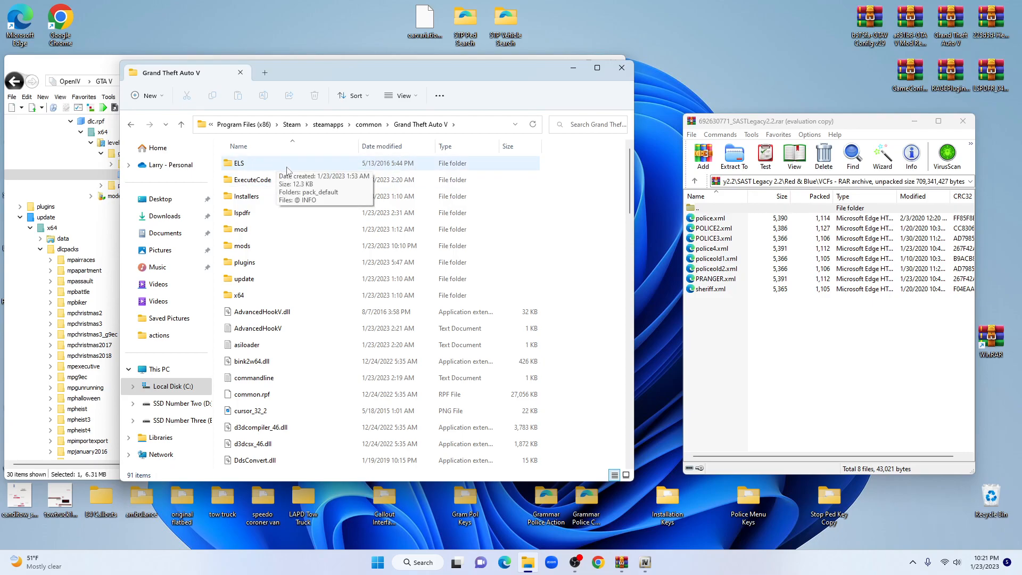
{"action": "double_click", "coordinate": [288, 165]}
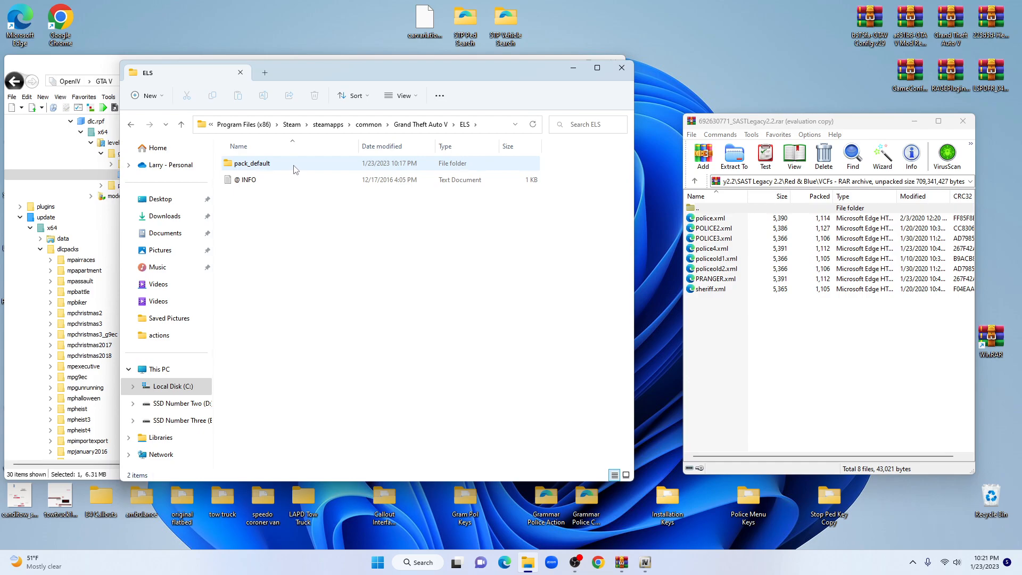
{"action": "double_click", "coordinate": [295, 165]}
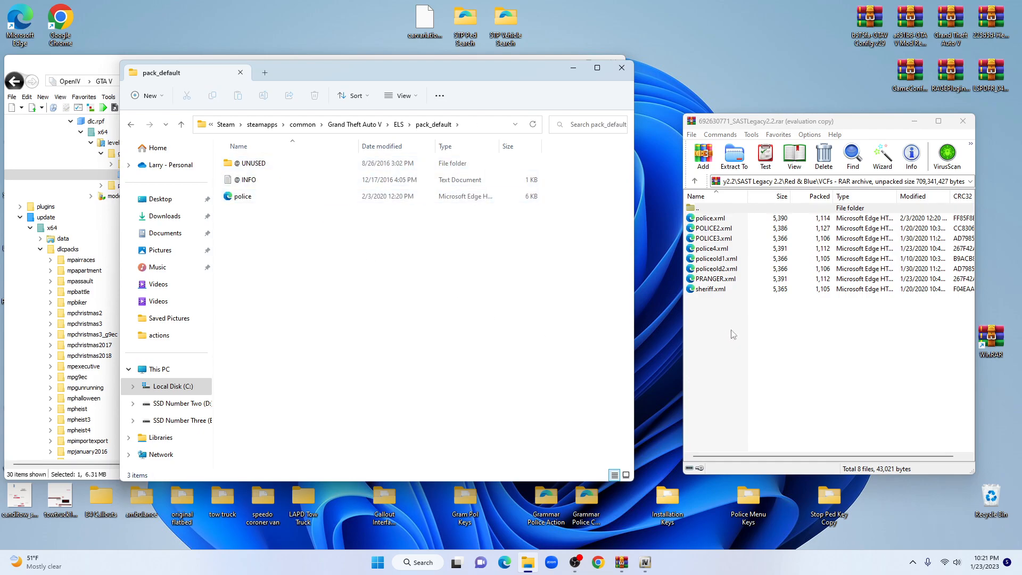
- Copy POLICE2.xml from the archive's VCFs folder into pack_default and minimize the folder window
{"action": "left_click", "coordinate": [719, 230]}
{"action": "left_click_drag", "start_coordinate": [726, 233], "coordinate": [490, 311]}
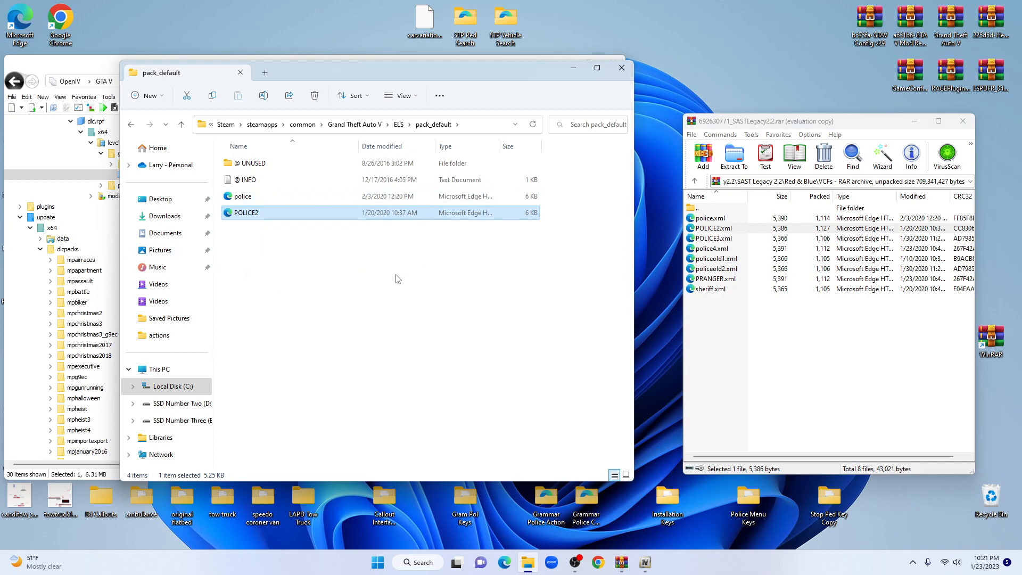
{"action": "left_click", "coordinate": [530, 277]}
{"action": "left_click", "coordinate": [573, 71]}
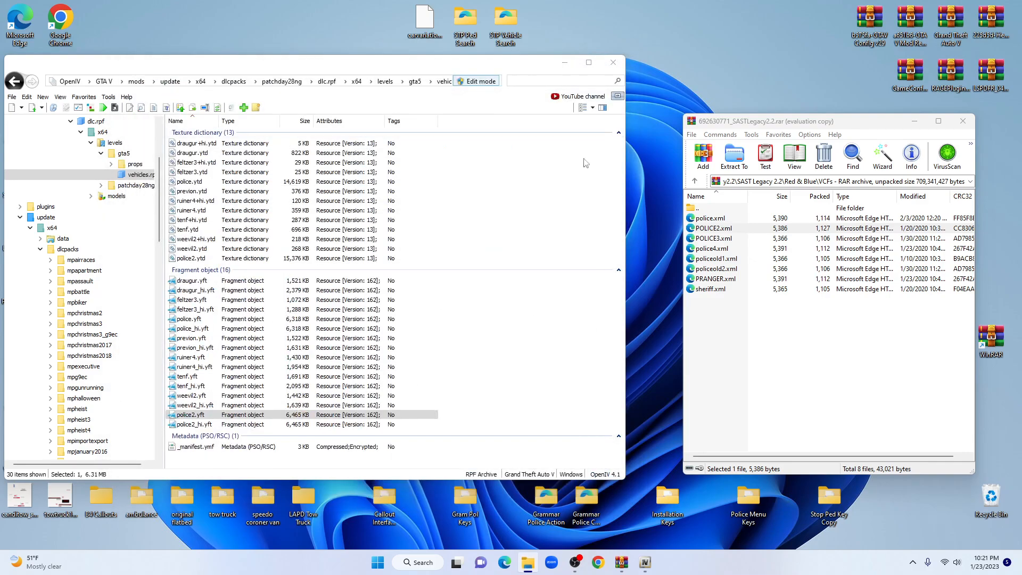
- Copy vehicles.meta from the archive's Vehicle.meta folder into vehicles.rpf in patchday28ng
{"action": "left_click", "coordinate": [696, 182]}
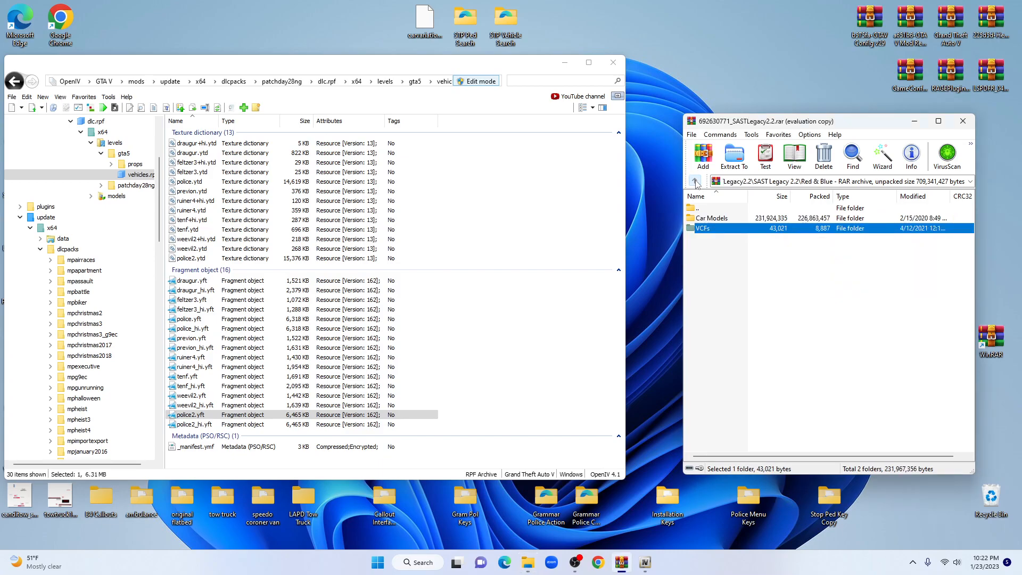
{"action": "left_click", "coordinate": [696, 182]}
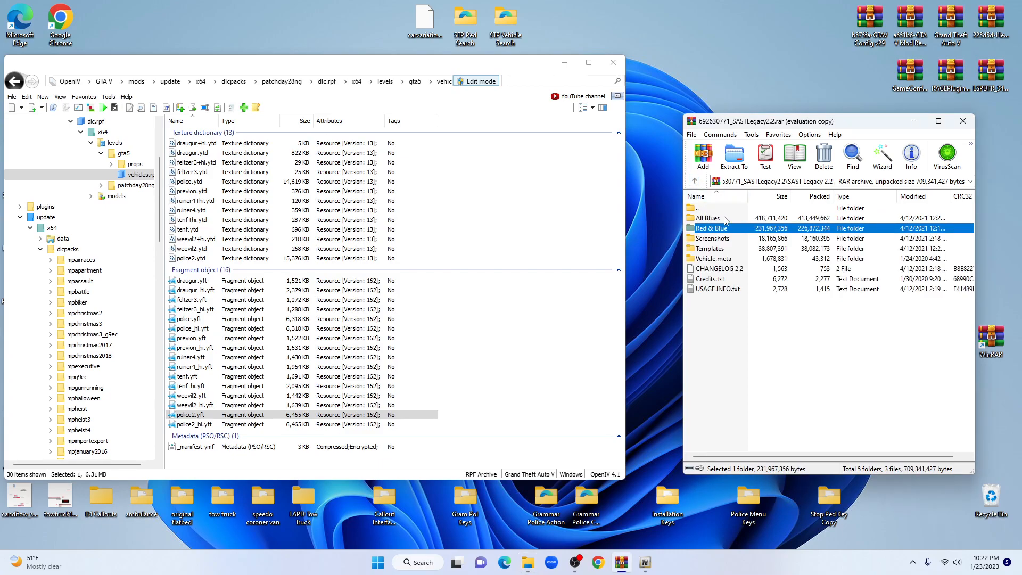
{"action": "double_click", "coordinate": [718, 258]}
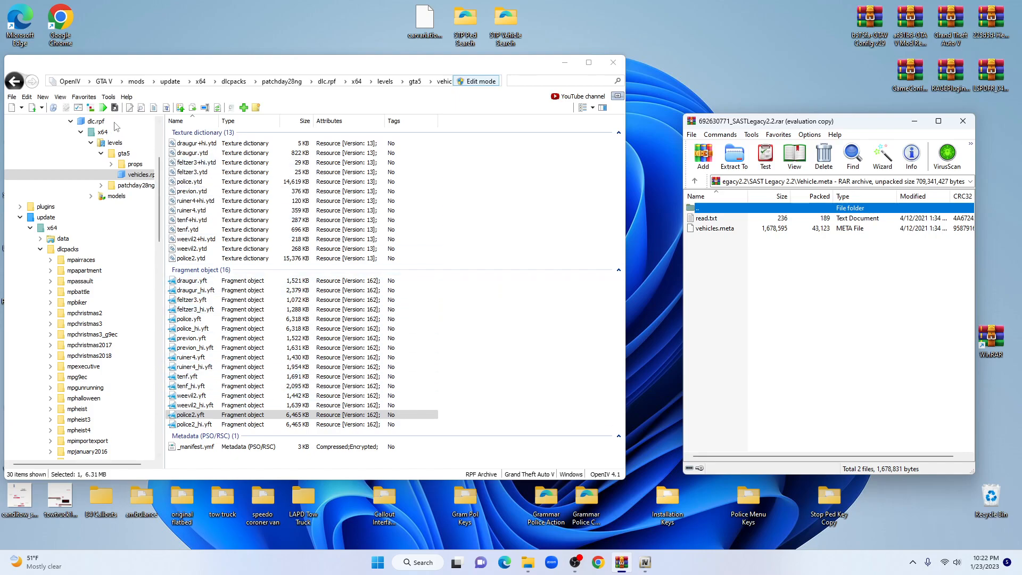
{"action": "left_click", "coordinate": [15, 82]}
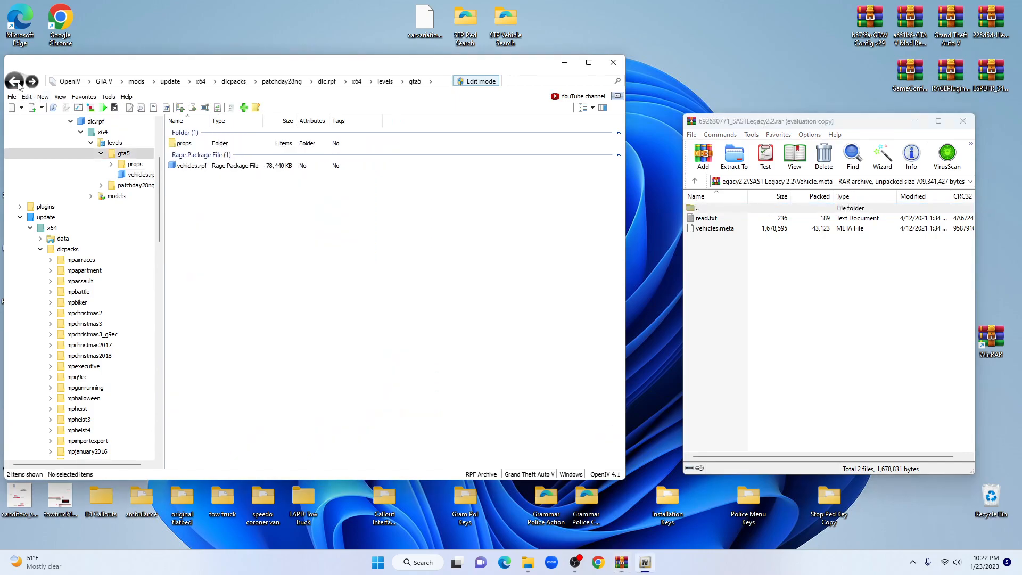
{"action": "left_click", "coordinate": [32, 83]}
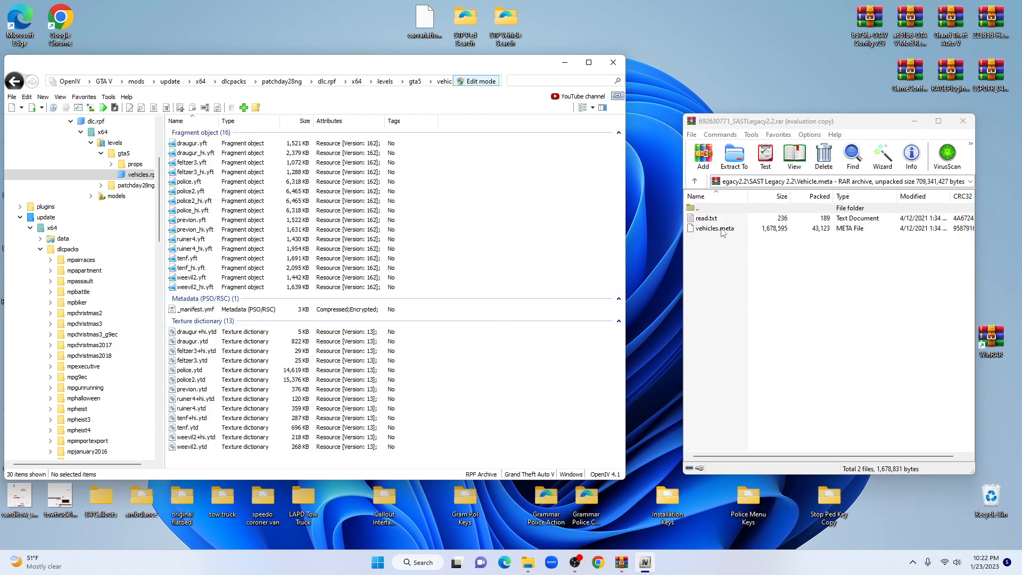
{"action": "left_click_drag", "start_coordinate": [725, 233], "coordinate": [544, 357]}
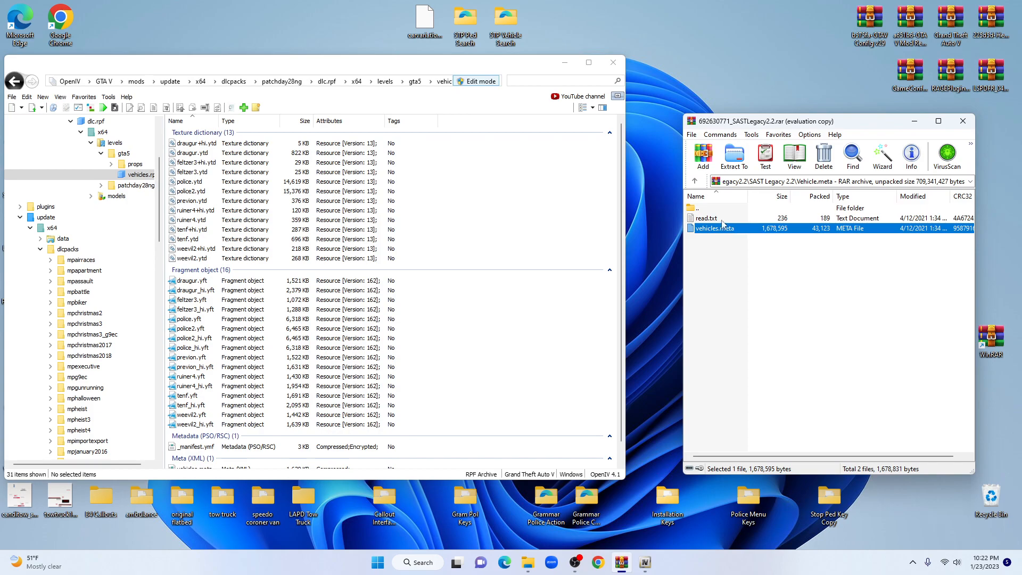
- Return to the archive's Red & Blue VCFs folder and review its XML file names
{"action": "left_click", "coordinate": [695, 181]}
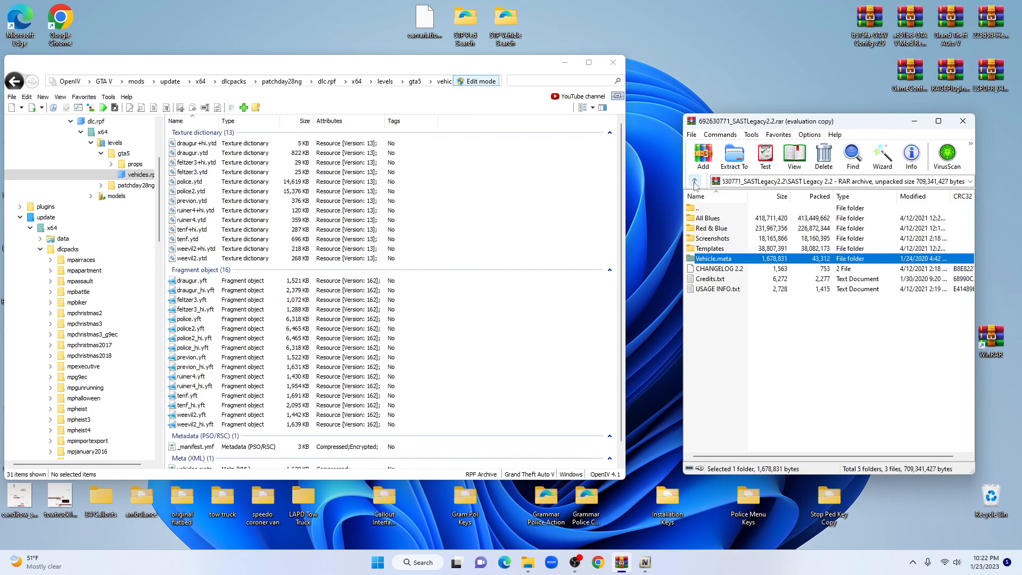
{"action": "double_click", "coordinate": [709, 228]}
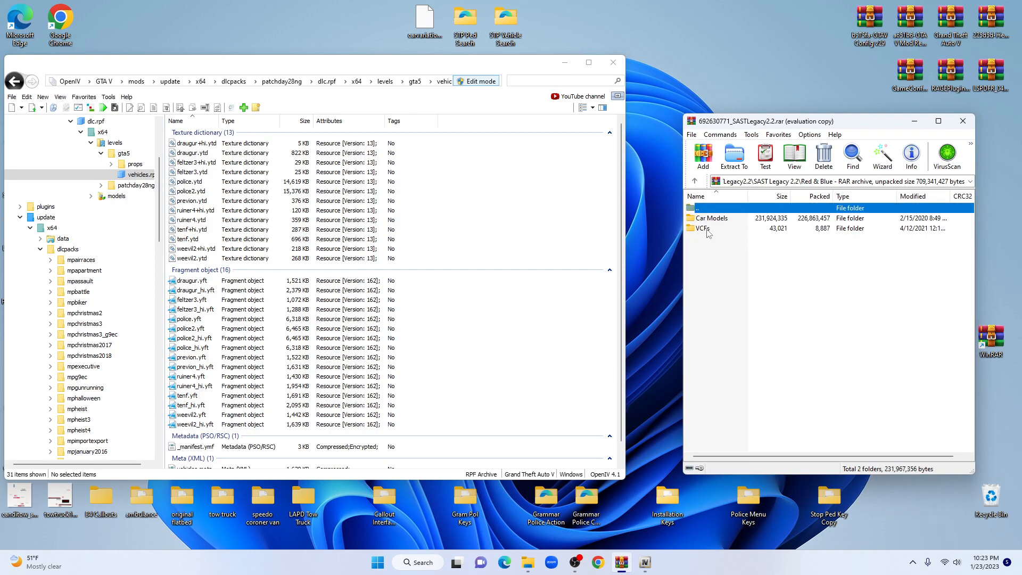
{"action": "double_click", "coordinate": [704, 228]}
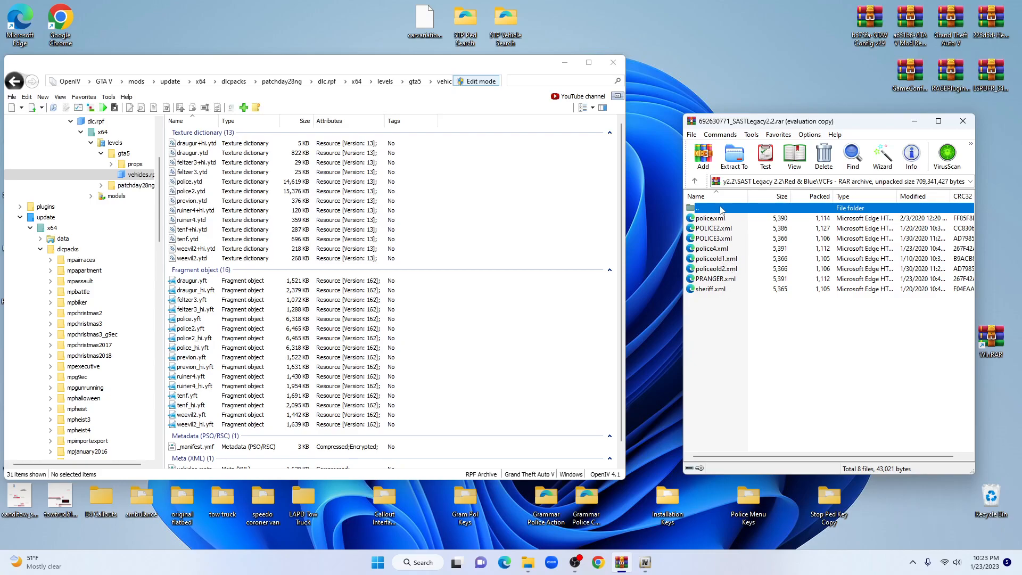
{"action": "left_click", "coordinate": [695, 182]}
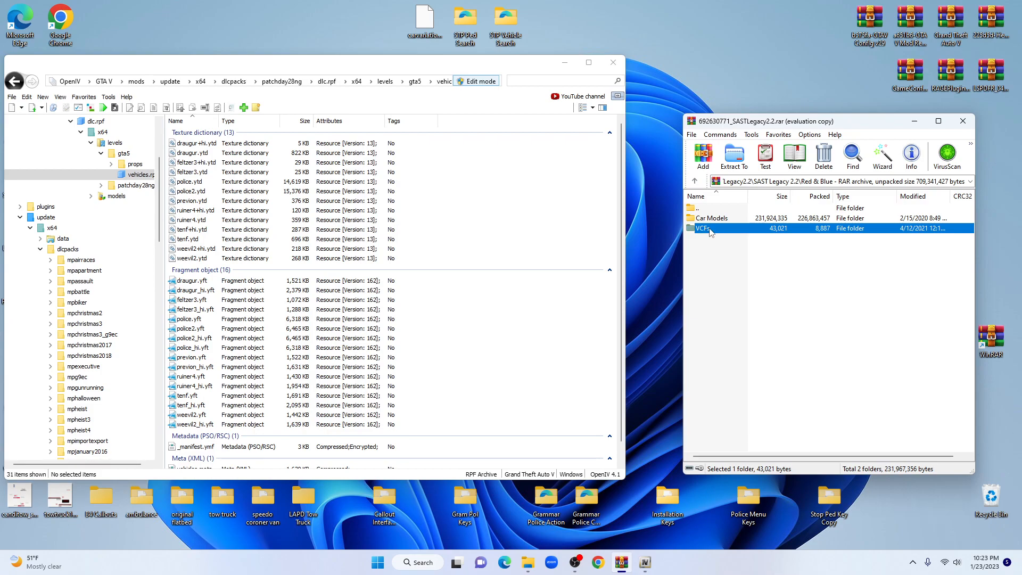
{"action": "double_click", "coordinate": [713, 233]}
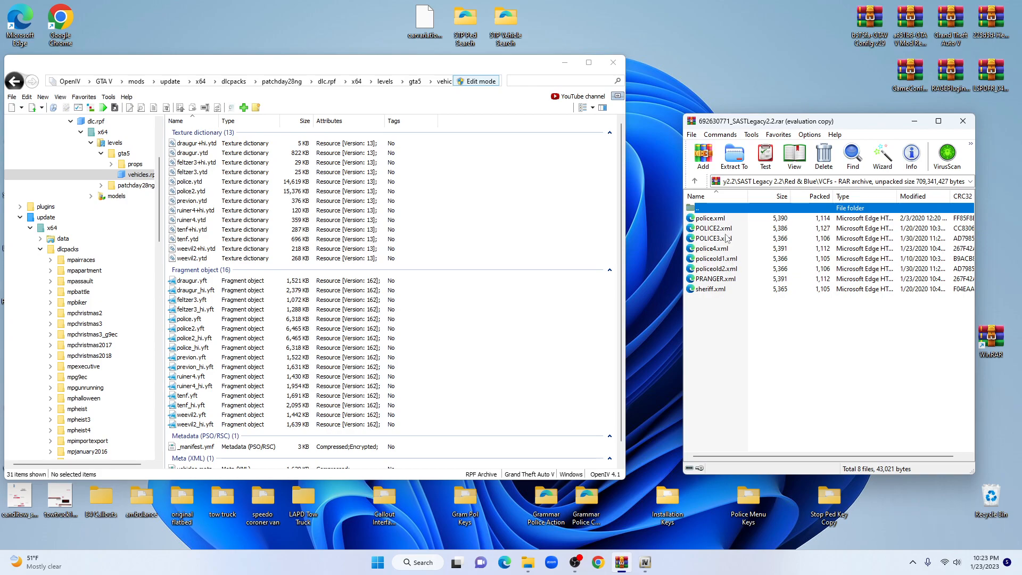
- Leave the SAST Legacy 2.2 archive for the Downloads folder and look through the downloaded mod archives
{"action": "left_click", "coordinate": [695, 182]}
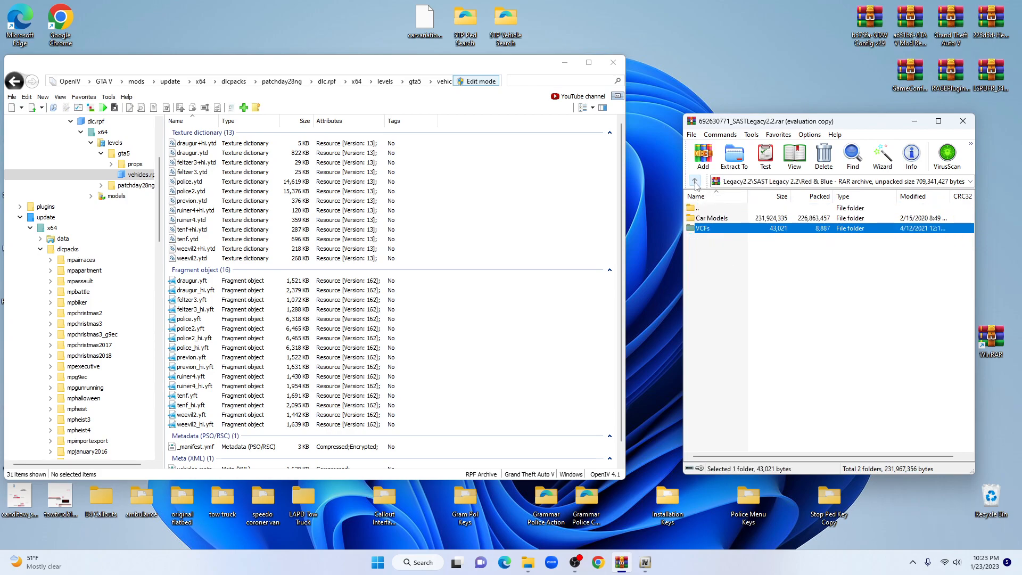
{"action": "left_click", "coordinate": [696, 182]}
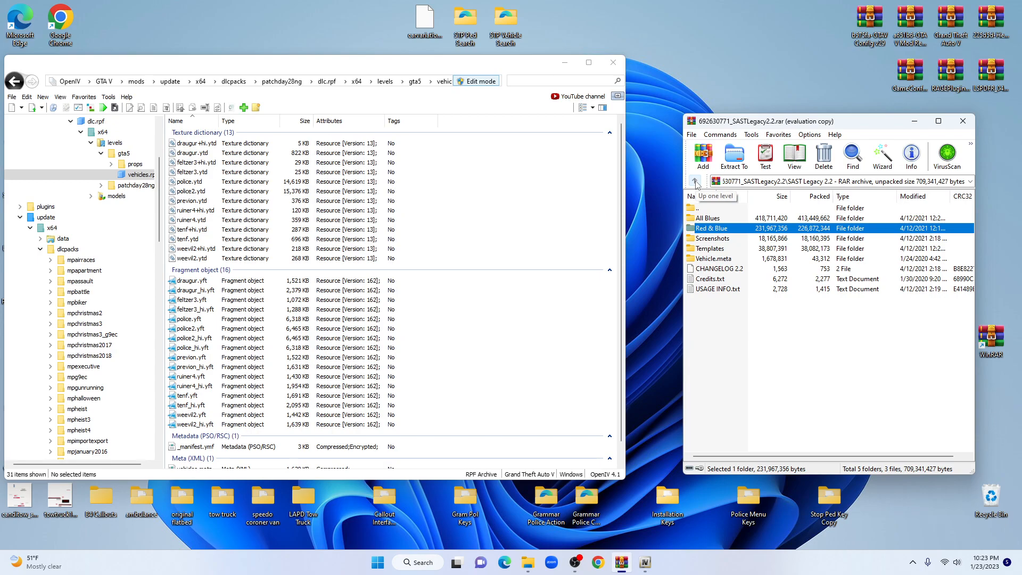
{"action": "left_click", "coordinate": [695, 183]}
{"action": "left_click", "coordinate": [695, 182]}
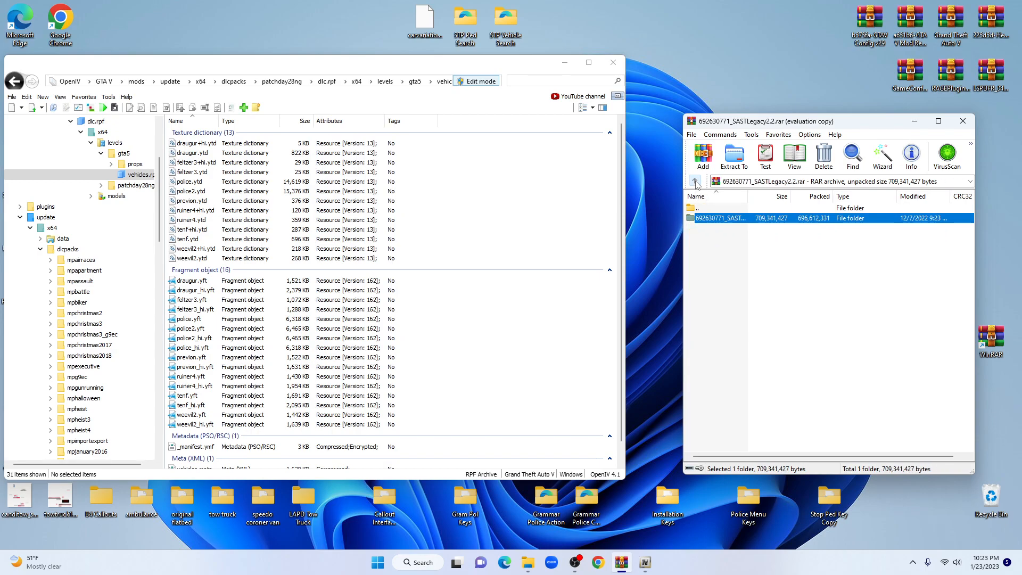
{"action": "left_click", "coordinate": [696, 182]}
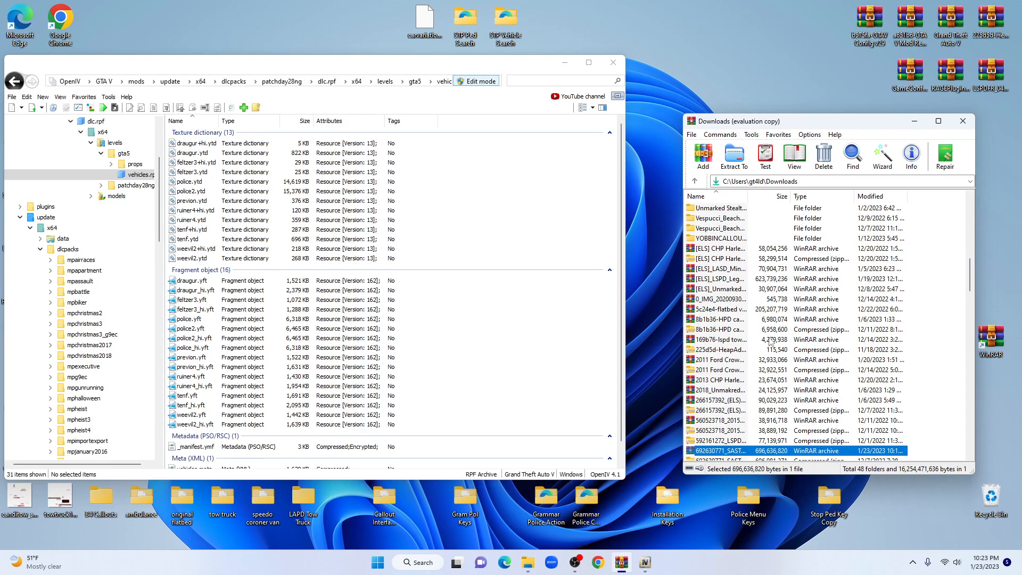
{"action": "scroll", "coordinate": [767, 347], "scroll_direction": "down", "scroll_amount": 5}
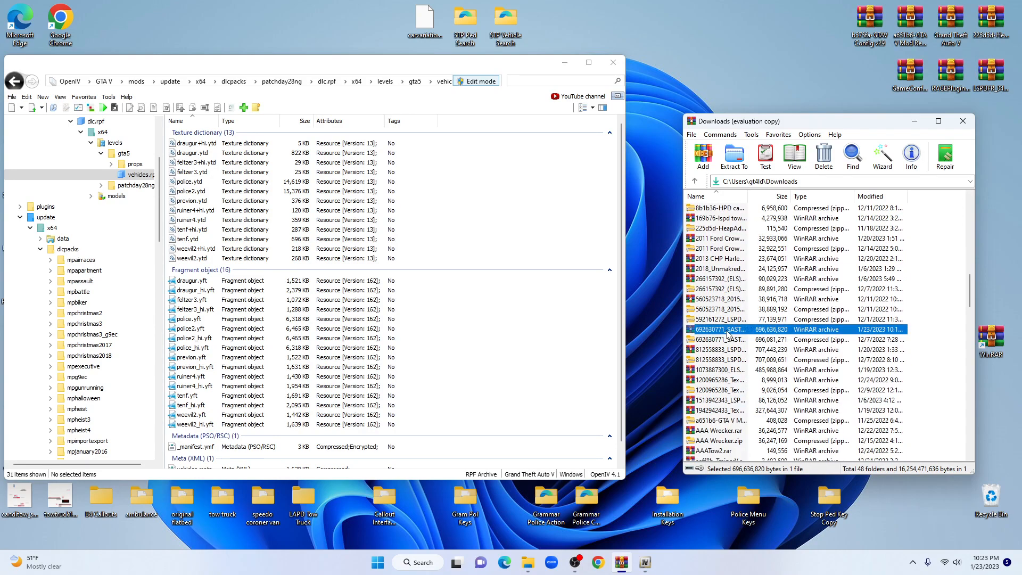
{"action": "scroll", "coordinate": [761, 301], "scroll_direction": "down", "scroll_amount": 1}
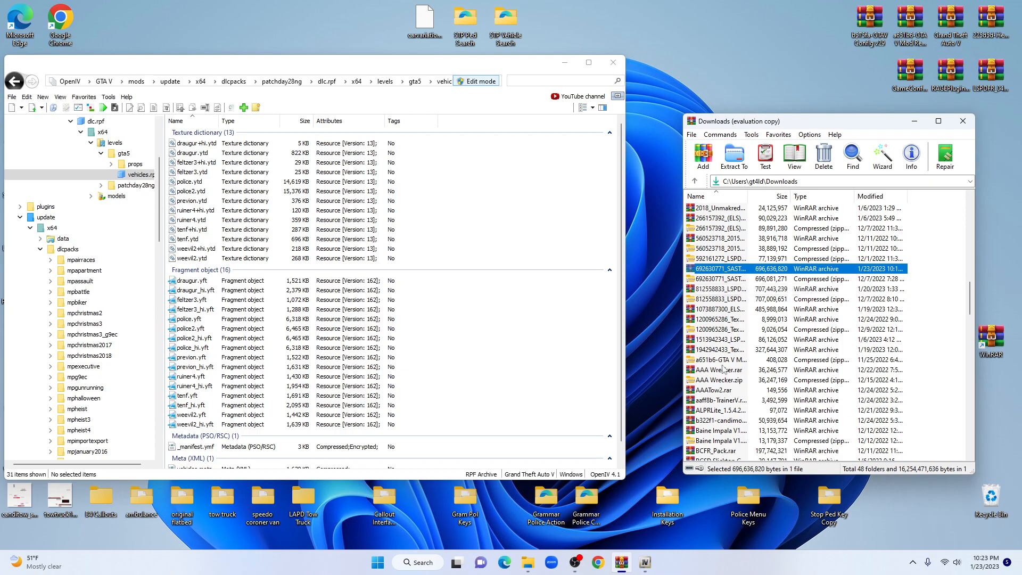
{"action": "scroll", "coordinate": [729, 412], "scroll_direction": "down", "scroll_amount": 2}
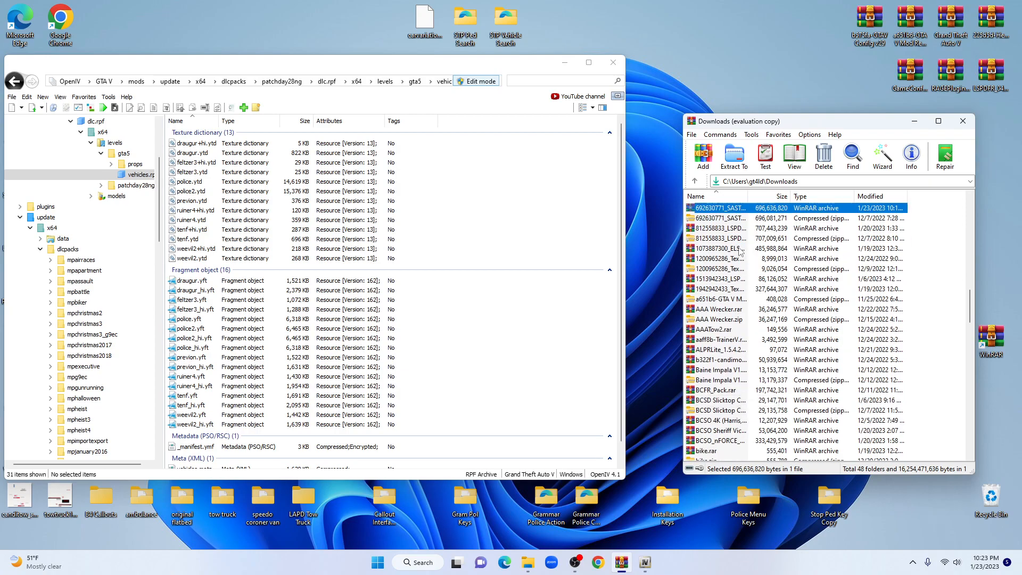
{"action": "scroll", "coordinate": [742, 252], "scroll_direction": "down", "scroll_amount": 4}
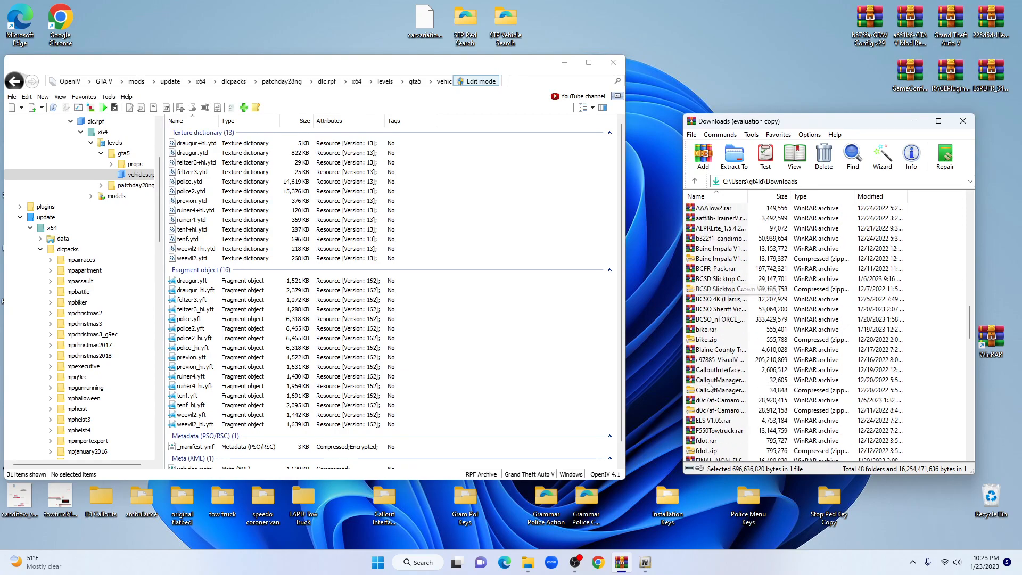
- Switch to Microsoft Edge and search the web for "lspdfr"
{"action": "left_click", "coordinate": [506, 562]}
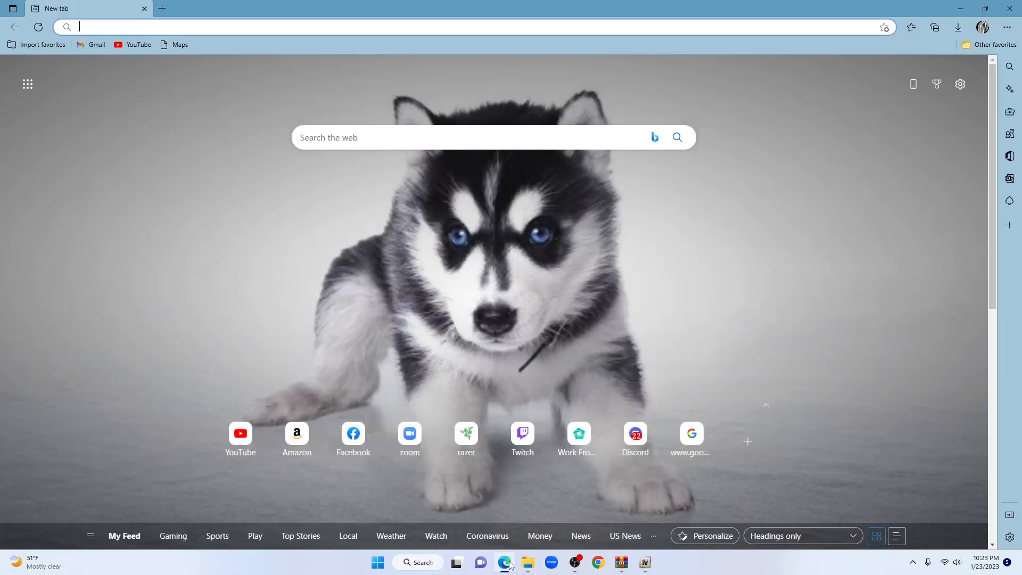
{"action": "left_click", "coordinate": [504, 563]}
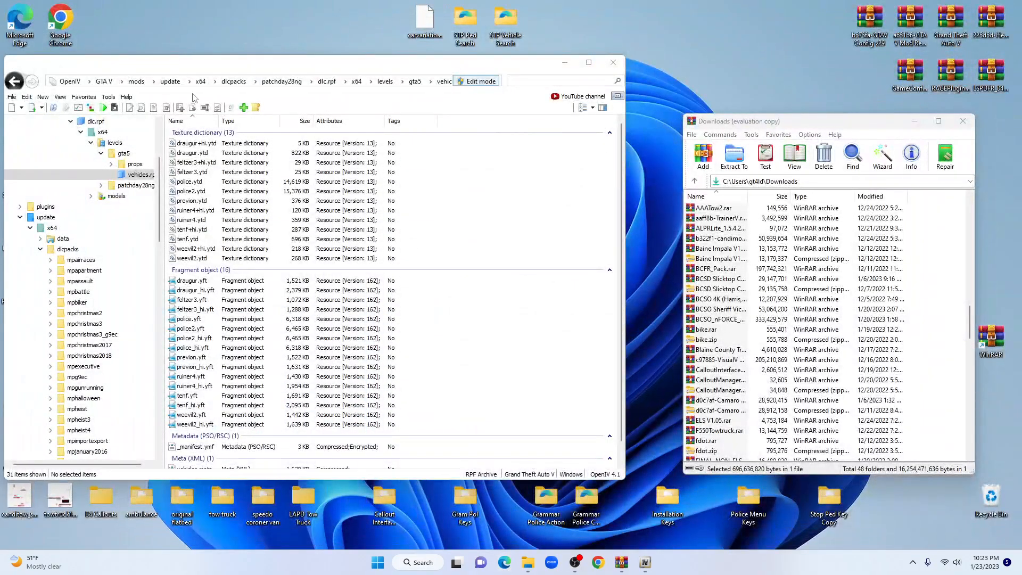
{"action": "left_click", "coordinate": [505, 562]}
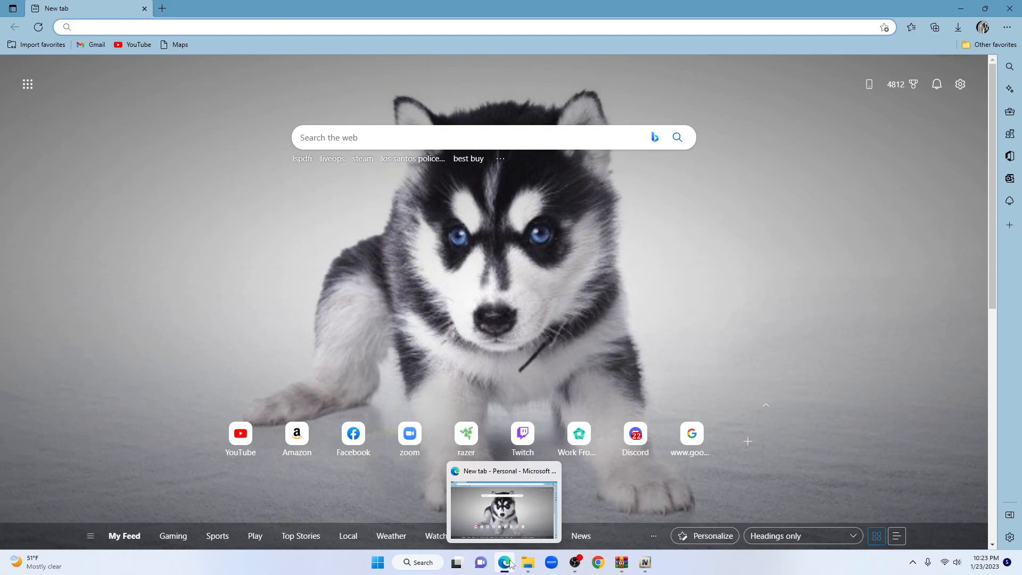
{"action": "left_click", "coordinate": [418, 133]}
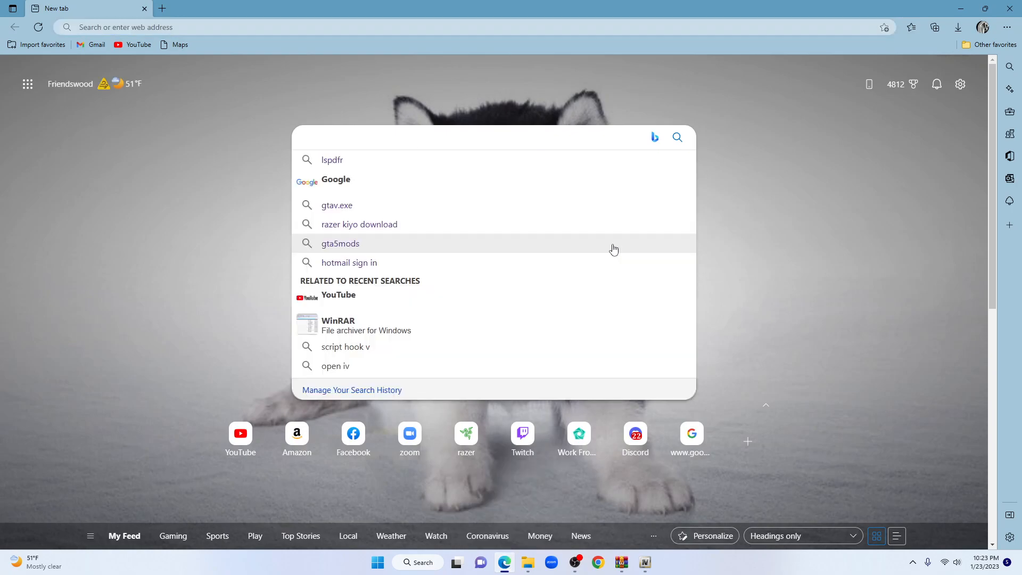
{"action": "type", "text": "lspf"}
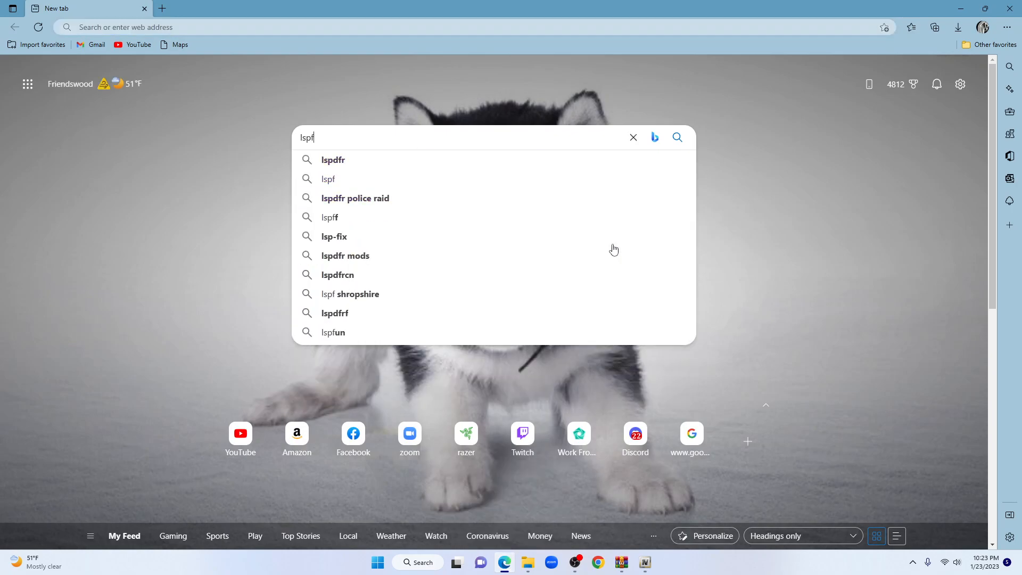
{"action": "key", "text": "BackSpace"}
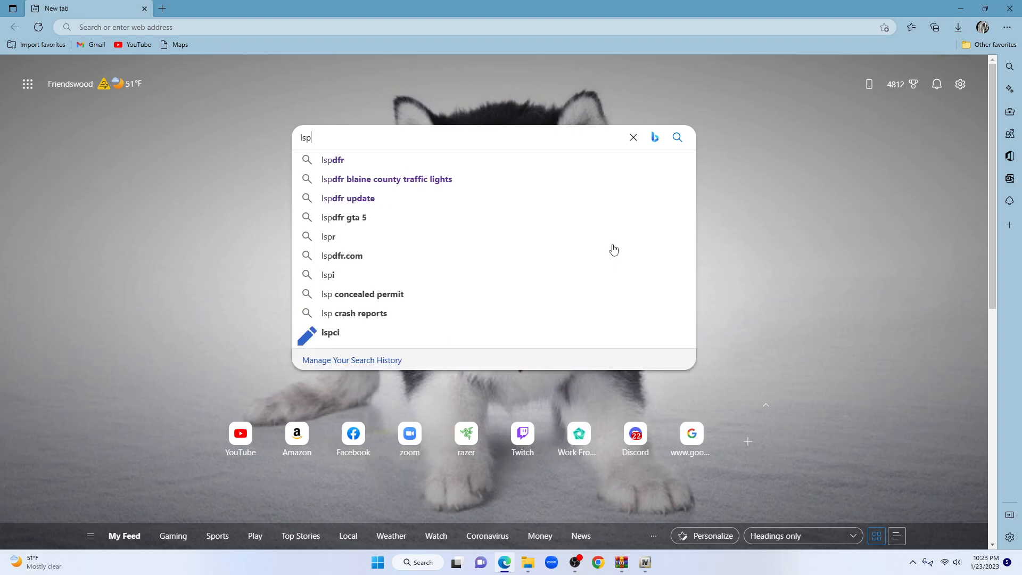
{"action": "type", "text": "dfr"}
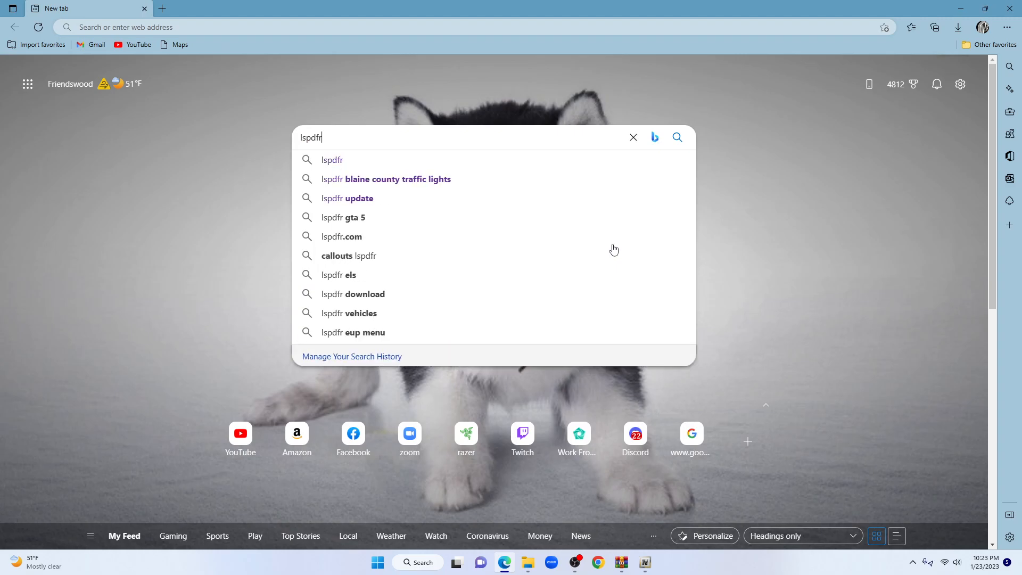
{"action": "key", "text": "Return"}
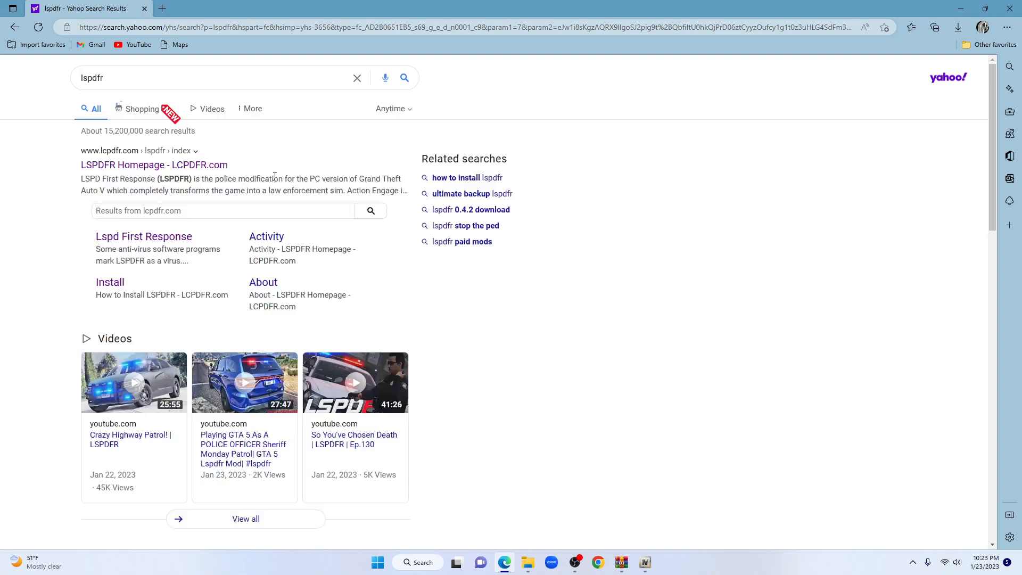
- Open the LSPDFR Homepage on LCPDFR.com from the search results and wait for it to load
{"action": "left_click", "coordinate": [163, 168]}
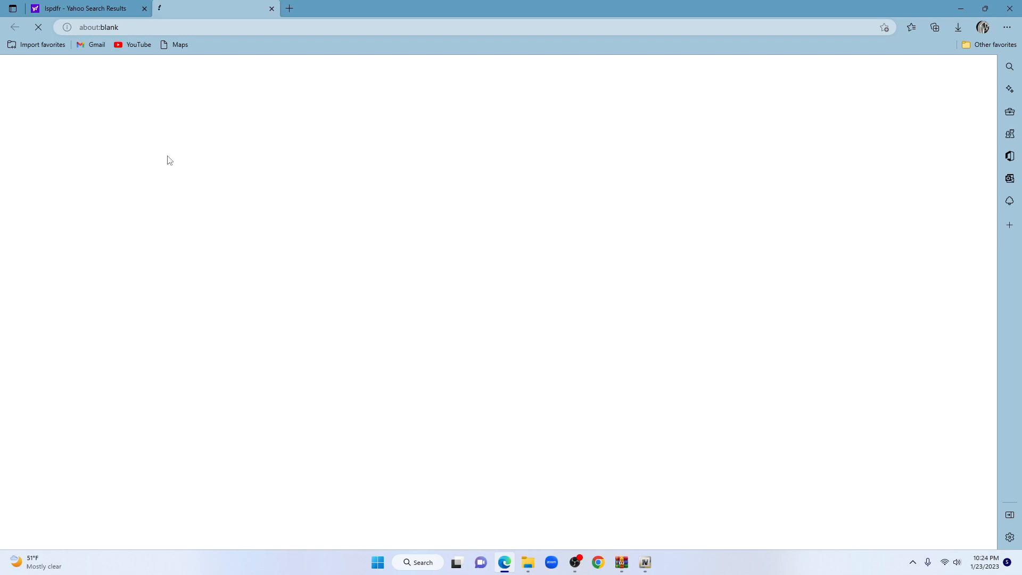
{"action": "left_click", "coordinate": [97, 10]}
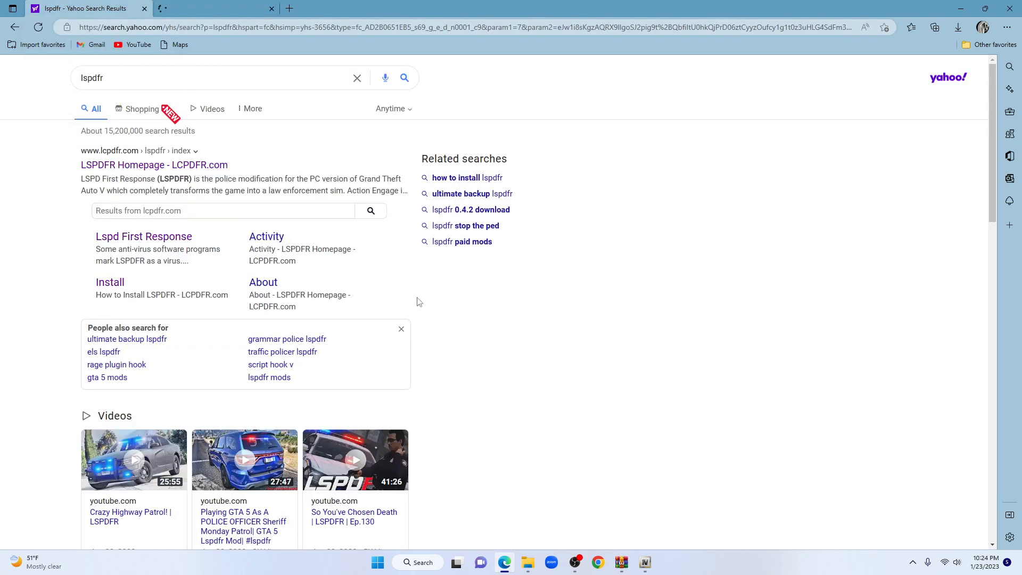
{"action": "scroll", "coordinate": [337, 322], "scroll_direction": "down", "scroll_amount": 2}
{"action": "scroll", "coordinate": [336, 323], "scroll_direction": "up", "scroll_amount": 2}
{"action": "mouse_move", "coordinate": [197, 11]}
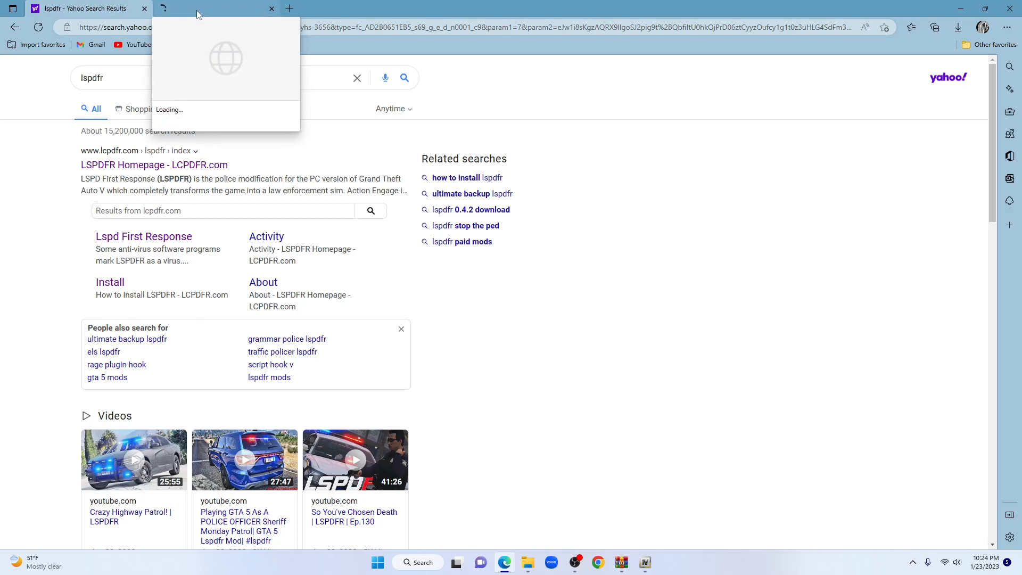
{"action": "left_click", "coordinate": [196, 11]}
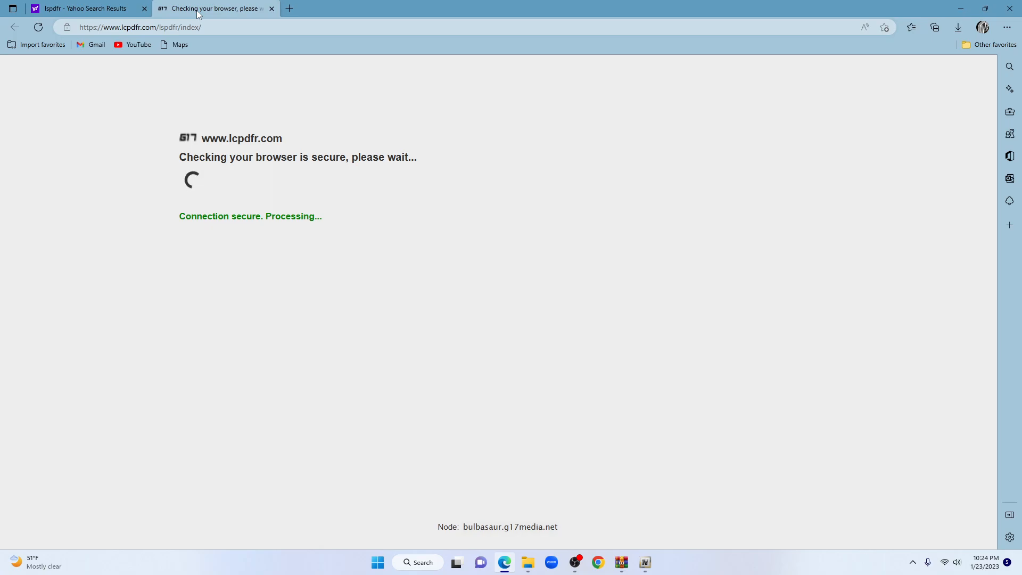
{"action": "left_click", "coordinate": [102, 11]}
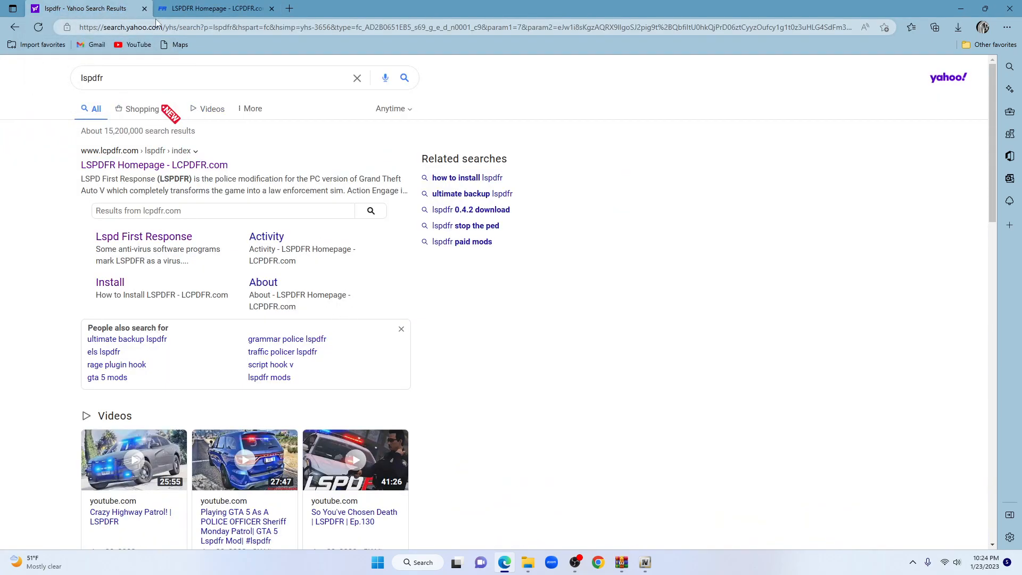
{"action": "left_click", "coordinate": [196, 9]}
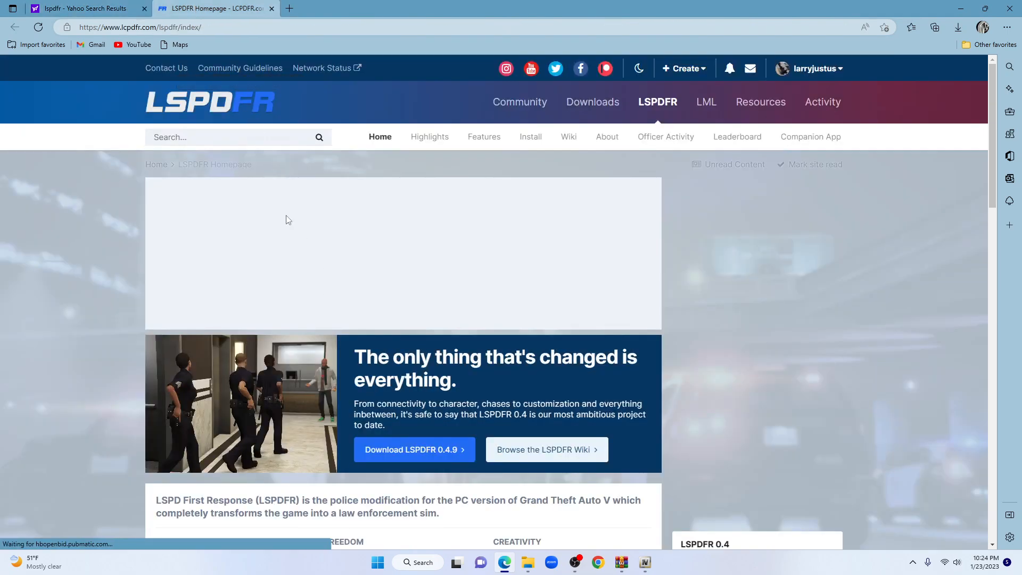
- Search the LSPDFR site for "lore friendly"
{"action": "left_click", "coordinate": [225, 136]}
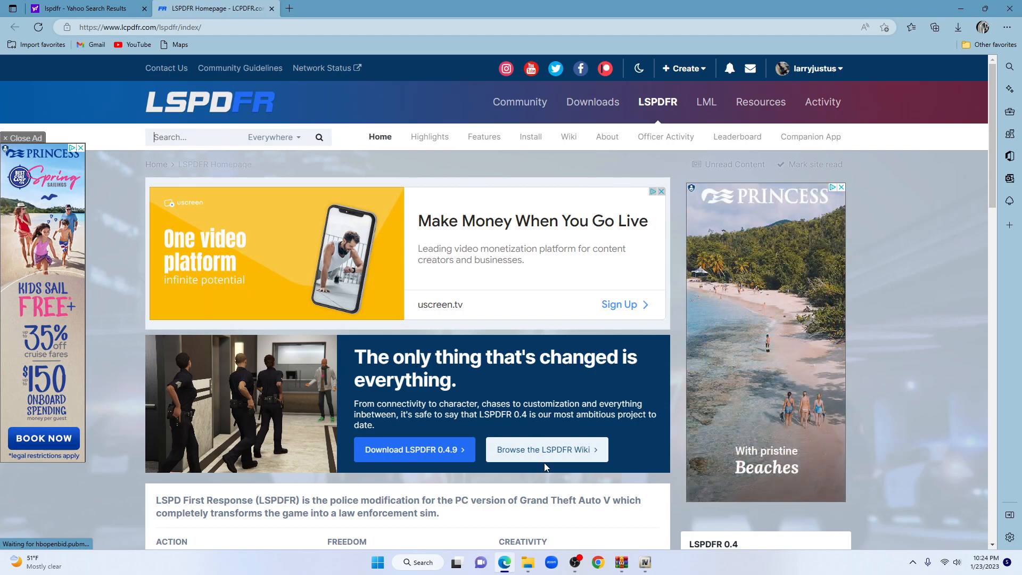
{"action": "type", "text": "lore friendly"}
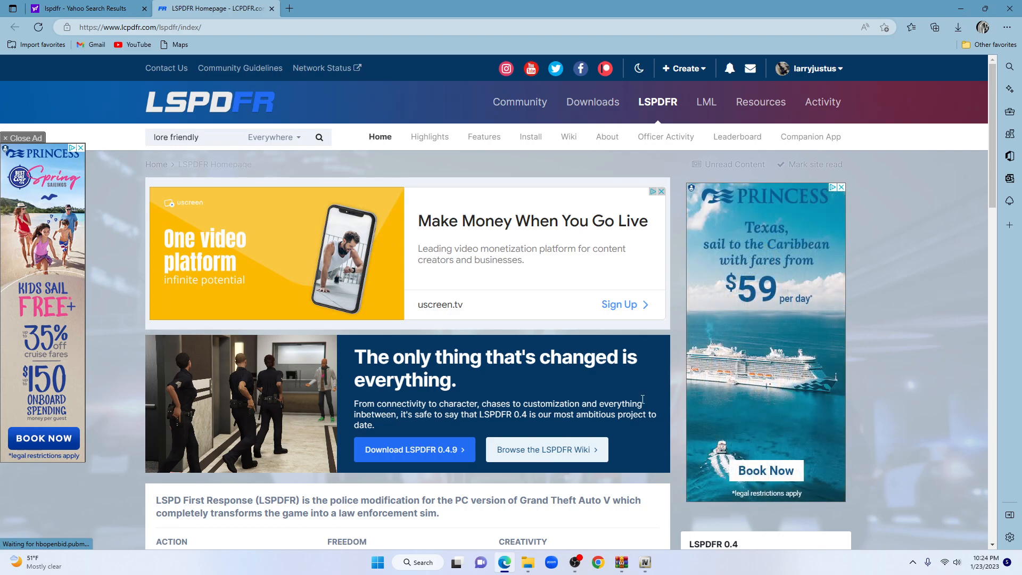
{"action": "left_click", "coordinate": [320, 139]}
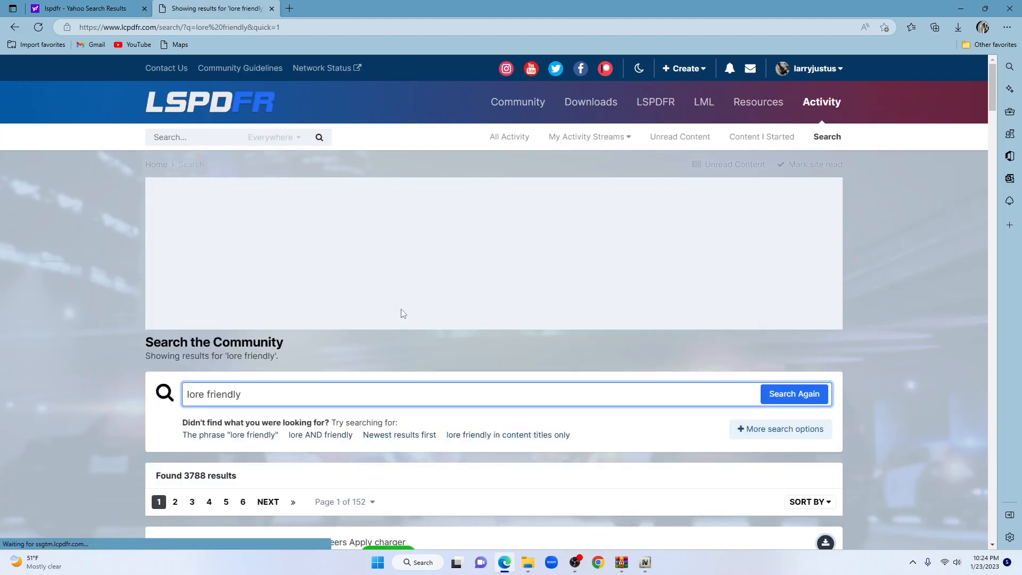
- Browse the lore friendly search results for police vehicle models, ELS files and liveries
{"action": "scroll", "coordinate": [401, 313], "scroll_direction": "down", "scroll_amount": 8}
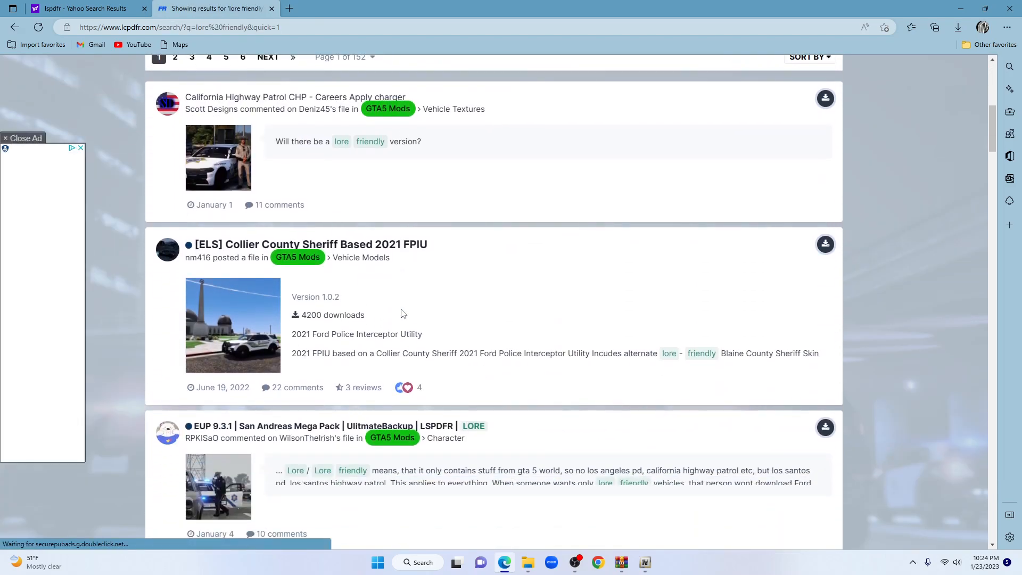
{"action": "scroll", "coordinate": [400, 313], "scroll_direction": "down", "scroll_amount": 2}
{"action": "scroll", "coordinate": [372, 288], "scroll_direction": "up", "scroll_amount": 1}
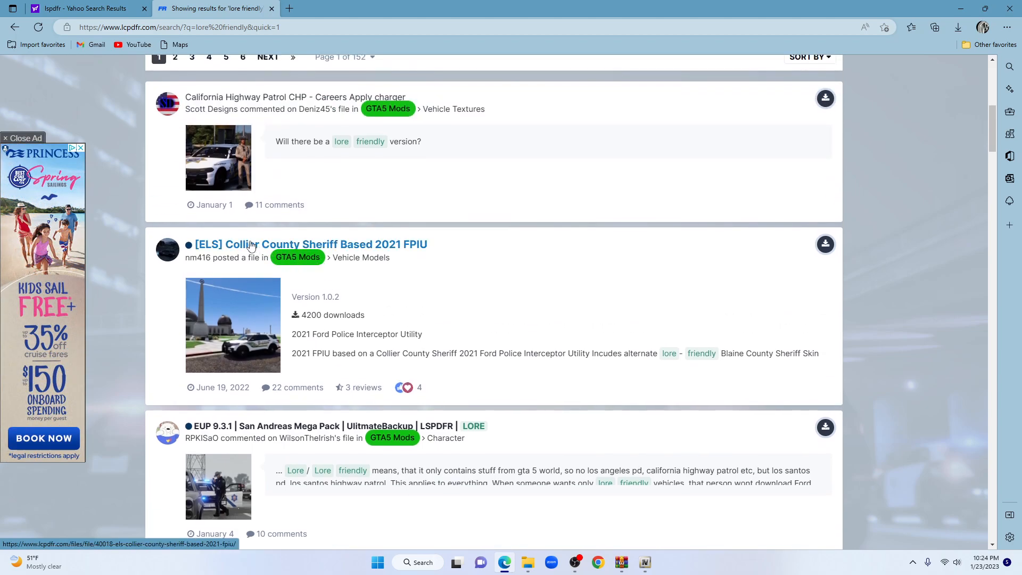
{"action": "scroll", "coordinate": [267, 261], "scroll_direction": "down", "scroll_amount": 10}
{"action": "scroll", "coordinate": [281, 273], "scroll_direction": "up", "scroll_amount": 1}
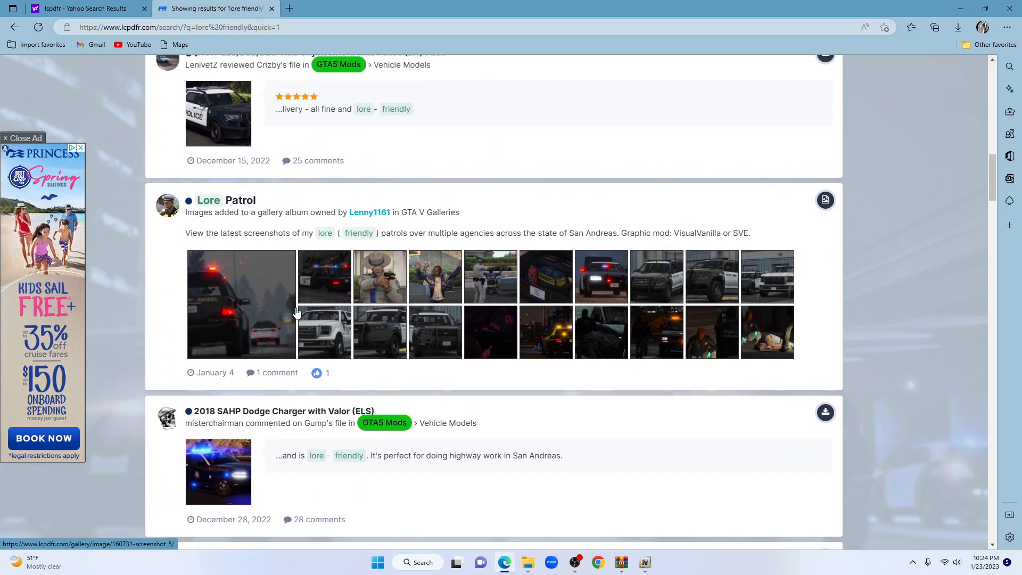
{"action": "scroll", "coordinate": [359, 361], "scroll_direction": "down", "scroll_amount": 5}
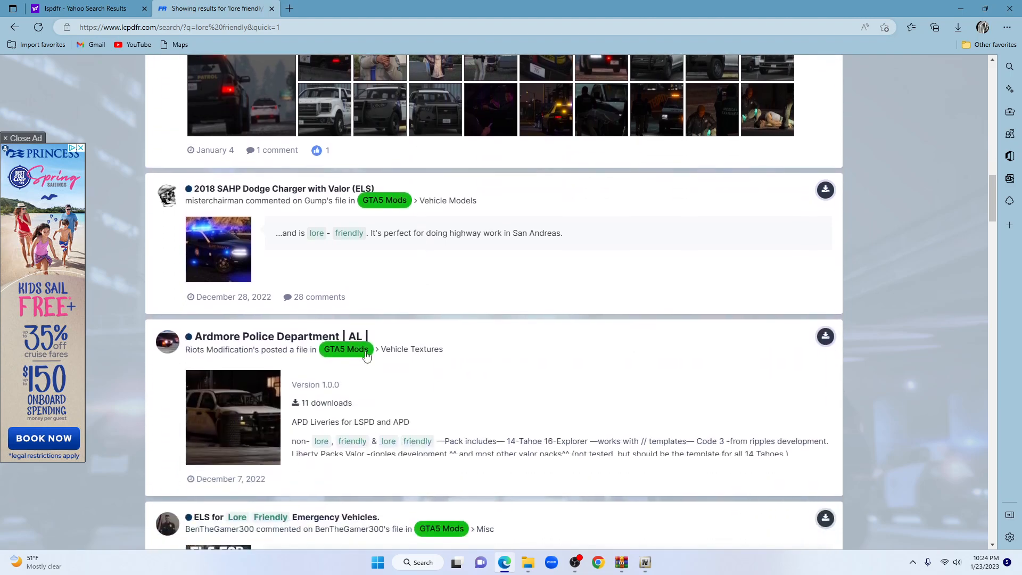
{"action": "scroll", "coordinate": [359, 361], "scroll_direction": "down", "scroll_amount": 5}
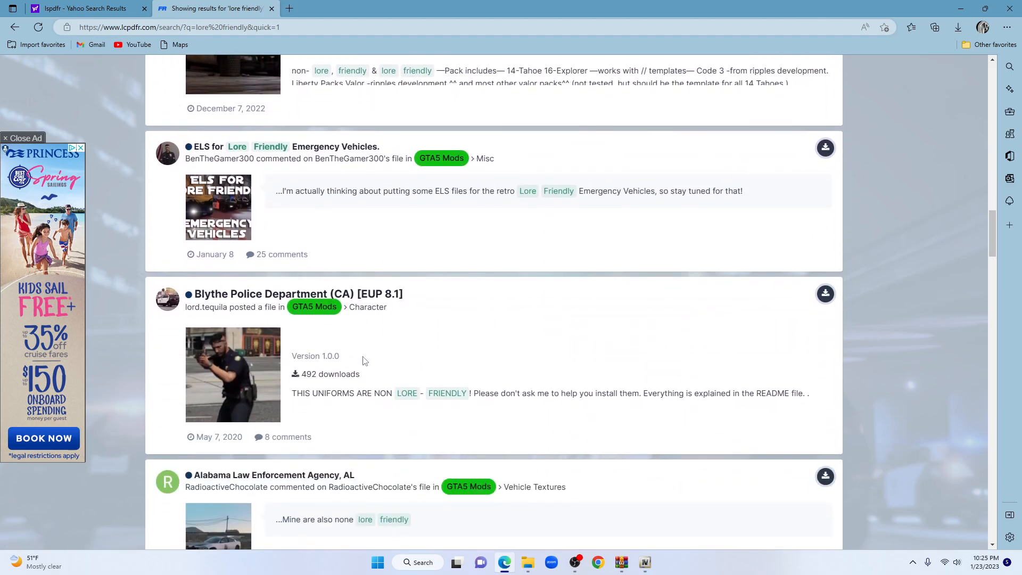
{"action": "scroll", "coordinate": [339, 260], "scroll_direction": "down", "scroll_amount": 1}
{"action": "scroll", "coordinate": [261, 176], "scroll_direction": "up", "scroll_amount": 1}
{"action": "scroll", "coordinate": [435, 307], "scroll_direction": "down", "scroll_amount": 3}
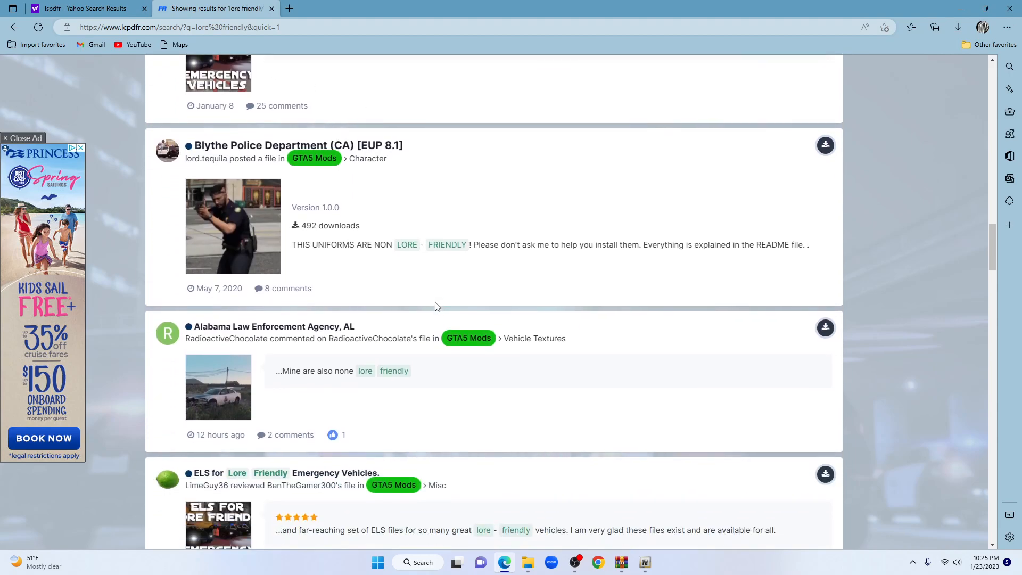
{"action": "scroll", "coordinate": [436, 306], "scroll_direction": "down", "scroll_amount": 4}
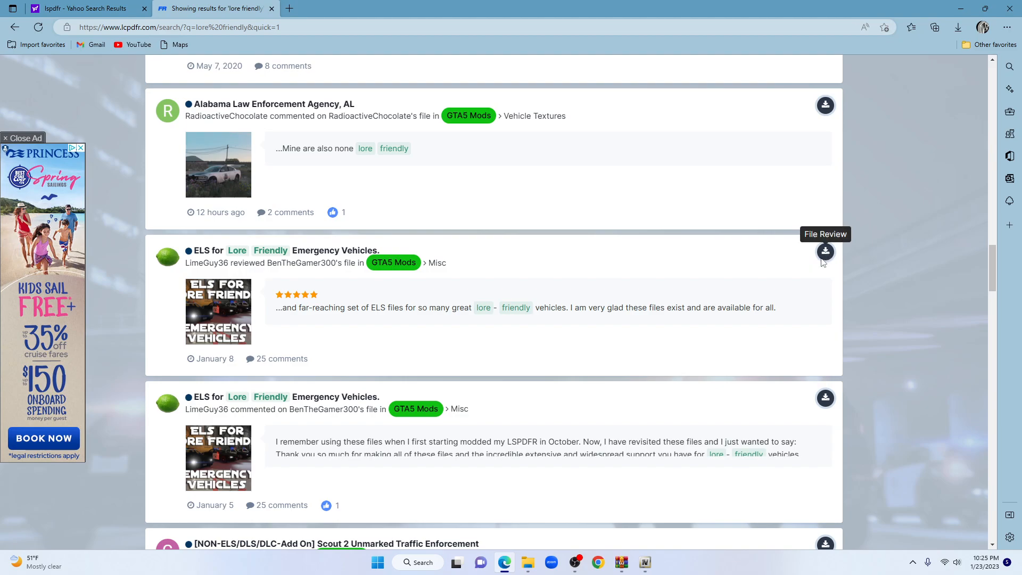
{"action": "scroll", "coordinate": [476, 354], "scroll_direction": "down", "scroll_amount": 1}
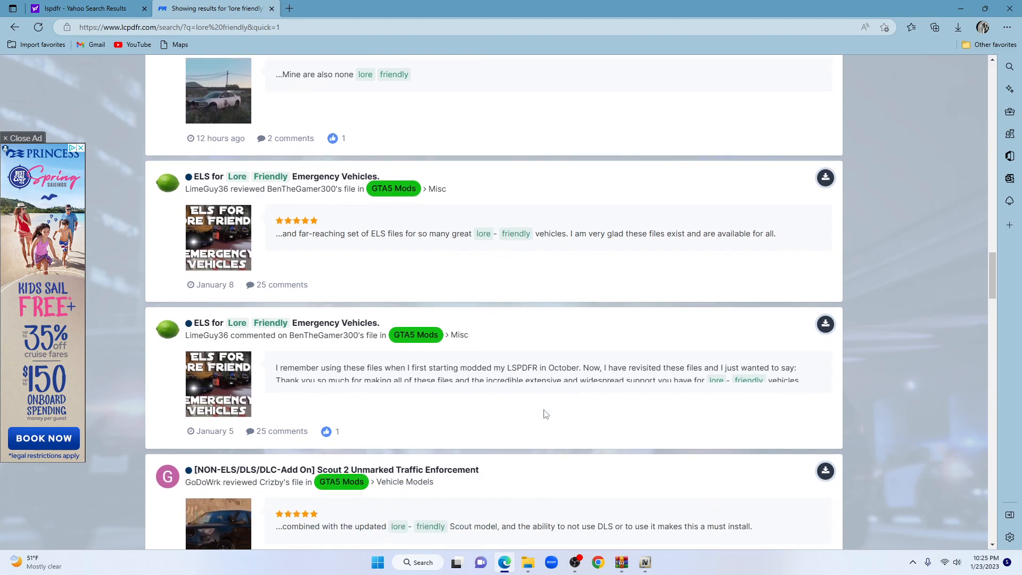
{"action": "scroll", "coordinate": [486, 403], "scroll_direction": "down", "scroll_amount": 8}
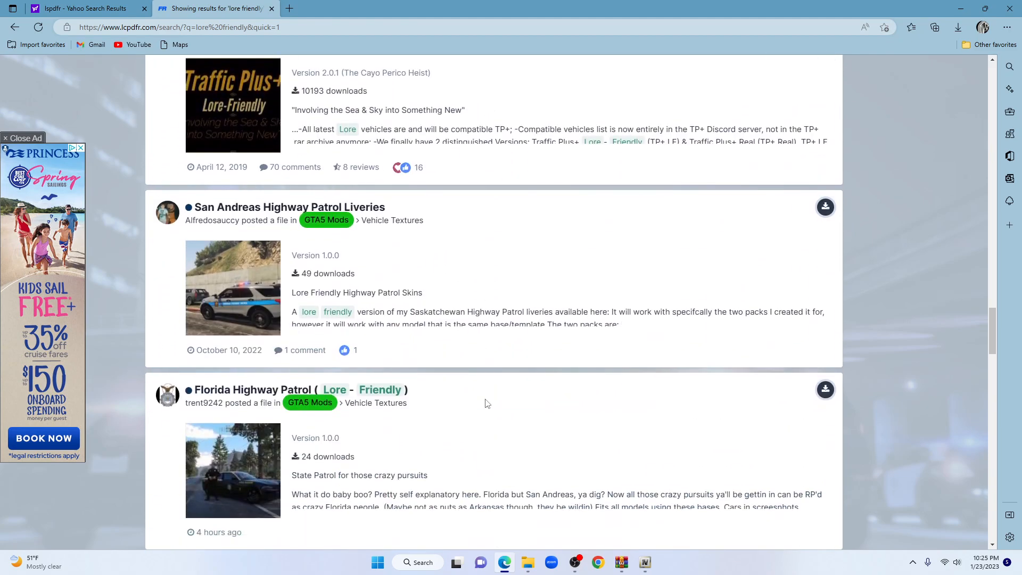
{"action": "scroll", "coordinate": [486, 403], "scroll_direction": "down", "scroll_amount": 1}
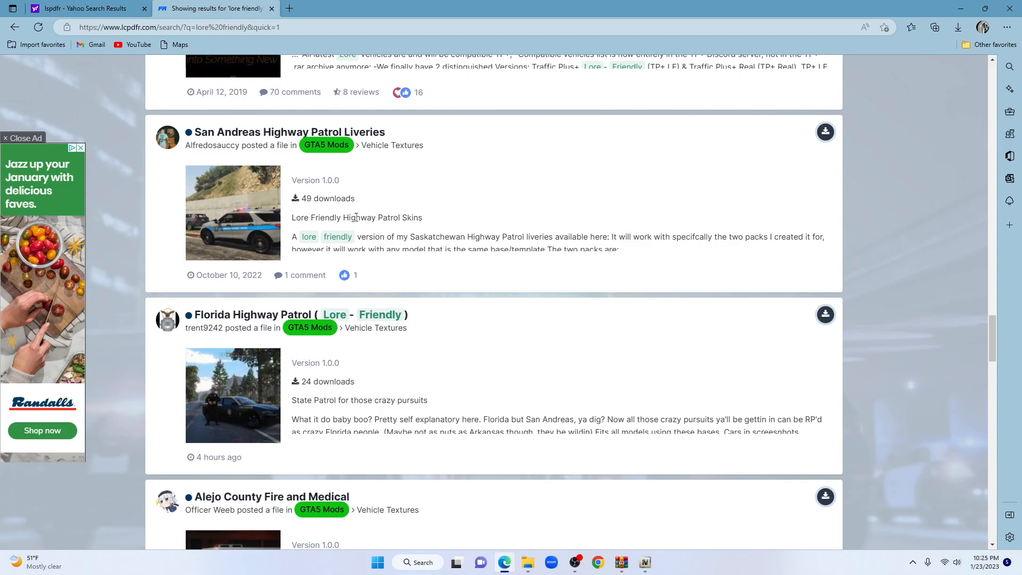
- Open the San Andreas Highway Patrol Liveries file page from the search results and minimize the browser
{"action": "left_click", "coordinate": [258, 133]}
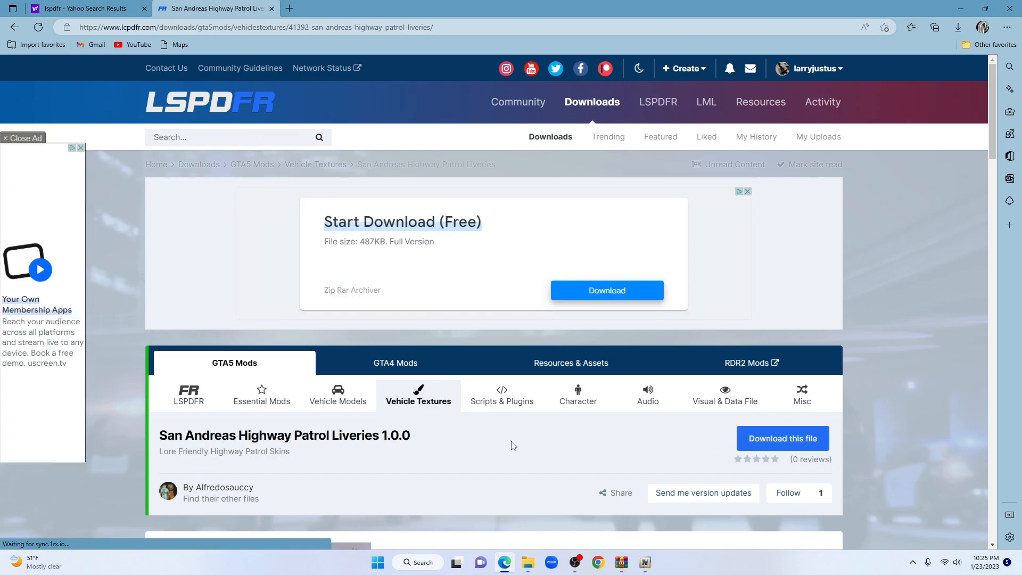
{"action": "left_click", "coordinate": [961, 10]}
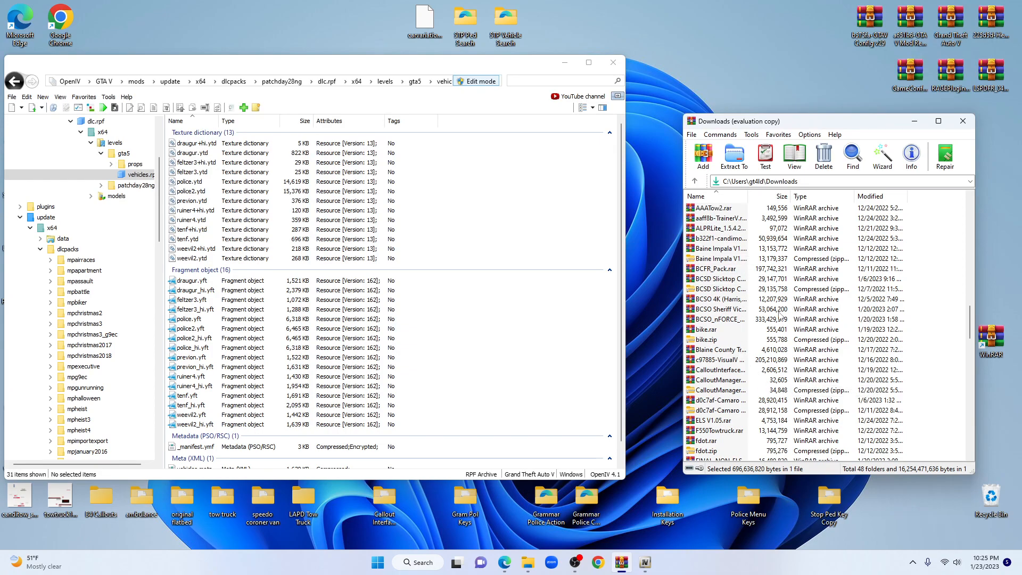
- Open the HoustonpoliceCarperinoCVPI.rar archive from the Downloads folder in WinRAR
{"action": "scroll", "coordinate": [784, 315], "scroll_direction": "down", "scroll_amount": 3}
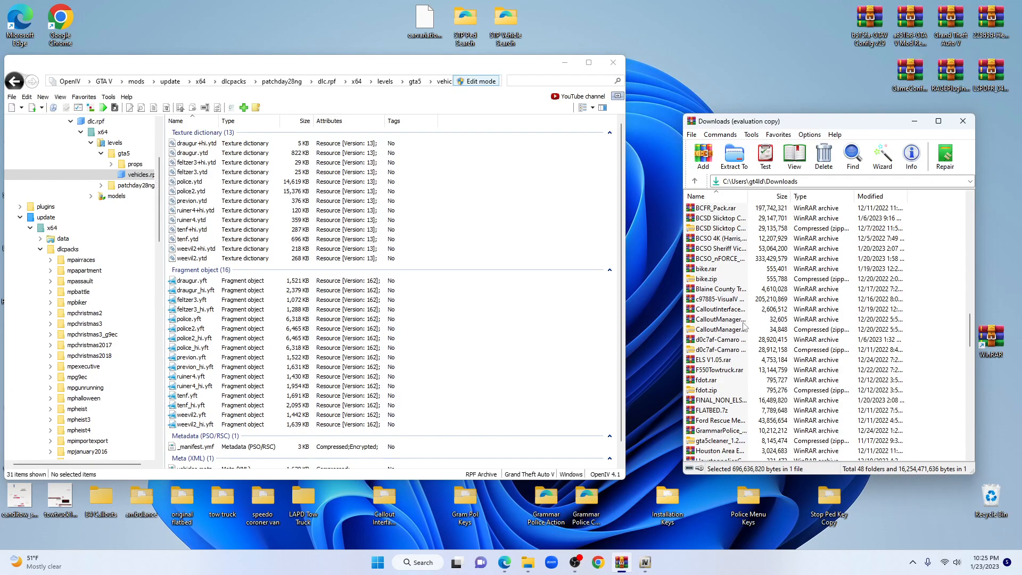
{"action": "scroll", "coordinate": [738, 298], "scroll_direction": "up", "scroll_amount": 3}
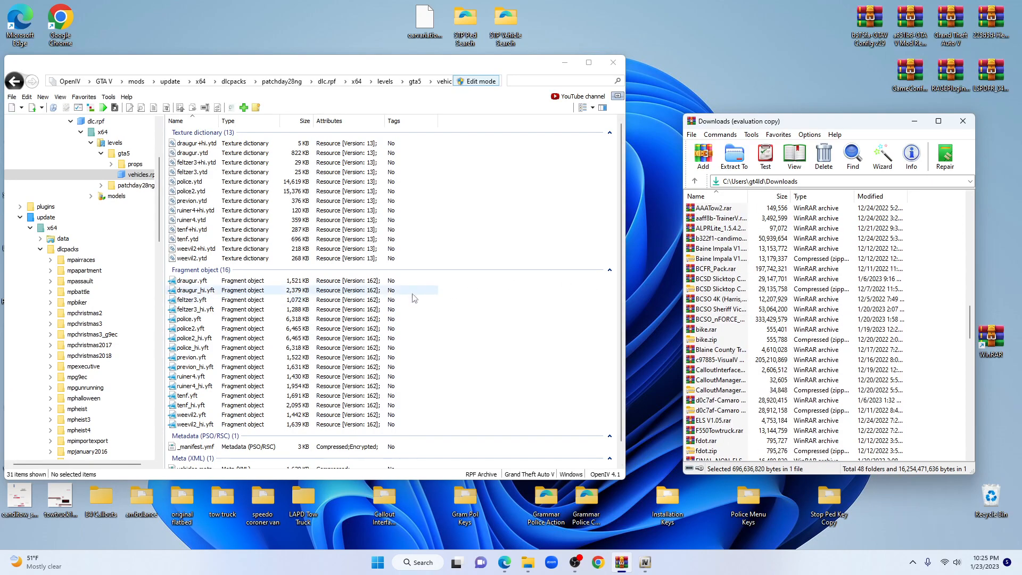
{"action": "scroll", "coordinate": [754, 263], "scroll_direction": "down", "scroll_amount": 1}
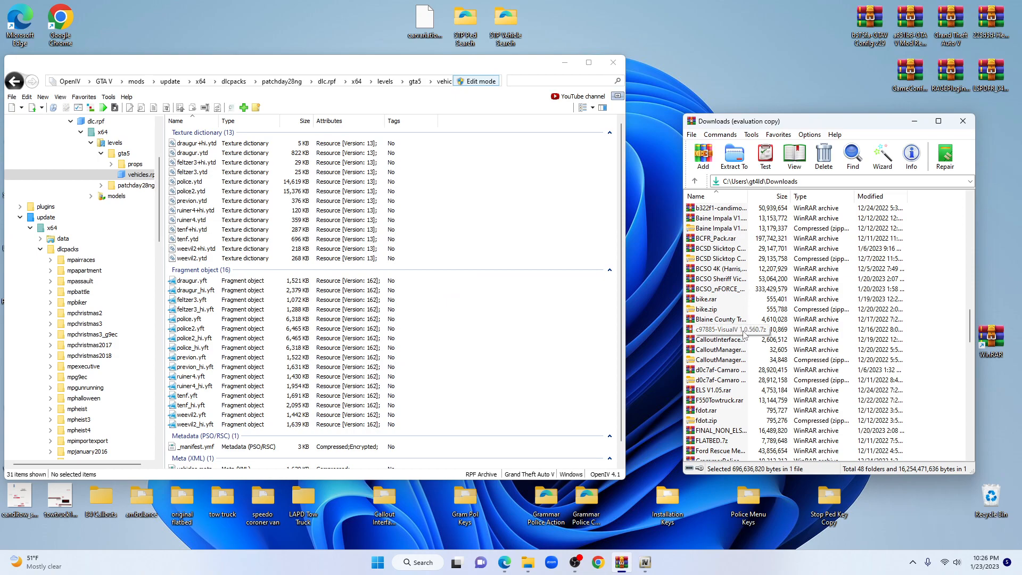
{"action": "scroll", "coordinate": [743, 333], "scroll_direction": "down", "scroll_amount": 2}
{"action": "scroll", "coordinate": [760, 342], "scroll_direction": "down", "scroll_amount": 2}
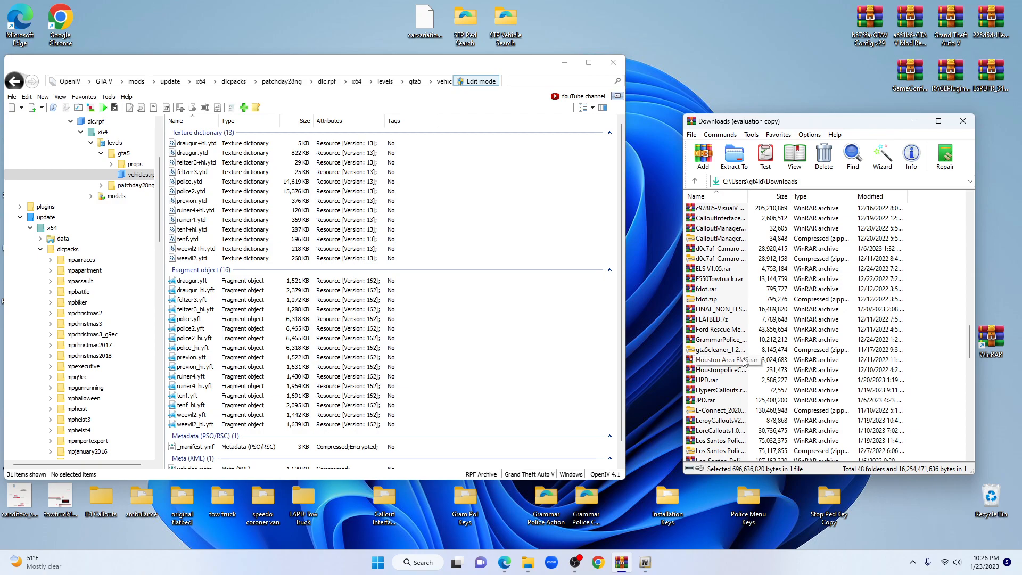
{"action": "scroll", "coordinate": [745, 362], "scroll_direction": "down", "scroll_amount": 1}
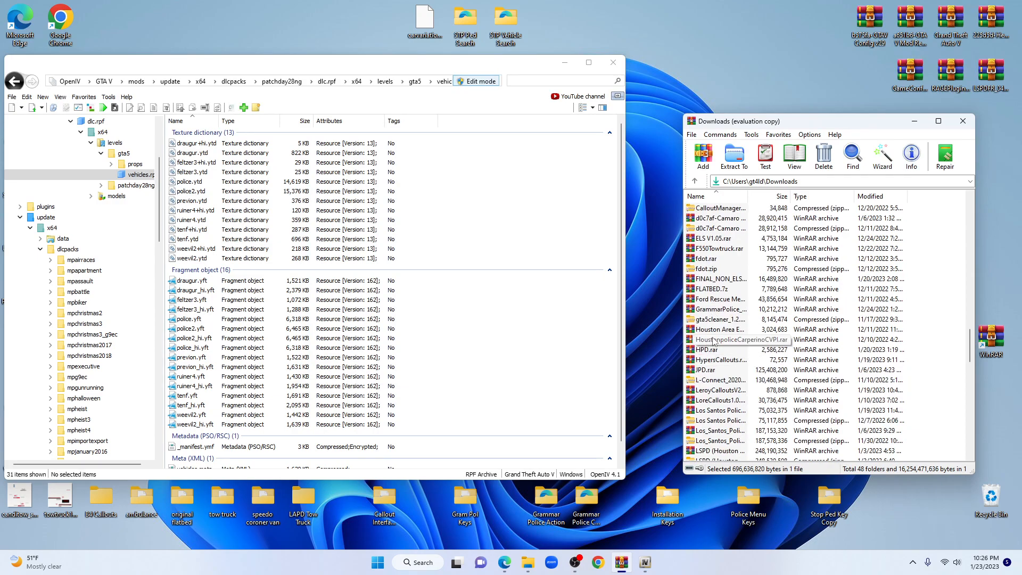
{"action": "double_click", "coordinate": [726, 342]}
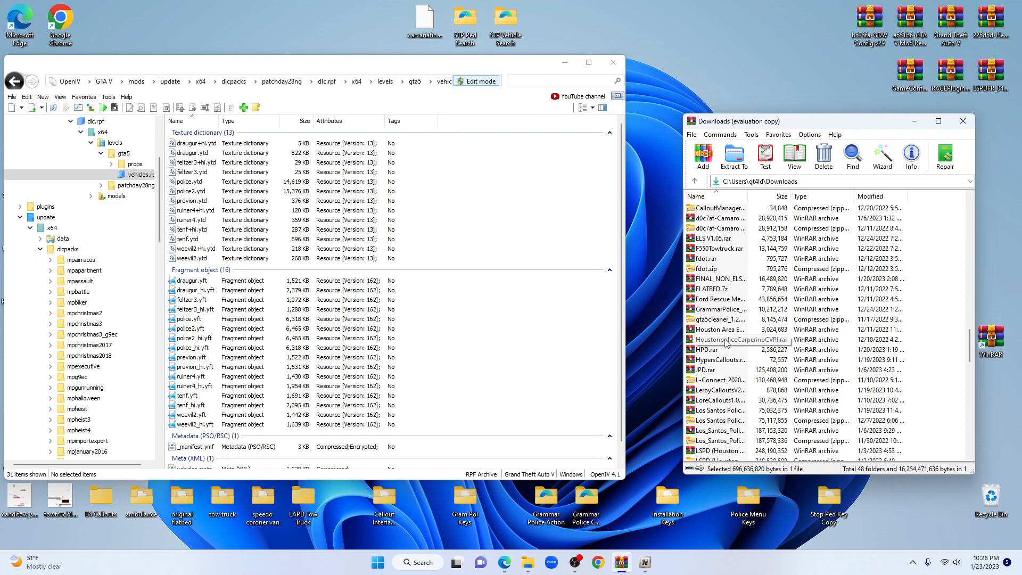
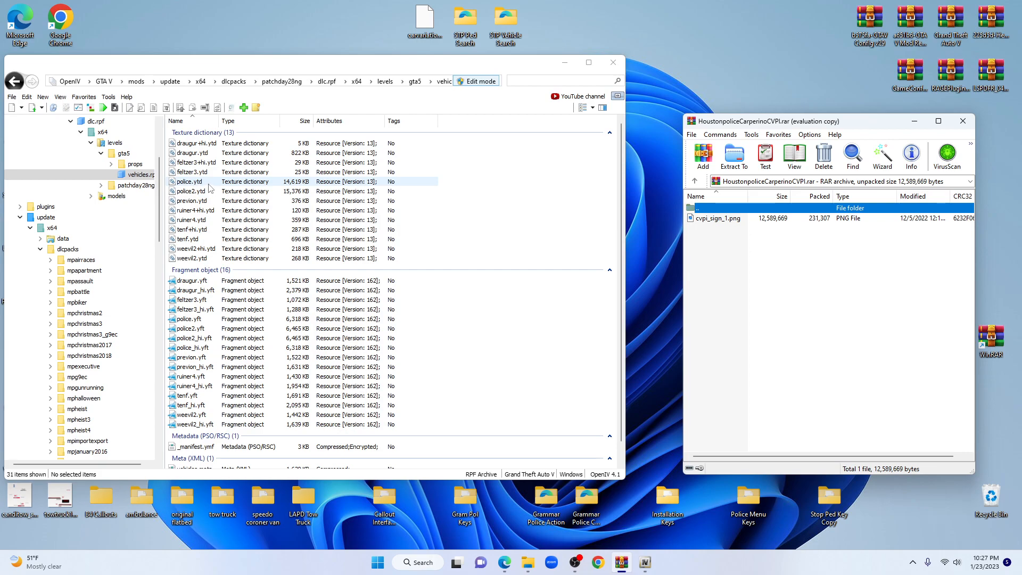
- Open police.ytd in the OpenIV texture editor and filter its textures by "sign"
{"action": "double_click", "coordinate": [191, 182]}
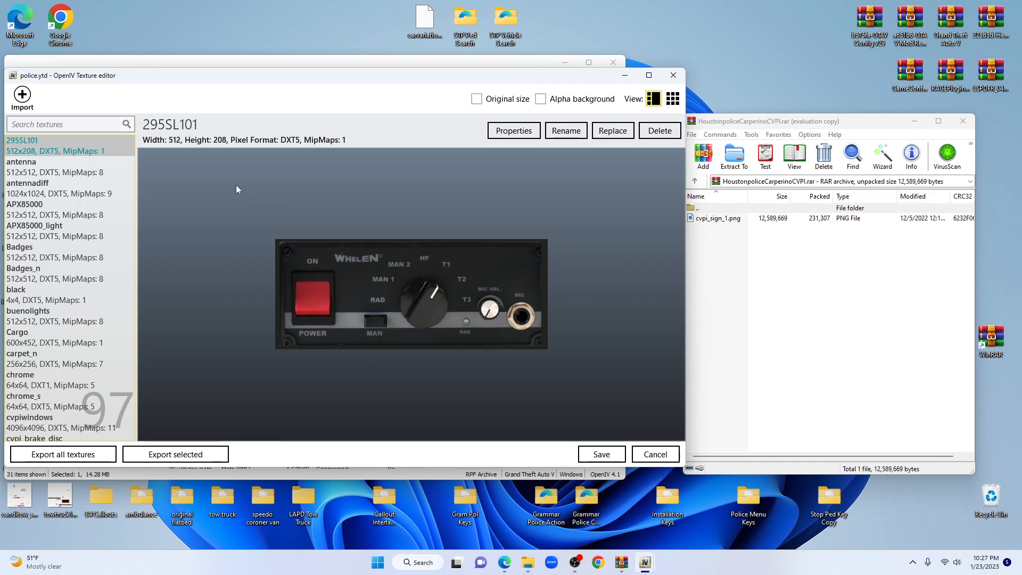
{"action": "left_click", "coordinate": [56, 124]}
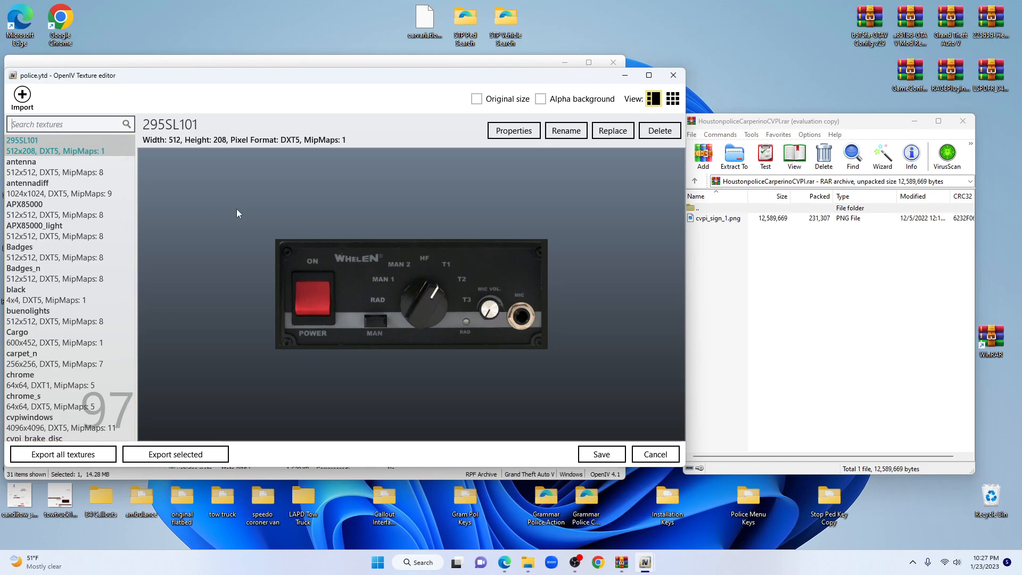
{"action": "type", "text": "si"}
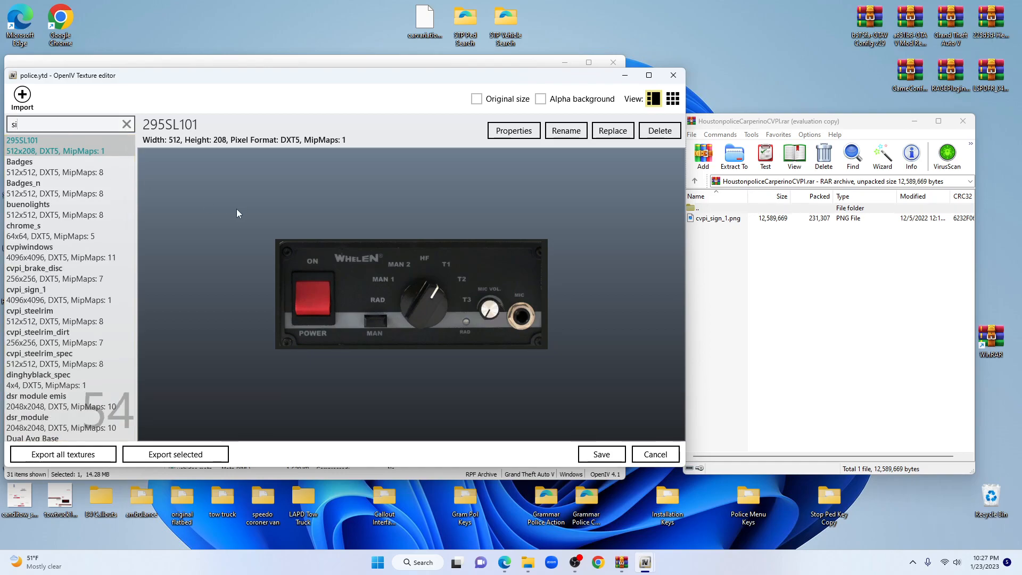
{"action": "type", "text": "gn"}
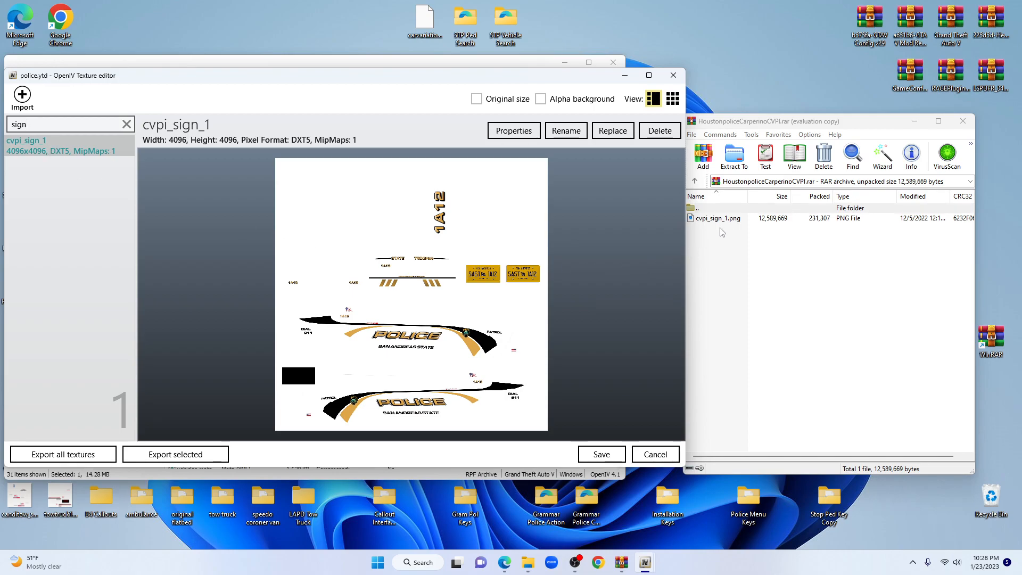
- Replace the cvpi_sign_1 texture with cvpi_sign_1.png from the archive, using automatic MipMap levels and format, and save police.ytd
{"action": "left_click_drag", "start_coordinate": [782, 121], "coordinate": [813, 123]}
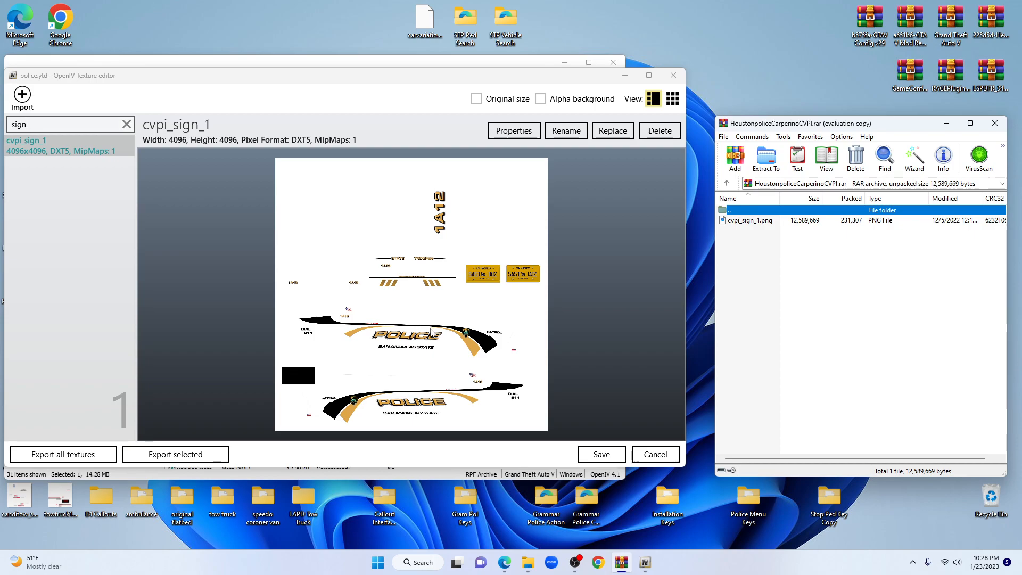
{"action": "left_click", "coordinate": [746, 224]}
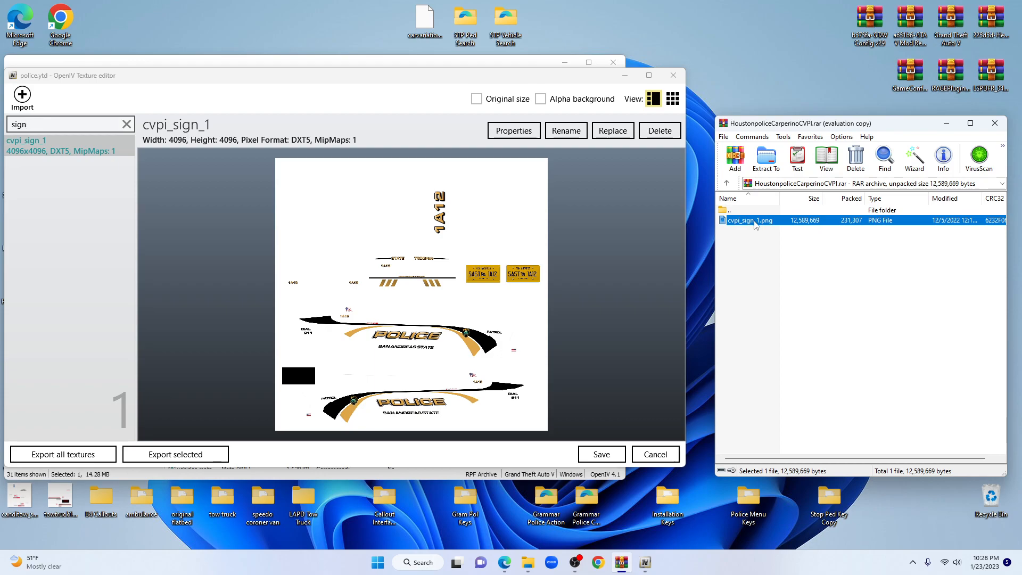
{"action": "left_click_drag", "start_coordinate": [756, 225], "coordinate": [60, 148]}
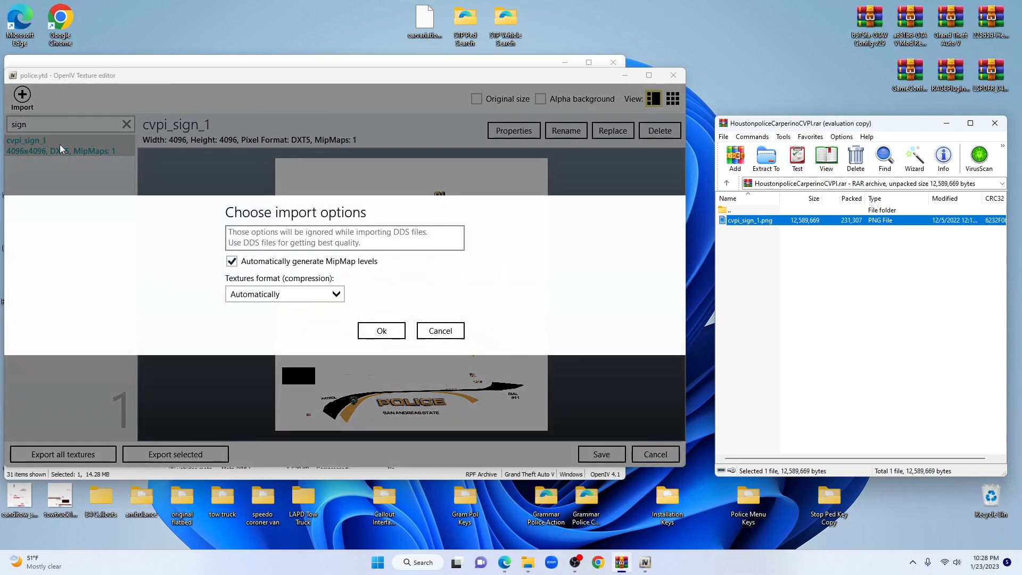
{"action": "left_click", "coordinate": [381, 331]}
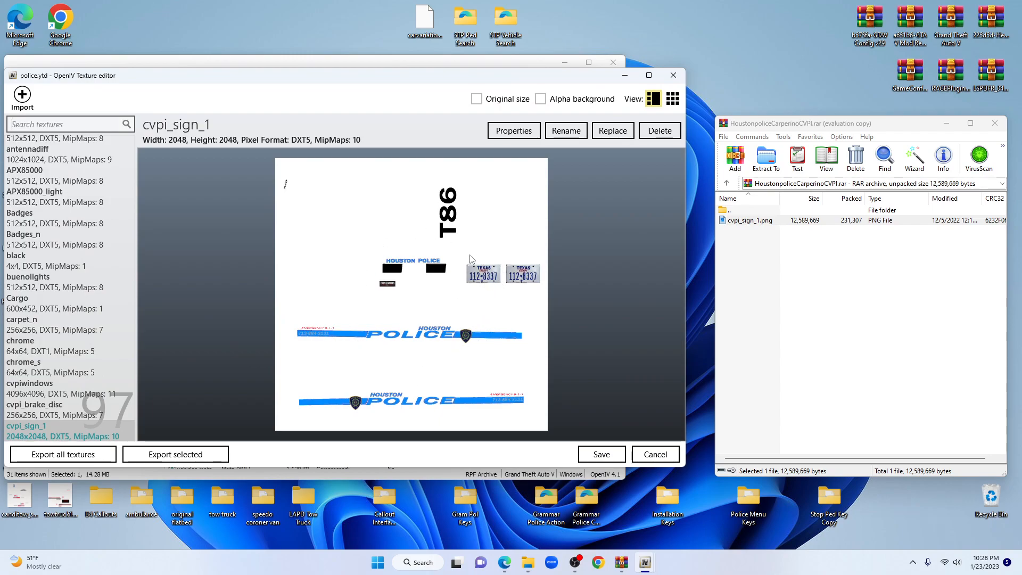
{"action": "left_click", "coordinate": [585, 454]}
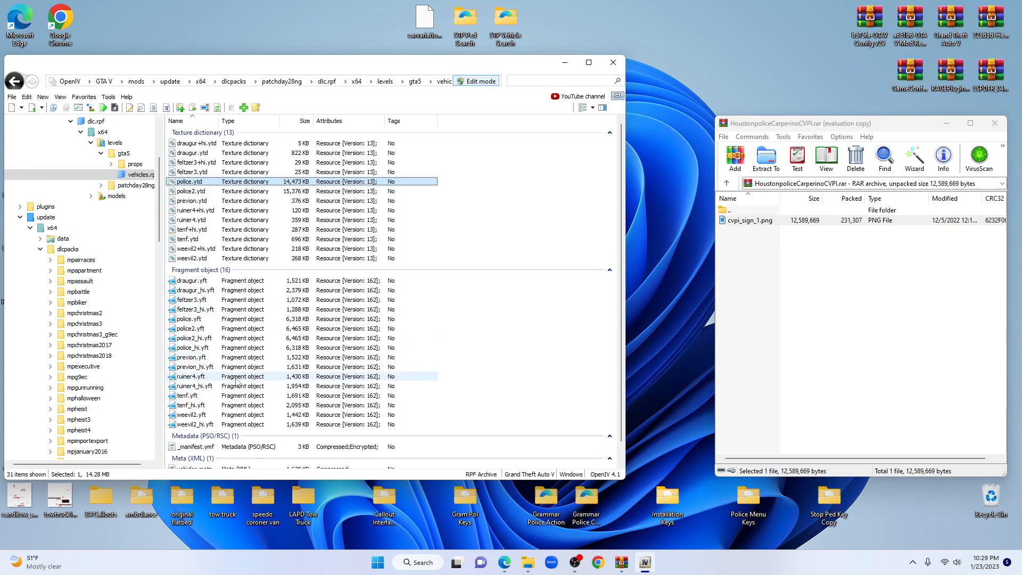
- Preview police.yft in the model viewer, inspect the new livery on the car from several angles, and close the viewer
{"action": "left_click", "coordinate": [190, 319]}
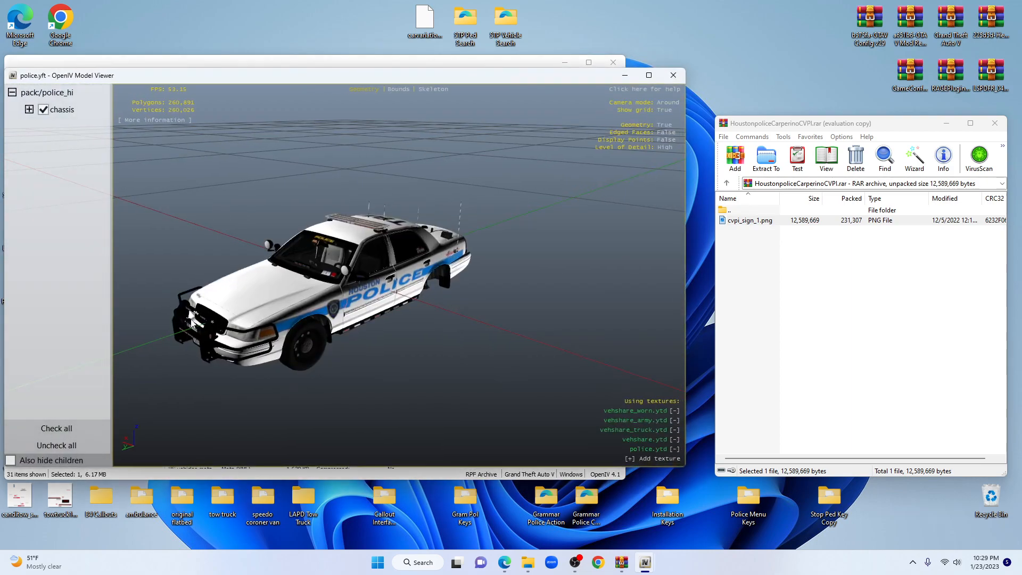
{"action": "left_click_drag", "start_coordinate": [405, 392], "coordinate": [354, 272]}
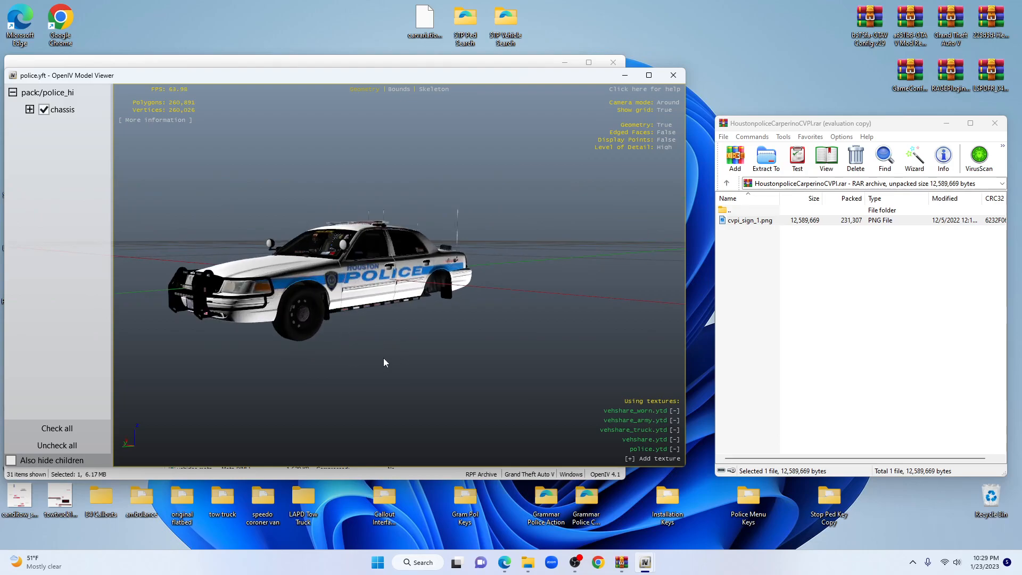
{"action": "scroll", "coordinate": [386, 363], "scroll_direction": "up", "scroll_amount": 2}
{"action": "left_click_drag", "start_coordinate": [422, 349], "coordinate": [253, 299]}
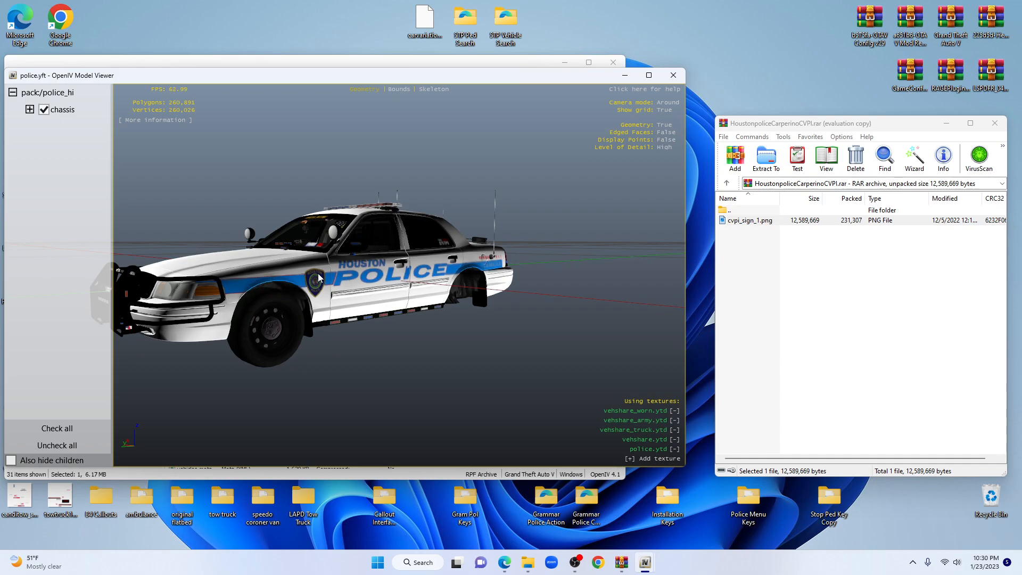
{"action": "left_click_drag", "start_coordinate": [497, 385], "coordinate": [431, 319]}
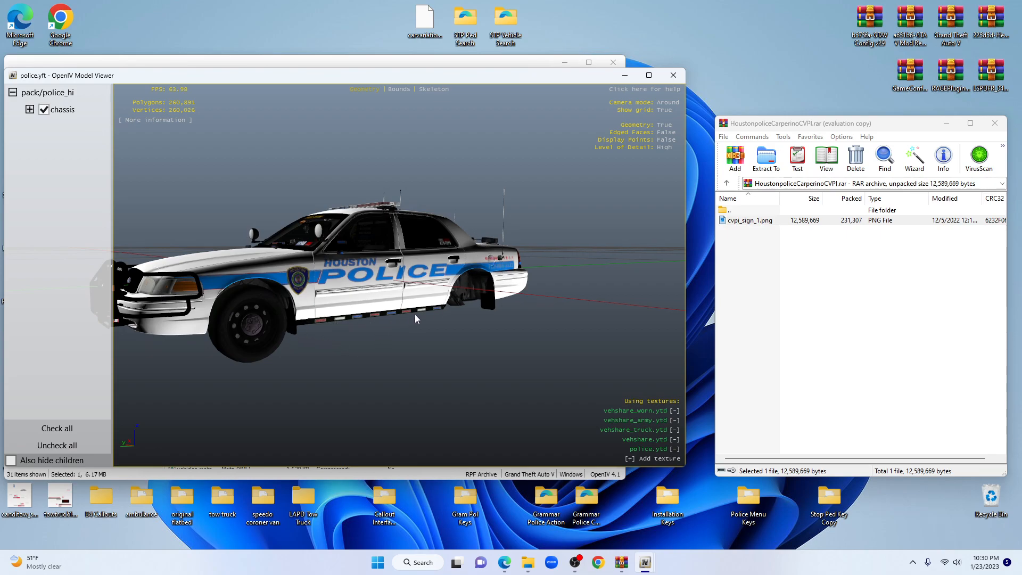
{"action": "left_click_drag", "start_coordinate": [486, 347], "coordinate": [279, 356]}
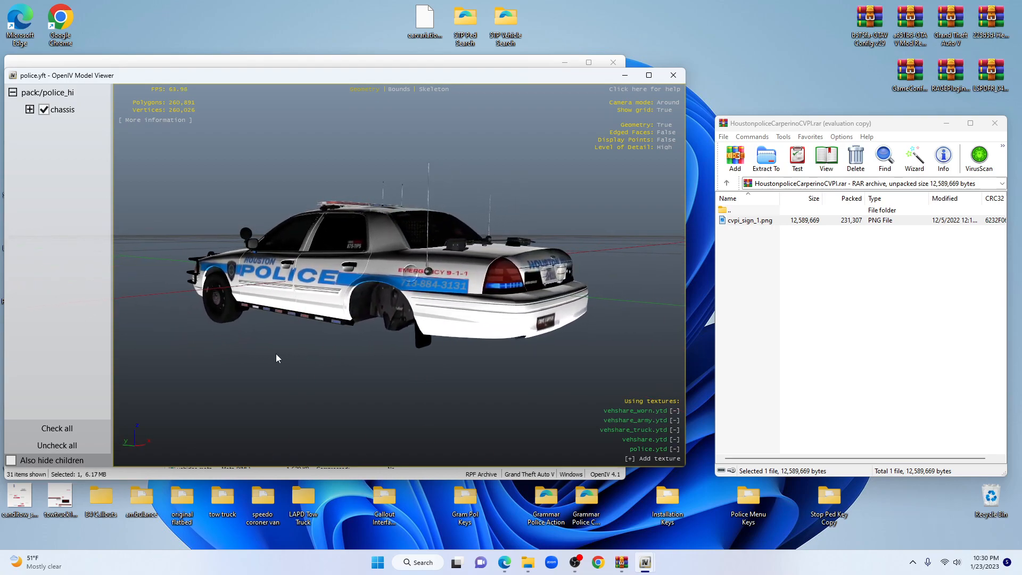
{"action": "left_click_drag", "start_coordinate": [412, 373], "coordinate": [495, 375]}
{"action": "scroll", "coordinate": [504, 342], "scroll_direction": "up", "scroll_amount": 3}
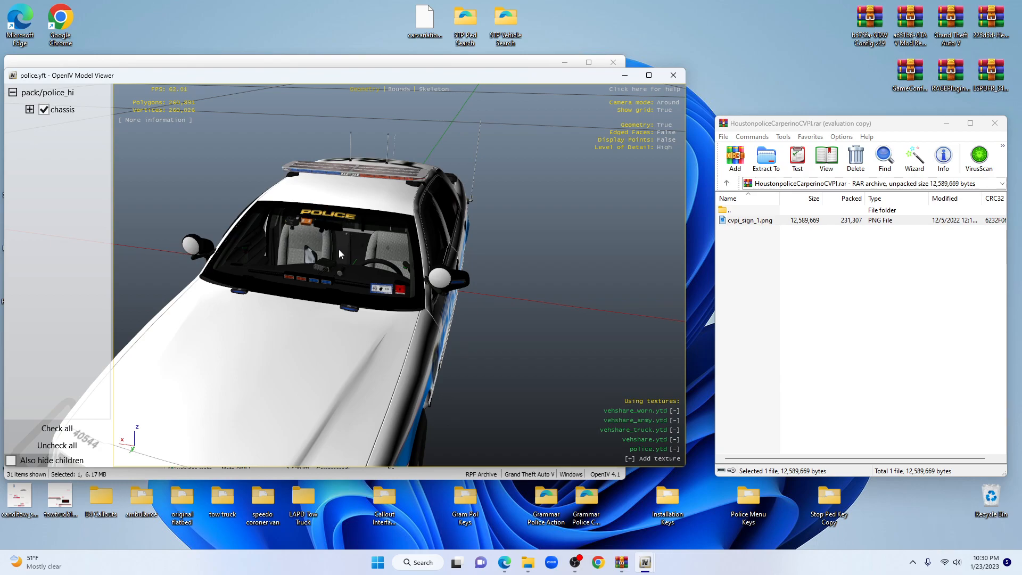
{"action": "scroll", "coordinate": [536, 357], "scroll_direction": "down", "scroll_amount": 5}
{"action": "left_click_drag", "start_coordinate": [525, 357], "coordinate": [473, 328]}
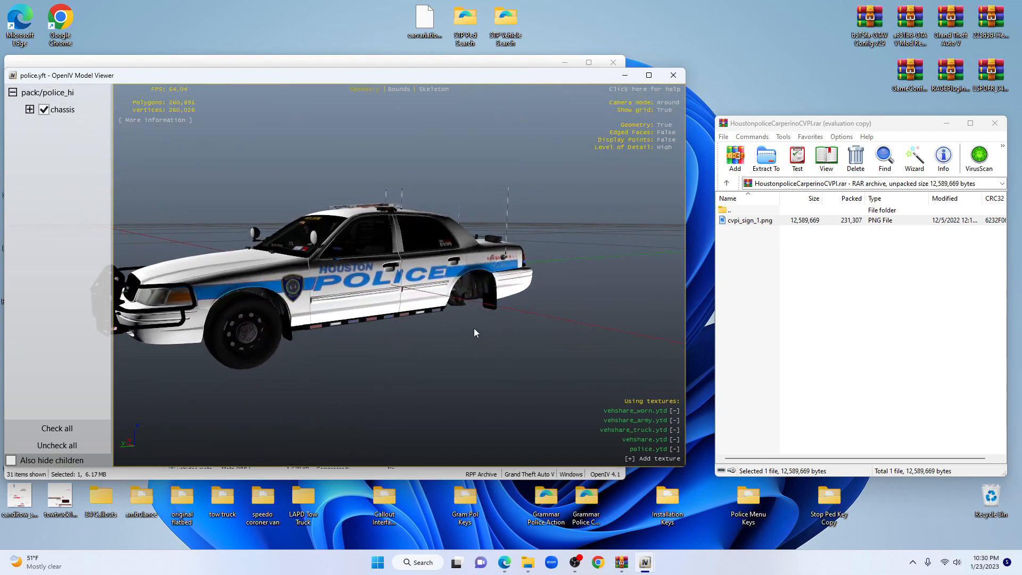
{"action": "left_click_drag", "start_coordinate": [481, 364], "coordinate": [420, 375]}
{"action": "left_click_drag", "start_coordinate": [485, 343], "coordinate": [309, 363]}
{"action": "left_click_drag", "start_coordinate": [538, 400], "coordinate": [408, 377]}
{"action": "left_click_drag", "start_coordinate": [517, 350], "coordinate": [564, 266]}
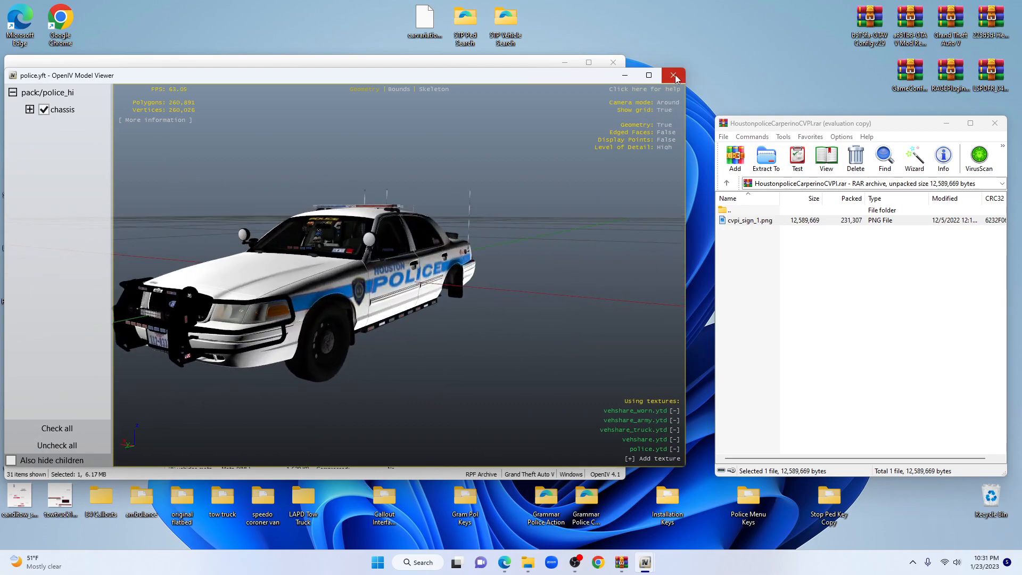
{"action": "left_click", "coordinate": [674, 76]}
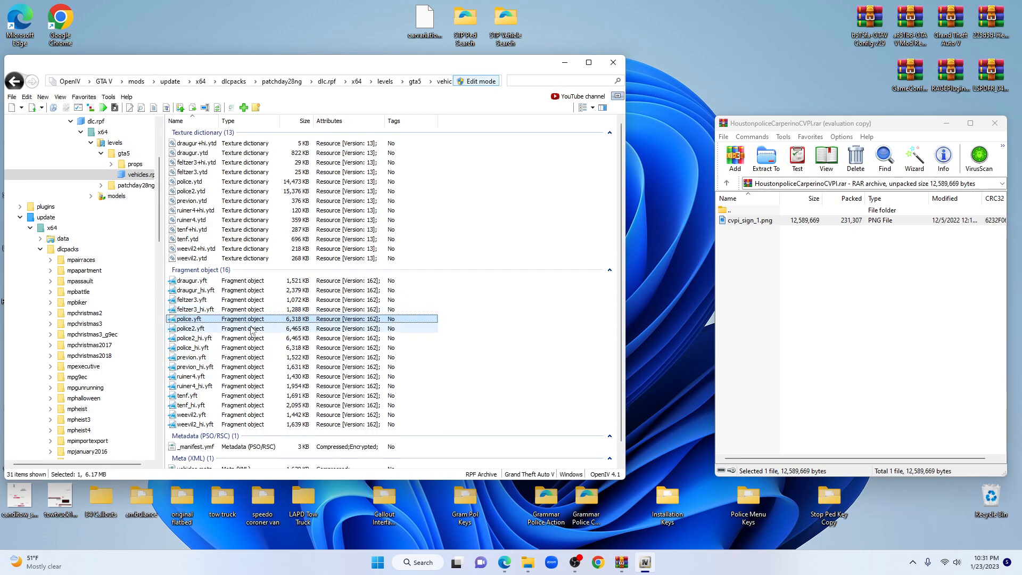
{"action": "left_click", "coordinate": [14, 81]}
{"action": "left_click", "coordinate": [33, 81]}
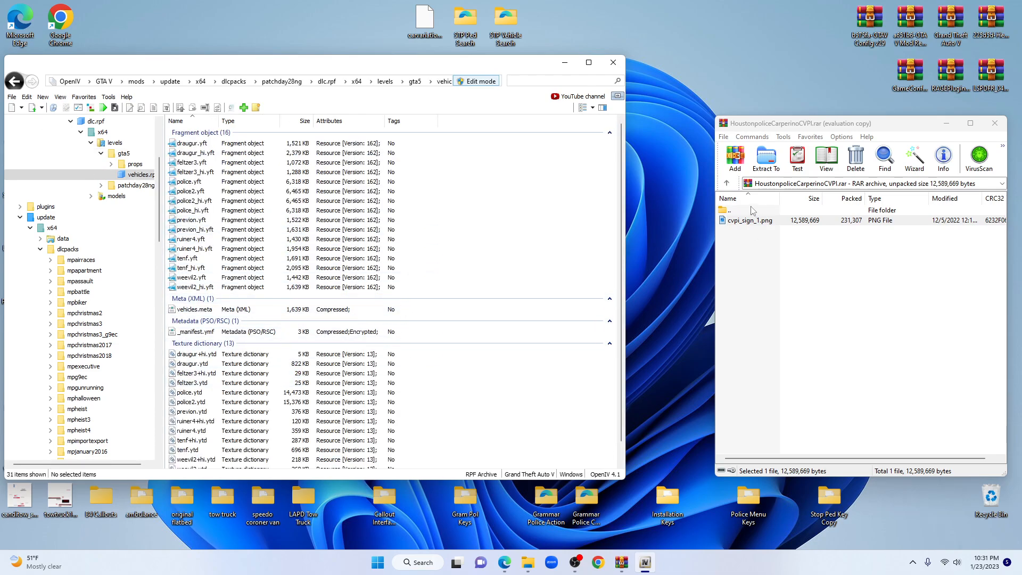
- Return to the Downloads folder in WinRAR and open the FINAL_NON_ELS folder inside FINAL_NON_ELS.rar
{"action": "left_click", "coordinate": [726, 184]}
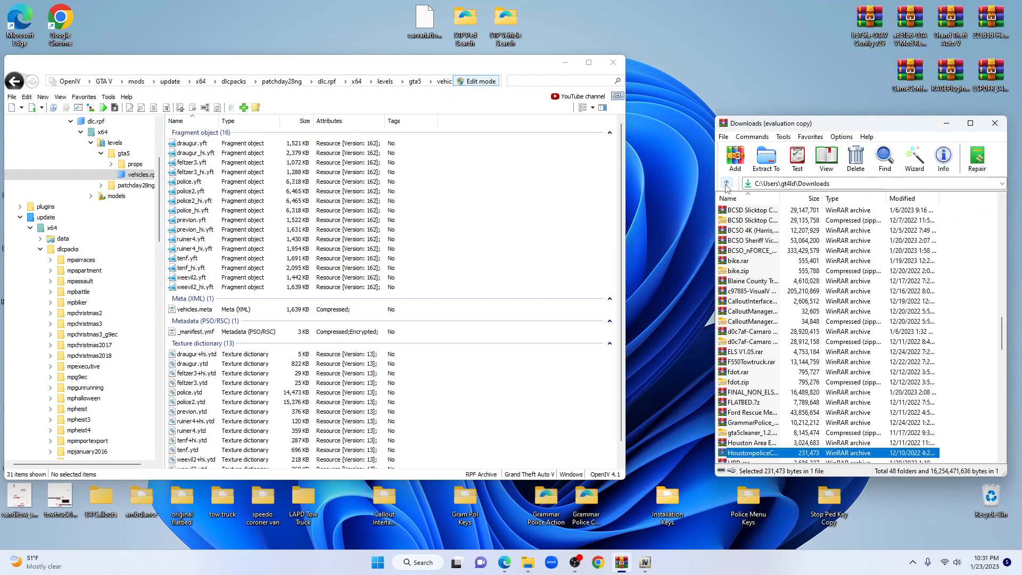
{"action": "double_click", "coordinate": [752, 394]}
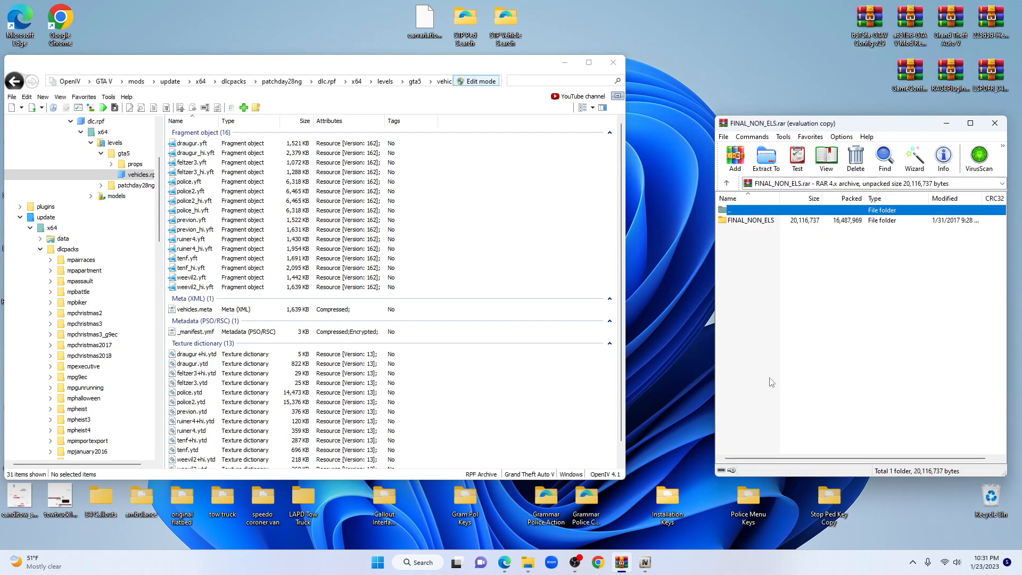
{"action": "double_click", "coordinate": [752, 220]}
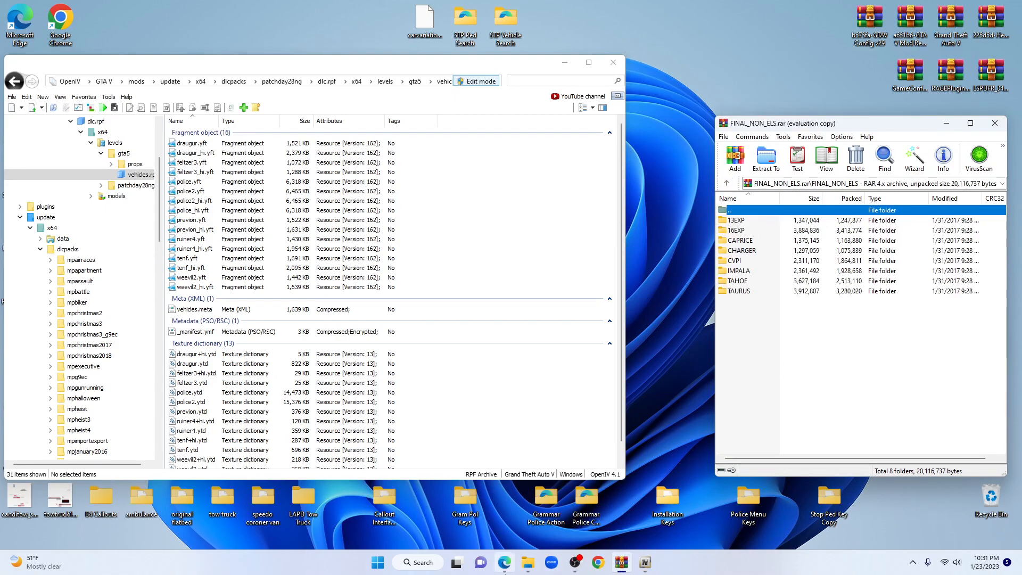
- Switch back to Microsoft Edge and search for "tahoe" within the San Andreas Highway Patrol Liveries file
{"action": "left_click", "coordinate": [504, 564]}
{"action": "scroll", "coordinate": [500, 386], "scroll_direction": "down", "scroll_amount": 4}
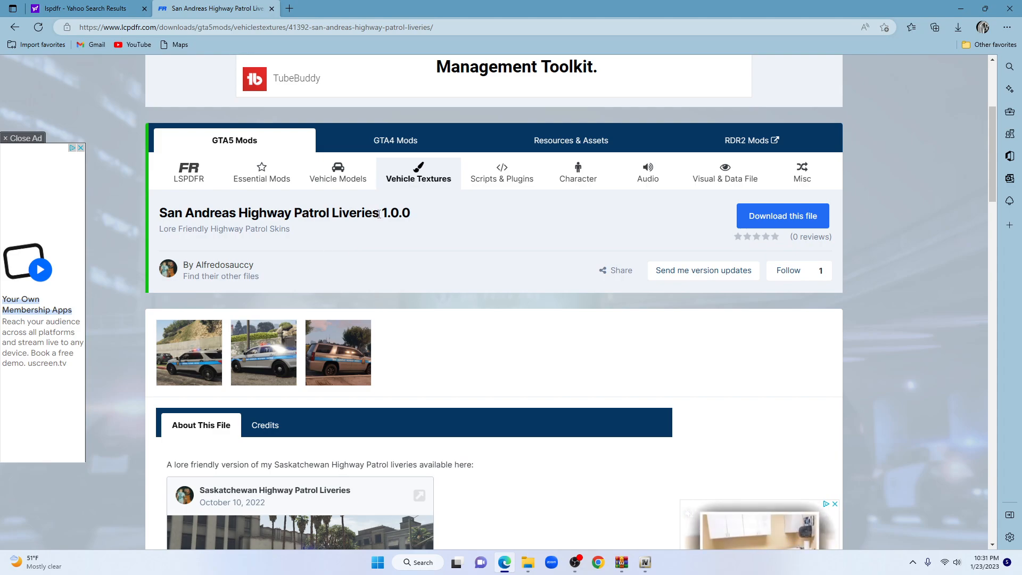
{"action": "scroll", "coordinate": [254, 146], "scroll_direction": "up", "scroll_amount": 4}
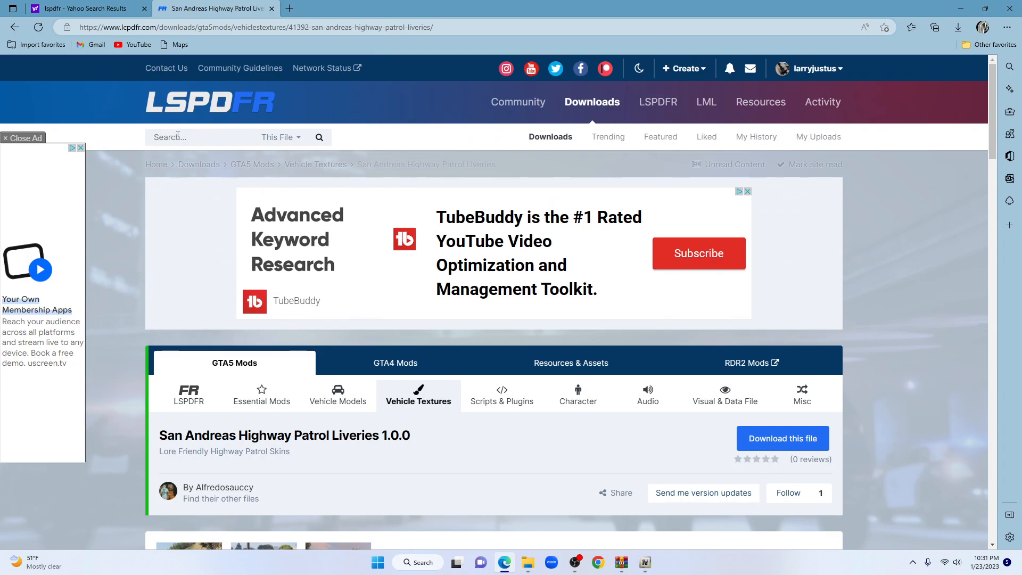
{"action": "type", "text": "tahoe"}
{"action": "key", "text": "Return"}
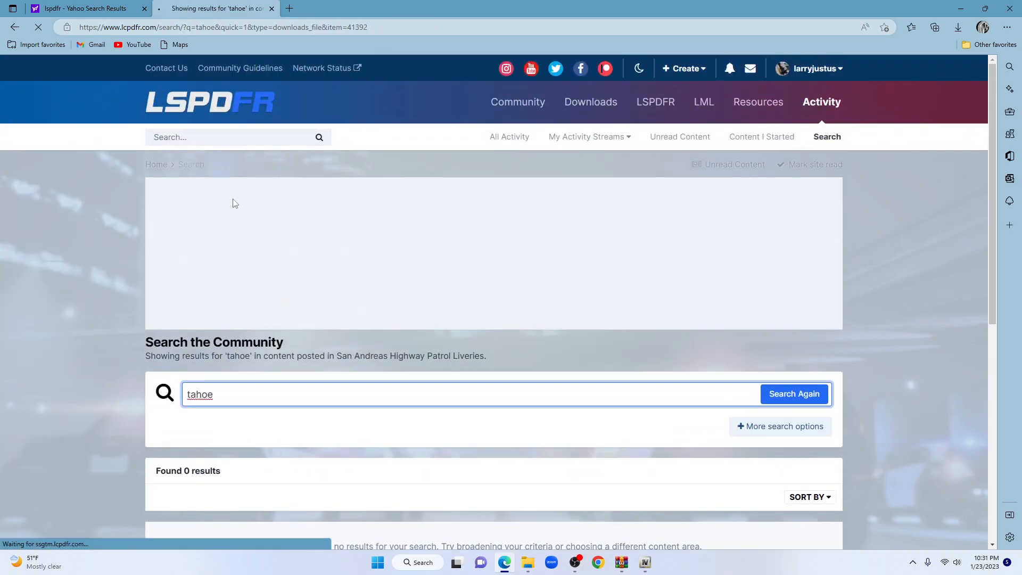
- Search the whole LCPDFR.com site, with the scope set to everywhere, for "los santos tahoe"
{"action": "left_click", "coordinate": [230, 133]}
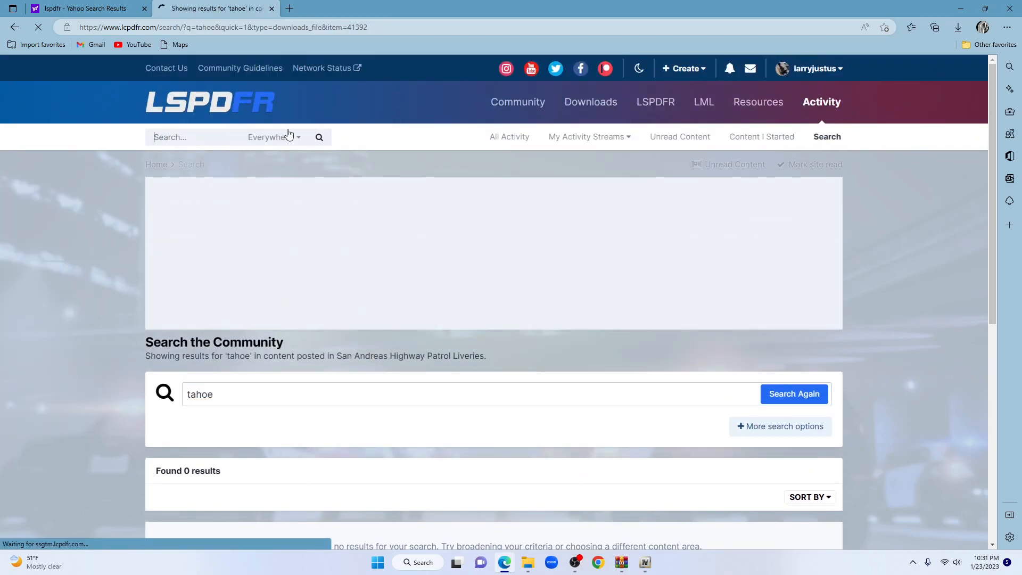
{"action": "left_click", "coordinate": [319, 139]}
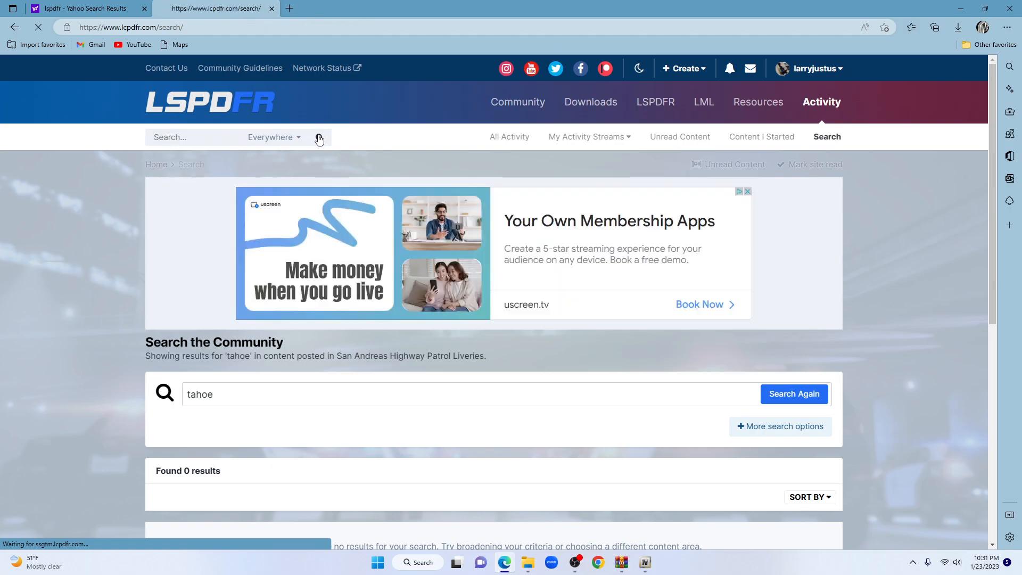
{"action": "scroll", "coordinate": [312, 280], "scroll_direction": "down", "scroll_amount": 3}
{"action": "scroll", "coordinate": [318, 253], "scroll_direction": "down", "scroll_amount": 5}
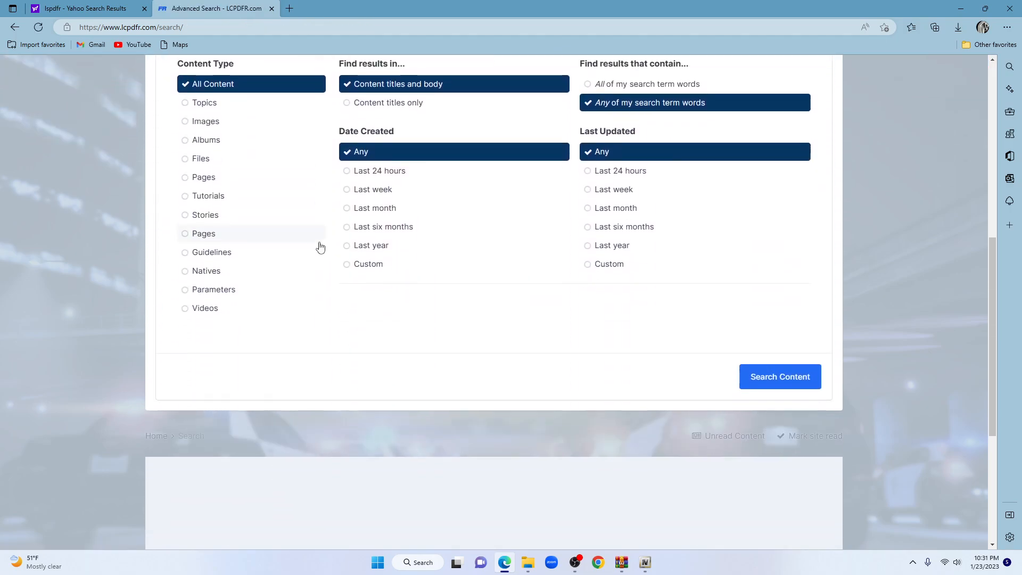
{"action": "scroll", "coordinate": [319, 245], "scroll_direction": "up", "scroll_amount": 8}
{"action": "left_click", "coordinate": [209, 139]}
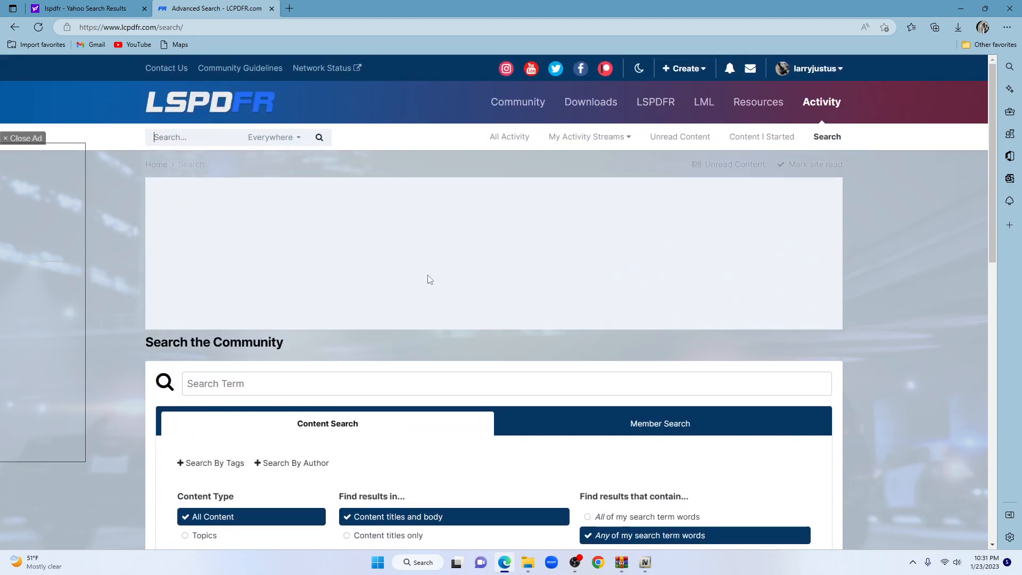
{"action": "type", "text": "los san"}
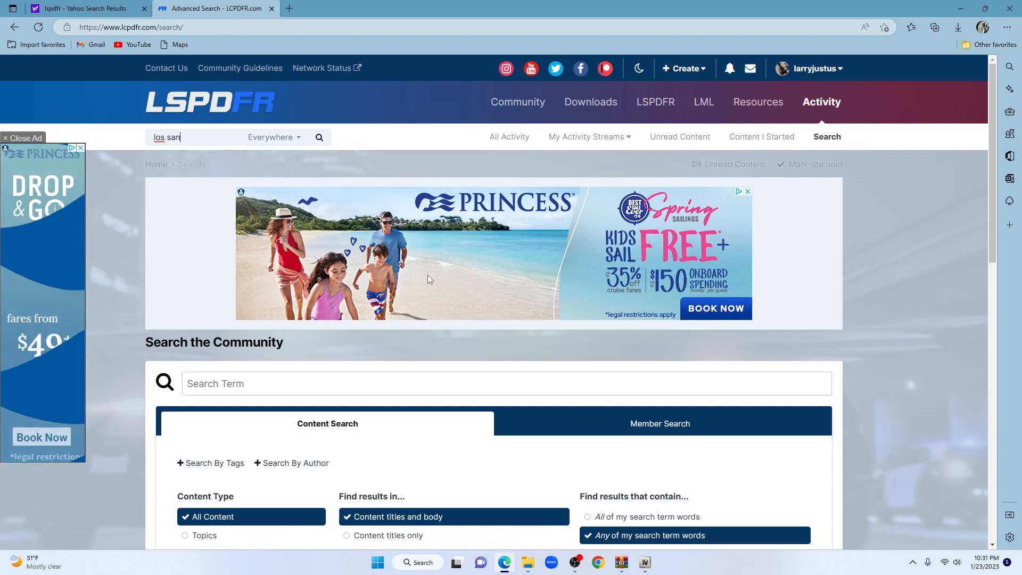
{"action": "type", "text": "tos"}
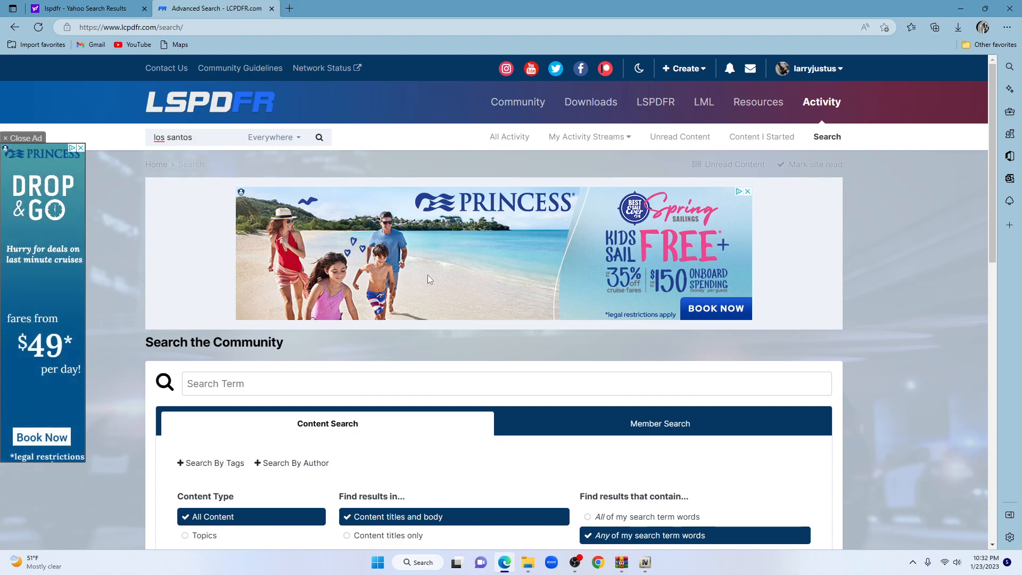
{"action": "type", "text": " tahoe"}
{"action": "key", "text": "Return"}
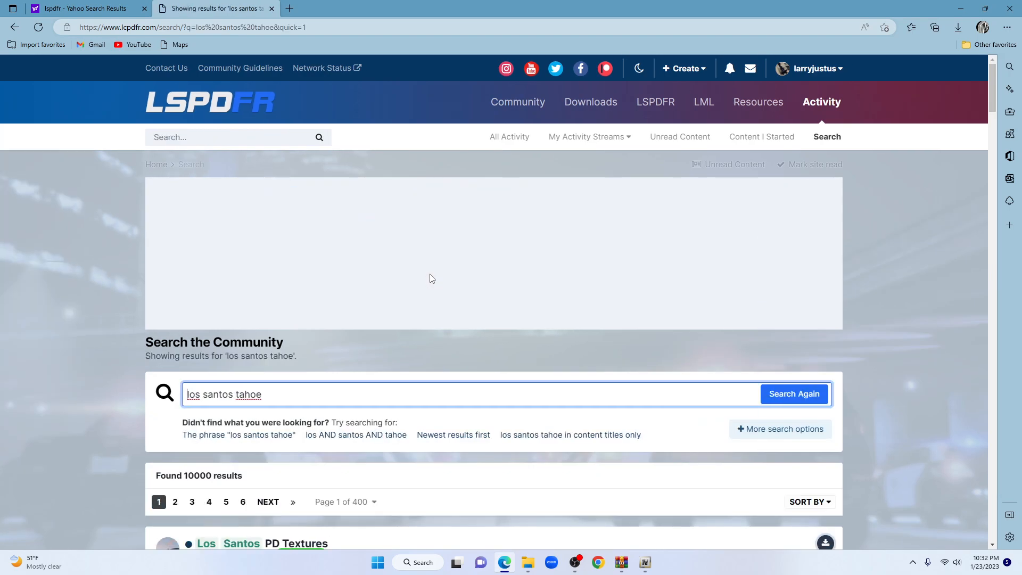
- Open the Los Santos PD Textures file from the search results and look over its Tahoe screenshot and description
{"action": "scroll", "coordinate": [430, 309], "scroll_direction": "down", "scroll_amount": 1}
{"action": "scroll", "coordinate": [430, 309], "scroll_direction": "down", "scroll_amount": 3}
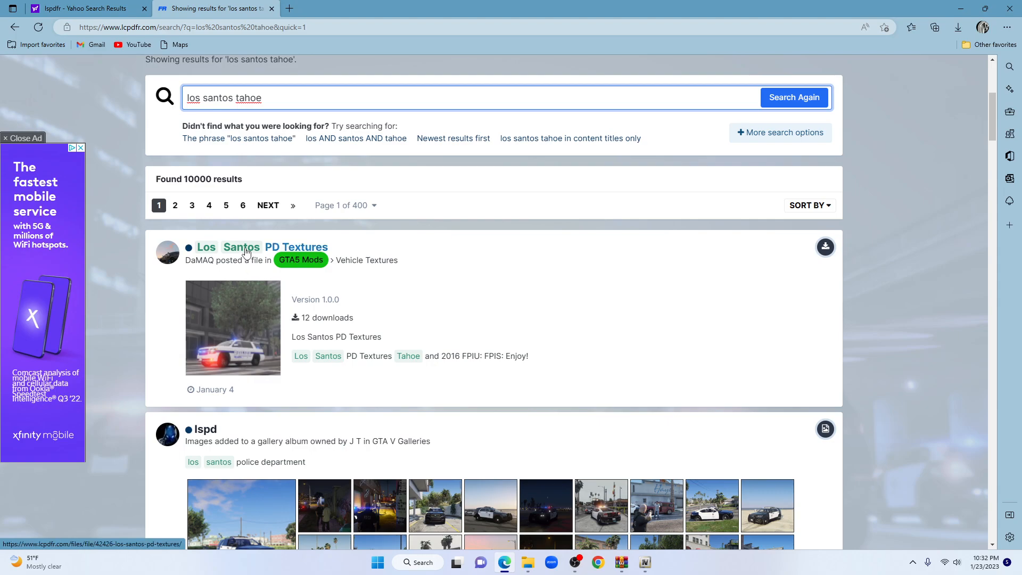
{"action": "left_click", "coordinate": [264, 341]}
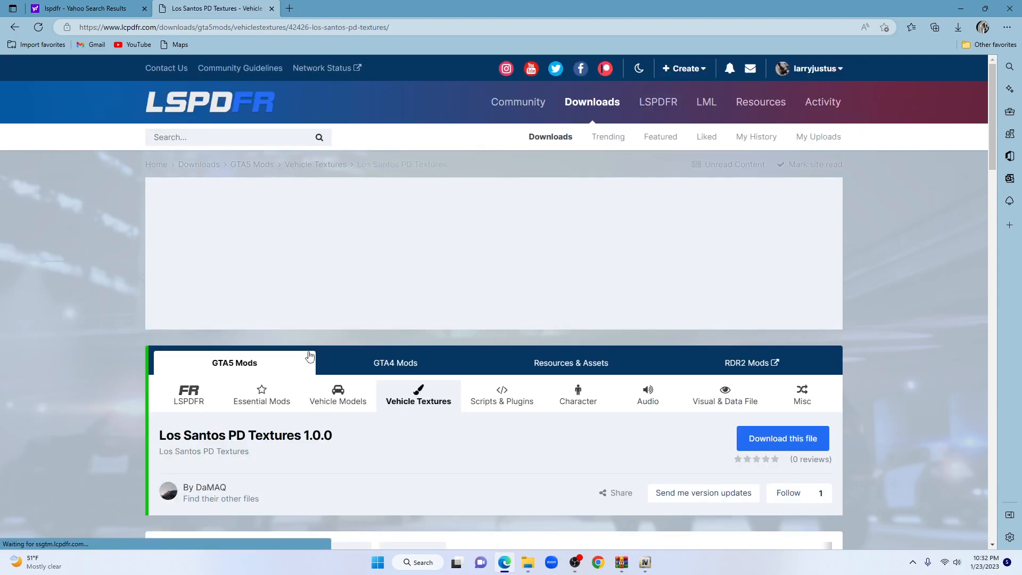
{"action": "scroll", "coordinate": [265, 362], "scroll_direction": "down", "scroll_amount": 5}
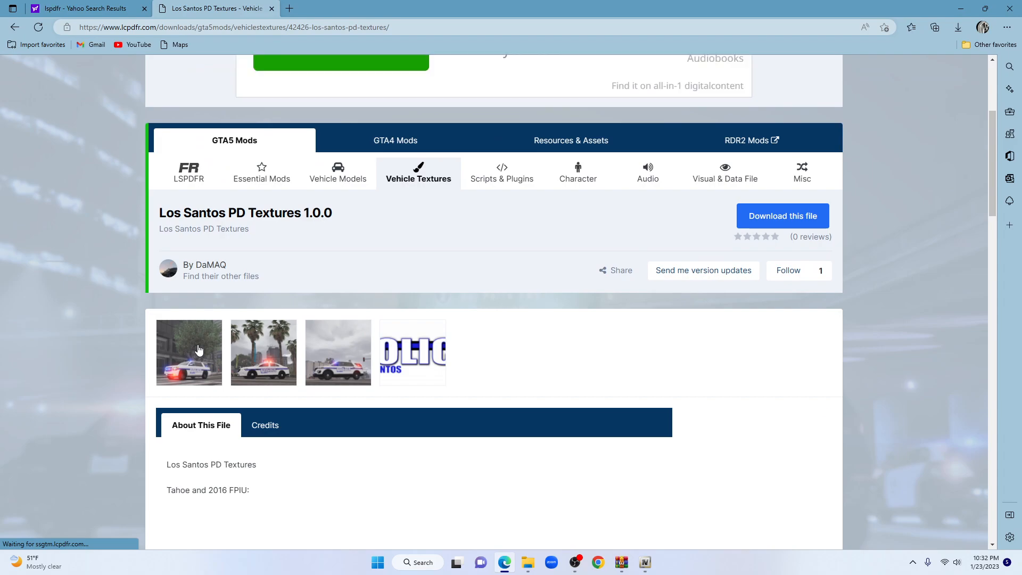
{"action": "left_click", "coordinate": [200, 350]}
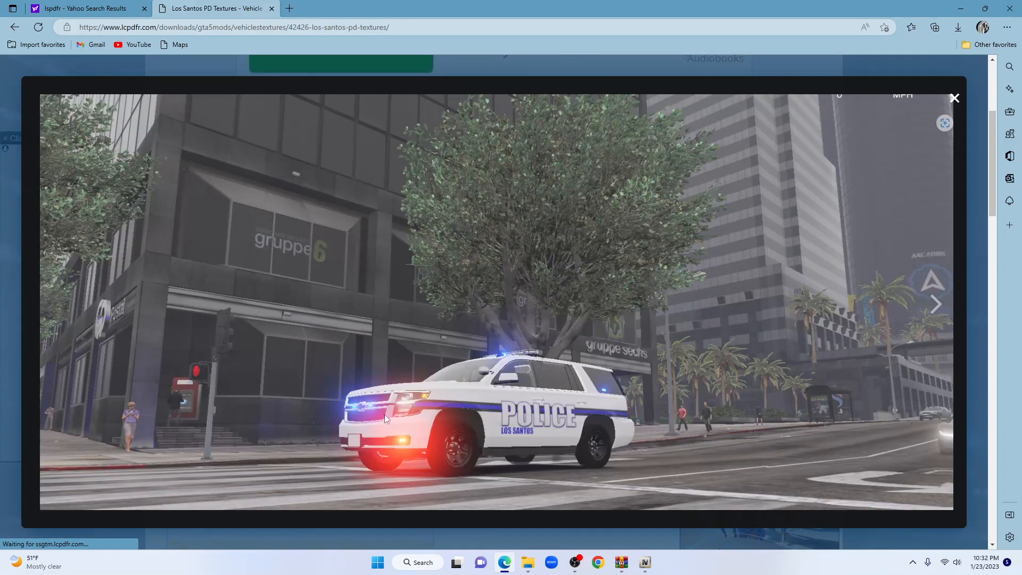
{"action": "left_click", "coordinate": [954, 97]}
{"action": "scroll", "coordinate": [441, 309], "scroll_direction": "down", "scroll_amount": 3}
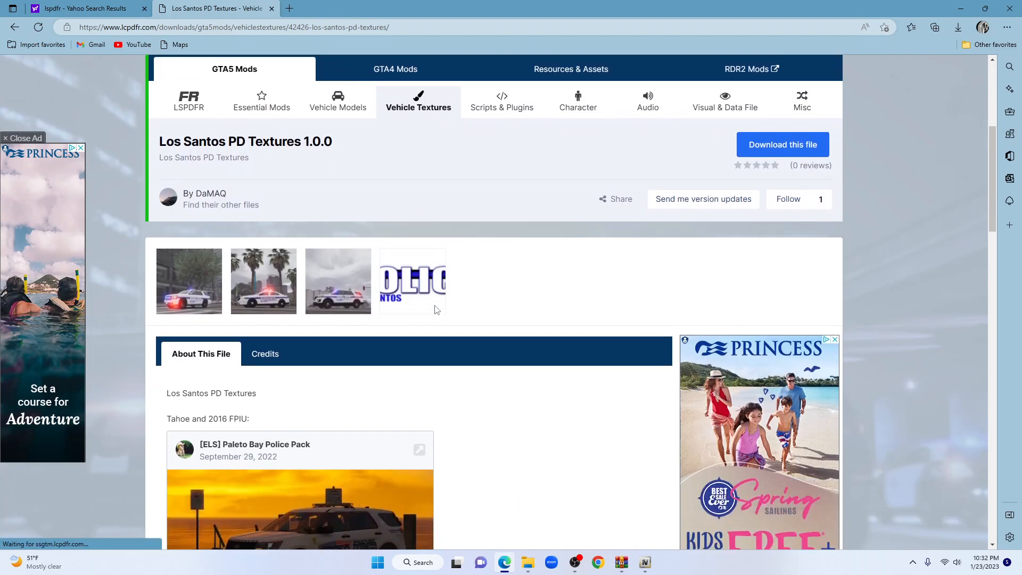
{"action": "scroll", "coordinate": [442, 308], "scroll_direction": "up", "scroll_amount": 4}
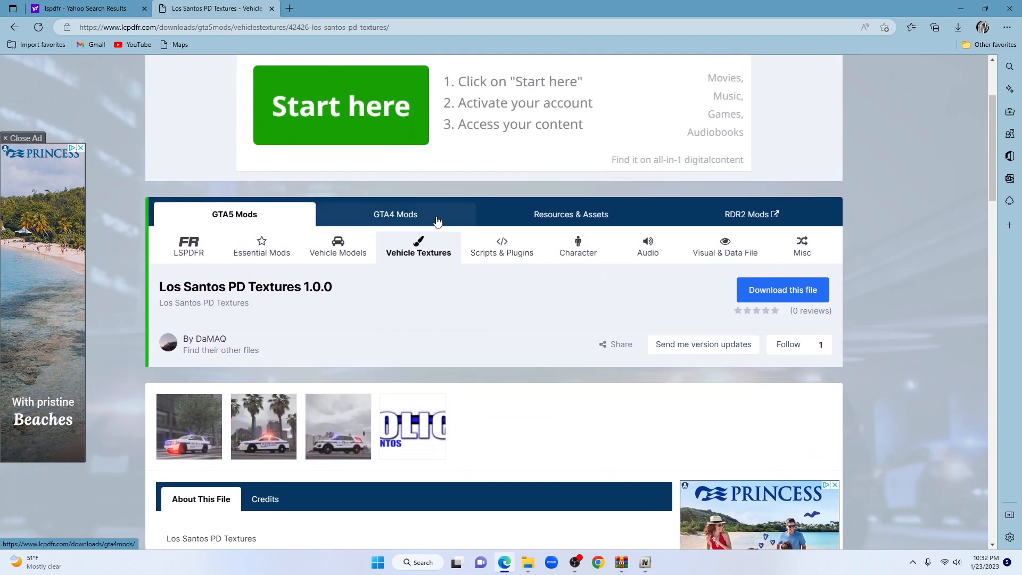
- Switch from the browser to WinRAR, open the archive's TAHOE folder, and preview the police2.yft model in OpenIV
{"action": "left_click", "coordinate": [961, 9]}
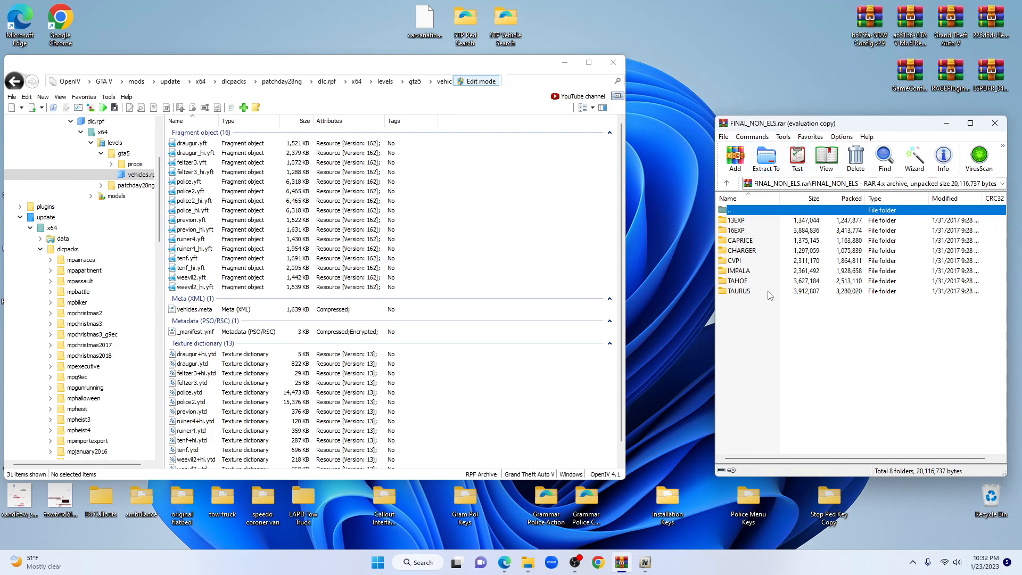
{"action": "double_click", "coordinate": [738, 281]}
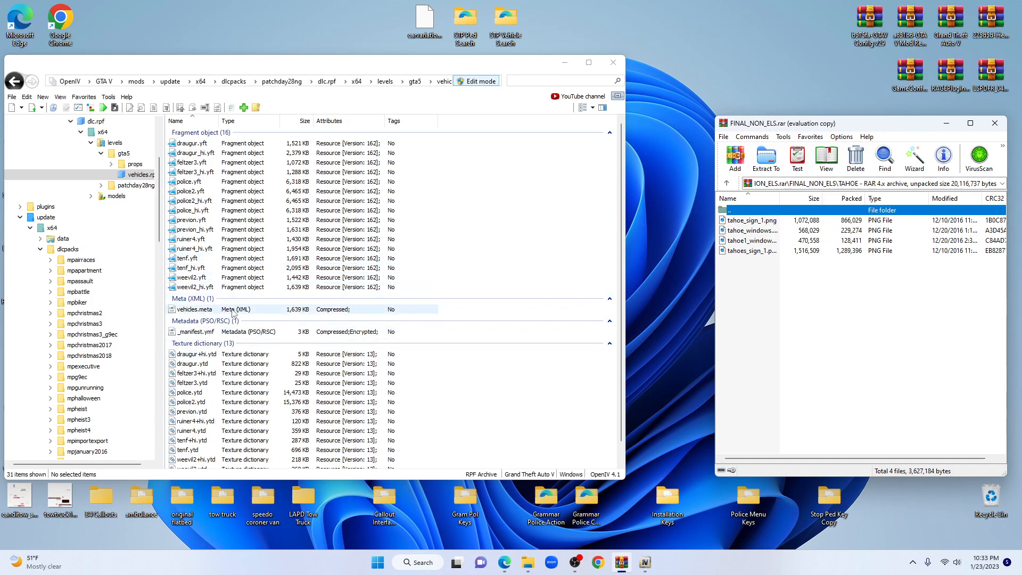
{"action": "scroll", "coordinate": [237, 311], "scroll_direction": "down", "scroll_amount": 1}
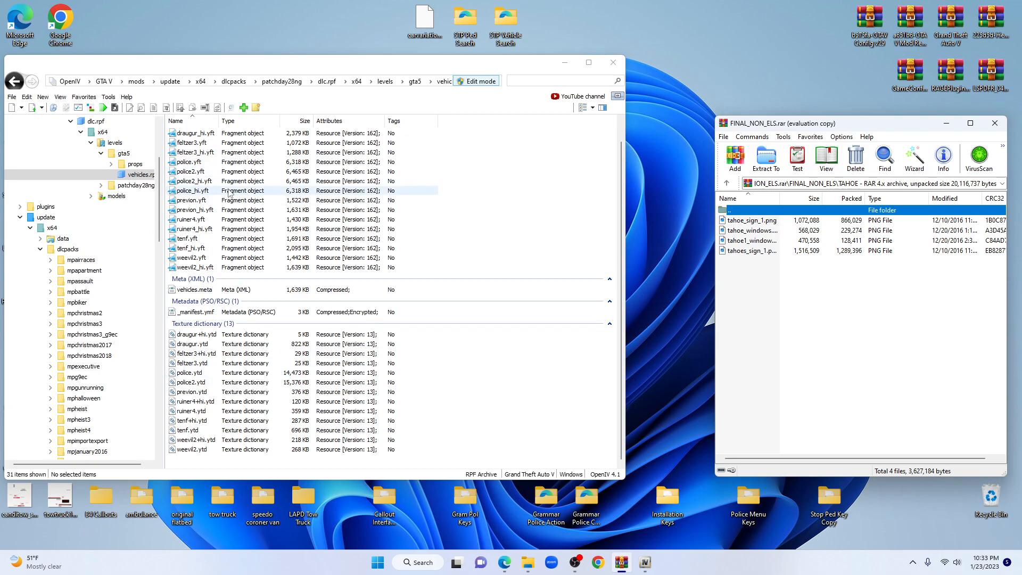
{"action": "left_click", "coordinate": [217, 172]}
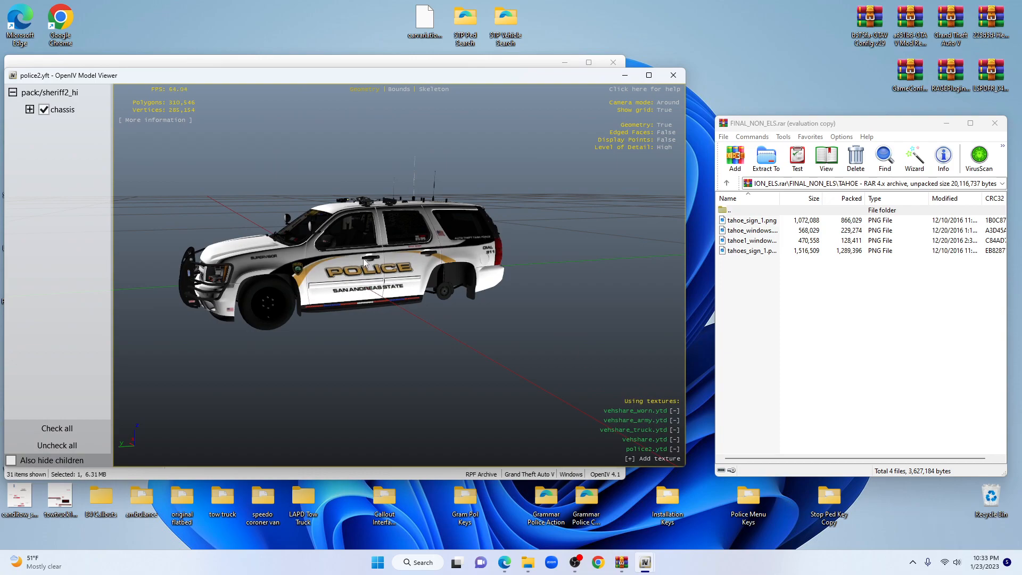
{"action": "left_click_drag", "start_coordinate": [426, 214], "coordinate": [482, 251]}
{"action": "left_click", "coordinate": [674, 75]}
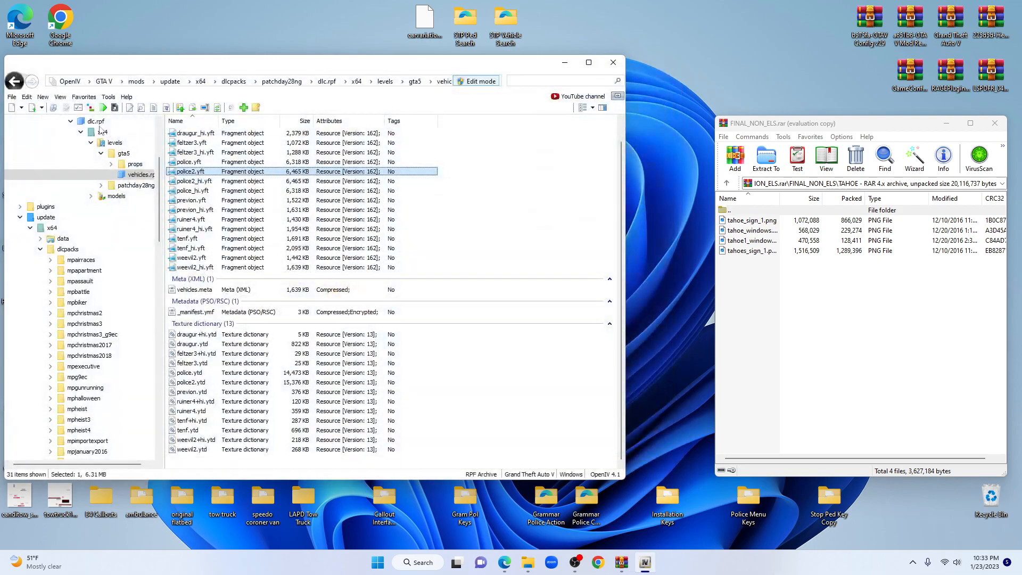
- Open police2.ytd from vehicles.rpf in the texture editor and filter its textures by "sign"
{"action": "left_click", "coordinate": [17, 85]}
{"action": "left_click", "coordinate": [30, 83]}
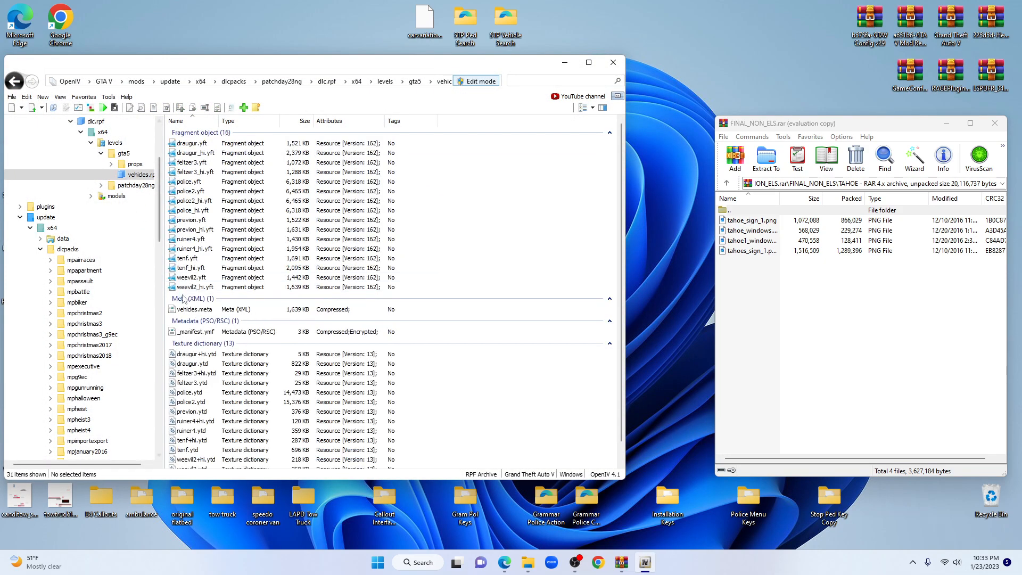
{"action": "double_click", "coordinate": [215, 403]}
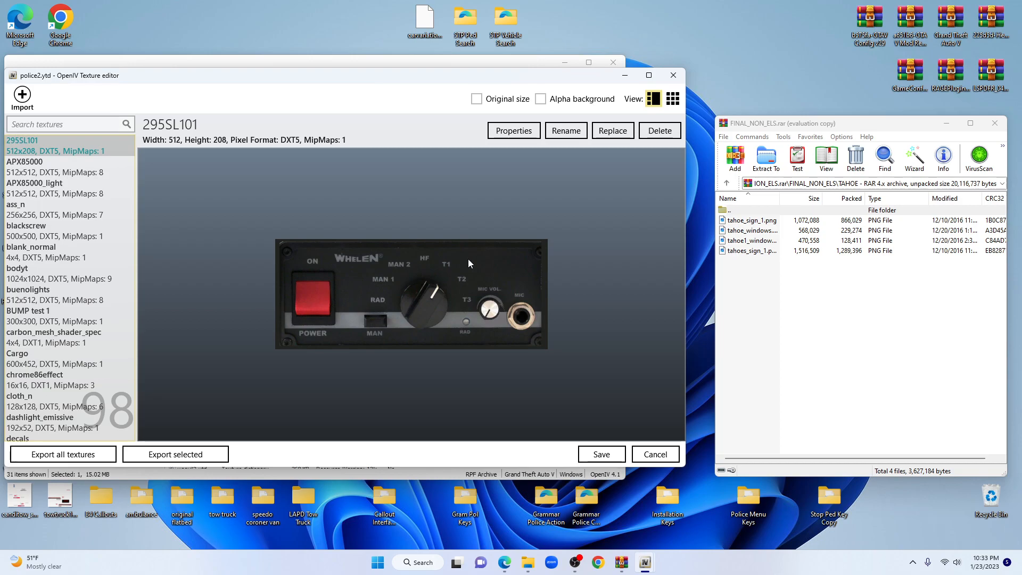
{"action": "left_click", "coordinate": [55, 124]}
{"action": "type", "text": "sign"}
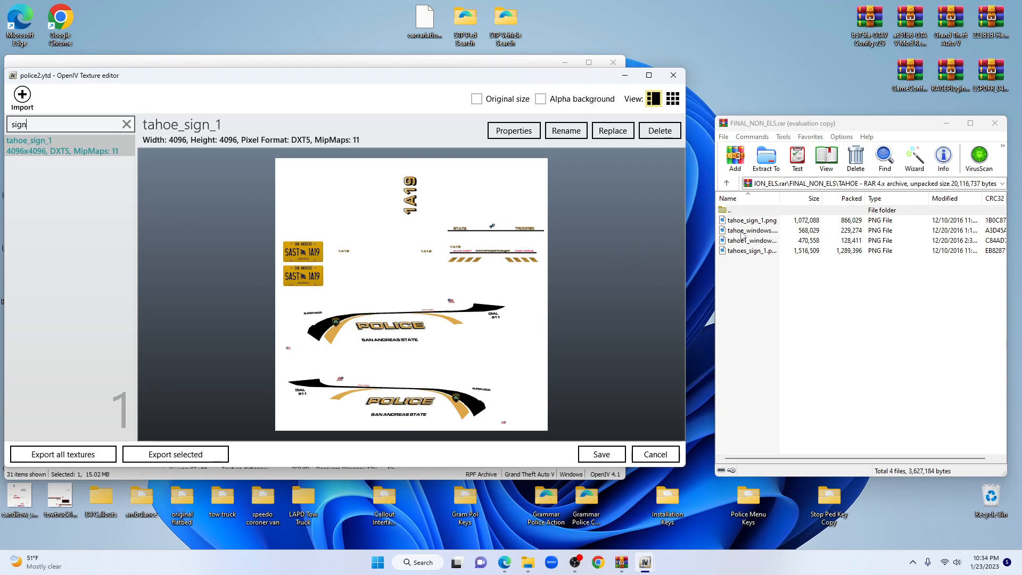
- View the tahoe_sign_1.png, tahoe1 window and tahoes_sign_1.png images from the archive, closing each one after inspection
{"action": "double_click", "coordinate": [763, 221]}
{"action": "key", "text": "alt+F4"}
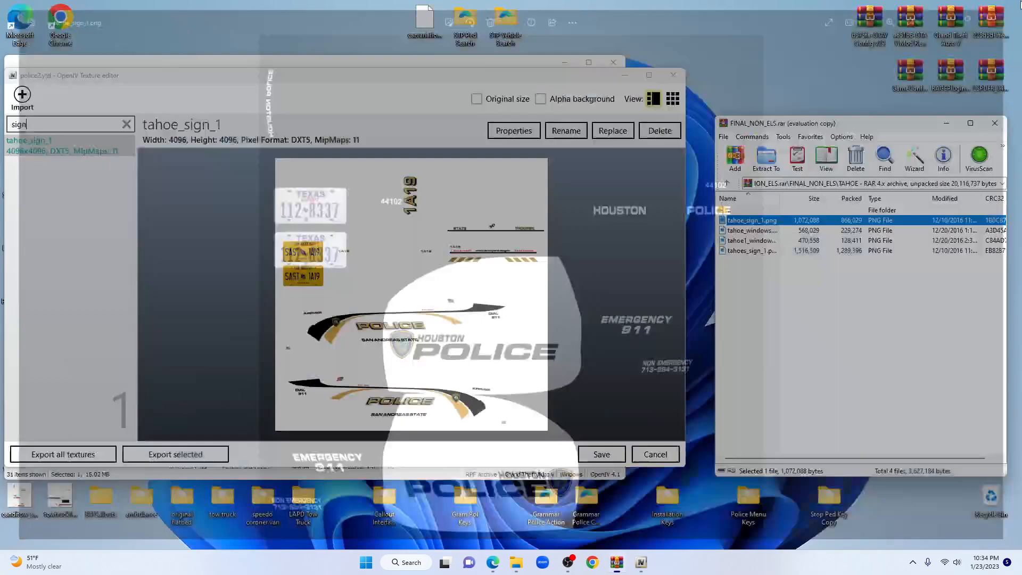
{"action": "left_click", "coordinate": [756, 241]}
{"action": "double_click", "coordinate": [757, 241]}
{"action": "key", "text": "alt+F4"}
{"action": "left_click", "coordinate": [753, 251]}
{"action": "double_click", "coordinate": [753, 253]}
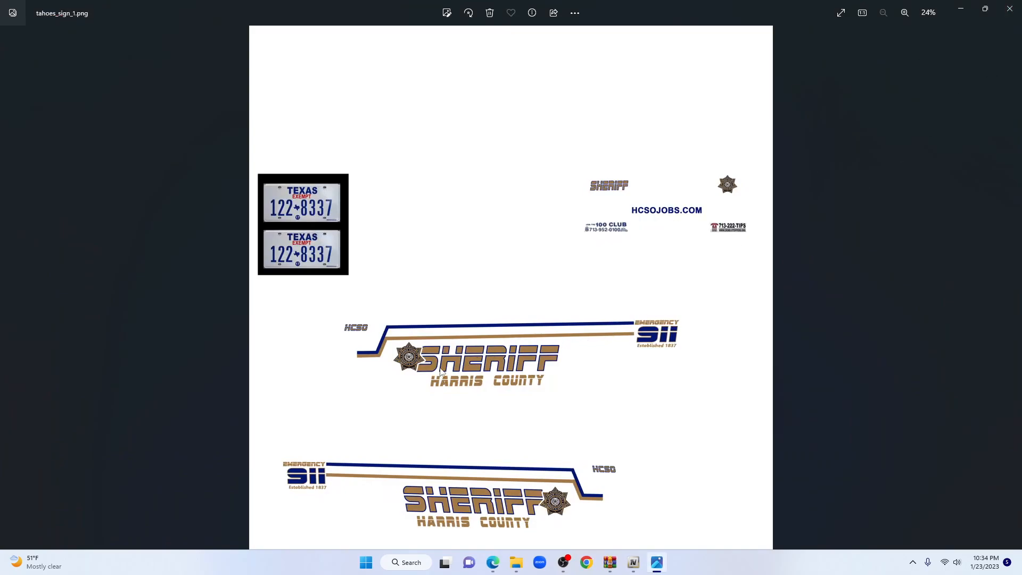
{"action": "left_click", "coordinate": [1010, 9]}
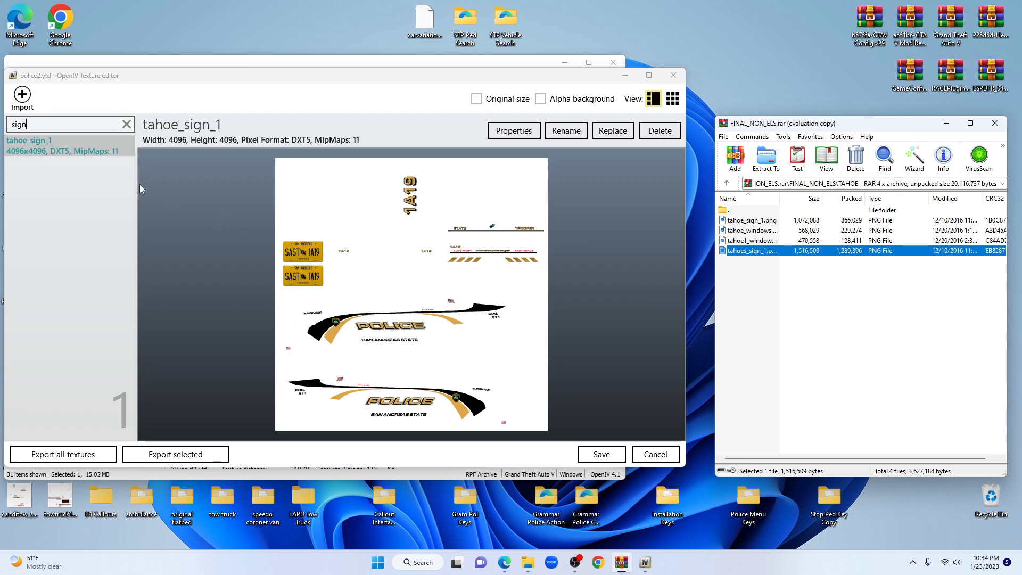
- Replace the tahoe_sign_1 texture with tahoe_sign_1.png from the archive, using automatic MipMap levels and format, and save police2.ytd
{"action": "left_click", "coordinate": [752, 221]}
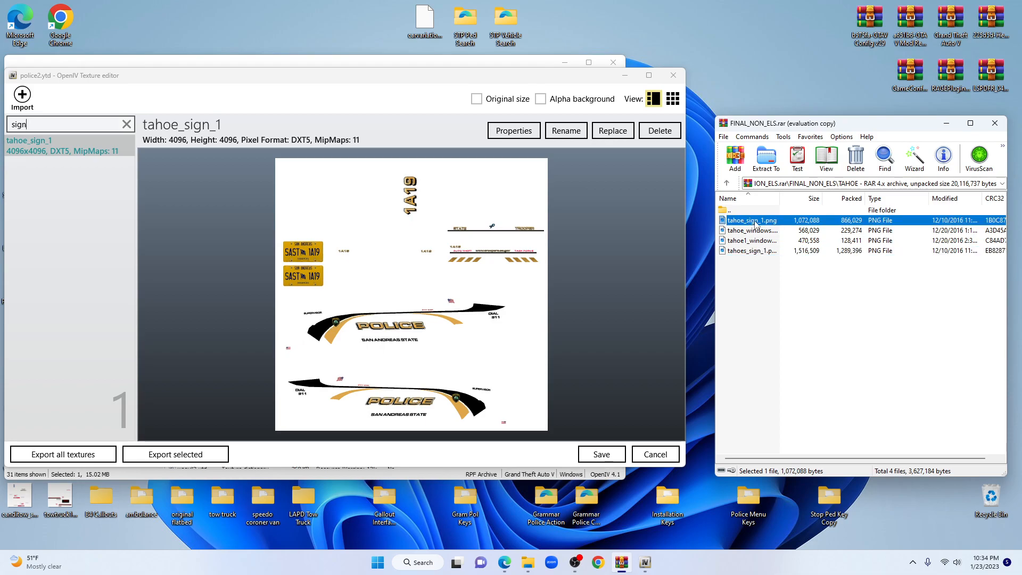
{"action": "left_click_drag", "start_coordinate": [756, 224], "coordinate": [65, 143]}
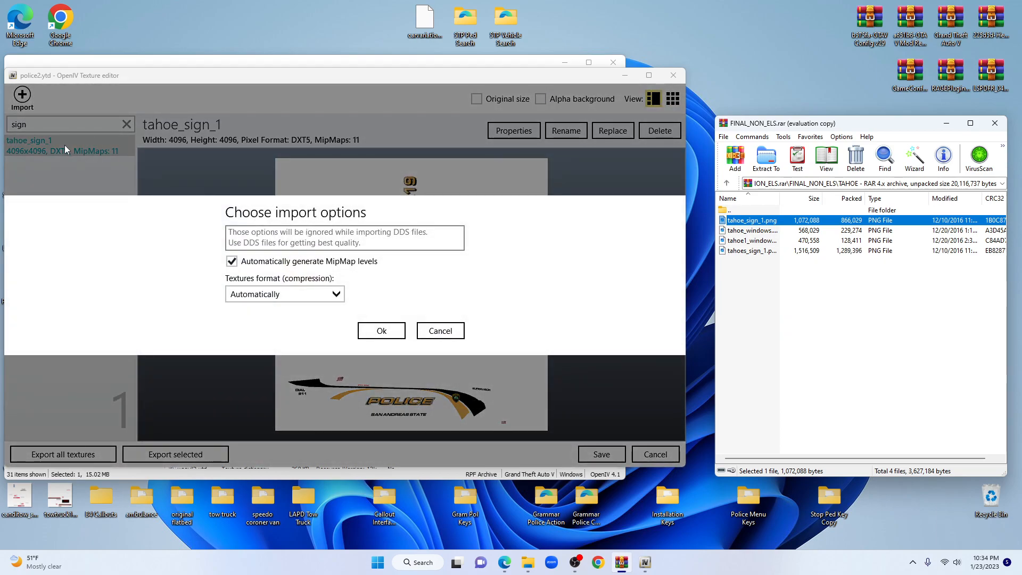
{"action": "left_click", "coordinate": [382, 332]}
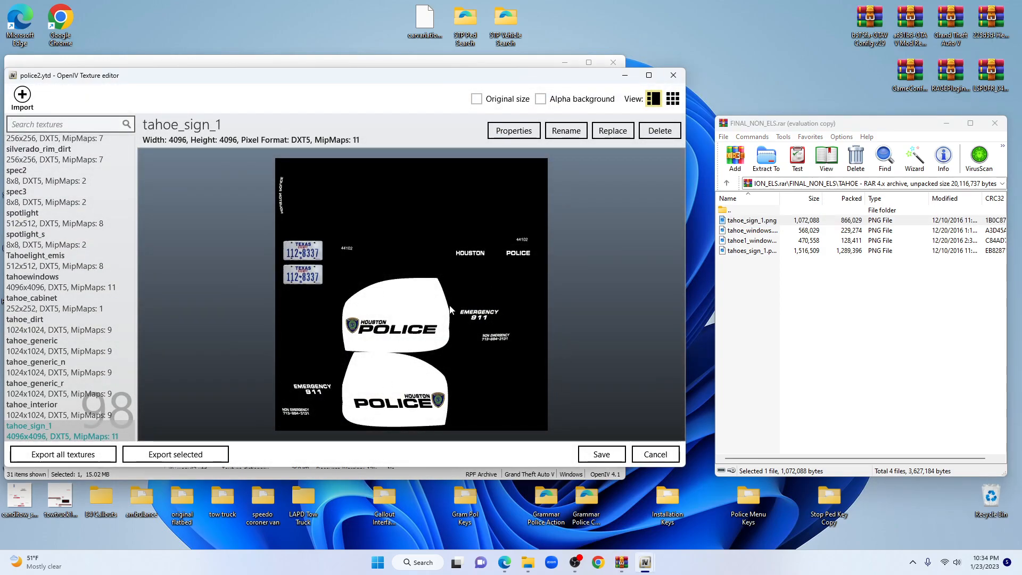
{"action": "left_click", "coordinate": [599, 454]}
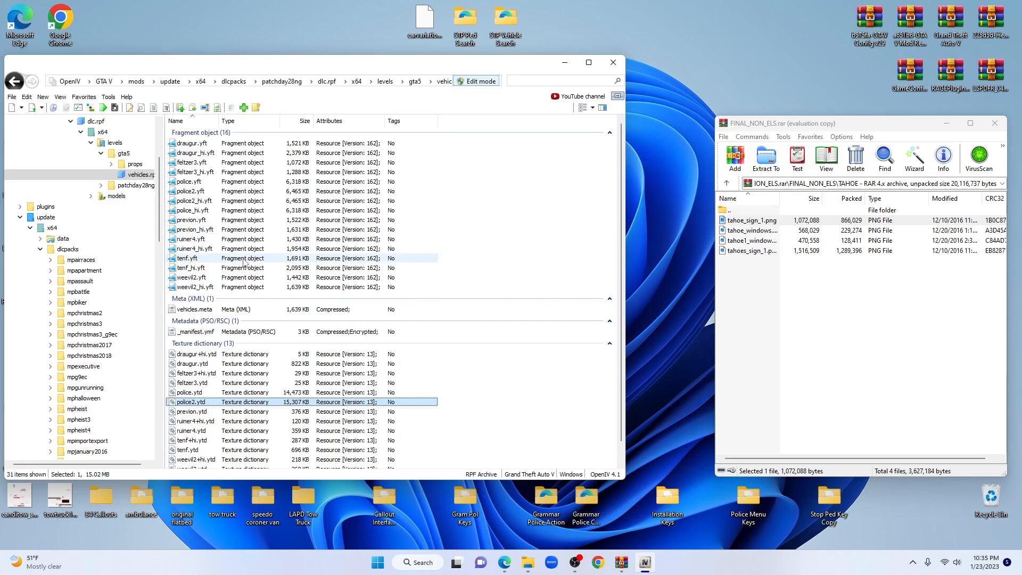
- Preview police2.yft in the model viewer and inspect the new Tahoe livery from the sides, rear, front and above
{"action": "left_click", "coordinate": [208, 191]}
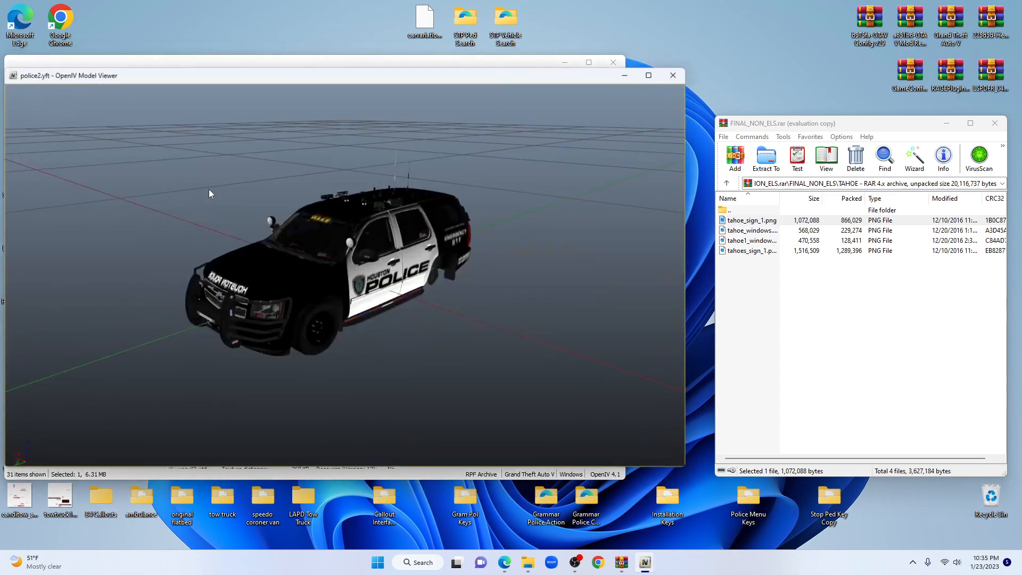
{"action": "left_click_drag", "start_coordinate": [545, 325], "coordinate": [397, 279]}
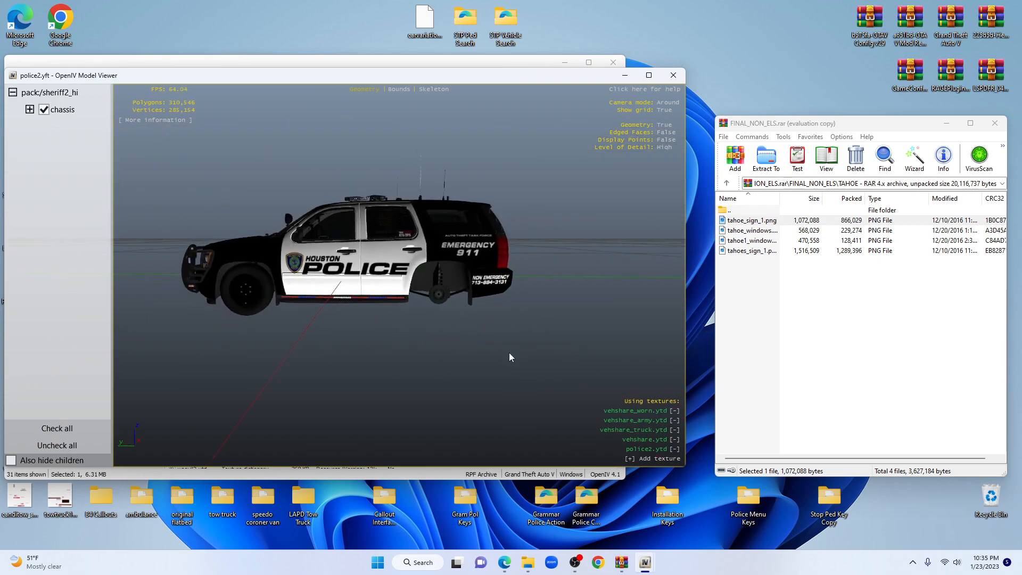
{"action": "scroll", "coordinate": [498, 351], "scroll_direction": "up", "scroll_amount": 2}
{"action": "left_click_drag", "start_coordinate": [543, 351], "coordinate": [273, 357]}
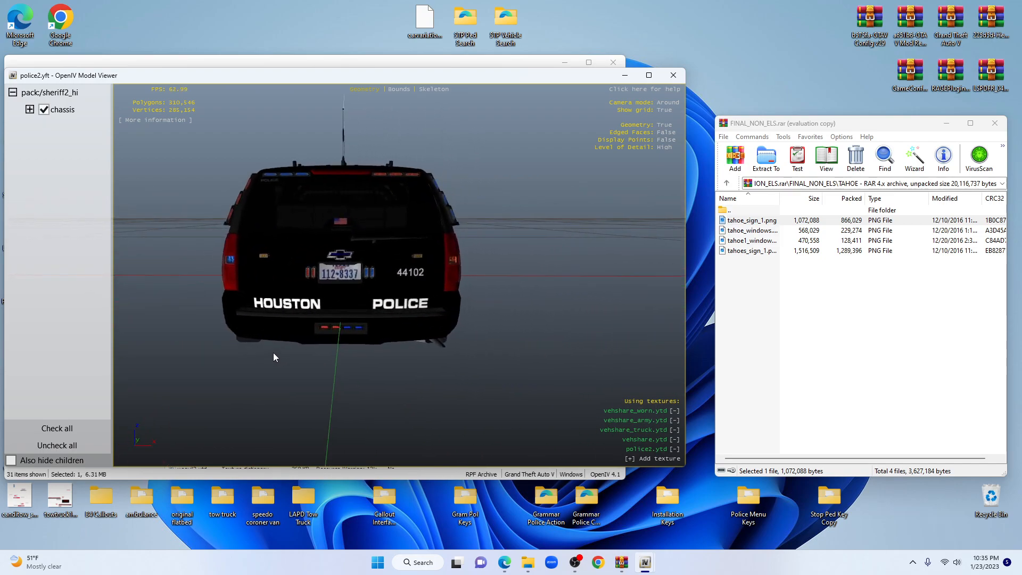
{"action": "left_click_drag", "start_coordinate": [465, 381], "coordinate": [308, 372]}
{"action": "mouse_move", "coordinate": [484, 344]}
{"action": "left_mouse_down"}
{"action": "mouse_move", "coordinate": [440, 360]}
{"action": "mouse_move", "coordinate": [350, 358]}
{"action": "left_mouse_up"}
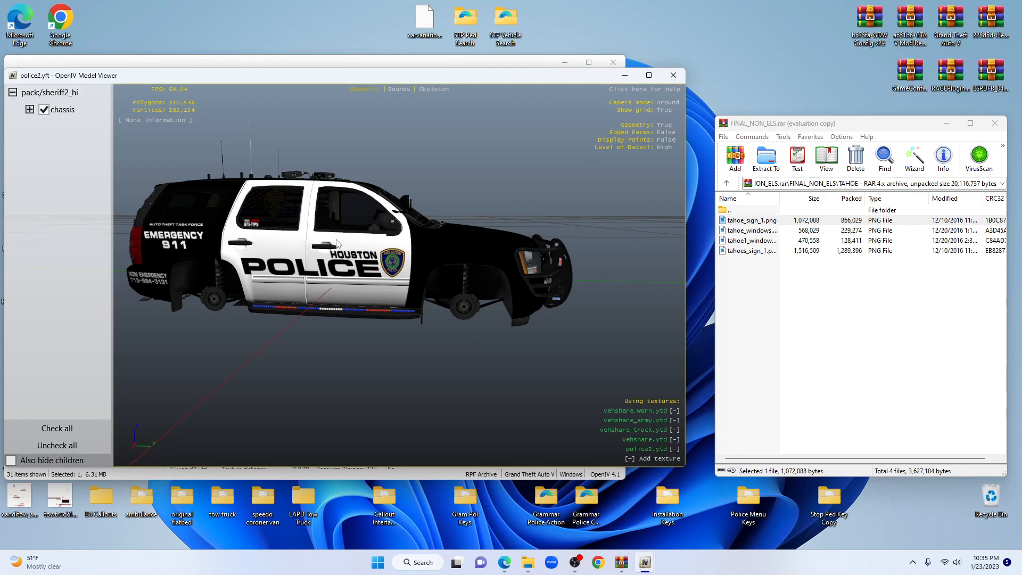
{"action": "left_click_drag", "start_coordinate": [482, 360], "coordinate": [237, 372]}
{"action": "left_click_drag", "start_coordinate": [521, 343], "coordinate": [299, 276]}
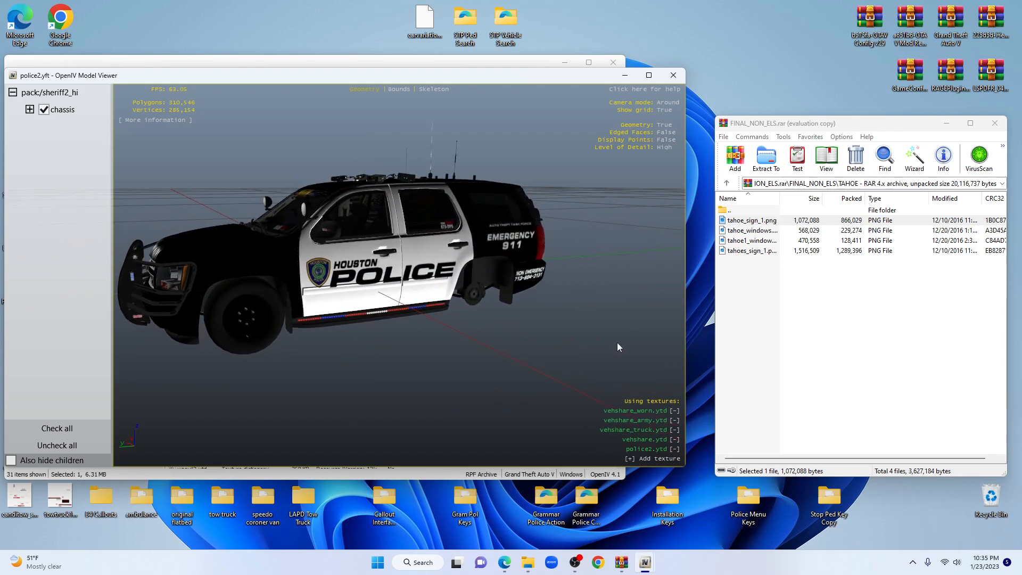
{"action": "left_click_drag", "start_coordinate": [620, 344], "coordinate": [586, 347]}
{"action": "left_click_drag", "start_coordinate": [354, 384], "coordinate": [343, 270]}
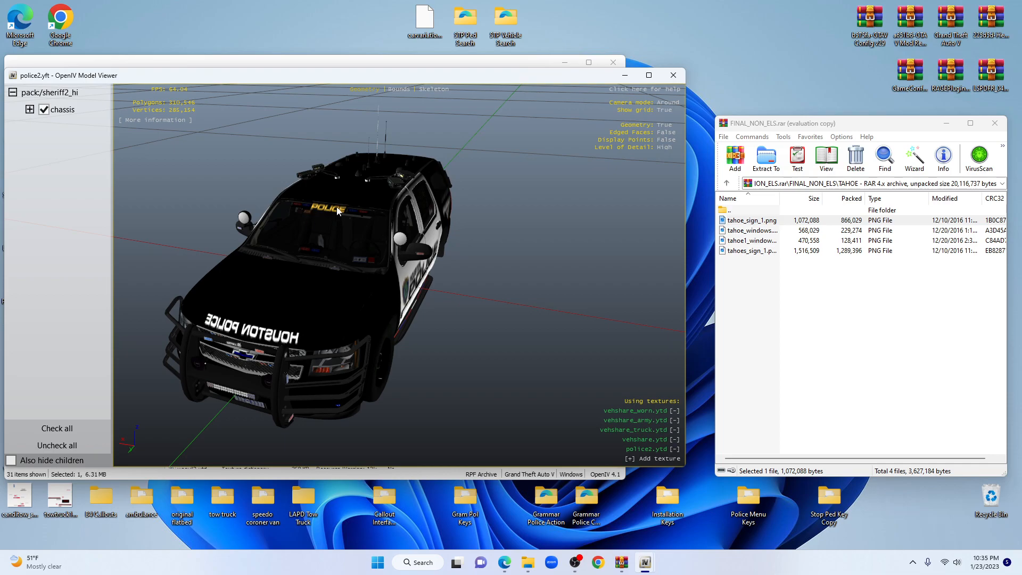
{"action": "left_click_drag", "start_coordinate": [525, 317], "coordinate": [416, 291]}
{"action": "mouse_move", "coordinate": [469, 393]}
{"action": "left_mouse_down"}
{"action": "mouse_move", "coordinate": [407, 380]}
{"action": "mouse_move", "coordinate": [480, 396]}
{"action": "left_mouse_up"}
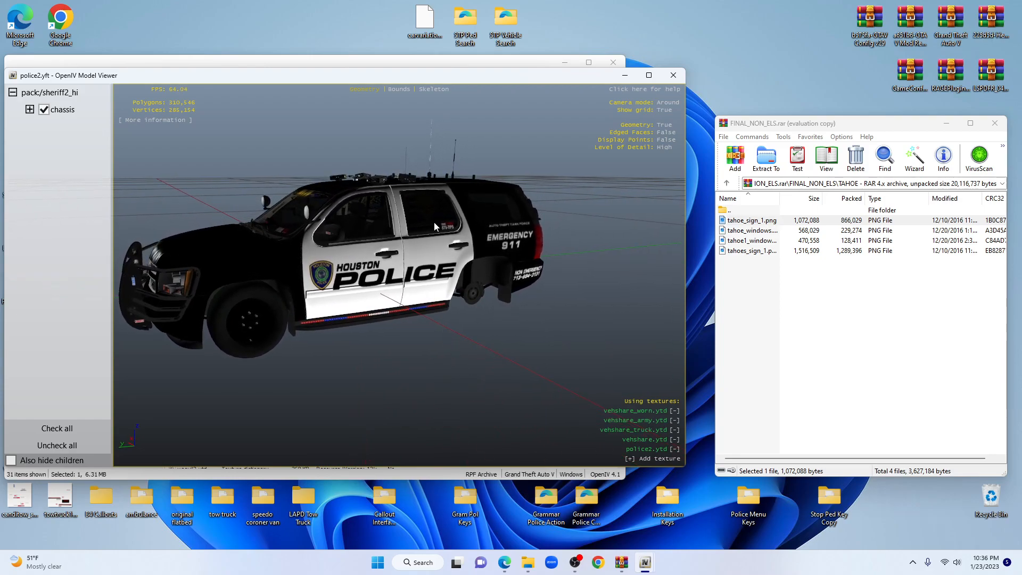
- Close the police2.yft preview and open the 2011 Ford Crown Victoria P7B - BCSD V2.0A archive from the Downloads folder
{"action": "left_click_drag", "start_coordinate": [561, 353], "coordinate": [525, 357]}
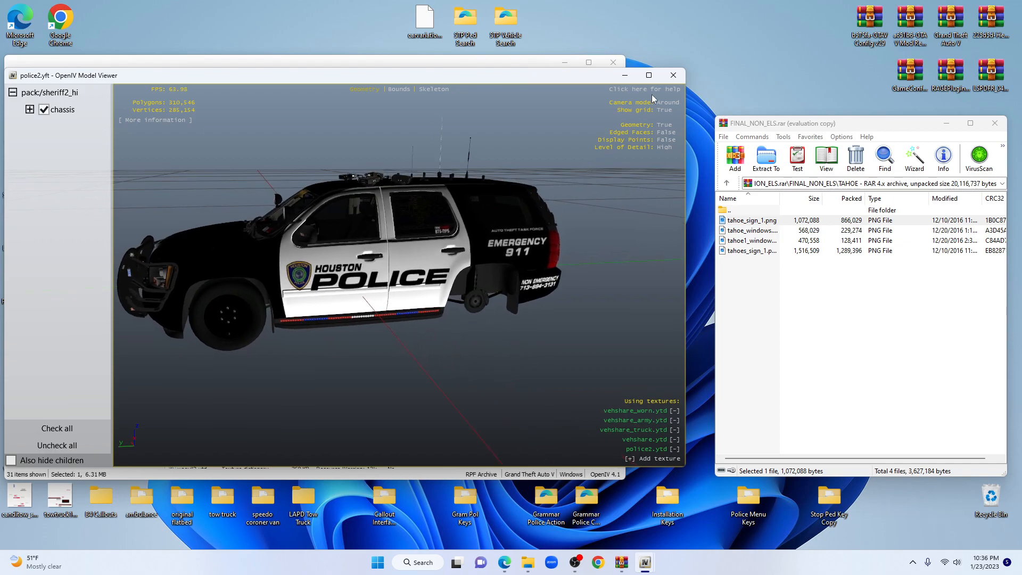
{"action": "left_click", "coordinate": [673, 75]}
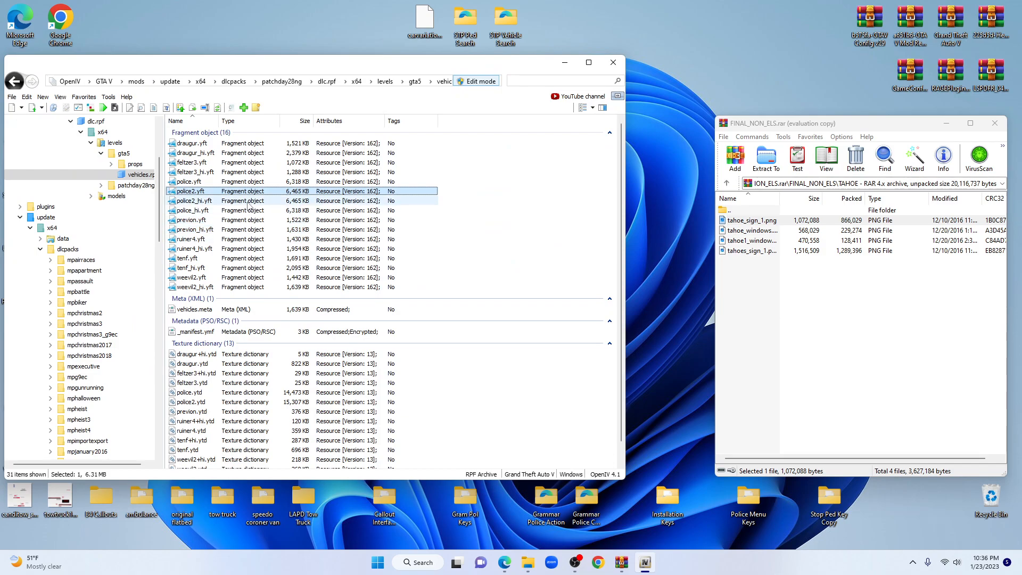
{"action": "left_click", "coordinate": [728, 185]}
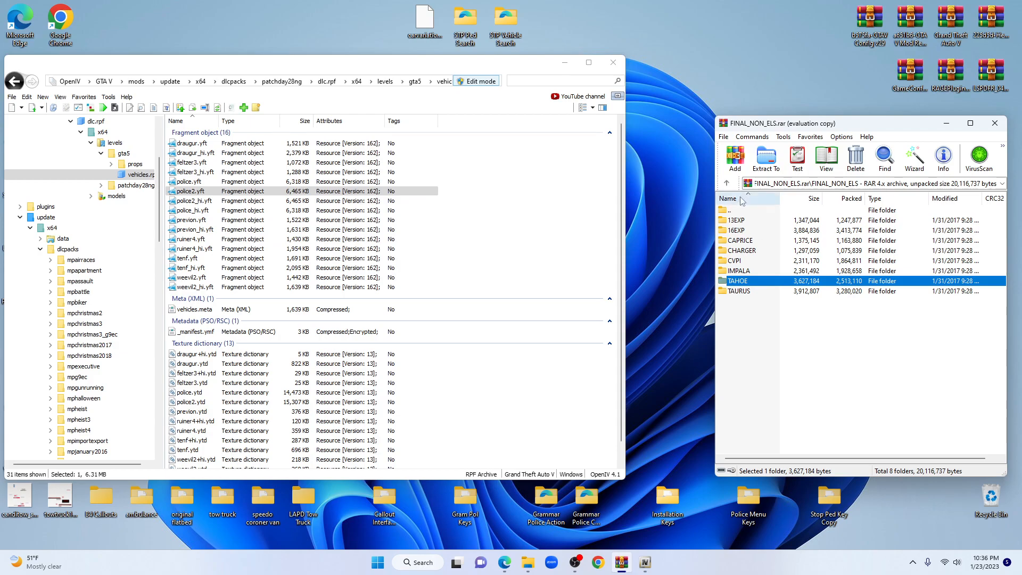
{"action": "left_click", "coordinate": [727, 184]}
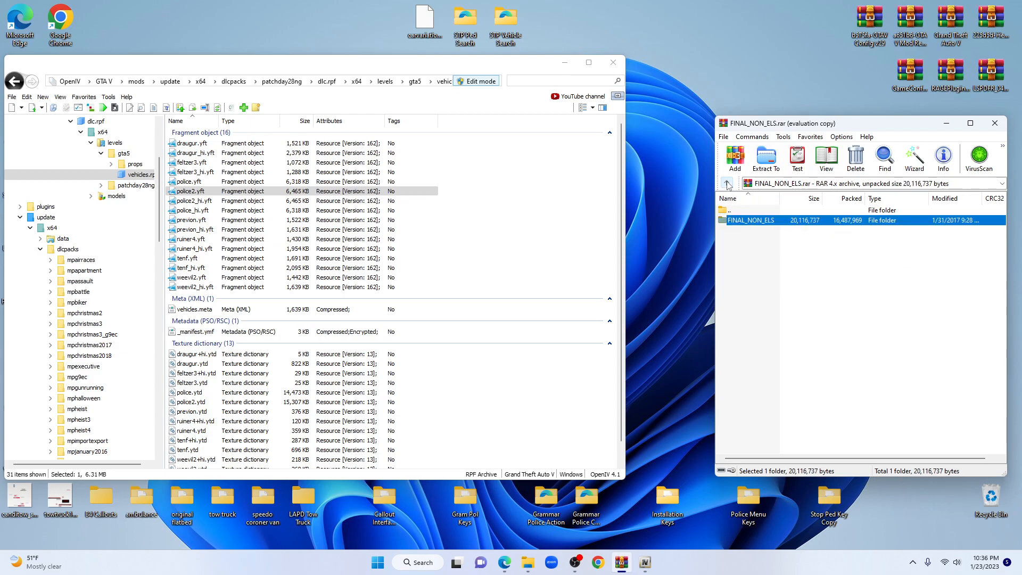
{"action": "left_click", "coordinate": [727, 183]}
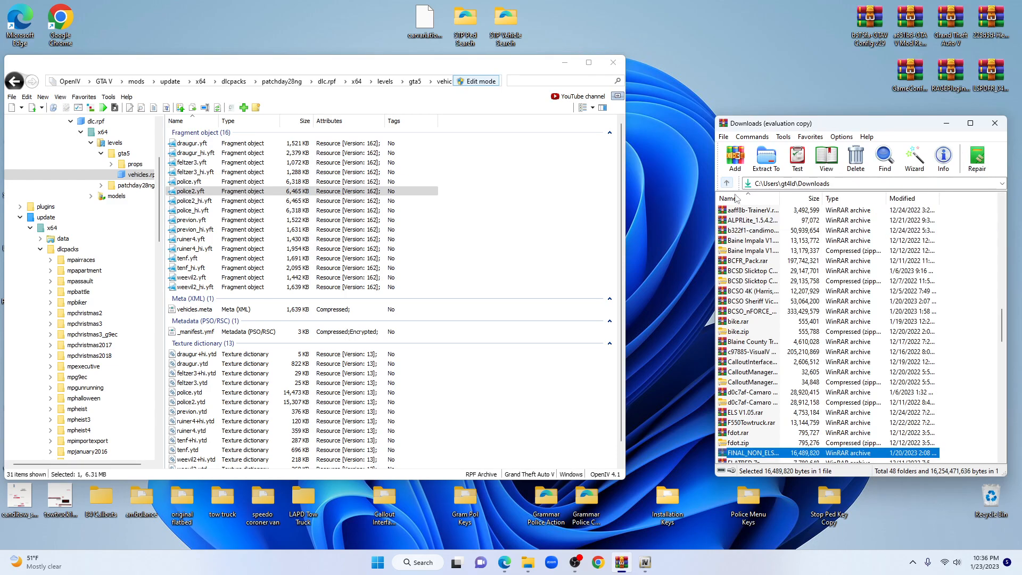
{"action": "scroll", "coordinate": [769, 315], "scroll_direction": "up", "scroll_amount": 4}
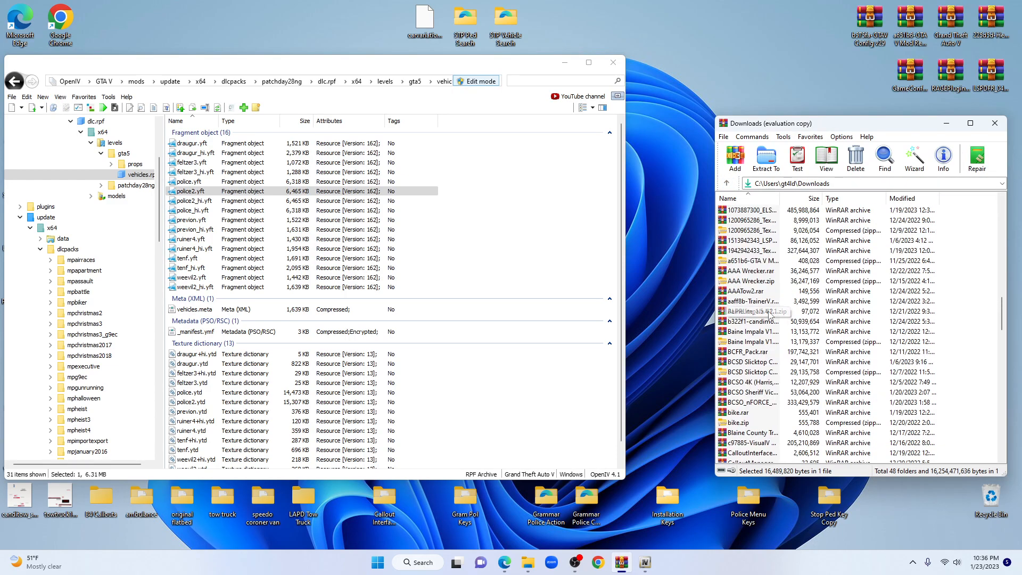
{"action": "scroll", "coordinate": [772, 315], "scroll_direction": "up", "scroll_amount": 4}
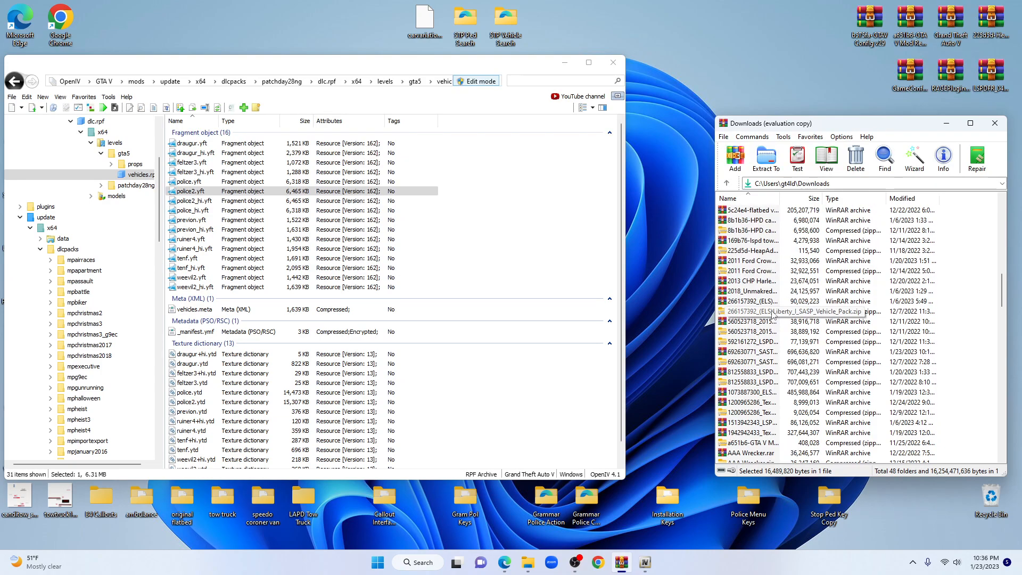
{"action": "double_click", "coordinate": [755, 261]}
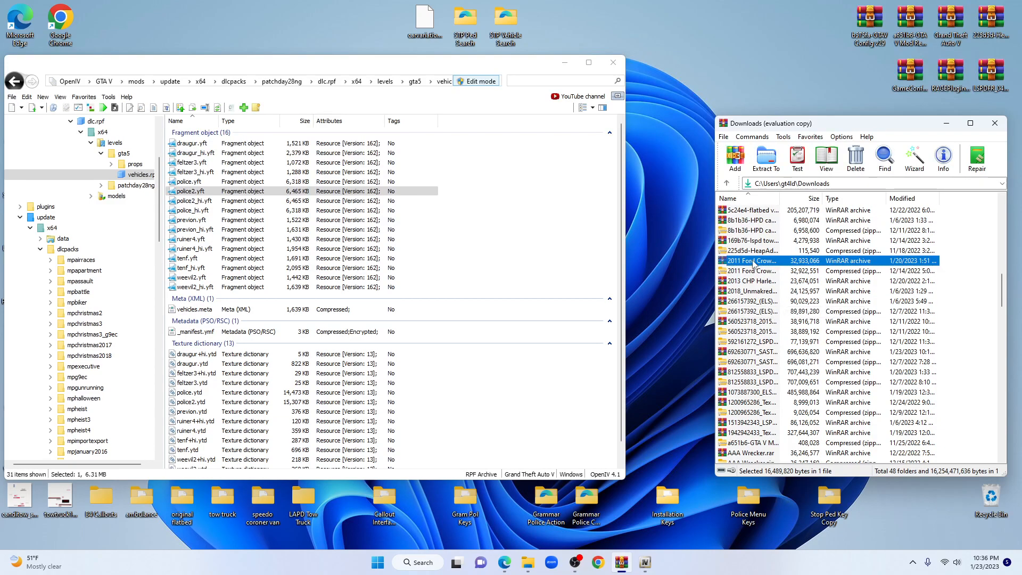
{"action": "double_click", "coordinate": [752, 220]}
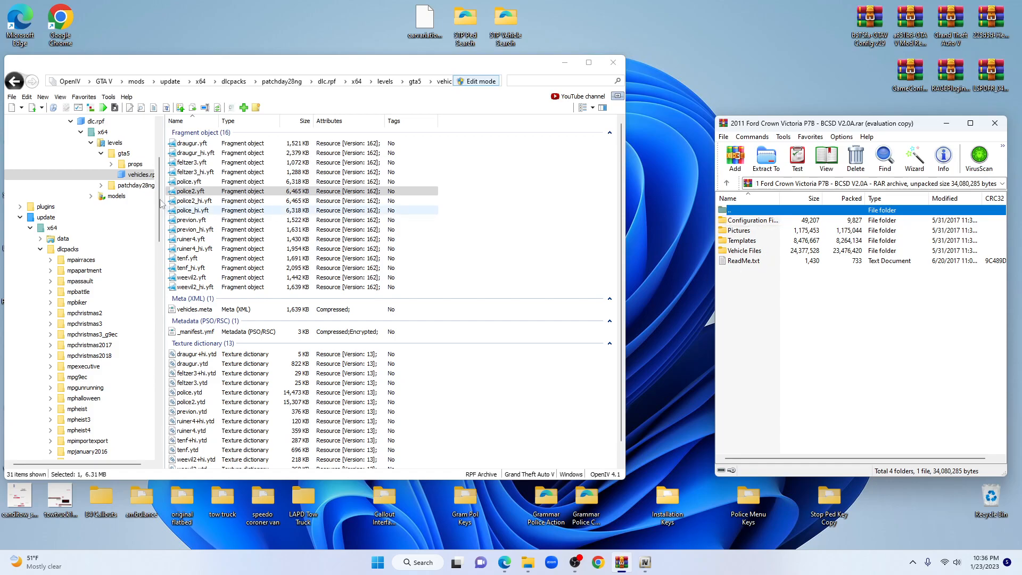
- Open the Steelies folder within Vehicle Files in the Crown Victoria archive, keeping patchday28ng's vehicles.rpf open in OpenIV
{"action": "left_click", "coordinate": [14, 81]}
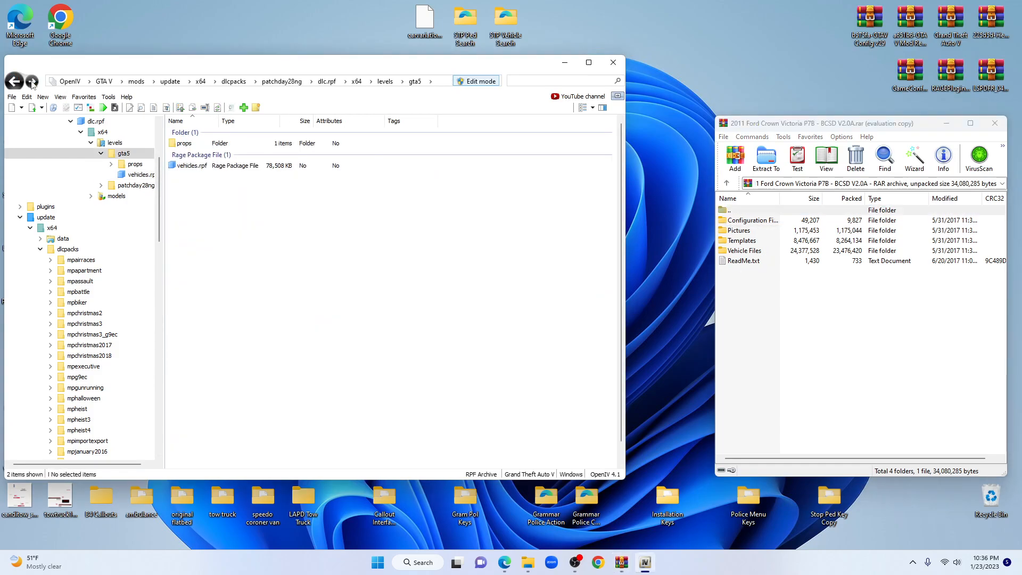
{"action": "left_click", "coordinate": [32, 81]}
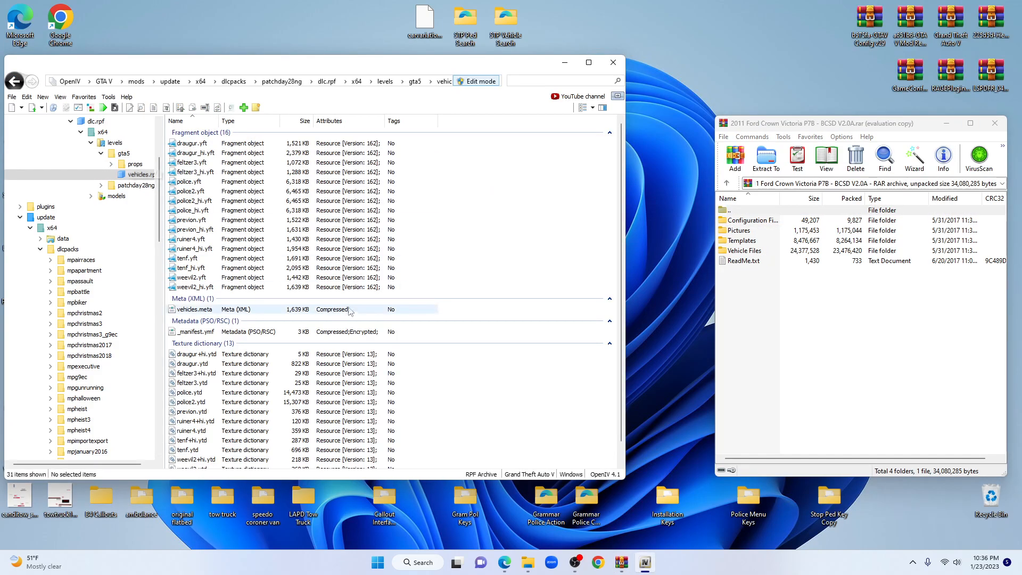
{"action": "double_click", "coordinate": [745, 251]}
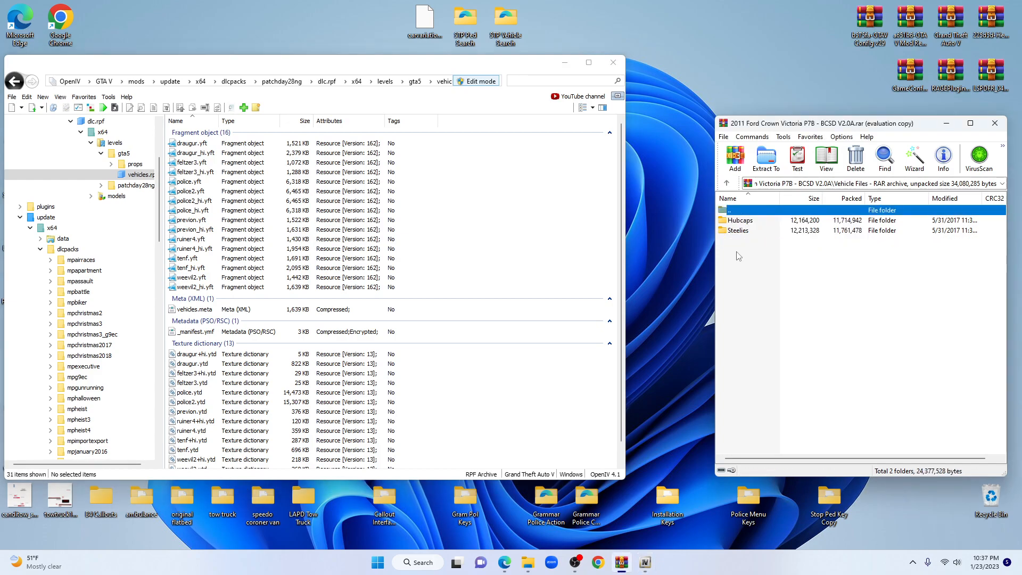
{"action": "left_click", "coordinate": [727, 183]}
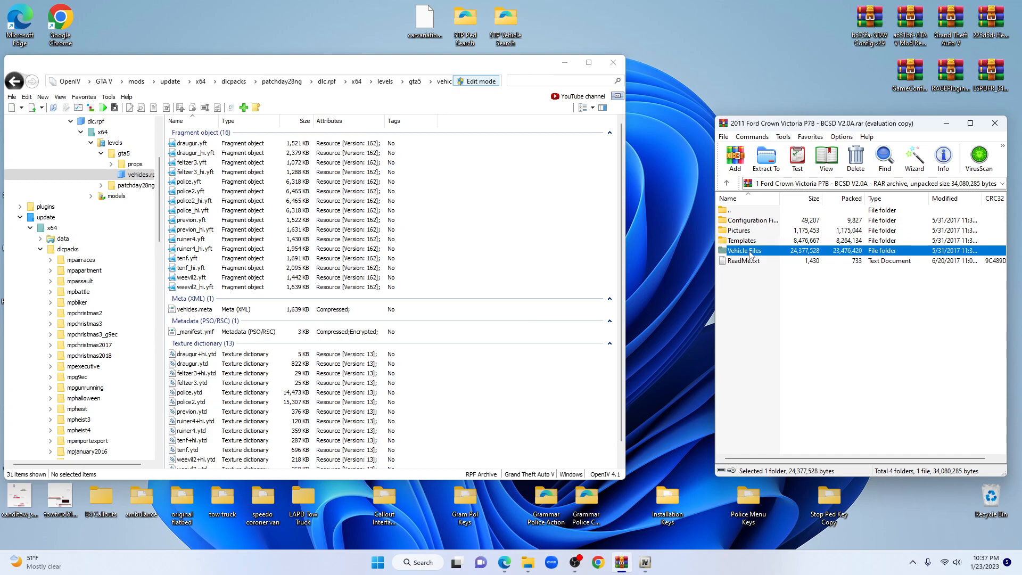
{"action": "double_click", "coordinate": [752, 253]}
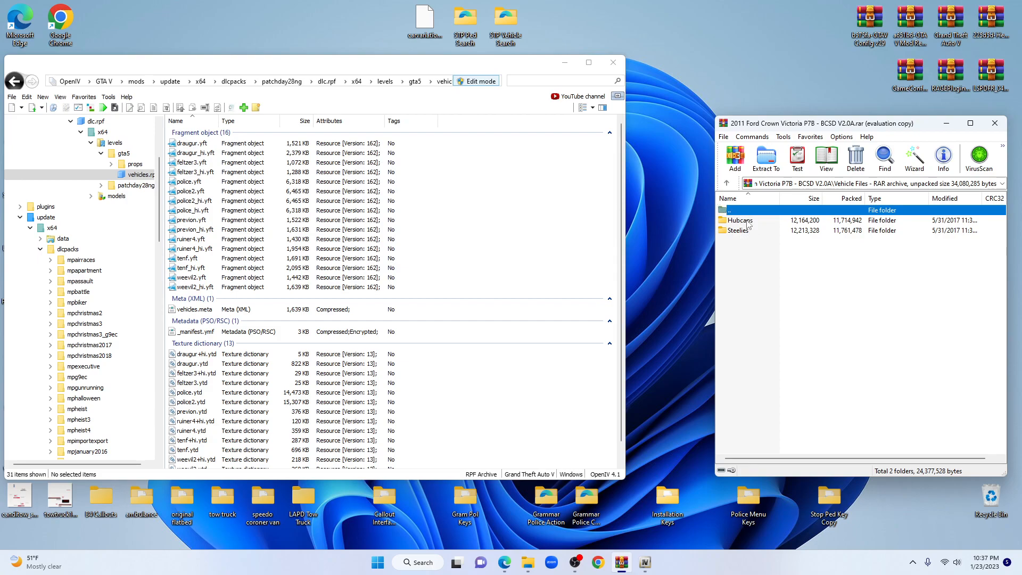
{"action": "left_click", "coordinate": [745, 233]}
{"action": "double_click", "coordinate": [746, 233]}
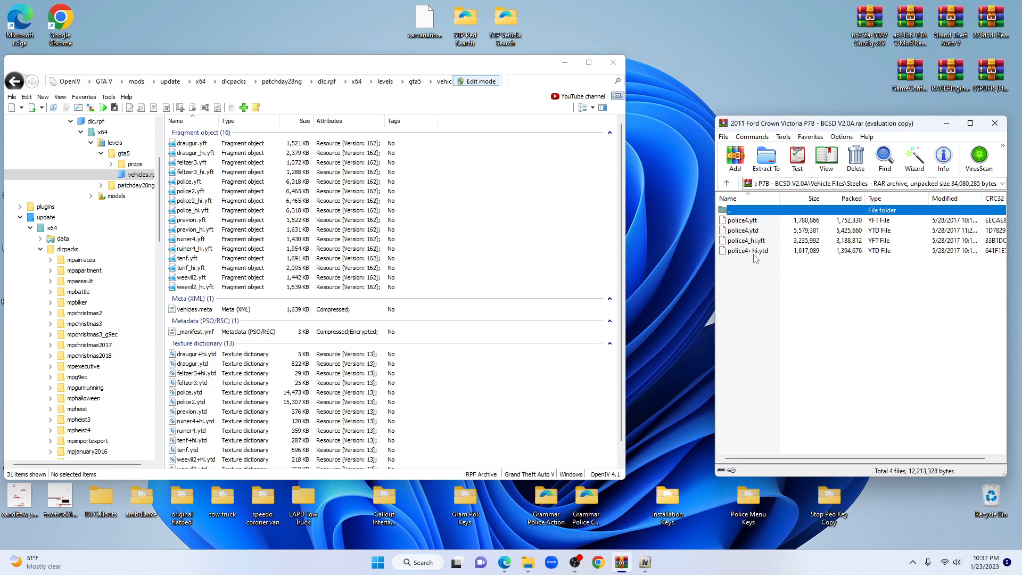
- Rename police4.yft in the Steelies folder as police.yft
{"action": "left_click", "coordinate": [744, 220]}
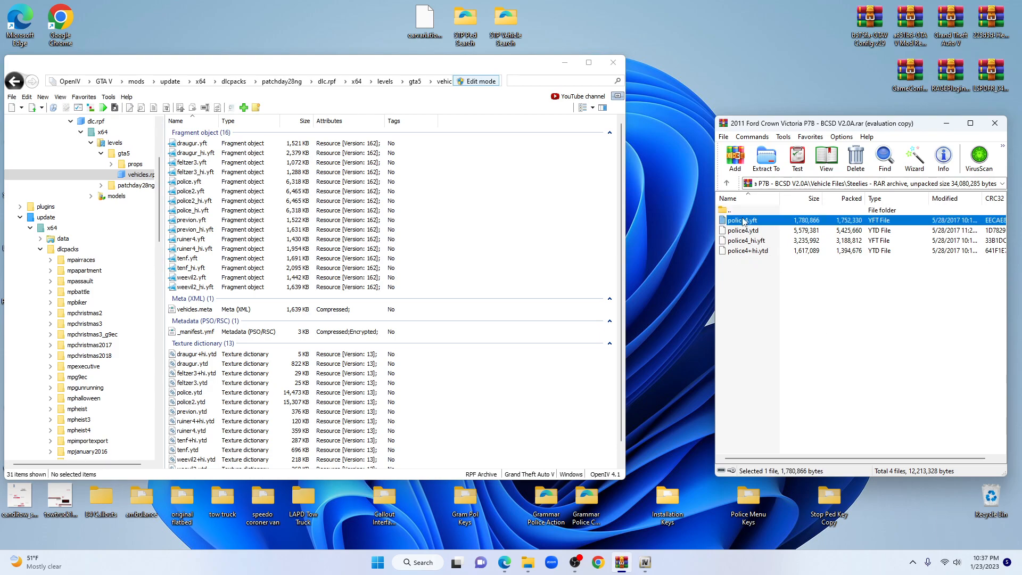
{"action": "right_click", "coordinate": [743, 220]}
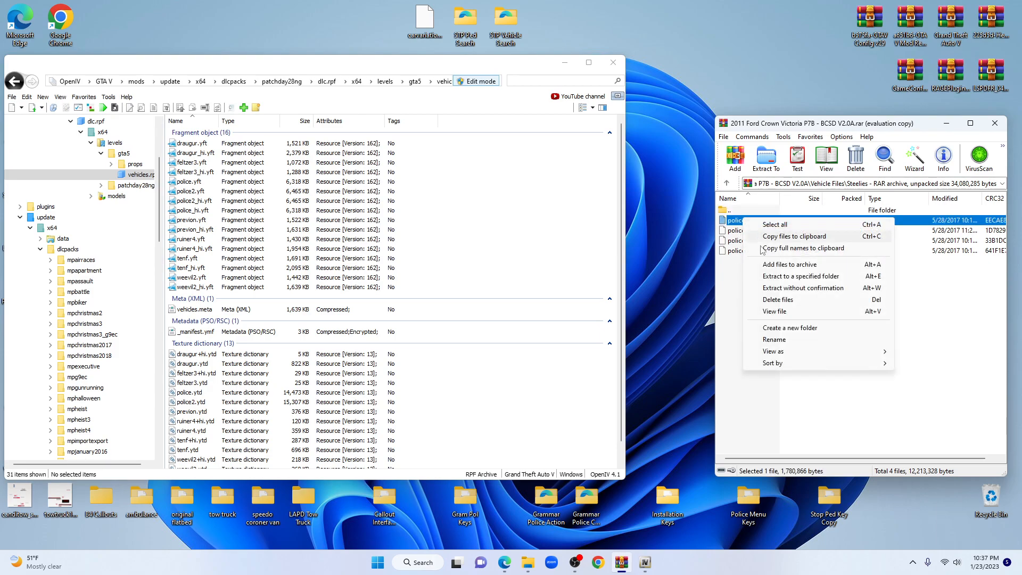
{"action": "left_click", "coordinate": [775, 340]}
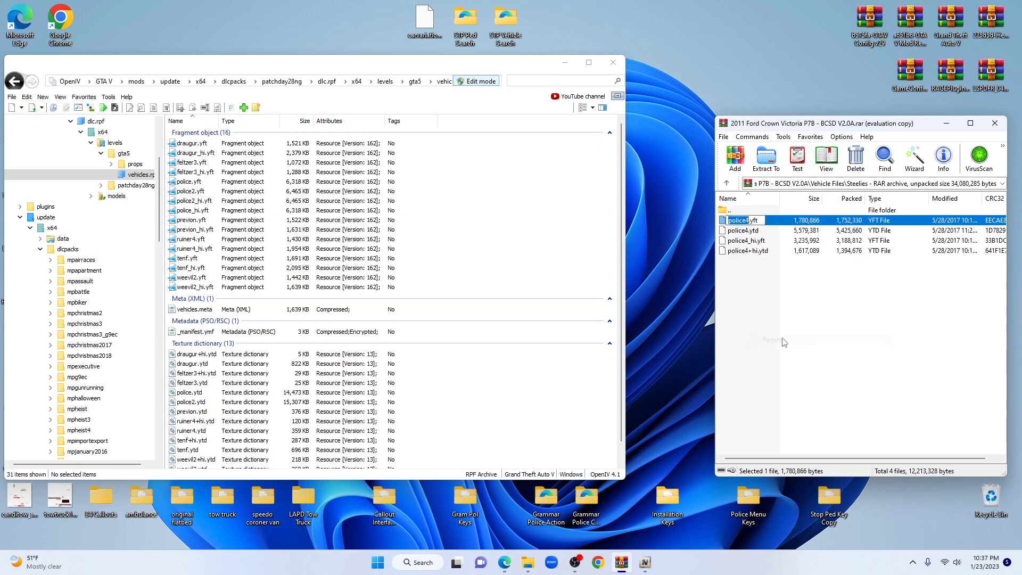
{"action": "left_click", "coordinate": [749, 219]}
{"action": "key", "text": "BackSpace"}
{"action": "left_click", "coordinate": [825, 301]}
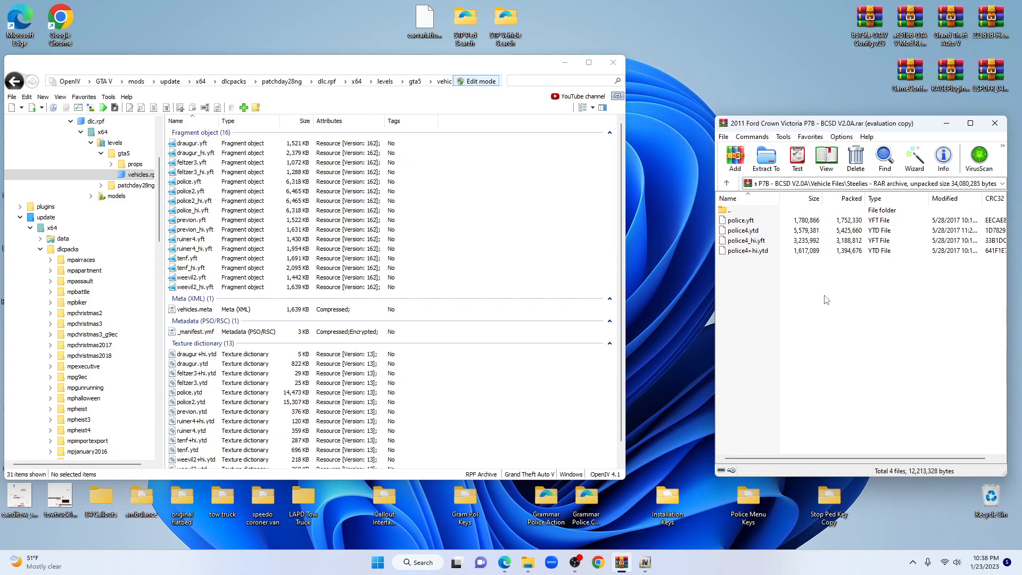
- Rename police4.ytd in the Steelies folder as police.ytd
{"action": "left_click", "coordinate": [740, 234]}
{"action": "right_click", "coordinate": [740, 234]}
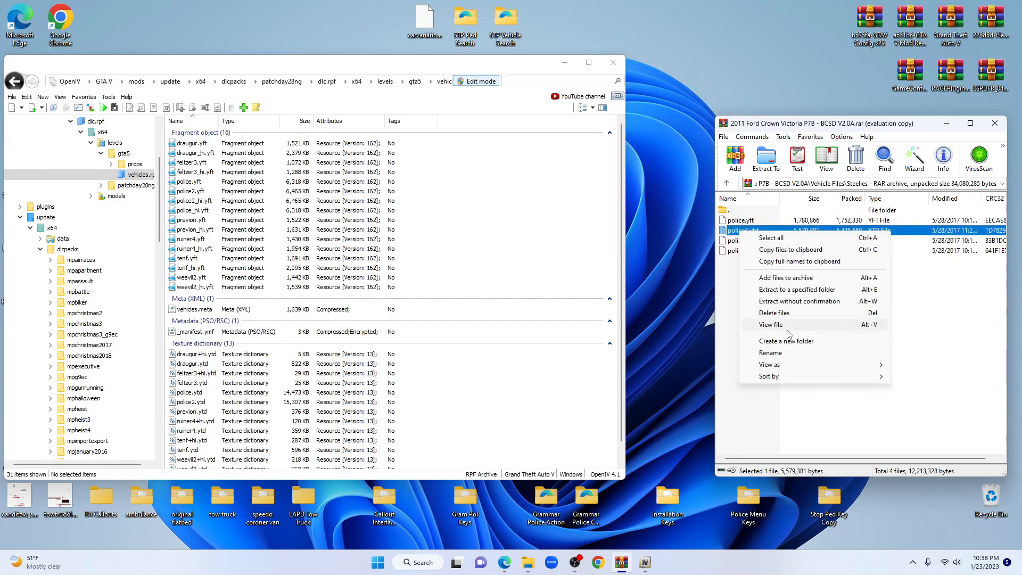
{"action": "left_click", "coordinate": [787, 353]}
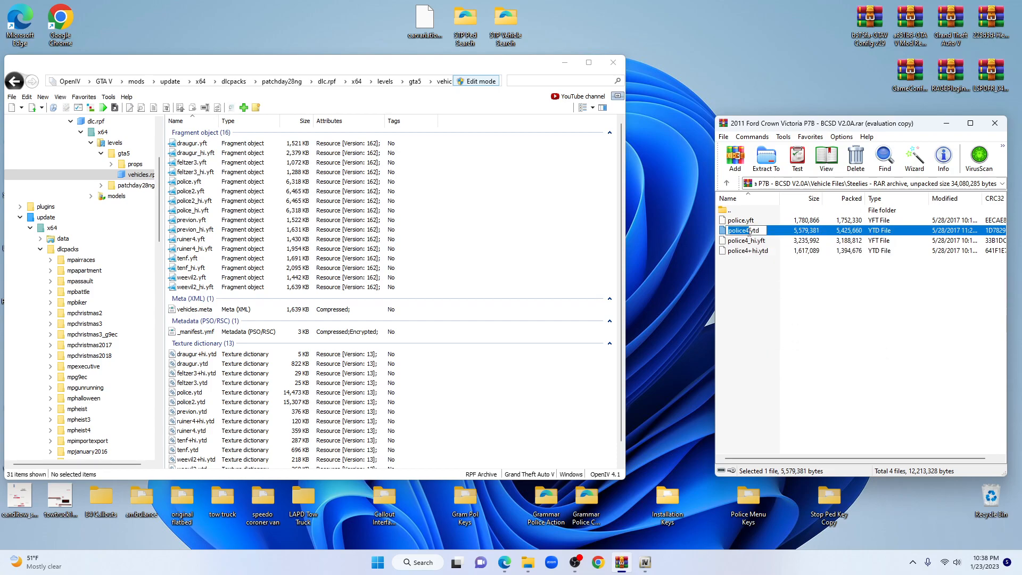
{"action": "left_click", "coordinate": [747, 230]}
{"action": "key", "text": "BackSpace"}
{"action": "key", "text": "Return"}
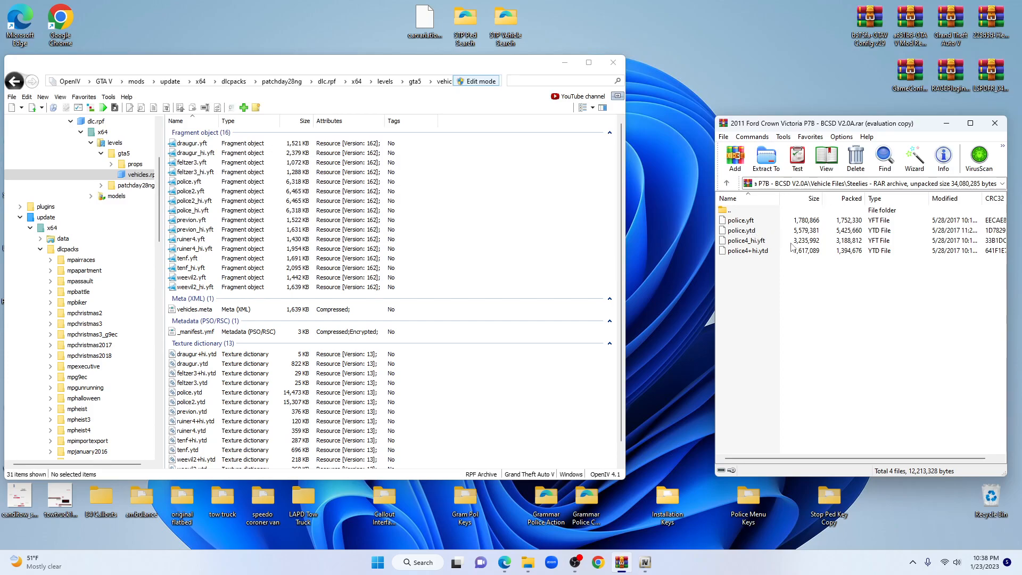
- Rename police4_hi.yft in the Steelies folder as police_hi.yft
{"action": "left_click", "coordinate": [759, 243]}
{"action": "right_click", "coordinate": [759, 243]}
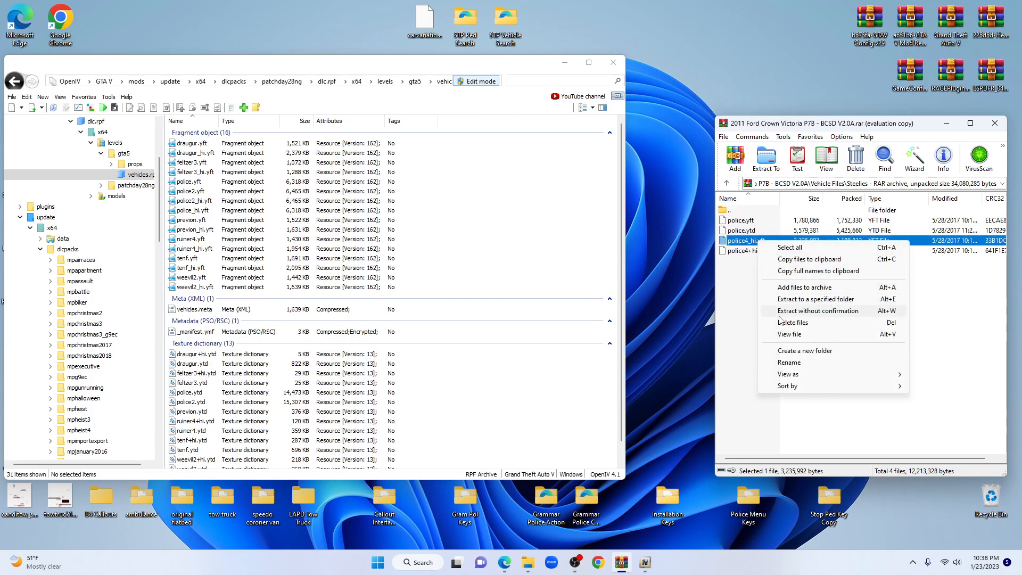
{"action": "left_click", "coordinate": [806, 366]}
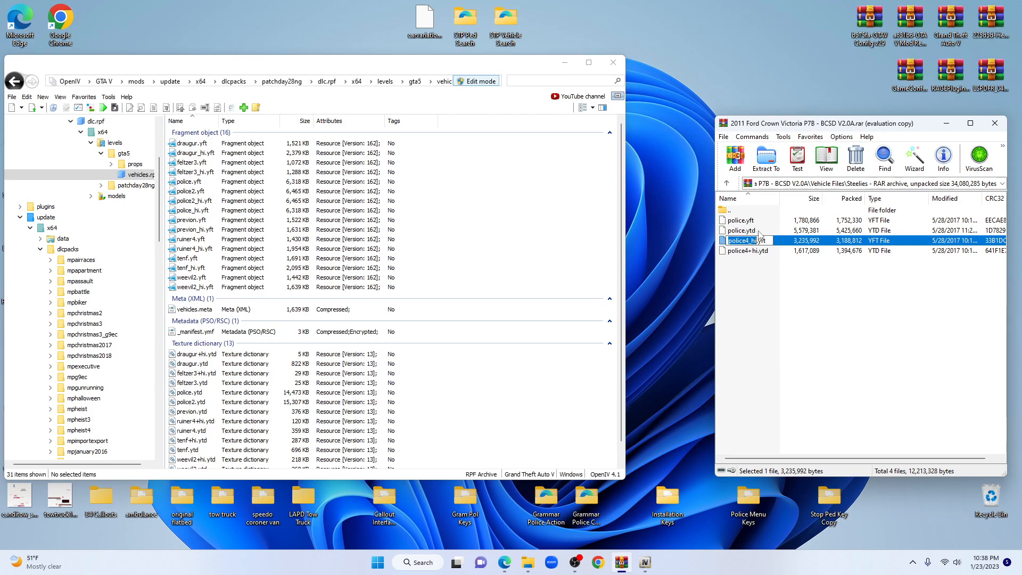
{"action": "left_click", "coordinate": [751, 242]}
{"action": "key", "text": "BackSpace"}
{"action": "left_click", "coordinate": [843, 336]}
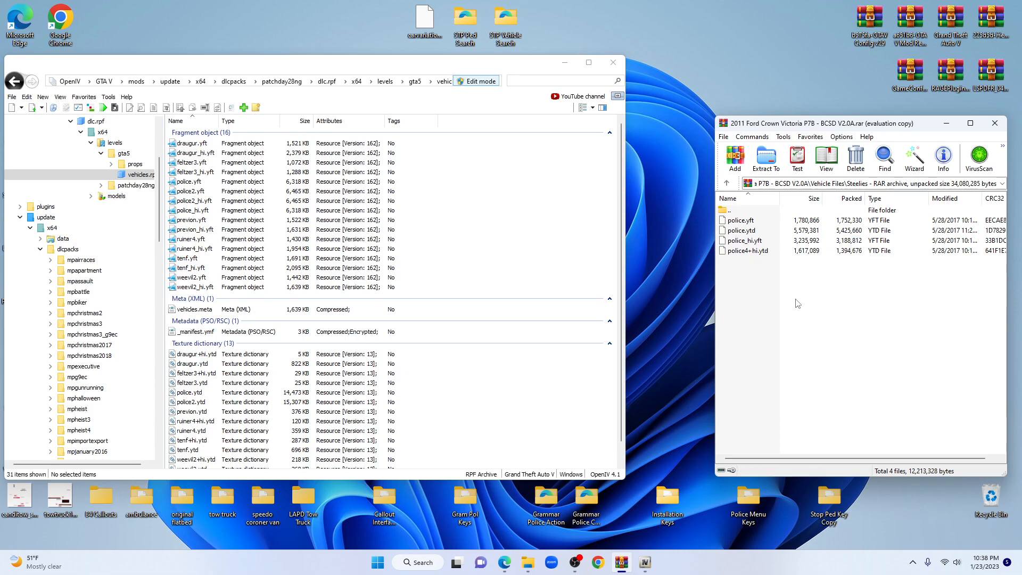
- Rename police4+hi.ytd in the Steelies folder as police+hi.ytd
{"action": "left_click", "coordinate": [750, 250]}
{"action": "right_click", "coordinate": [751, 251]}
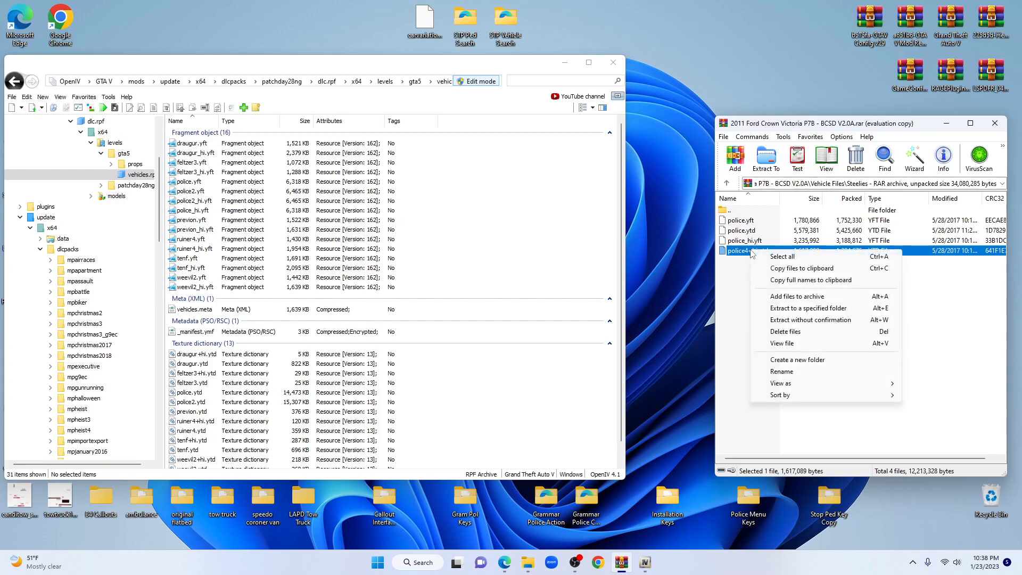
{"action": "left_click", "coordinate": [782, 372]}
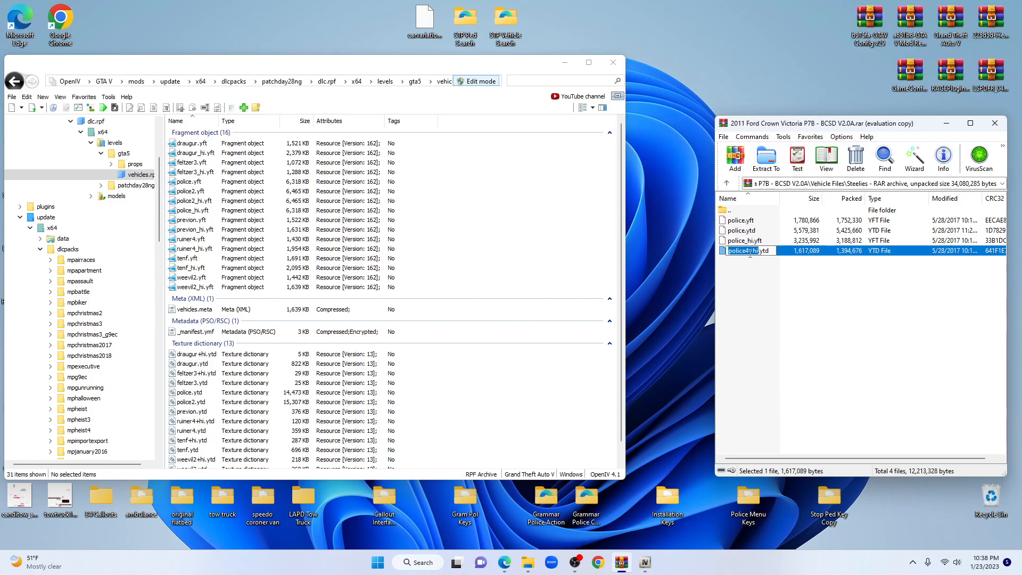
{"action": "left_click", "coordinate": [750, 252]}
{"action": "key", "text": "BackSpace"}
{"action": "left_click", "coordinate": [848, 336]}
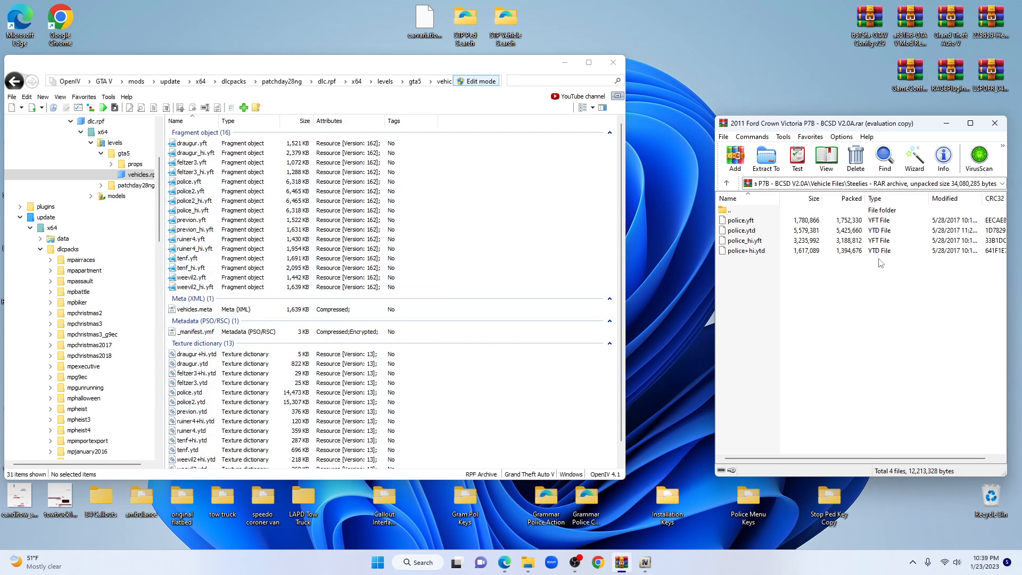
- Add all four renamed police files from the Steelies folder to vehicles.rpf, replacing the existing police model and textures
{"action": "left_click_drag", "start_coordinate": [855, 282], "coordinate": [694, 329]}
{"action": "left_click_drag", "start_coordinate": [614, 292], "coordinate": [546, 238]}
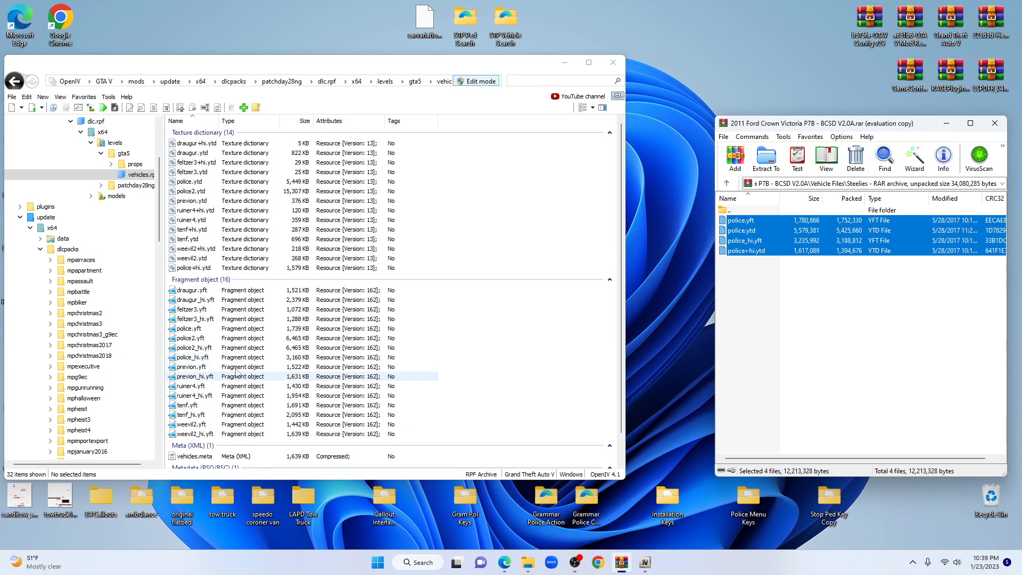
- Preview police.yft in the model viewer, inspect the sheriff Crown Victoria from several angles, and close the viewer
{"action": "left_click", "coordinate": [212, 328]}
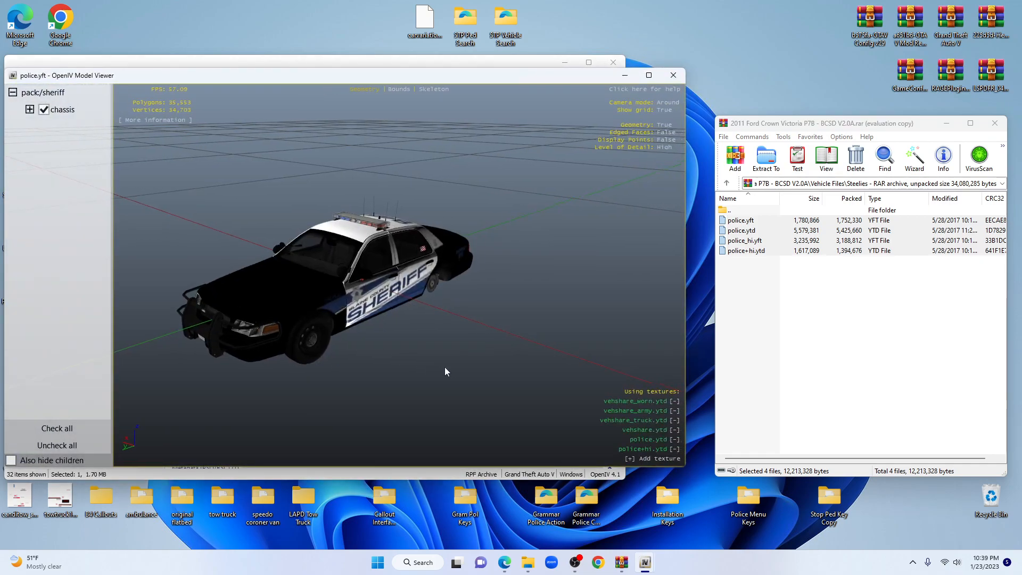
{"action": "left_click_drag", "start_coordinate": [449, 369], "coordinate": [333, 319]}
{"action": "left_click_drag", "start_coordinate": [445, 326], "coordinate": [292, 359]}
{"action": "left_click_drag", "start_coordinate": [479, 369], "coordinate": [478, 392]}
{"action": "left_click_drag", "start_coordinate": [226, 298], "coordinate": [328, 315]}
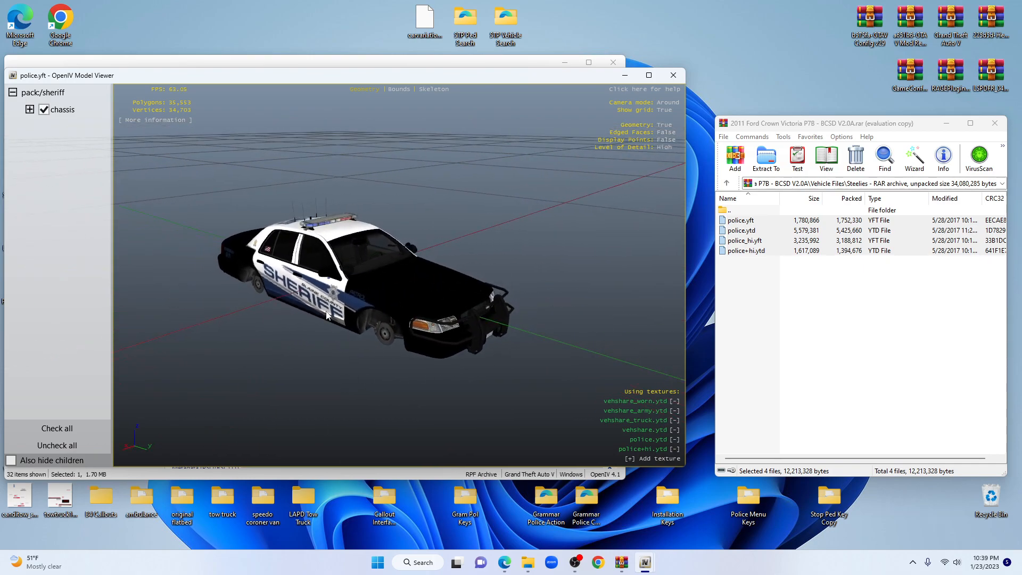
{"action": "left_click_drag", "start_coordinate": [542, 230], "coordinate": [394, 253]}
{"action": "left_click_drag", "start_coordinate": [457, 356], "coordinate": [520, 318]}
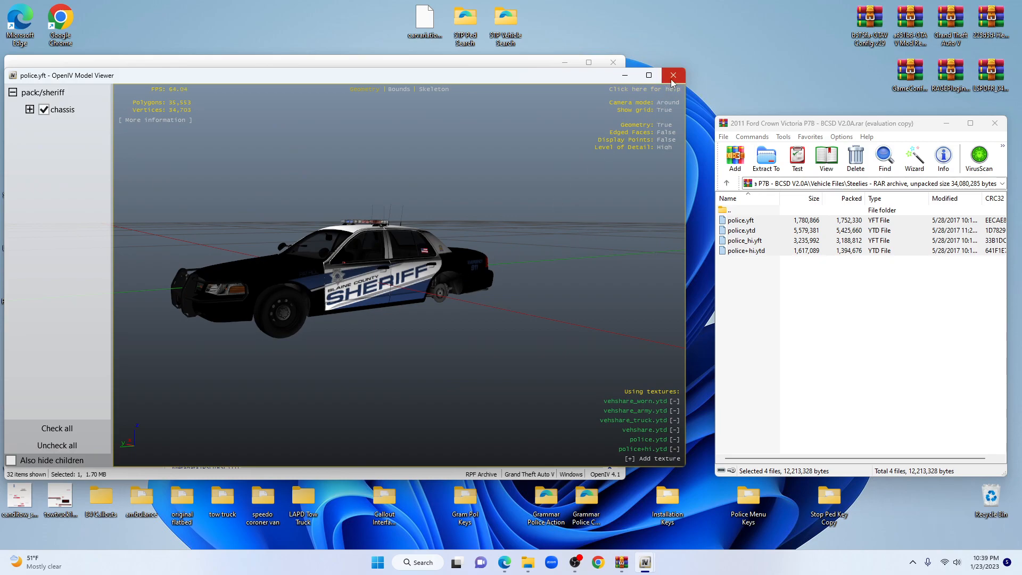
{"action": "left_click_drag", "start_coordinate": [315, 341], "coordinate": [476, 358]}
{"action": "left_click_drag", "start_coordinate": [339, 254], "coordinate": [446, 295]}
{"action": "scroll", "coordinate": [447, 295], "scroll_direction": "up", "scroll_amount": 3}
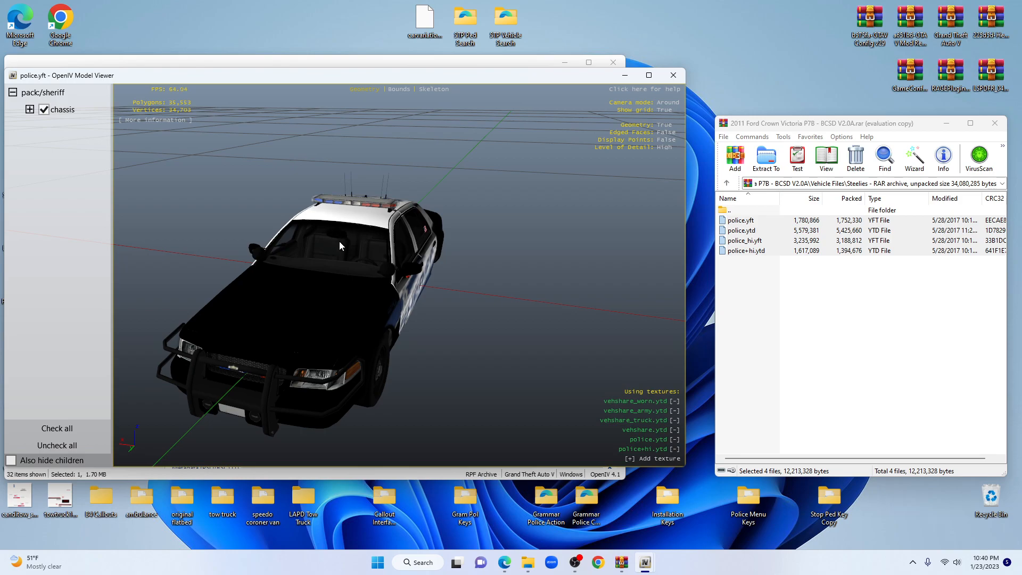
{"action": "left_click", "coordinate": [674, 75]}
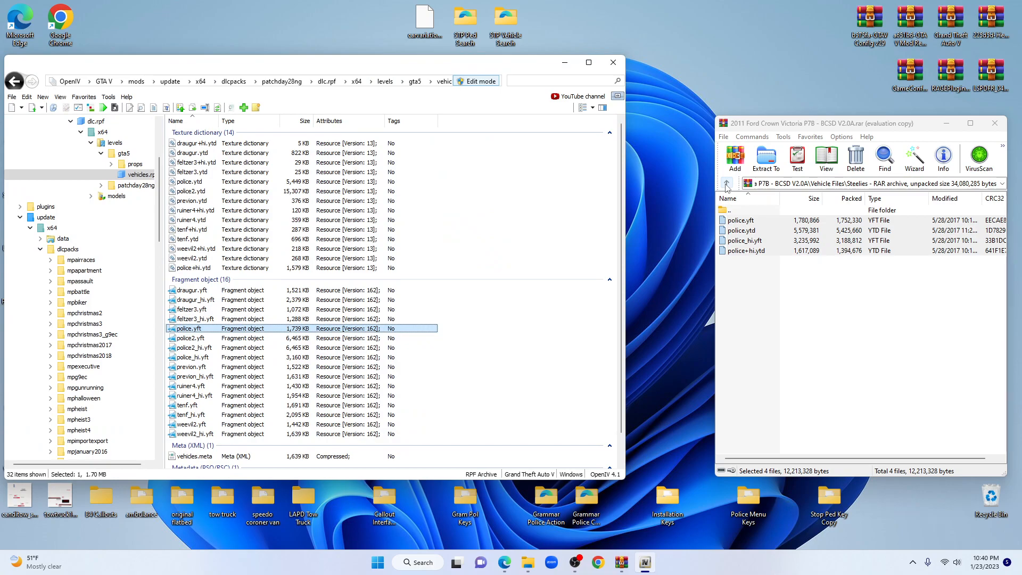
{"action": "left_click", "coordinate": [809, 283]}
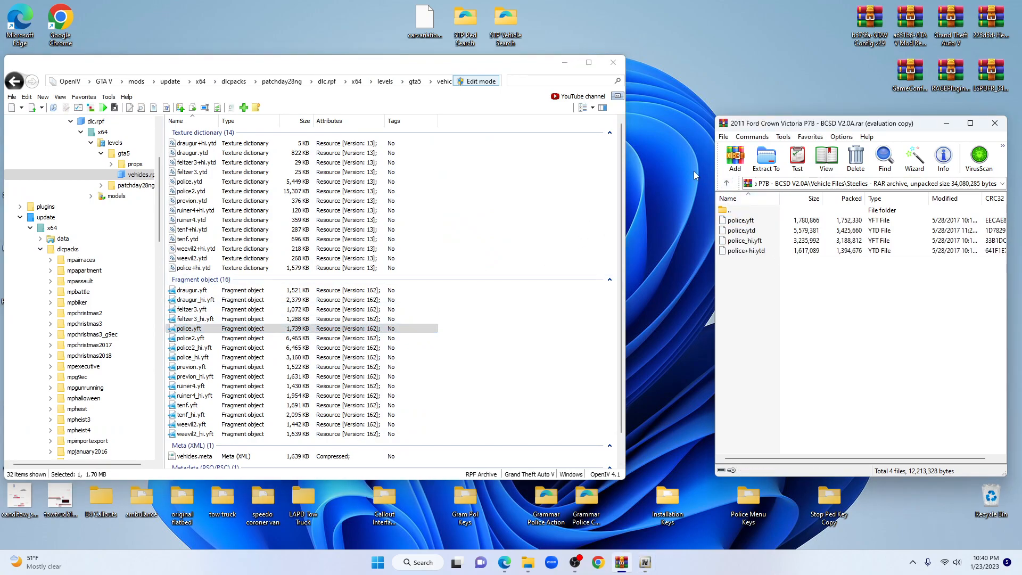
- Look through the Crown Victoria archive's Templates folder and the Steelies folder inside Vehicle Files
{"action": "left_click", "coordinate": [727, 183]}
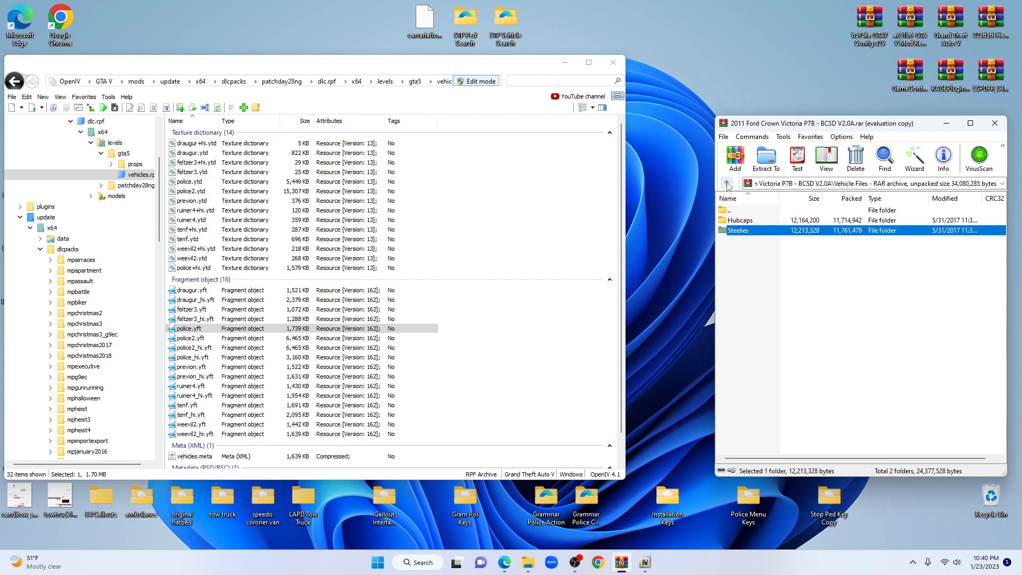
{"action": "left_click", "coordinate": [727, 184]}
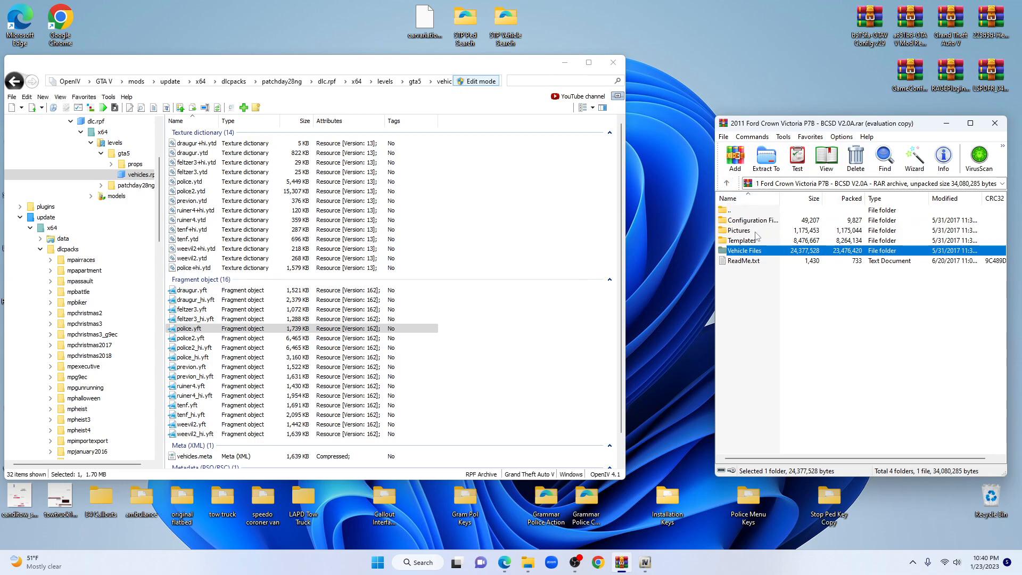
{"action": "double_click", "coordinate": [741, 240]}
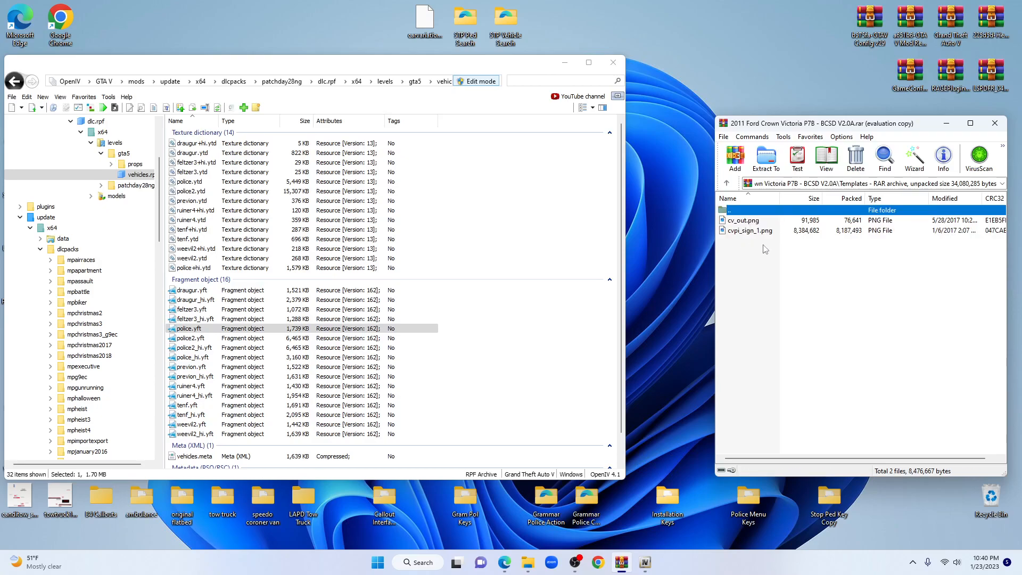
{"action": "left_click", "coordinate": [727, 183]}
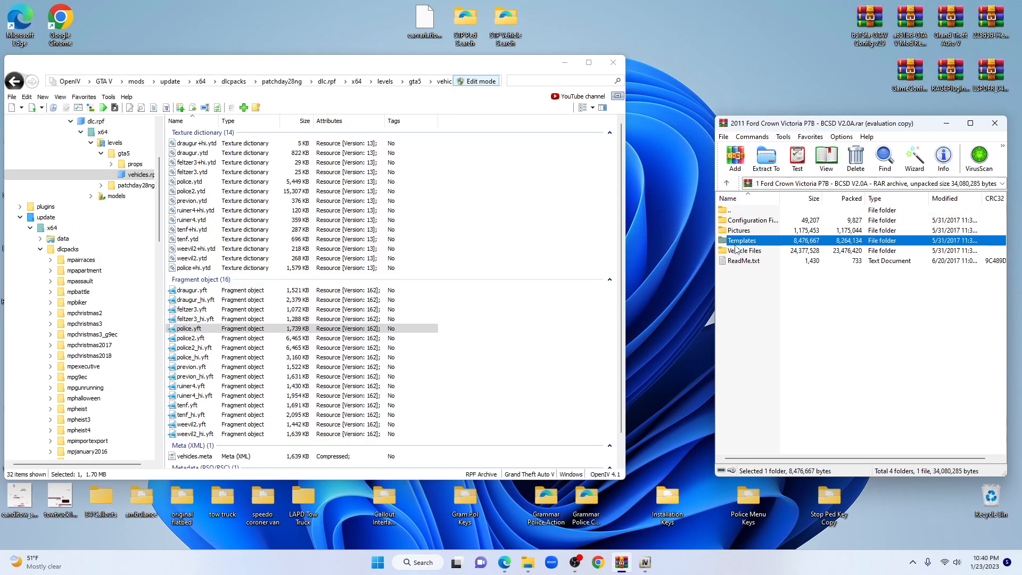
{"action": "left_click", "coordinate": [727, 183]}
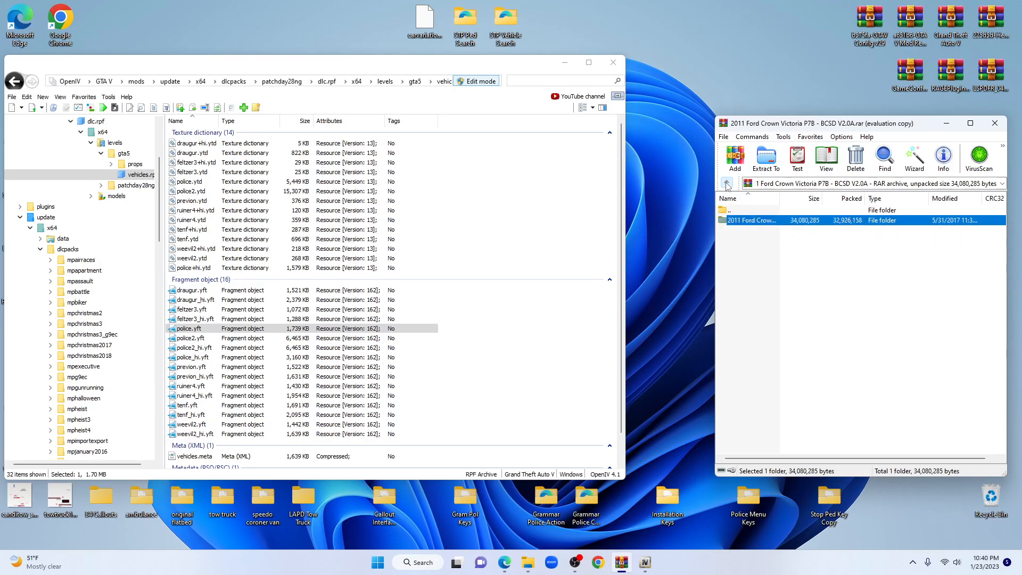
{"action": "double_click", "coordinate": [748, 224]}
{"action": "double_click", "coordinate": [748, 251]}
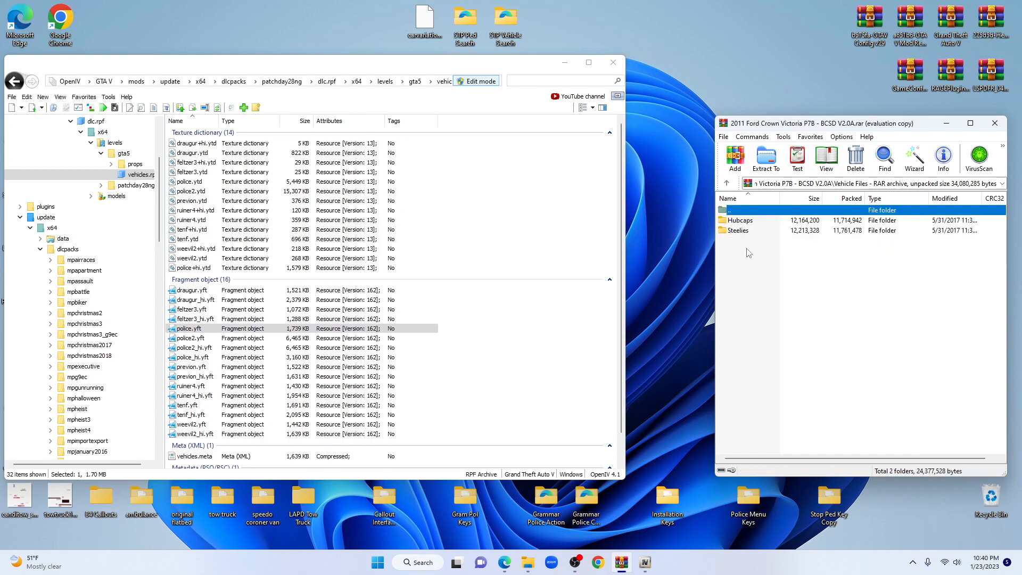
{"action": "double_click", "coordinate": [749, 231]}
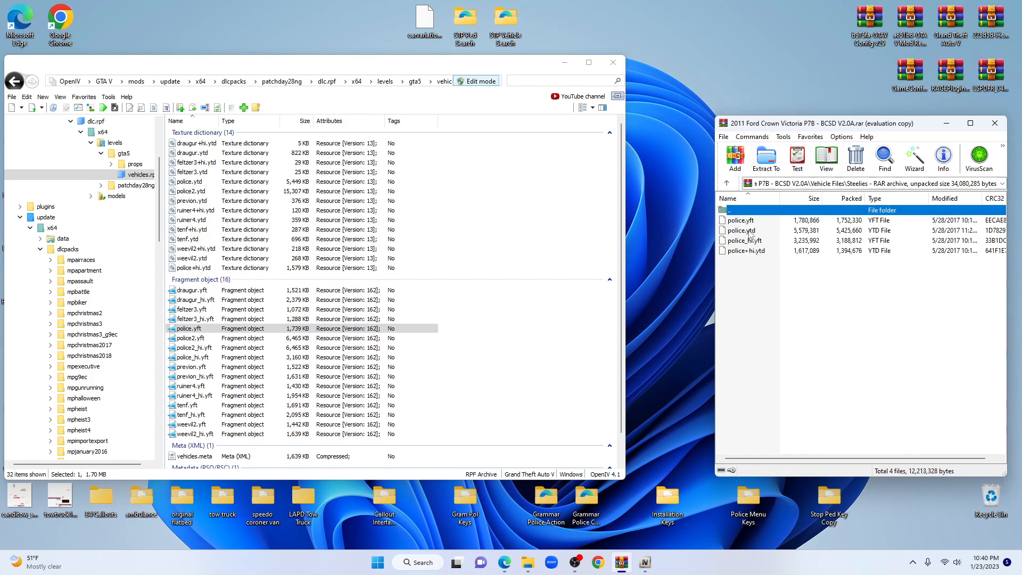
- Go to the archive's Configuration Files folder and open the available file actions for police4.xml
{"action": "left_click", "coordinate": [727, 184]}
{"action": "left_click", "coordinate": [727, 183]}
{"action": "double_click", "coordinate": [744, 221]}
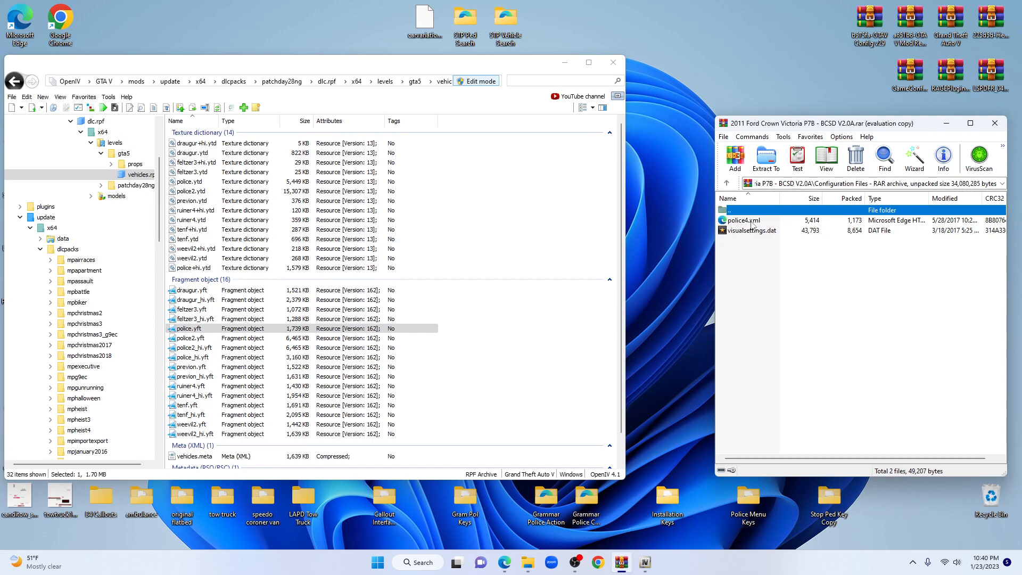
{"action": "left_click", "coordinate": [728, 183]}
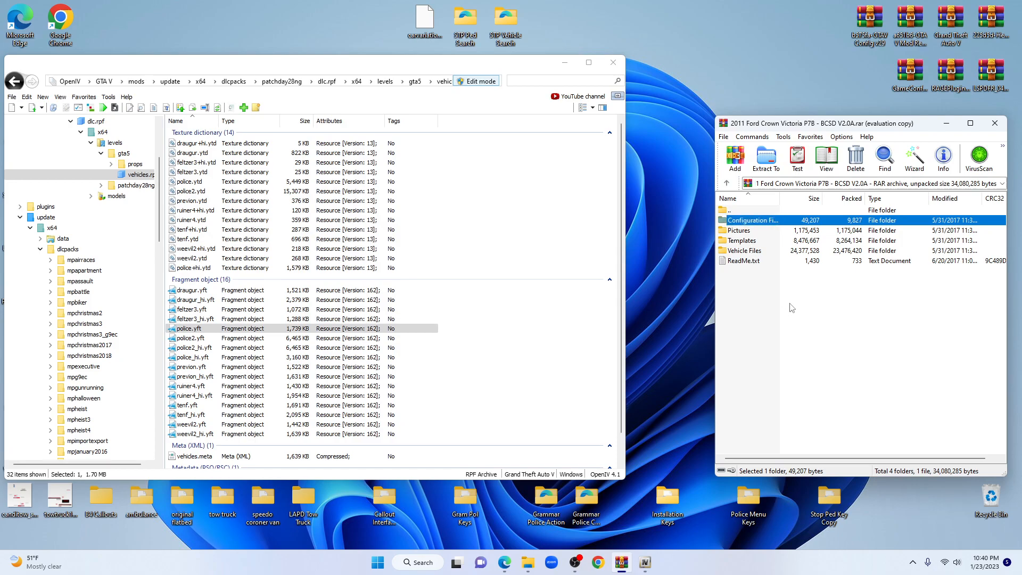
{"action": "double_click", "coordinate": [751, 225]}
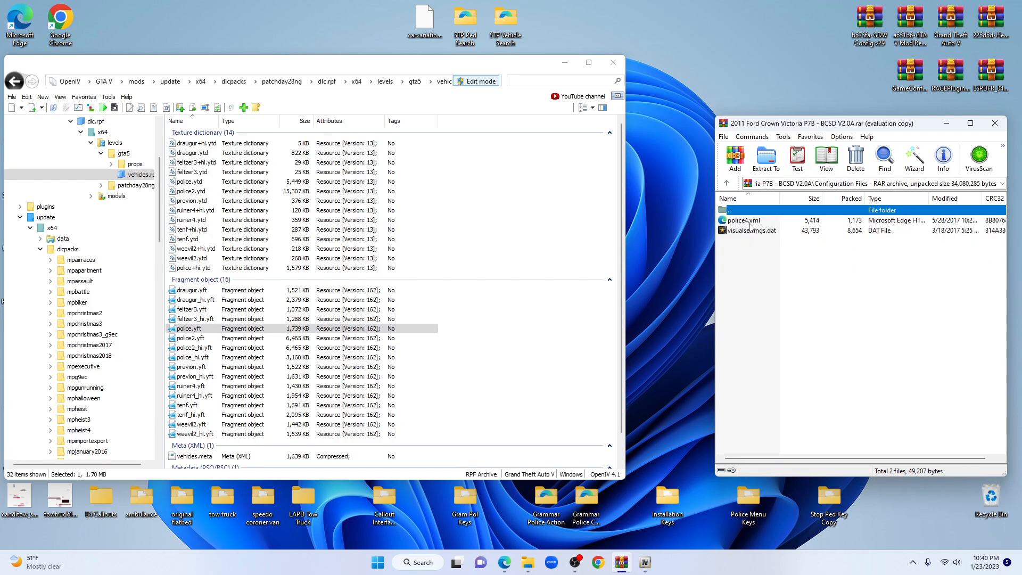
{"action": "right_click", "coordinate": [752, 224]}
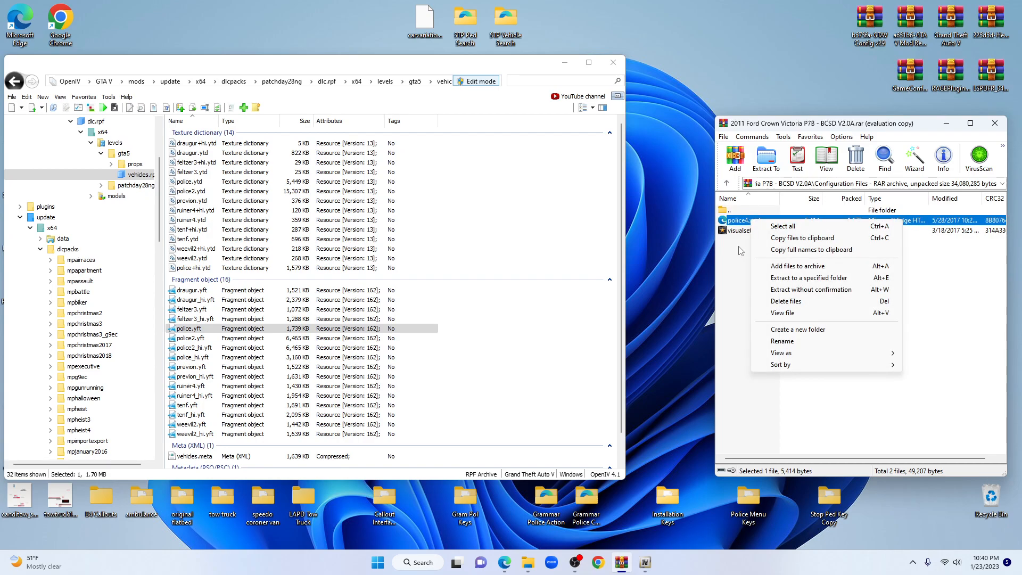
- Rename the police4.xml file in the archive's Configuration Files folder as police.xml
{"action": "left_click", "coordinate": [782, 342]}
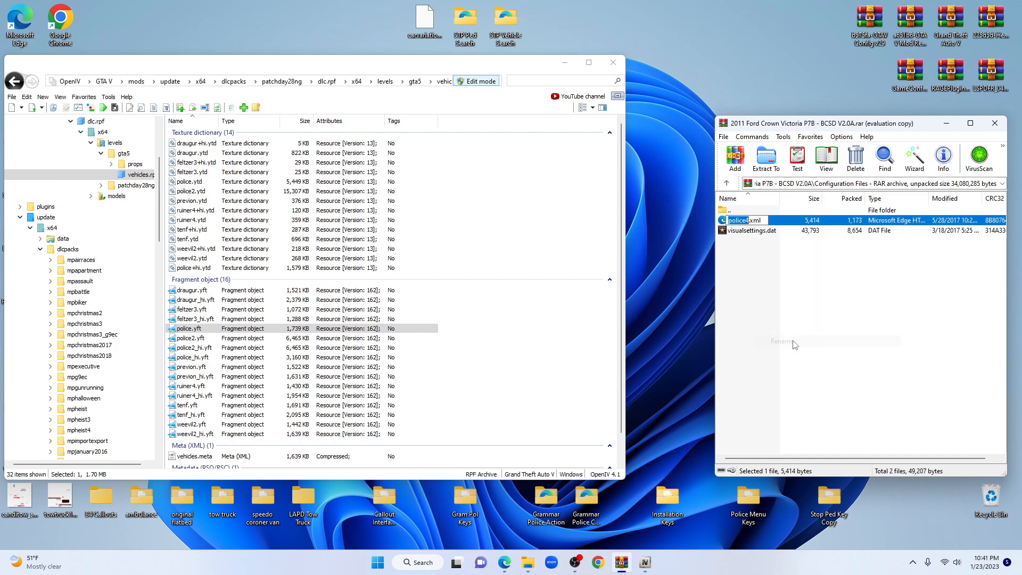
{"action": "left_click", "coordinate": [750, 221]}
{"action": "key", "text": "BackSpace"}
{"action": "left_click", "coordinate": [902, 329]}
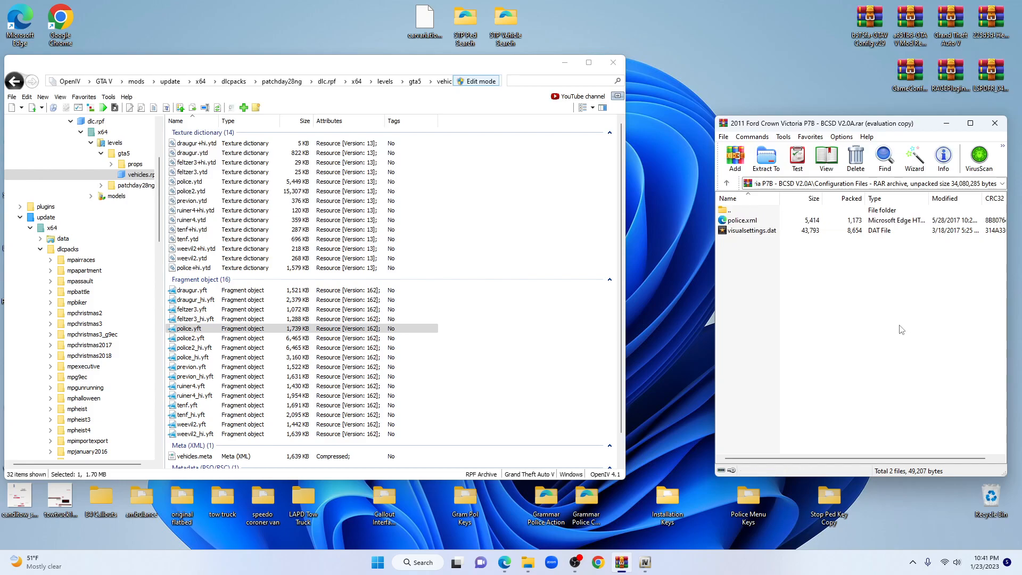
- In File Explorer, open the ELS\pack_default folder of the Steam Grand Theft Auto V installation on drive C
{"action": "left_click", "coordinate": [528, 562]}
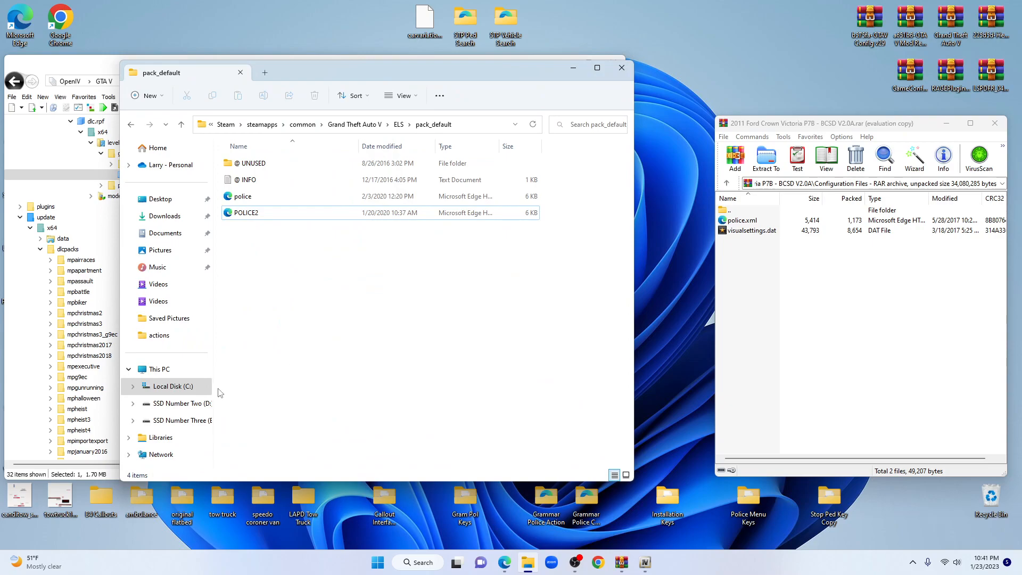
{"action": "left_click", "coordinate": [183, 388]}
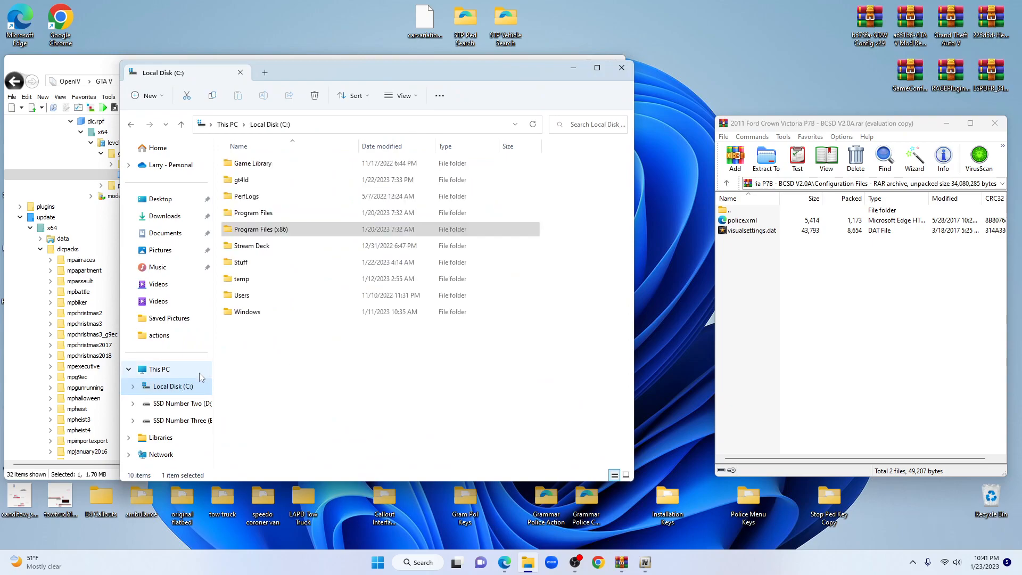
{"action": "double_click", "coordinate": [282, 233]}
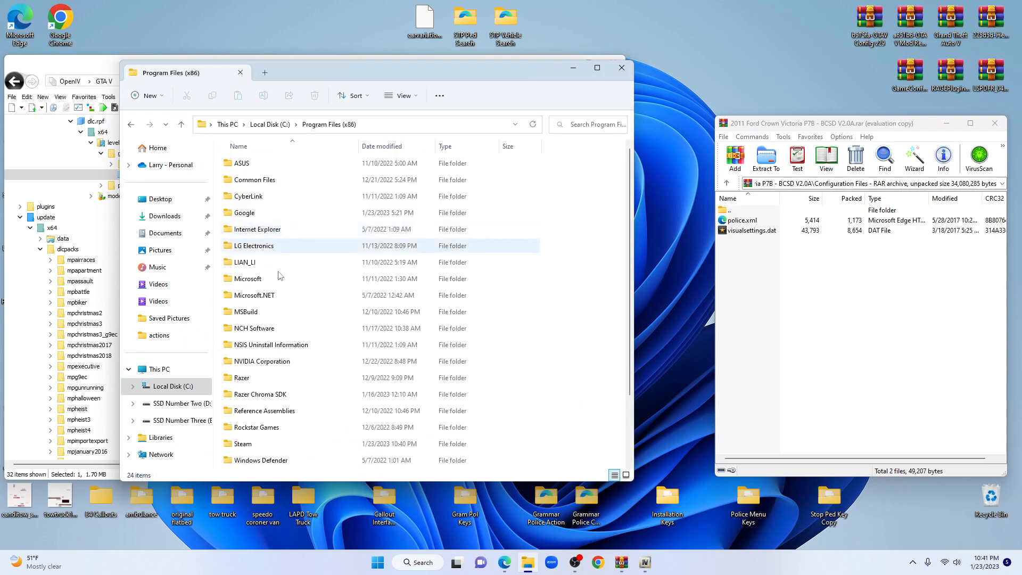
{"action": "double_click", "coordinate": [268, 446]}
{"action": "double_click", "coordinate": [269, 446]}
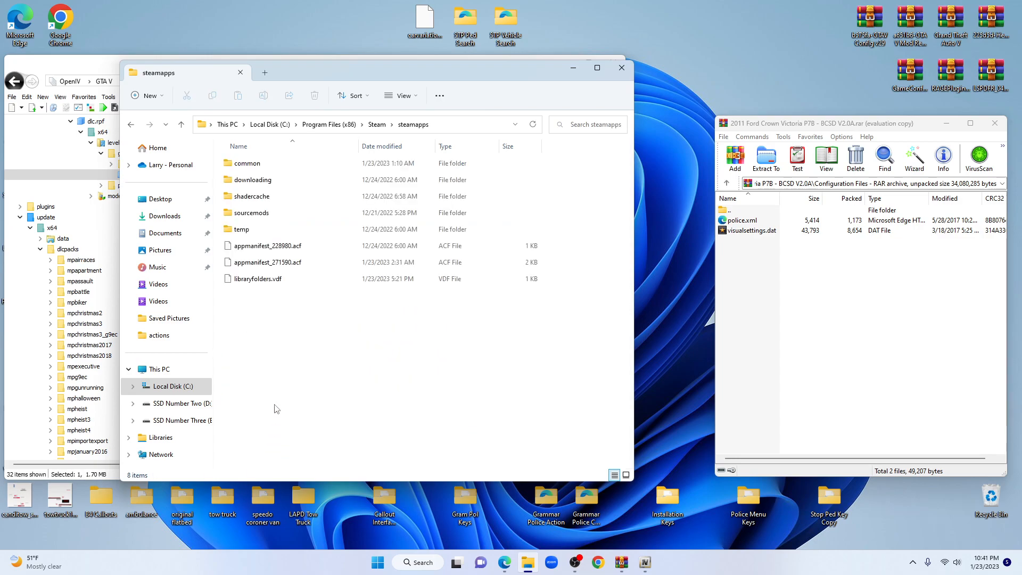
{"action": "double_click", "coordinate": [274, 164]}
{"action": "double_click", "coordinate": [273, 163]}
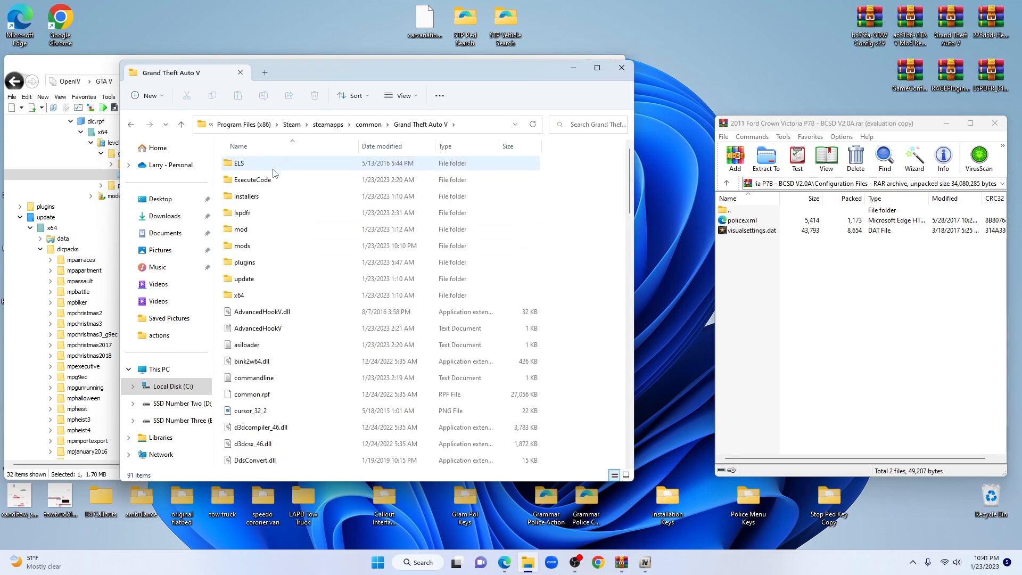
{"action": "double_click", "coordinate": [275, 168]}
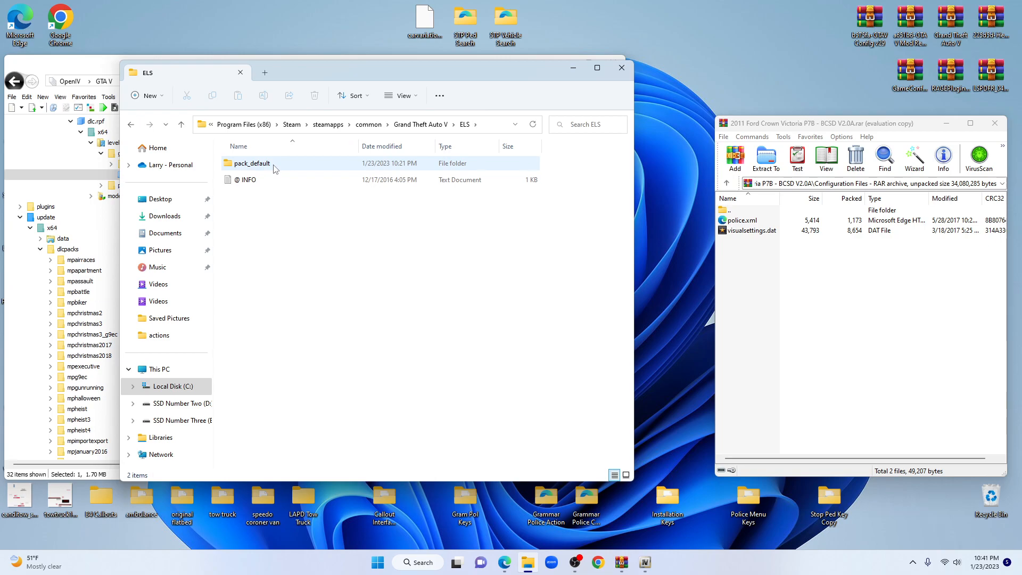
{"action": "double_click", "coordinate": [277, 167]}
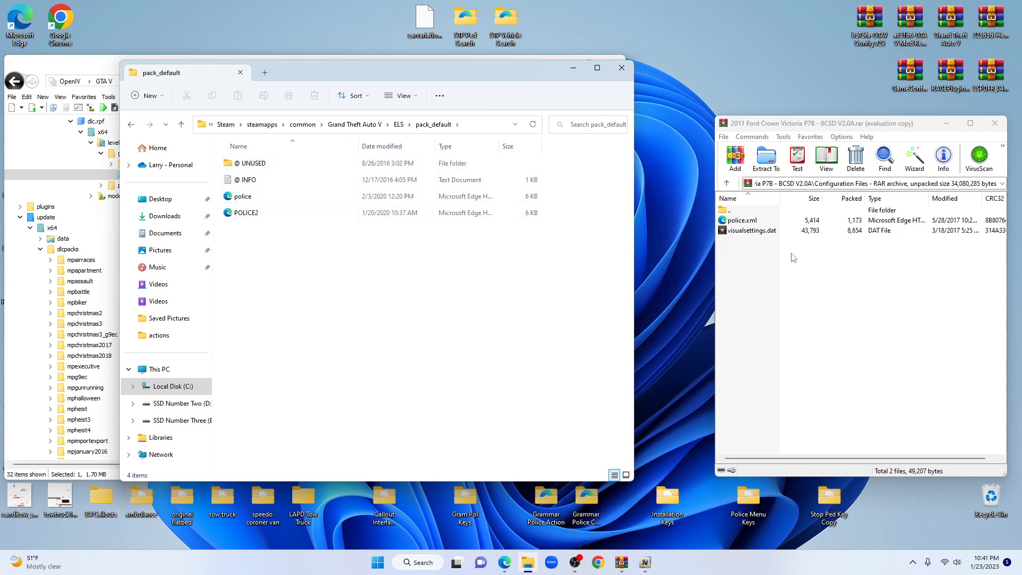
- Transfer police.xml from the archive into pack_default, replacing the existing file, and close the folder window
{"action": "left_click_drag", "start_coordinate": [754, 224], "coordinate": [528, 319]}
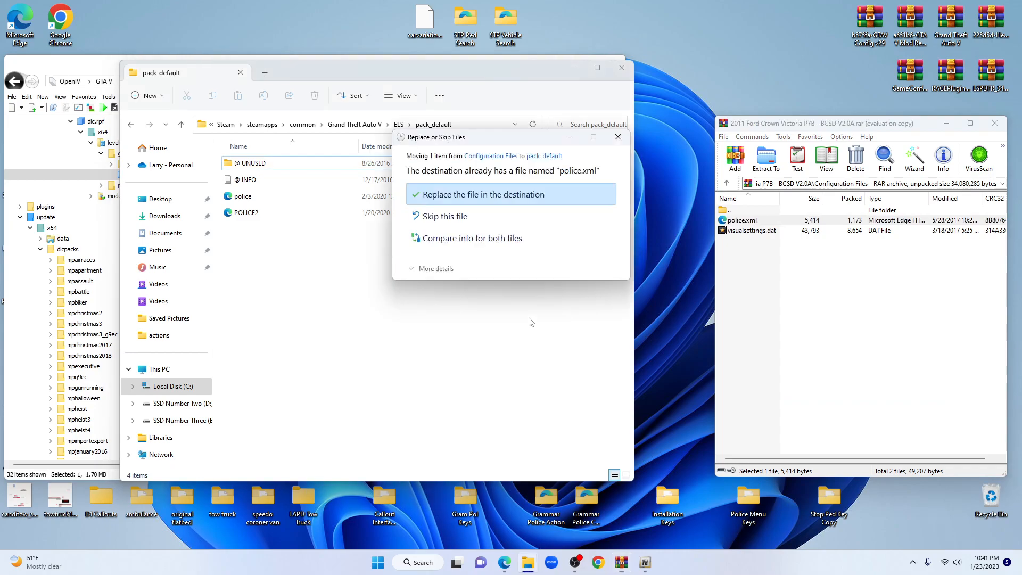
{"action": "left_click", "coordinate": [461, 195]}
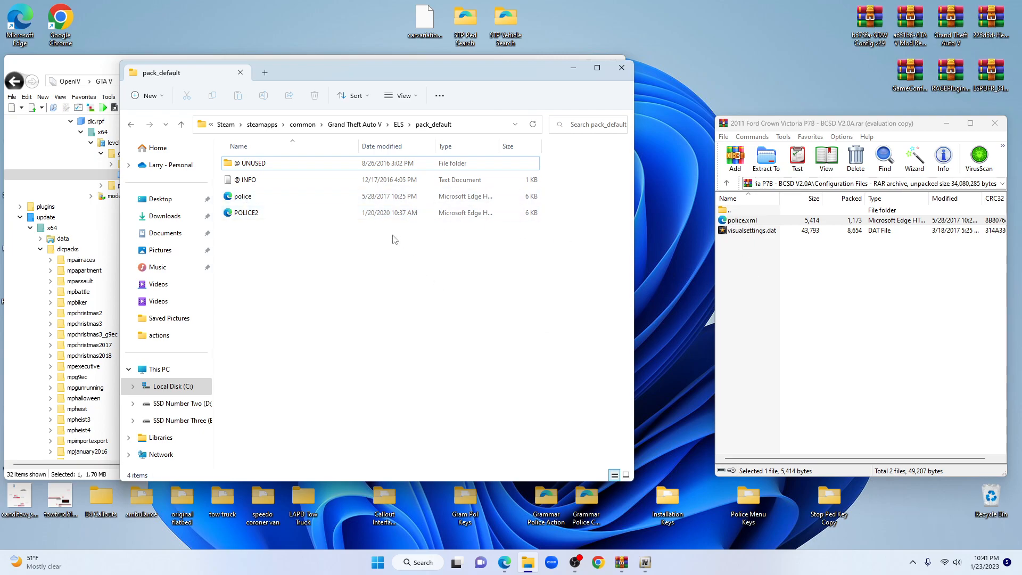
{"action": "left_click", "coordinate": [621, 68]}
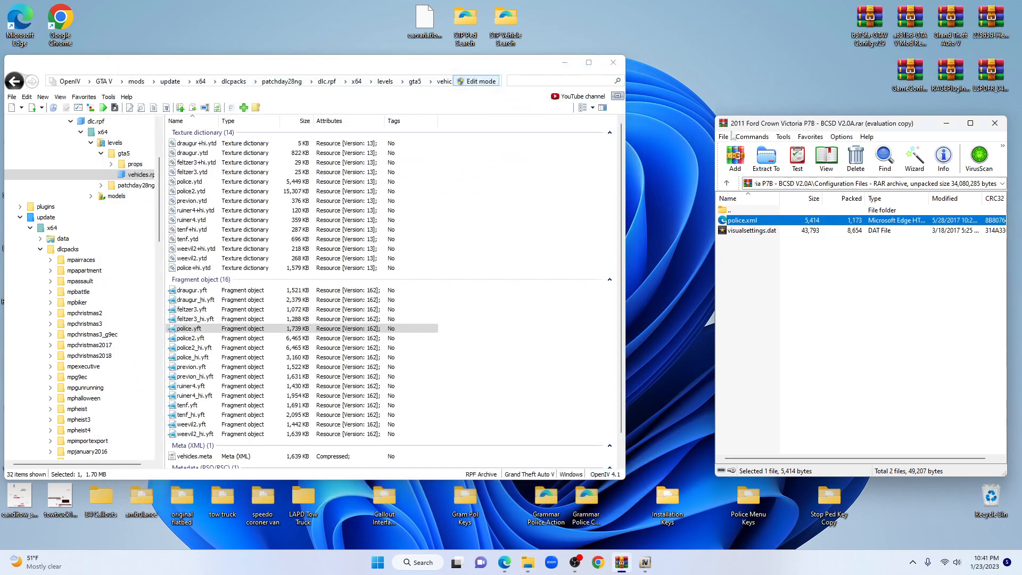
- Leave the Crown Victoria archive for the Downloads folder and check the contents of HoustonpoliceCarperinoCVPI.rar
{"action": "left_click", "coordinate": [728, 184]}
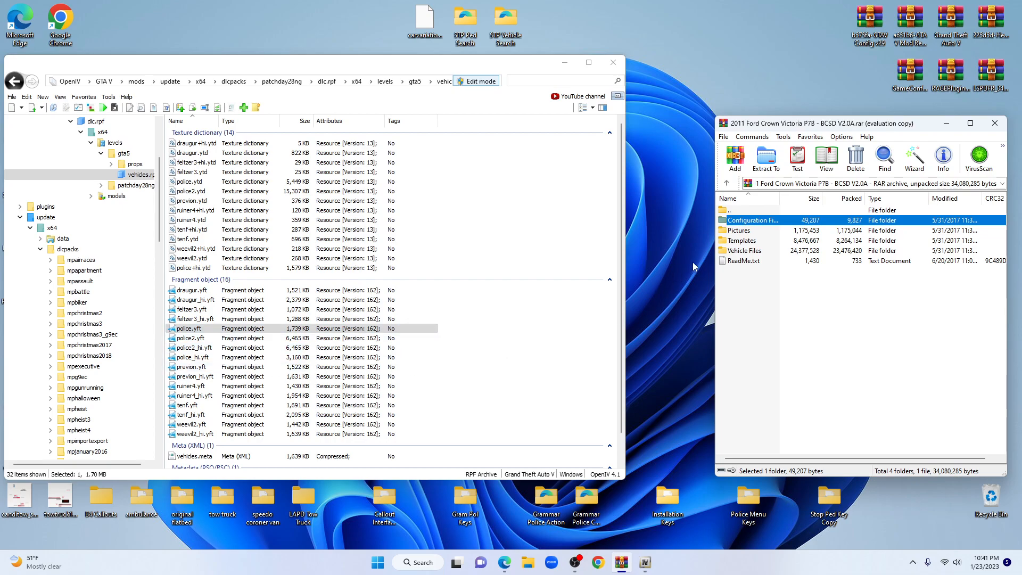
{"action": "left_click", "coordinate": [728, 184]}
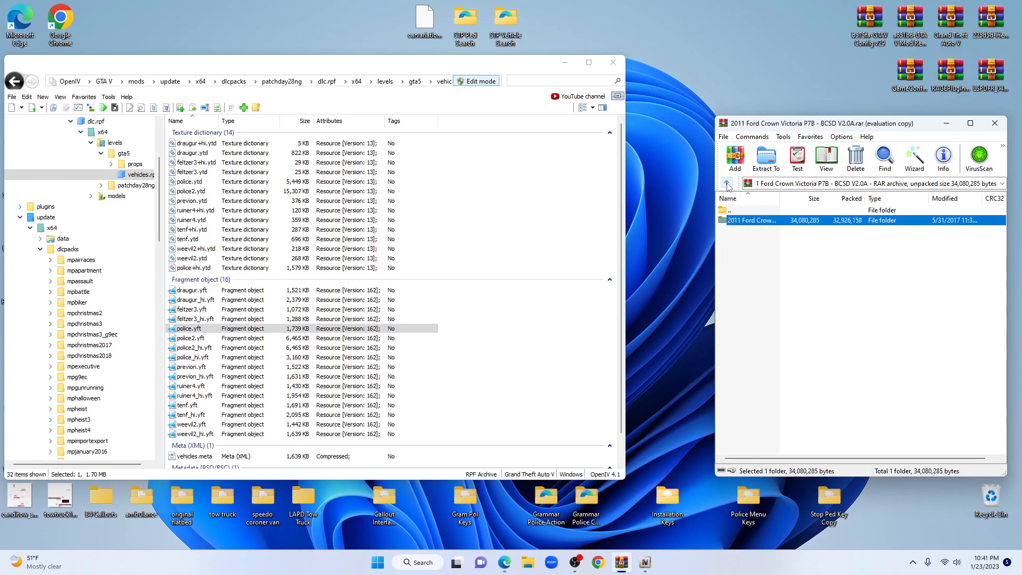
{"action": "left_click", "coordinate": [728, 184]}
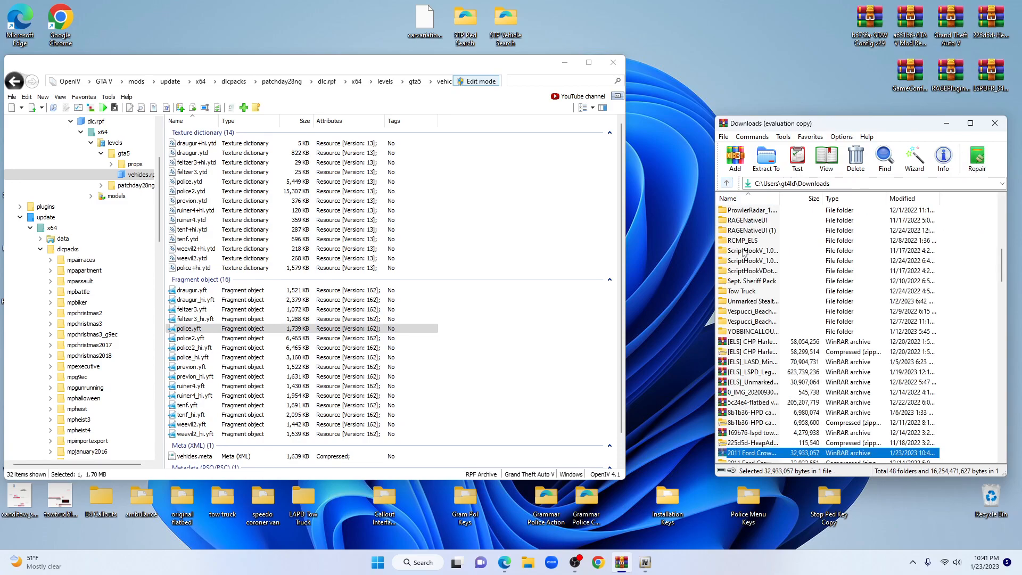
{"action": "scroll", "coordinate": [759, 281], "scroll_direction": "down", "scroll_amount": 8}
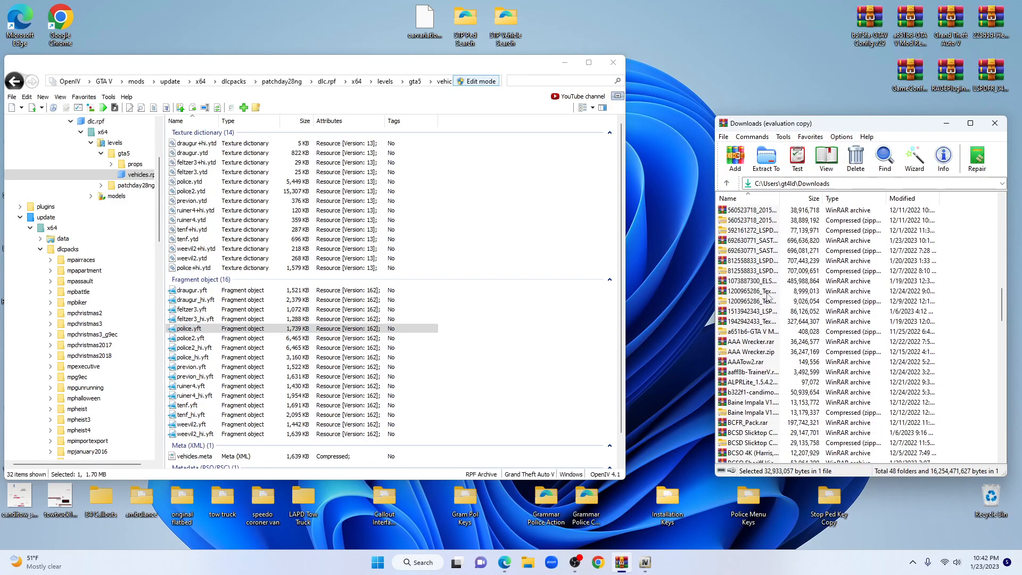
{"action": "scroll", "coordinate": [768, 296], "scroll_direction": "down", "scroll_amount": 4}
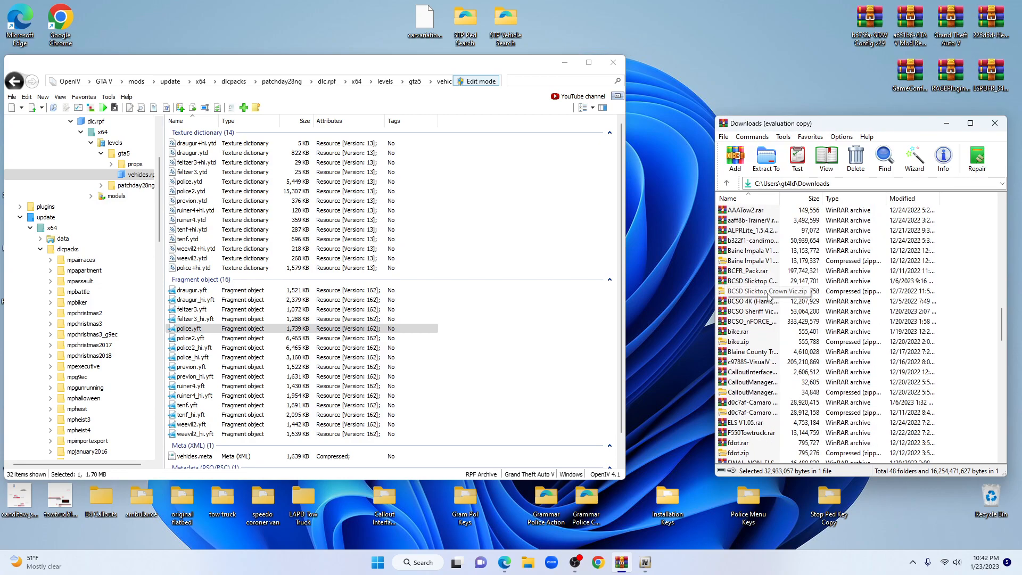
{"action": "scroll", "coordinate": [768, 297], "scroll_direction": "down", "scroll_amount": 4}
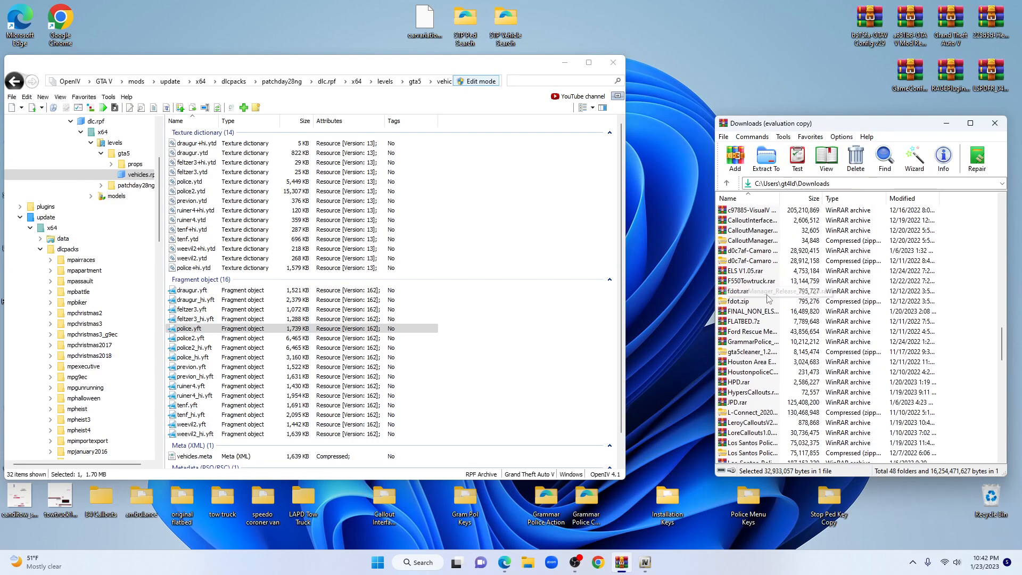
{"action": "double_click", "coordinate": [764, 373]}
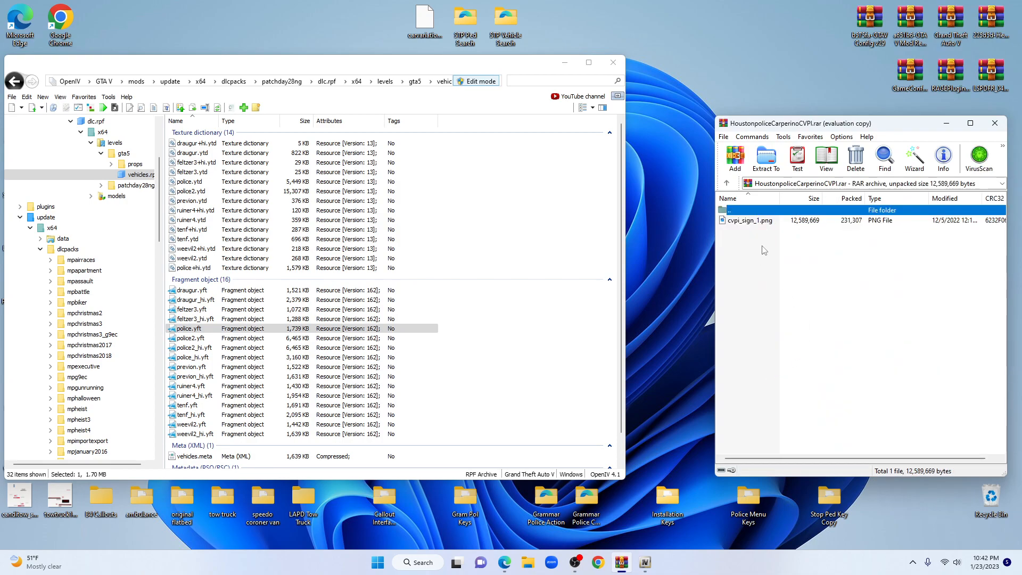
{"action": "left_click", "coordinate": [727, 183]}
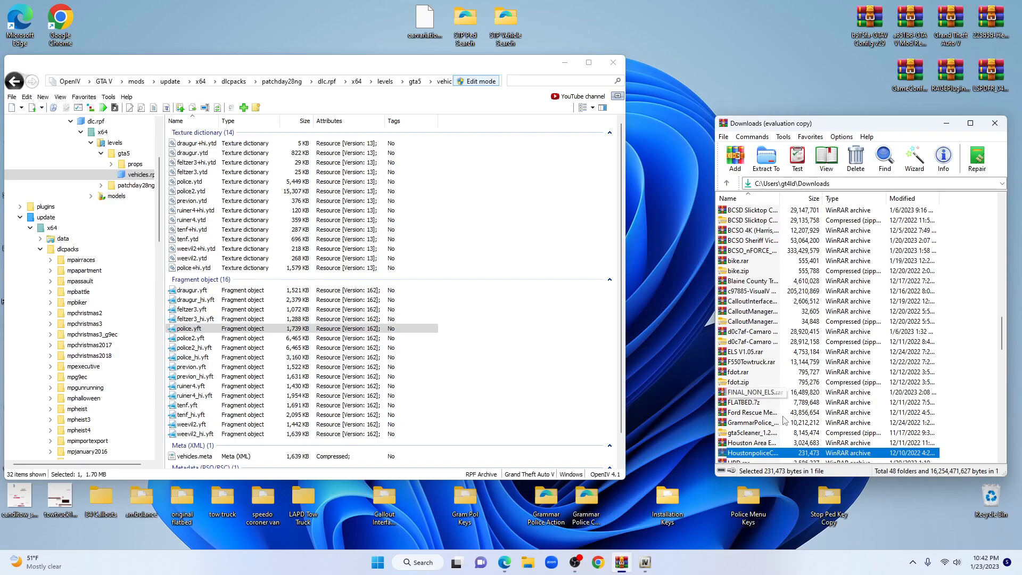
- Open the CVPI folder inside the FINAL_NON_ELS.rar archive
{"action": "double_click", "coordinate": [759, 393]}
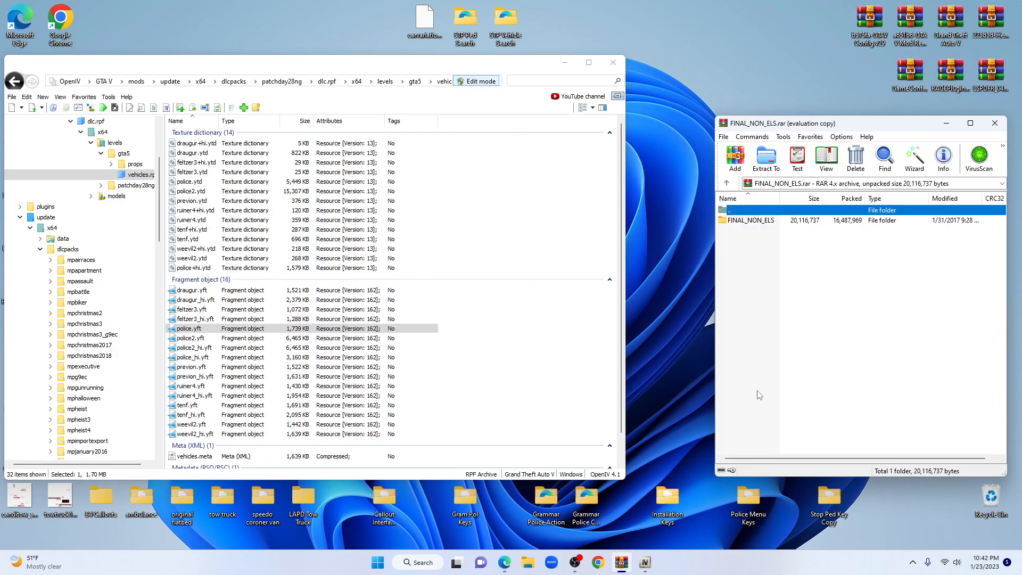
{"action": "double_click", "coordinate": [743, 220]}
{"action": "left_click", "coordinate": [743, 262]}
{"action": "double_click", "coordinate": [743, 262]}
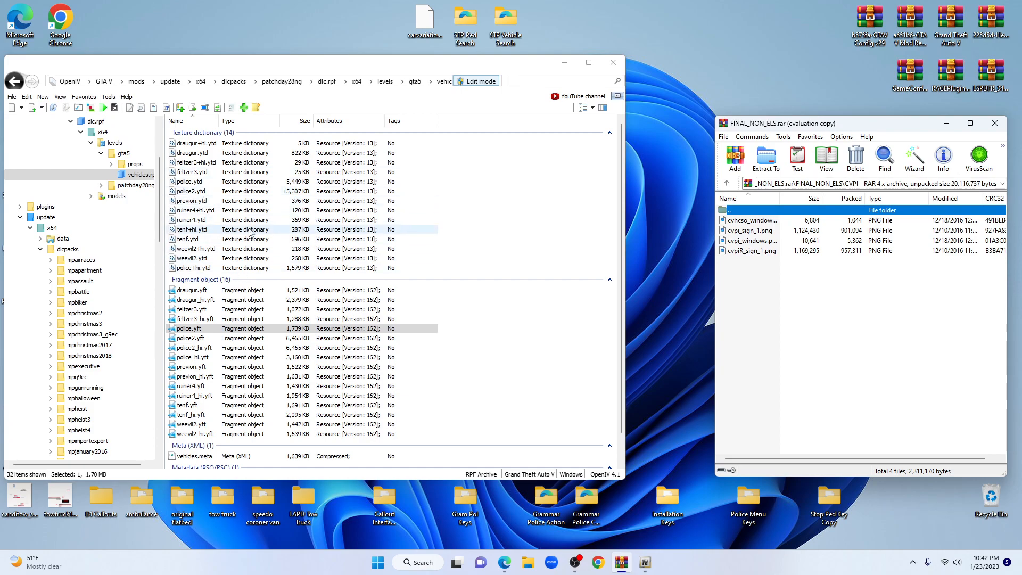
- Open police.ytd from vehicles.rpf in the OpenIV texture editor and filter its textures by "sign"
{"action": "double_click", "coordinate": [192, 181]}
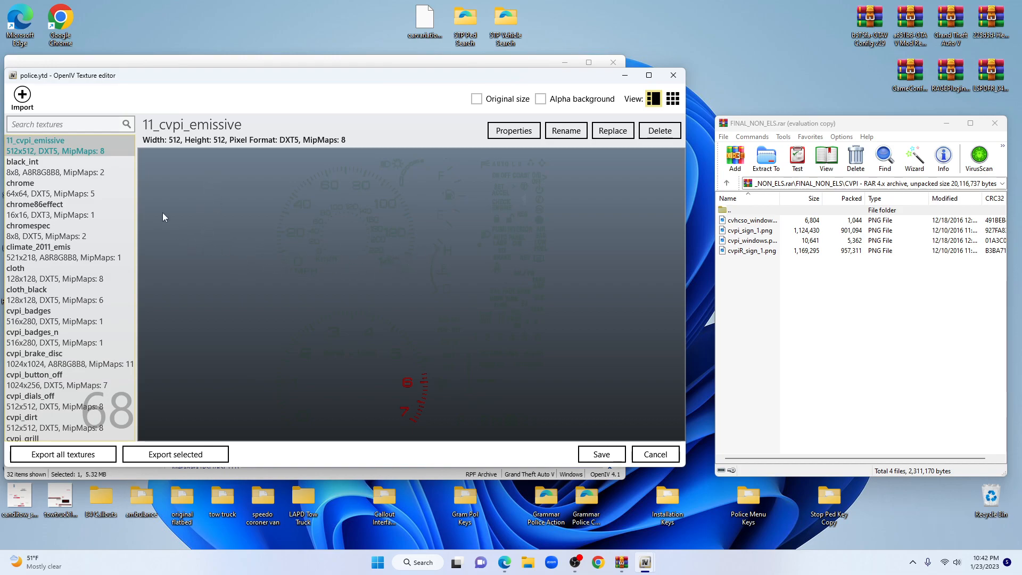
{"action": "left_click", "coordinate": [46, 125]}
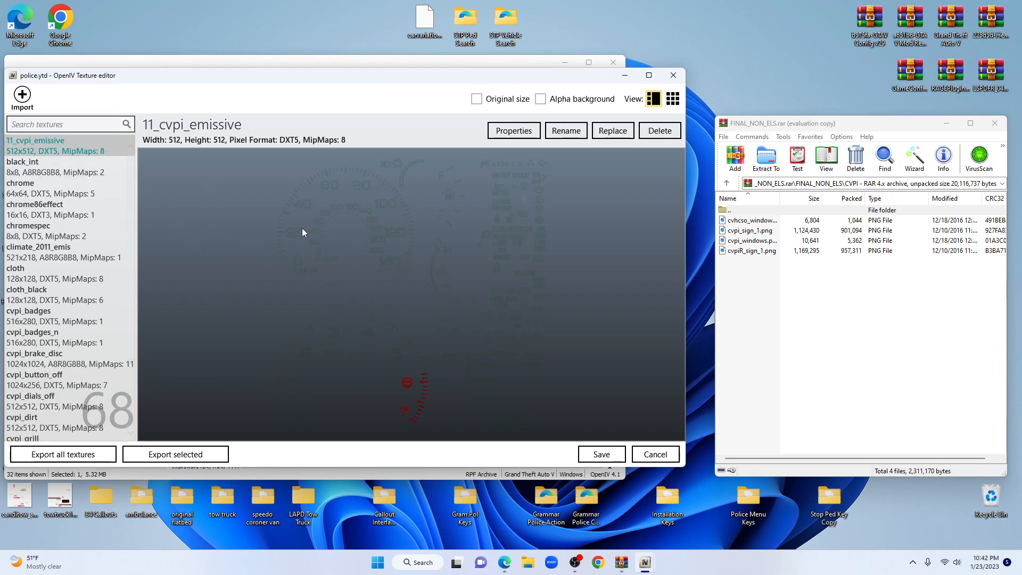
{"action": "type", "text": "sig"}
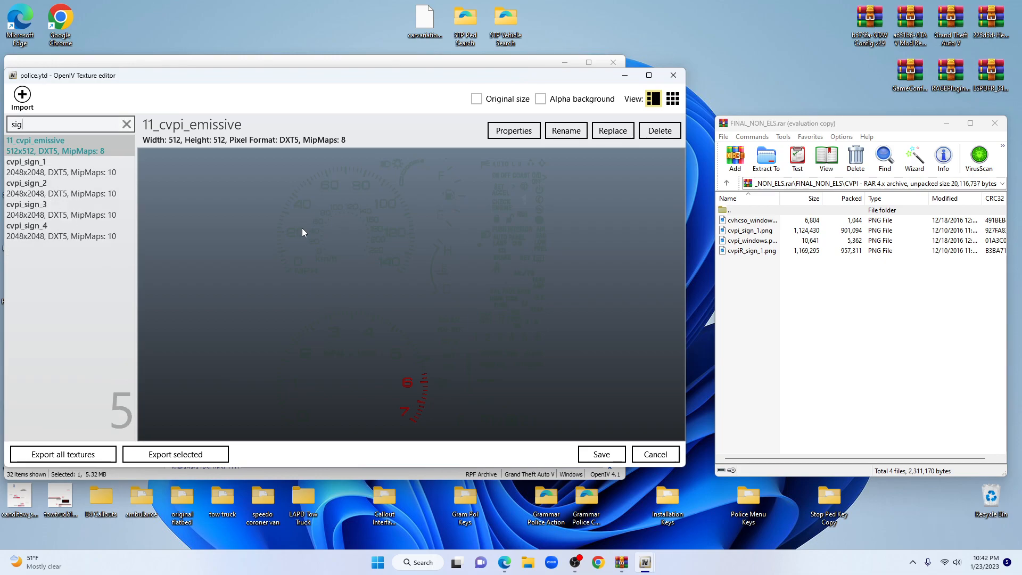
{"action": "type", "text": "n"}
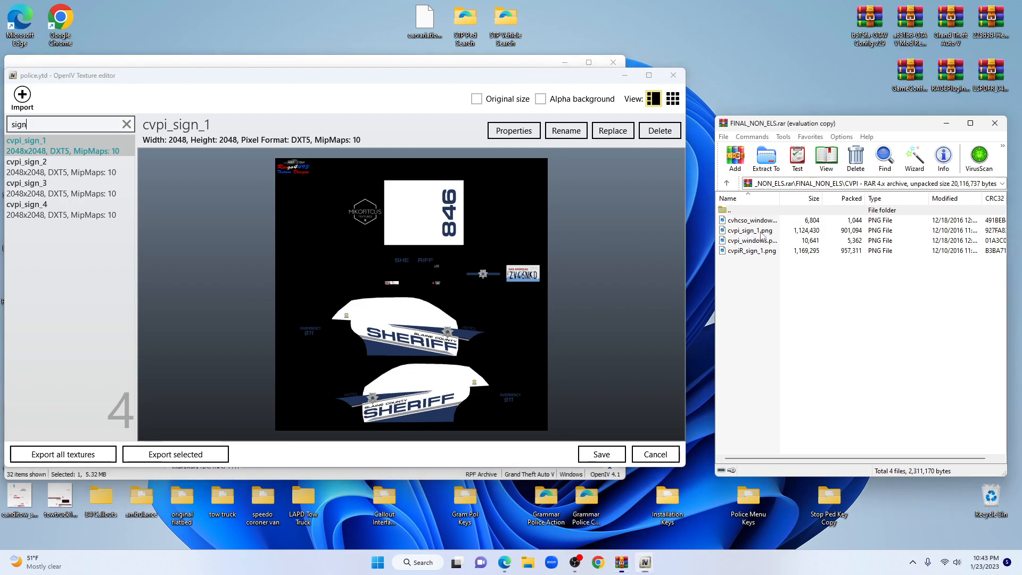
- Preview the cvpi_sign_1.png and cvpiR_sign_1.png liveries from the archive
{"action": "double_click", "coordinate": [761, 233]}
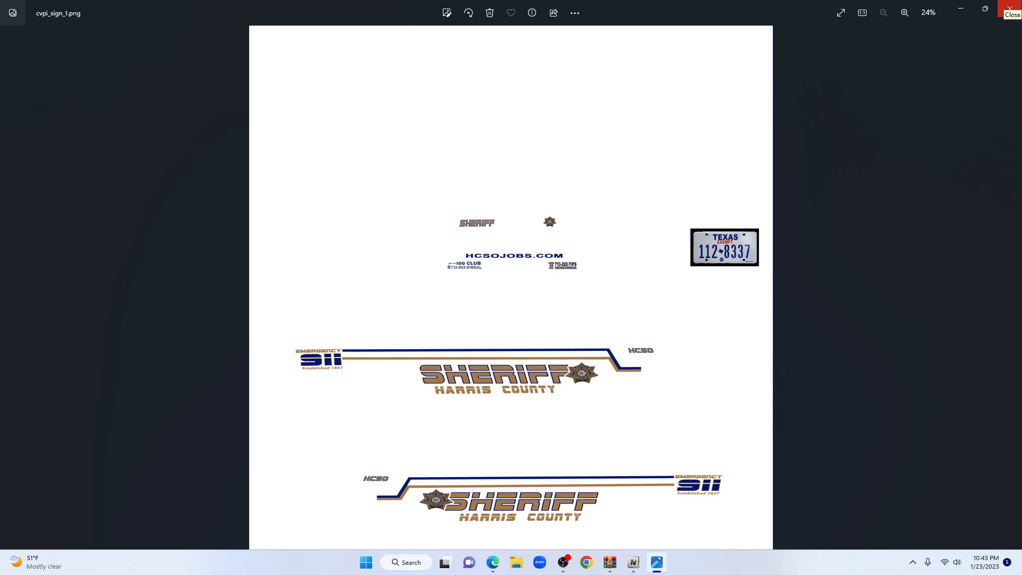
{"action": "left_click", "coordinate": [1009, 8]}
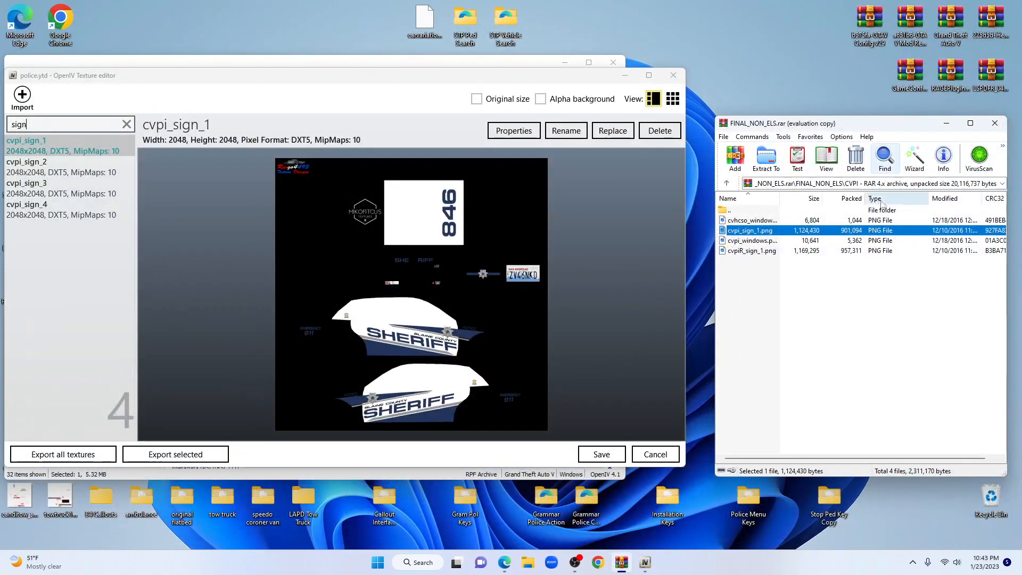
{"action": "double_click", "coordinate": [749, 254]}
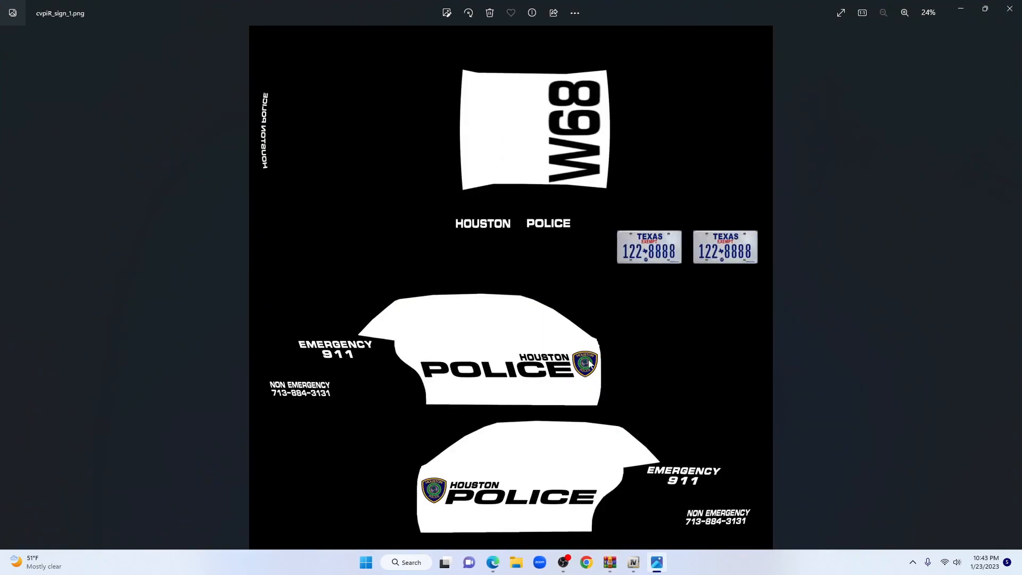
{"action": "left_click", "coordinate": [1009, 7]}
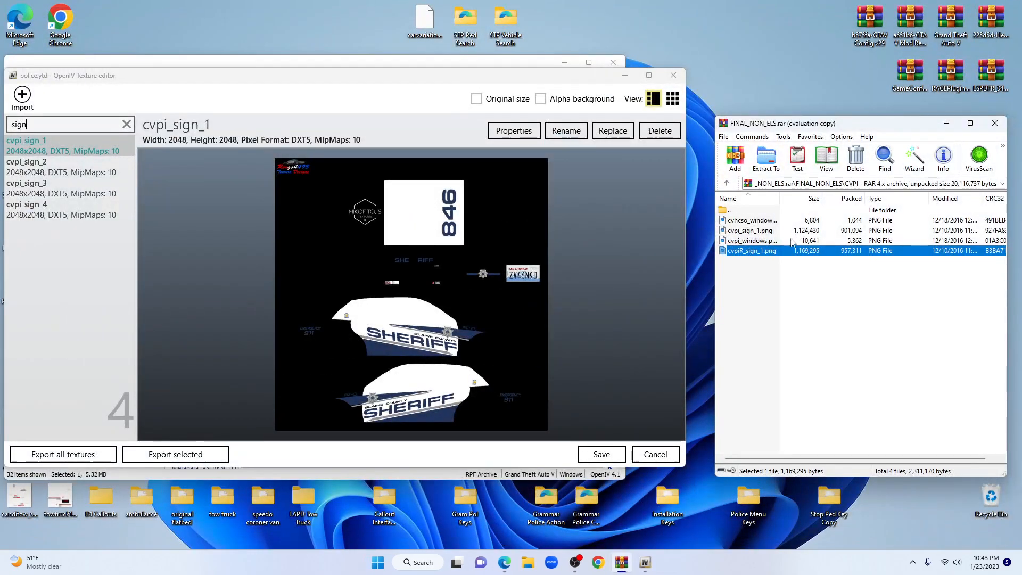
- Rename cvpi_sign_1.png in the archive as cvpi88_sign_1.png
{"action": "right_click", "coordinate": [746, 234]}
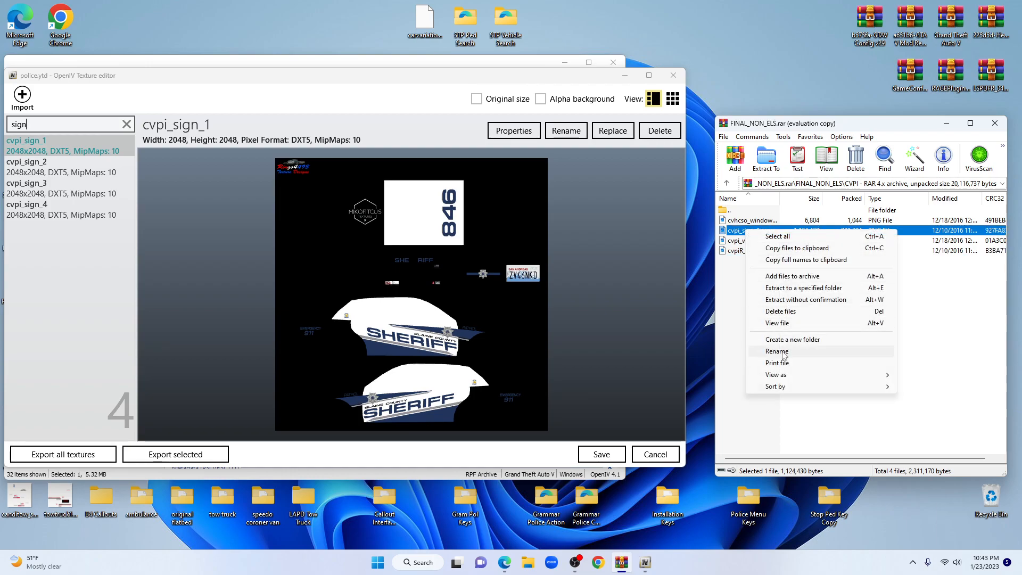
{"action": "left_click", "coordinate": [777, 351]}
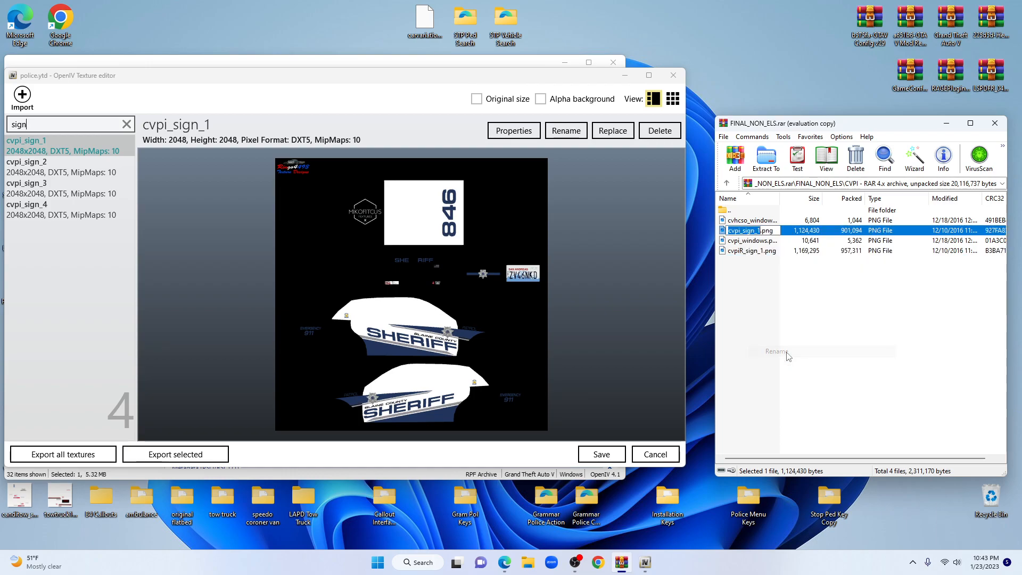
{"action": "left_click", "coordinate": [741, 231]}
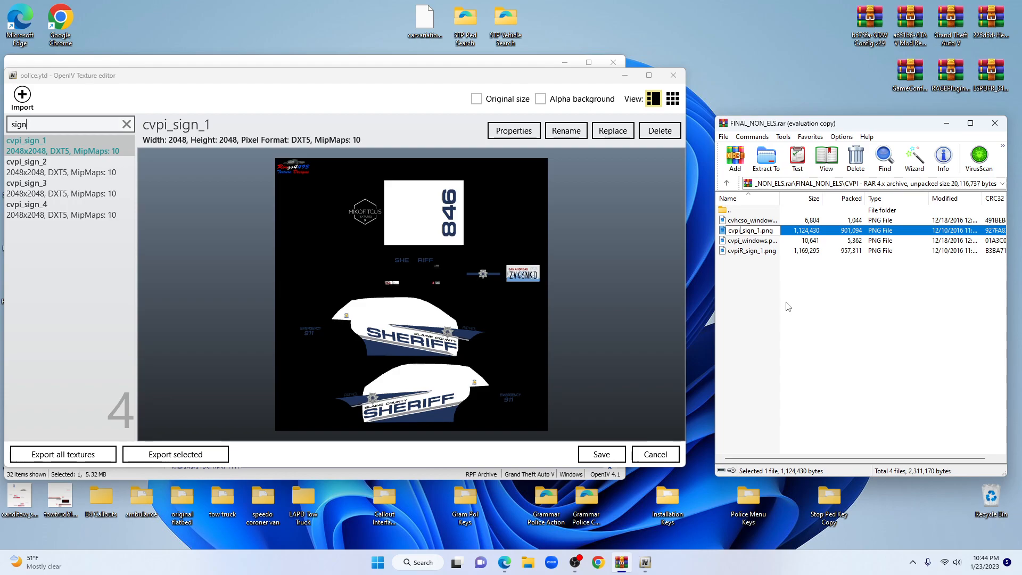
{"action": "type", "text": "88"}
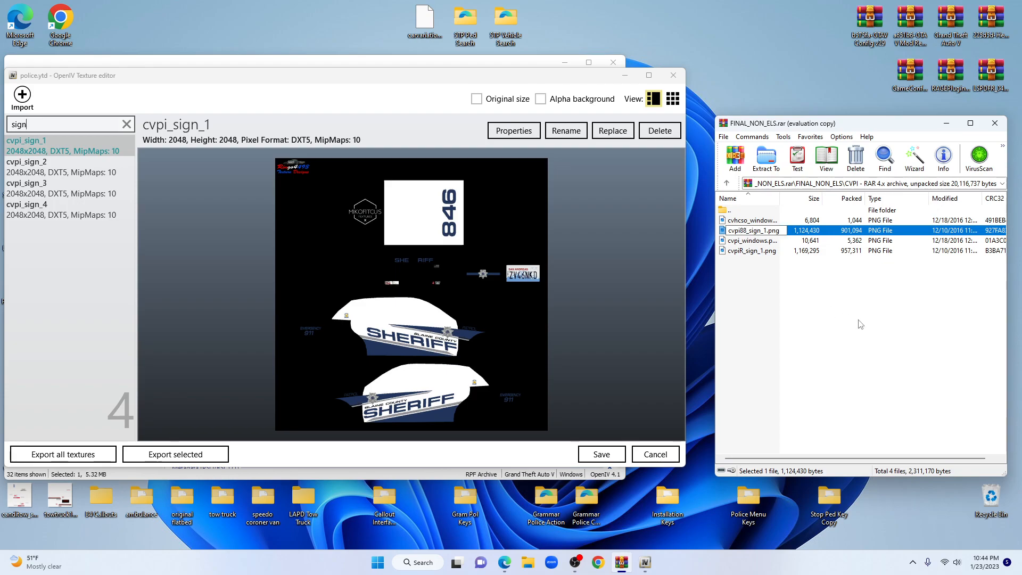
{"action": "left_click", "coordinate": [859, 325]}
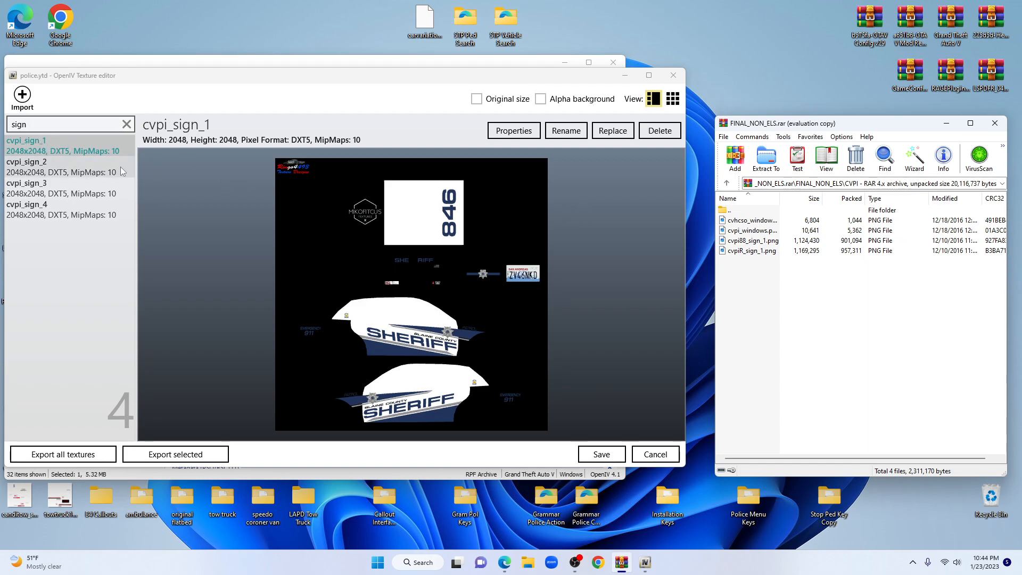
- Rename cvpiR_sign_1.png in the archive as cvpi_sign_1.png
{"action": "left_click", "coordinate": [761, 251]}
{"action": "right_click", "coordinate": [761, 253]}
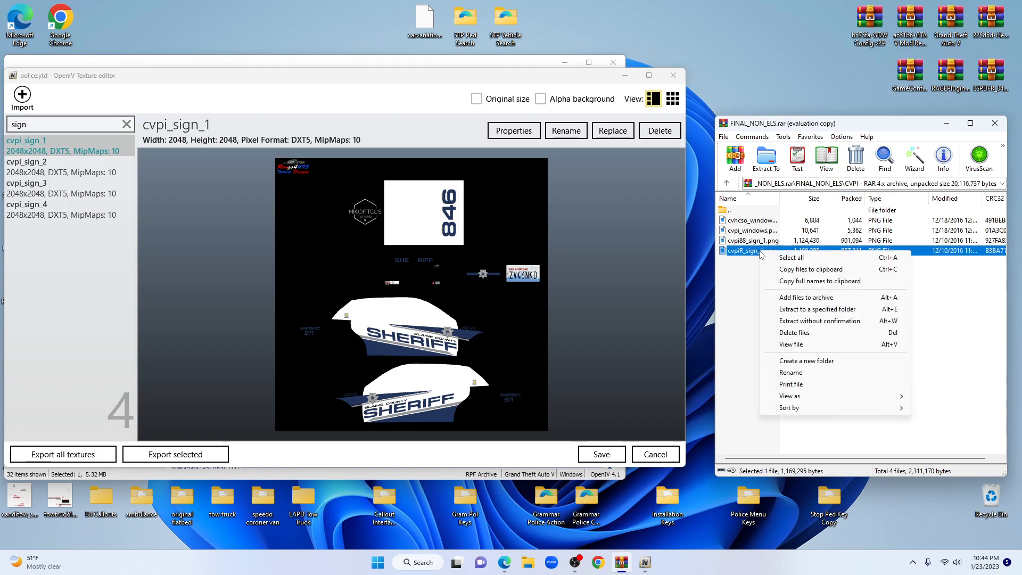
{"action": "left_click", "coordinate": [804, 374]}
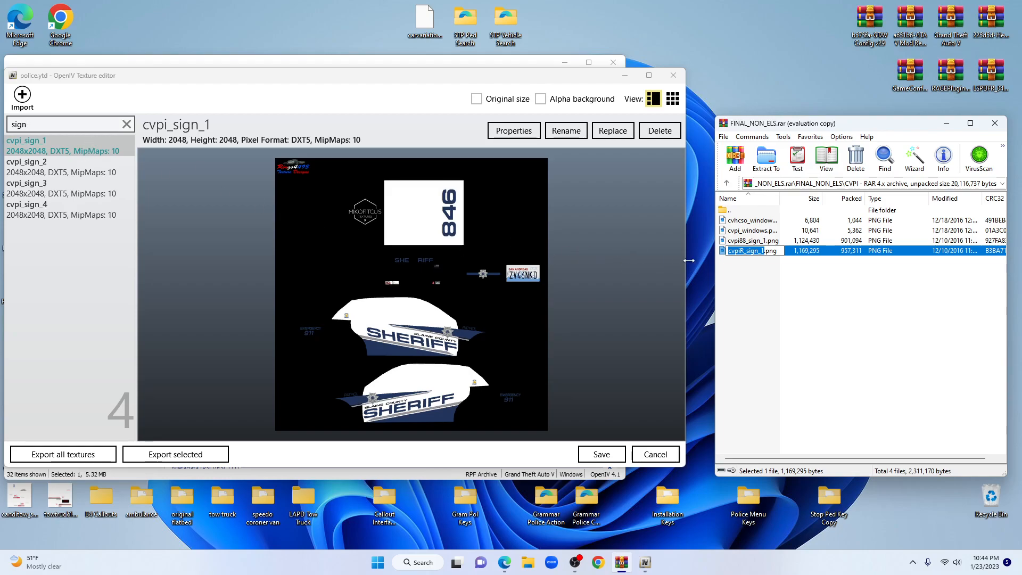
{"action": "left_click", "coordinate": [745, 252]}
{"action": "key", "text": "BackSpace"}
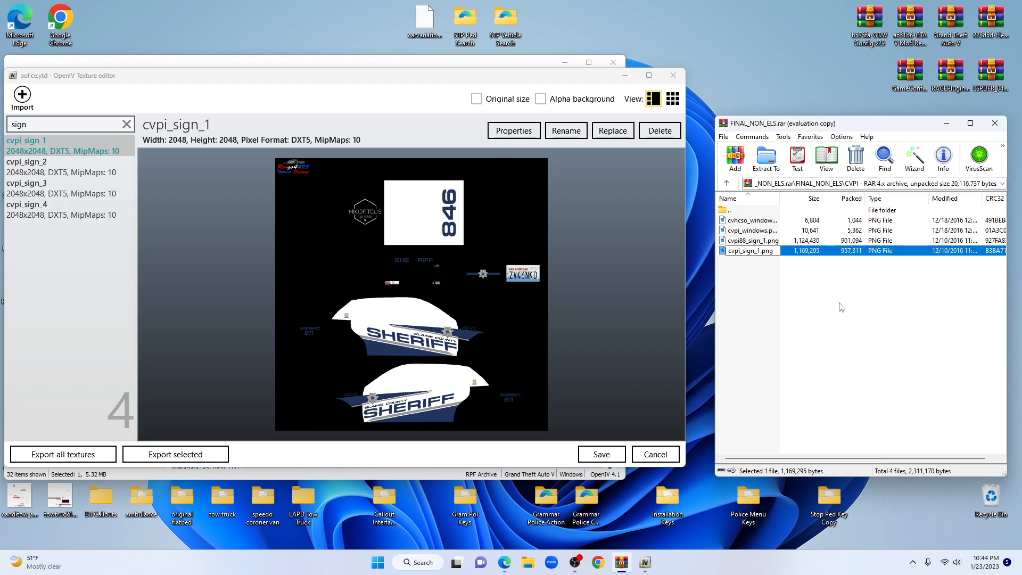
{"action": "left_click", "coordinate": [893, 331]}
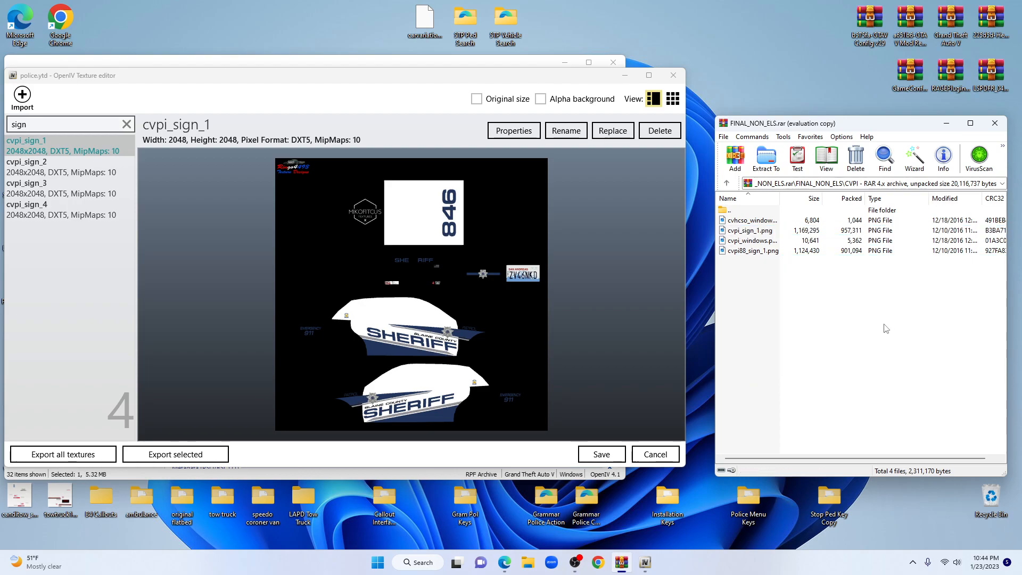
- Preview cvpi_sign_1.png, import it into police.ytd with automatic texture format and MipMap generation, and save the texture dictionary
{"action": "double_click", "coordinate": [744, 232]}
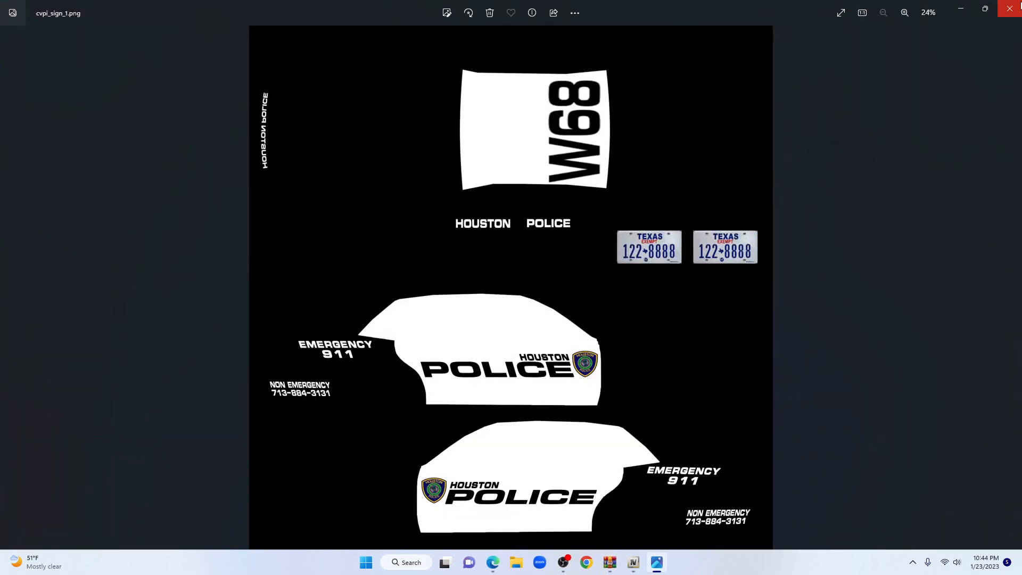
{"action": "left_click", "coordinate": [1010, 8]}
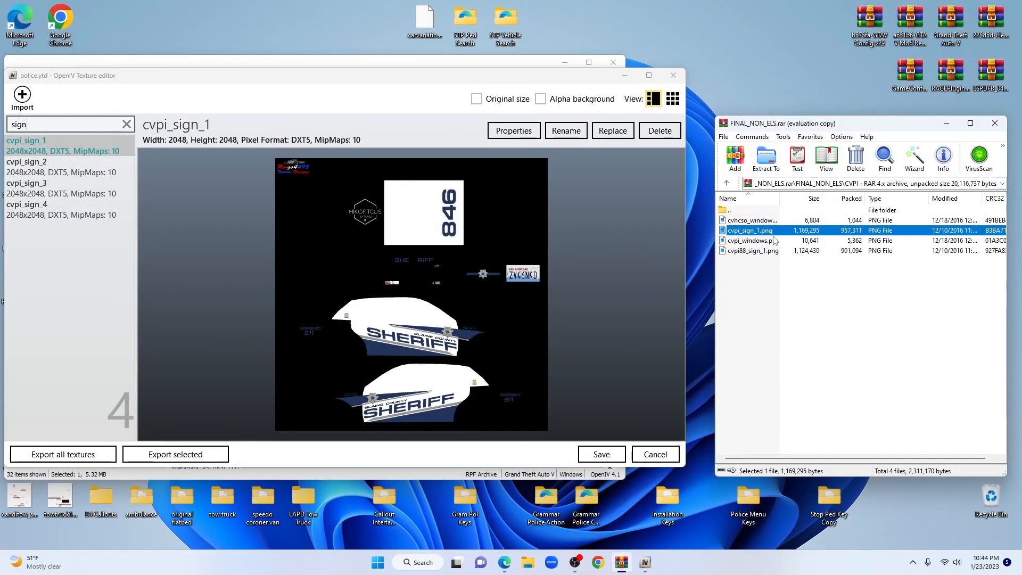
{"action": "left_click_drag", "start_coordinate": [760, 232], "coordinate": [753, 374]}
{"action": "left_click_drag", "start_coordinate": [174, 164], "coordinate": [60, 142]}
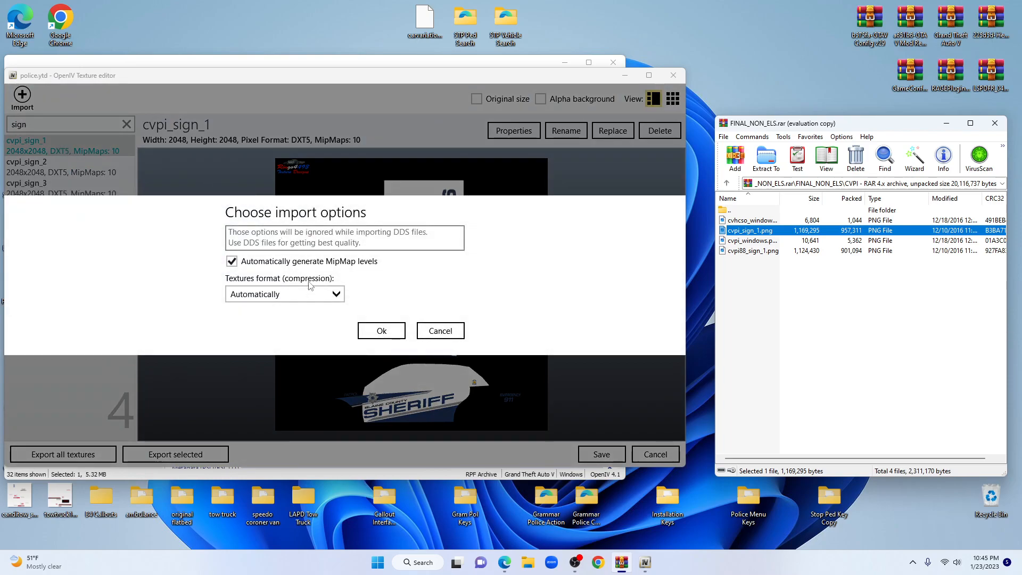
{"action": "left_click", "coordinate": [379, 332]}
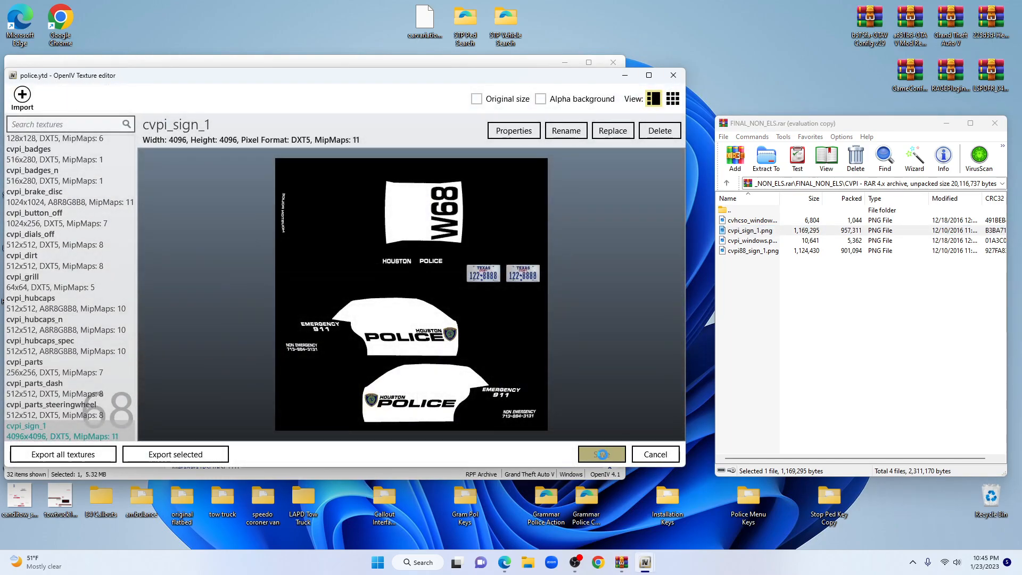
{"action": "left_click", "coordinate": [602, 454]}
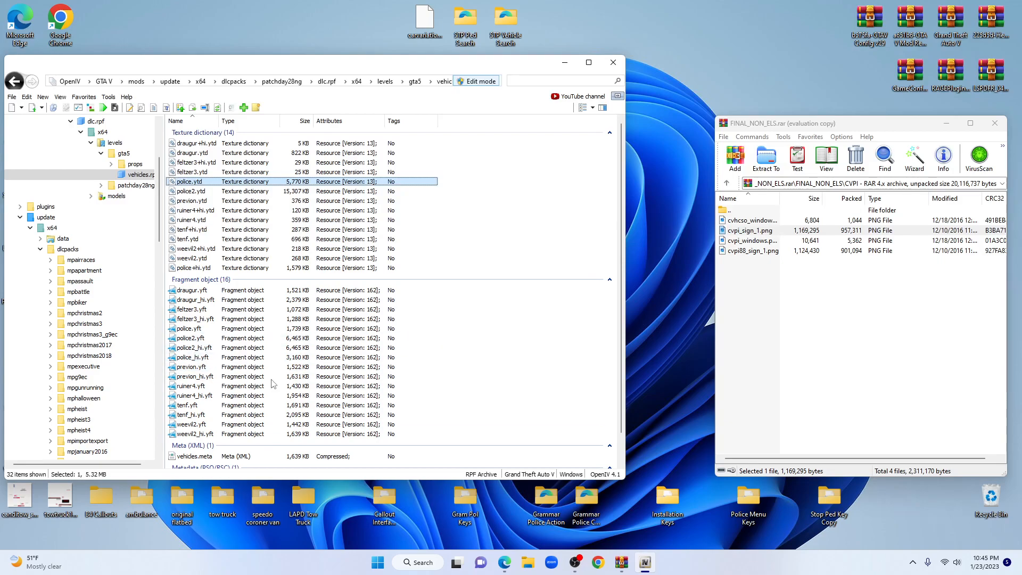
- Open police.yft in the model viewer and inspect the livery on the car's side
{"action": "left_click", "coordinate": [197, 329]}
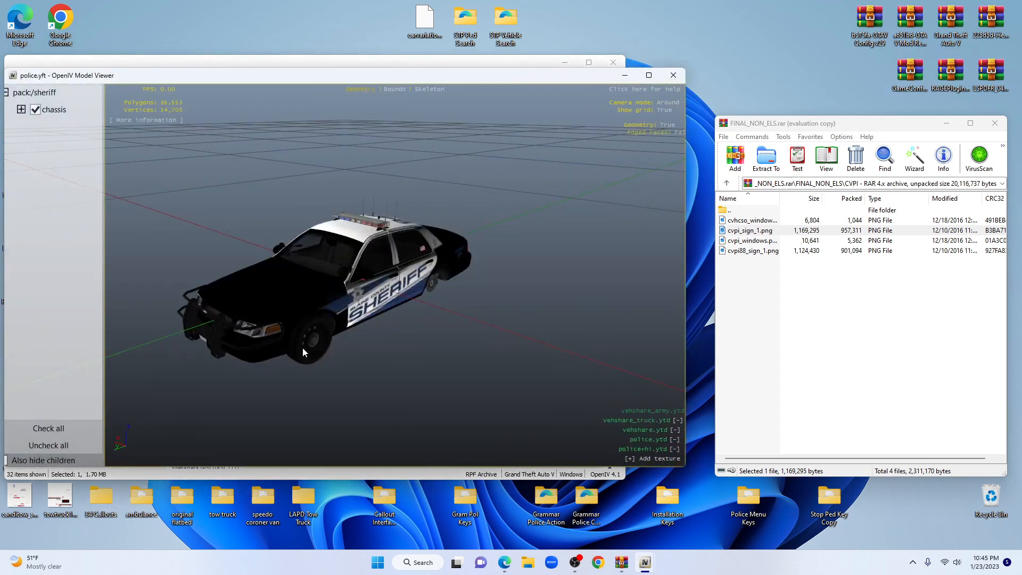
{"action": "left_click_drag", "start_coordinate": [303, 347], "coordinate": [331, 305]}
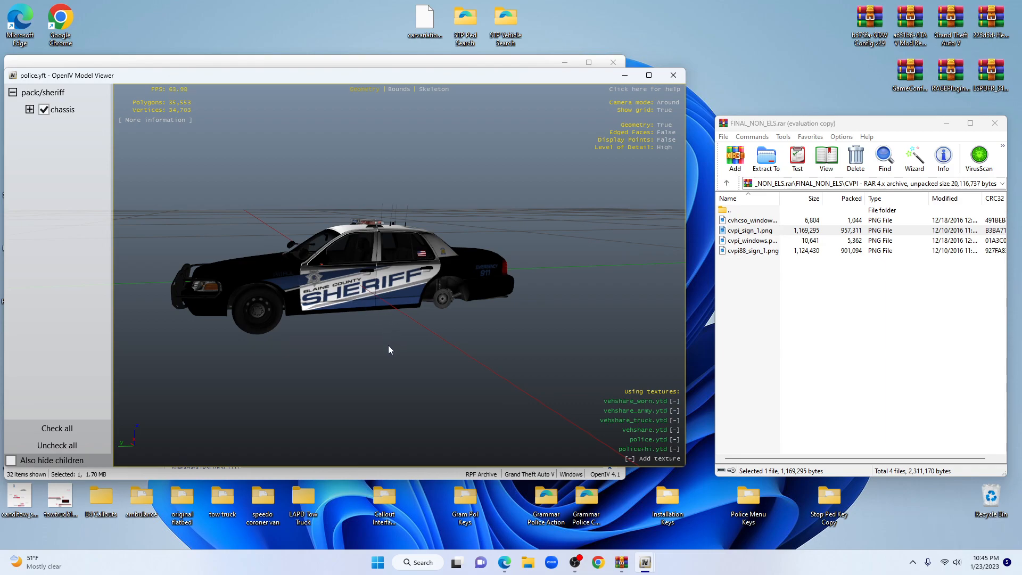
{"action": "left_click_drag", "start_coordinate": [395, 320], "coordinate": [327, 298]}
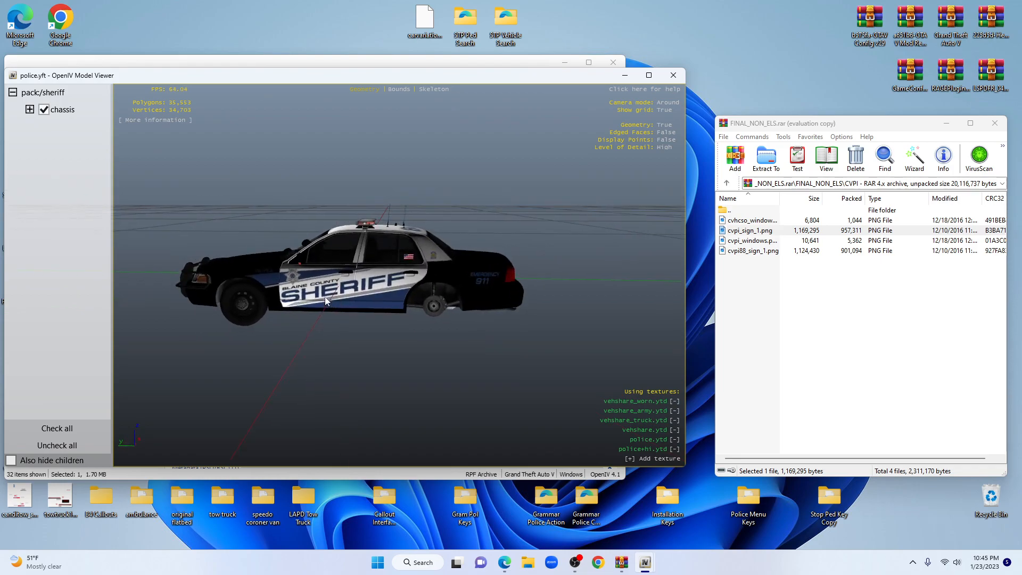
{"action": "left_click", "coordinate": [674, 77]}
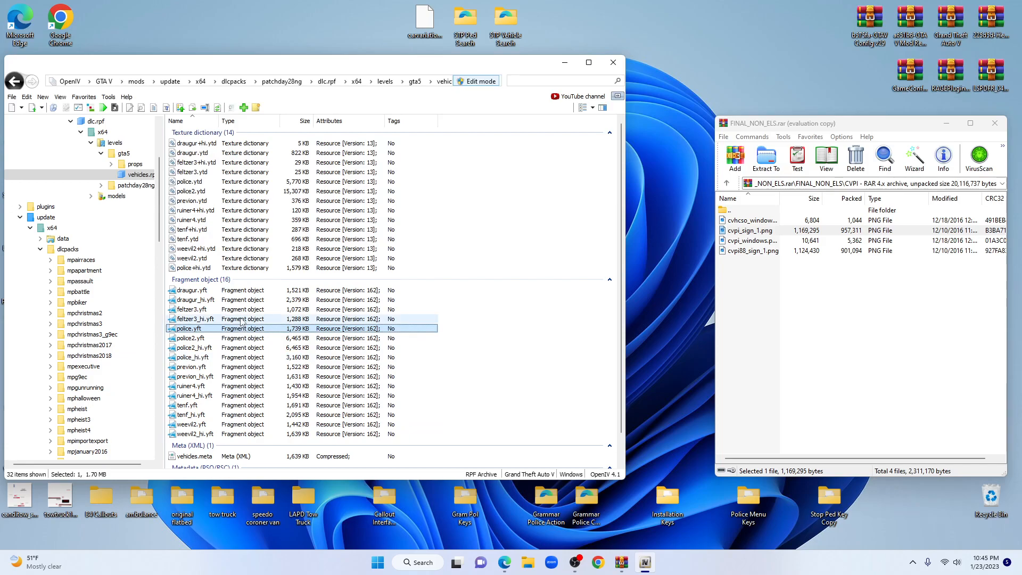
- Reopen police.ytd, filter its textures by "sign" and preview cvpi_sign_4, cvpi_sign_3 and cvpi_sign_2
{"action": "double_click", "coordinate": [213, 181]}
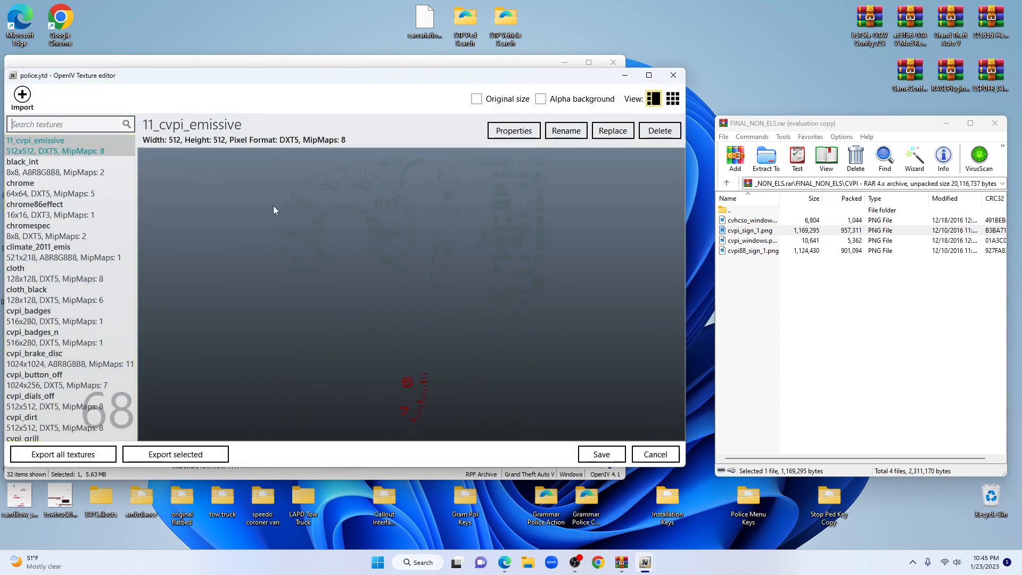
{"action": "type", "text": "s"}
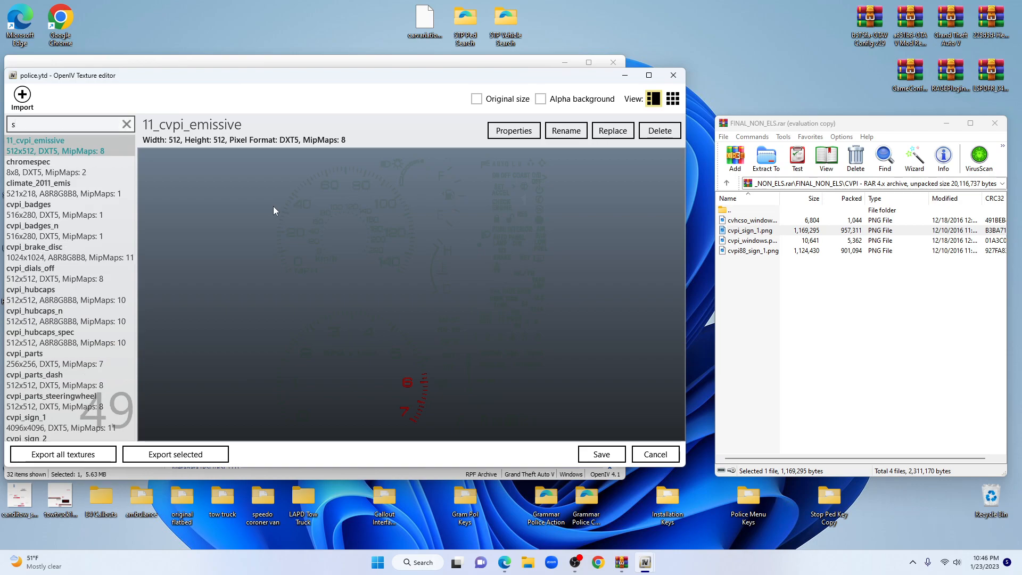
{"action": "type", "text": "ign"}
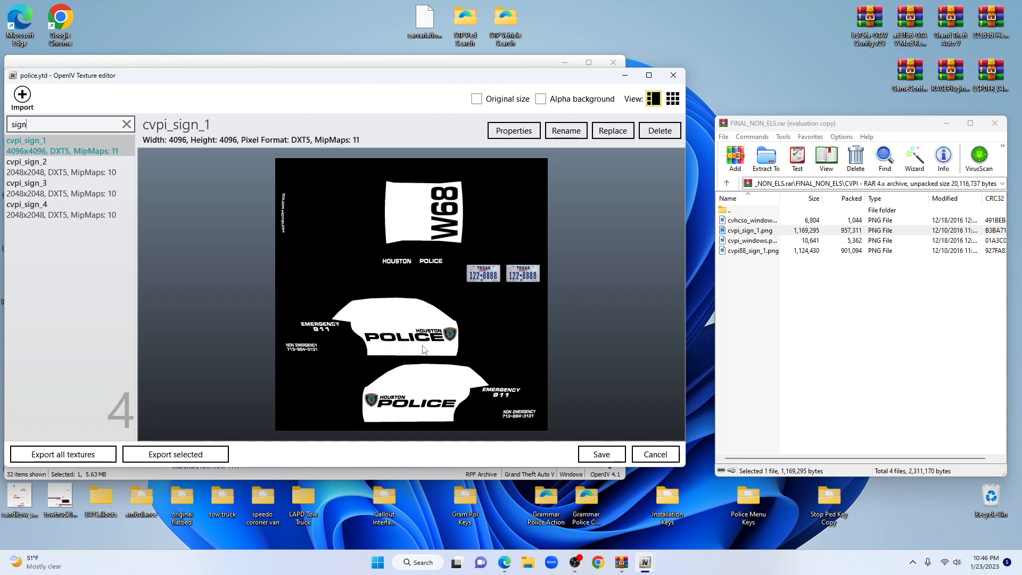
{"action": "left_click", "coordinate": [47, 214]}
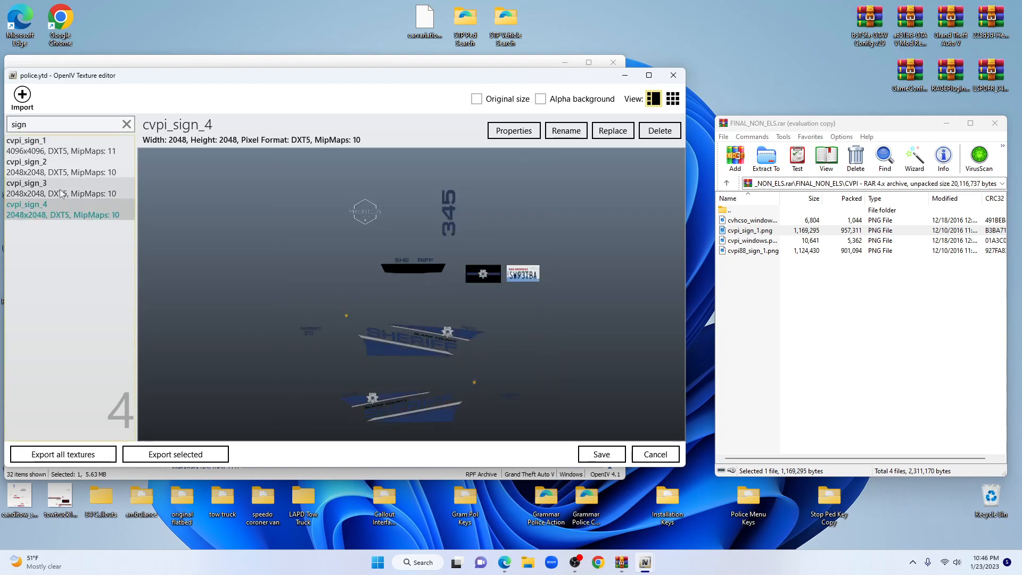
{"action": "left_click", "coordinate": [62, 191]}
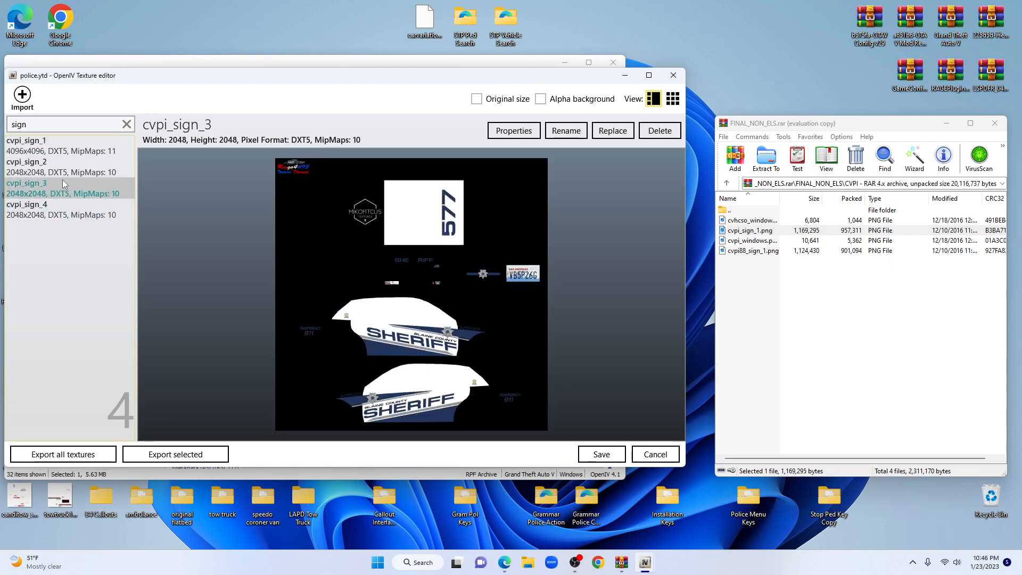
{"action": "left_click", "coordinate": [67, 176]}
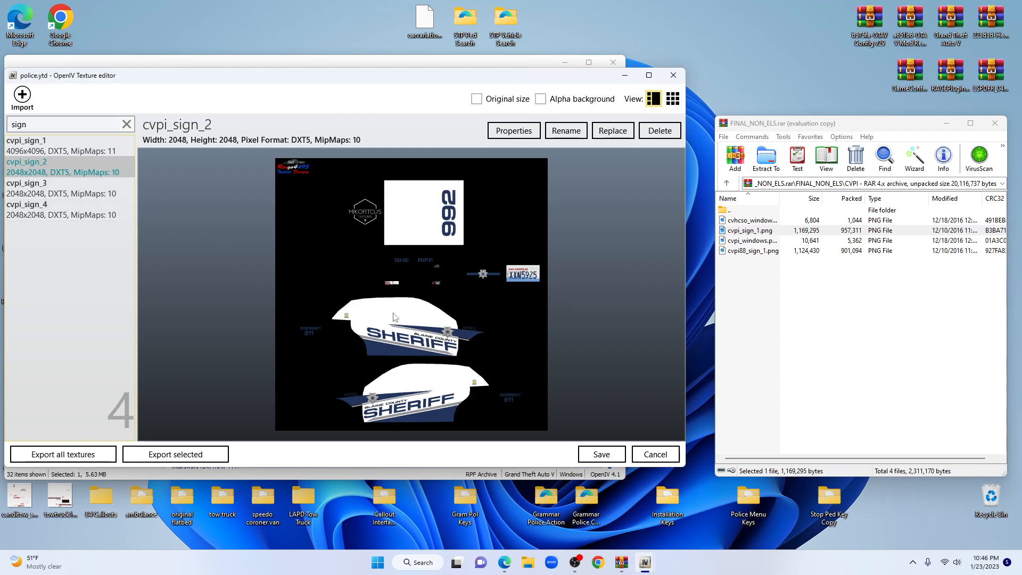
- Delete the cvpi_sign_4, cvpi_sign_3 and cvpi_sign_2 textures from police.ytd and save it
{"action": "right_click", "coordinate": [44, 213]}
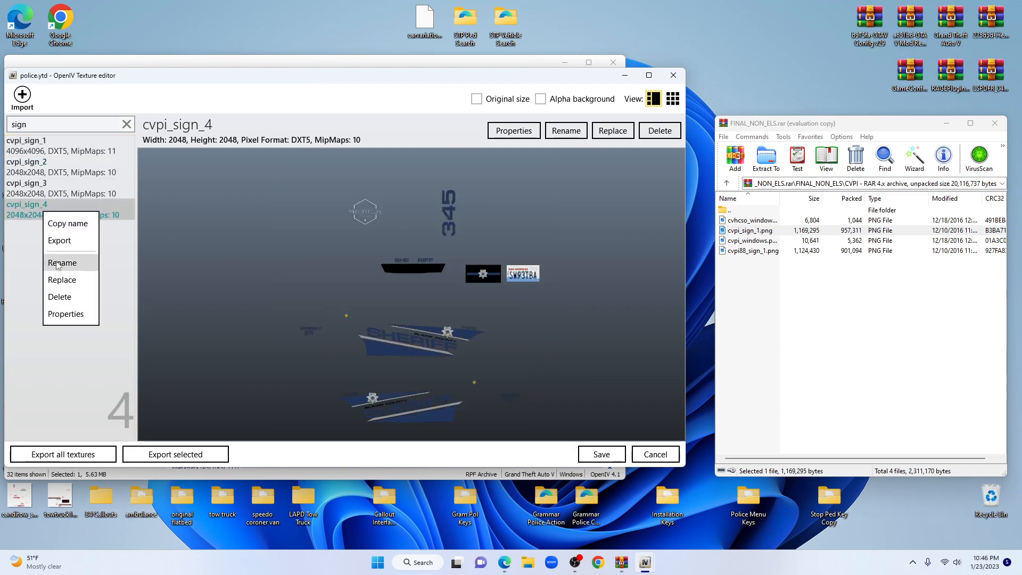
{"action": "left_click", "coordinate": [61, 297]}
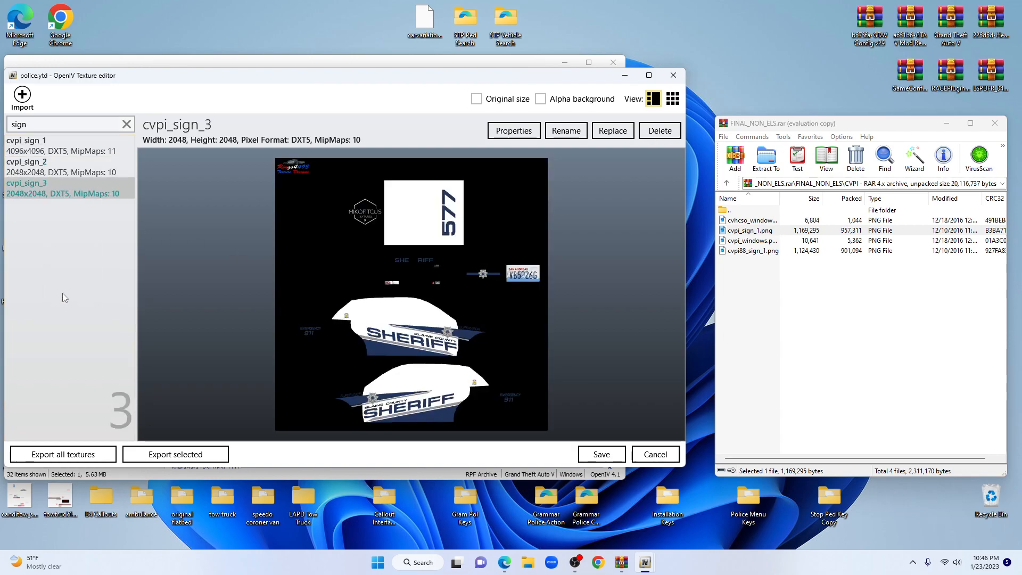
{"action": "right_click", "coordinate": [58, 191]}
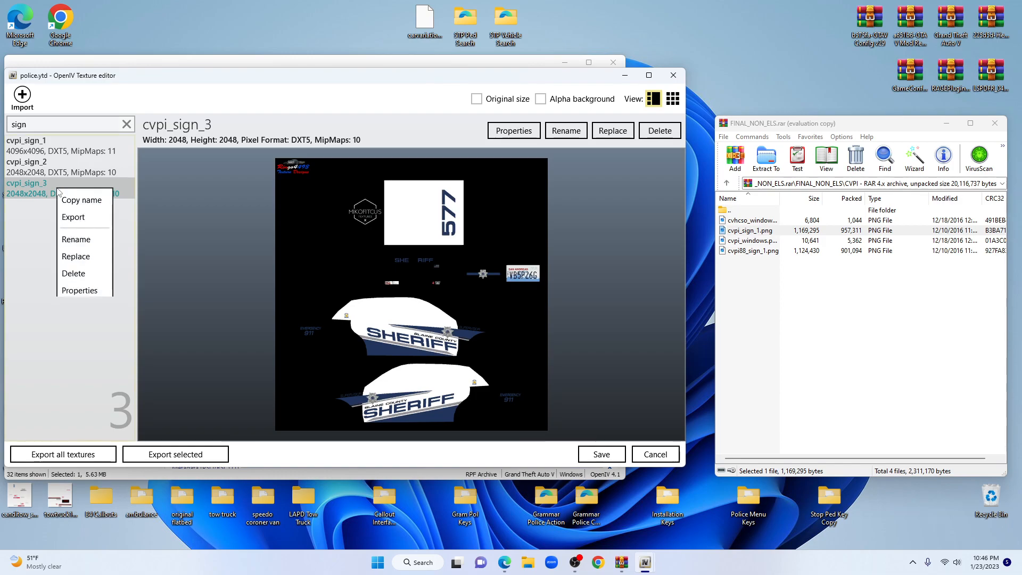
{"action": "left_click", "coordinate": [76, 274]}
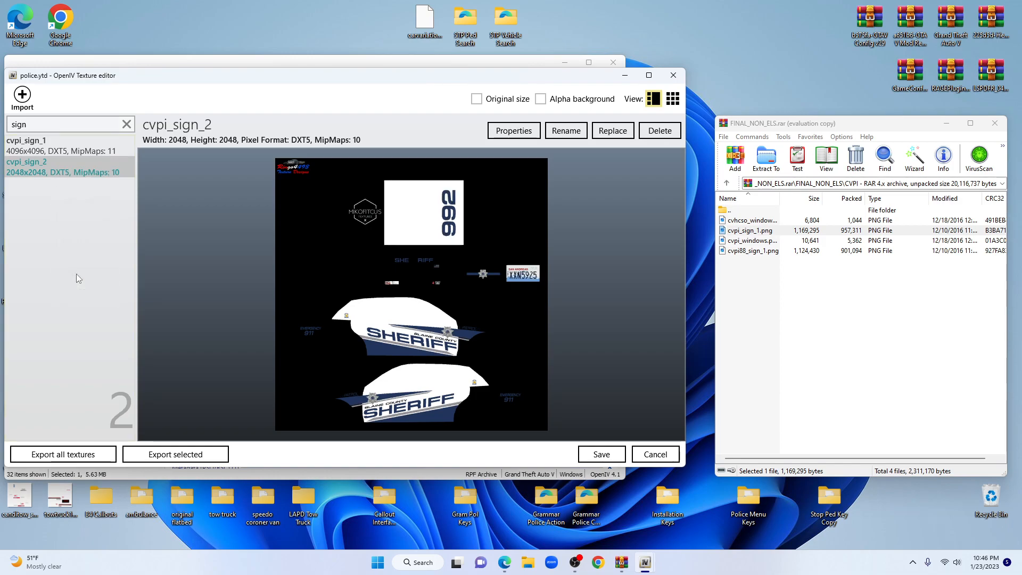
{"action": "right_click", "coordinate": [59, 162]}
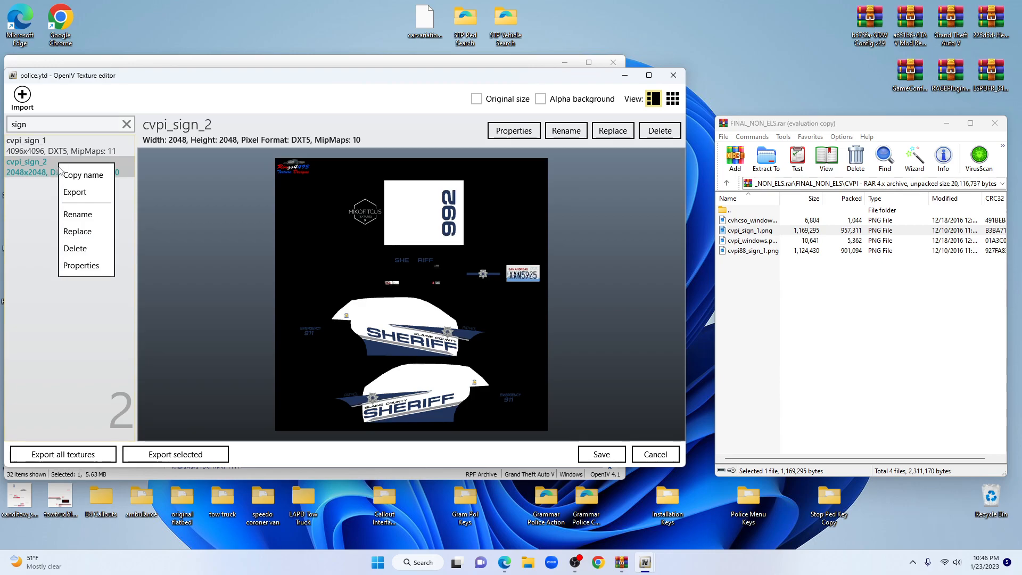
{"action": "left_click", "coordinate": [78, 250]}
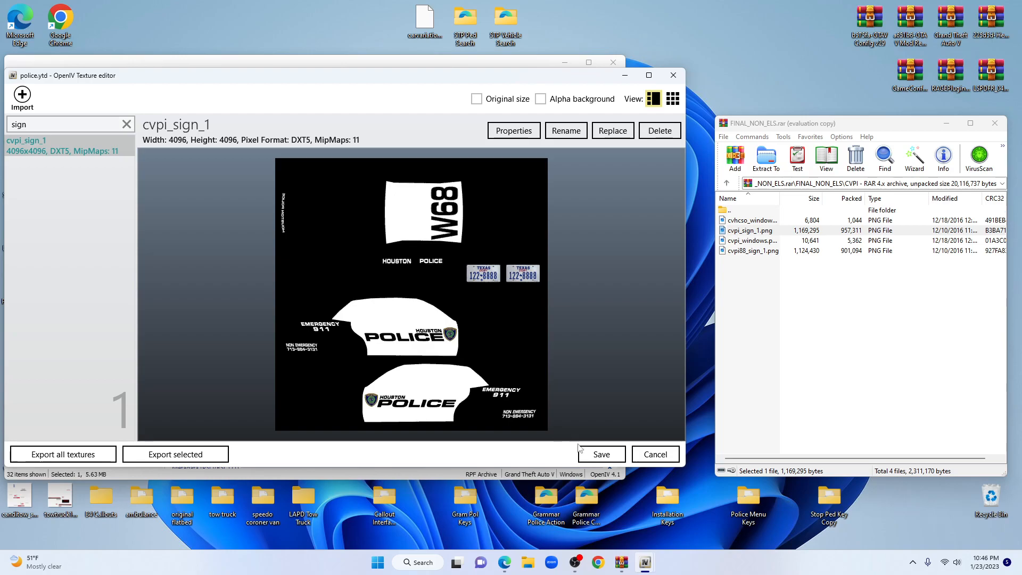
{"action": "left_click", "coordinate": [596, 454]}
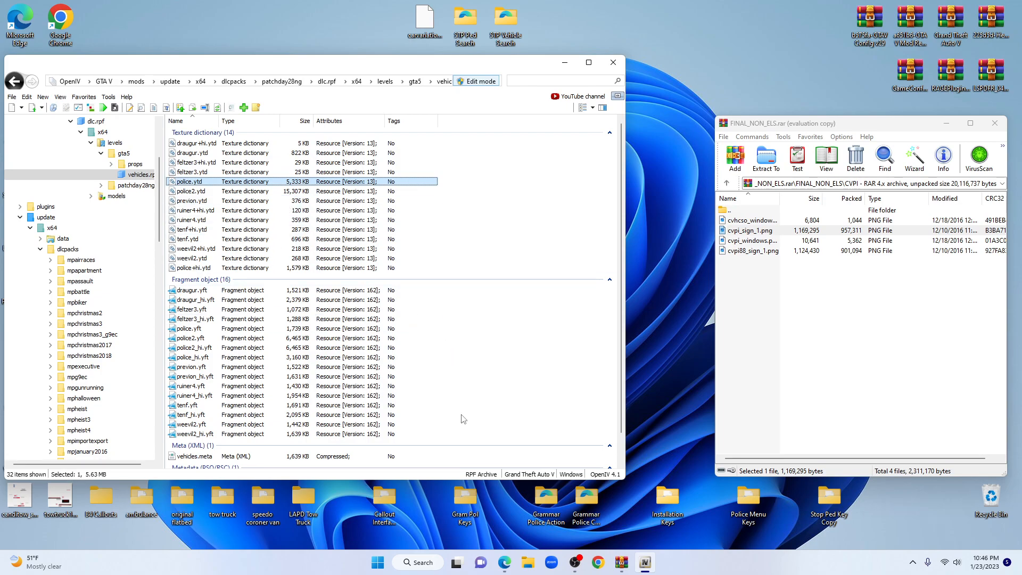
- Check the livery on the police.yft model again after removing the extra sign textures
{"action": "double_click", "coordinate": [205, 329]}
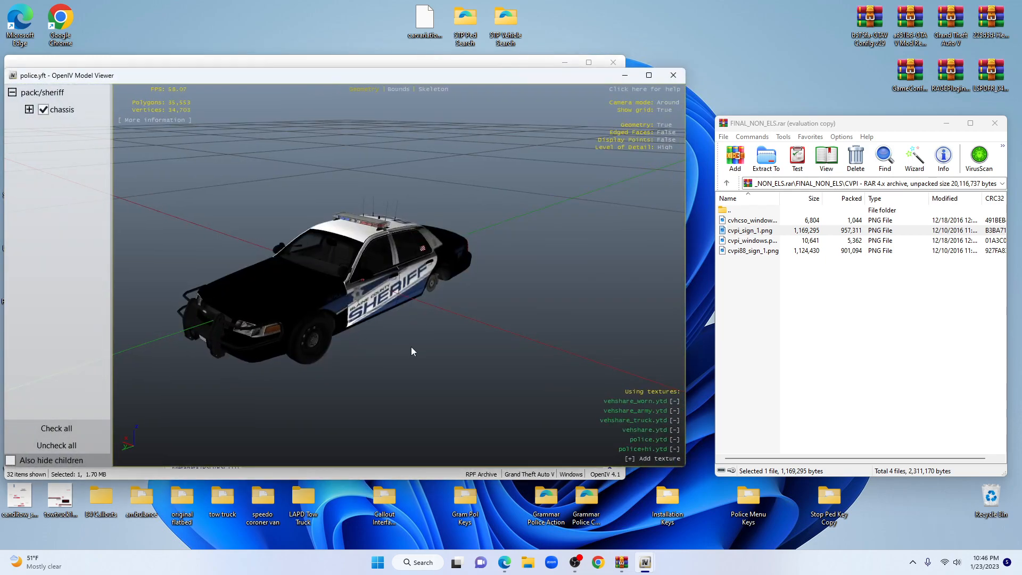
{"action": "left_click_drag", "start_coordinate": [413, 347], "coordinate": [293, 311]}
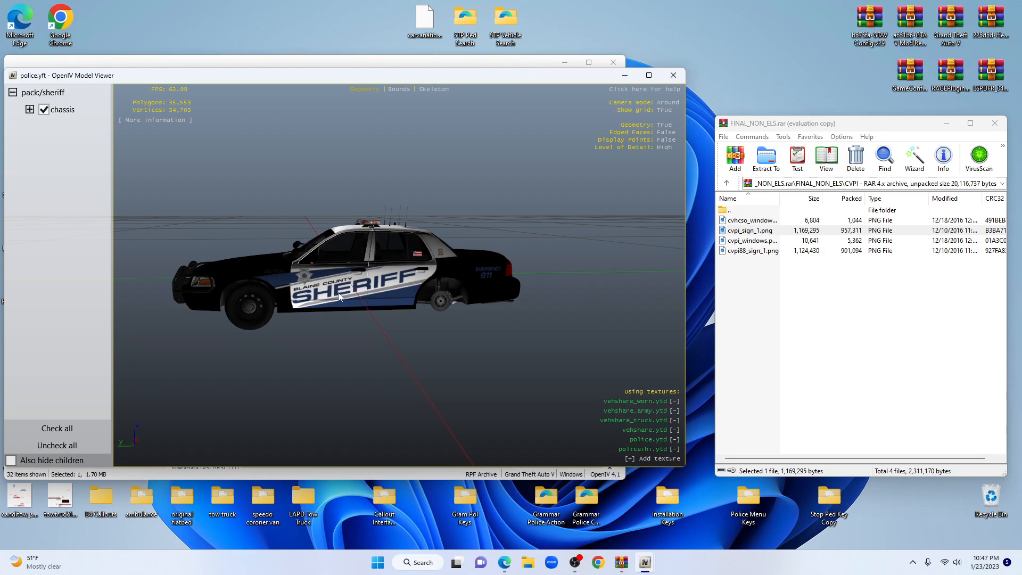
{"action": "left_click", "coordinate": [673, 76]}
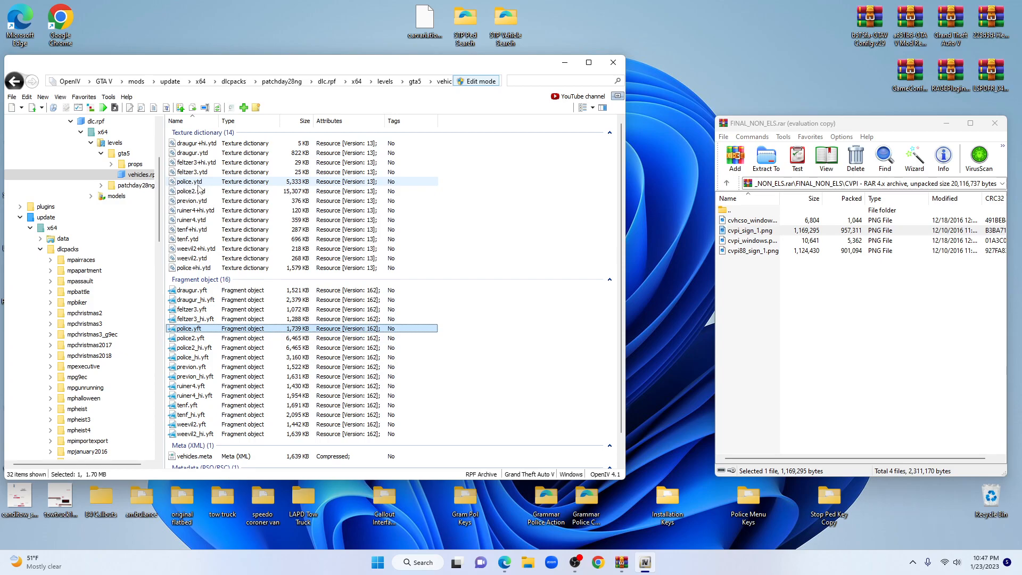
- Open police+hi.ytd and import cvpi_sign_1.png from the archive with automatic texture format and MipMap generation
{"action": "double_click", "coordinate": [213, 269]}
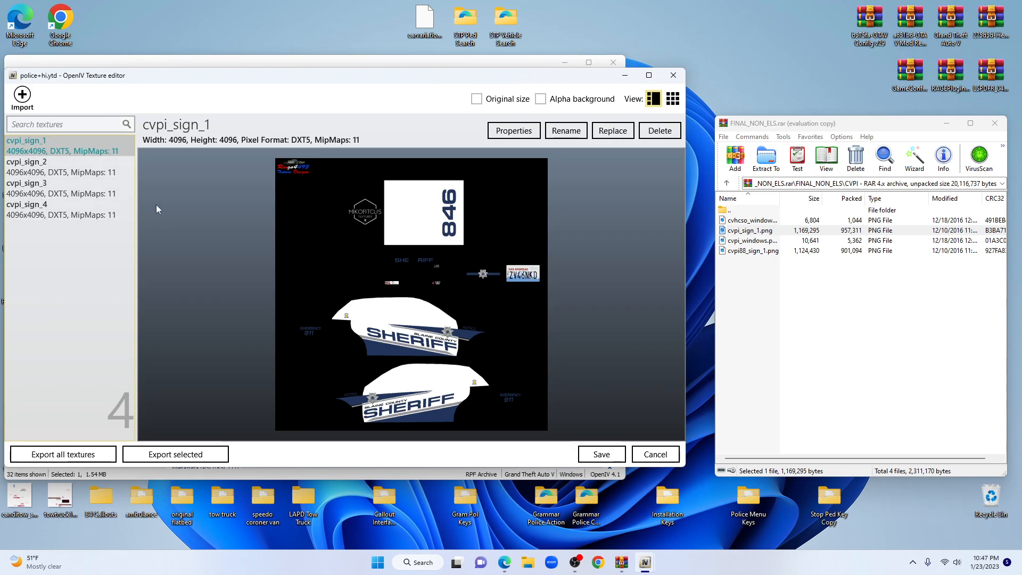
{"action": "left_click", "coordinate": [754, 244]}
{"action": "double_click", "coordinate": [754, 232]}
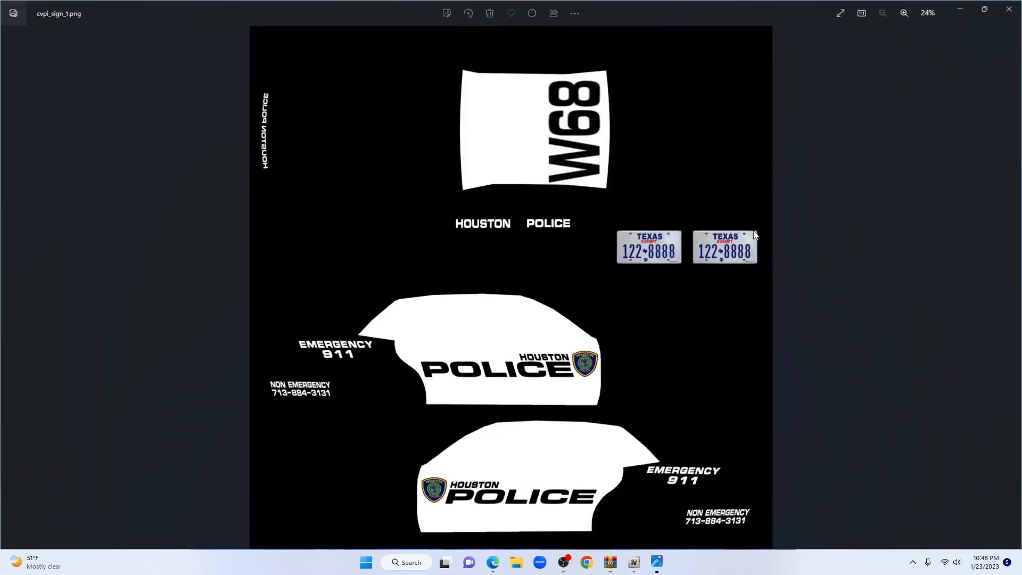
{"action": "left_click", "coordinate": [1008, 9]}
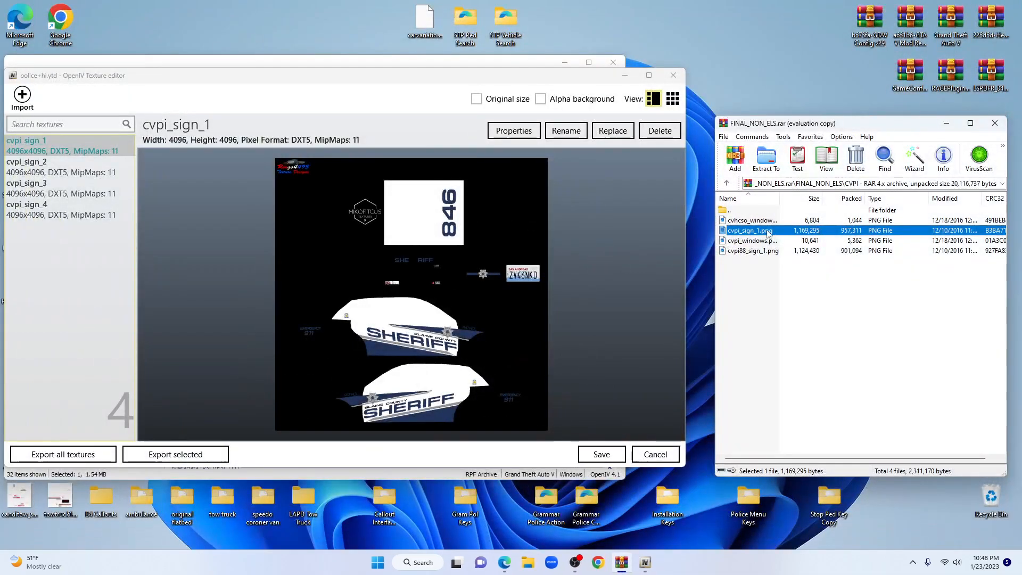
{"action": "left_click_drag", "start_coordinate": [754, 235], "coordinate": [732, 317]}
{"action": "left_click_drag", "start_coordinate": [298, 247], "coordinate": [53, 143]}
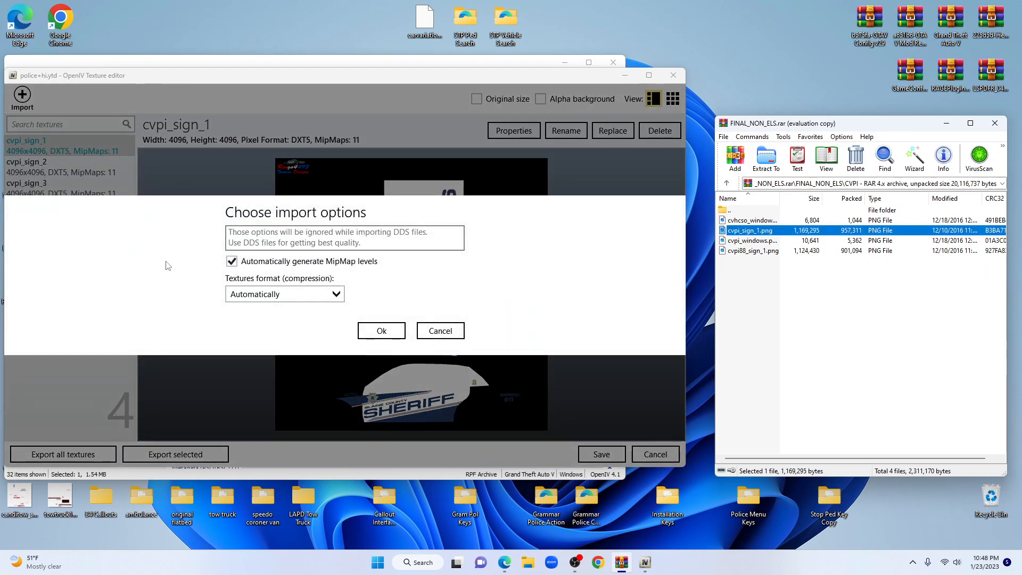
{"action": "left_click", "coordinate": [381, 332]}
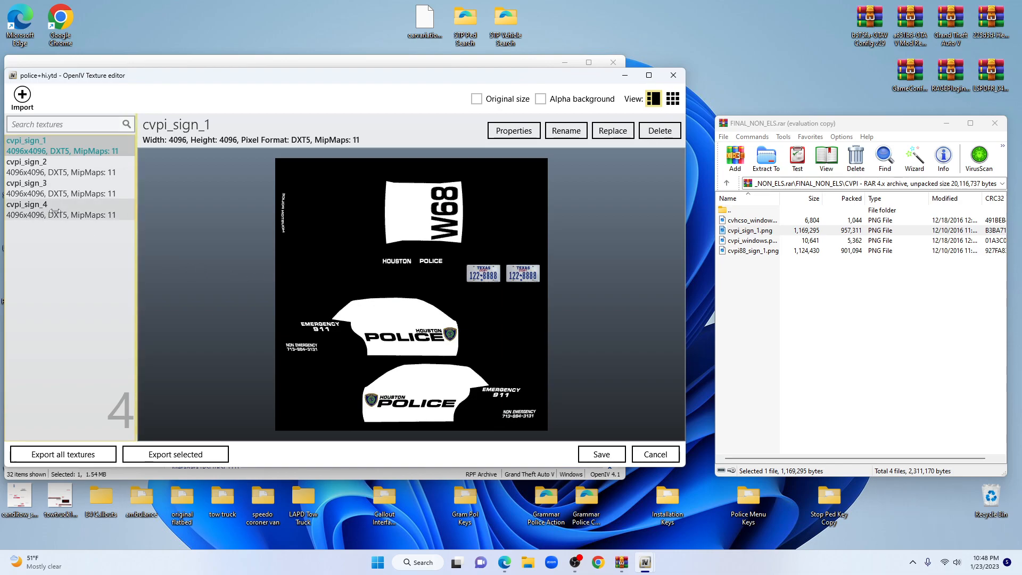
- Delete the cvpi_sign_4, cvpi_sign_3 and cvpi_sign_2 textures from police+hi.ytd and save the texture dictionary
{"action": "right_click", "coordinate": [55, 211]}
{"action": "left_click", "coordinate": [79, 297]}
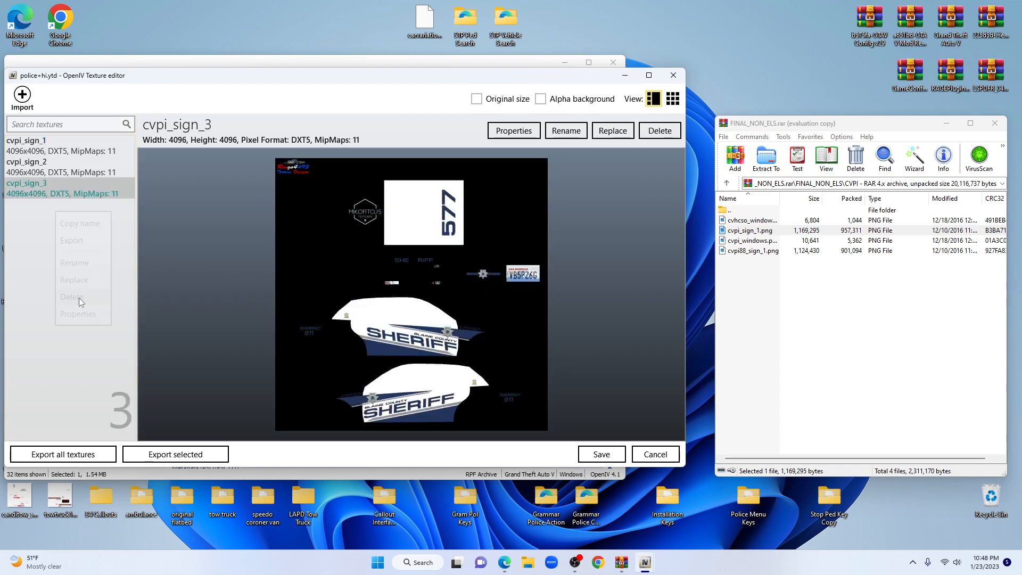
{"action": "right_click", "coordinate": [55, 189]}
{"action": "left_click", "coordinate": [76, 269]}
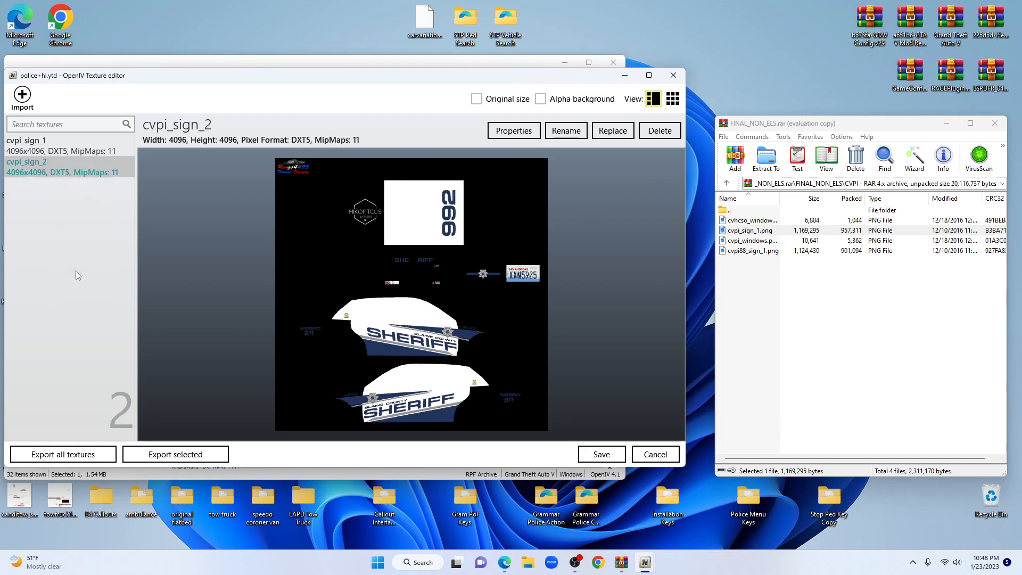
{"action": "right_click", "coordinate": [62, 164]}
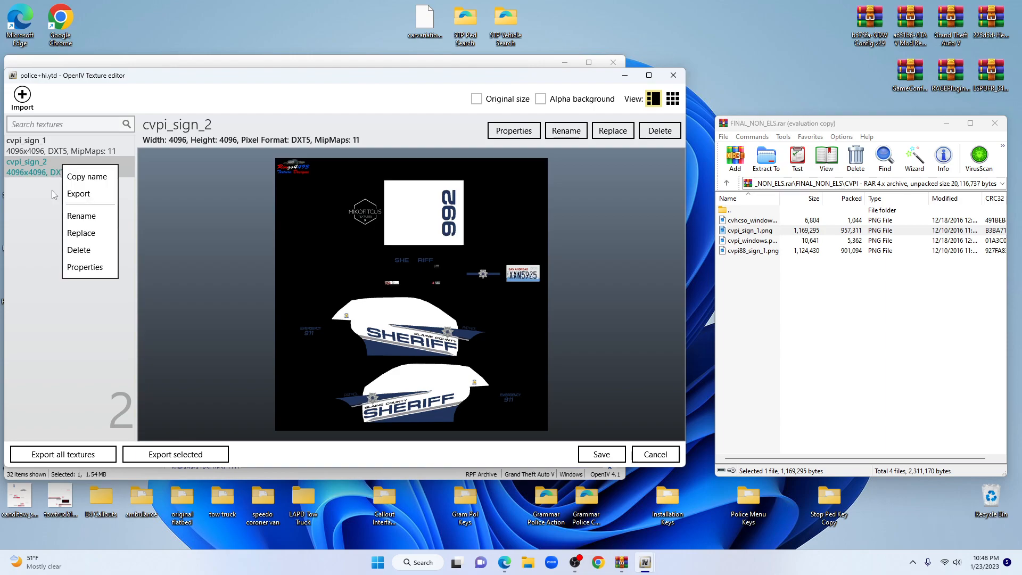
{"action": "left_click", "coordinate": [88, 250]}
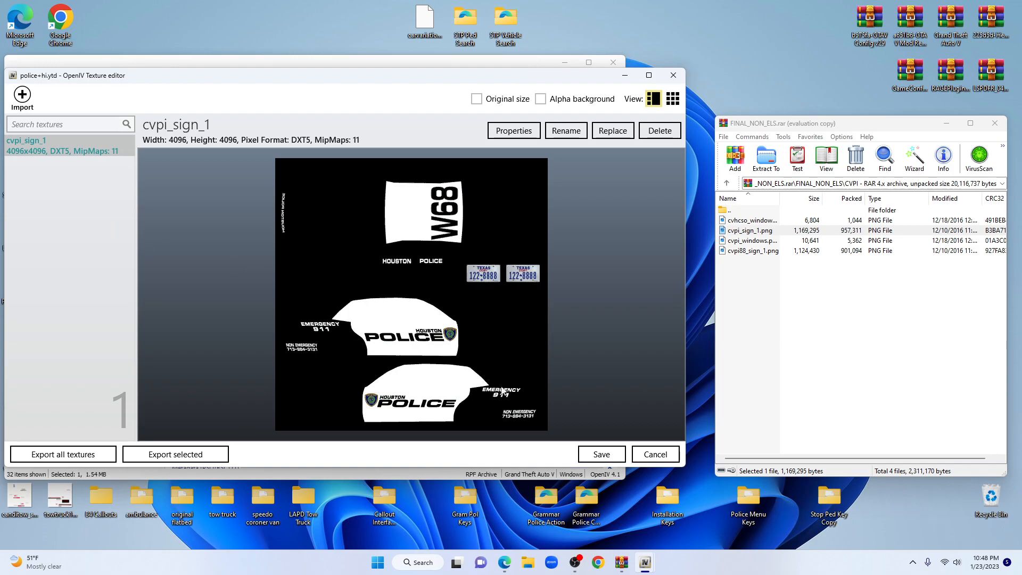
{"action": "left_click", "coordinate": [600, 456]}
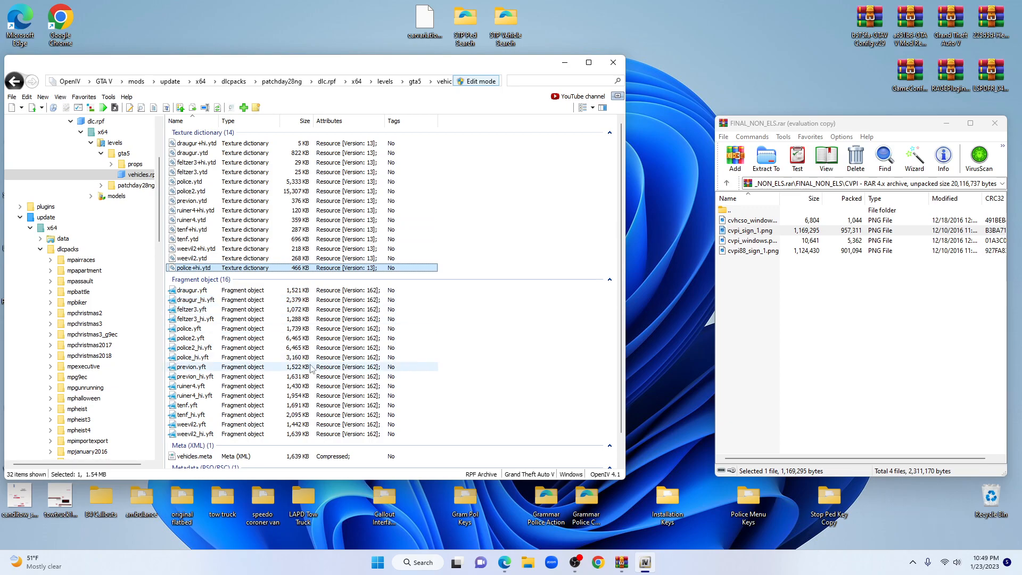
- Open the police.yft model and inspect the livery on its front, sides, rear and roof, and close the viewer
{"action": "left_click", "coordinate": [198, 329]}
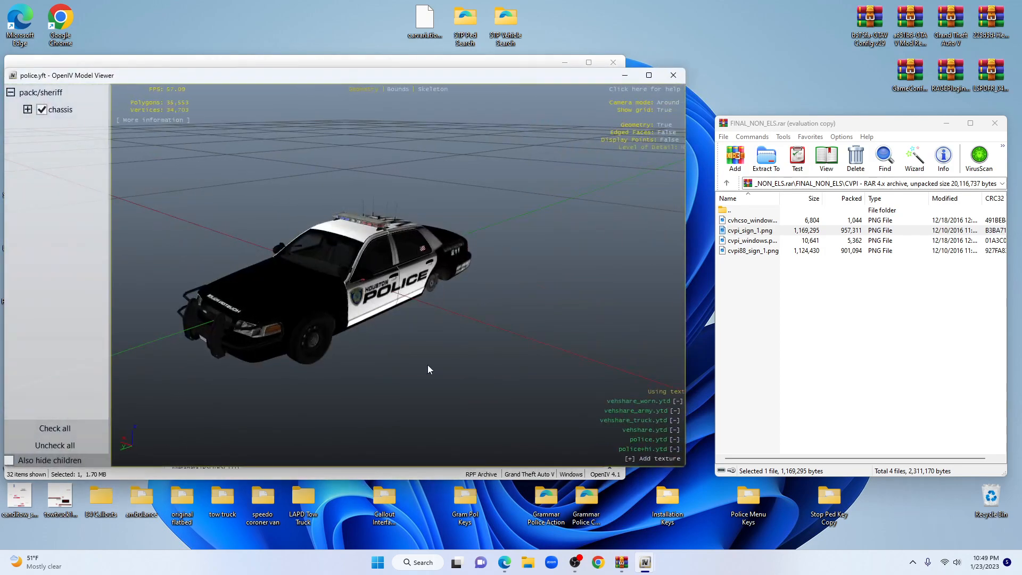
{"action": "left_click_drag", "start_coordinate": [427, 365], "coordinate": [375, 325]}
{"action": "scroll", "coordinate": [331, 301], "scroll_direction": "down", "scroll_amount": 1}
{"action": "scroll", "coordinate": [332, 303], "scroll_direction": "up", "scroll_amount": 2}
{"action": "scroll", "coordinate": [332, 306], "scroll_direction": "up", "scroll_amount": 3}
{"action": "scroll", "coordinate": [429, 362], "scroll_direction": "down", "scroll_amount": 2}
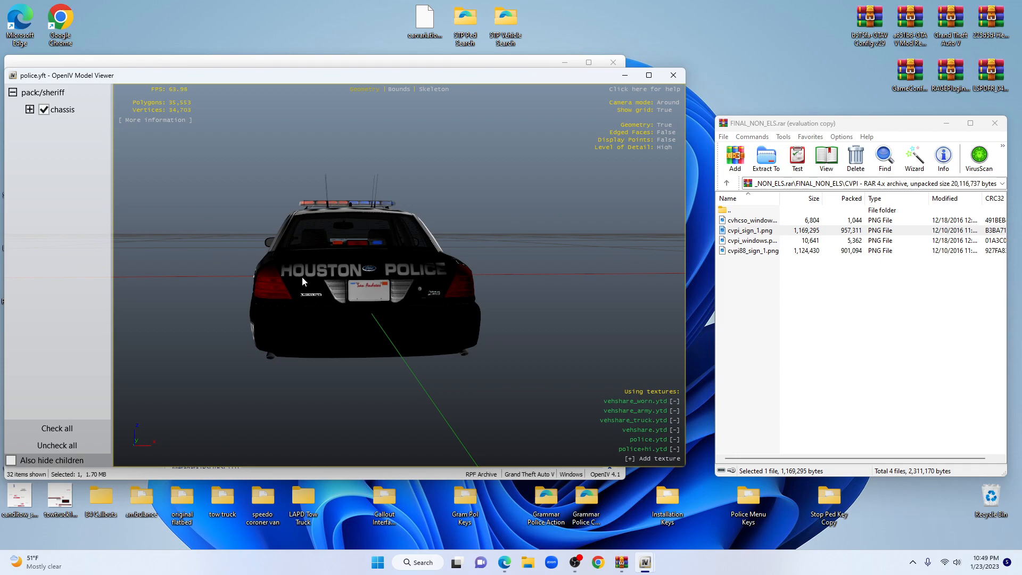
{"action": "left_click_drag", "start_coordinate": [576, 319], "coordinate": [410, 268]}
{"action": "left_click_drag", "start_coordinate": [533, 334], "coordinate": [499, 322]}
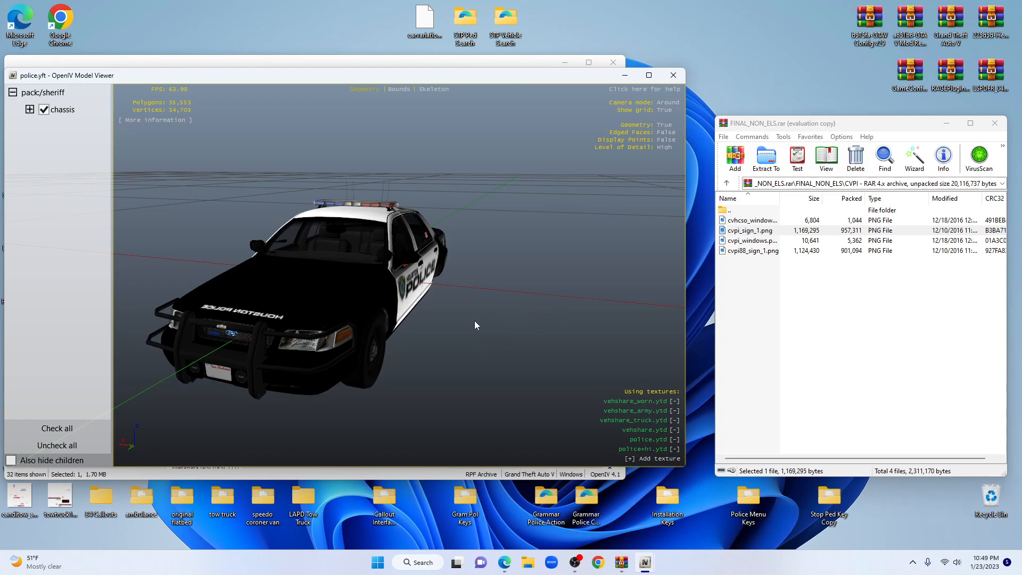
{"action": "left_click_drag", "start_coordinate": [505, 331], "coordinate": [387, 280]}
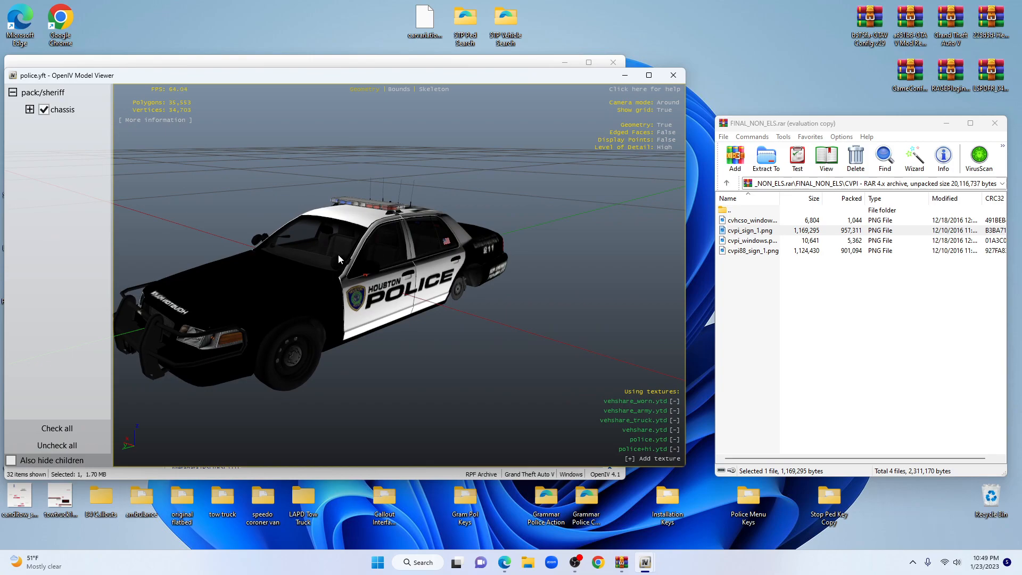
{"action": "left_click_drag", "start_coordinate": [333, 252], "coordinate": [393, 287]}
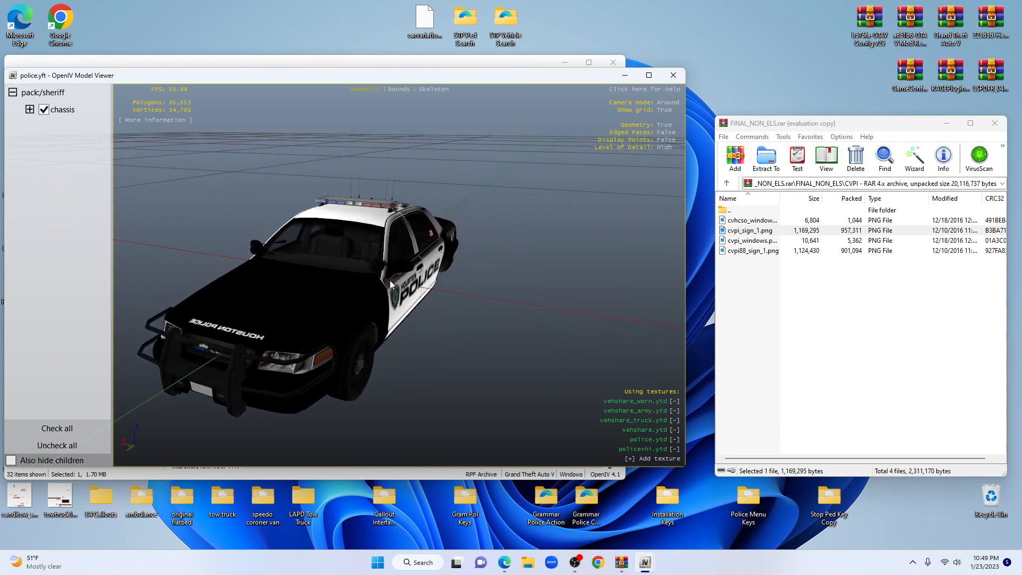
{"action": "left_click_drag", "start_coordinate": [354, 247], "coordinate": [279, 329]}
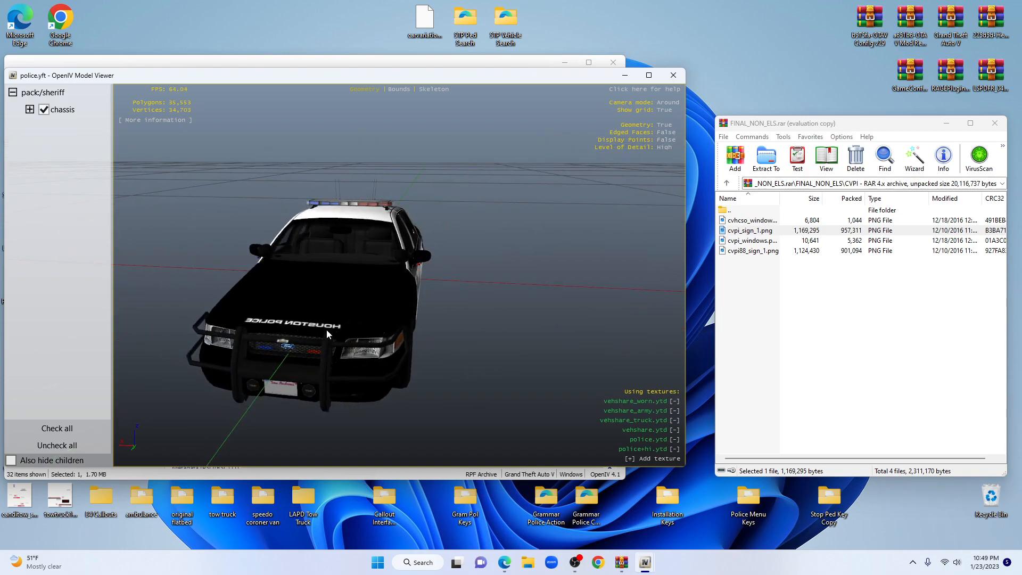
{"action": "left_click_drag", "start_coordinate": [525, 340], "coordinate": [411, 331]}
{"action": "mouse_move", "coordinate": [443, 339]}
{"action": "left_mouse_down"}
{"action": "mouse_move", "coordinate": [391, 334]}
{"action": "mouse_move", "coordinate": [476, 341]}
{"action": "mouse_move", "coordinate": [436, 344]}
{"action": "left_mouse_up"}
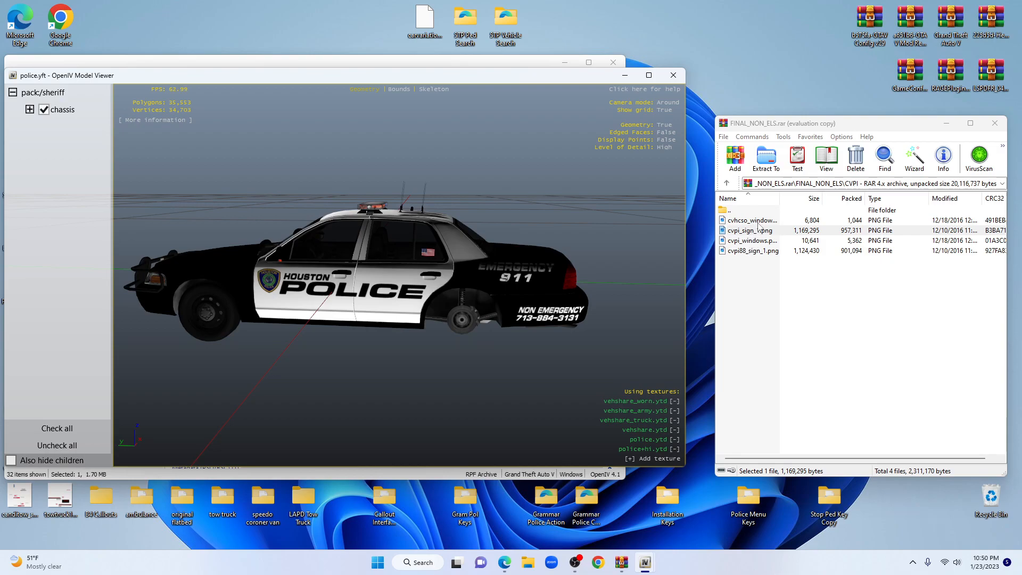
{"action": "left_click_drag", "start_coordinate": [346, 308], "coordinate": [430, 317]}
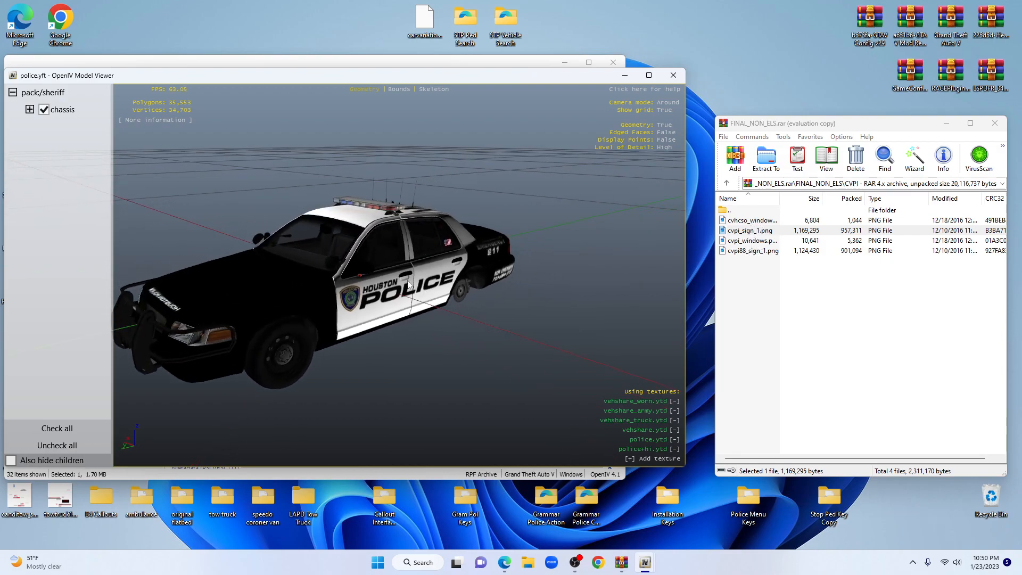
{"action": "left_click_drag", "start_coordinate": [497, 283], "coordinate": [199, 278]}
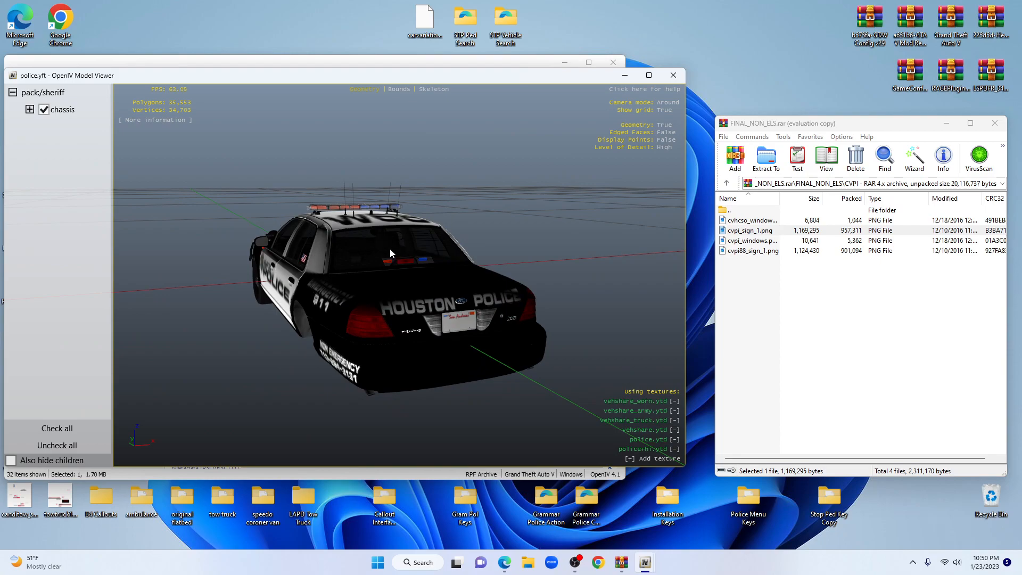
{"action": "left_click_drag", "start_coordinate": [368, 287], "coordinate": [524, 299]}
{"action": "left_click_drag", "start_coordinate": [333, 299], "coordinate": [483, 324]}
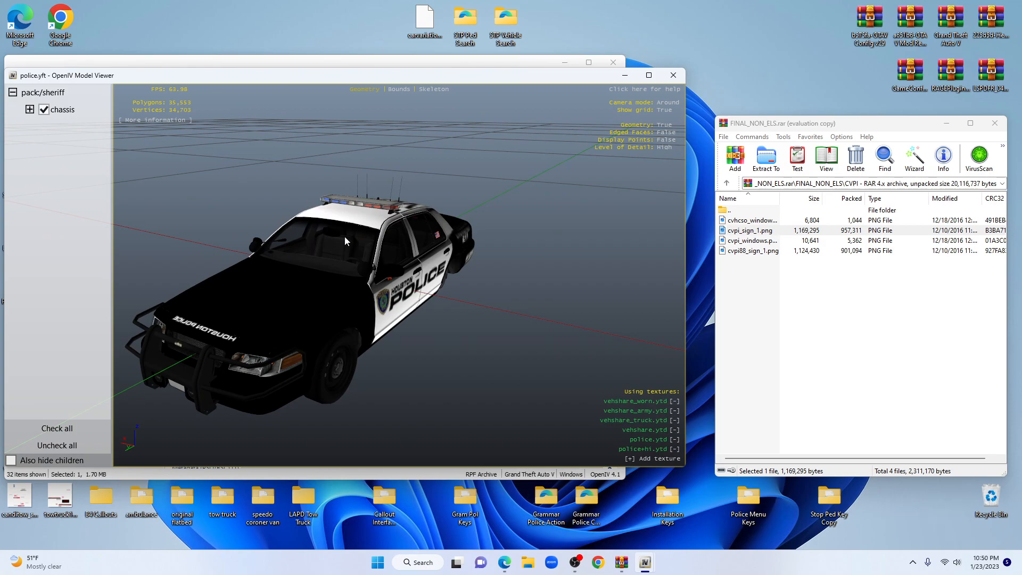
{"action": "left_click_drag", "start_coordinate": [340, 241], "coordinate": [565, 213]}
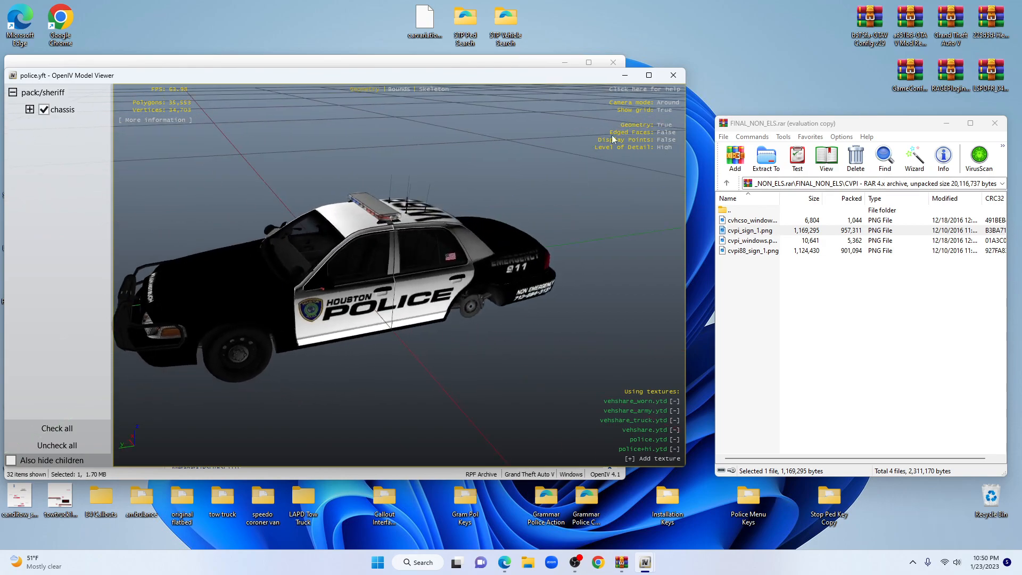
{"action": "left_click", "coordinate": [674, 75]}
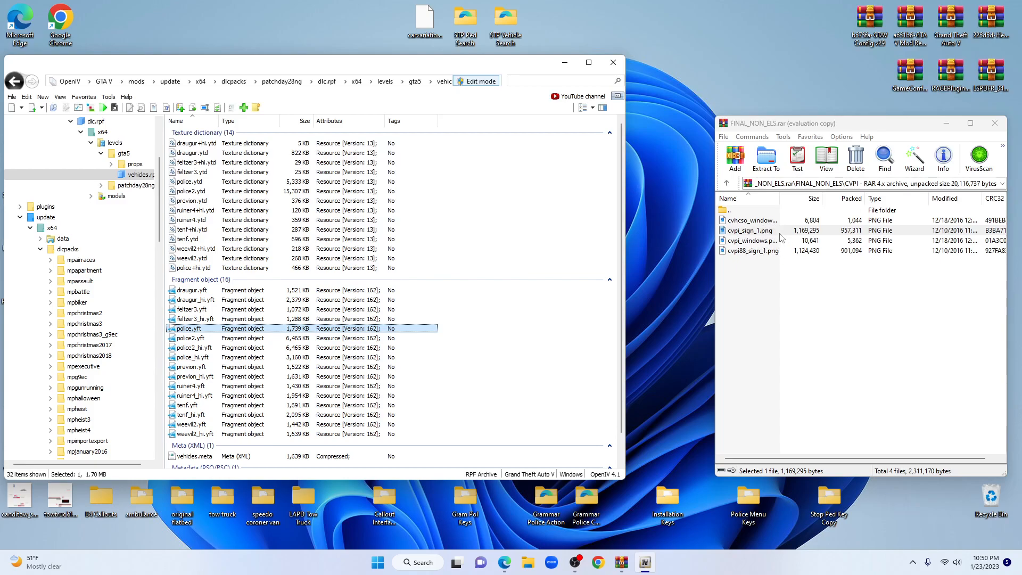
- Reopen police.ytd and filter its textures by "sign_" to preview the remaining livery texture
{"action": "double_click", "coordinate": [211, 181]}
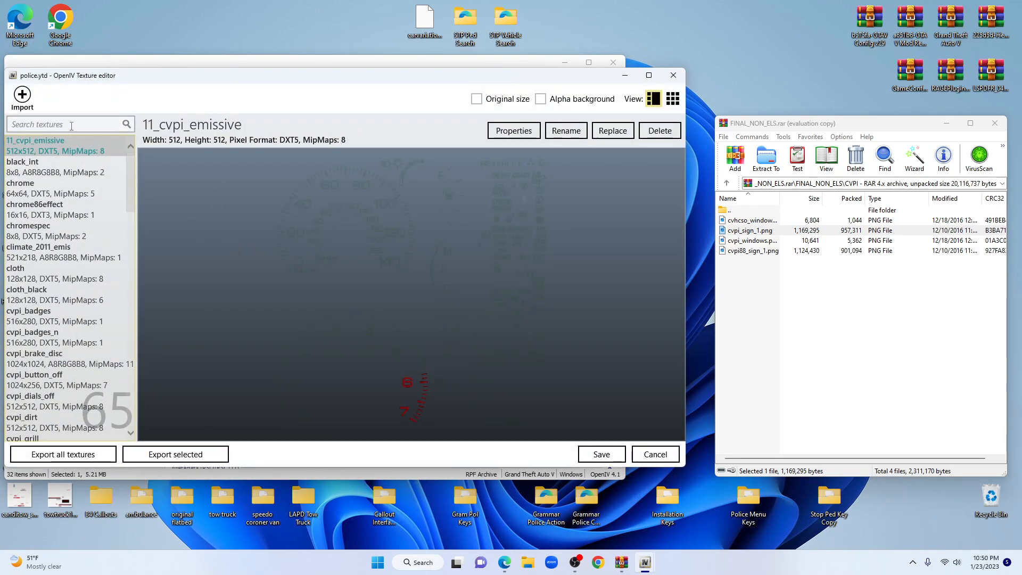
{"action": "type", "text": "sign"}
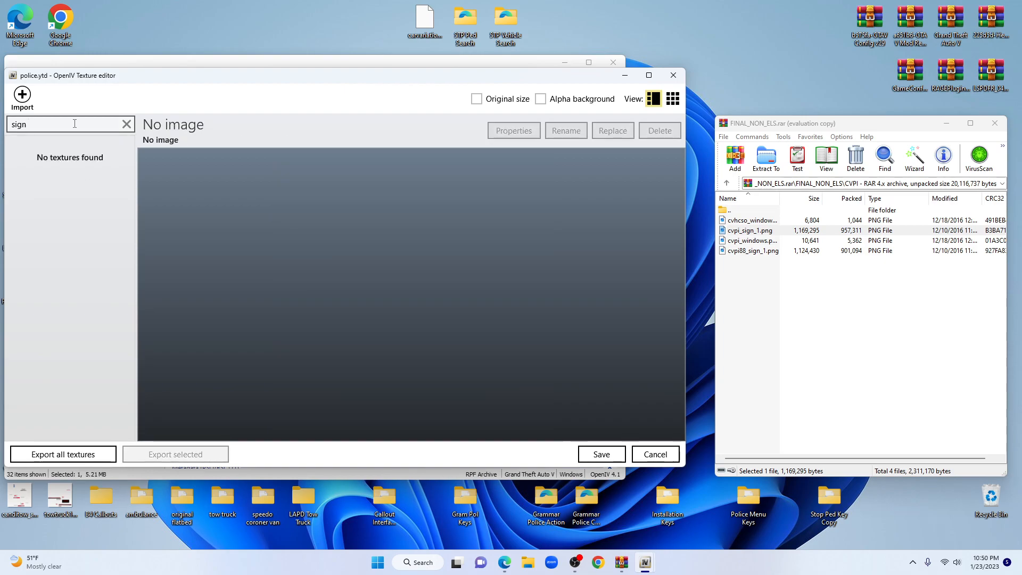
{"action": "key", "text": "BackSpace"}
{"action": "type", "text": "_"}
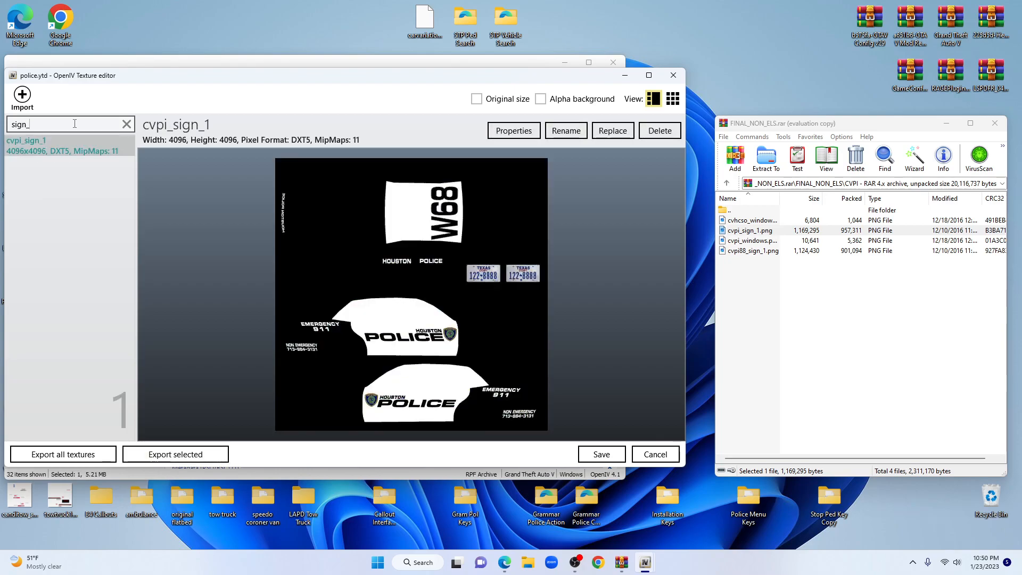
- Filter the police.ytd textures by "cvpi" instead, look through the list, preview cvpi_sign_1 and close the texture editor
{"action": "key", "text": "BackSpace"}
{"action": "key", "text": "BackSpace"}
{"action": "key", "text": "BackSpace"}
{"action": "key", "text": "BackSpace"}
{"action": "key", "text": "BackSpace"}
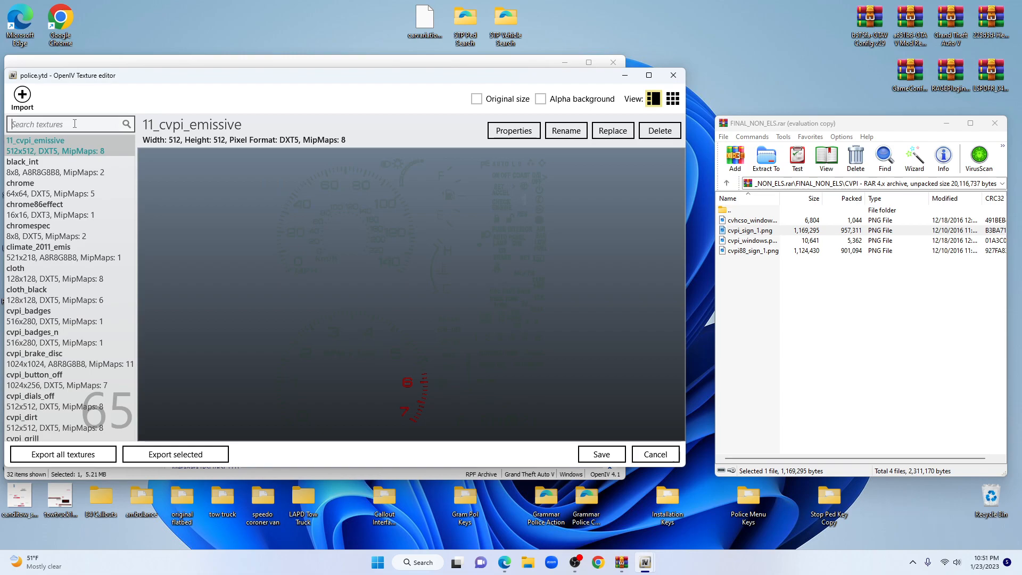
{"action": "type", "text": "cvp"}
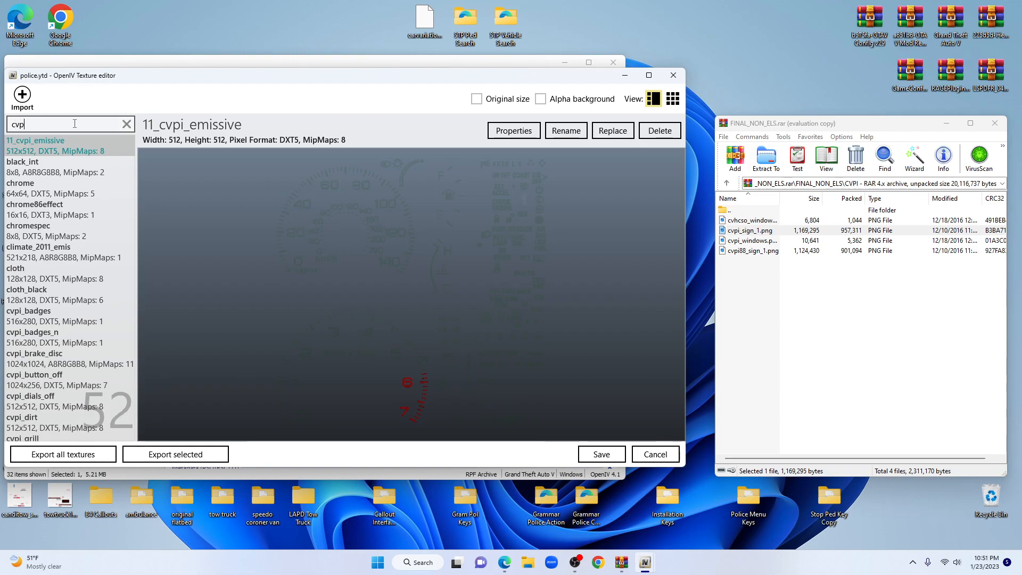
{"action": "type", "text": "i"}
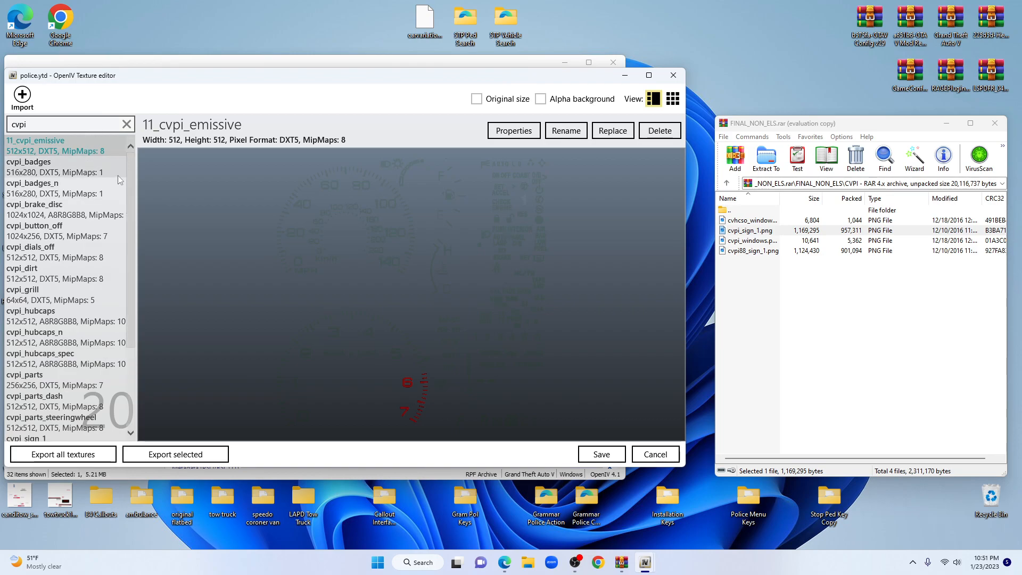
{"action": "scroll", "coordinate": [133, 171], "scroll_direction": "down", "scroll_amount": 1}
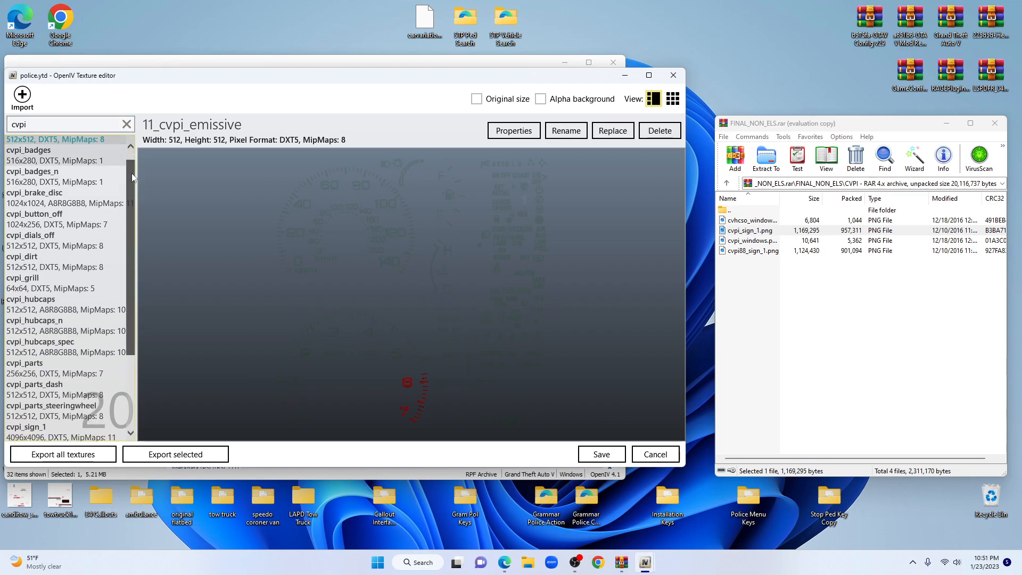
{"action": "left_click_drag", "start_coordinate": [133, 177], "coordinate": [149, 161]}
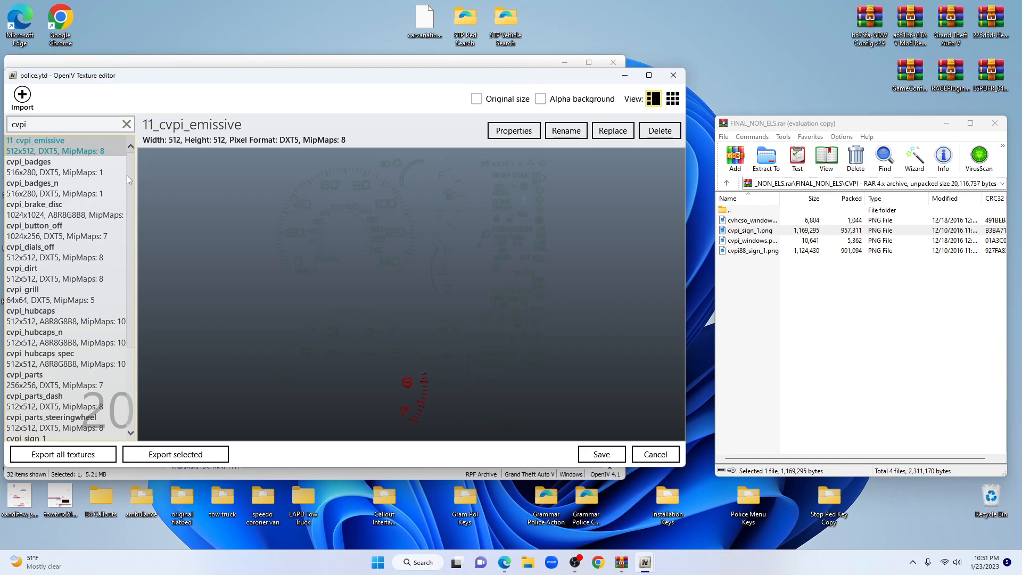
{"action": "scroll", "coordinate": [35, 206], "scroll_direction": "down", "scroll_amount": 2}
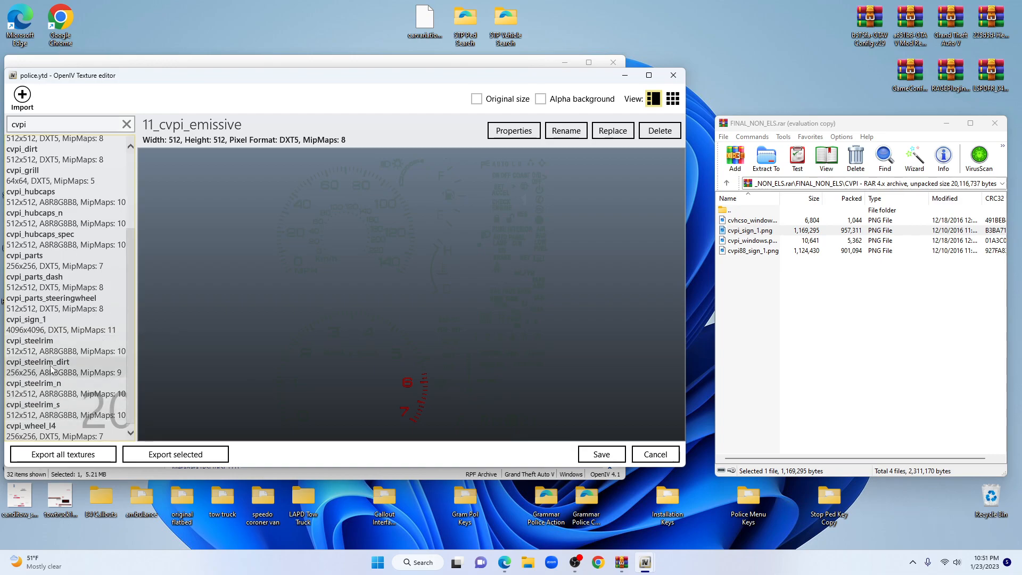
{"action": "left_click", "coordinate": [49, 327]}
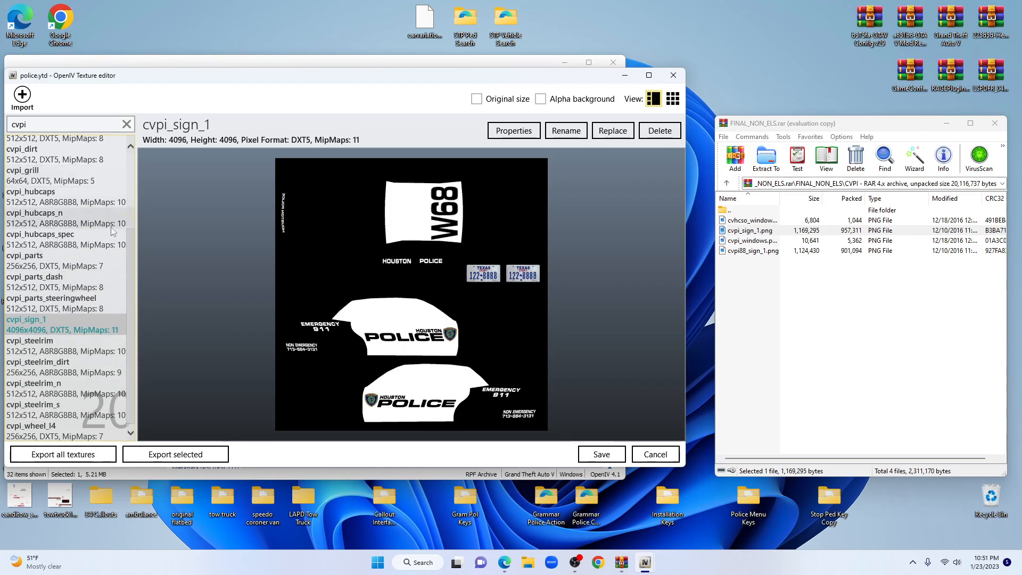
{"action": "scroll", "coordinate": [130, 244], "scroll_direction": "up", "scroll_amount": 5}
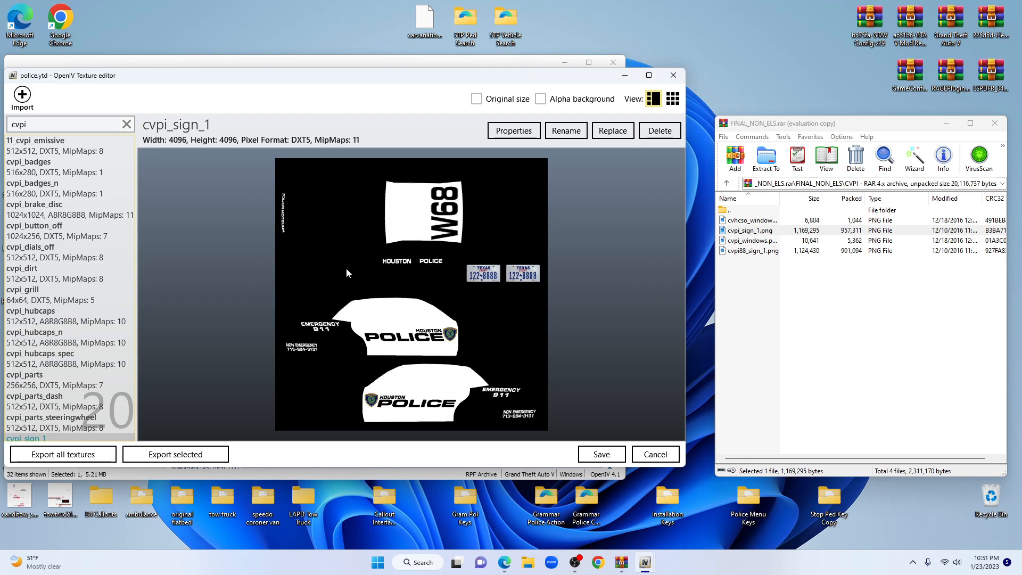
{"action": "left_click", "coordinate": [672, 76]}
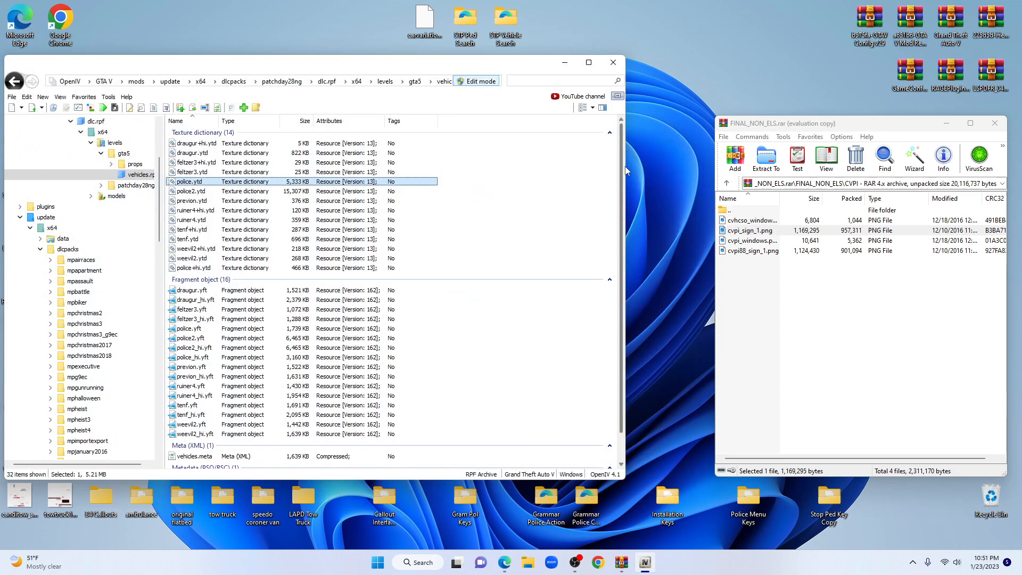
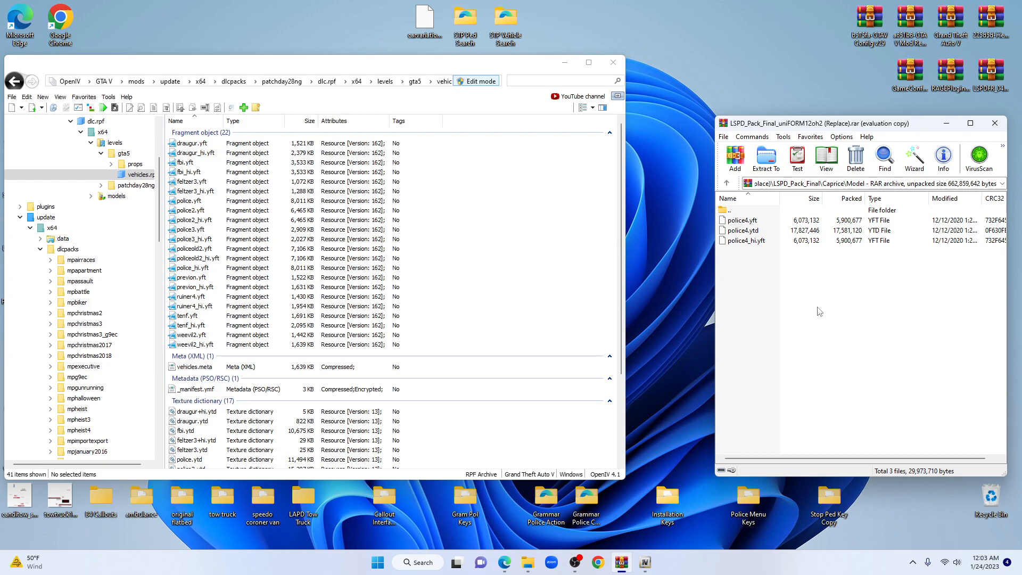
- Add police4.yft, police4.ytd and police4_hi.yft from the Caprice Model folder to vehicles.rpf and return to the archive's Caprice folder
{"action": "left_click_drag", "start_coordinate": [816, 259], "coordinate": [554, 264]}
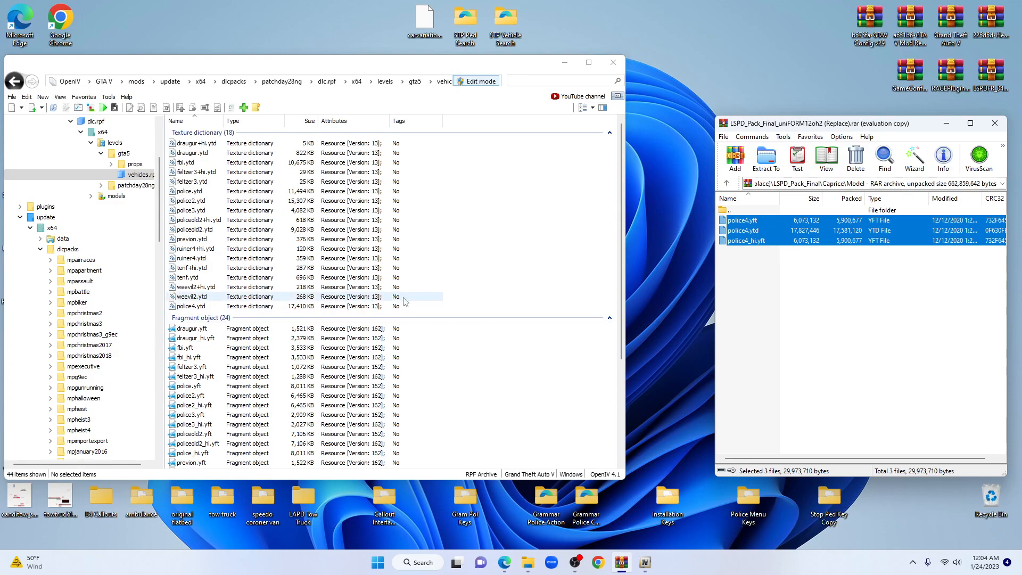
{"action": "left_click", "coordinate": [852, 301]}
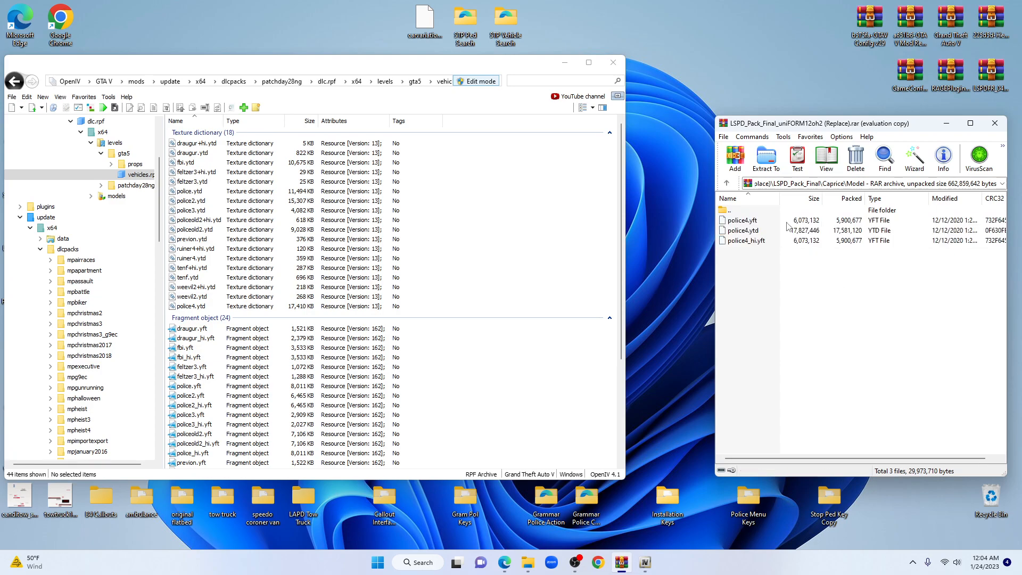
{"action": "left_click", "coordinate": [727, 184]}
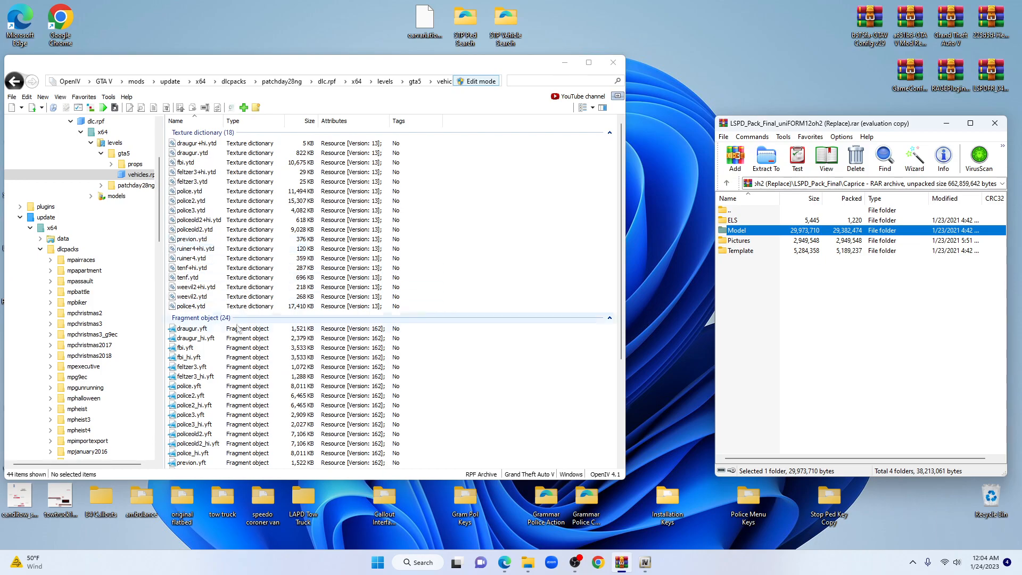
{"action": "scroll", "coordinate": [215, 443], "scroll_direction": "down", "scroll_amount": 3}
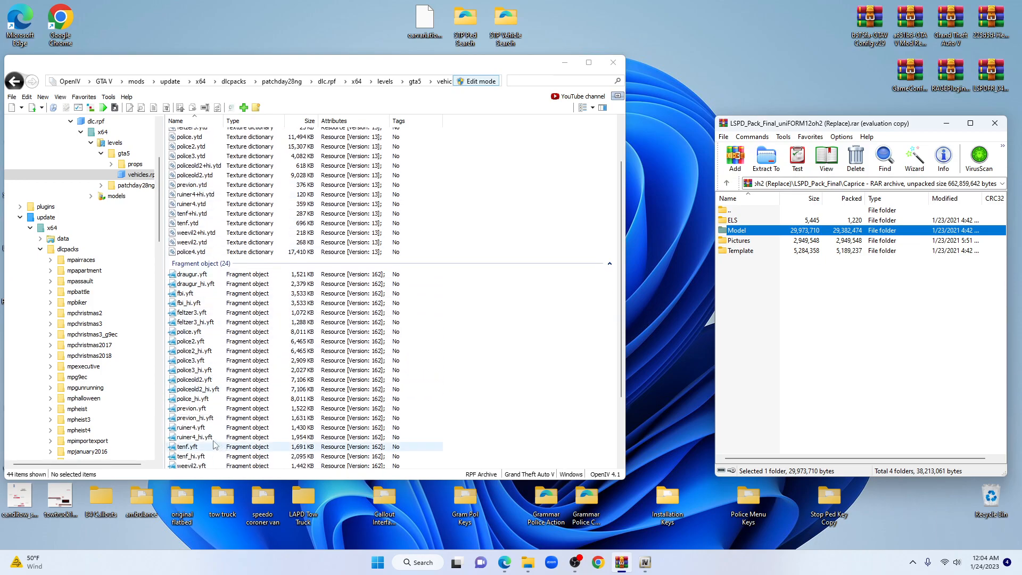
{"action": "scroll", "coordinate": [220, 418], "scroll_direction": "down", "scroll_amount": 2}
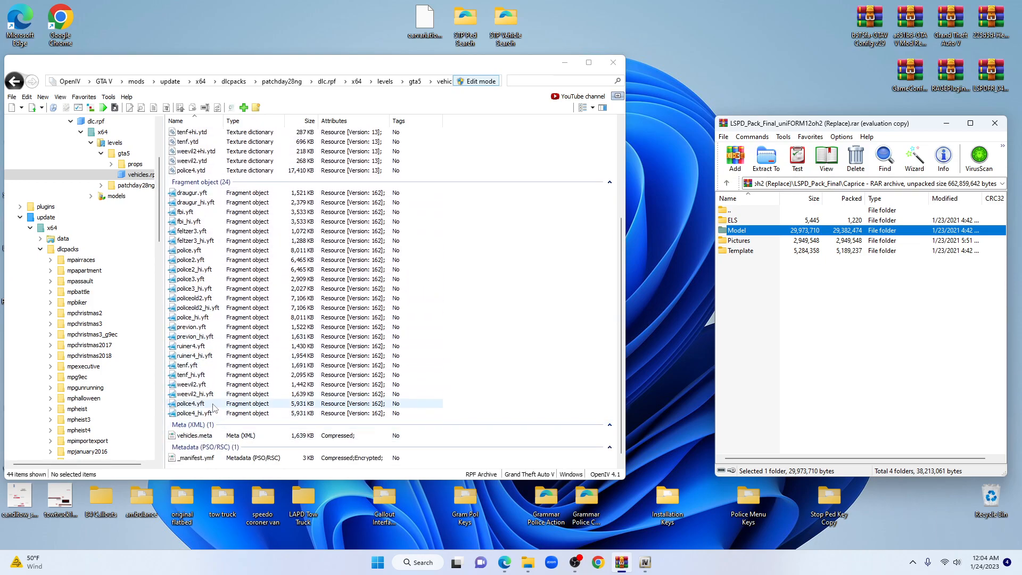
- Open the police4.yft model, inspect the Caprice and its livery from several sides, and close the viewer
{"action": "double_click", "coordinate": [216, 404]}
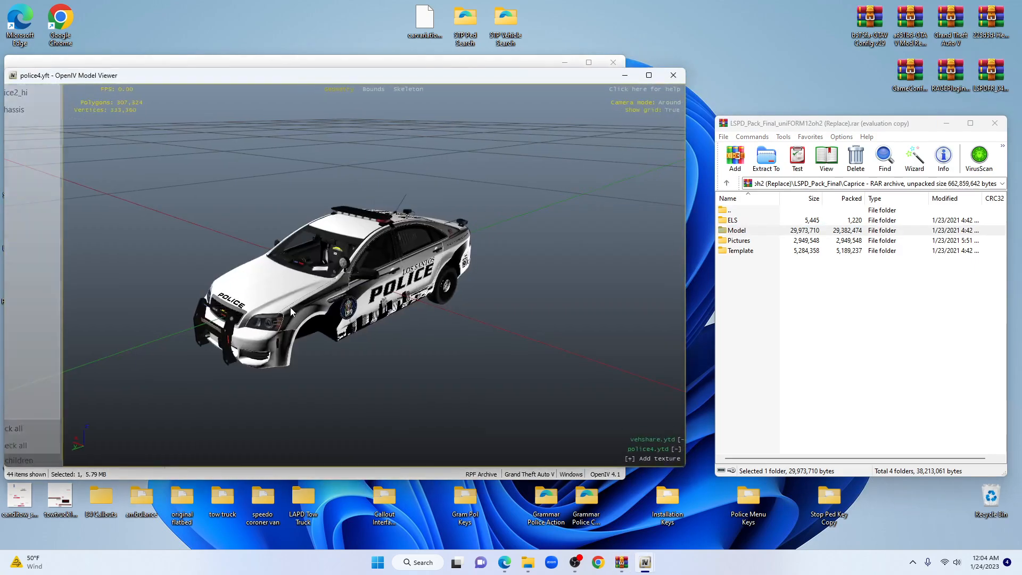
{"action": "left_click_drag", "start_coordinate": [458, 368], "coordinate": [498, 369]}
{"action": "scroll", "coordinate": [500, 318], "scroll_direction": "up", "scroll_amount": 2}
{"action": "left_click_drag", "start_coordinate": [548, 315], "coordinate": [384, 321]}
{"action": "scroll", "coordinate": [541, 314], "scroll_direction": "down", "scroll_amount": 3}
{"action": "left_click_drag", "start_coordinate": [540, 315], "coordinate": [368, 257]}
{"action": "left_click_drag", "start_coordinate": [437, 346], "coordinate": [528, 319]}
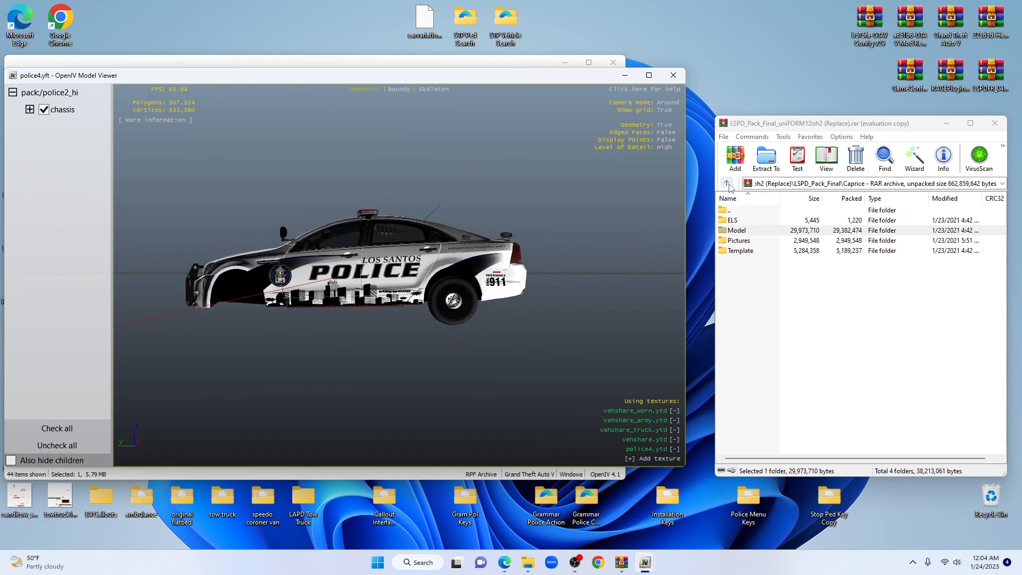
{"action": "left_click", "coordinate": [674, 76]}
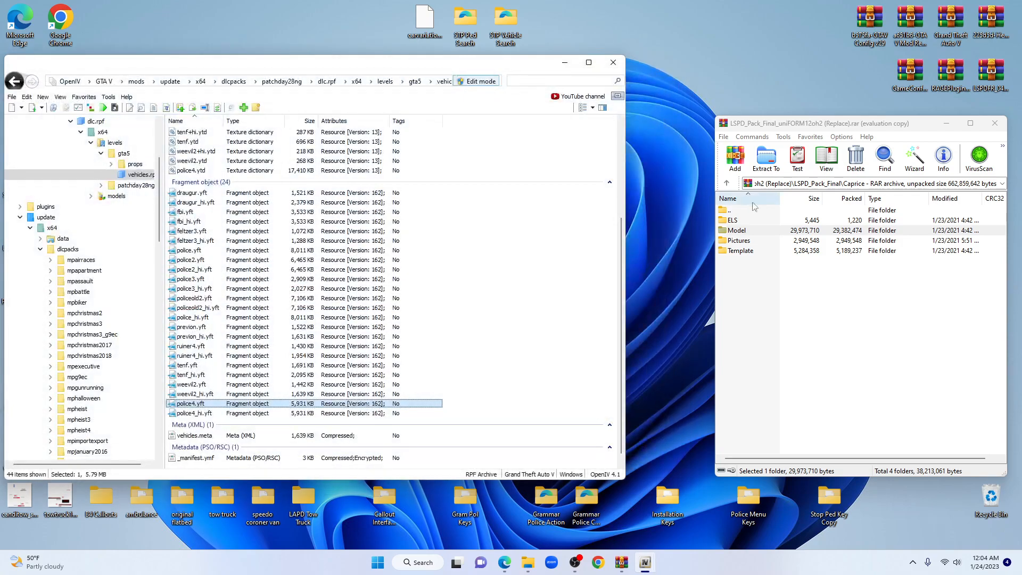
- Rename fbi.xml in the archive's Caprice ELS folder to police4.xml
{"action": "double_click", "coordinate": [734, 221]}
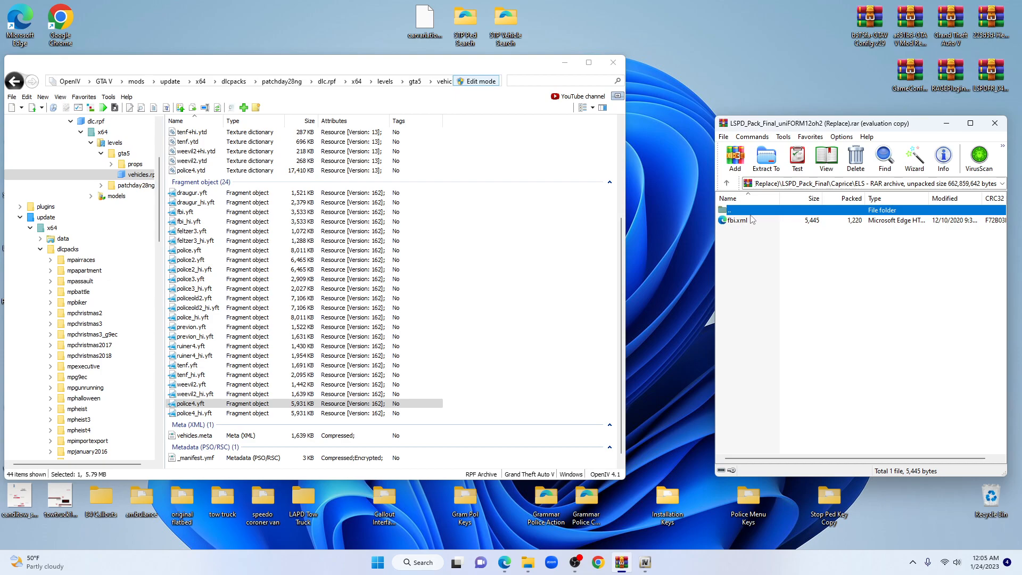
{"action": "left_click", "coordinate": [752, 220]}
{"action": "right_click", "coordinate": [751, 220]}
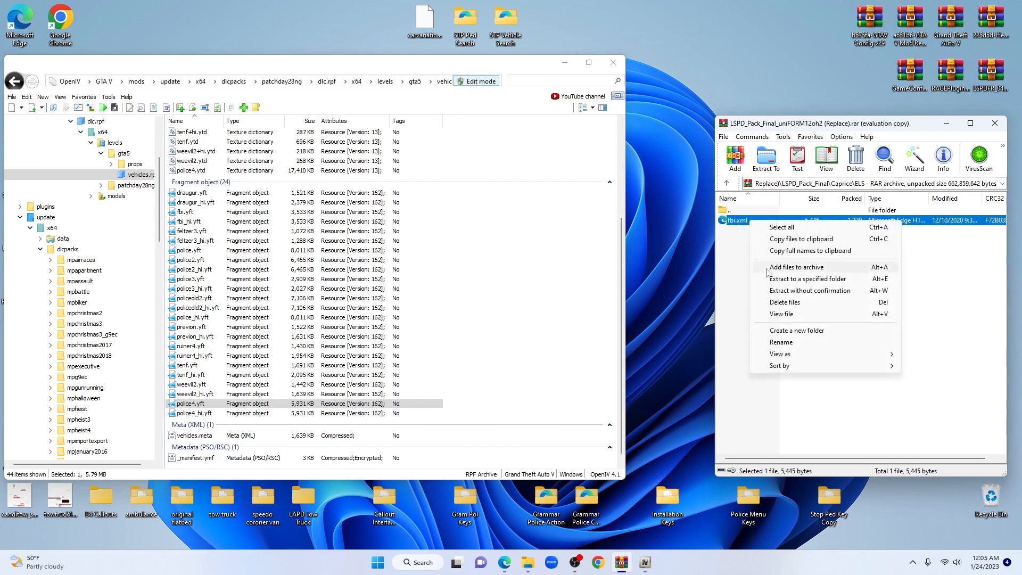
{"action": "left_click", "coordinate": [799, 342]}
{"action": "left_click", "coordinate": [735, 220]}
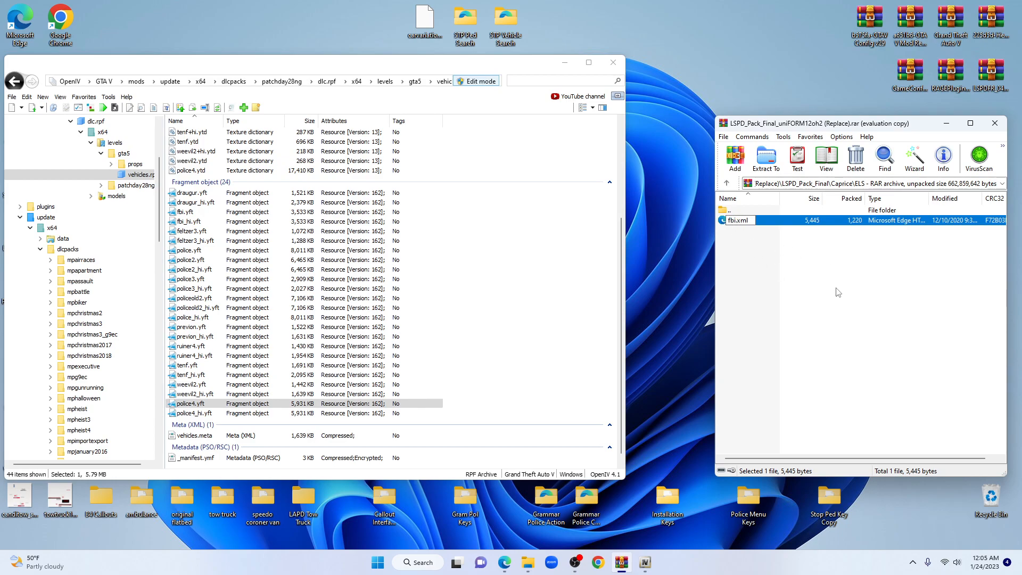
{"action": "key", "text": "BackSpace"}
{"action": "key", "text": "BackSpace"}
{"action": "key", "text": "BackSpace"}
{"action": "type", "text": "po"}
{"action": "type", "text": "e4"}
{"action": "key", "text": "Return"}
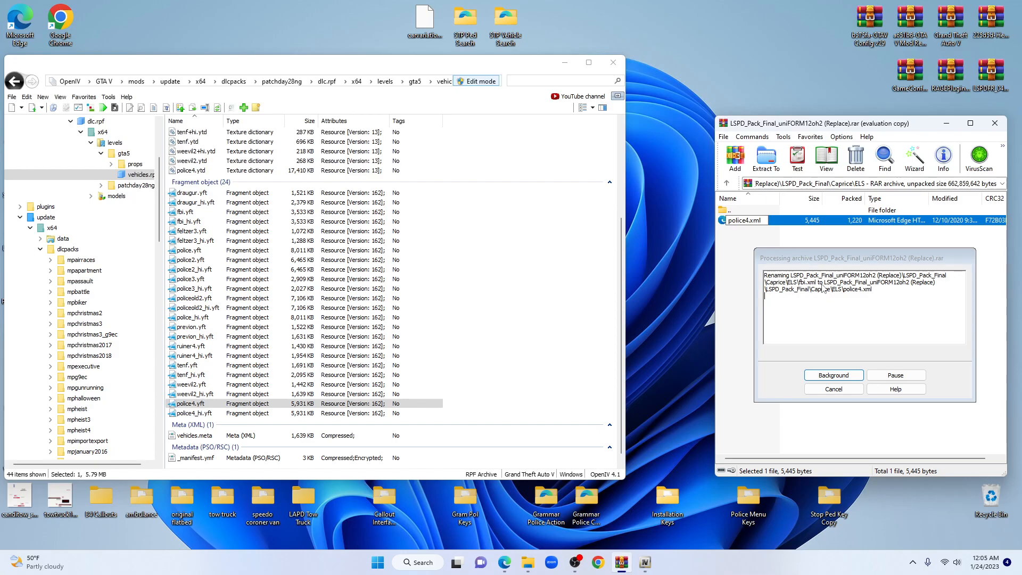
- Copy police4.xml from the archive into Grand Theft Auto V's ELS\pack_default folder and minimize the folder window
{"action": "left_click", "coordinate": [528, 562]}
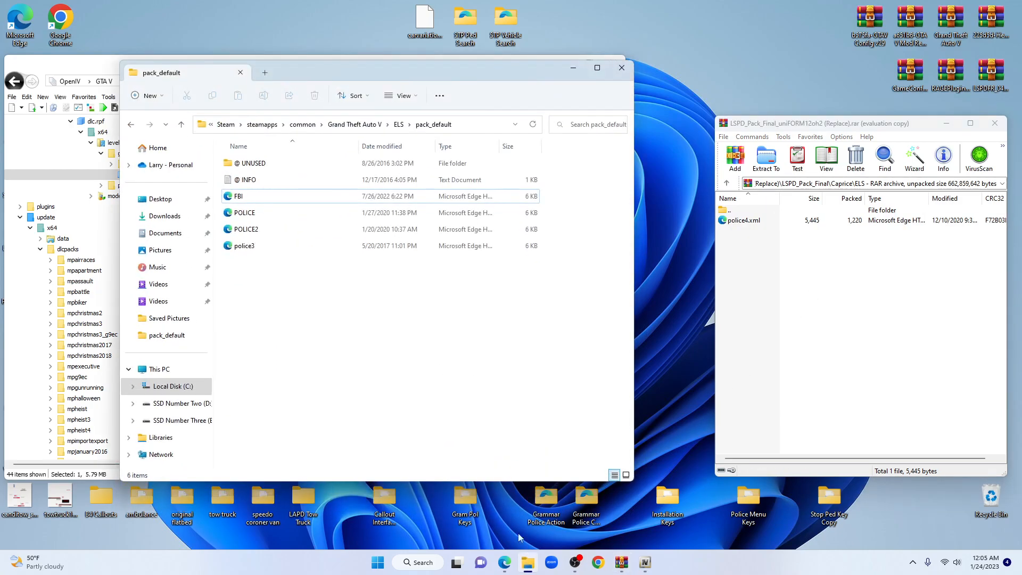
{"action": "left_click", "coordinate": [189, 387]}
{"action": "double_click", "coordinate": [272, 230]}
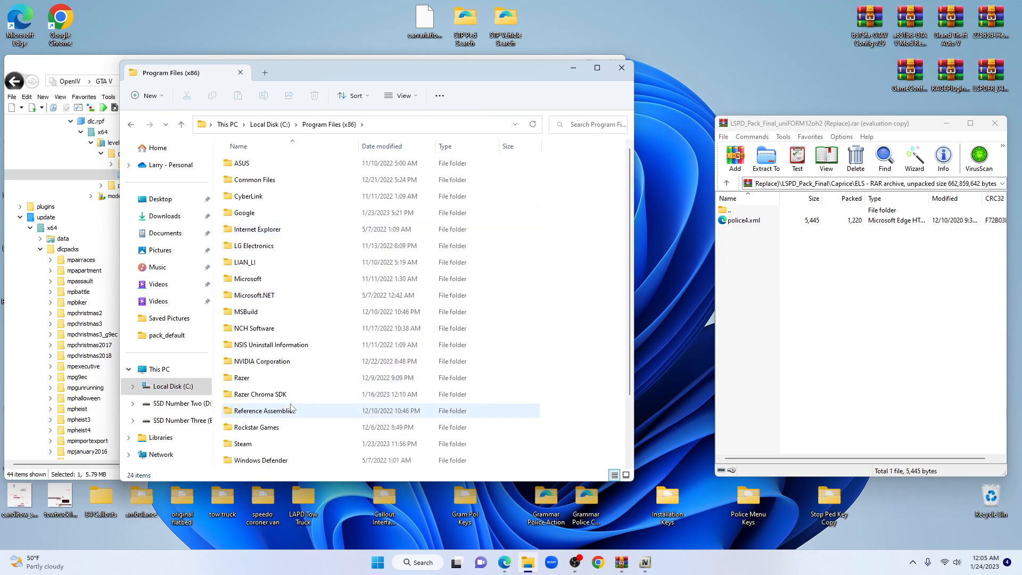
{"action": "double_click", "coordinate": [273, 444]}
{"action": "double_click", "coordinate": [272, 444]}
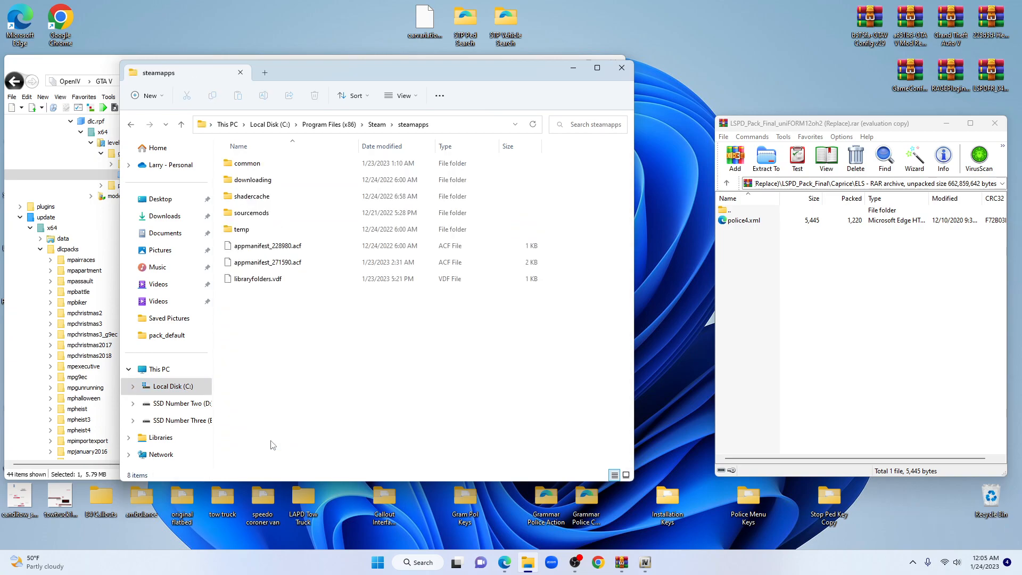
{"action": "double_click", "coordinate": [287, 165]}
{"action": "double_click", "coordinate": [288, 164]}
{"action": "double_click", "coordinate": [288, 164]}
{"action": "double_click", "coordinate": [287, 164]}
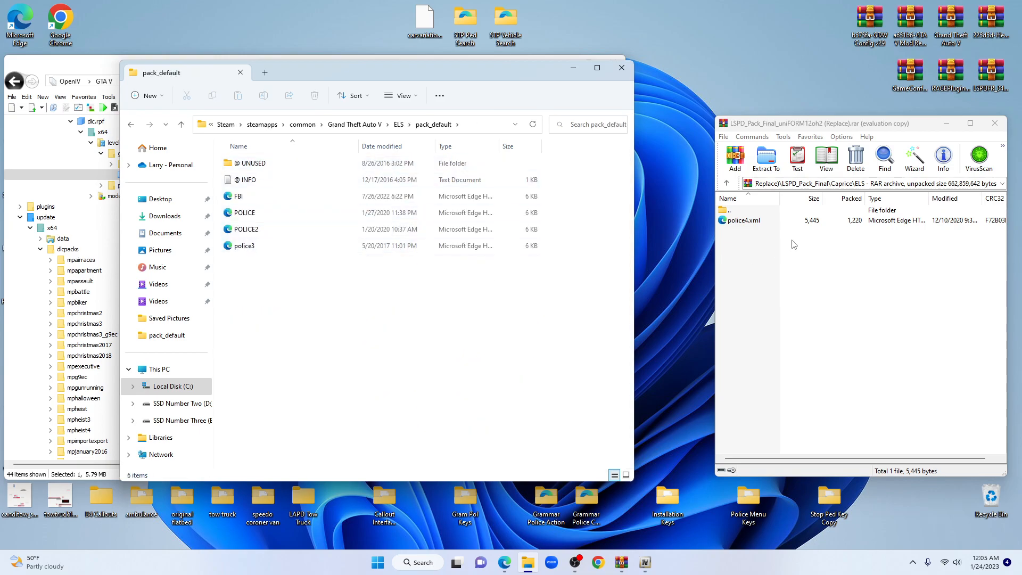
{"action": "left_click_drag", "start_coordinate": [754, 222], "coordinate": [540, 348]}
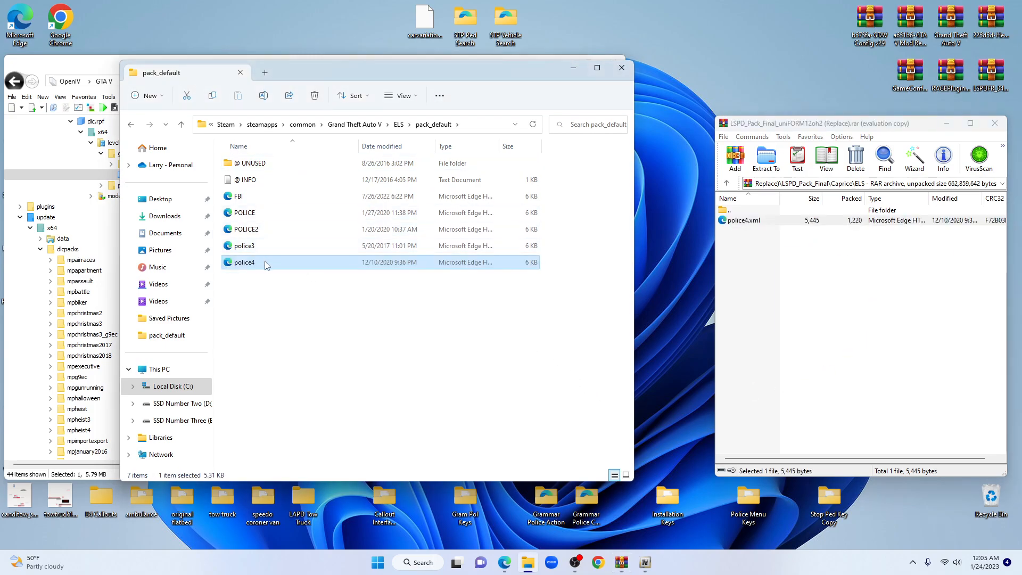
{"action": "left_click", "coordinate": [574, 68]}
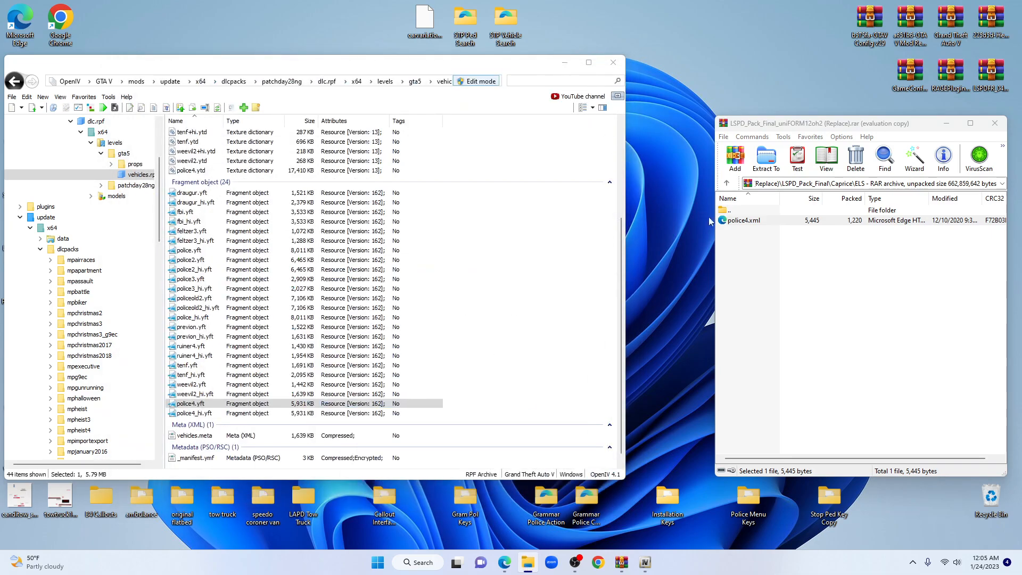
- Look at the files in the archive's Caprice Template folder and return to the Caprice folder
{"action": "left_click", "coordinate": [727, 184]}
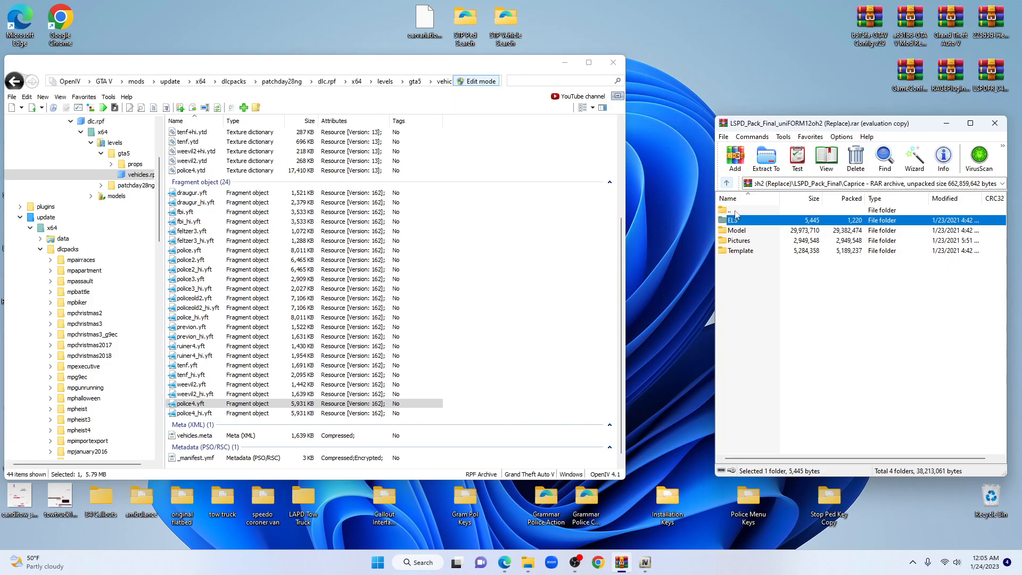
{"action": "double_click", "coordinate": [750, 251]}
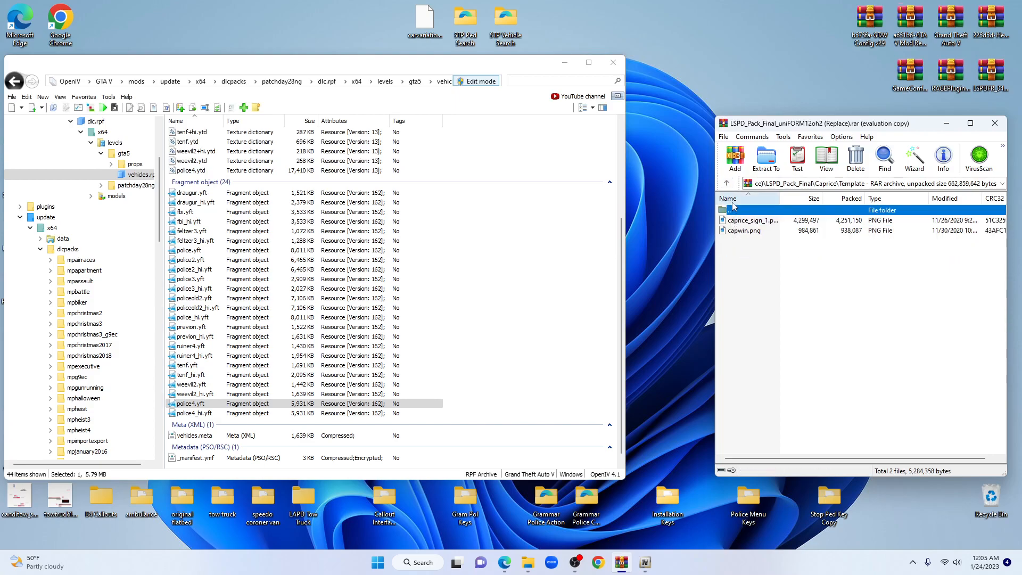
{"action": "left_click", "coordinate": [727, 184]}
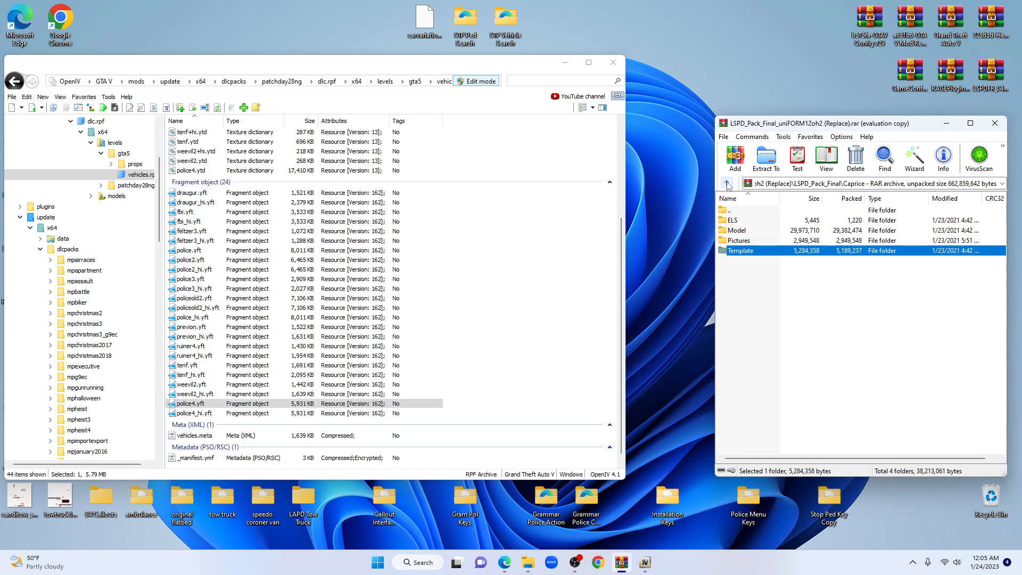
- Leave the LSPD pack archive for Downloads and open the HPD folder inside HPD.rar
{"action": "left_click", "coordinate": [728, 184]}
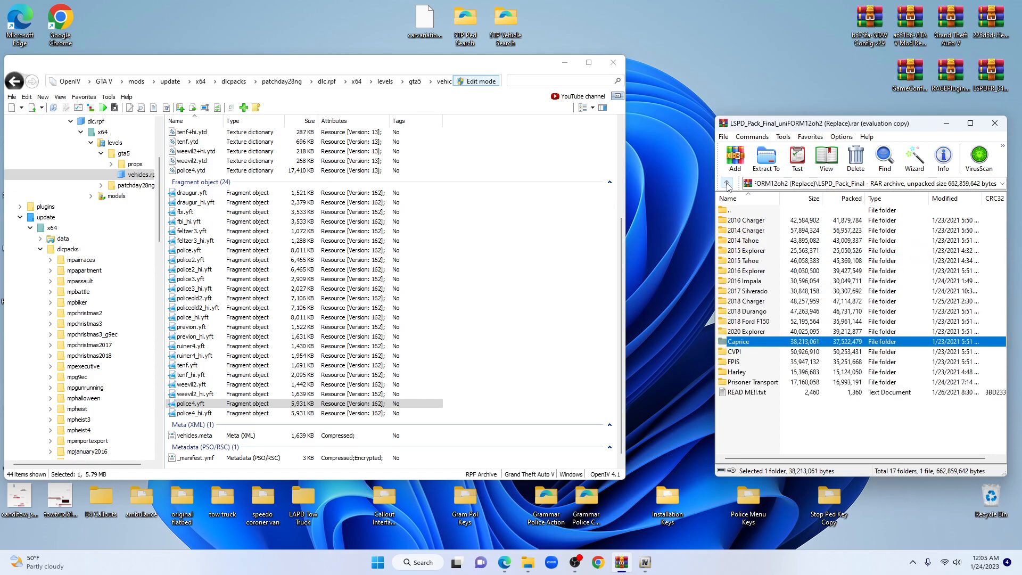
{"action": "left_click", "coordinate": [727, 183]}
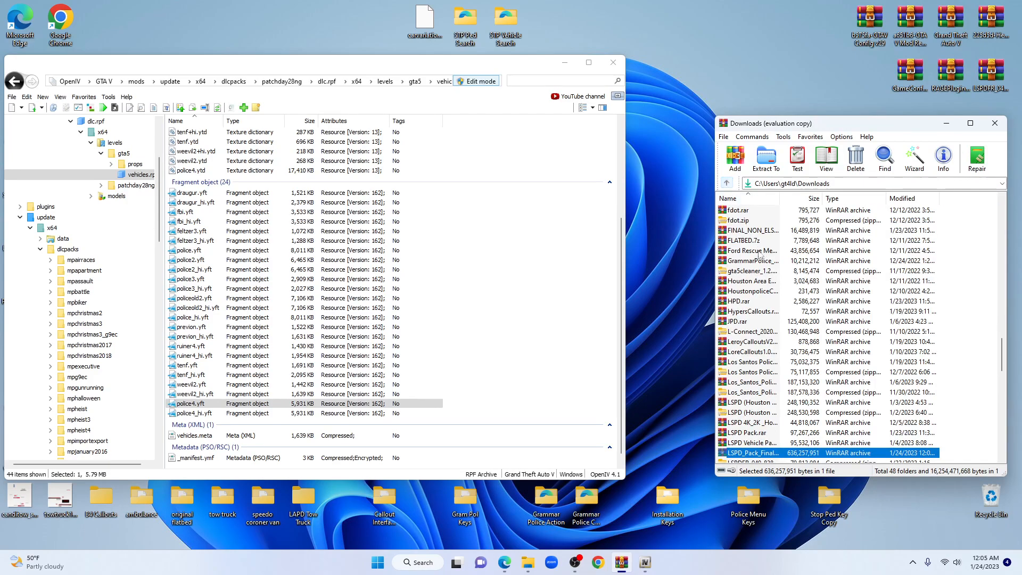
{"action": "scroll", "coordinate": [770, 292], "scroll_direction": "down", "scroll_amount": 4}
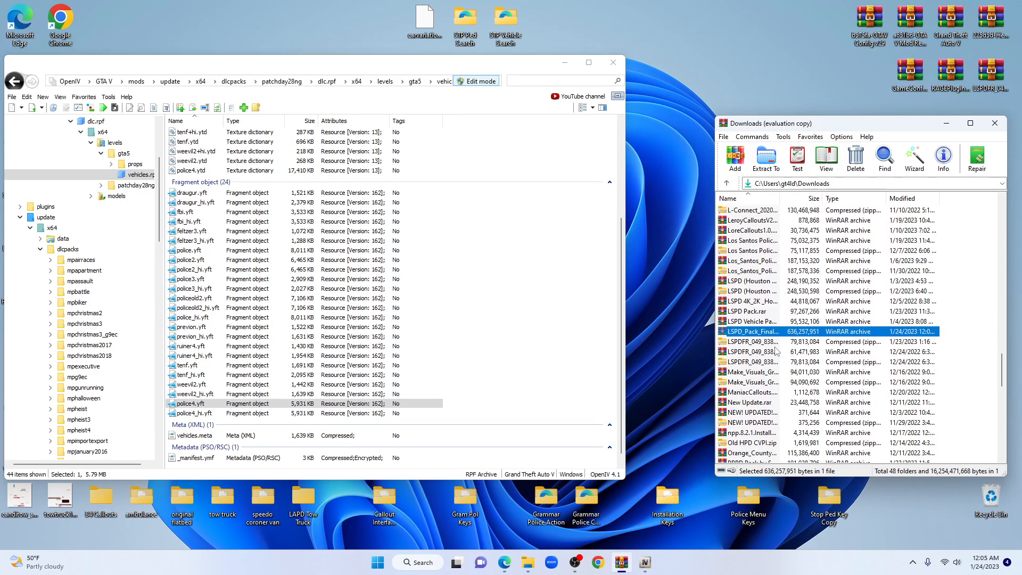
{"action": "scroll", "coordinate": [774, 374], "scroll_direction": "up", "scroll_amount": 4}
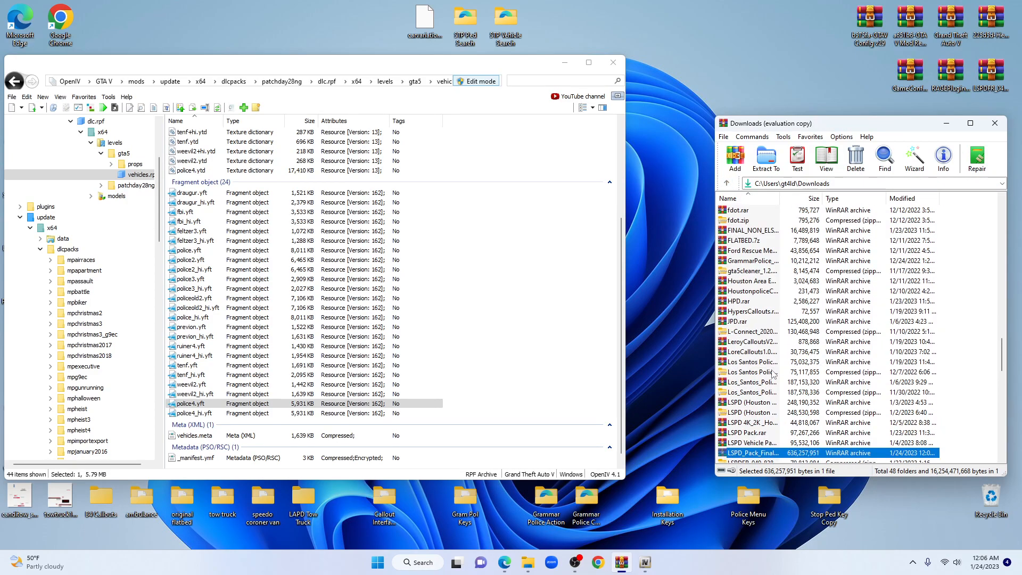
{"action": "left_click", "coordinate": [750, 303]}
{"action": "left_click", "coordinate": [751, 313]}
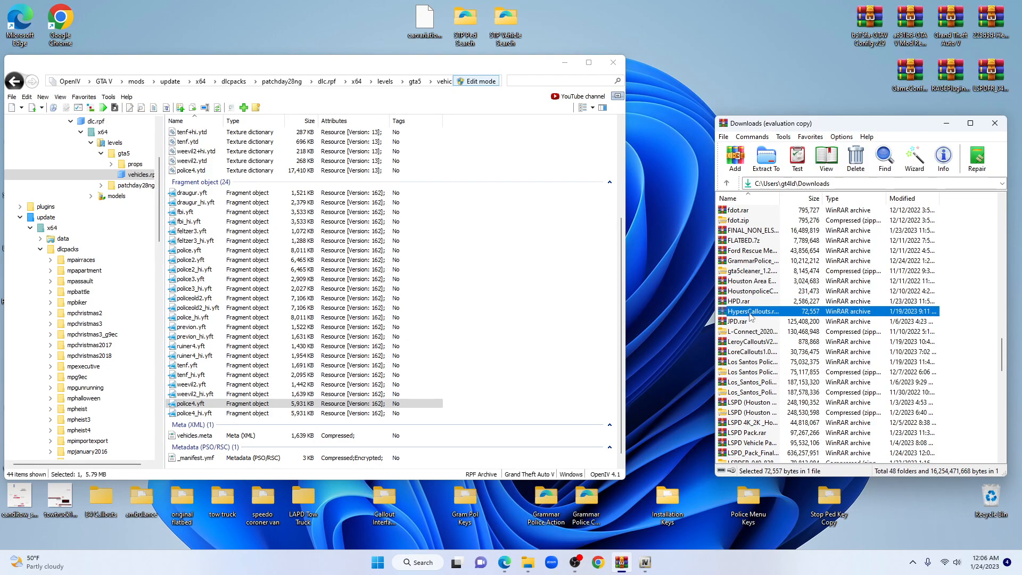
{"action": "double_click", "coordinate": [750, 301]}
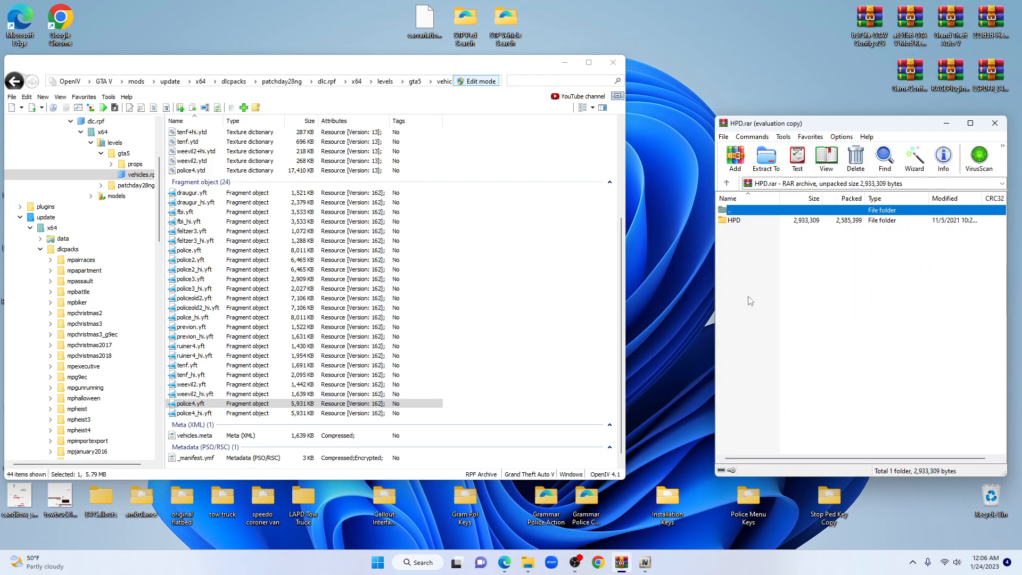
{"action": "double_click", "coordinate": [746, 220]}
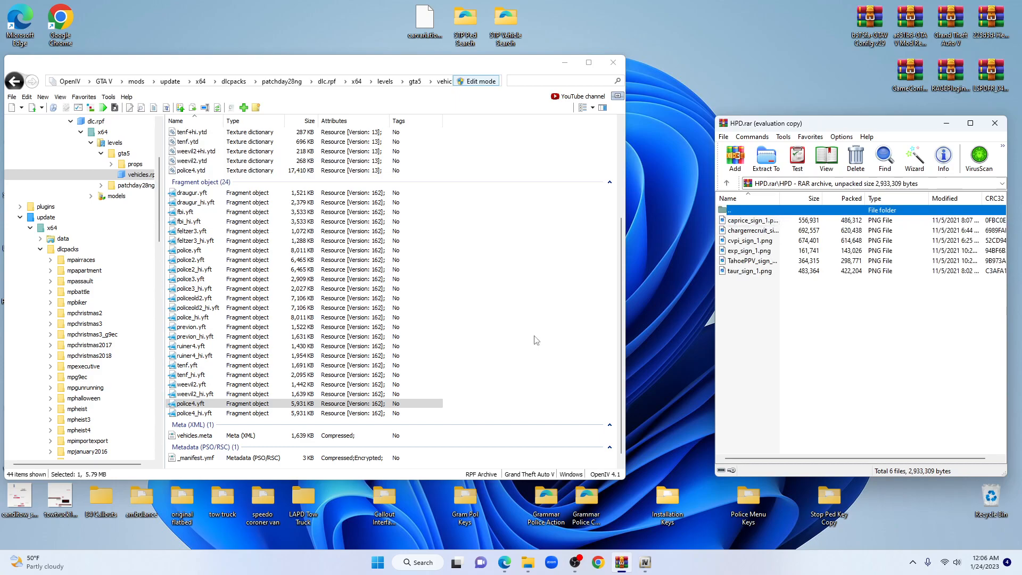
- Filter police4.ytd's textures by "sign", import HPD.rar's caprice_sign_1 PNG over caprice_sign_1 with automatic mipmaps and format, and save
{"action": "scroll", "coordinate": [223, 224], "scroll_direction": "up", "scroll_amount": 5}
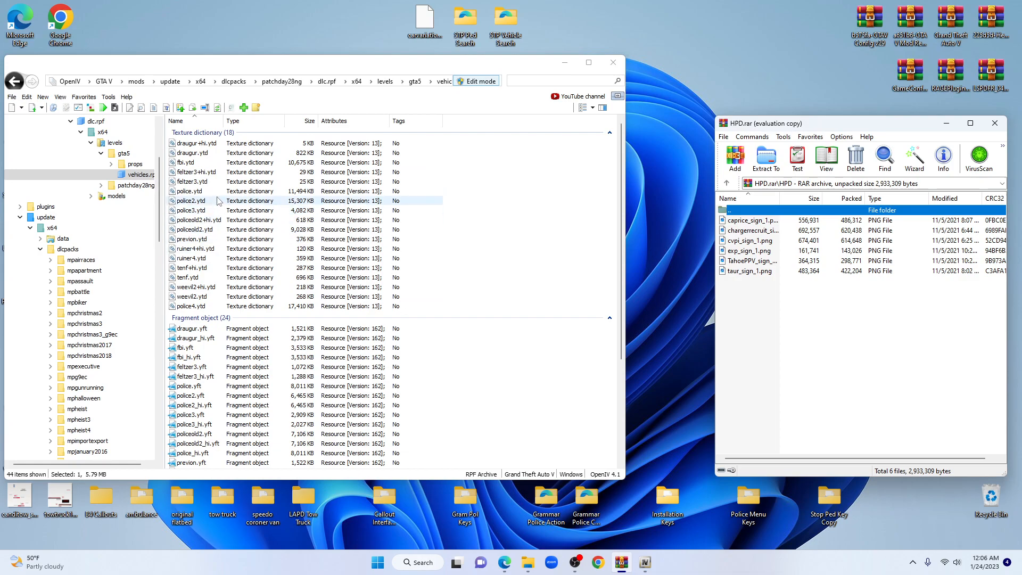
{"action": "double_click", "coordinate": [207, 306]}
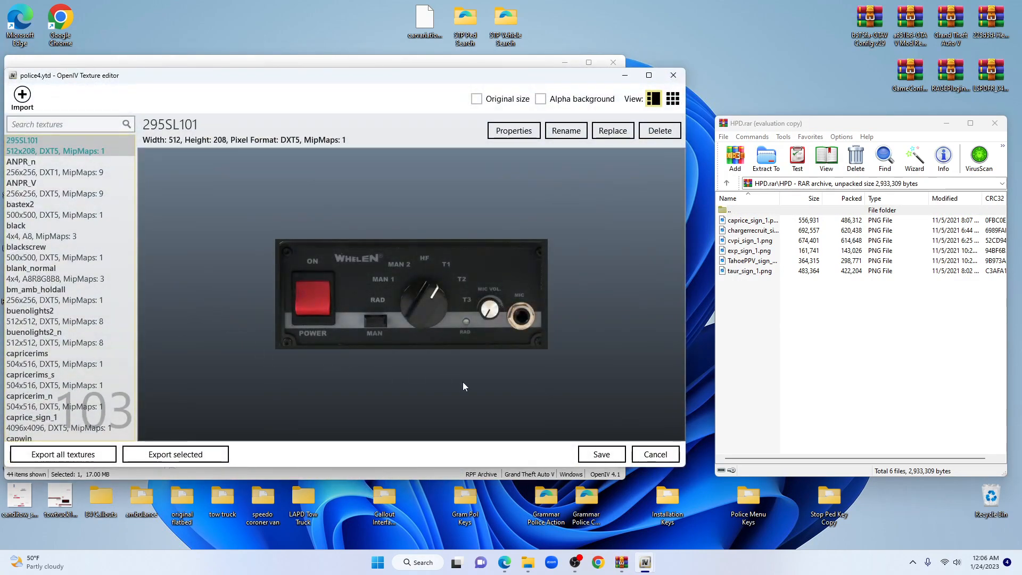
{"action": "left_click", "coordinate": [73, 124]}
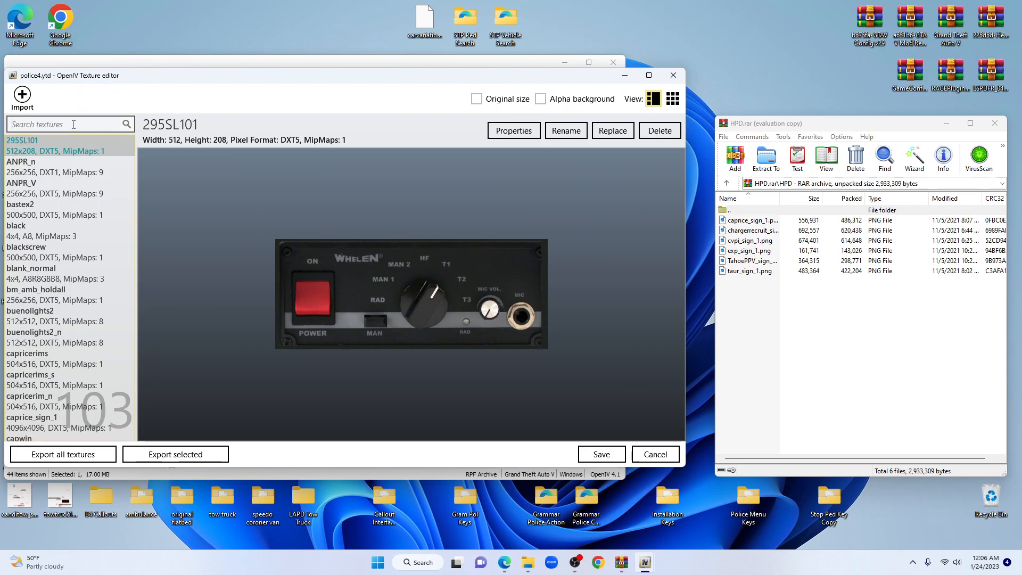
{"action": "type", "text": "sign"}
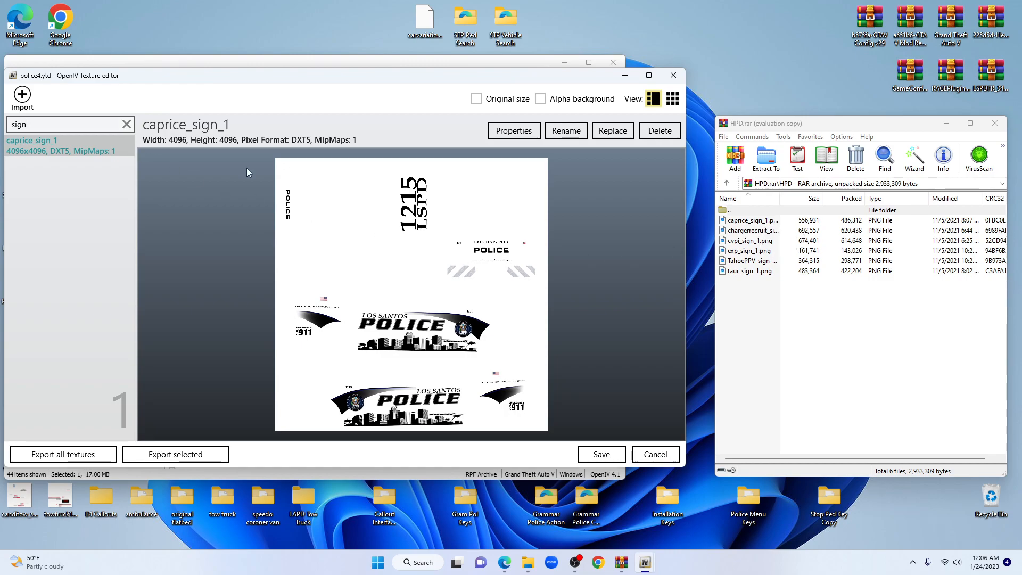
{"action": "left_click_drag", "start_coordinate": [749, 225], "coordinate": [61, 143]}
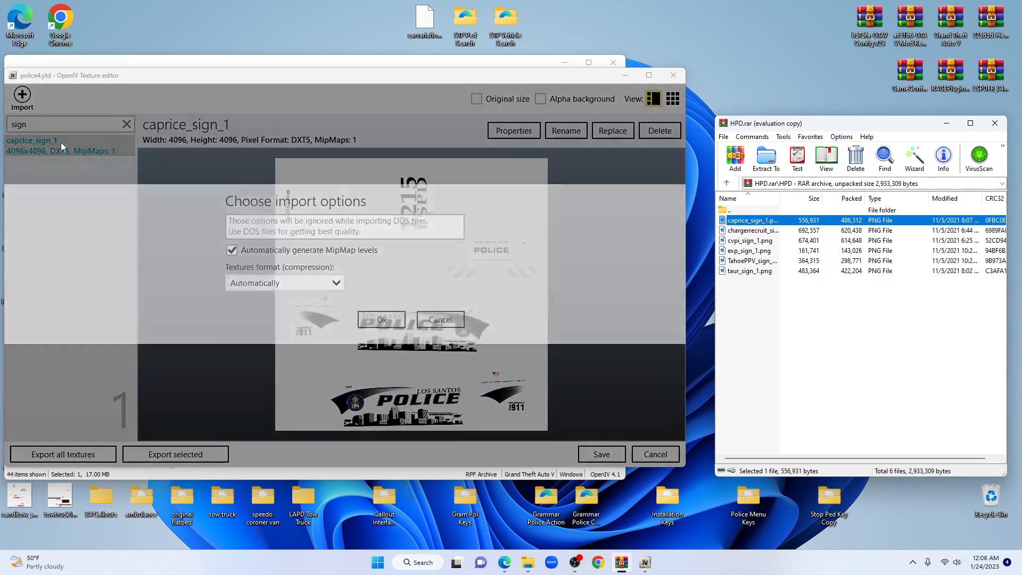
{"action": "left_click", "coordinate": [383, 331]}
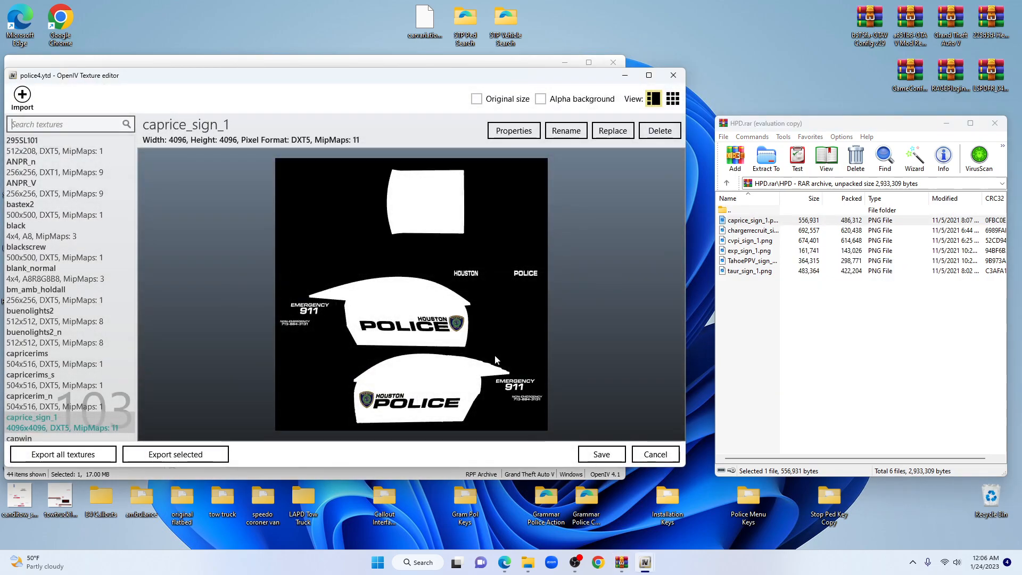
{"action": "left_click", "coordinate": [604, 454]}
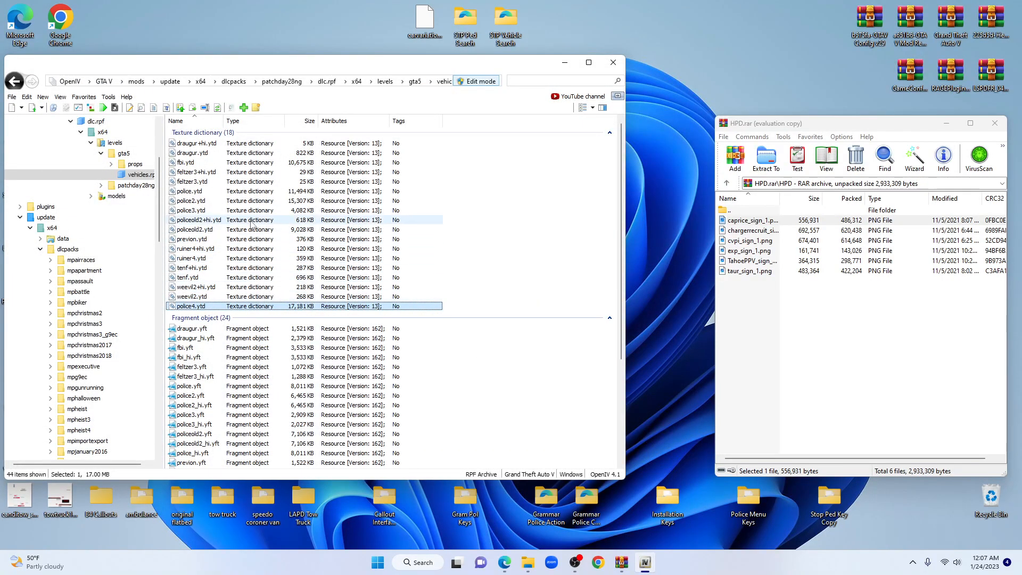
- Reopen the police4.yft model and inspect the Houston Police livery on the Caprice's front, sides and rear
{"action": "scroll", "coordinate": [256, 250], "scroll_direction": "down", "scroll_amount": 2}
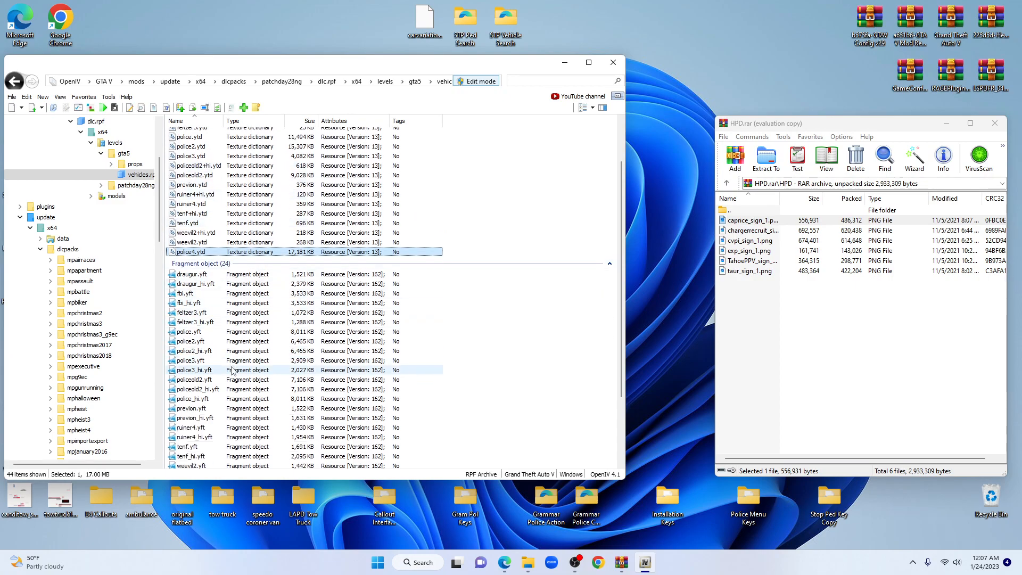
{"action": "scroll", "coordinate": [233, 373], "scroll_direction": "down", "scroll_amount": 3}
{"action": "double_click", "coordinate": [229, 403]}
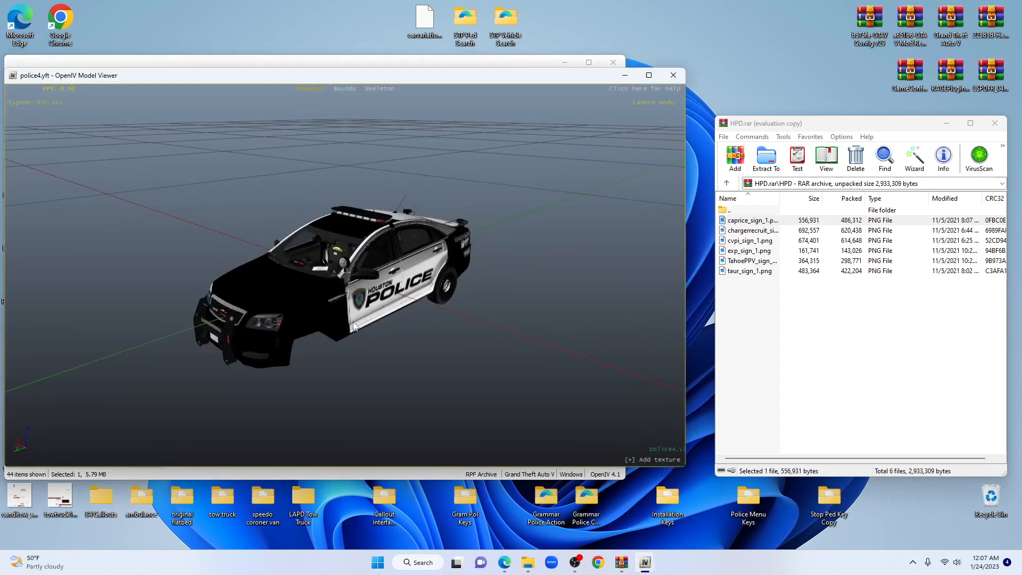
{"action": "left_click_drag", "start_coordinate": [395, 341], "coordinate": [202, 331]}
{"action": "left_click_drag", "start_coordinate": [517, 311], "coordinate": [341, 310]}
{"action": "left_click_drag", "start_coordinate": [479, 332], "coordinate": [371, 323]}
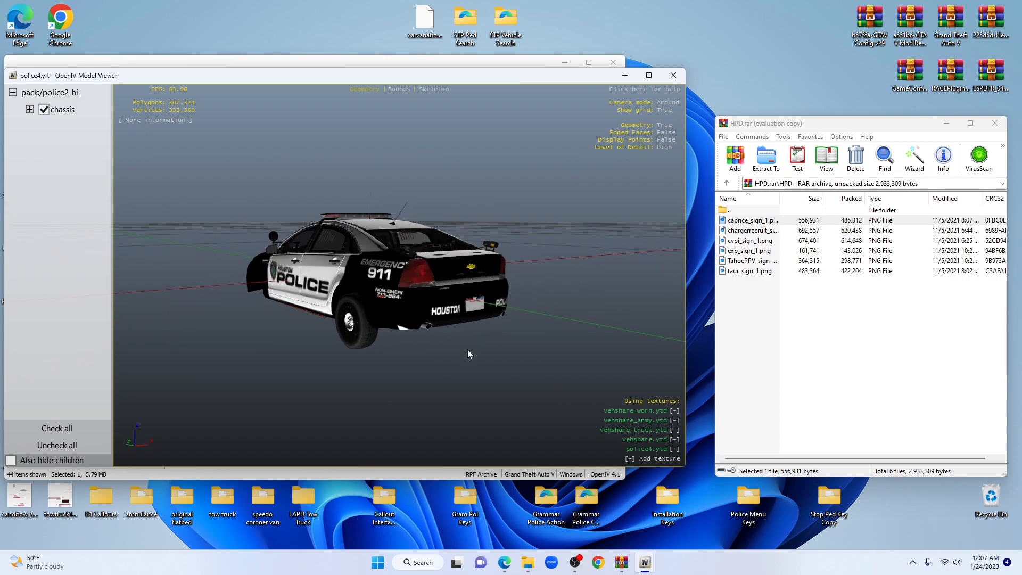
{"action": "left_click_drag", "start_coordinate": [467, 354], "coordinate": [482, 332]}
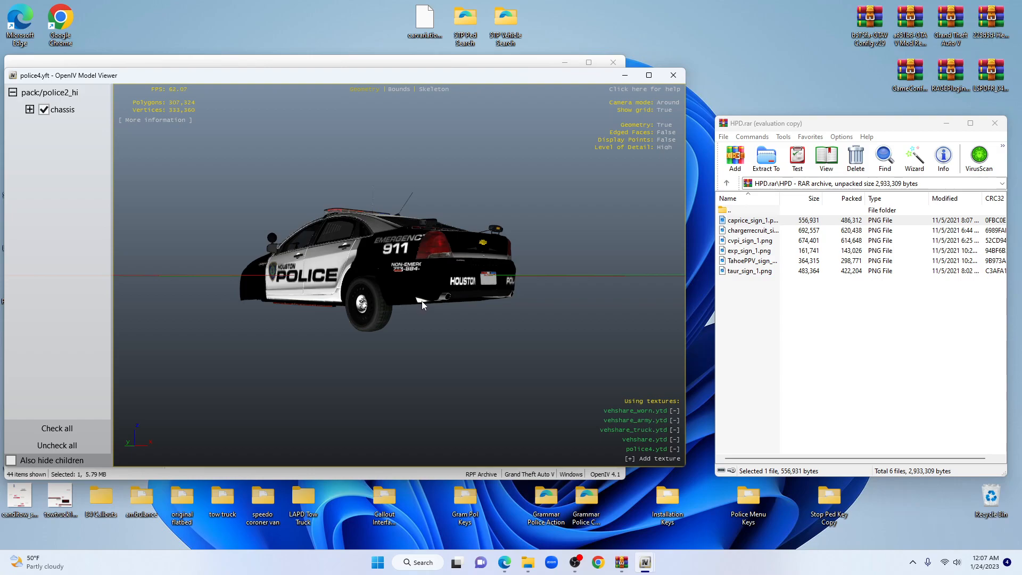
{"action": "left_click_drag", "start_coordinate": [427, 303], "coordinate": [413, 360]}
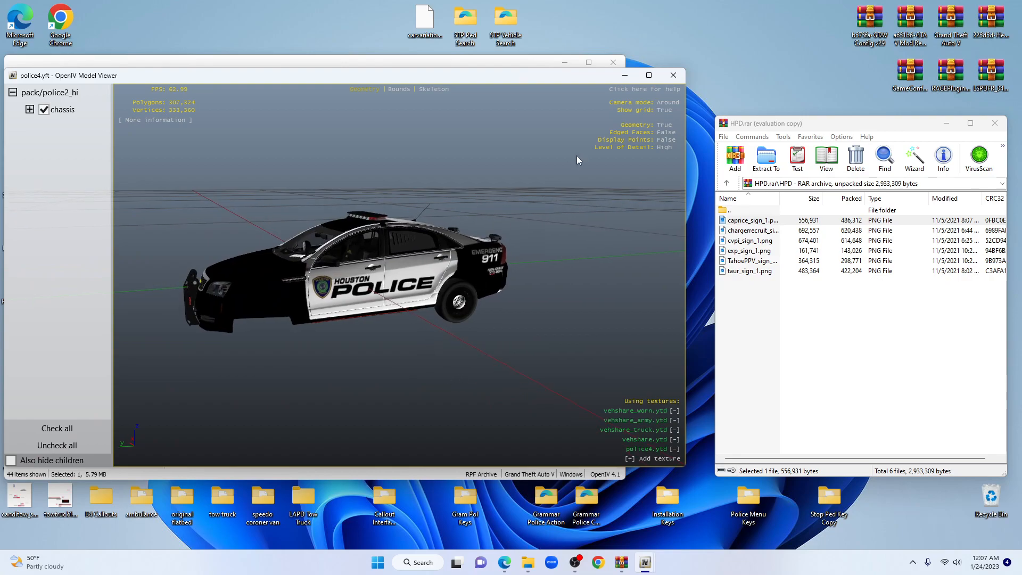
- Close the Caprice model, inspect the police2.yft model from the front, and reload the vehicles.rpf file list
{"action": "left_click", "coordinate": [673, 75]}
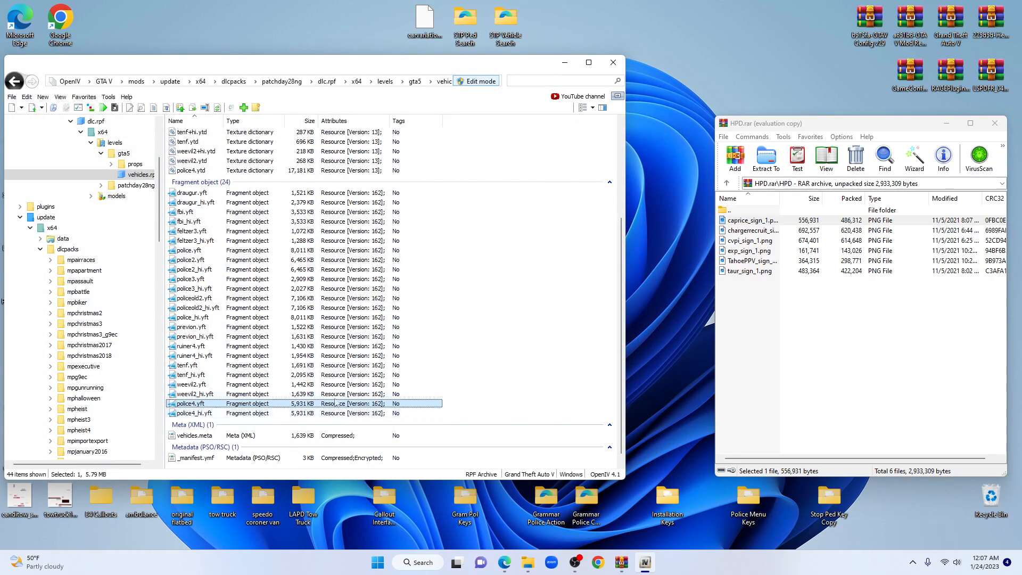
{"action": "double_click", "coordinate": [213, 261]}
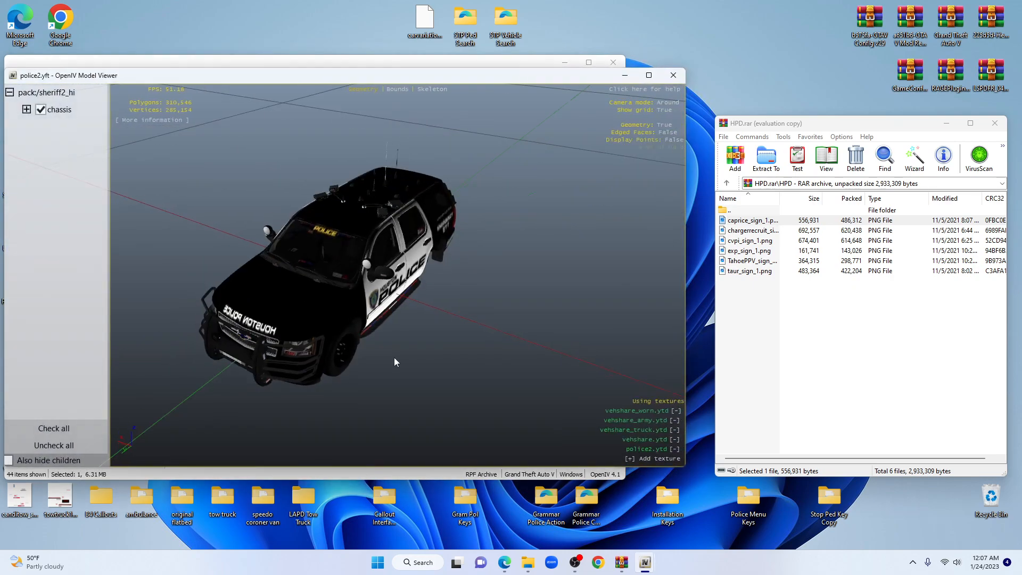
{"action": "left_click_drag", "start_coordinate": [420, 322], "coordinate": [337, 223]}
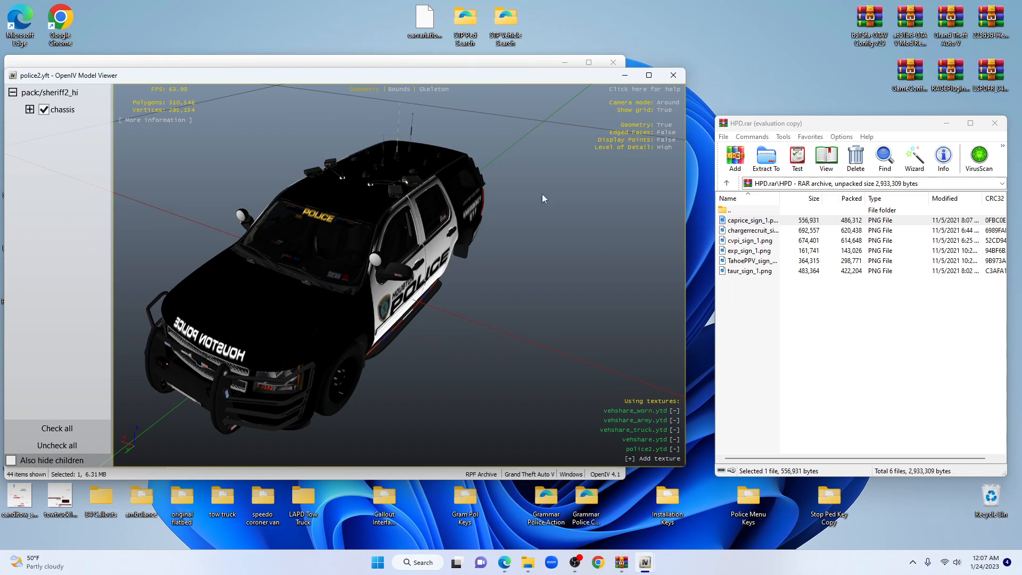
{"action": "left_click", "coordinate": [674, 76]}
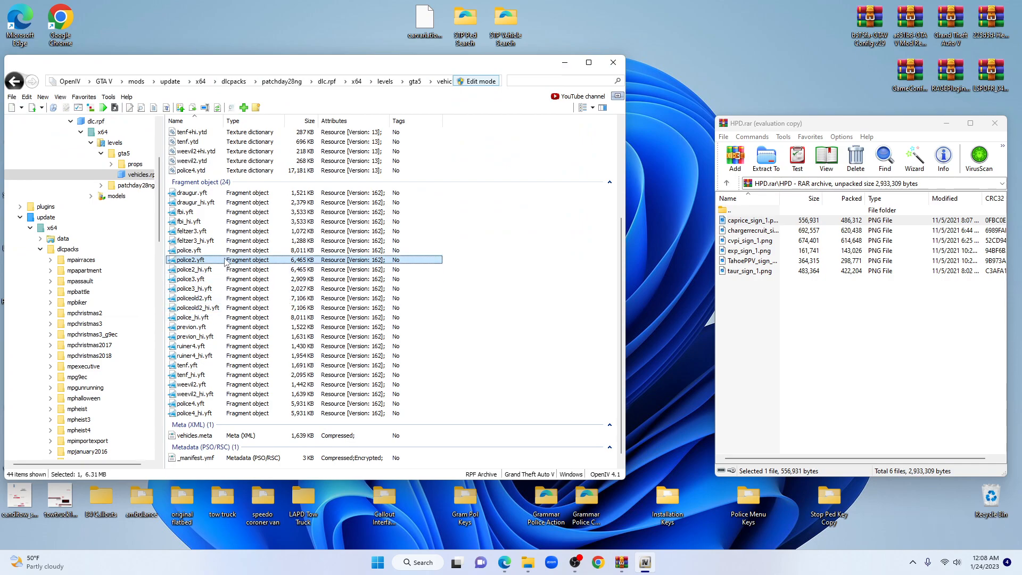
{"action": "left_click", "coordinate": [14, 81]}
{"action": "left_click", "coordinate": [32, 81]}
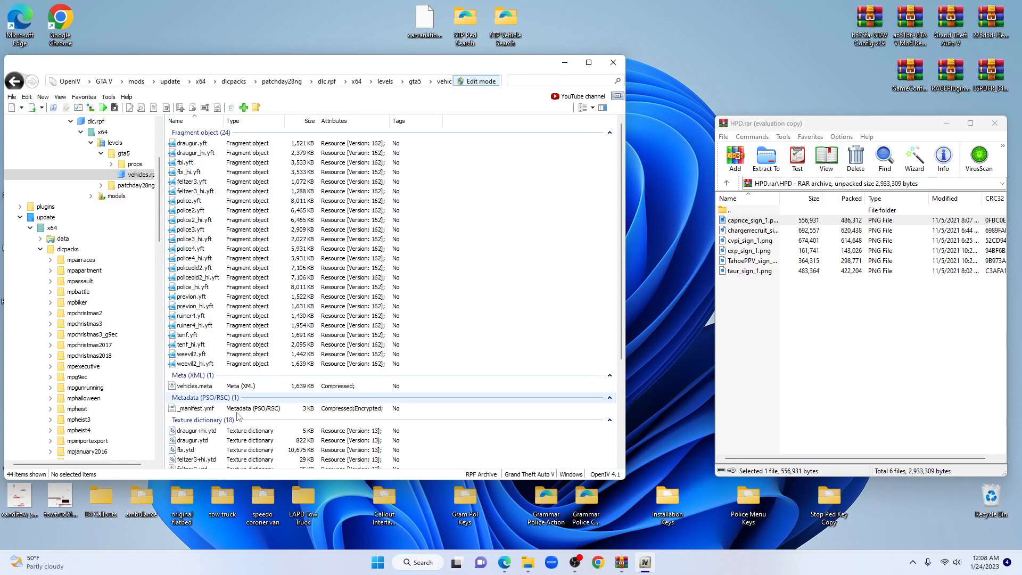
- Leave HPD.rar for Downloads and open the 2019 Tahoe folder inside PBPD Pack by Scorpionfam.rar
{"action": "left_click", "coordinate": [727, 184]}
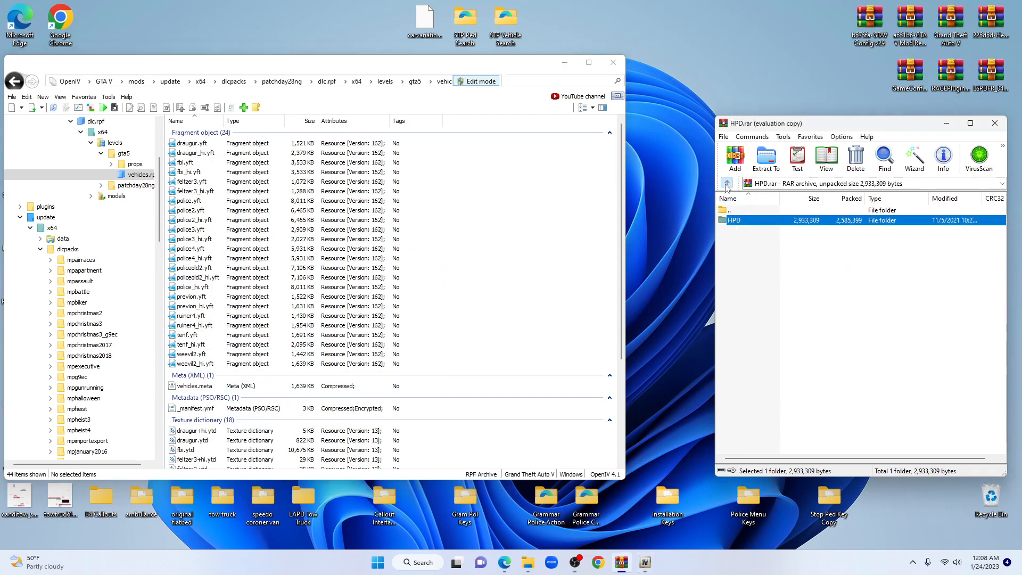
{"action": "left_click", "coordinate": [727, 184]}
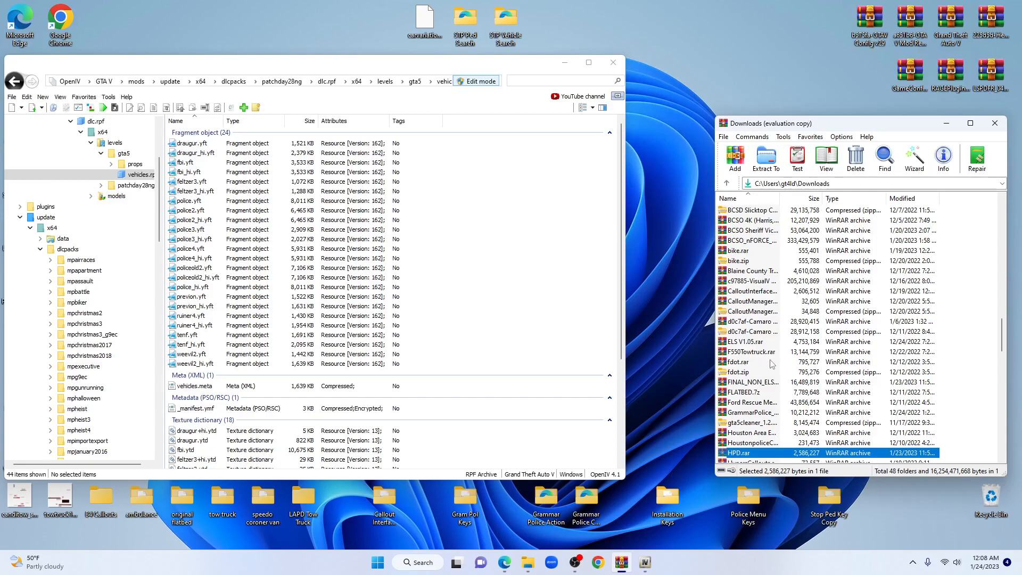
{"action": "scroll", "coordinate": [776, 363], "scroll_direction": "down", "scroll_amount": 6}
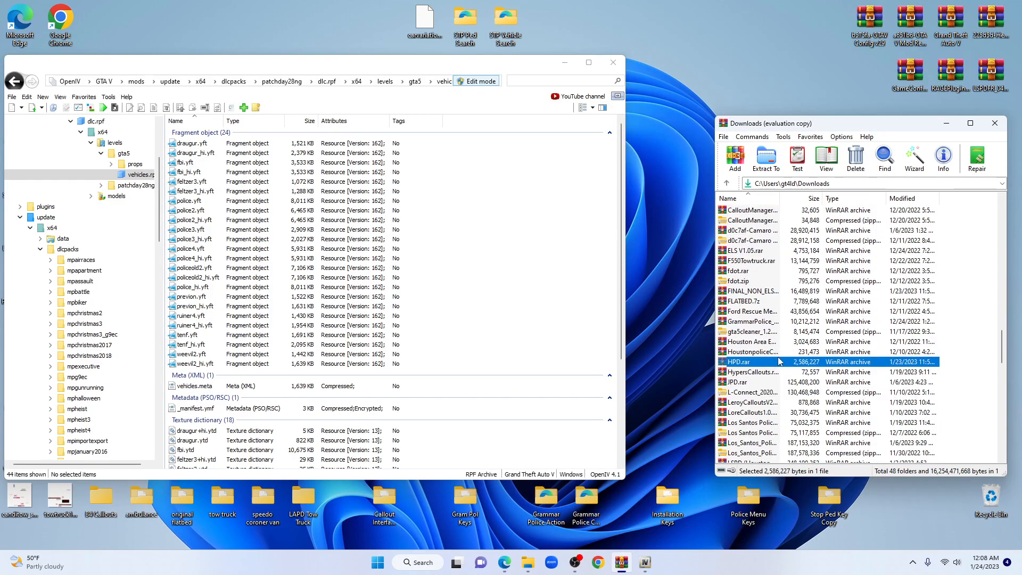
{"action": "scroll", "coordinate": [784, 360], "scroll_direction": "down", "scroll_amount": 6}
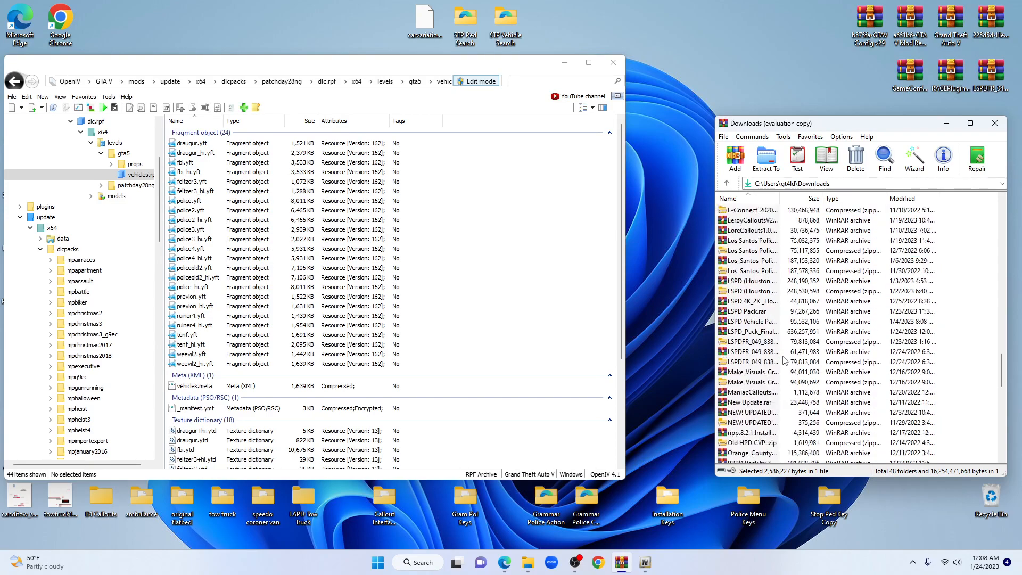
{"action": "scroll", "coordinate": [783, 360], "scroll_direction": "down", "scroll_amount": 2}
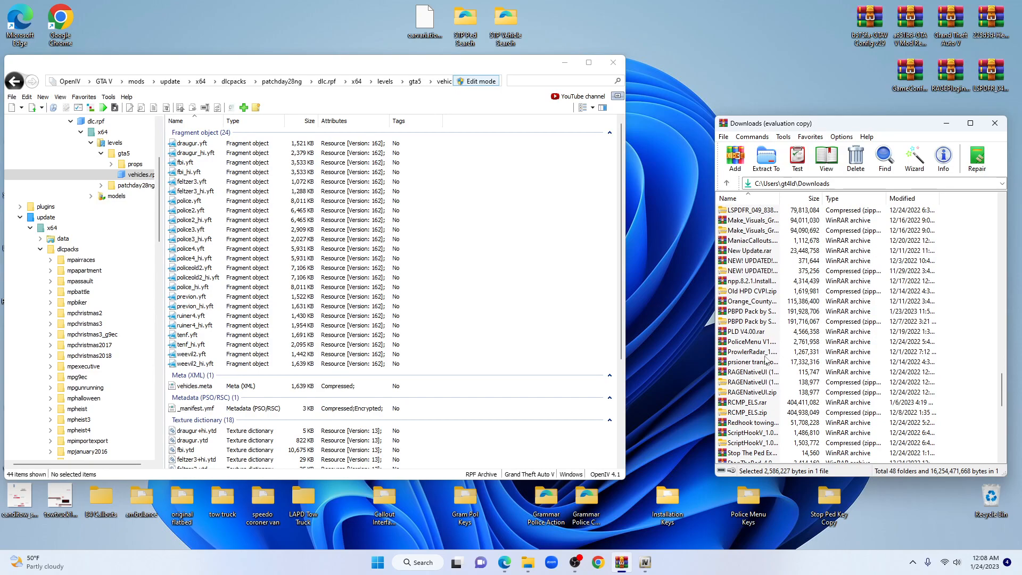
{"action": "double_click", "coordinate": [754, 312]}
{"action": "double_click", "coordinate": [763, 221]}
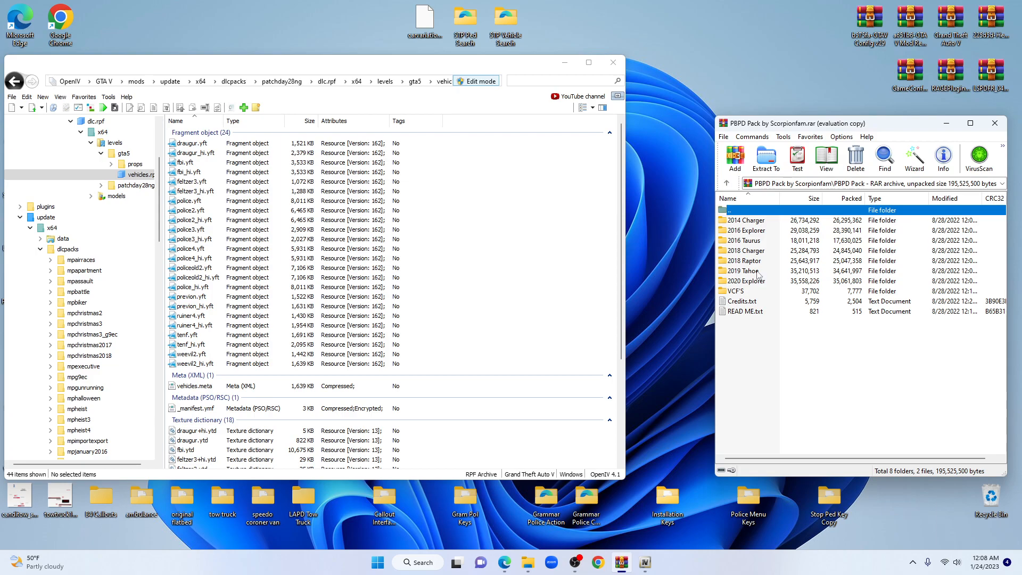
{"action": "double_click", "coordinate": [759, 271]}
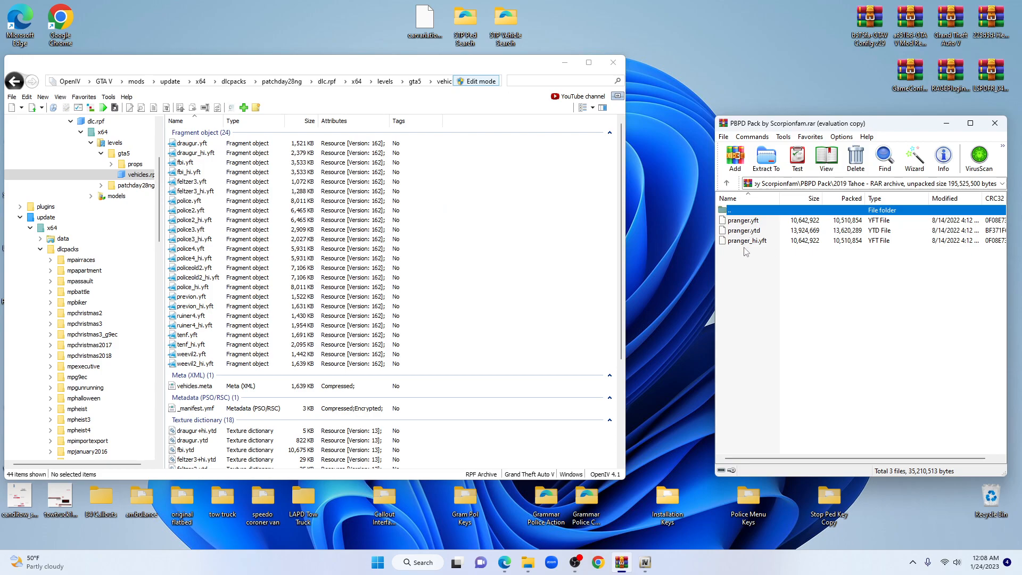
- Rename pranger.yft in the 2019 Tahoe folder as police2.yft
{"action": "left_click", "coordinate": [741, 222]}
{"action": "right_click", "coordinate": [741, 222]}
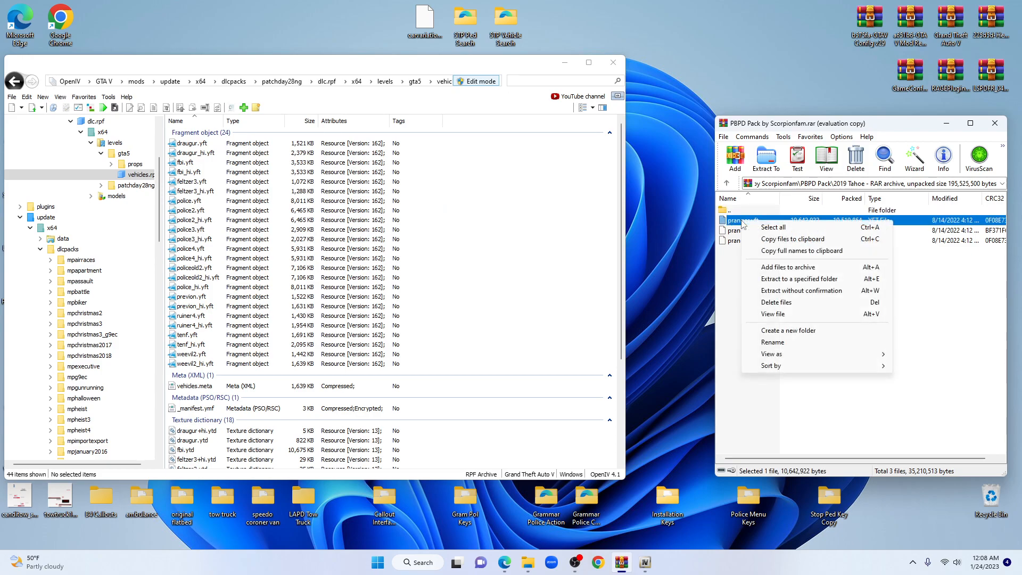
{"action": "left_click", "coordinate": [771, 342]}
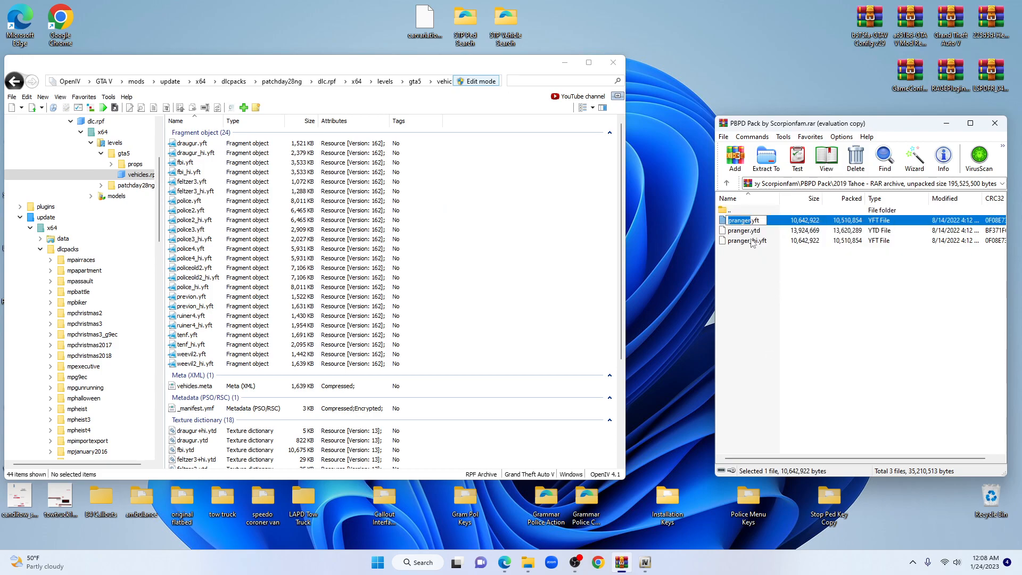
{"action": "left_click", "coordinate": [751, 219]}
{"action": "key", "text": "BackSpace"}
{"action": "key", "text": "BackSpace"}
{"action": "key", "text": "BackSpace"}
{"action": "key", "text": "BackSpace"}
{"action": "key", "text": "BackSpace"}
{"action": "key", "text": "BackSpace"}
{"action": "type", "text": "olice2"}
{"action": "key", "text": "Return"}
{"action": "left_click", "coordinate": [770, 250]}
- Rename the Tahoe's texture file pranger.ytd as police2.ytd
{"action": "right_click", "coordinate": [752, 233]}
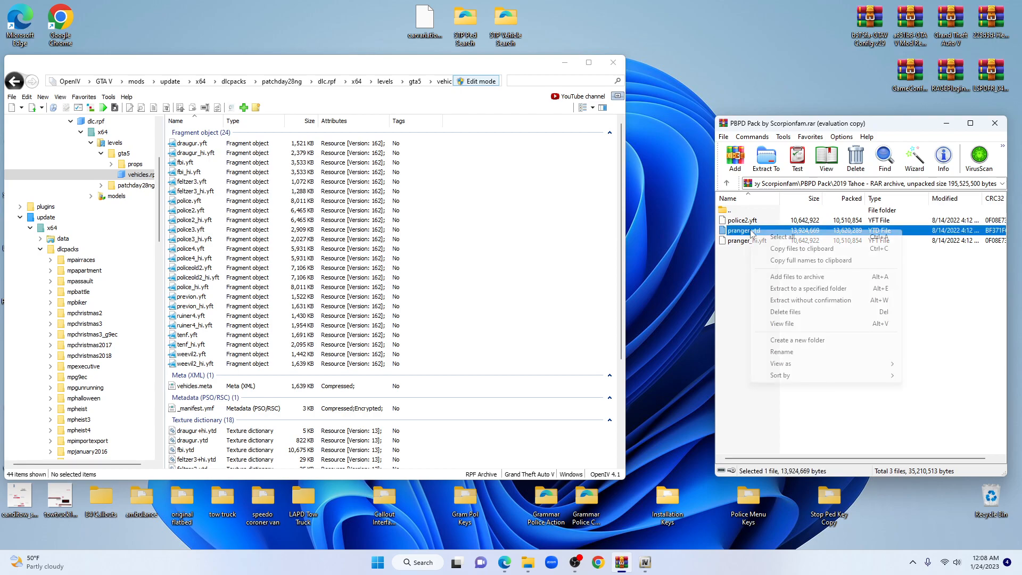
{"action": "left_click", "coordinate": [787, 358]}
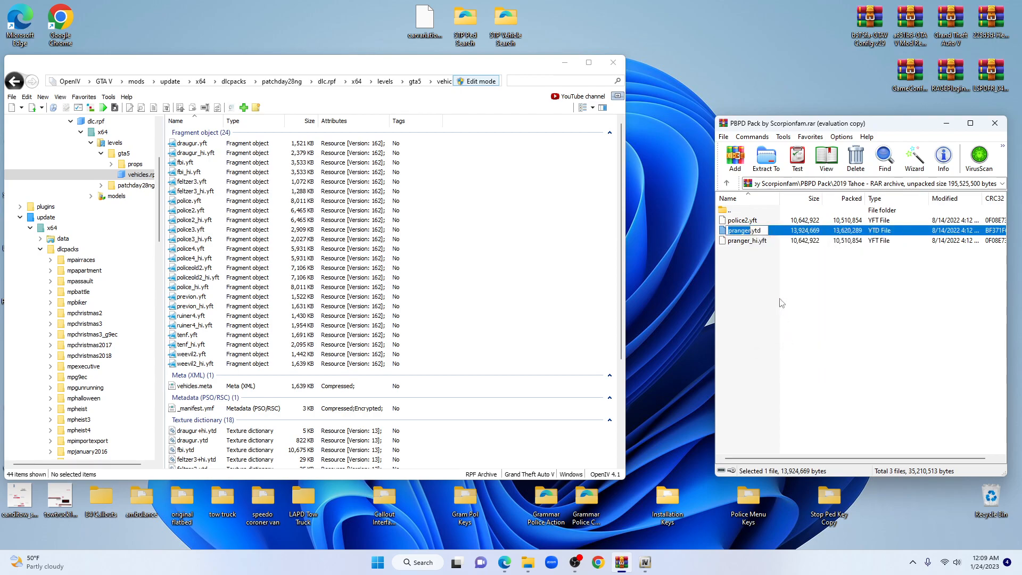
{"action": "left_click", "coordinate": [751, 230]}
{"action": "key", "text": "BackSpace"}
{"action": "key", "text": "BackSpace"}
{"action": "key", "text": "BackSpace"}
{"action": "key", "text": "BackSpace"}
{"action": "key", "text": "BackSpace"}
{"action": "key", "text": "BackSpace"}
{"action": "key", "text": "BackSpace"}
{"action": "type", "text": "police2"}
{"action": "left_click_drag", "start_coordinate": [865, 283], "coordinate": [781, 260]}
- Rename the Tahoe's high-detail model pranger_hi.yft as police2_hi.yft
{"action": "left_click", "coordinate": [751, 241]}
{"action": "right_click", "coordinate": [750, 240]}
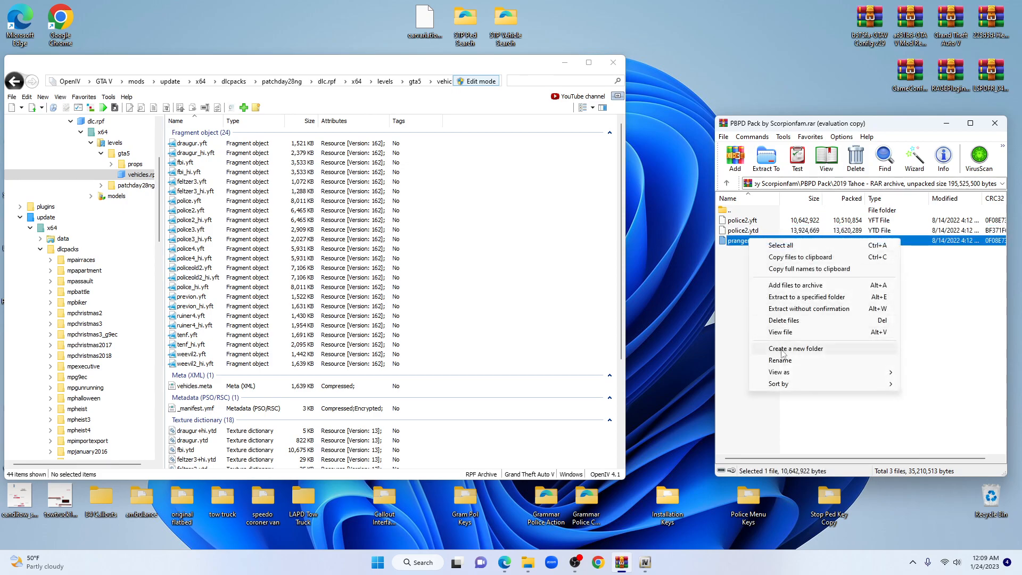
{"action": "left_click", "coordinate": [781, 360]}
{"action": "left_click", "coordinate": [752, 241]}
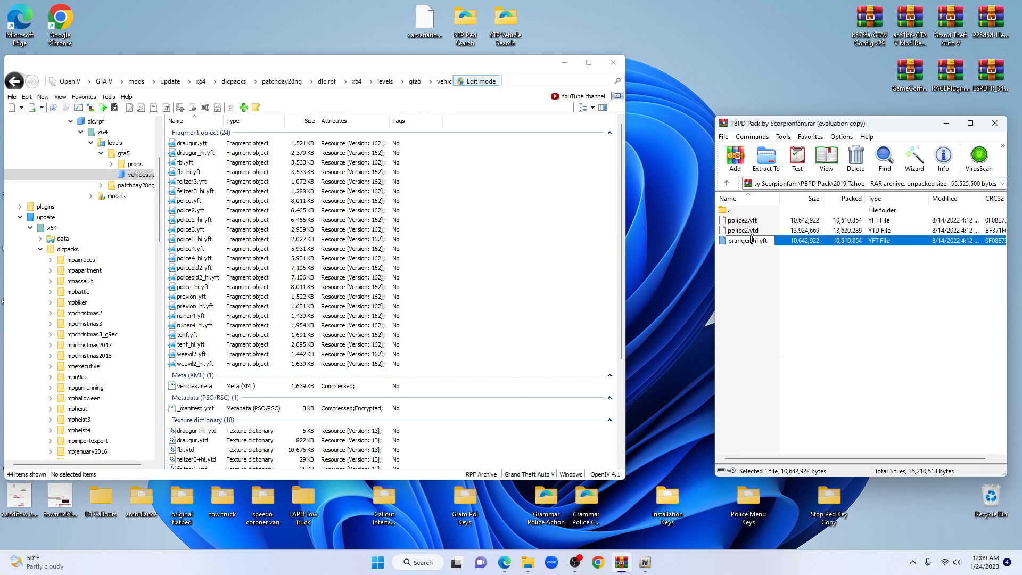
{"action": "key", "text": "BackSpace"}
{"action": "key", "text": "BackSpace"}
{"action": "key", "text": "BackSpace"}
{"action": "key", "text": "BackSpace"}
{"action": "key", "text": "BackSpace"}
{"action": "key", "text": "BackSpace"}
{"action": "type", "text": "olice2"}
{"action": "key", "text": "Return"}
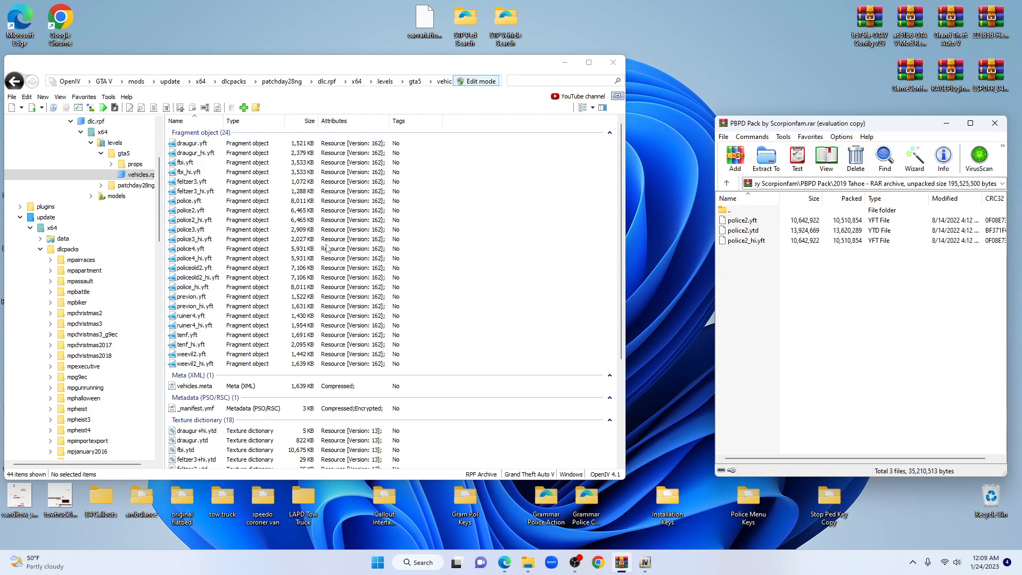
- Import the three renamed police2 Tahoe files into patchday28ng's vehicles.rpf and open the pack's VCF'S folder
{"action": "left_click_drag", "start_coordinate": [845, 275], "coordinate": [548, 246]}
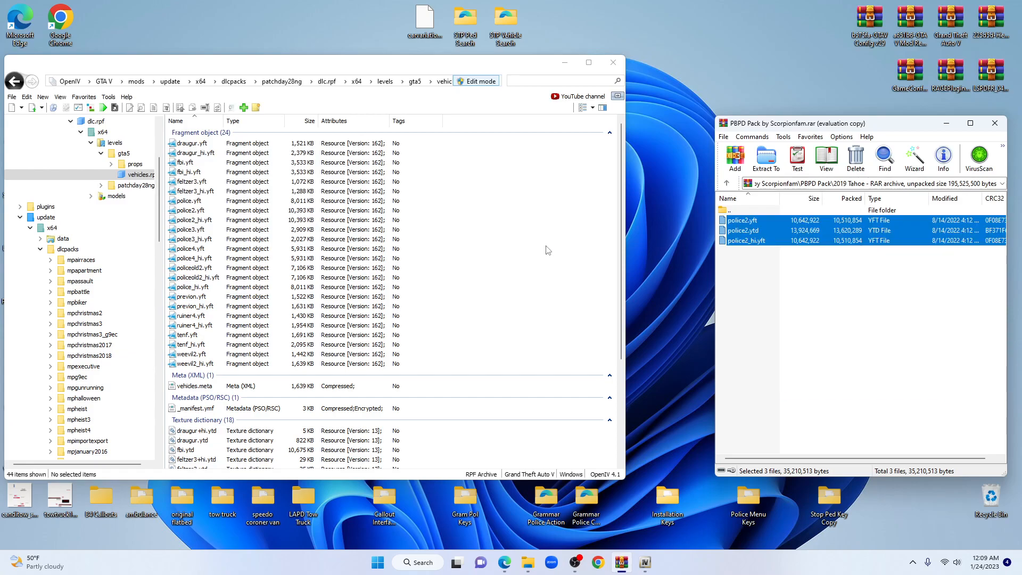
{"action": "left_click", "coordinate": [728, 183]}
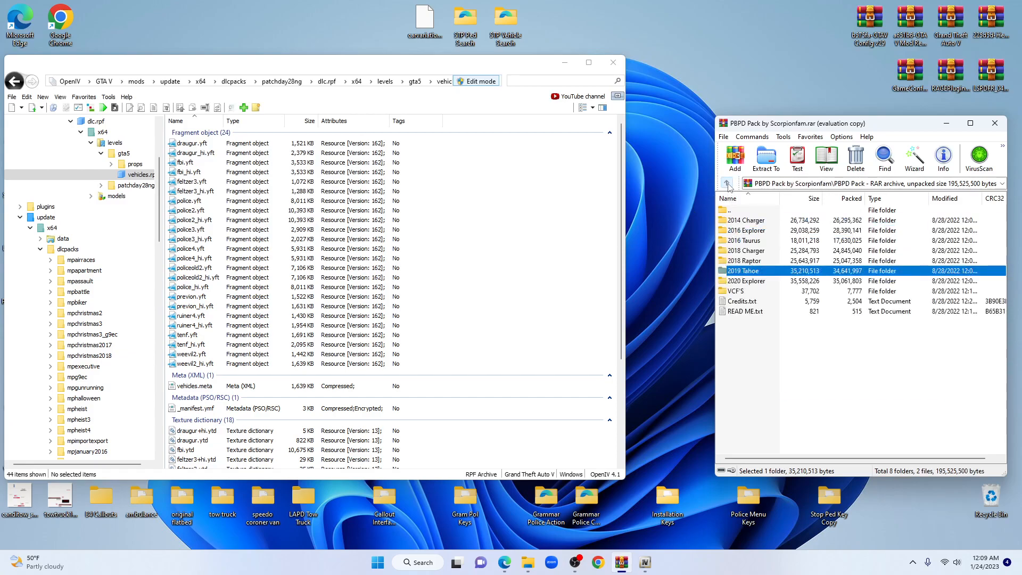
{"action": "double_click", "coordinate": [747, 292]}
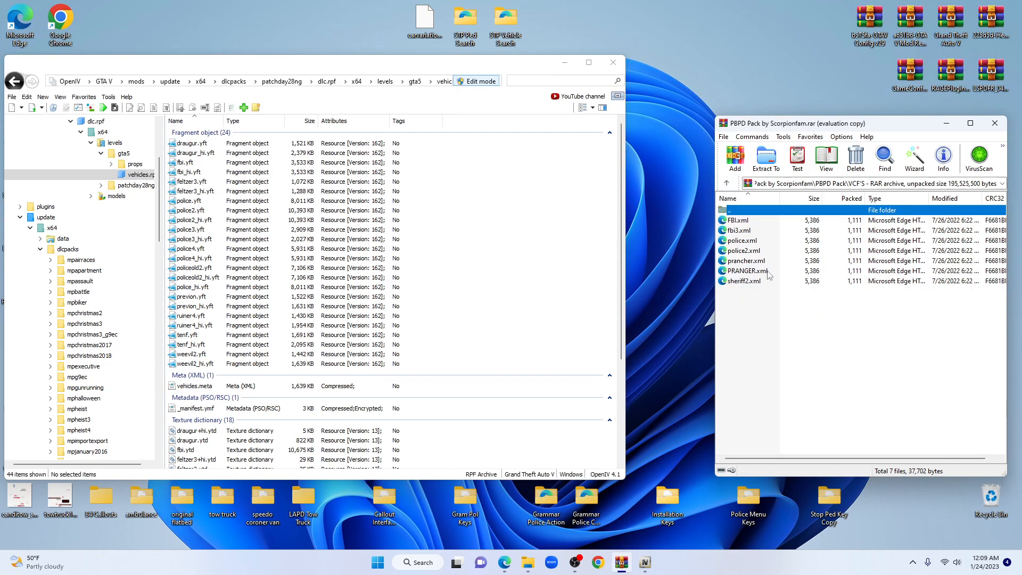
- Rename police2.xml in the VCF'S folder as police3.xml to free up its name
{"action": "right_click", "coordinate": [746, 254]}
{"action": "left_click", "coordinate": [788, 372]}
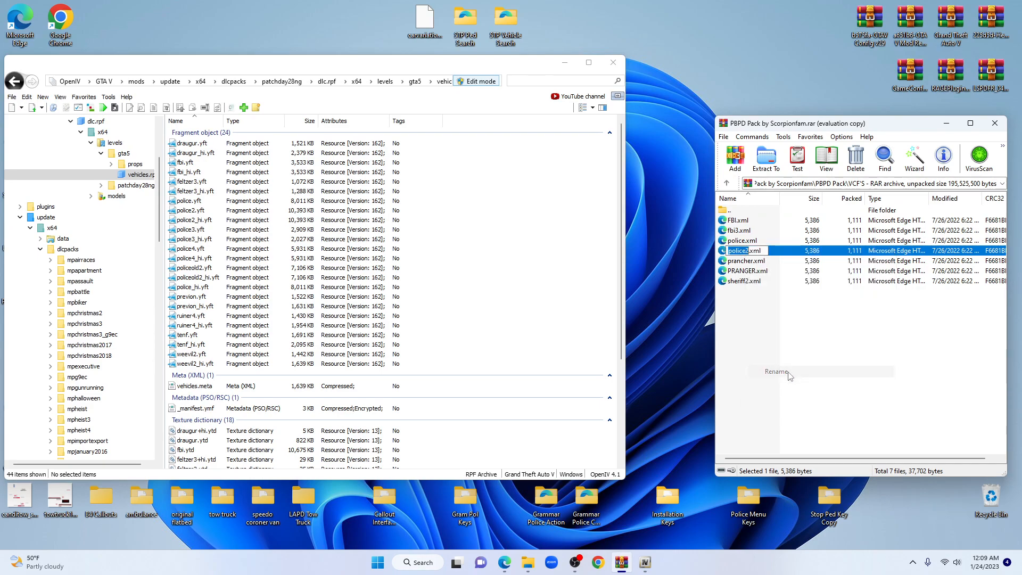
{"action": "left_click", "coordinate": [749, 251]}
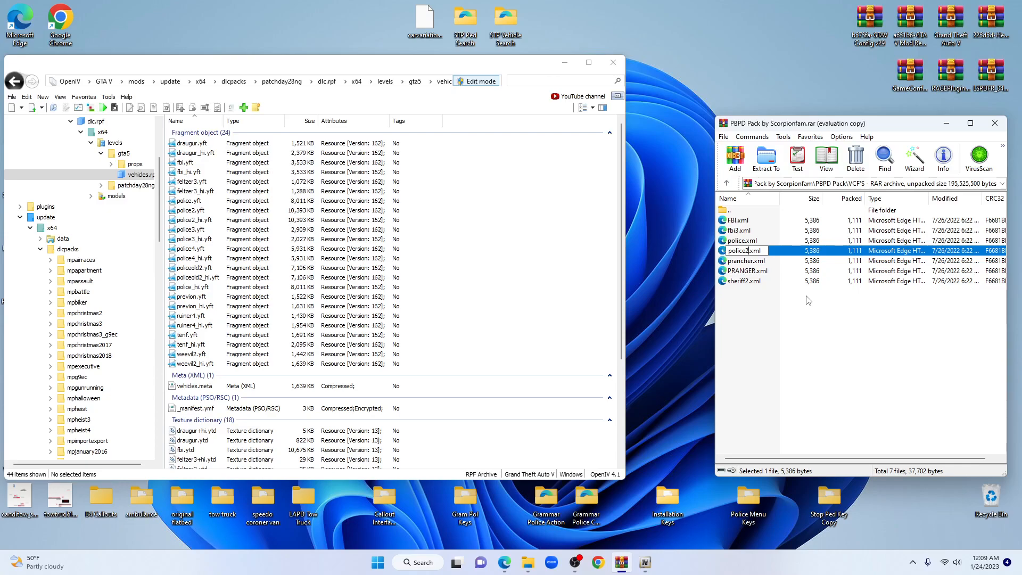
{"action": "key", "text": "BackSpace"}
{"action": "type", "text": "3"}
{"action": "key", "text": "Return"}
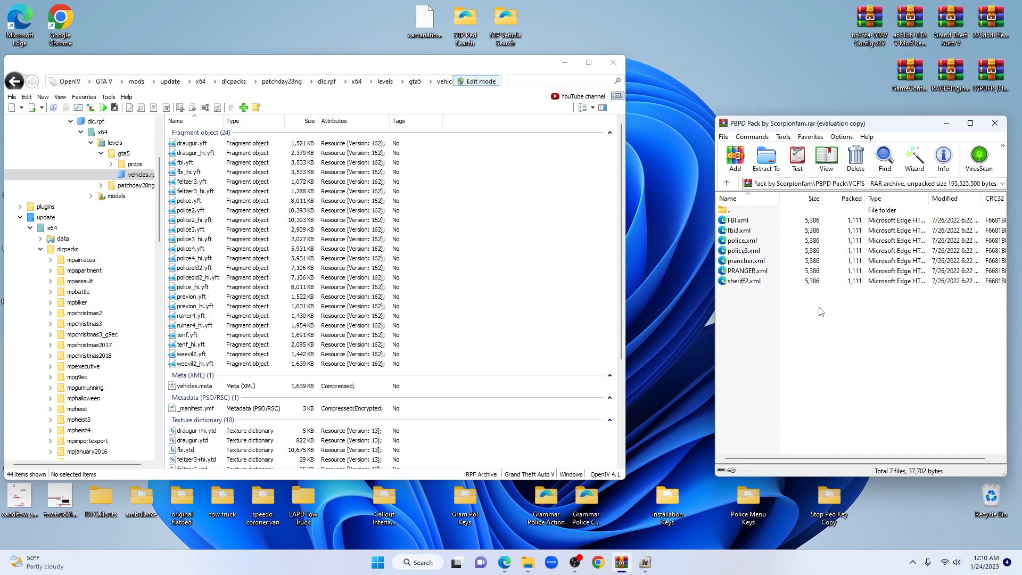
- Rename the Tahoe's PRANGER.xml in the VCF'S folder as POLICE2.xml
{"action": "right_click", "coordinate": [754, 272]}
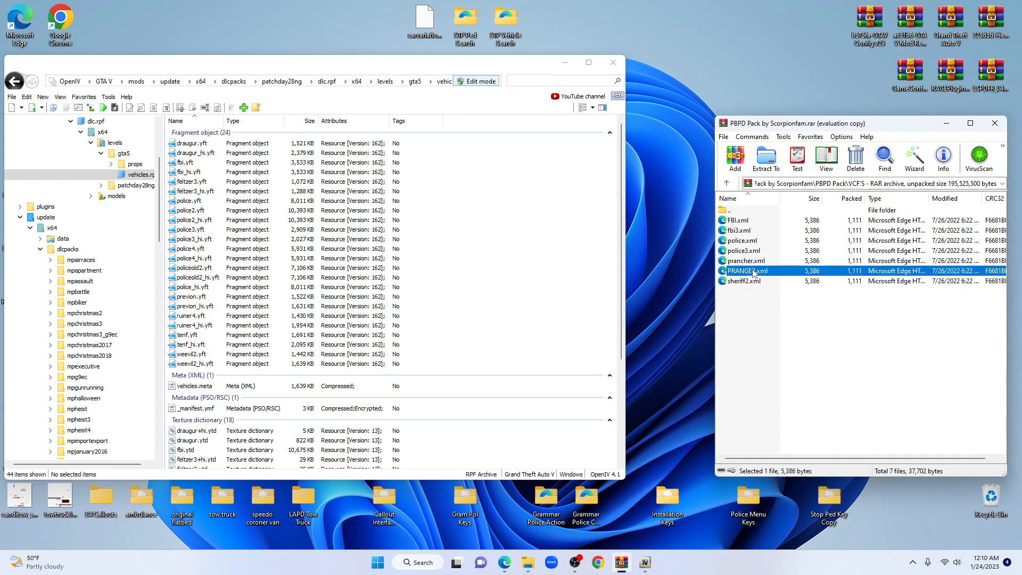
{"action": "left_click", "coordinate": [784, 391]}
{"action": "left_click", "coordinate": [756, 268]}
{"action": "key", "text": "BackSpace"}
{"action": "key", "text": "BackSpace"}
{"action": "key", "text": "BackSpace"}
{"action": "key", "text": "BackSpace"}
{"action": "key", "text": "BackSpace"}
{"action": "key", "text": "BackSpace"}
{"action": "type", "text": "olice2"}
{"action": "key", "text": "BackSpace"}
{"action": "key", "text": "BackSpace"}
{"action": "key", "text": "BackSpace"}
{"action": "key", "text": "BackSpace"}
{"action": "key", "text": "BackSpace"}
{"action": "type", "text": "OLICE2"}
{"action": "key", "text": "Return"}
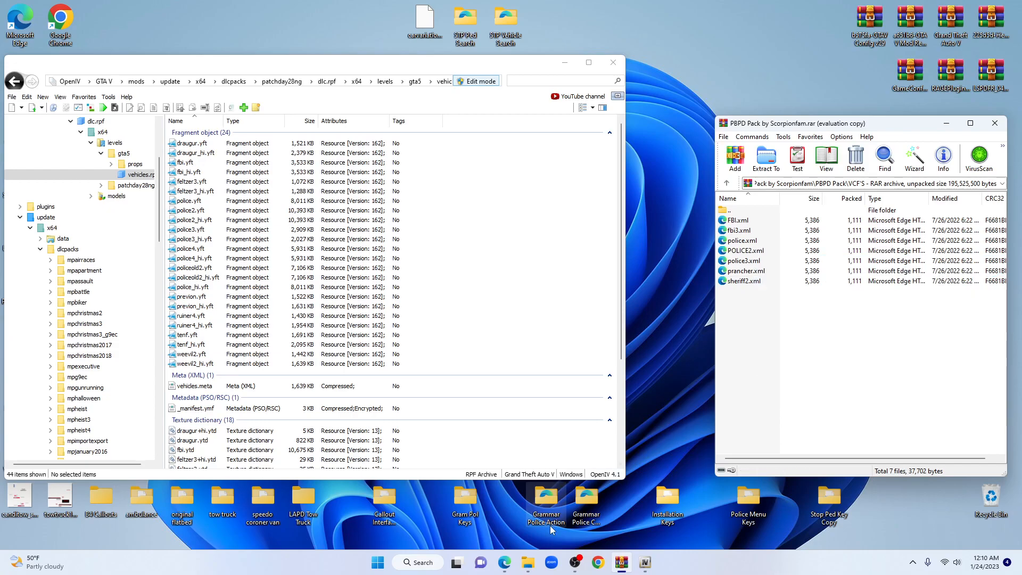
- Copy POLICE2.xml from the archive into GTA V's ELS pack_default folder, replacing the existing file, and minimize the folder window
{"action": "left_click", "coordinate": [527, 562]}
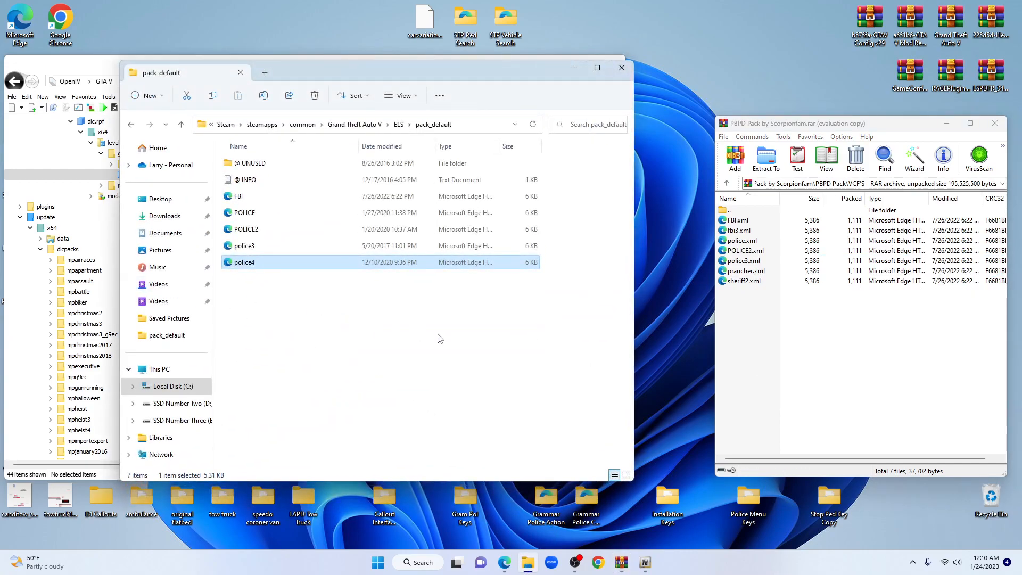
{"action": "left_click", "coordinate": [526, 352]}
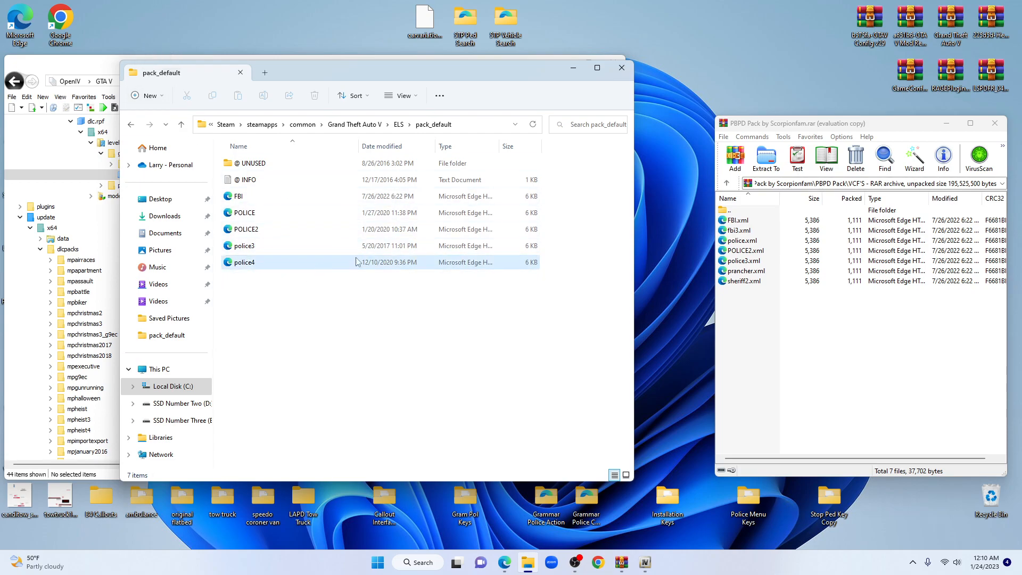
{"action": "left_click_drag", "start_coordinate": [759, 253], "coordinate": [544, 345]}
{"action": "left_click", "coordinate": [475, 196]}
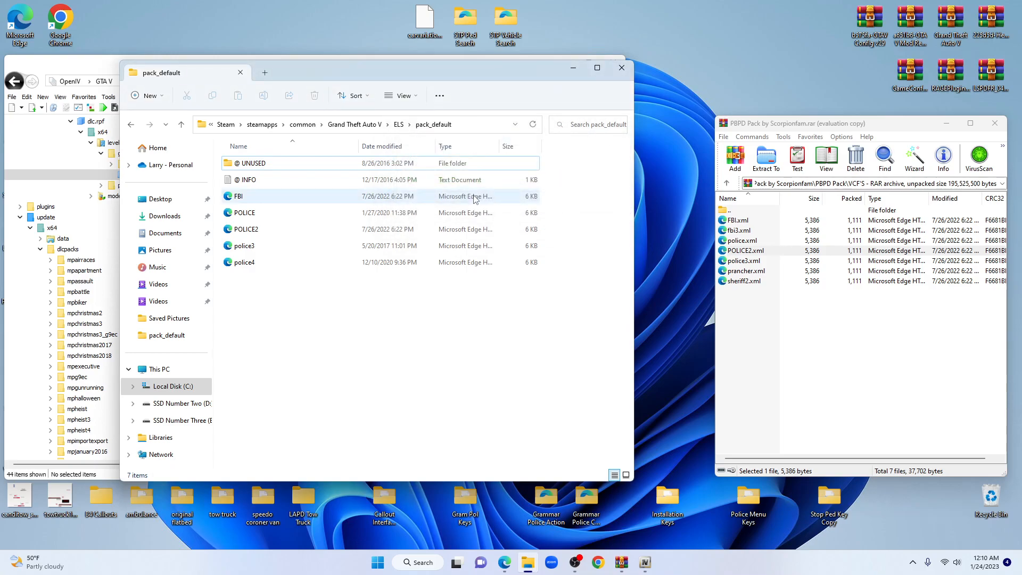
{"action": "left_click", "coordinate": [574, 71]}
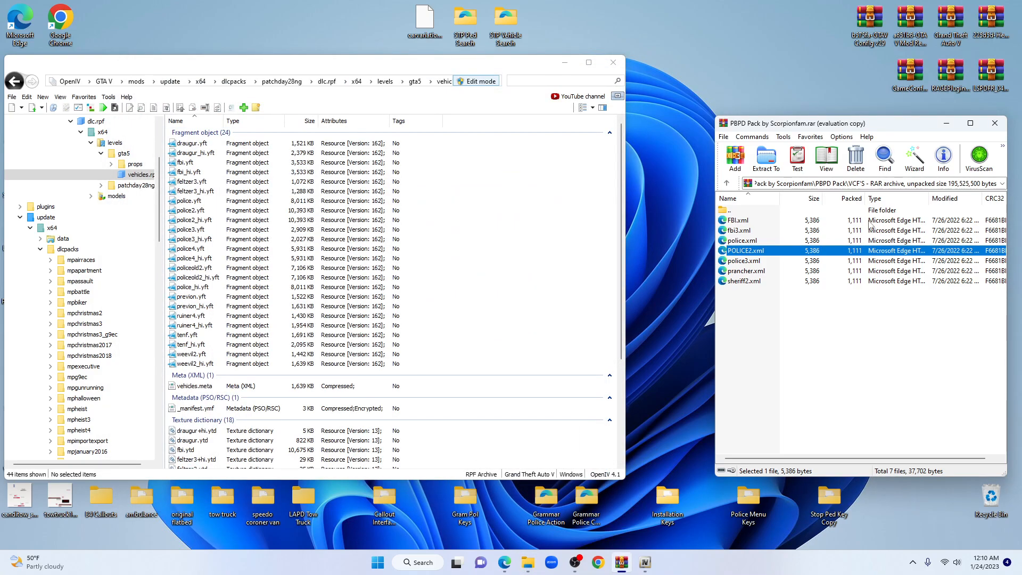
- Leave the archive's PBPD Pack folder, open the police2.yft model in vehicles.rpf and inspect the Tahoe's front and side
{"action": "left_click", "coordinate": [727, 184]}
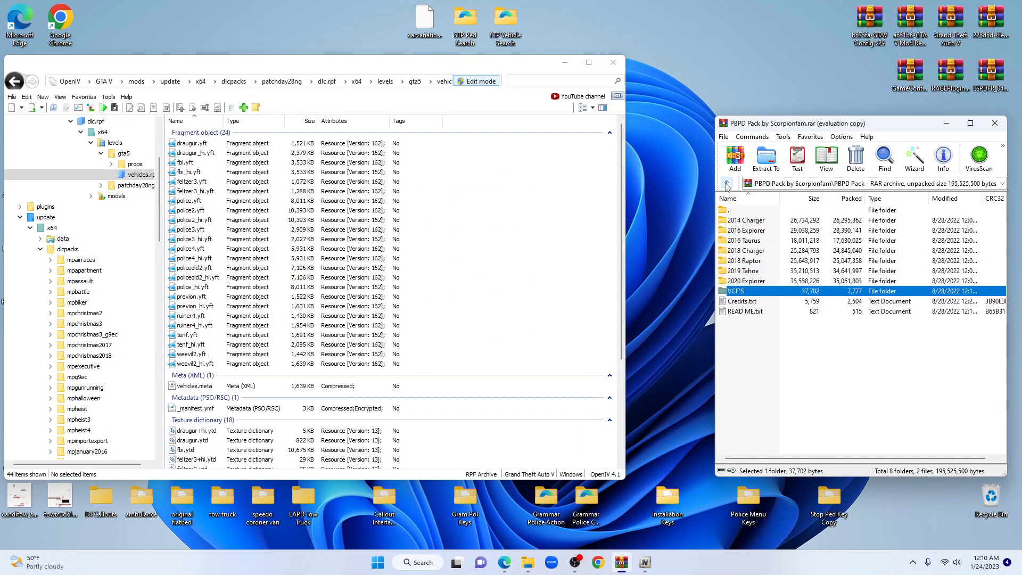
{"action": "left_click", "coordinate": [727, 185]}
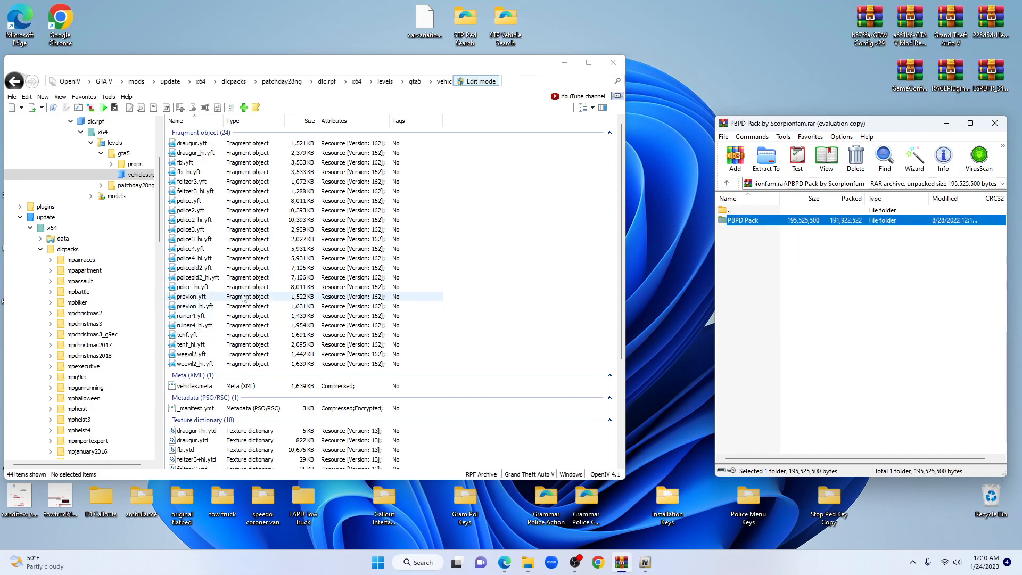
{"action": "double_click", "coordinate": [204, 209]}
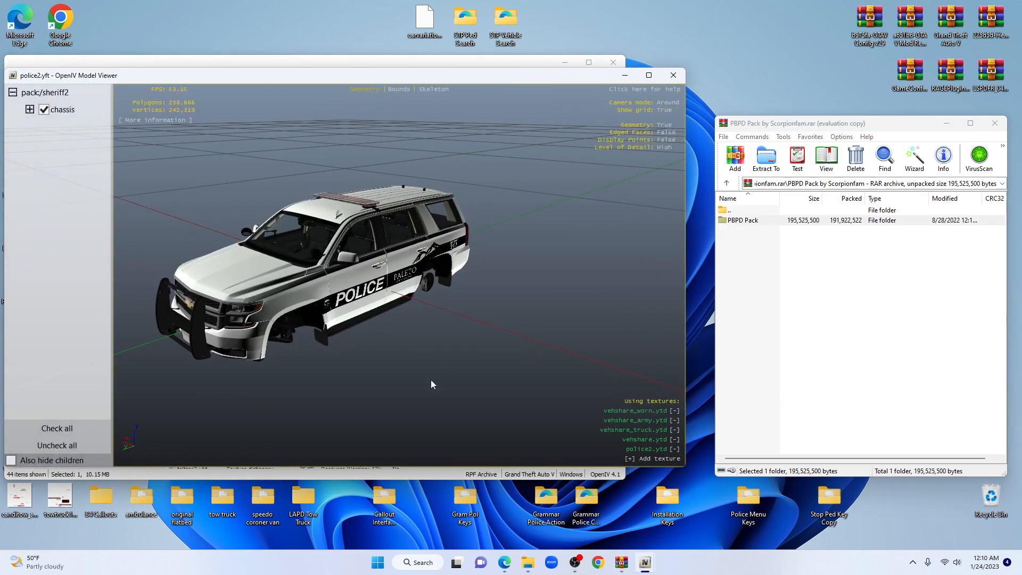
{"action": "left_click_drag", "start_coordinate": [432, 380], "coordinate": [384, 323]}
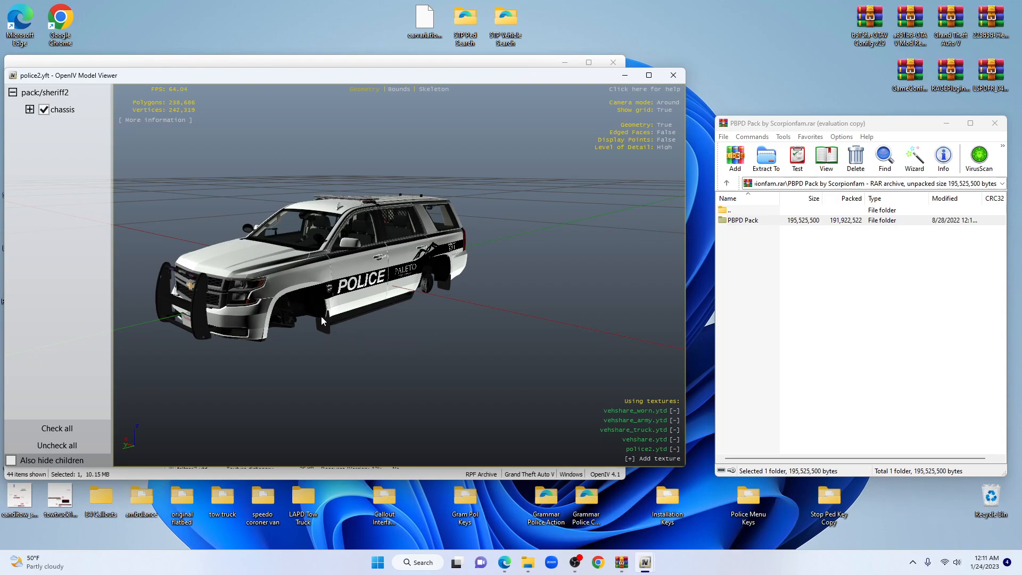
- Close the police2 model, open police2.ytd in vehicles.rpf and select the TahoePPV_sign_1 texture by searching for SIGN
{"action": "left_click_drag", "start_coordinate": [348, 314], "coordinate": [404, 368]}
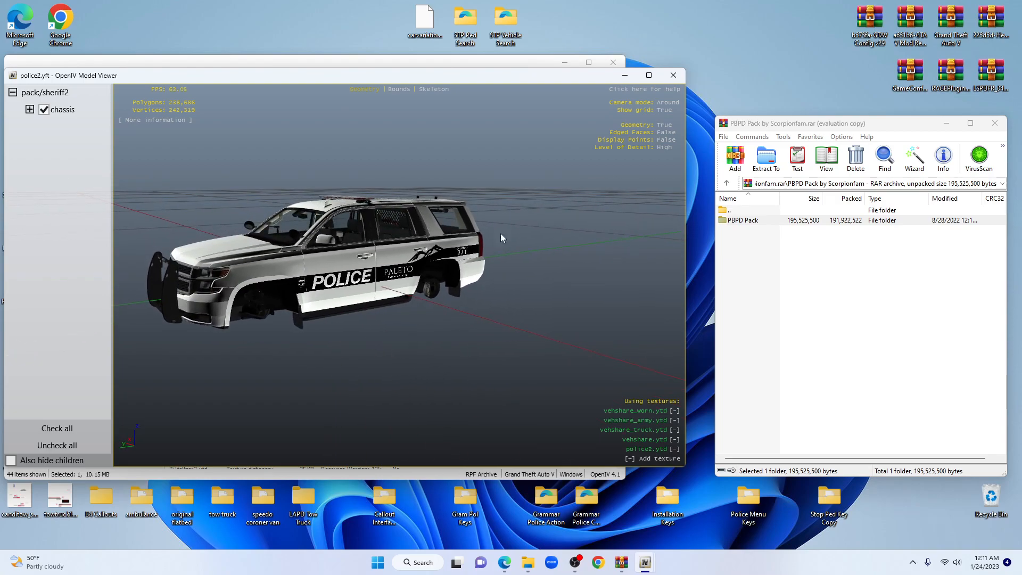
{"action": "left_click", "coordinate": [672, 75]}
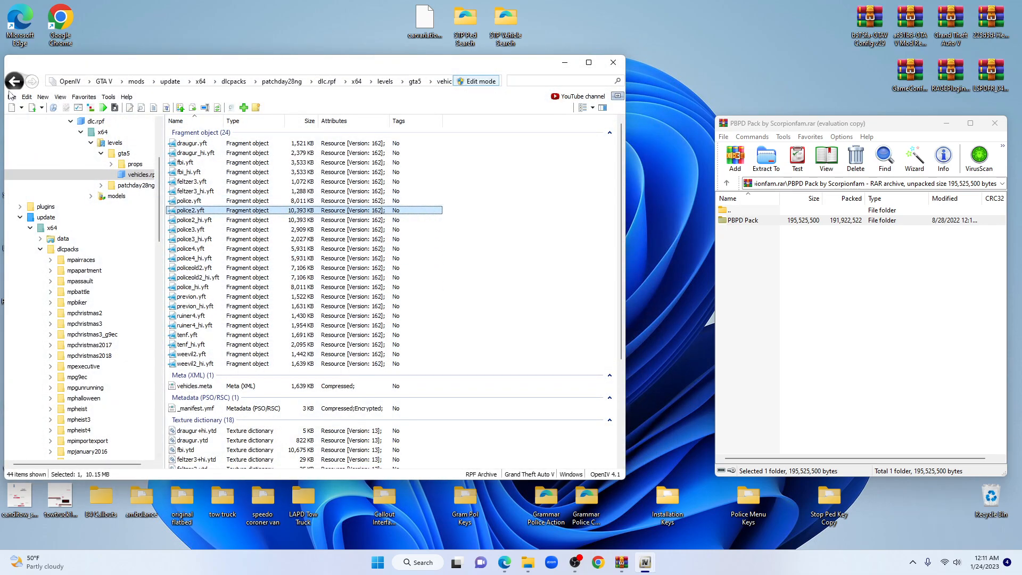
{"action": "scroll", "coordinate": [248, 337], "scroll_direction": "down", "scroll_amount": 3}
{"action": "scroll", "coordinate": [246, 336], "scroll_direction": "down", "scroll_amount": 2}
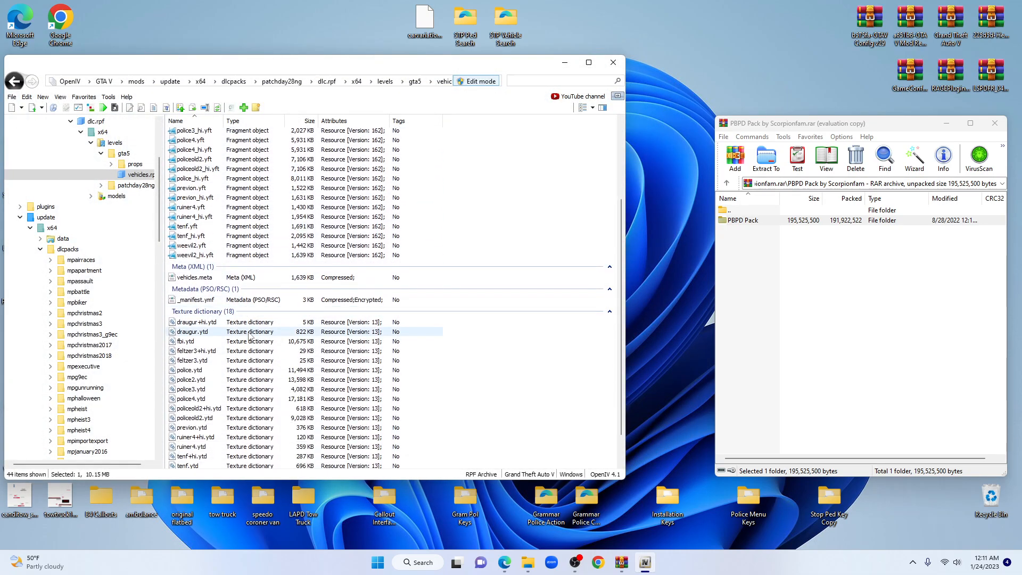
{"action": "double_click", "coordinate": [217, 353]}
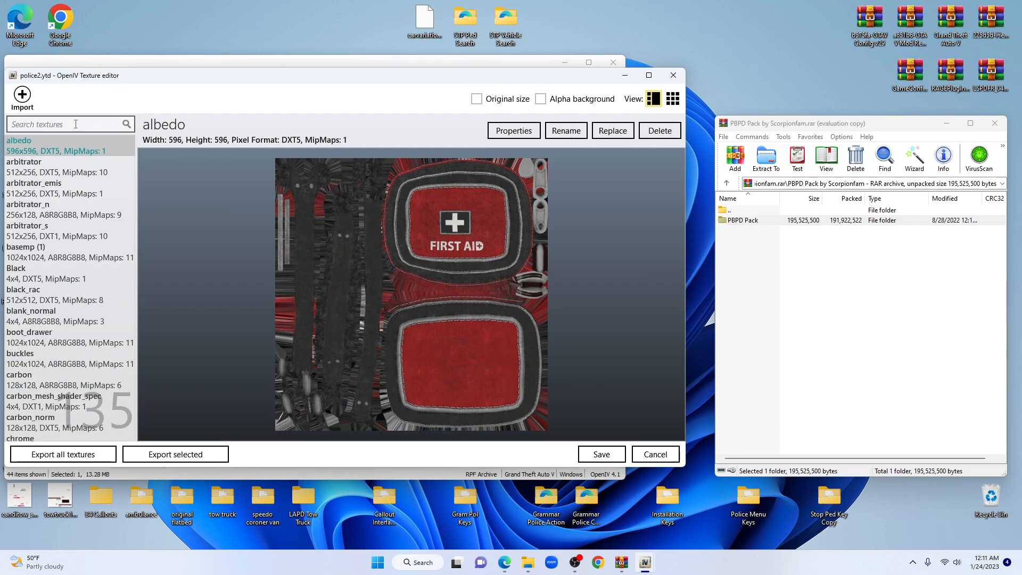
{"action": "type", "text": "SIGN"}
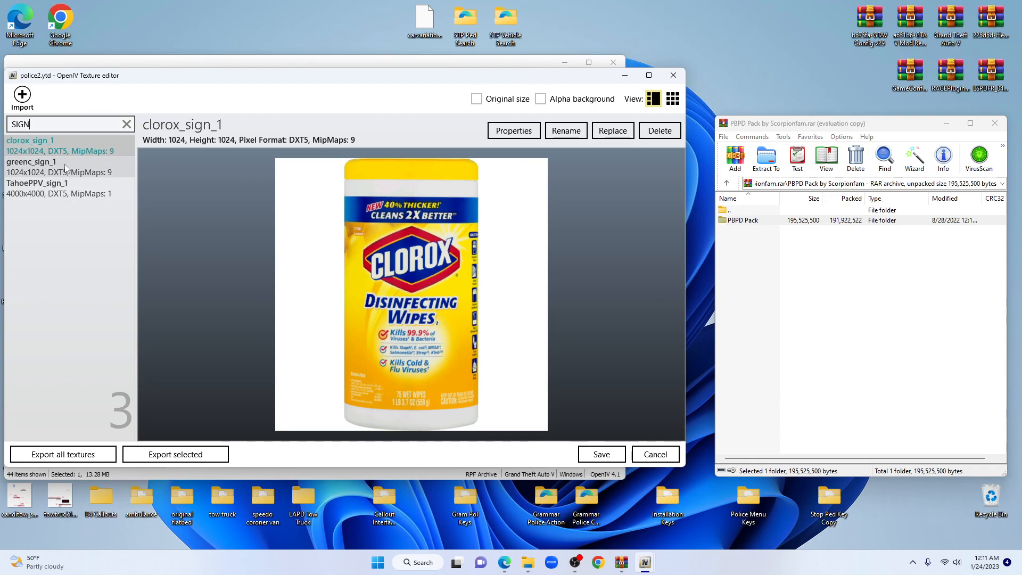
{"action": "left_click", "coordinate": [65, 164]}
{"action": "left_click", "coordinate": [54, 188]}
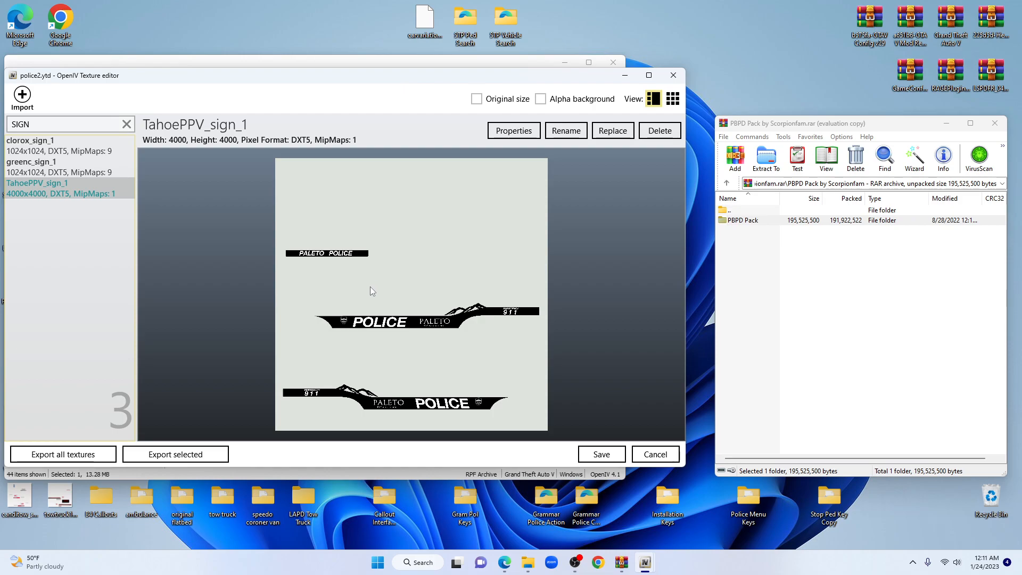
- Open HPD.rar from the Downloads folder and preview the livery image TahoePPV_sign_1.png inside its HPD folder
{"action": "left_click", "coordinate": [727, 184]}
{"action": "left_click", "coordinate": [727, 184]}
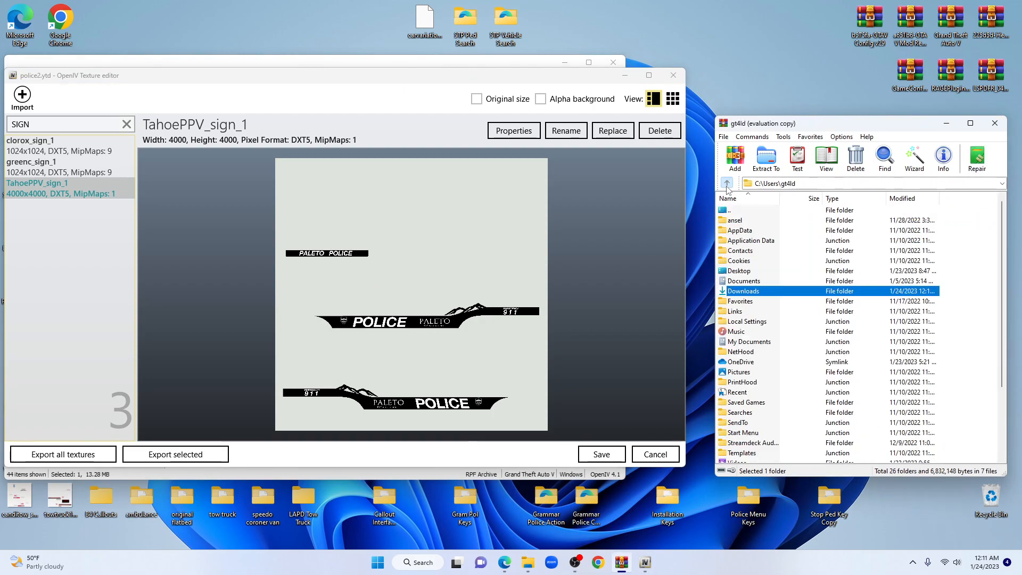
{"action": "double_click", "coordinate": [746, 293]}
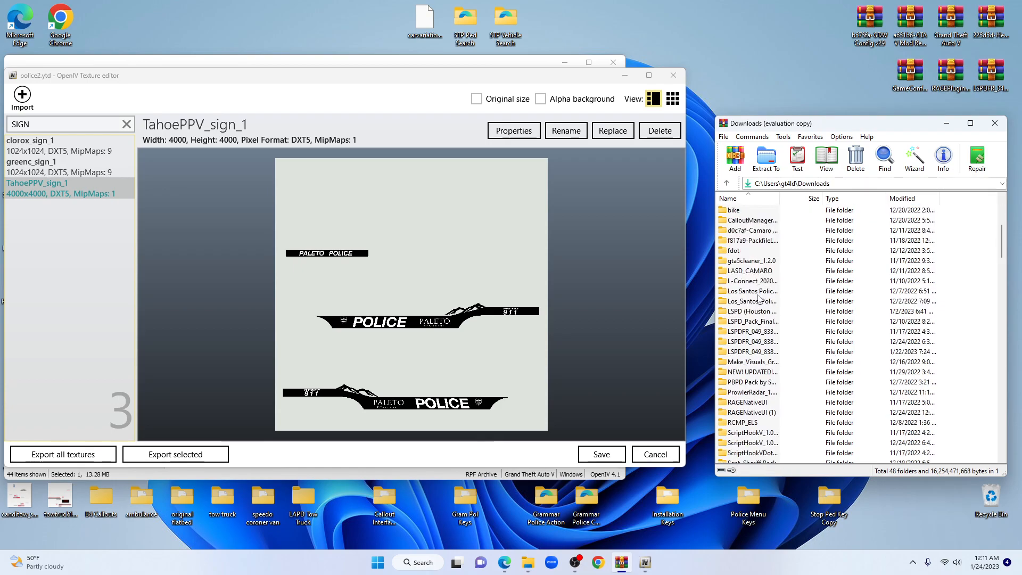
{"action": "scroll", "coordinate": [759, 298], "scroll_direction": "down", "scroll_amount": 5}
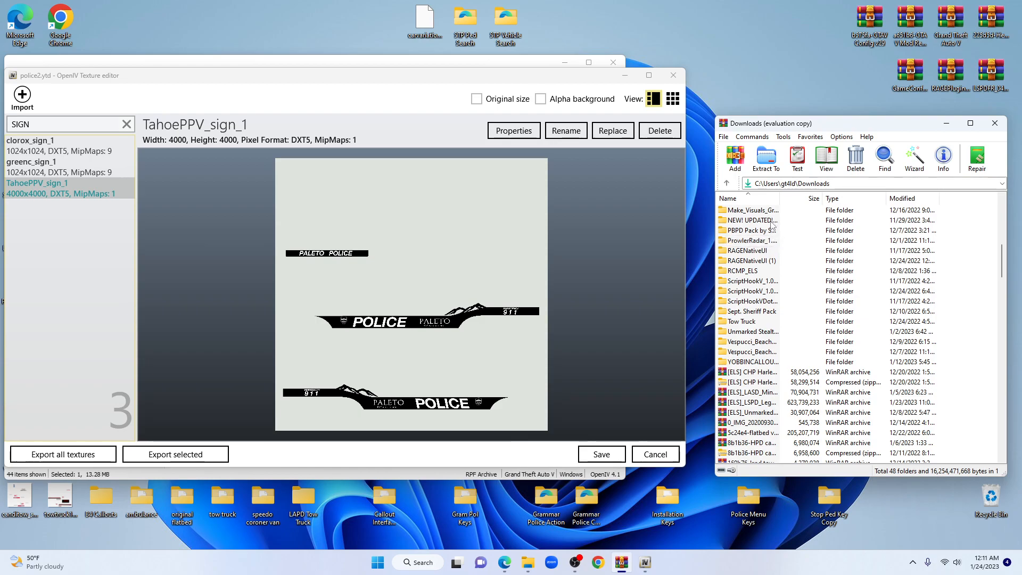
{"action": "left_click", "coordinate": [727, 185]}
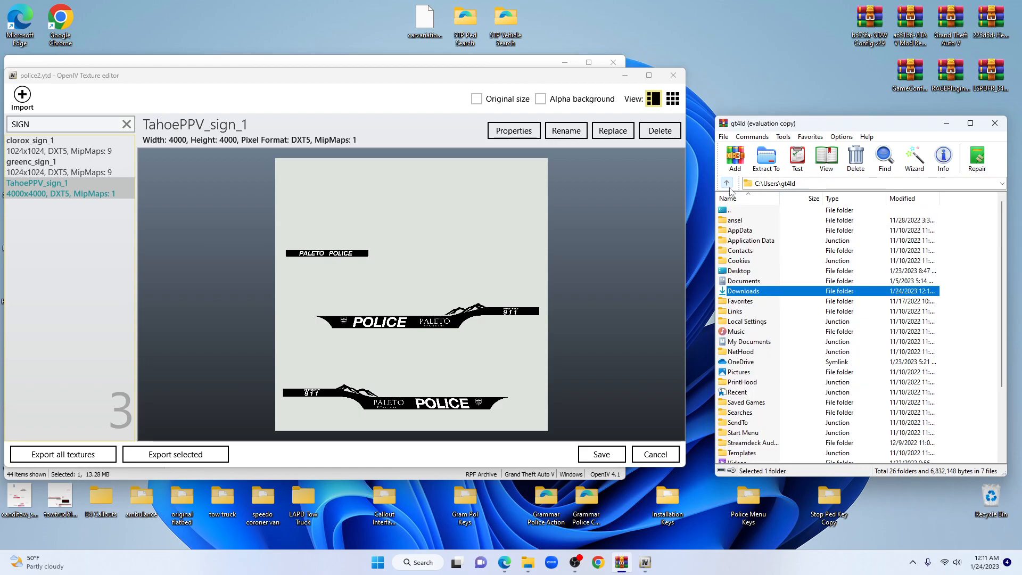
{"action": "double_click", "coordinate": [746, 292]}
{"action": "scroll", "coordinate": [753, 291], "scroll_direction": "down", "scroll_amount": 12}
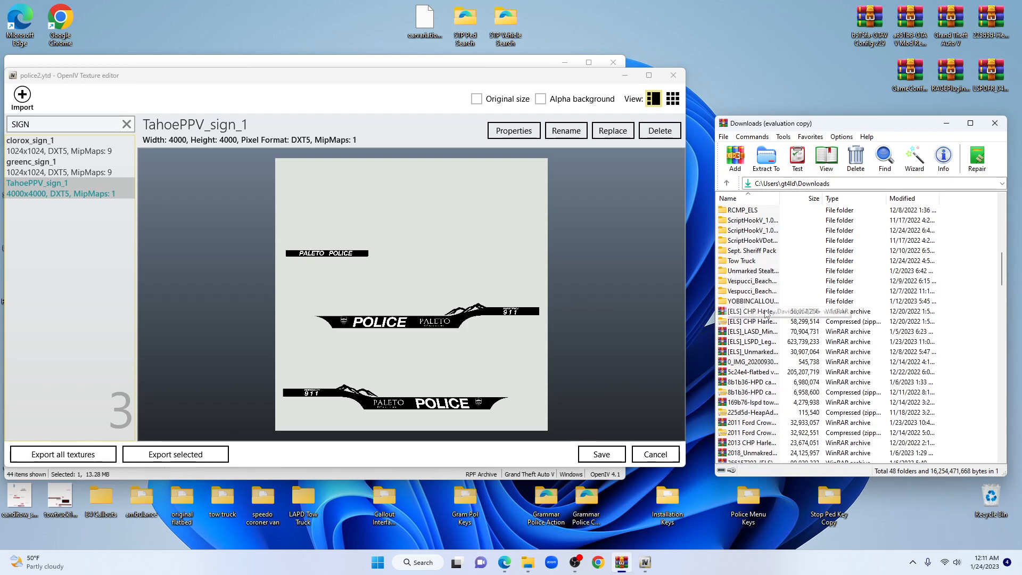
{"action": "scroll", "coordinate": [765, 314], "scroll_direction": "down", "scroll_amount": 6}
{"action": "scroll", "coordinate": [768, 313], "scroll_direction": "down", "scroll_amount": 12}
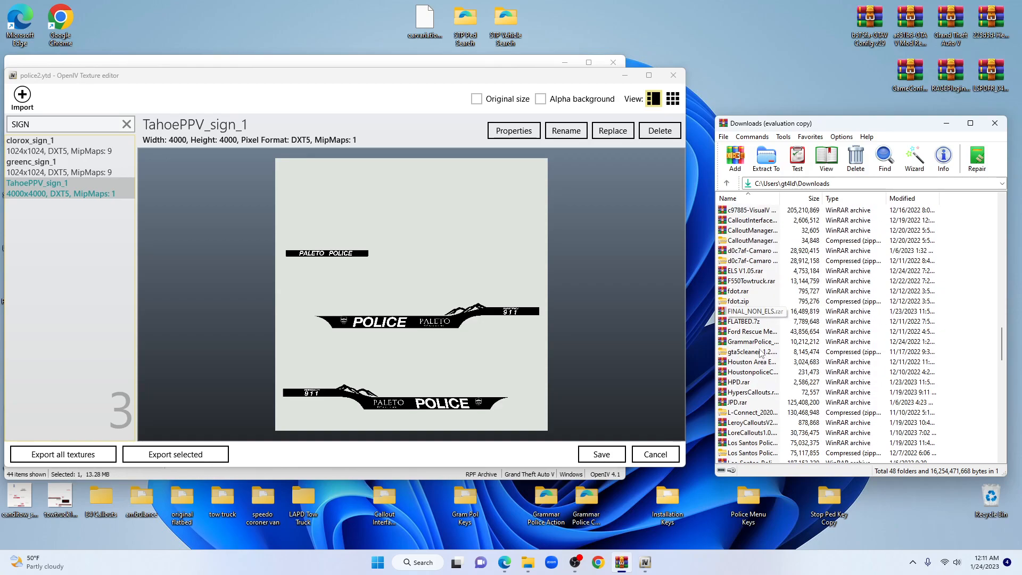
{"action": "double_click", "coordinate": [756, 383]}
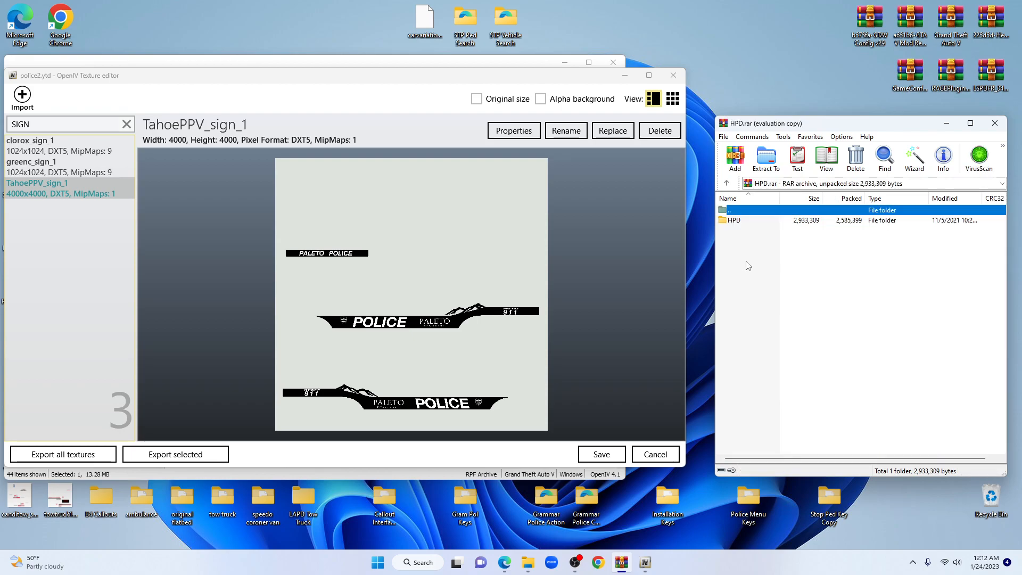
{"action": "double_click", "coordinate": [754, 221]}
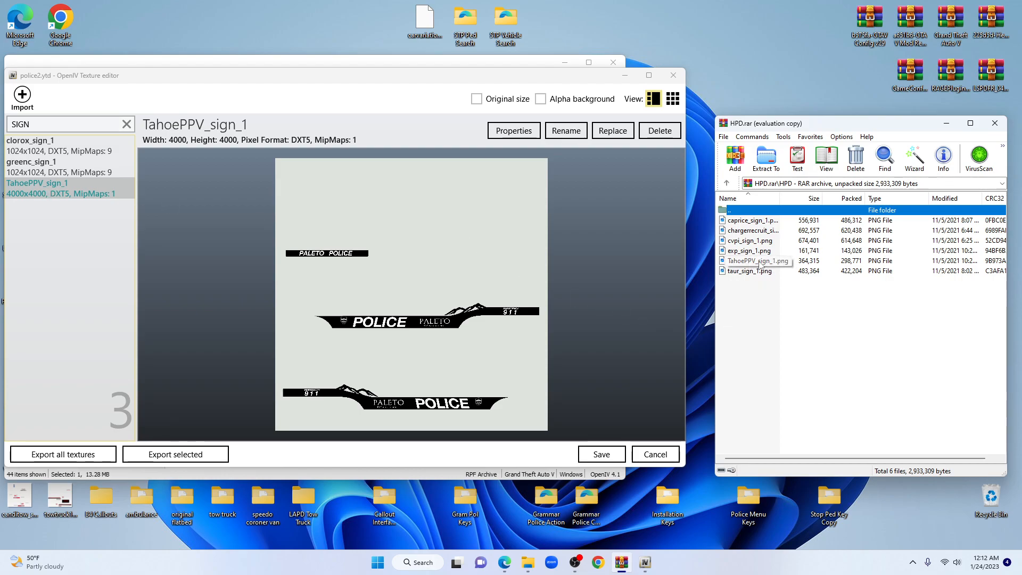
{"action": "double_click", "coordinate": [761, 264]}
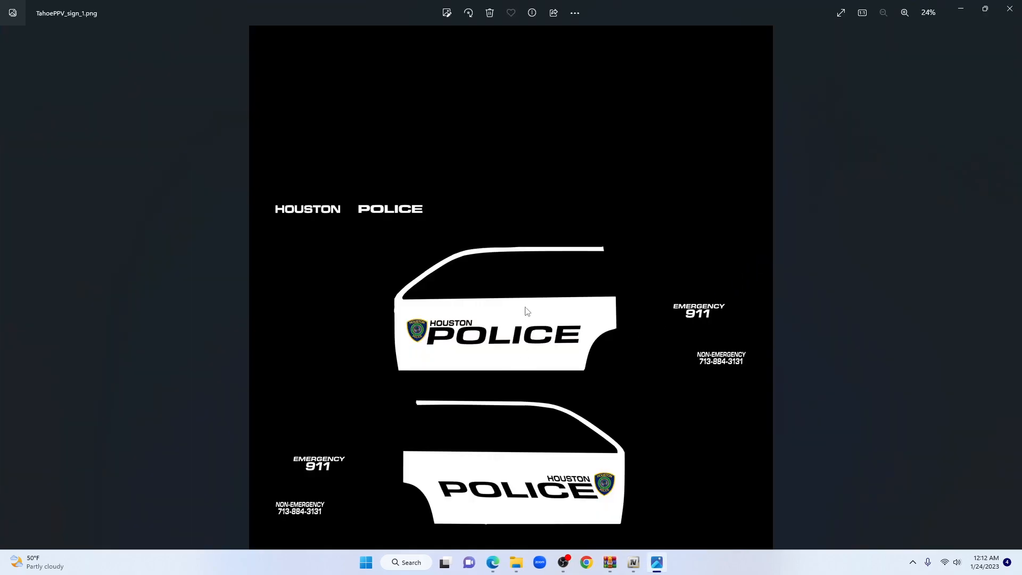
{"action": "left_click", "coordinate": [1010, 8]}
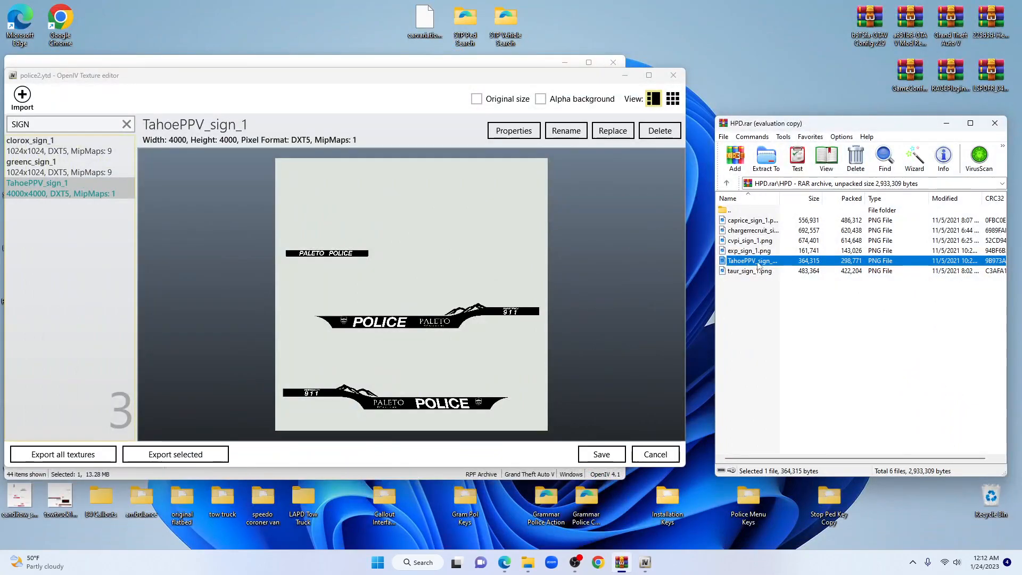
- Replace the TahoePPV_sign_1 texture with TahoePPV_sign_1.png from the archive, with generated MipMap levels and automatic format, and save police2.ytd
{"action": "left_click_drag", "start_coordinate": [760, 264], "coordinate": [761, 261]}
{"action": "left_click_drag", "start_coordinate": [48, 193], "coordinate": [62, 185]}
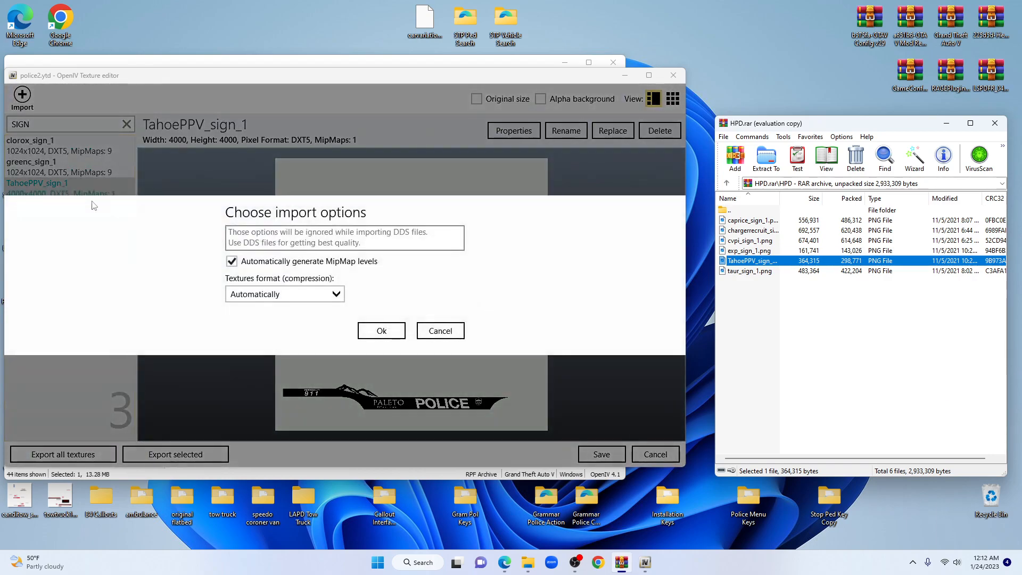
{"action": "left_click", "coordinate": [381, 331]}
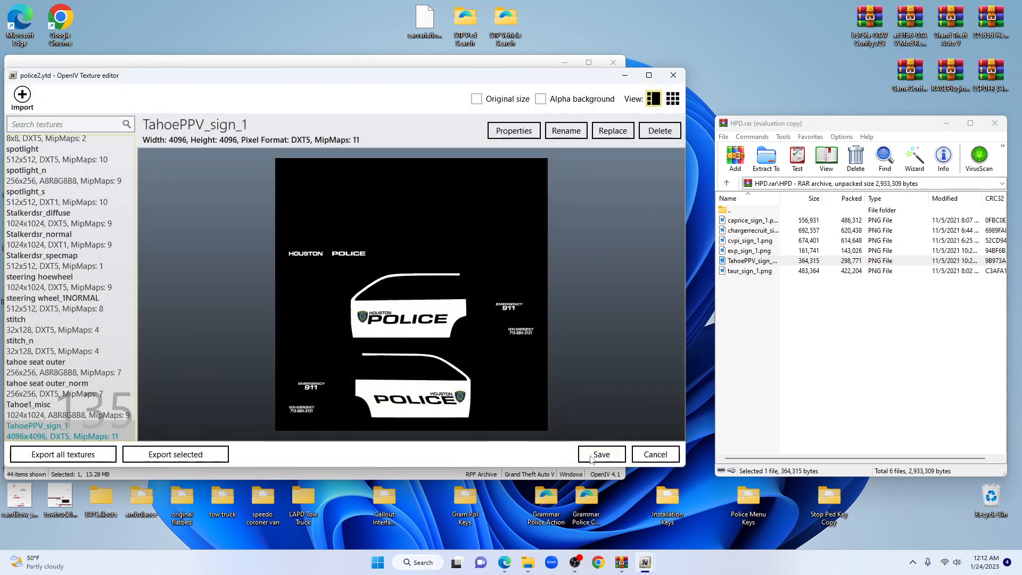
{"action": "left_click", "coordinate": [592, 458]}
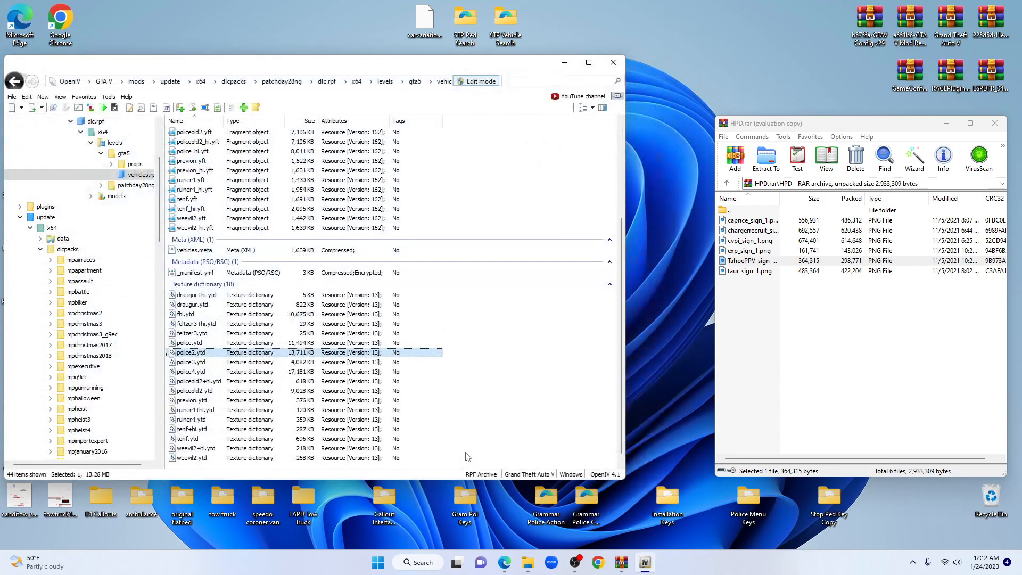
- Open the police2.yft model, inspect the Tahoe's new Houston Police livery from all sides and close the model
{"action": "scroll", "coordinate": [272, 383], "scroll_direction": "up", "scroll_amount": 1}
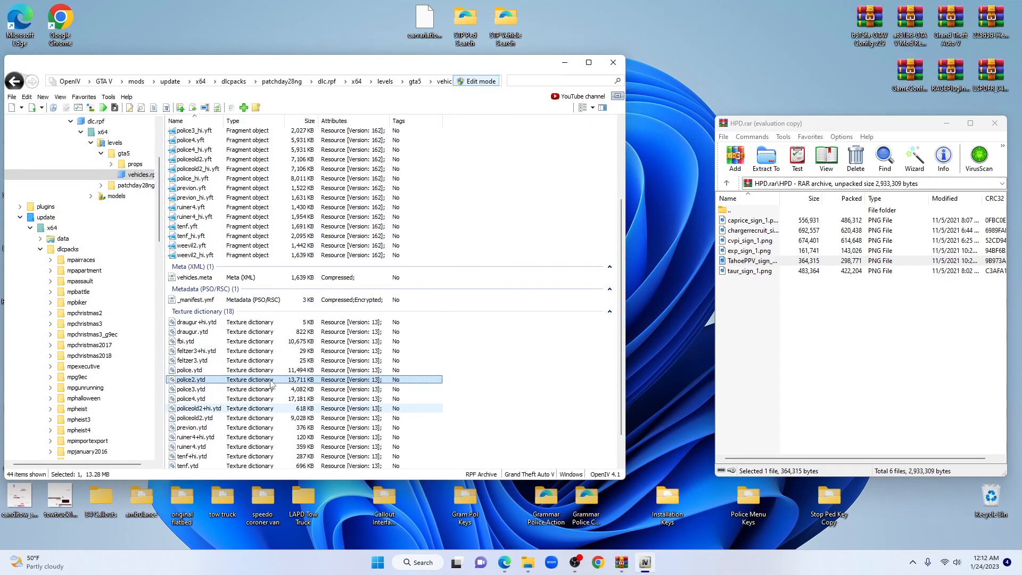
{"action": "scroll", "coordinate": [266, 381], "scroll_direction": "up", "scroll_amount": 4}
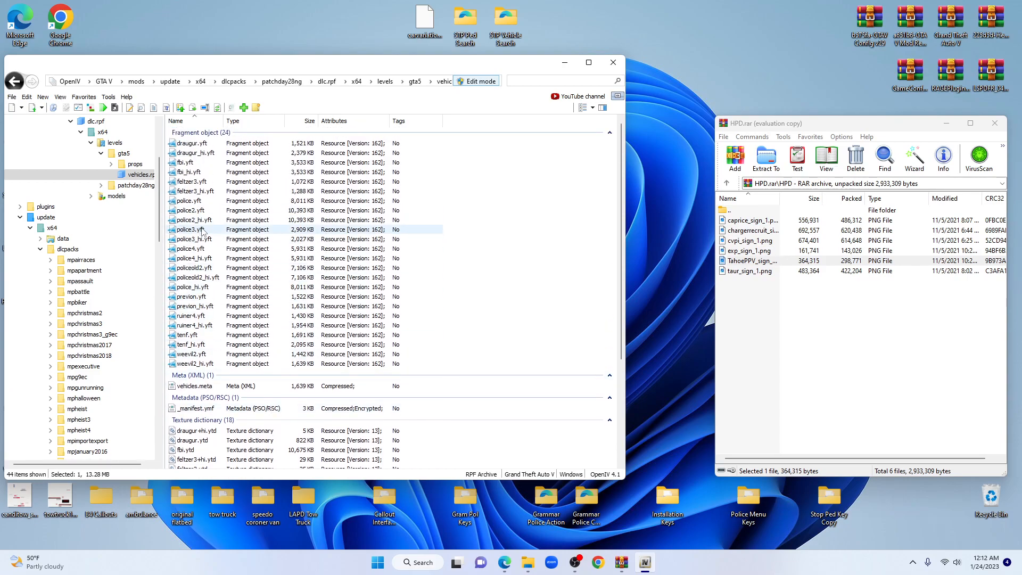
{"action": "double_click", "coordinate": [213, 209]}
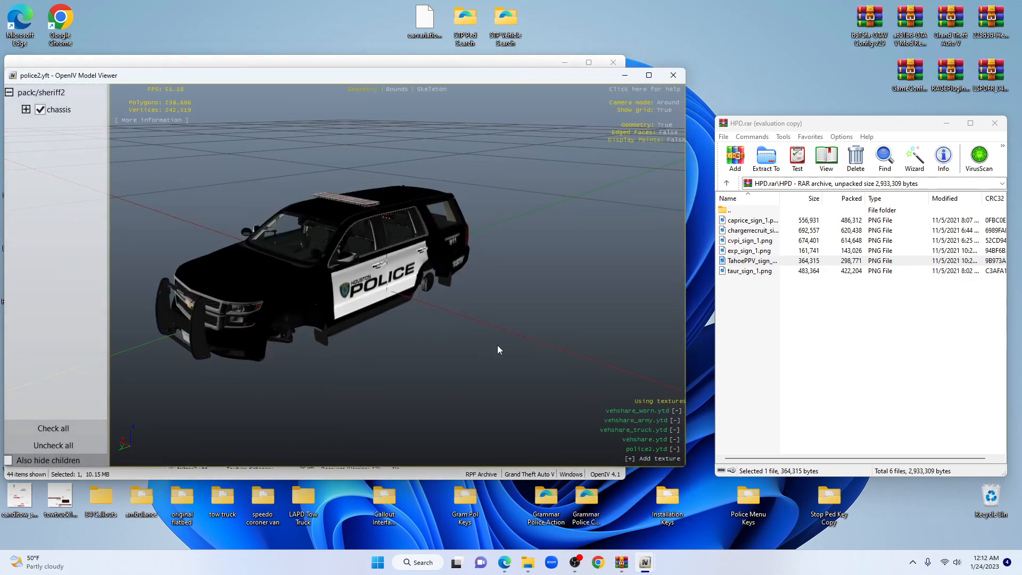
{"action": "left_click_drag", "start_coordinate": [499, 348], "coordinate": [367, 306]}
{"action": "left_click_drag", "start_coordinate": [509, 321], "coordinate": [373, 321]}
{"action": "left_click_drag", "start_coordinate": [490, 330], "coordinate": [385, 330]}
{"action": "left_click_drag", "start_coordinate": [506, 313], "coordinate": [431, 314]}
{"action": "left_click_drag", "start_coordinate": [527, 316], "coordinate": [389, 314]}
{"action": "left_click_drag", "start_coordinate": [516, 299], "coordinate": [361, 317]}
{"action": "left_click_drag", "start_coordinate": [533, 289], "coordinate": [367, 278]}
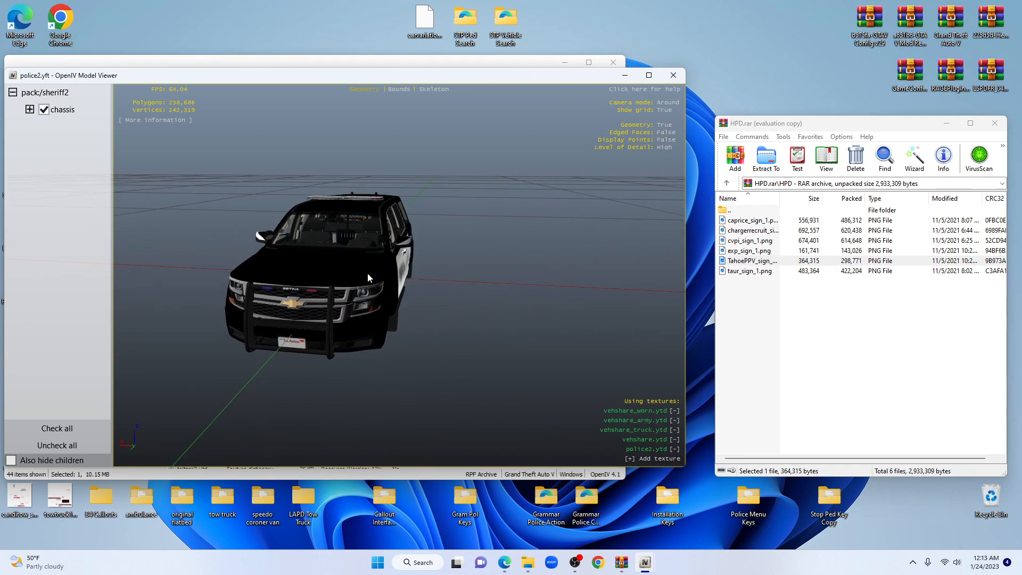
{"action": "left_click", "coordinate": [680, 76]}
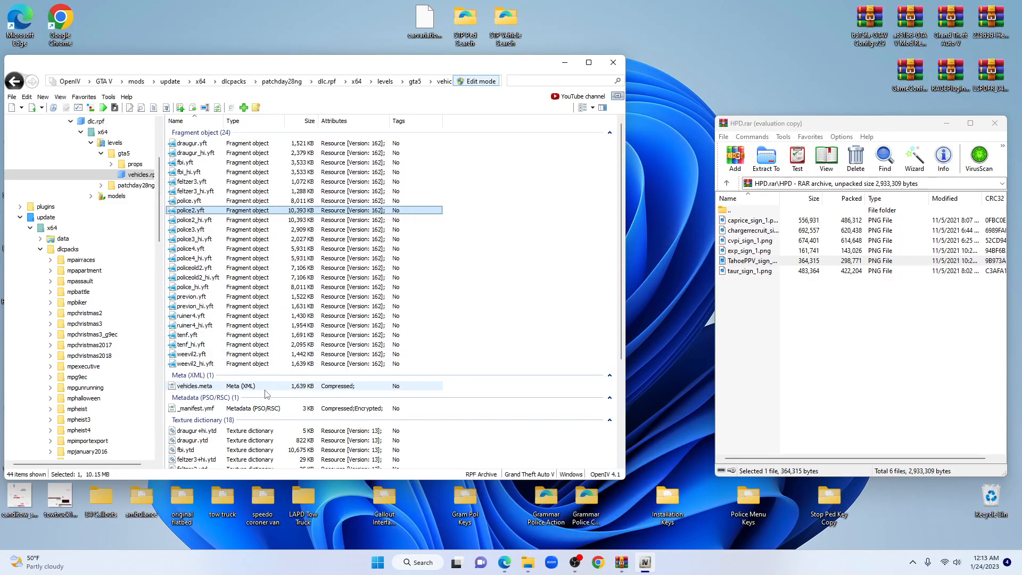
- Reopen police2.ytd and search its textures for Tahoe
{"action": "scroll", "coordinate": [234, 322], "scroll_direction": "down", "scroll_amount": 5}
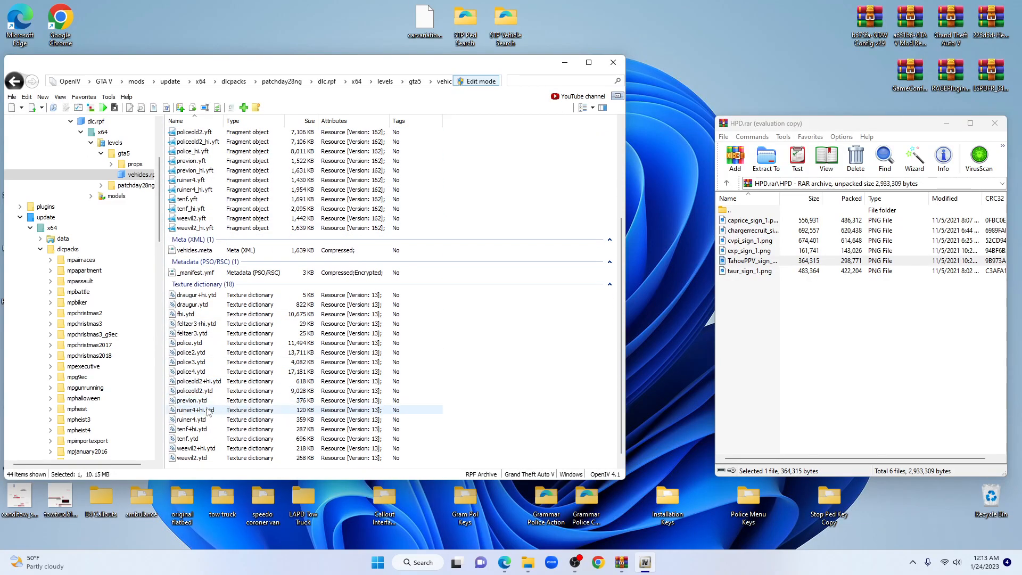
{"action": "left_click", "coordinate": [215, 353]}
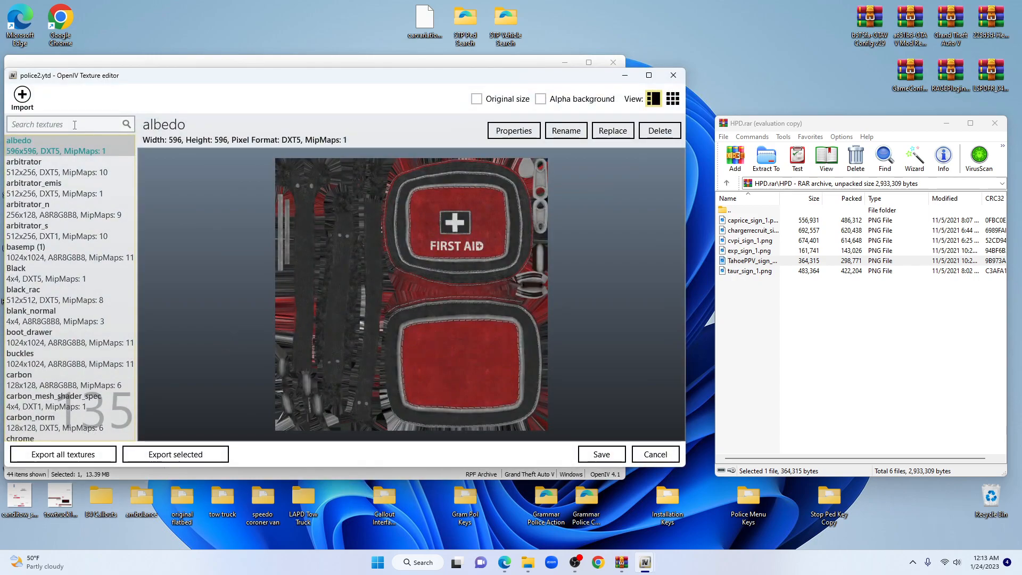
{"action": "left_click", "coordinate": [74, 125]}
{"action": "type", "text": "t"}
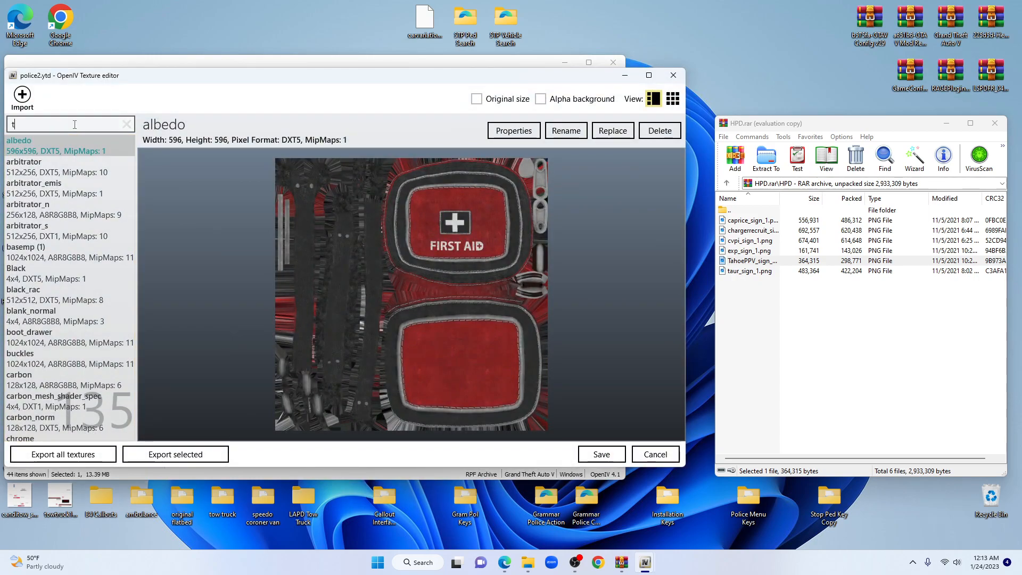
{"action": "type", "text": "A"}
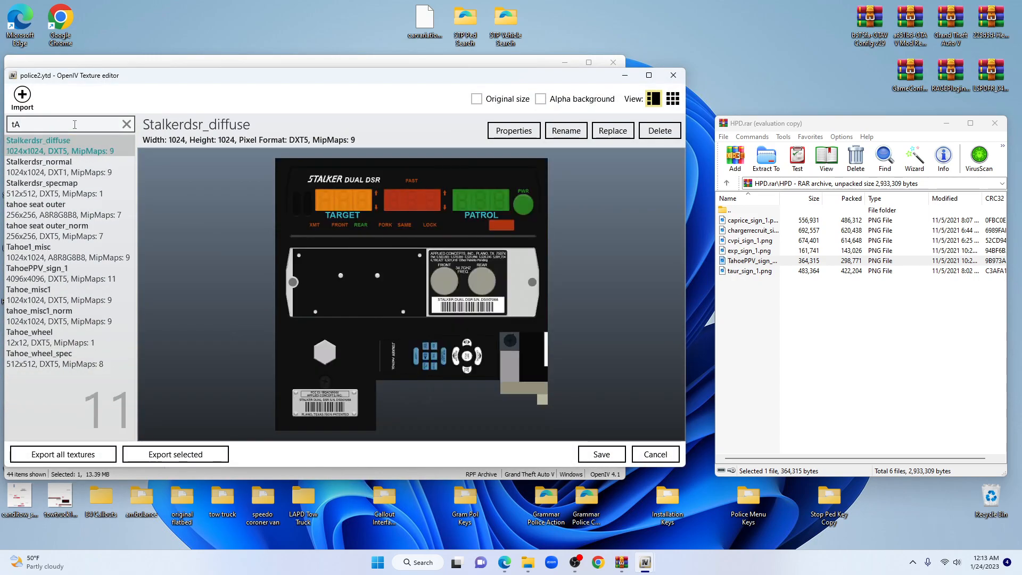
{"action": "key", "text": "BackSpace"}
{"action": "key", "text": "BackSpace"}
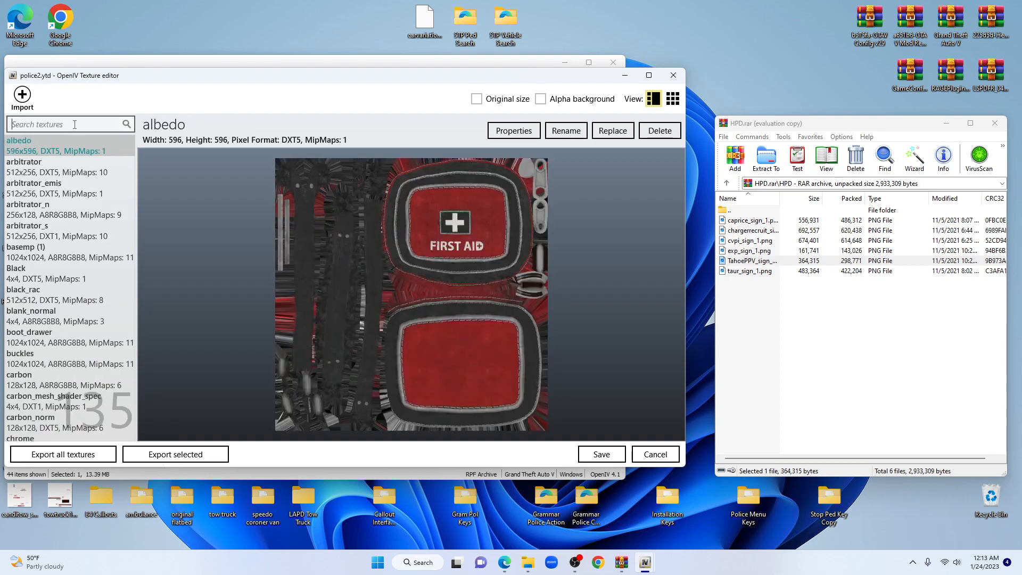
{"action": "type", "text": "Tahoe"}
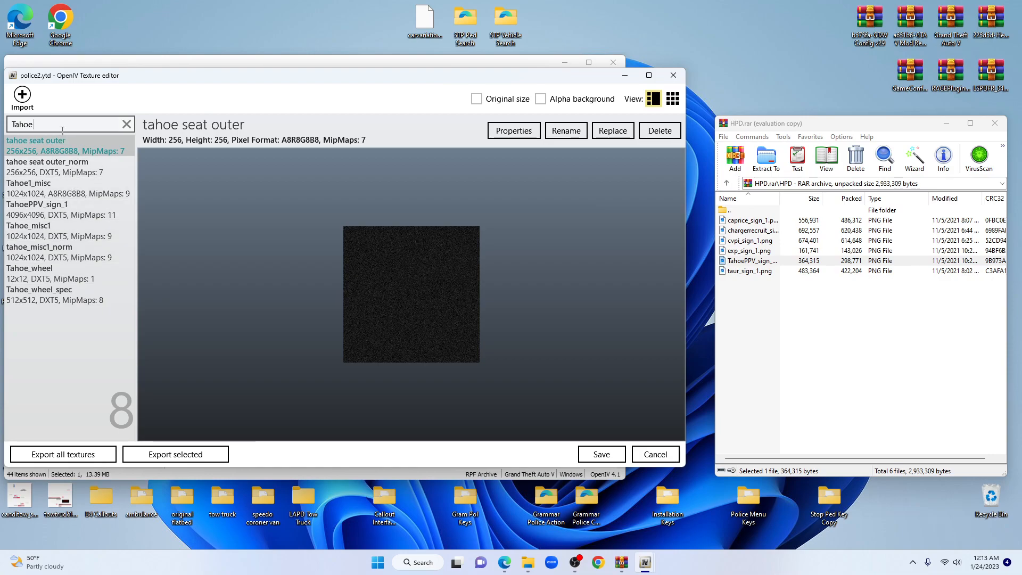
- Clear the Tahoe search, browse the full police2.ytd texture list, preview tahoe_misc1_norm, TahoePPV_sign_1 and Tahoe_wheel_spec, and close the texture editor
{"action": "left_click", "coordinate": [126, 124]}
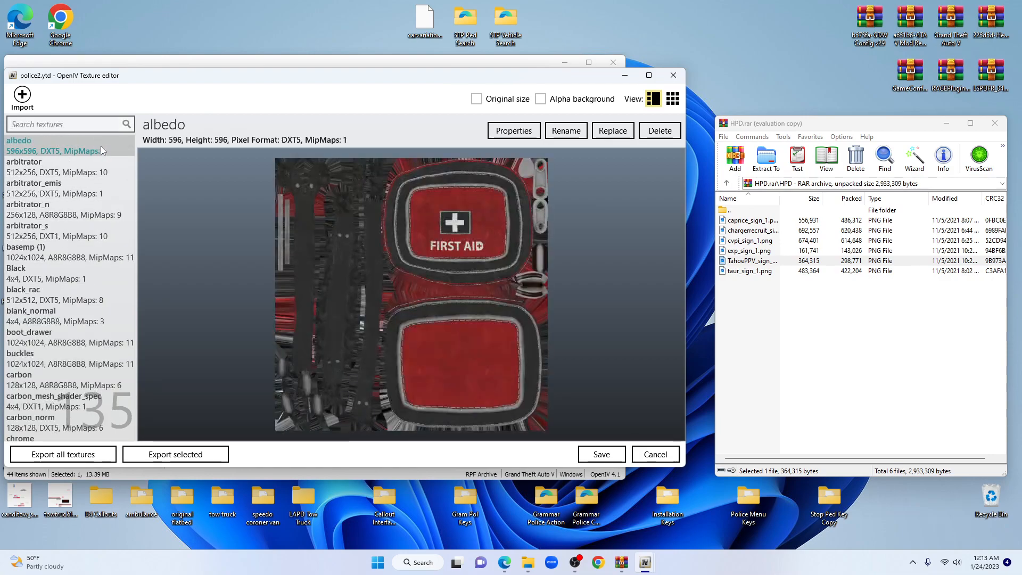
{"action": "scroll", "coordinate": [132, 169], "scroll_direction": "down", "scroll_amount": 2}
{"action": "scroll", "coordinate": [132, 170], "scroll_direction": "down", "scroll_amount": 5}
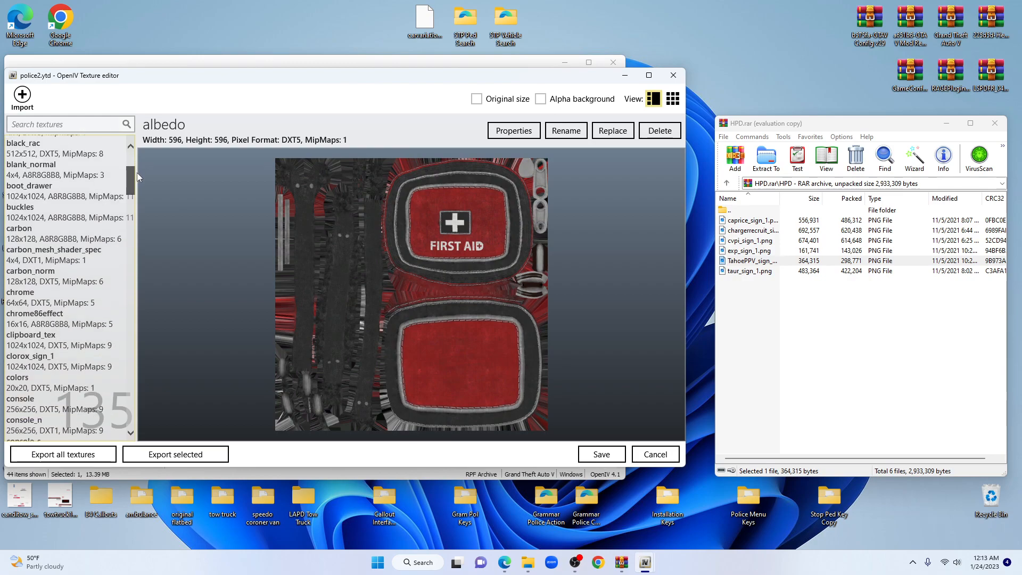
{"action": "left_click_drag", "start_coordinate": [143, 191], "coordinate": [134, 378]}
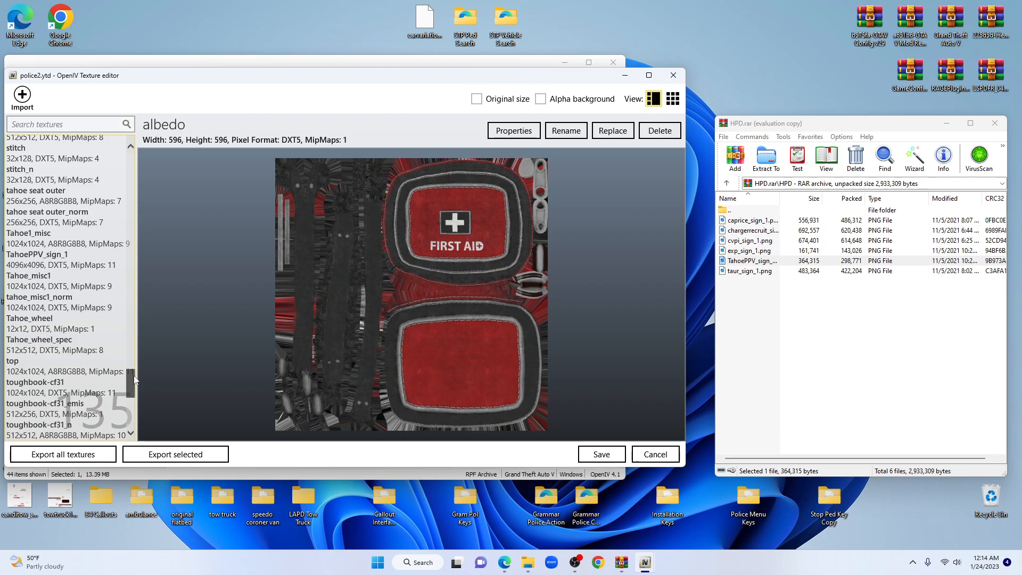
{"action": "left_click", "coordinate": [53, 307]}
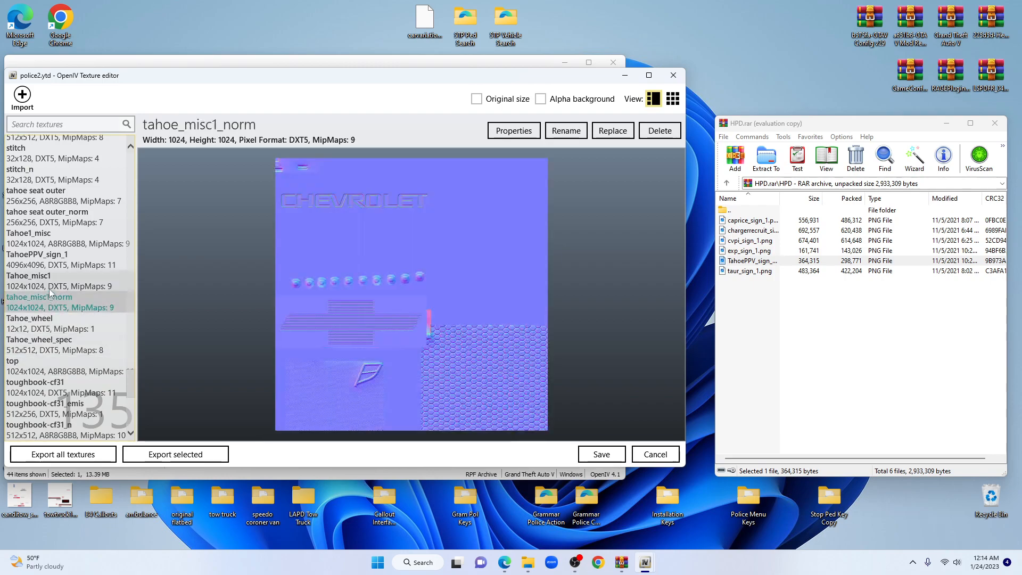
{"action": "left_click", "coordinate": [53, 259]}
{"action": "left_click", "coordinate": [59, 343]}
{"action": "scroll", "coordinate": [64, 389], "scroll_direction": "down", "scroll_amount": 2}
{"action": "scroll", "coordinate": [66, 389], "scroll_direction": "down", "scroll_amount": 2}
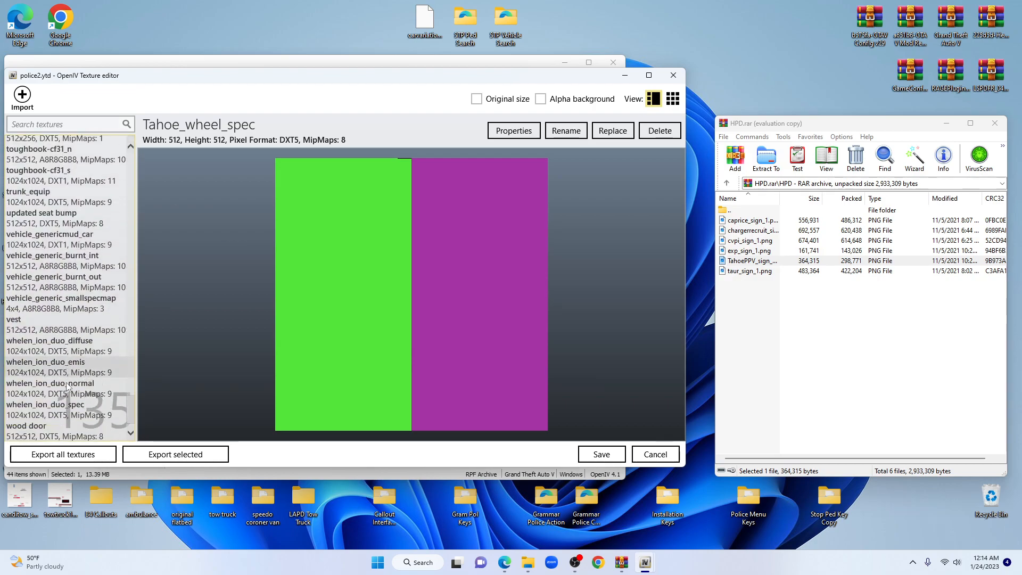
{"action": "left_click", "coordinate": [674, 76]}
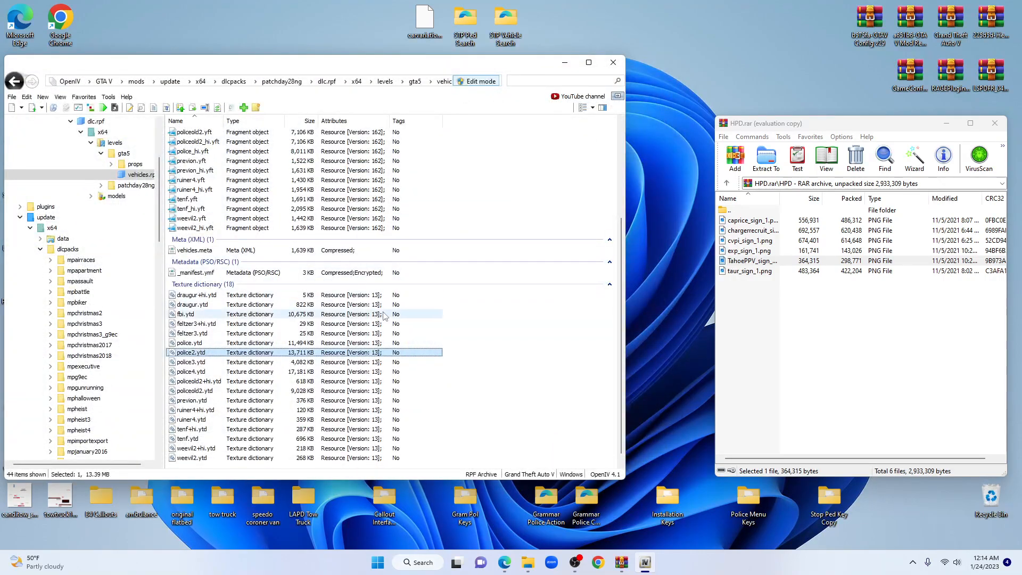
- Open the police3.yft model, rotate it to inspect the side livery and close the model viewer
{"action": "scroll", "coordinate": [213, 250], "scroll_direction": "up", "scroll_amount": 5}
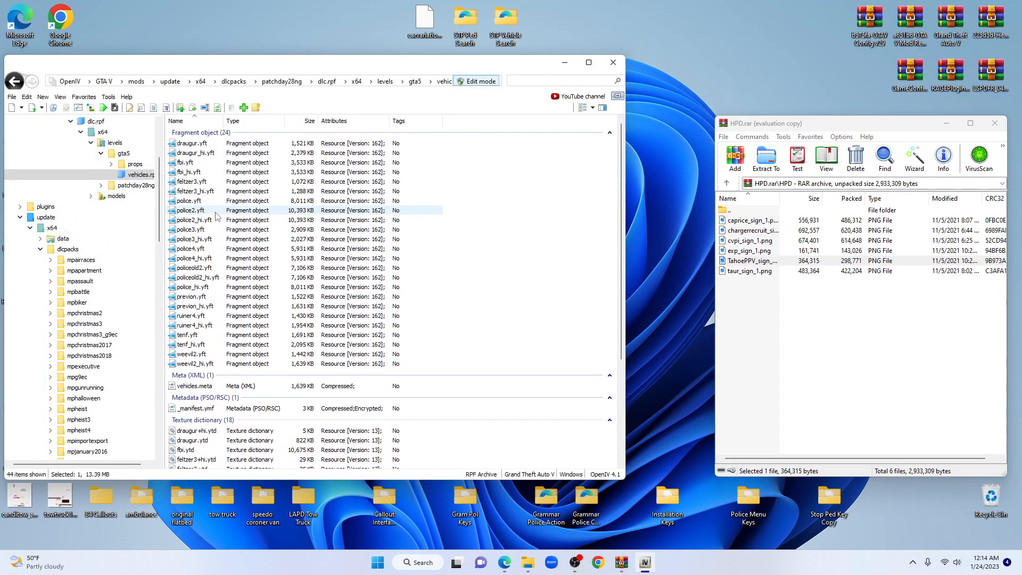
{"action": "left_click", "coordinate": [227, 230]}
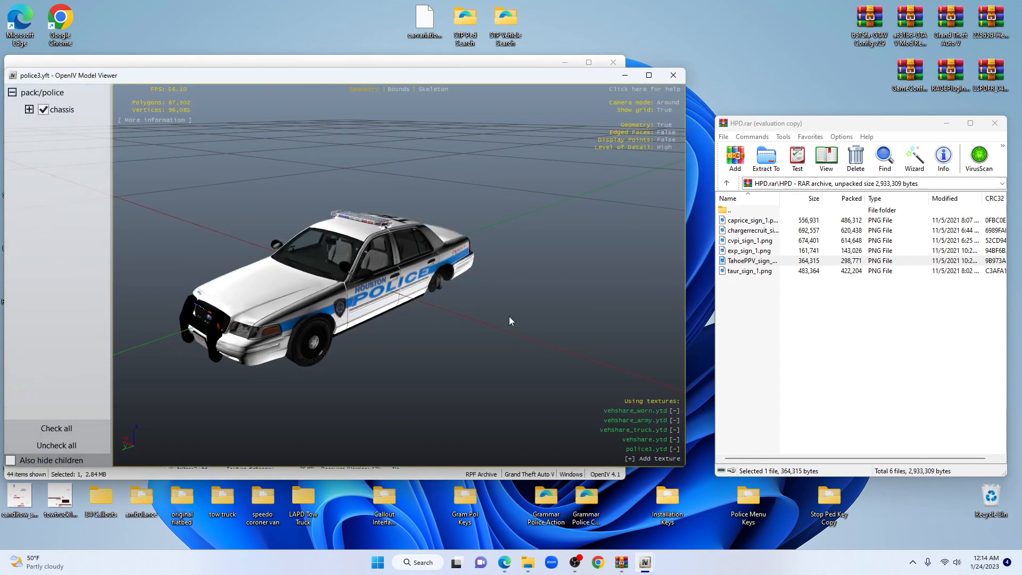
{"action": "left_click_drag", "start_coordinate": [509, 316], "coordinate": [394, 292]}
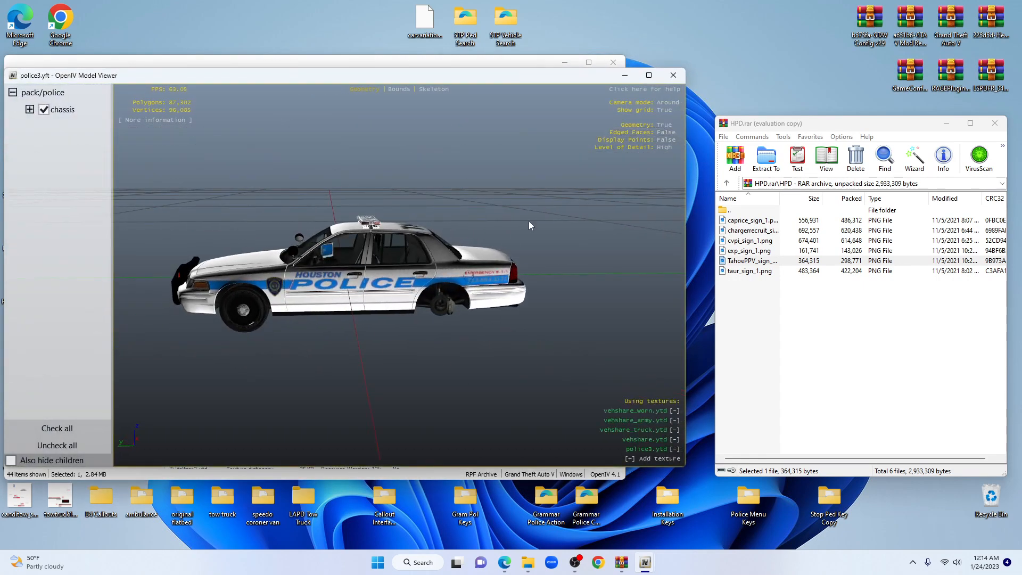
{"action": "left_click", "coordinate": [674, 75]}
- Open police3.ytd, browse its whole texture list, preview CV_windows_dirt and close the texture editor without saving
{"action": "scroll", "coordinate": [245, 357], "scroll_direction": "down", "scroll_amount": 3}
{"action": "scroll", "coordinate": [244, 356], "scroll_direction": "down", "scroll_amount": 1}
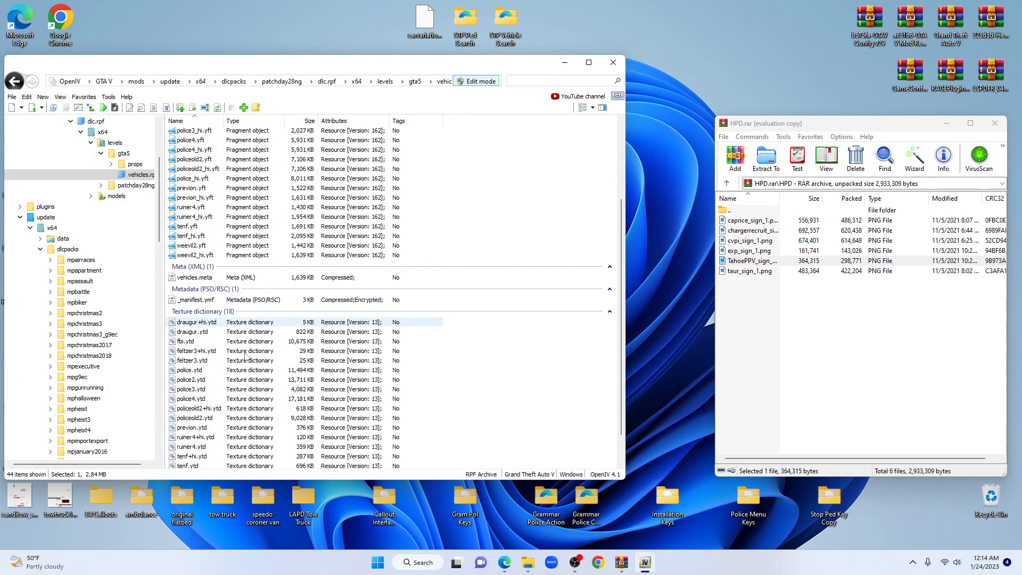
{"action": "double_click", "coordinate": [233, 390]}
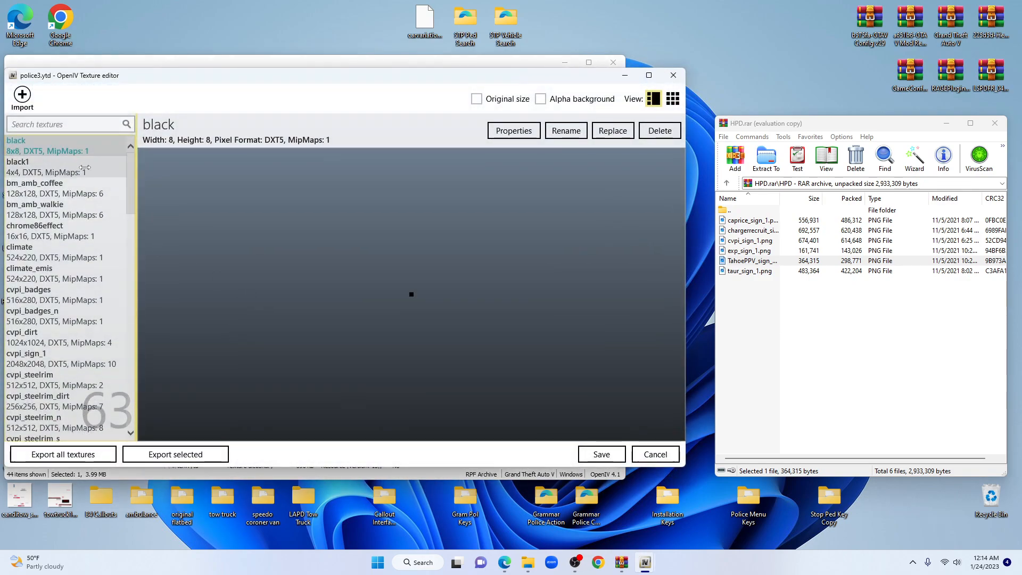
{"action": "left_click_drag", "start_coordinate": [132, 170], "coordinate": [141, 249]}
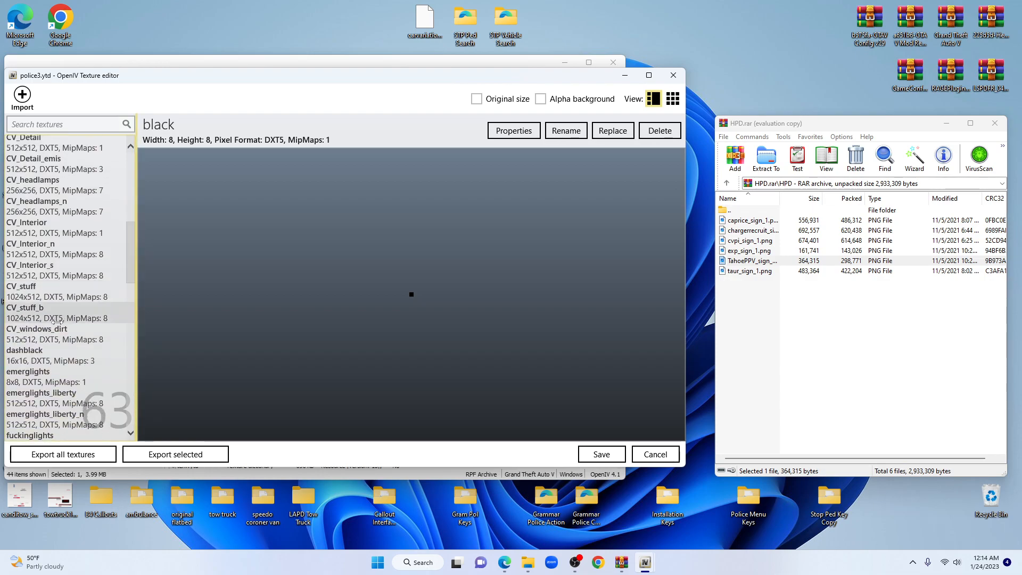
{"action": "left_click", "coordinate": [43, 331]}
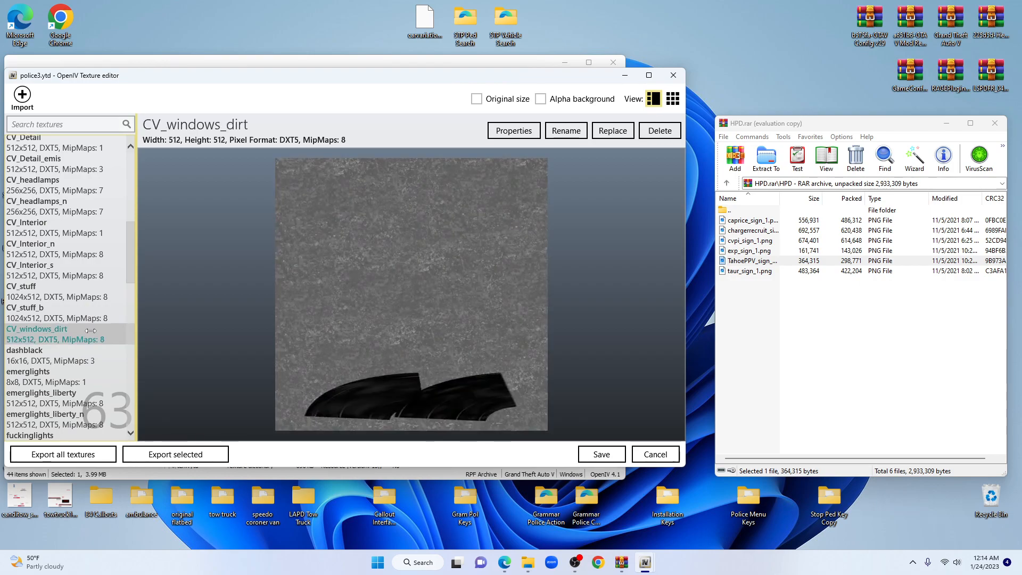
{"action": "scroll", "coordinate": [91, 331], "scroll_direction": "down", "scroll_amount": 3}
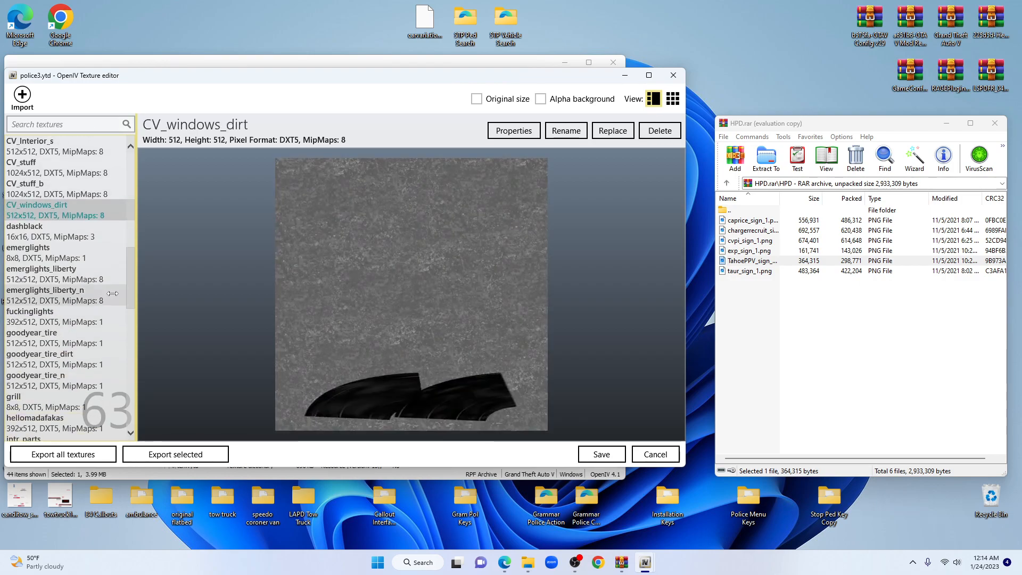
{"action": "scroll", "coordinate": [96, 303], "scroll_direction": "down", "scroll_amount": 3}
{"action": "scroll", "coordinate": [99, 301], "scroll_direction": "down", "scroll_amount": 12}
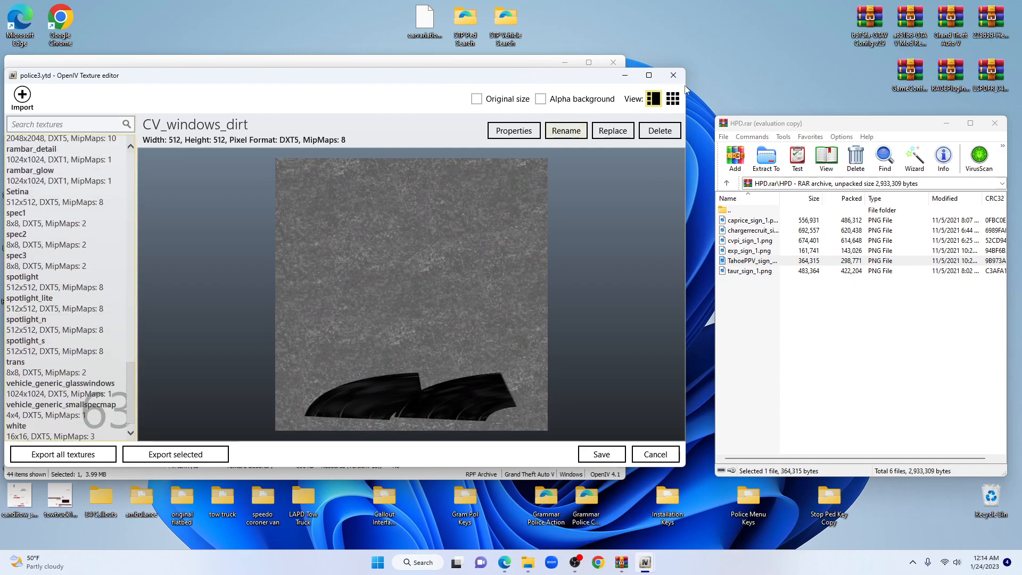
{"action": "left_click", "coordinate": [667, 77]}
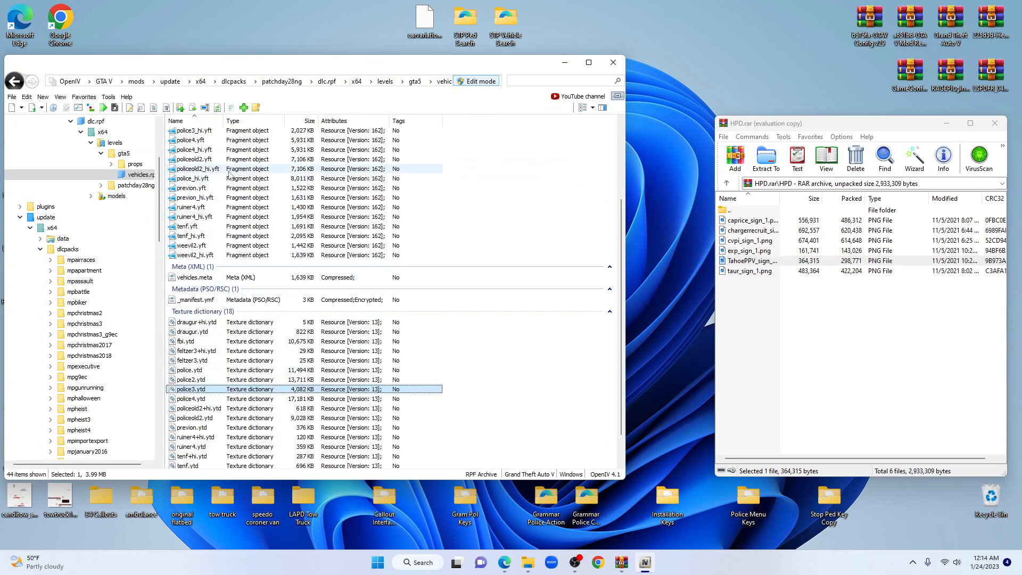
- Open the police4.yft model, check its Houston Police livery and close the model viewer
{"action": "scroll", "coordinate": [226, 171], "scroll_direction": "up", "scroll_amount": 2}
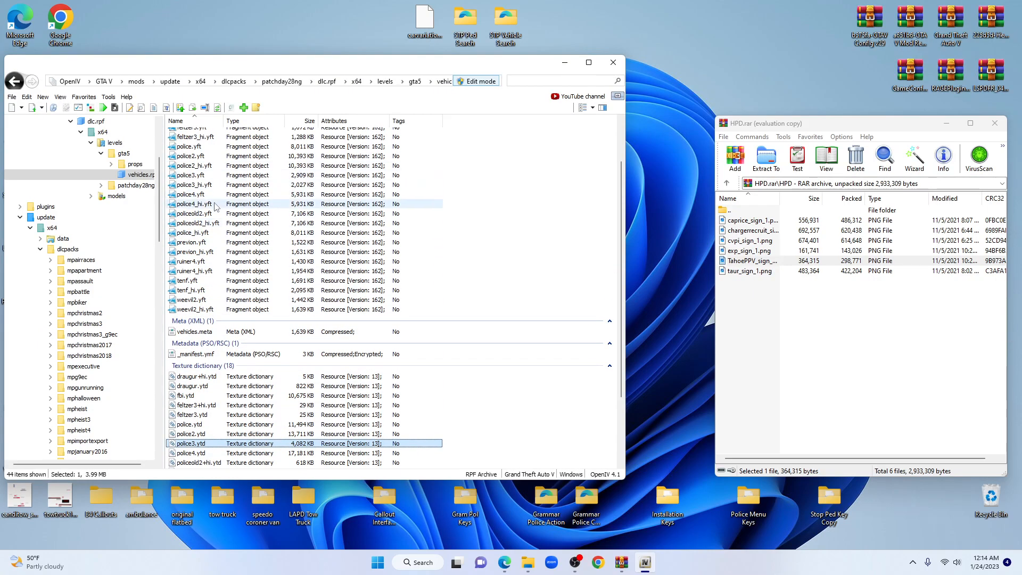
{"action": "double_click", "coordinate": [244, 196]}
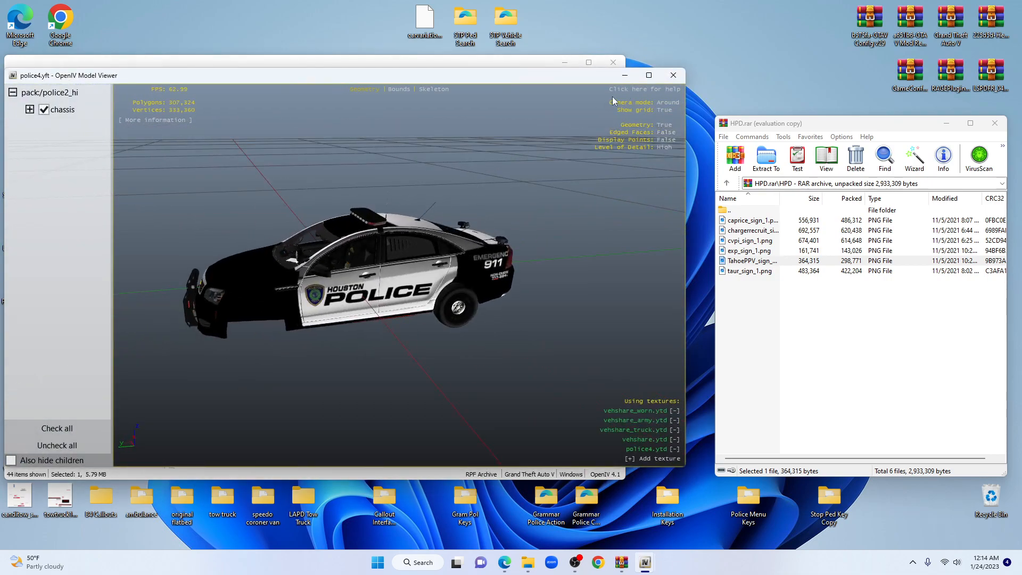
{"action": "left_click", "coordinate": [674, 75]}
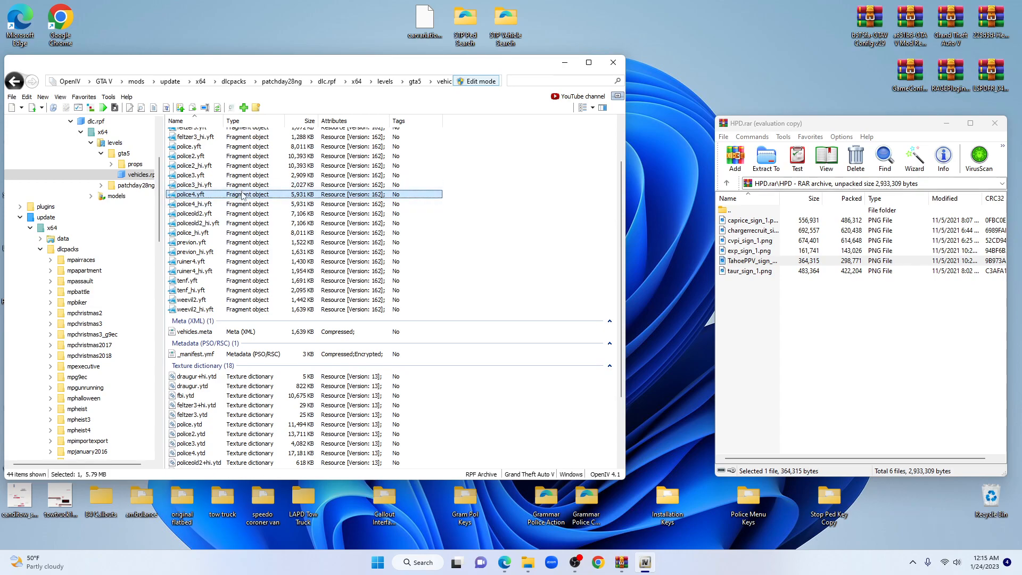
- Open the policeold2.yft model, rotate it to inspect the livery on both sides and close the model viewer
{"action": "scroll", "coordinate": [230, 191], "scroll_direction": "up", "scroll_amount": 2}
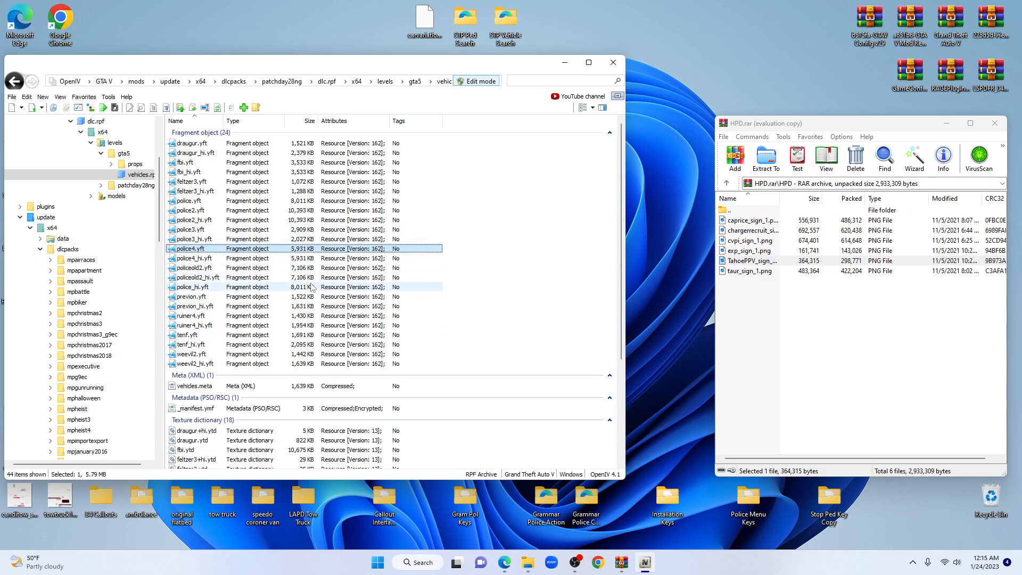
{"action": "left_click", "coordinate": [211, 268]}
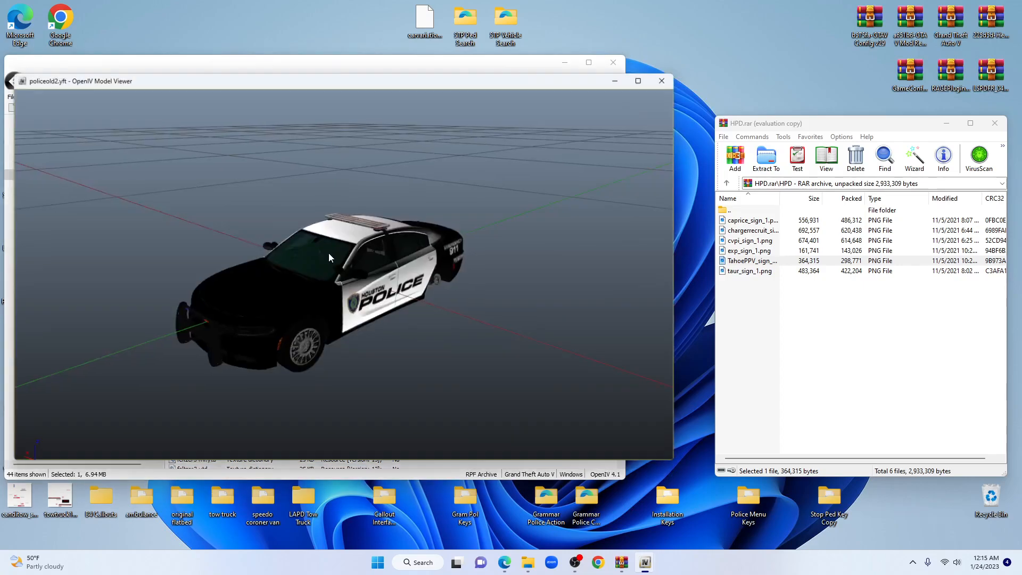
{"action": "left_click_drag", "start_coordinate": [465, 354], "coordinate": [292, 314]}
{"action": "left_click_drag", "start_coordinate": [453, 291], "coordinate": [357, 299]}
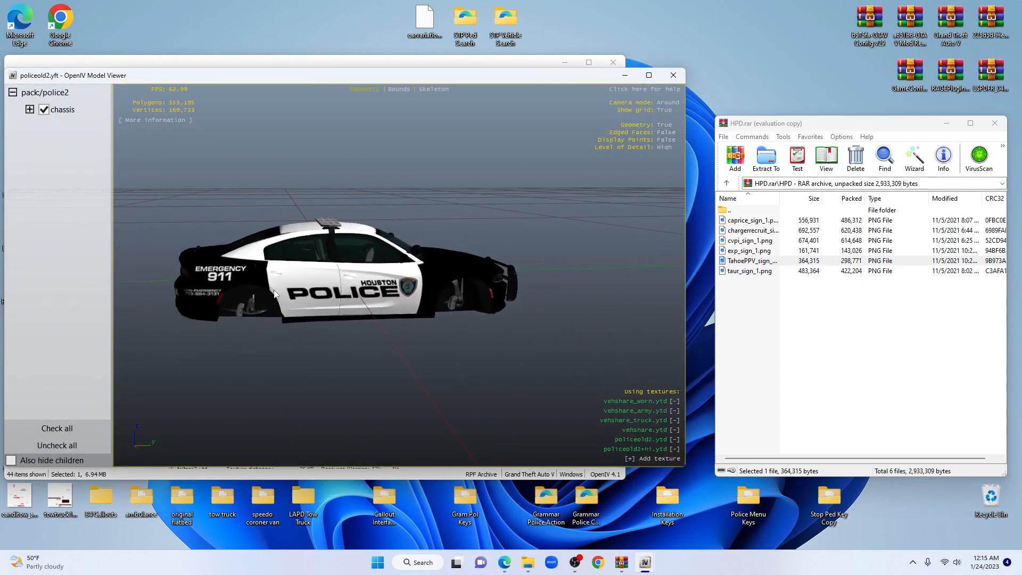
{"action": "left_click", "coordinate": [678, 79]}
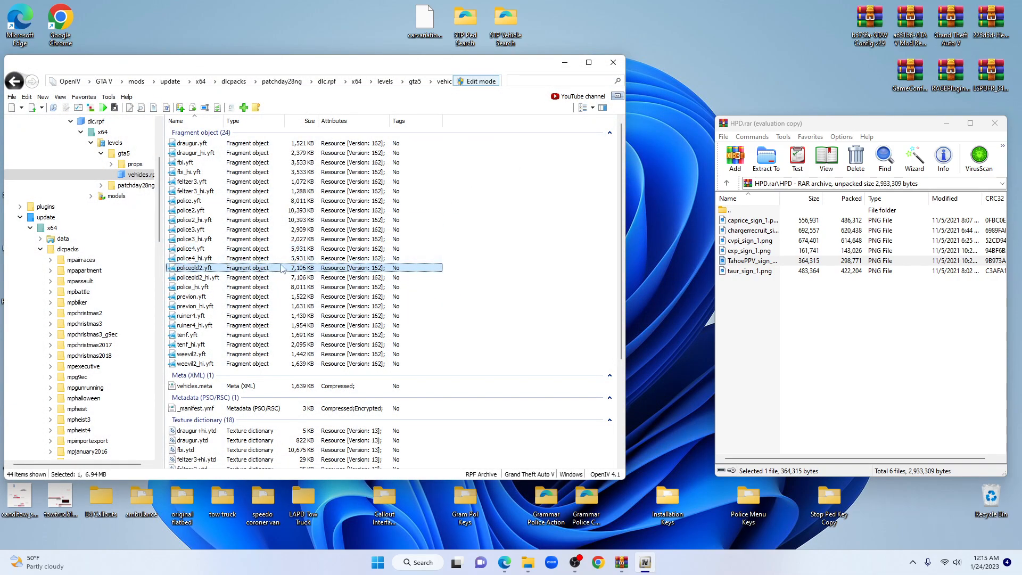
{"action": "left_click", "coordinate": [728, 184]}
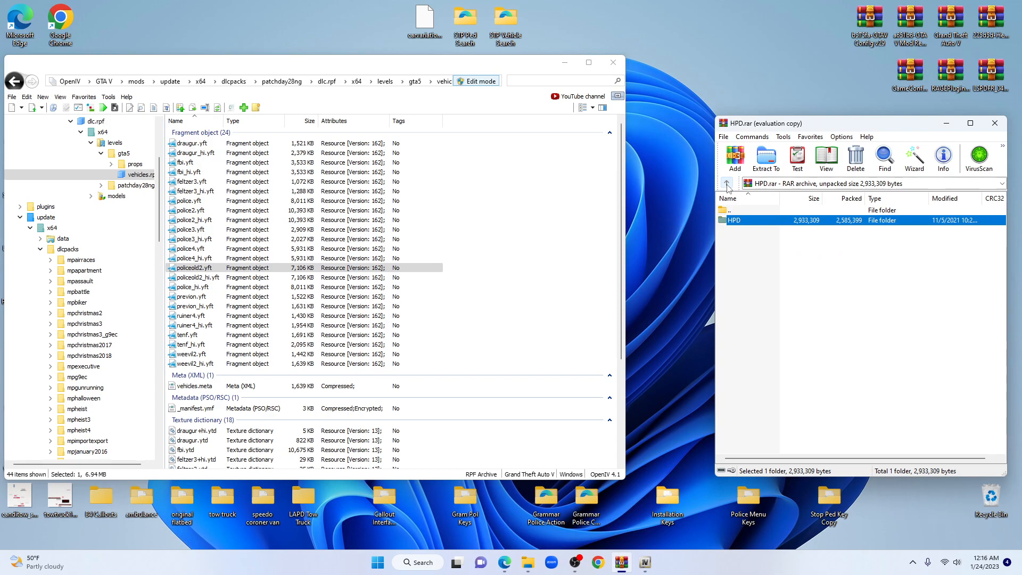
{"action": "left_click", "coordinate": [727, 184]}
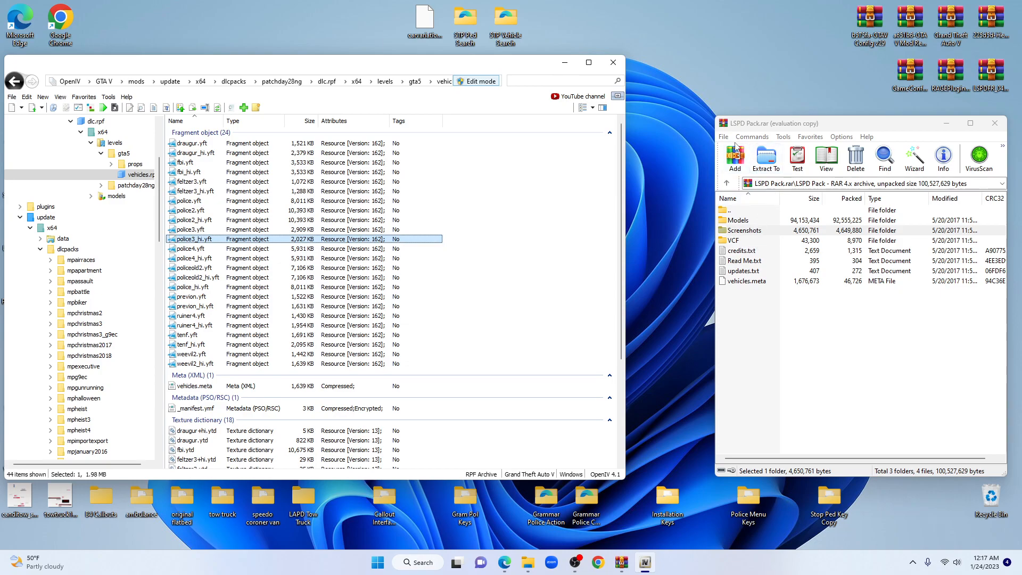
{"action": "double_click", "coordinate": [747, 233]}
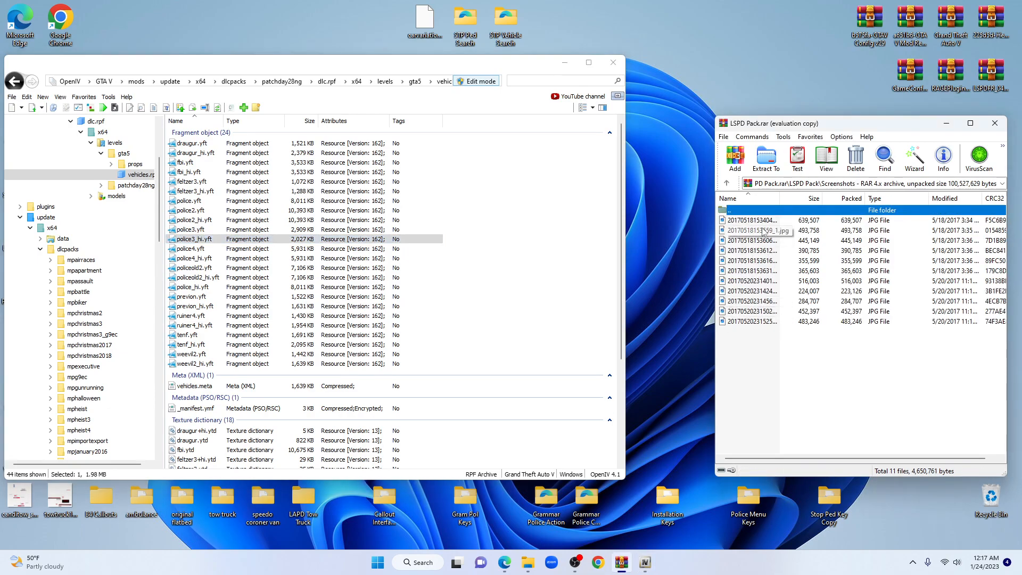
{"action": "double_click", "coordinate": [764, 232]}
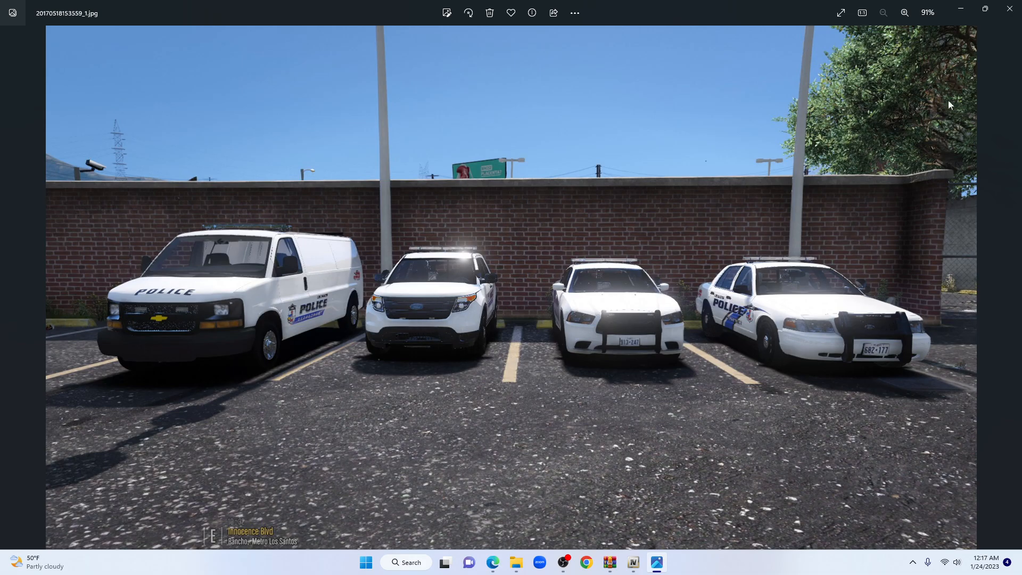
{"action": "left_click", "coordinate": [1009, 8]}
{"action": "left_click", "coordinate": [759, 293]}
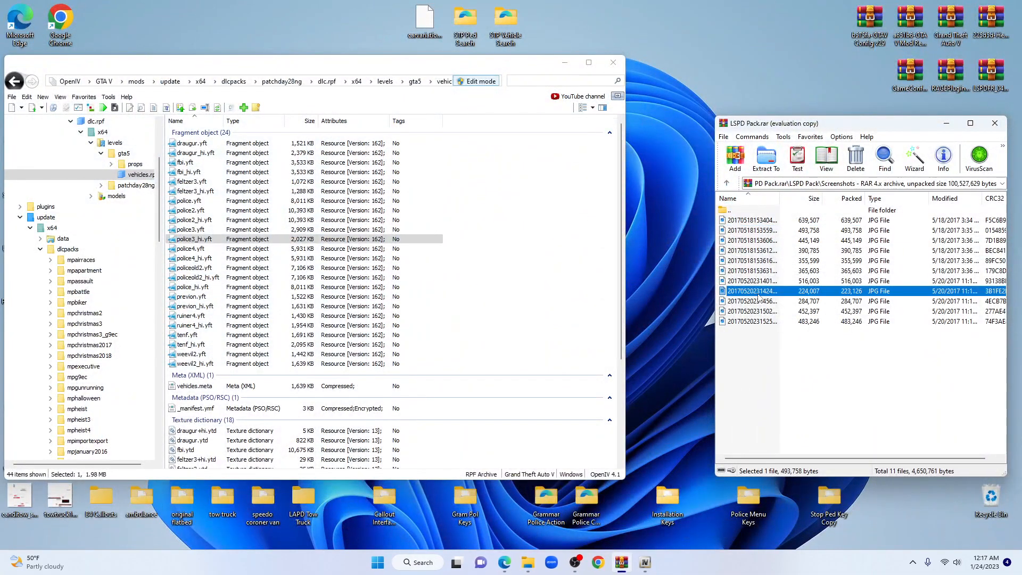
{"action": "double_click", "coordinate": [758, 293]}
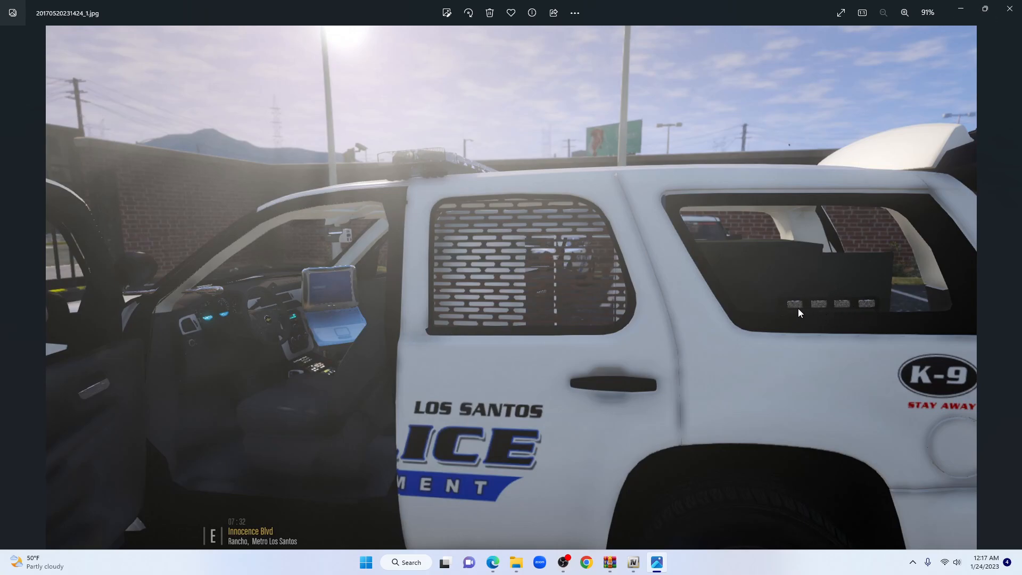
{"action": "left_click", "coordinate": [1010, 8]}
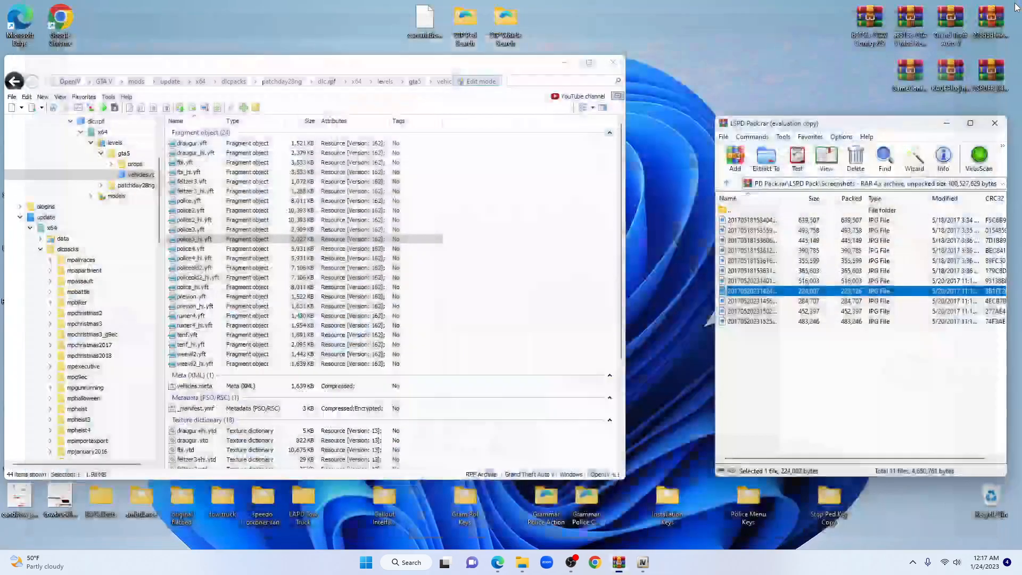
{"action": "left_click", "coordinate": [765, 302]}
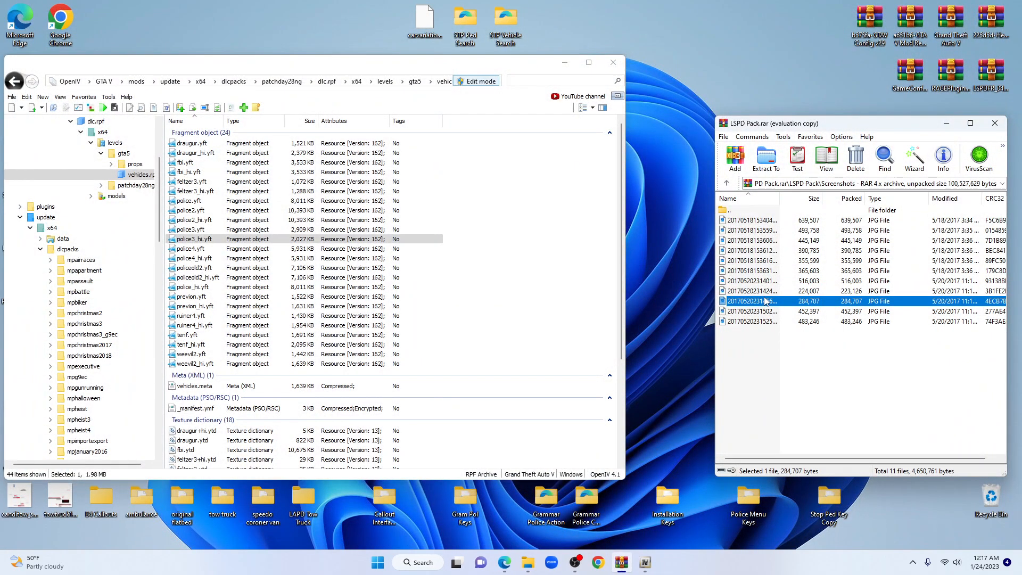
{"action": "left_click", "coordinate": [765, 302]}
{"action": "double_click", "coordinate": [755, 313]}
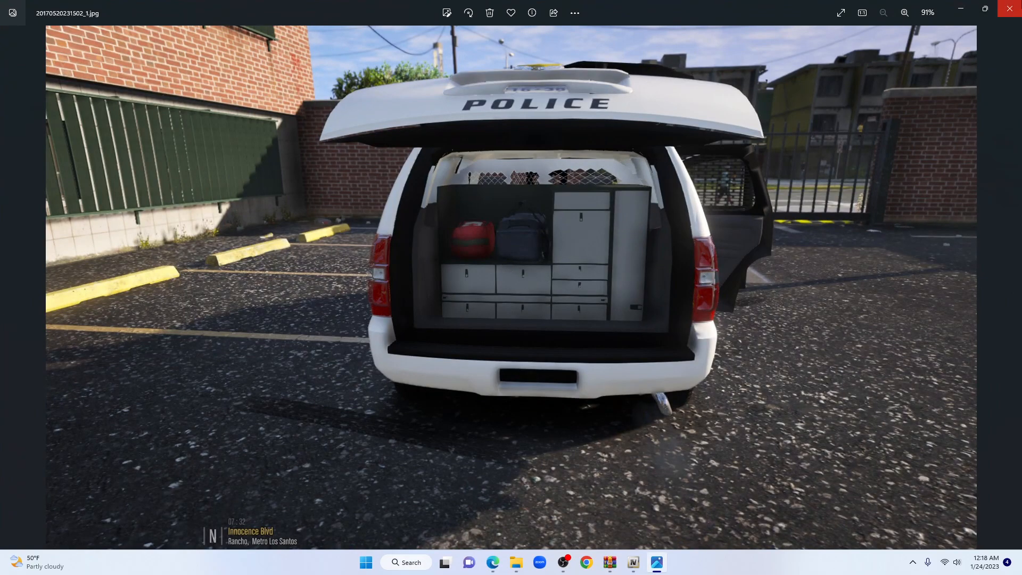
{"action": "left_click", "coordinate": [1010, 8]}
{"action": "double_click", "coordinate": [773, 327]}
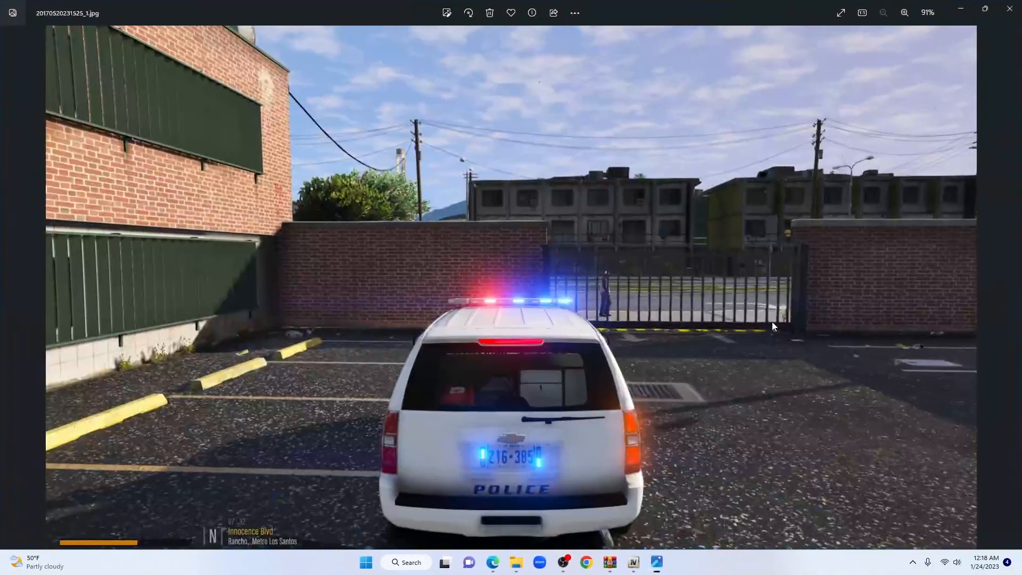
{"action": "left_click", "coordinate": [1010, 9]}
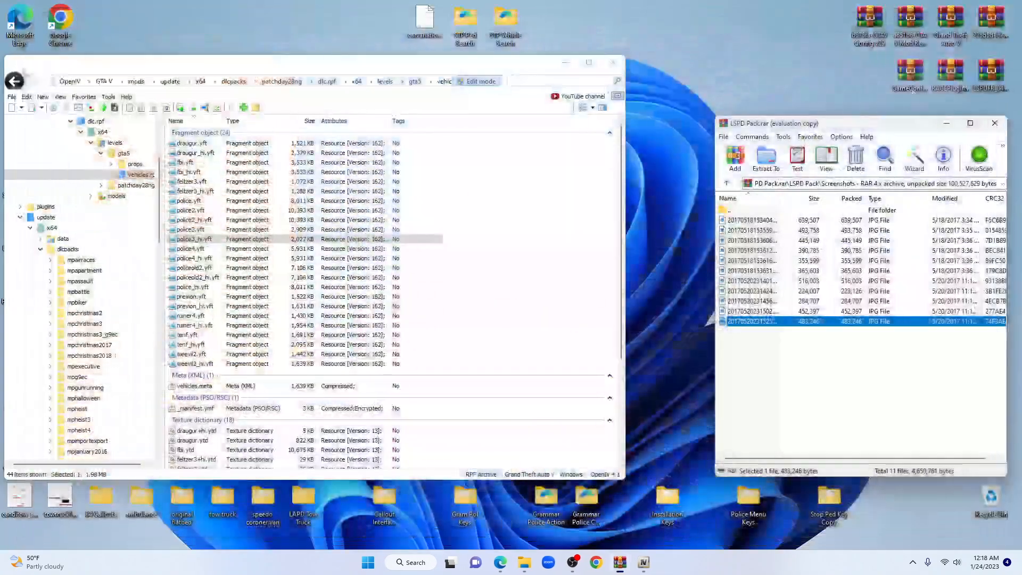
{"action": "left_click", "coordinate": [726, 184]}
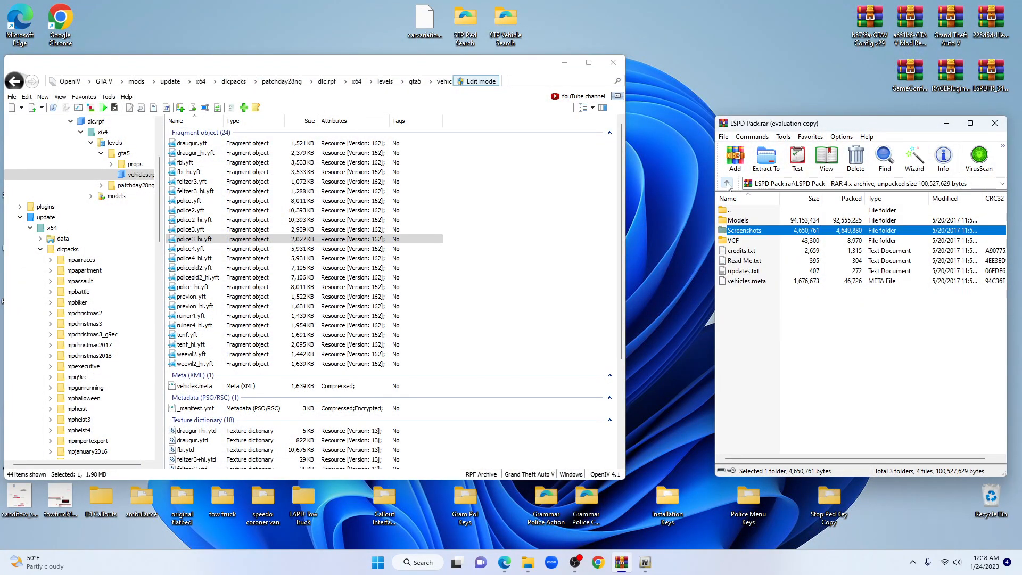
- Open the Models\Tahoe - K9 folder in LSPD Pack.rar and rename fbi.ytd to policeold1.ytd
{"action": "double_click", "coordinate": [740, 220]}
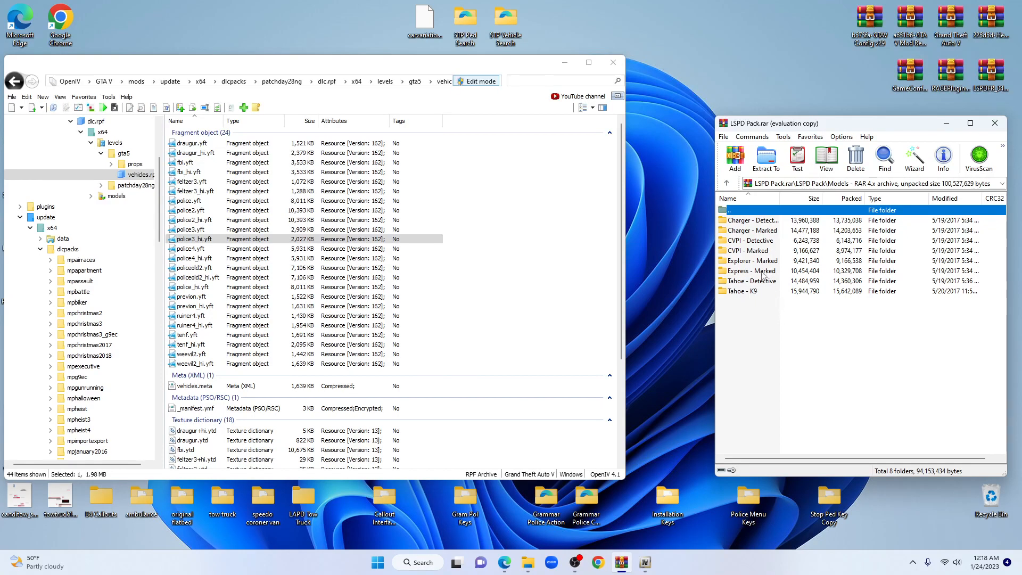
{"action": "double_click", "coordinate": [751, 292]}
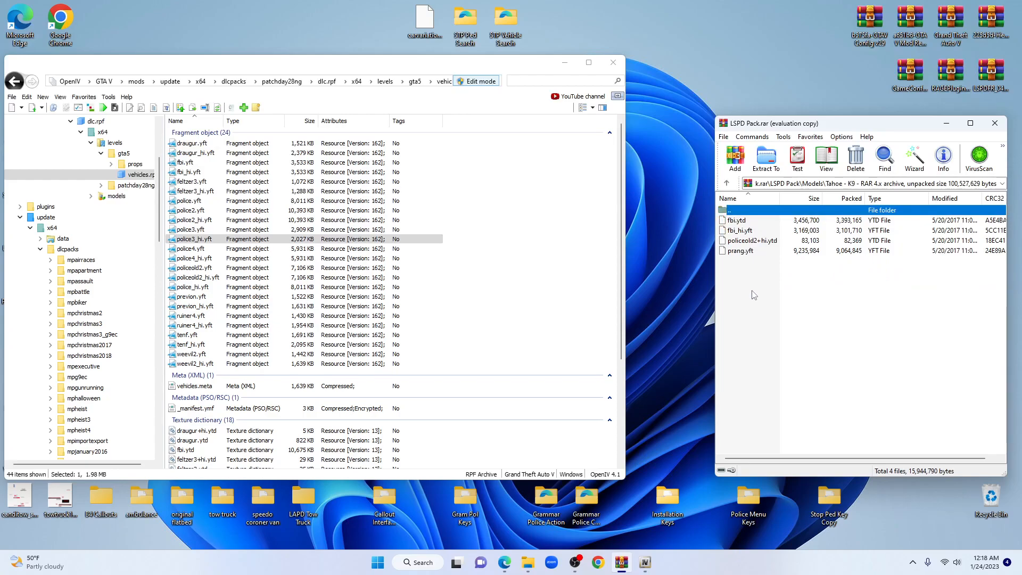
{"action": "left_click", "coordinate": [745, 222]}
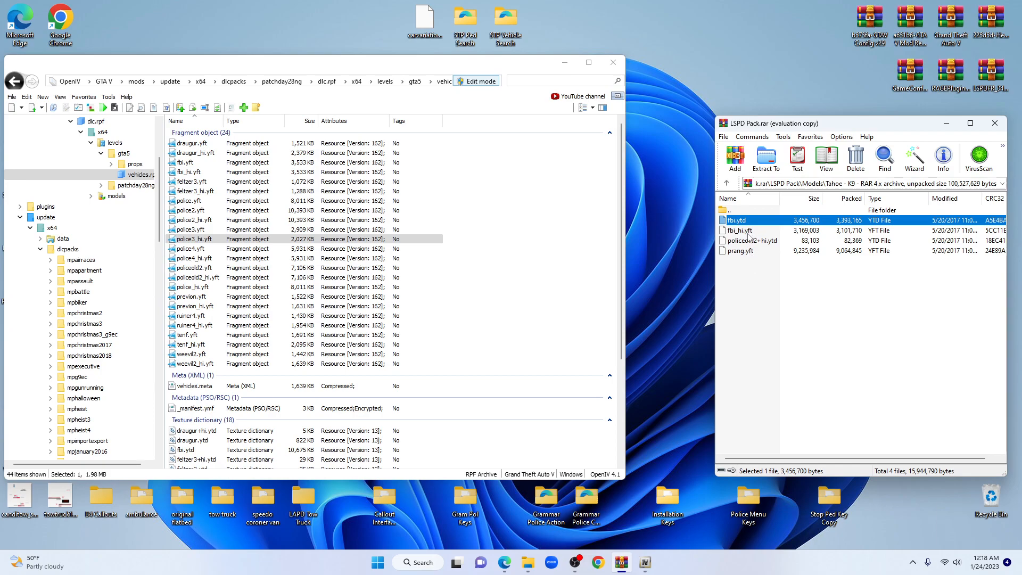
{"action": "right_click", "coordinate": [747, 221]}
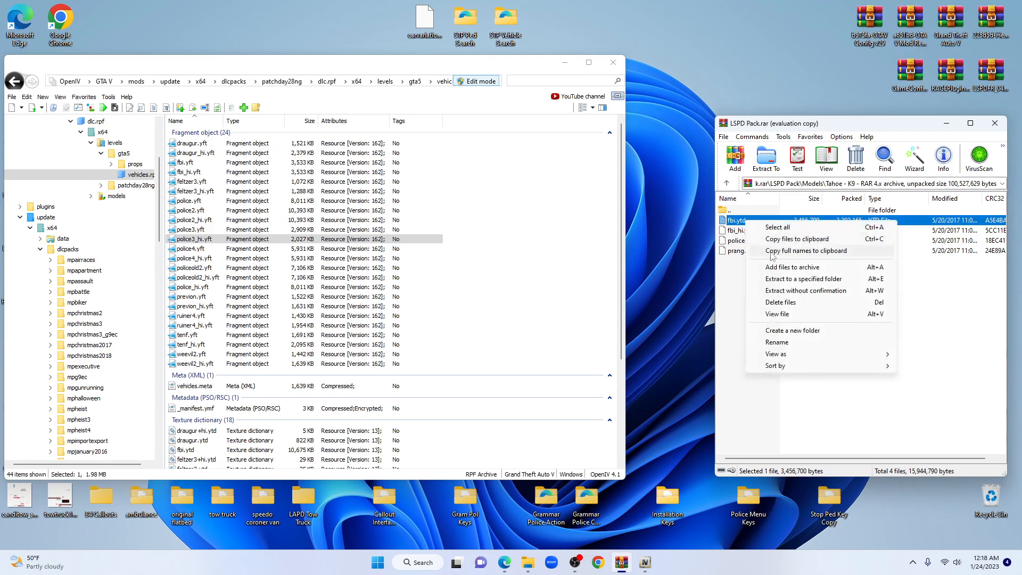
{"action": "left_click", "coordinate": [792, 341]}
{"action": "left_click", "coordinate": [737, 220]}
{"action": "key", "text": "BackSpace"}
{"action": "key", "text": "BackSpace"}
{"action": "key", "text": "BackSpace"}
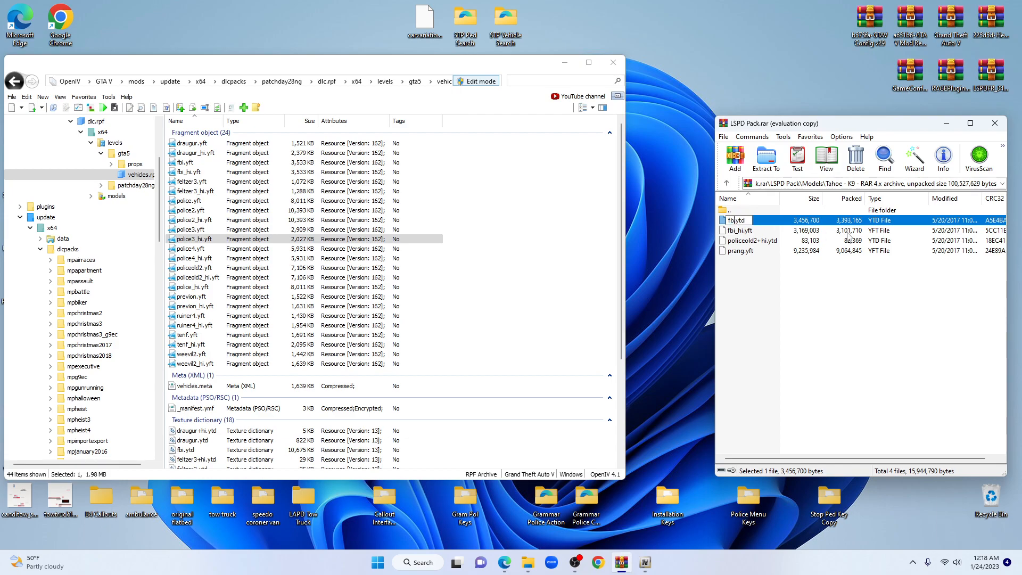
{"action": "type", "text": "policeold1"}
{"action": "left_click", "coordinate": [843, 334]}
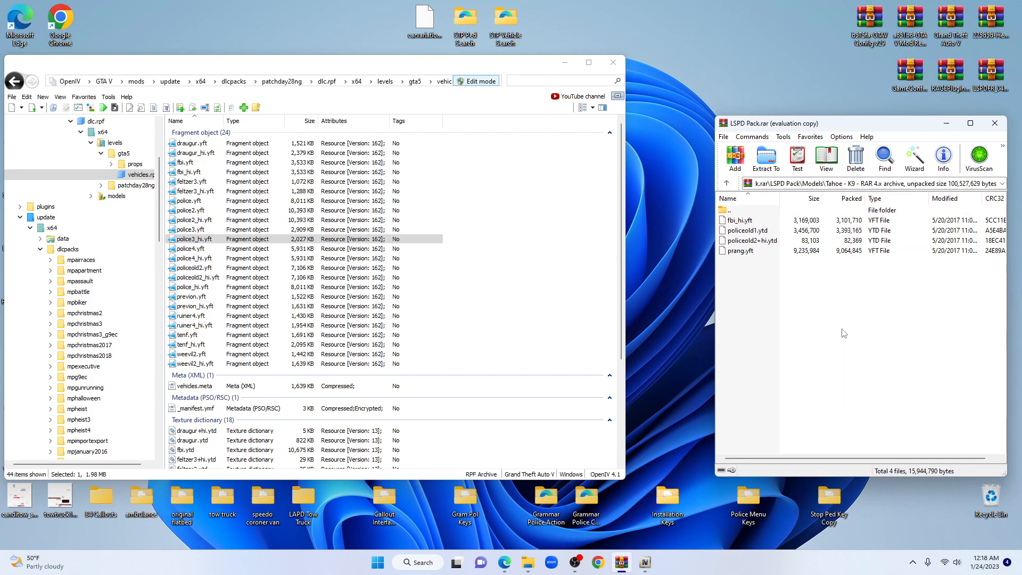
- Rename fbi_hi.yft in the Tahoe - K9 folder to policeold1_hi.yft
{"action": "left_click", "coordinate": [744, 220]}
{"action": "right_click", "coordinate": [744, 220]}
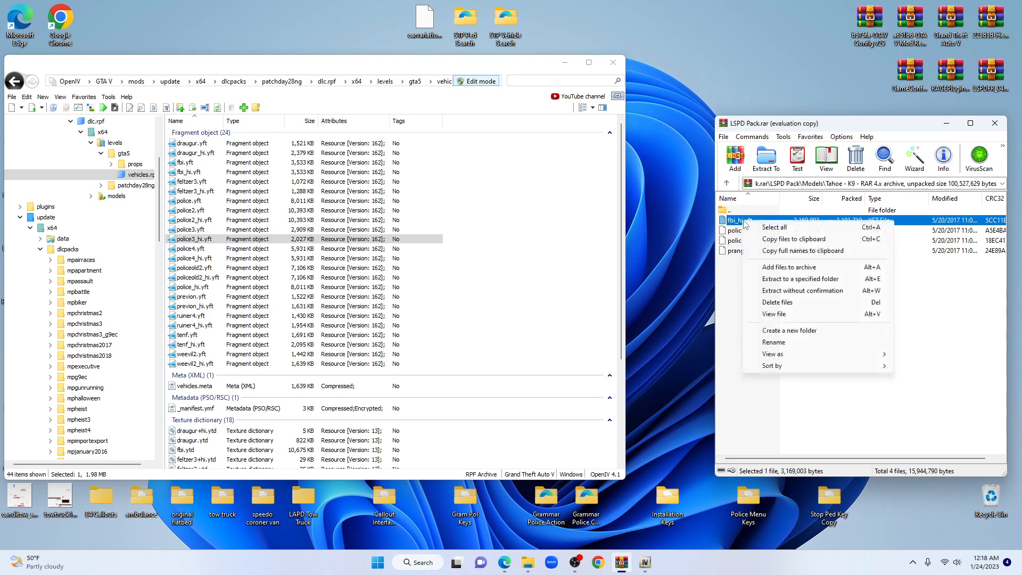
{"action": "left_click", "coordinate": [799, 342]}
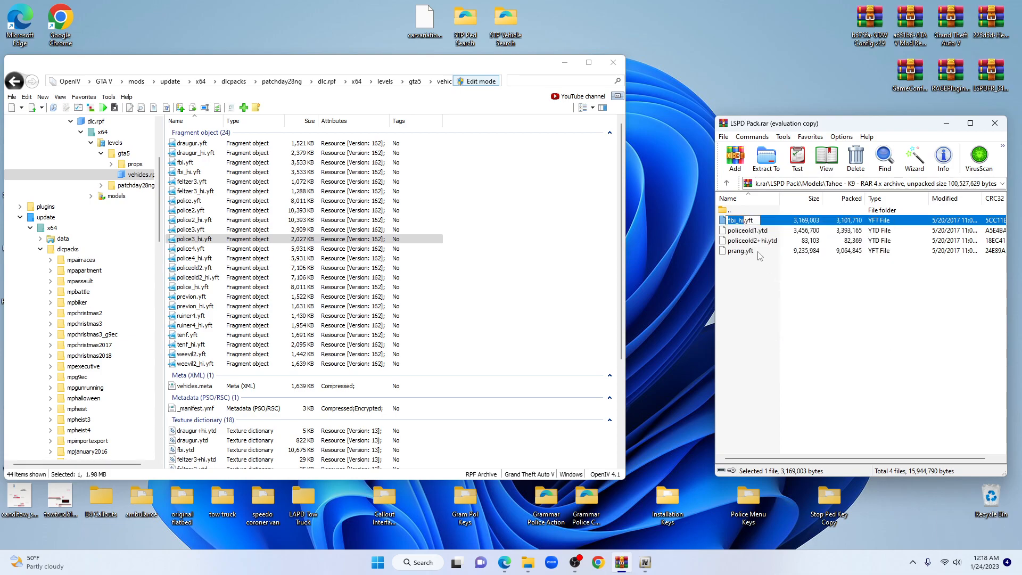
{"action": "left_click", "coordinate": [738, 220]}
{"action": "key", "text": "BackSpace"}
{"action": "key", "text": "BackSpace"}
{"action": "key", "text": "BackSpace"}
{"action": "type", "text": "policeold1"}
{"action": "left_click", "coordinate": [850, 303]}
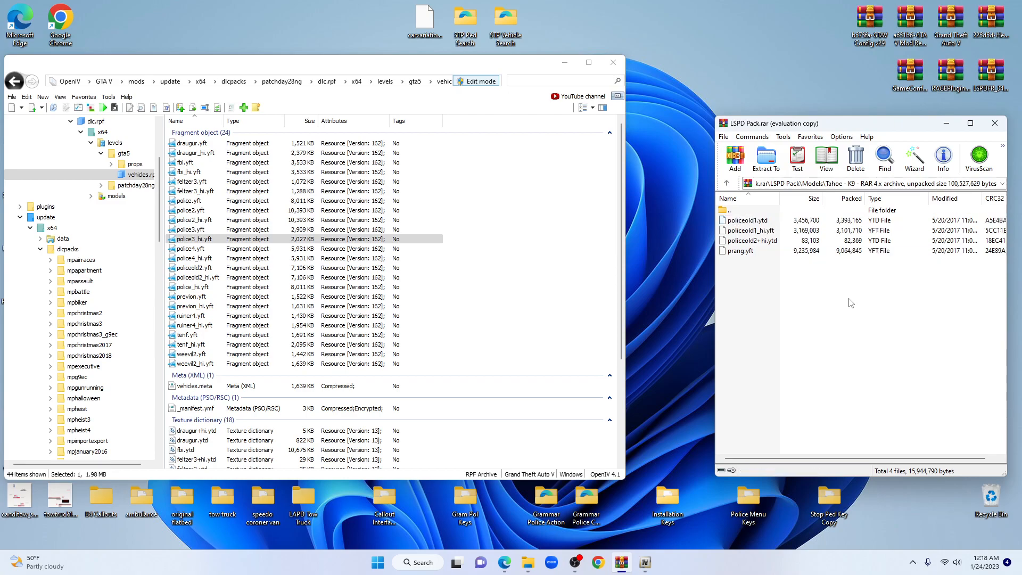
- Rename policeold2+hi.ytd in the Tahoe - K9 folder to policeold1+hi.ytd
{"action": "left_click", "coordinate": [757, 243]}
{"action": "right_click", "coordinate": [756, 242]}
{"action": "left_click", "coordinate": [783, 360]}
{"action": "left_click", "coordinate": [757, 241]}
{"action": "key", "text": "BackSpace"}
{"action": "key", "text": "BackSpace"}
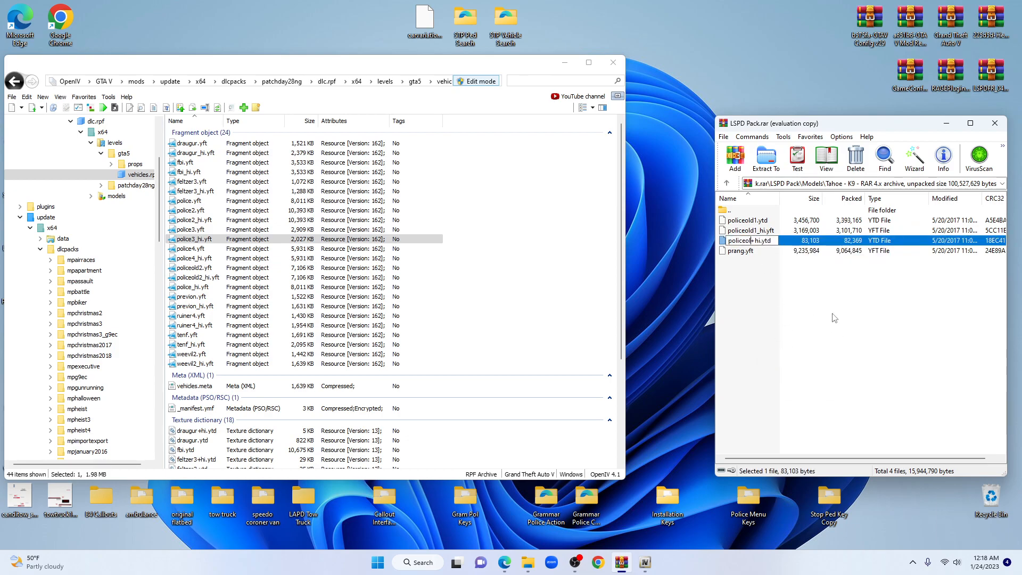
{"action": "key", "text": "BackSpace"}
{"action": "key", "text": "BackSpace"}
{"action": "type", "text": "policeold1"}
{"action": "key", "text": "Return"}
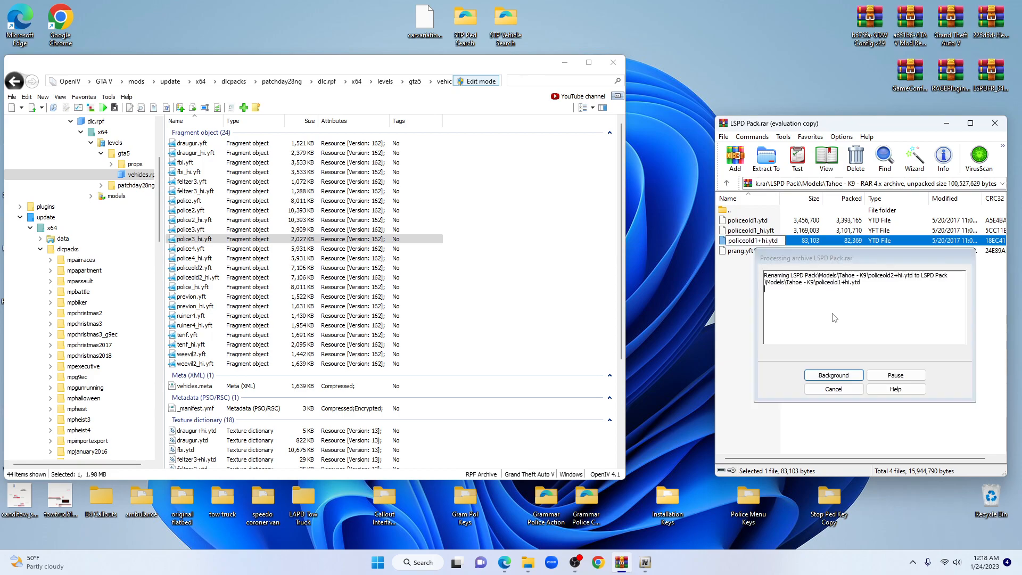
- Rename prang.yft in the Tahoe - K9 folder to policeold1.yft
{"action": "left_click", "coordinate": [735, 251]}
{"action": "right_click", "coordinate": [735, 252]}
{"action": "left_click", "coordinate": [765, 373]}
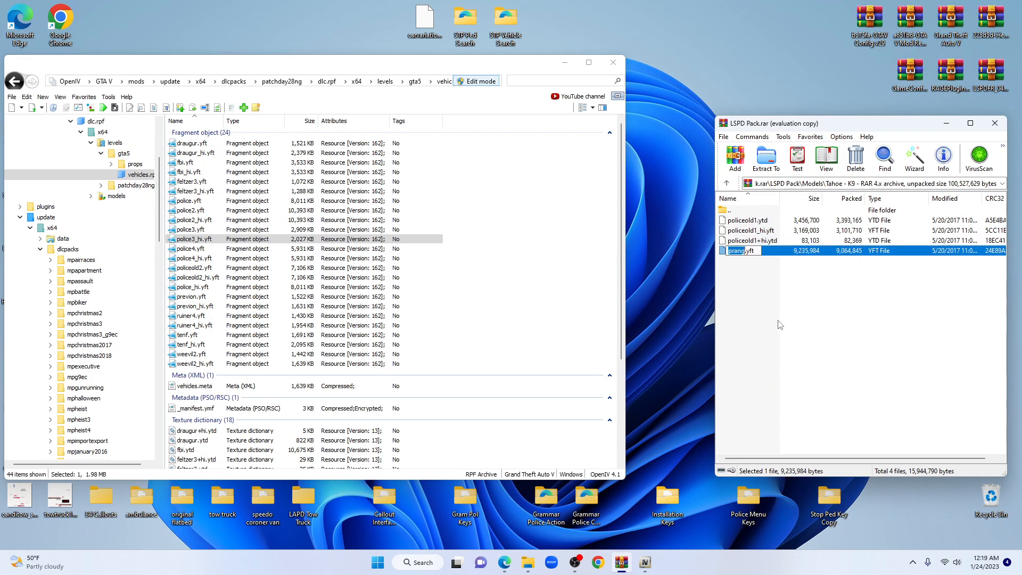
{"action": "left_click", "coordinate": [747, 251]}
{"action": "type", "text": "policeo"}
{"action": "key", "text": "Return"}
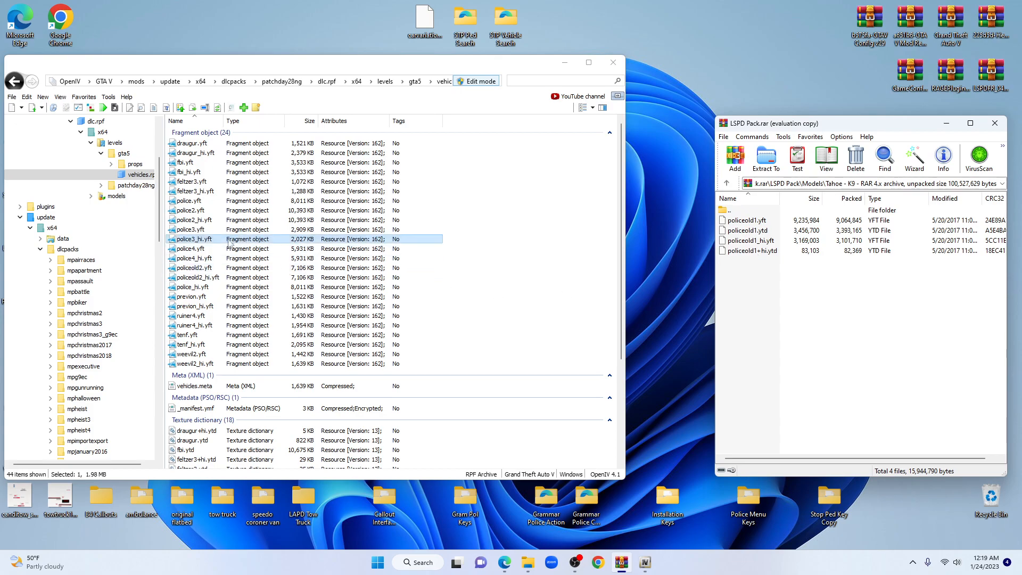
- Reload the vehicles.rpf listing in OpenIV and add the four policeold1 files from the Tahoe - K9 folder to it
{"action": "left_click", "coordinate": [15, 81]}
{"action": "left_click", "coordinate": [32, 81]}
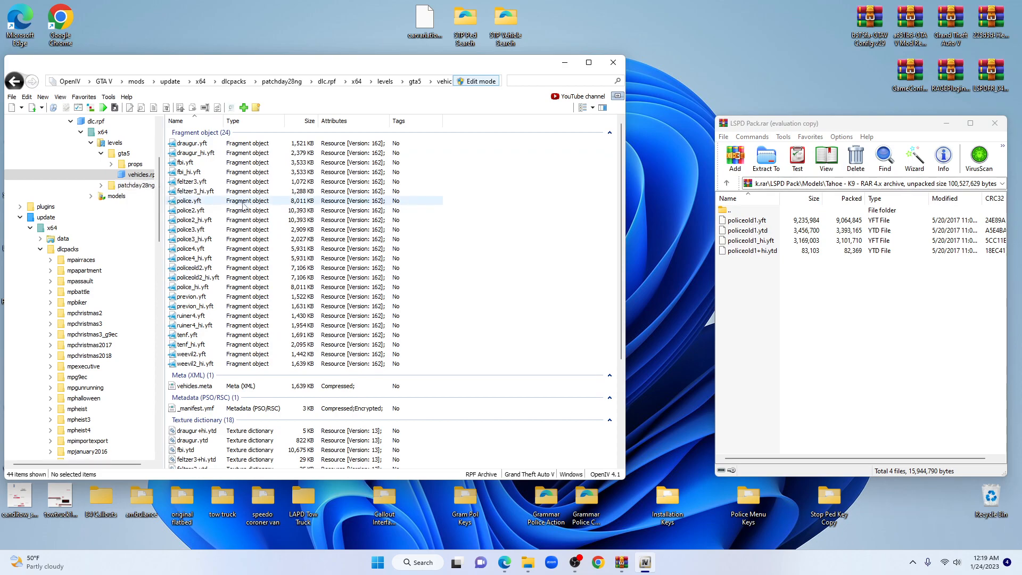
{"action": "left_click_drag", "start_coordinate": [860, 275], "coordinate": [554, 276]}
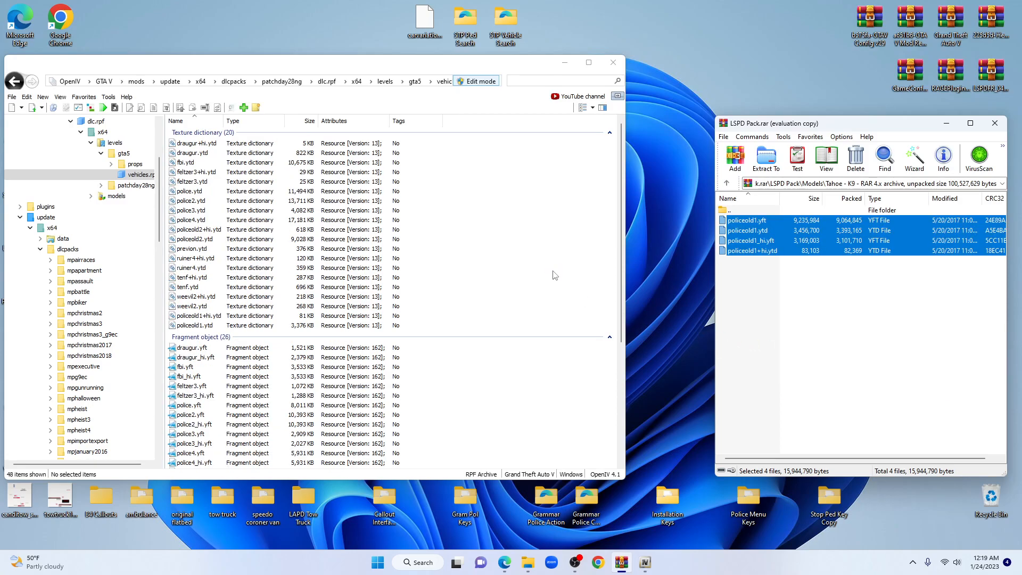
- Open the policeold1.yft model, rotate it to inspect the K-9 livery, return the archive to LSPD Pack and close the viewer
{"action": "scroll", "coordinate": [502, 274], "scroll_direction": "down", "scroll_amount": 5}
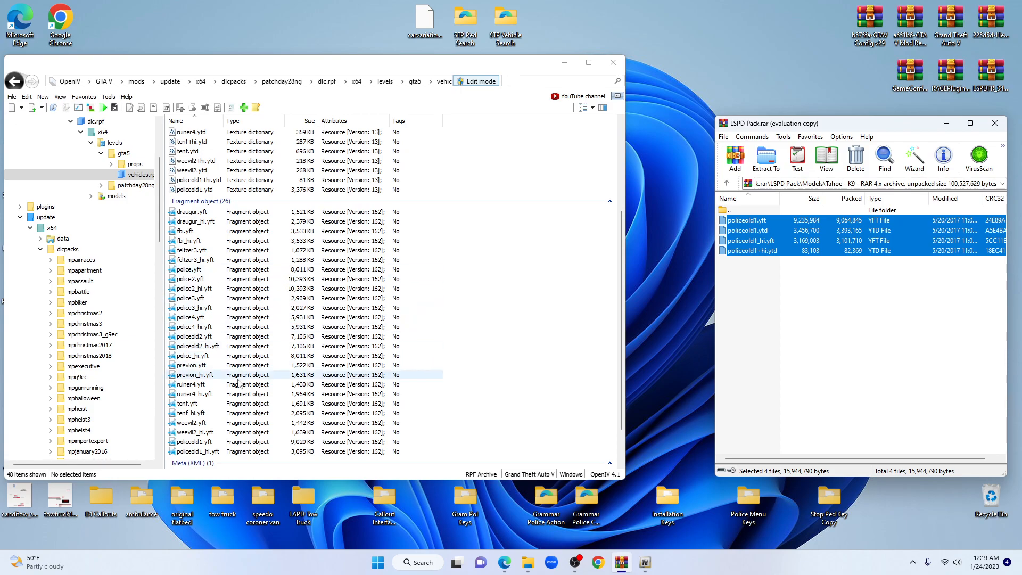
{"action": "scroll", "coordinate": [239, 378], "scroll_direction": "down", "scroll_amount": 1}
{"action": "double_click", "coordinate": [232, 416]}
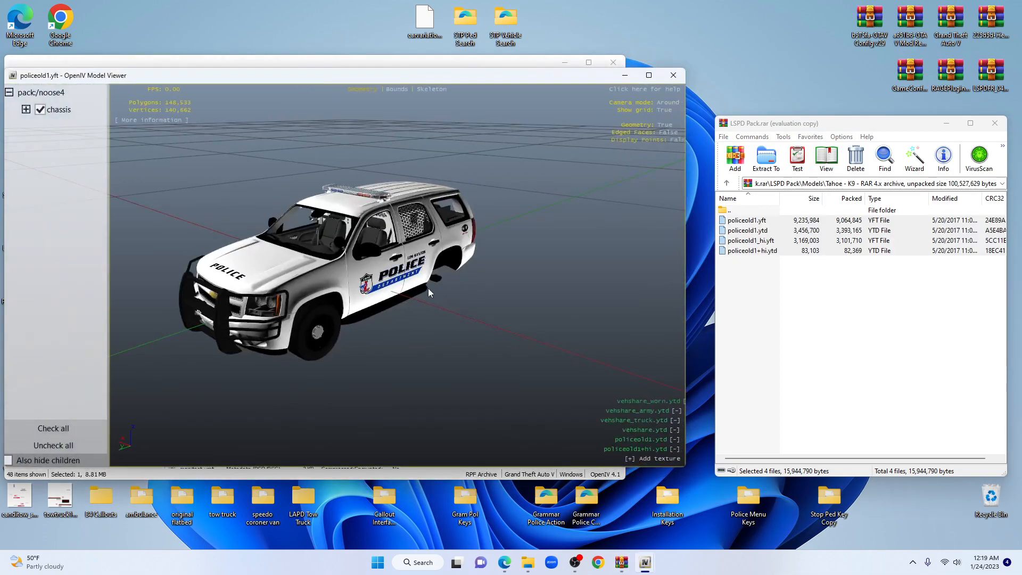
{"action": "left_click_drag", "start_coordinate": [430, 317], "coordinate": [534, 341]}
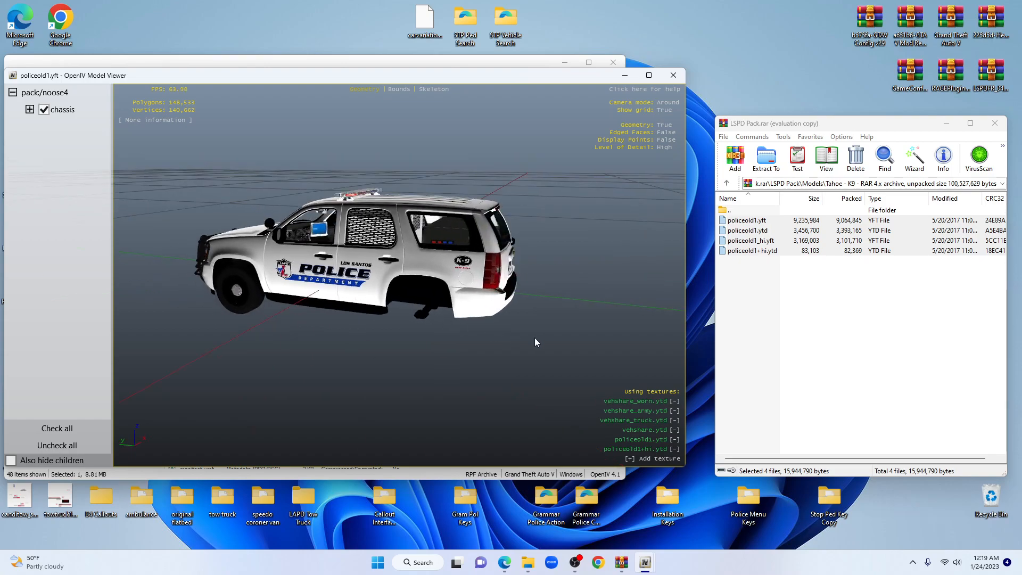
{"action": "mouse_move", "coordinate": [457, 343]}
{"action": "left_mouse_down"}
{"action": "mouse_move", "coordinate": [445, 398]}
{"action": "mouse_move", "coordinate": [449, 307]}
{"action": "mouse_move", "coordinate": [447, 329]}
{"action": "left_mouse_up"}
{"action": "left_click_drag", "start_coordinate": [548, 321], "coordinate": [379, 326]}
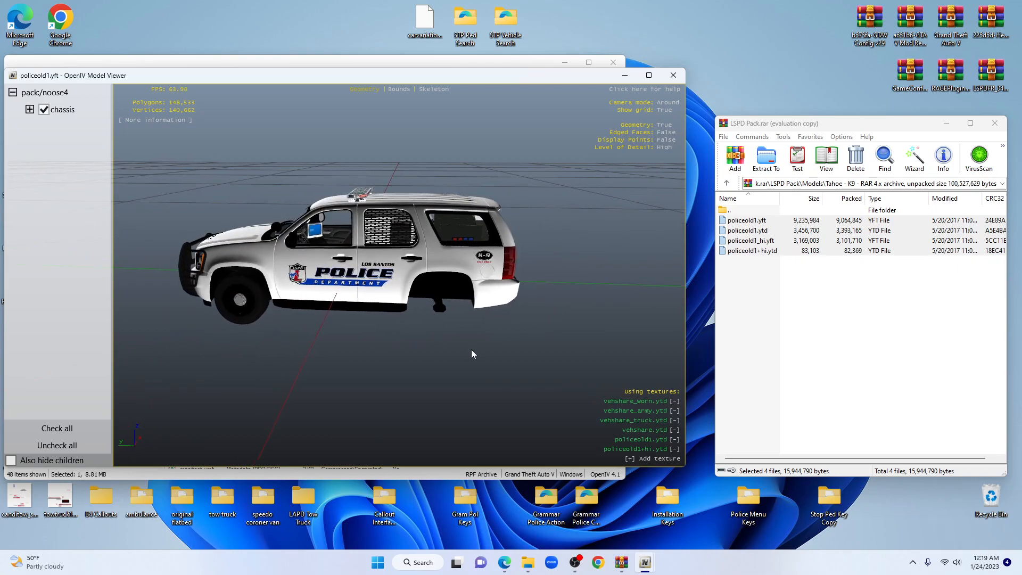
{"action": "left_click_drag", "start_coordinate": [472, 350], "coordinate": [497, 354]}
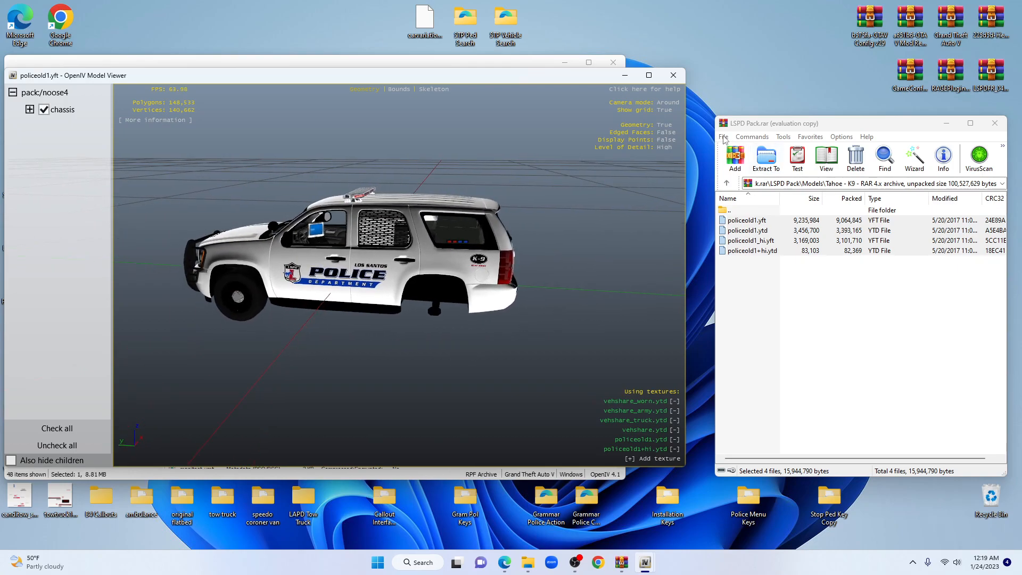
{"action": "left_click", "coordinate": [727, 183]}
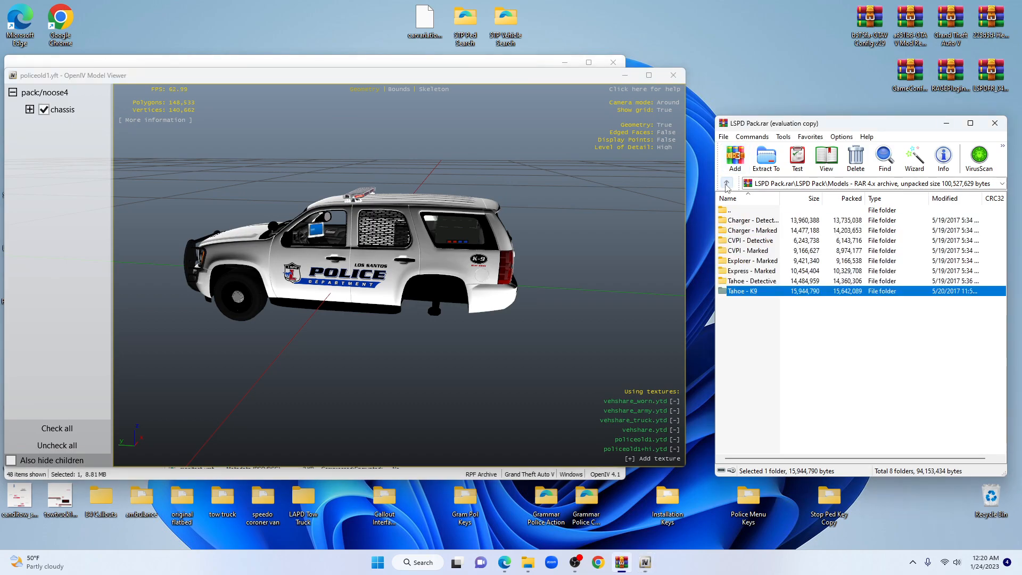
{"action": "left_click", "coordinate": [727, 183]}
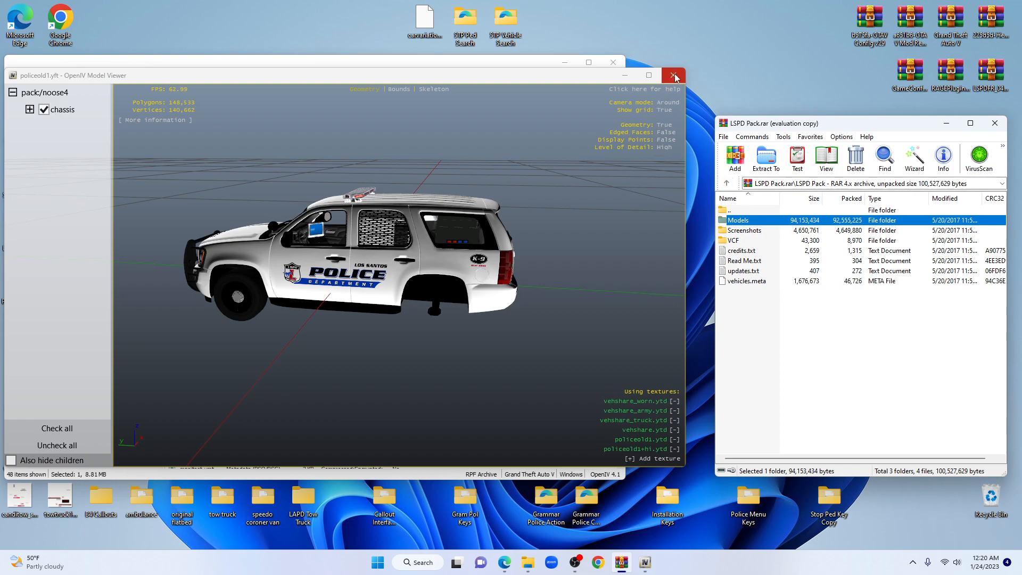
{"action": "left_click", "coordinate": [674, 76]}
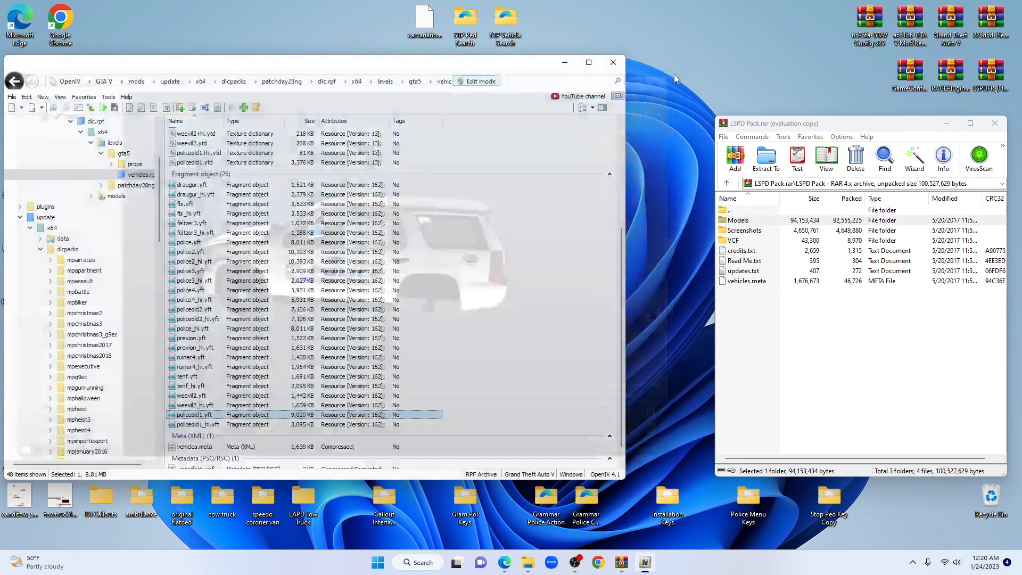
- Bring up the ELS pack_default folder and rename POLICE2.xml in the archive's VCF folder to POLICEOLD1.xml
{"action": "left_click", "coordinate": [529, 563]}
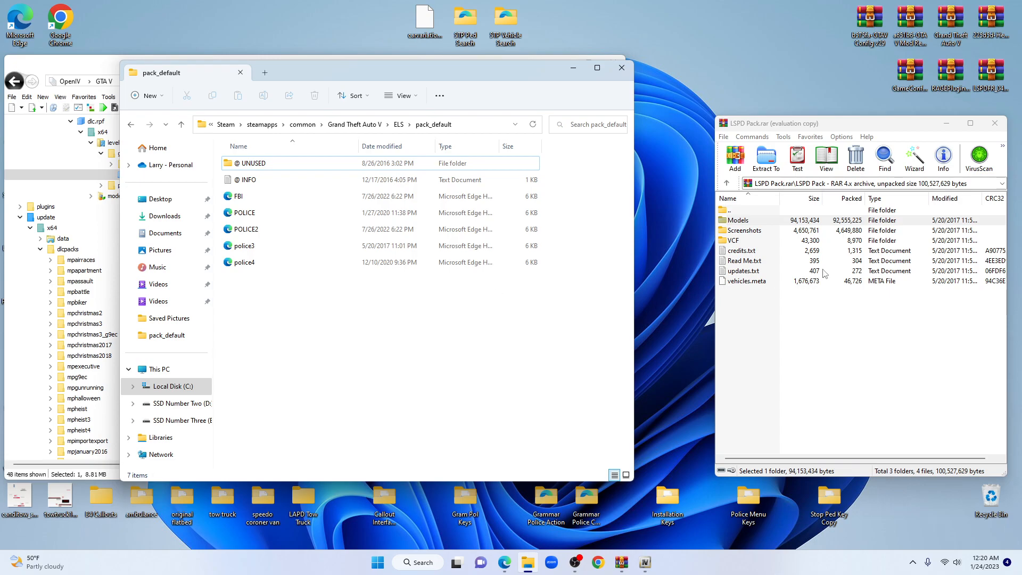
{"action": "double_click", "coordinate": [744, 243]}
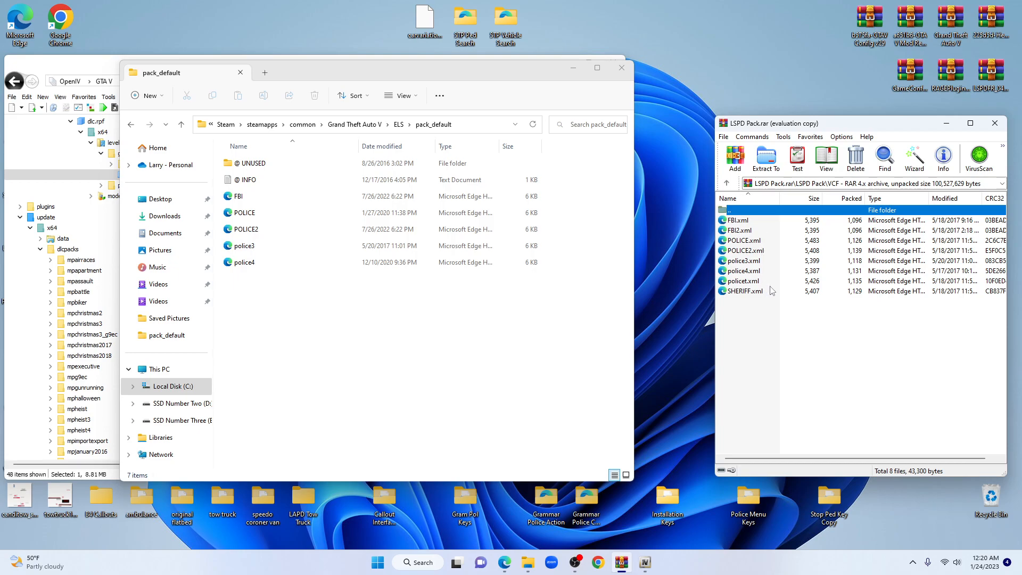
{"action": "left_click", "coordinate": [754, 254]}
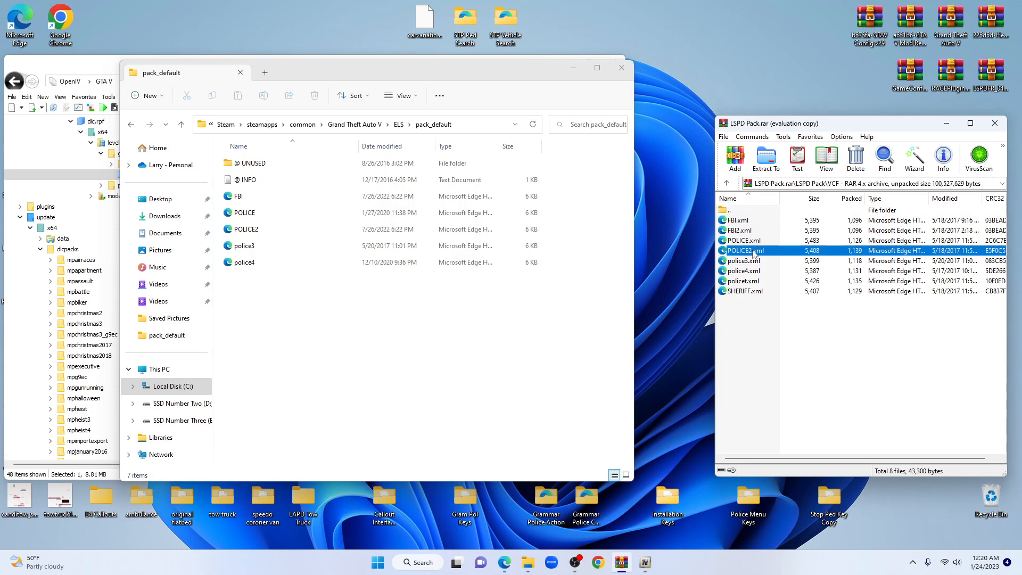
{"action": "right_click", "coordinate": [754, 252]}
{"action": "left_click", "coordinate": [791, 375]}
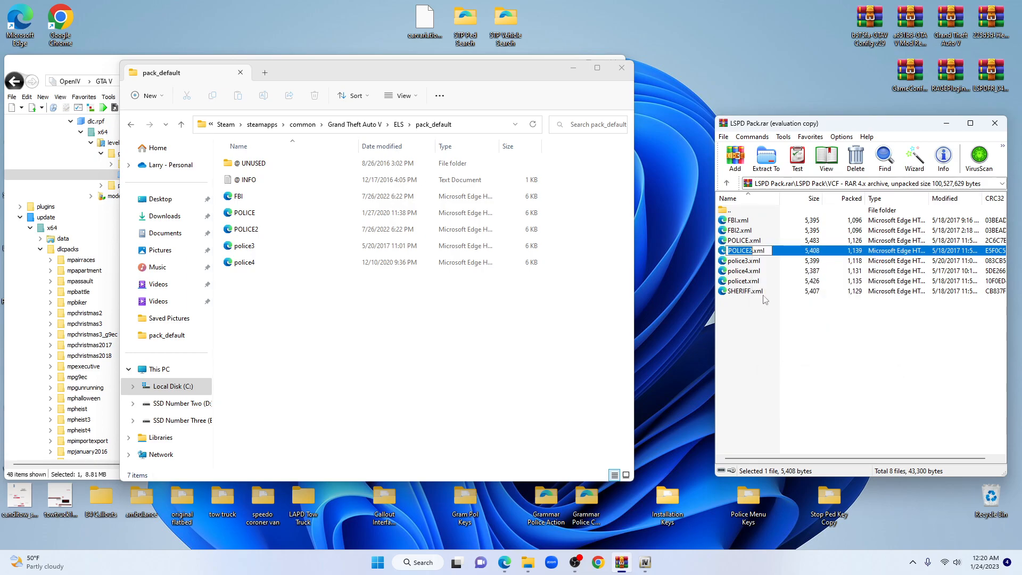
{"action": "left_click", "coordinate": [751, 251]}
{"action": "key", "text": "BackSpace"}
{"action": "type", "text": "OLD1"}
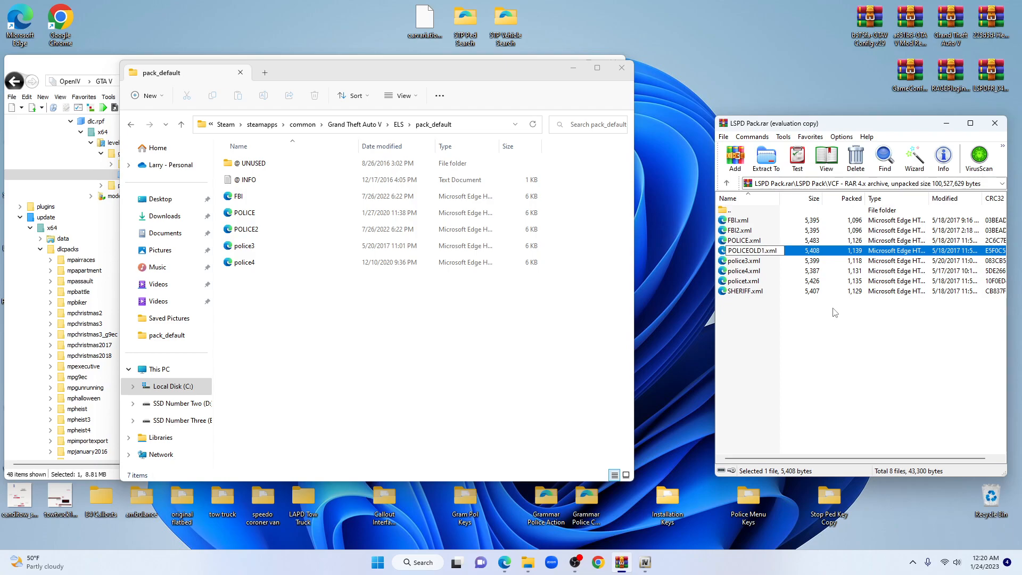
{"action": "key", "text": "Return"}
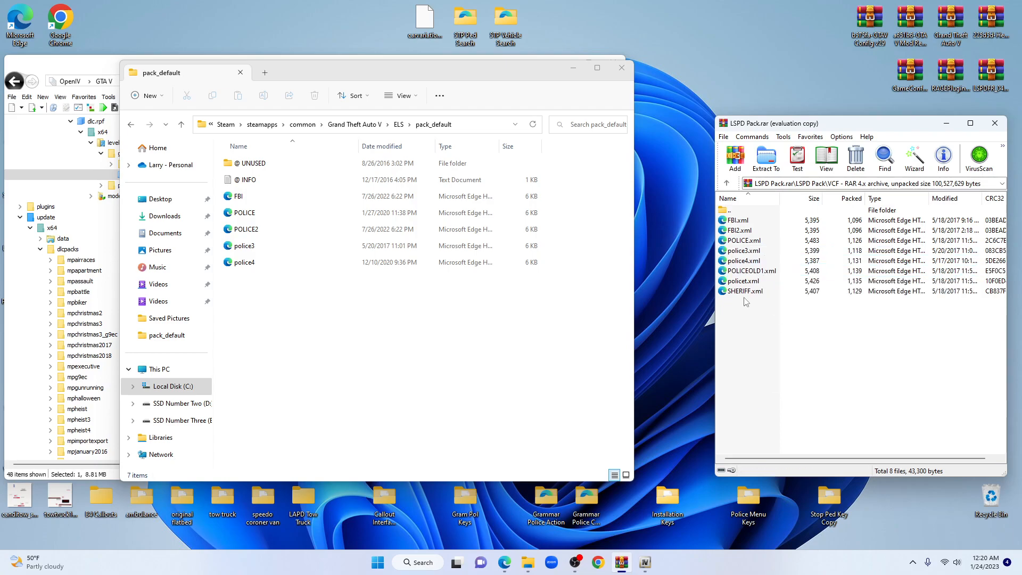
- Copy POLICEOLD1.xml from the archive into the ELS pack_default folder and minimize that folder window
{"action": "left_click_drag", "start_coordinate": [756, 274], "coordinate": [491, 333]}
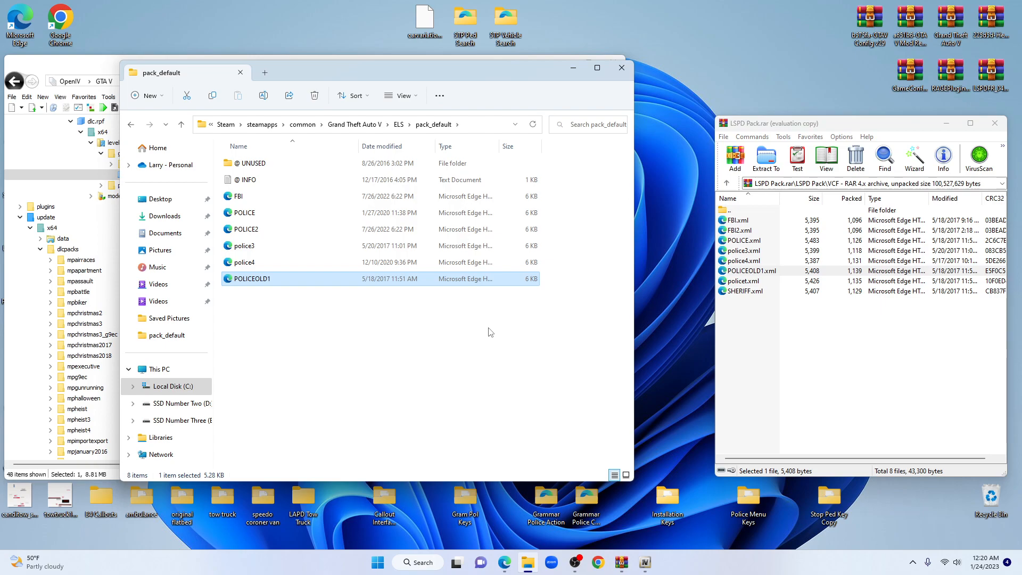
{"action": "left_click", "coordinate": [467, 335]}
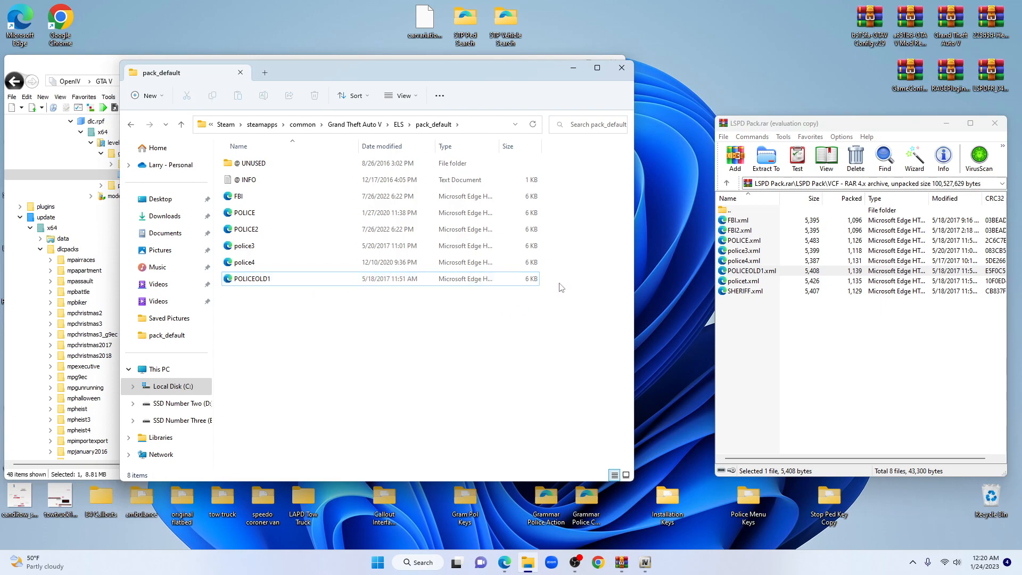
{"action": "left_click", "coordinate": [573, 68]}
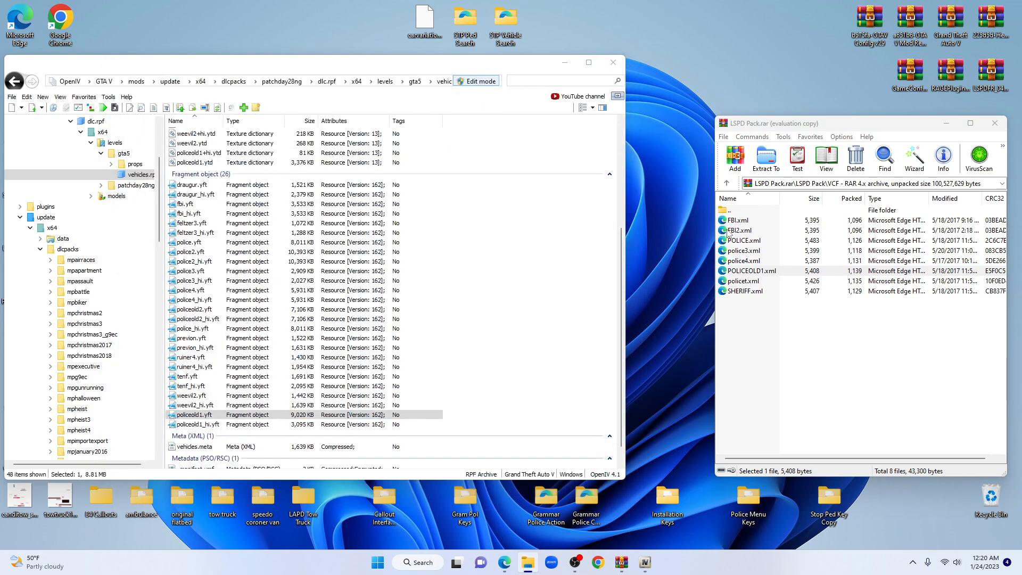
- Return the archive to its LSPD Pack folder and reload the vehicles.rpf file listing in OpenIV
{"action": "left_click", "coordinate": [727, 184]}
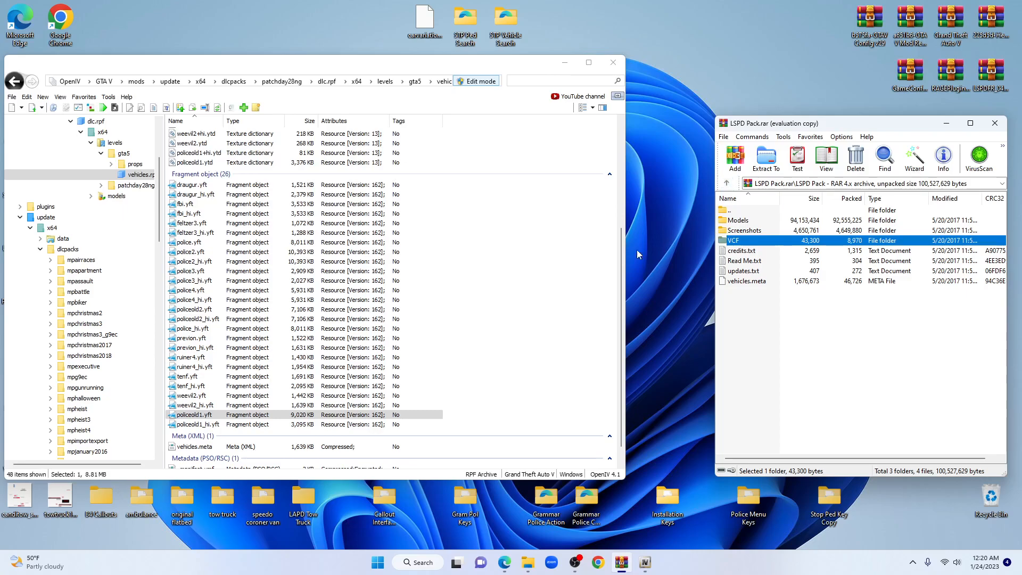
{"action": "left_click_drag", "start_coordinate": [622, 264], "coordinate": [622, 281]}
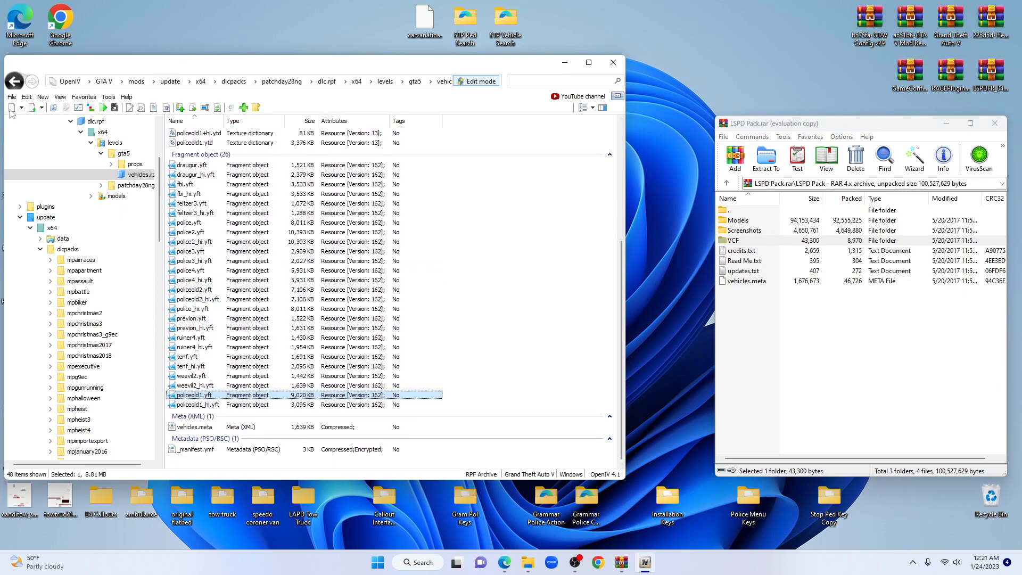
{"action": "left_click", "coordinate": [14, 81]}
{"action": "left_click", "coordinate": [31, 81]}
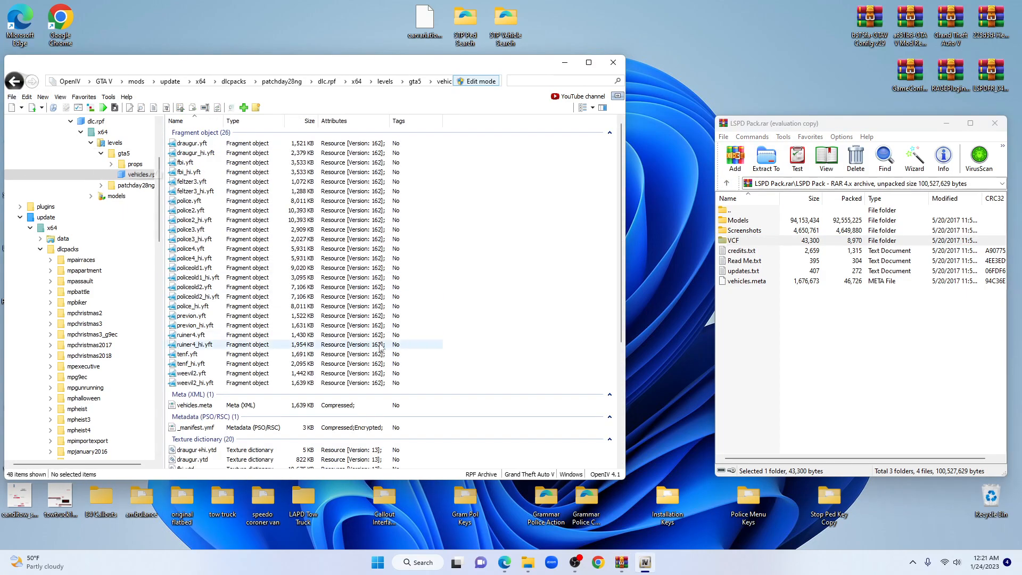
- Copy vehicles.meta from the LSPD Pack archive into vehicles.rpf, replacing the existing file
{"action": "left_click", "coordinate": [761, 285]}
{"action": "left_click_drag", "start_coordinate": [622, 317], "coordinate": [625, 349]}
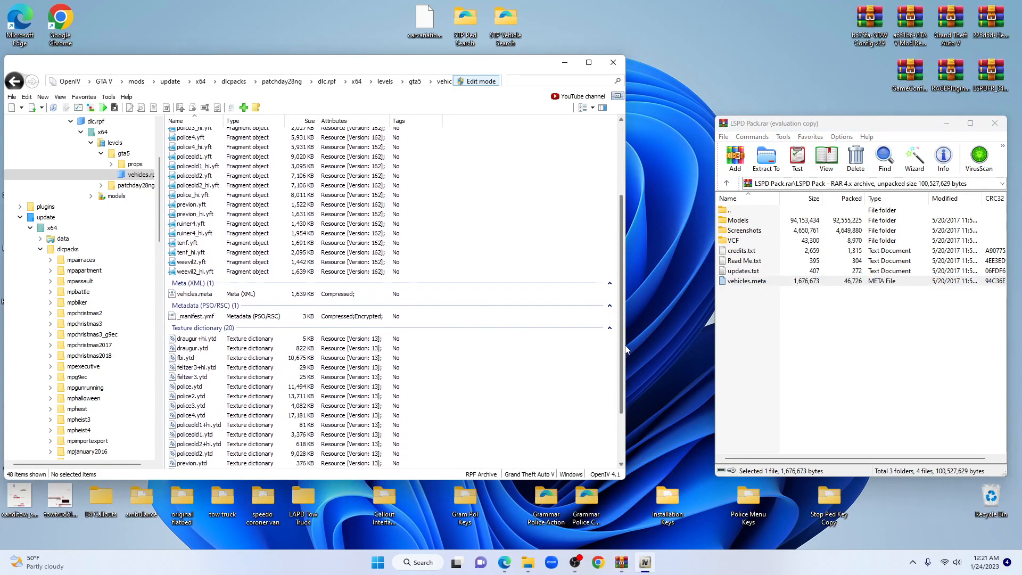
{"action": "left_click", "coordinate": [820, 344]}
{"action": "left_click_drag", "start_coordinate": [759, 288], "coordinate": [525, 362]}
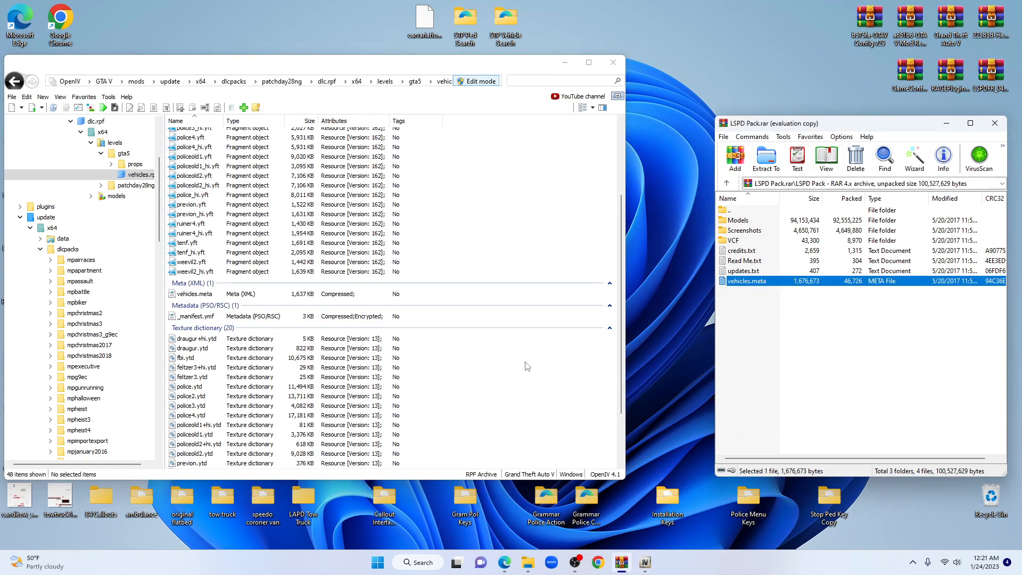
- Leave the LSPD Pack archive, find FINAL_NON_ELS.rar in the Downloads folder and open its TAHOE folder
{"action": "left_click", "coordinate": [727, 183]}
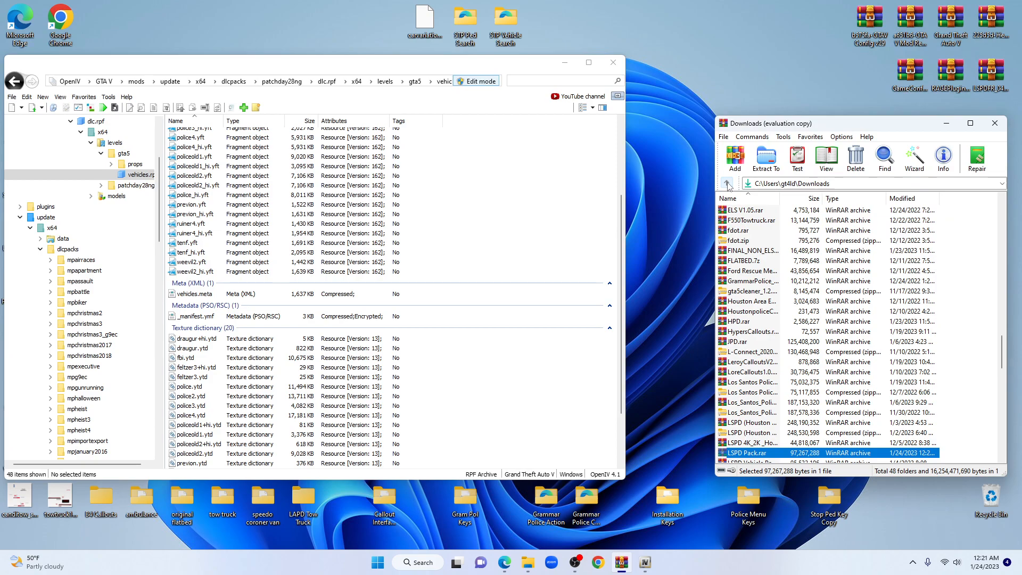
{"action": "left_click", "coordinate": [727, 183]}
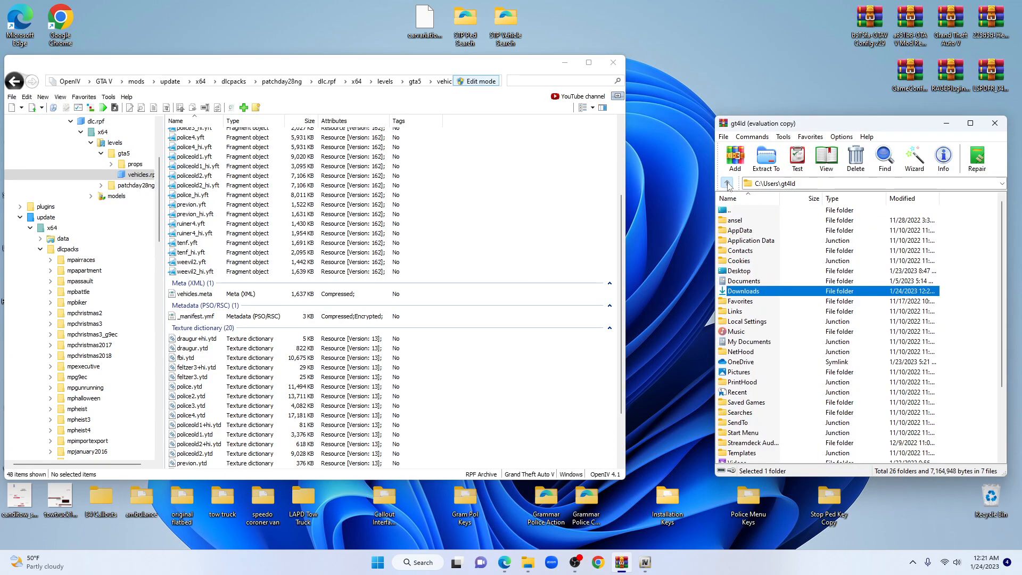
{"action": "double_click", "coordinate": [744, 294]}
{"action": "scroll", "coordinate": [744, 295], "scroll_direction": "down", "scroll_amount": 7}
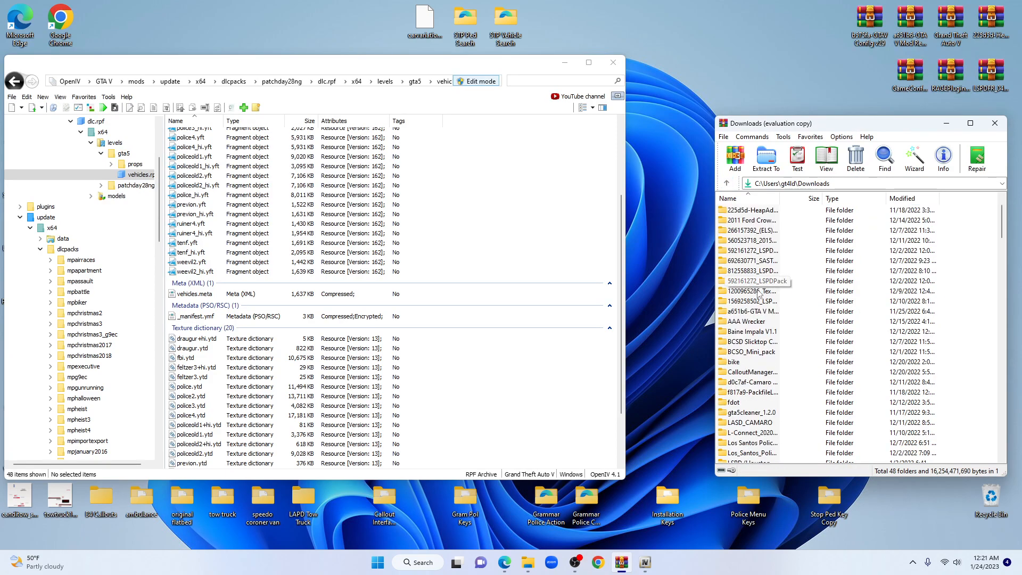
{"action": "scroll", "coordinate": [801, 336], "scroll_direction": "down", "scroll_amount": 5}
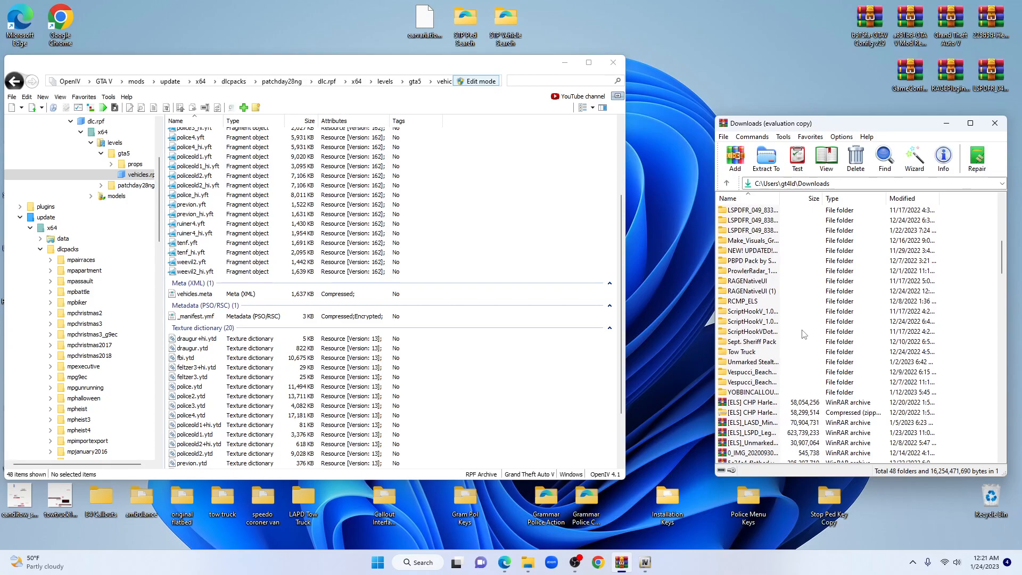
{"action": "scroll", "coordinate": [803, 334], "scroll_direction": "down", "scroll_amount": 4}
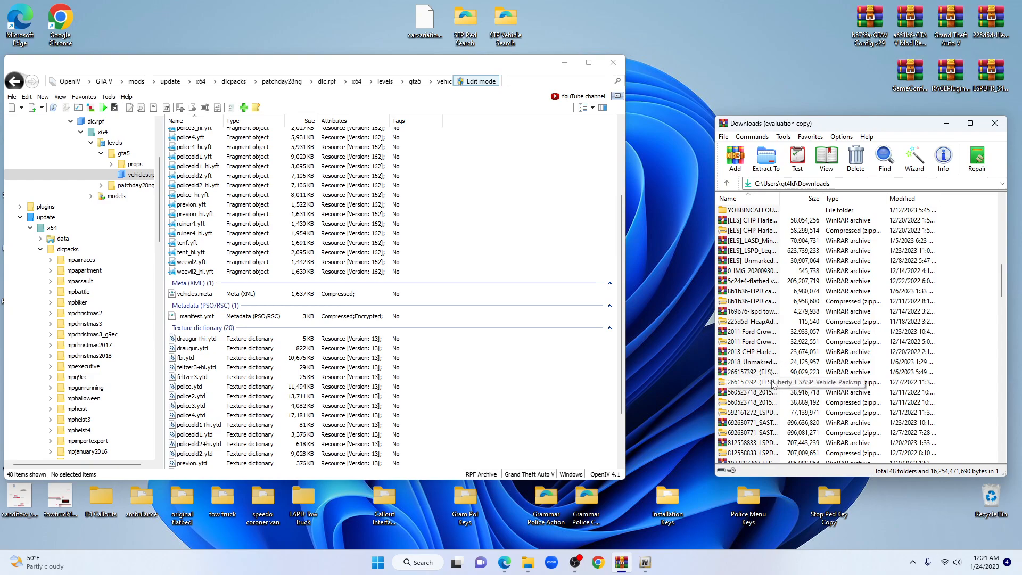
{"action": "scroll", "coordinate": [773, 383], "scroll_direction": "up", "scroll_amount": 1}
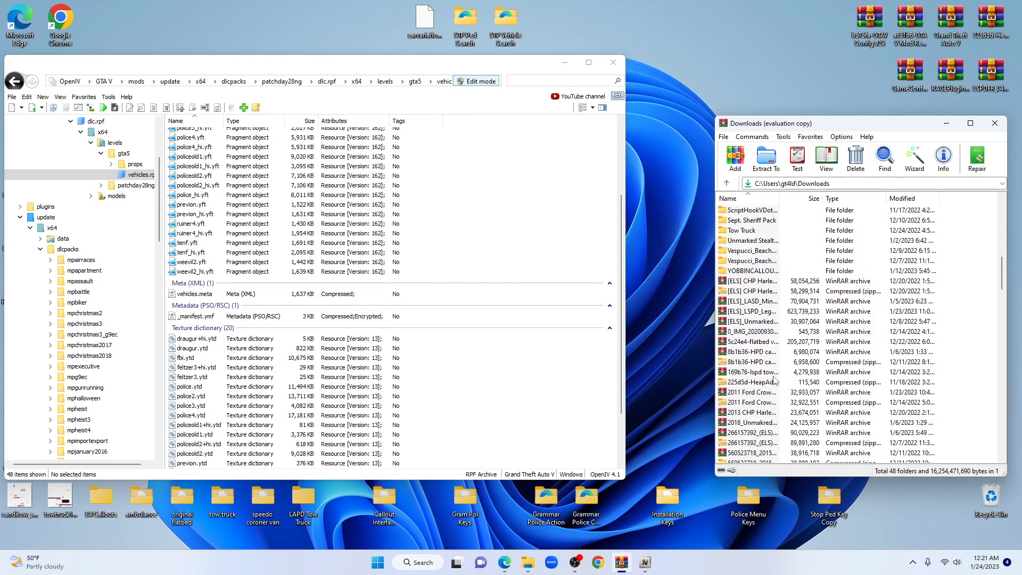
{"action": "scroll", "coordinate": [777, 377], "scroll_direction": "down", "scroll_amount": 8}
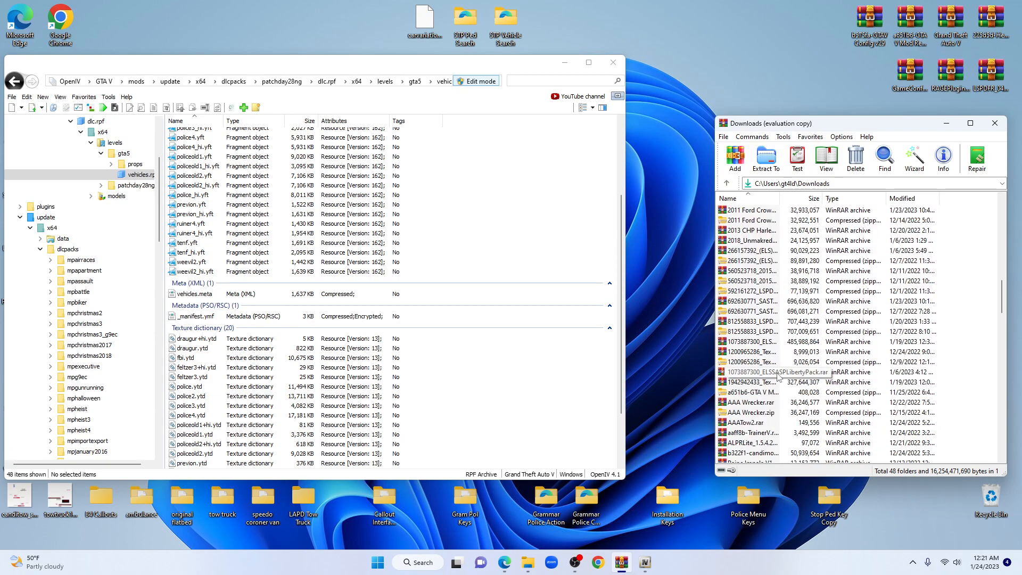
{"action": "scroll", "coordinate": [778, 377], "scroll_direction": "down", "scroll_amount": 2}
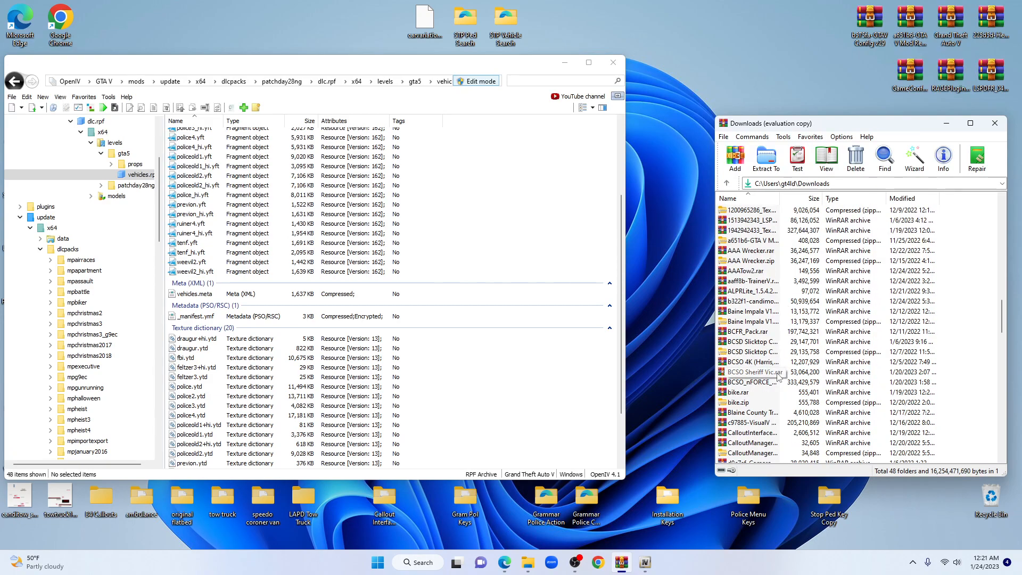
{"action": "scroll", "coordinate": [777, 377], "scroll_direction": "down", "scroll_amount": 4}
{"action": "left_click", "coordinate": [764, 403]}
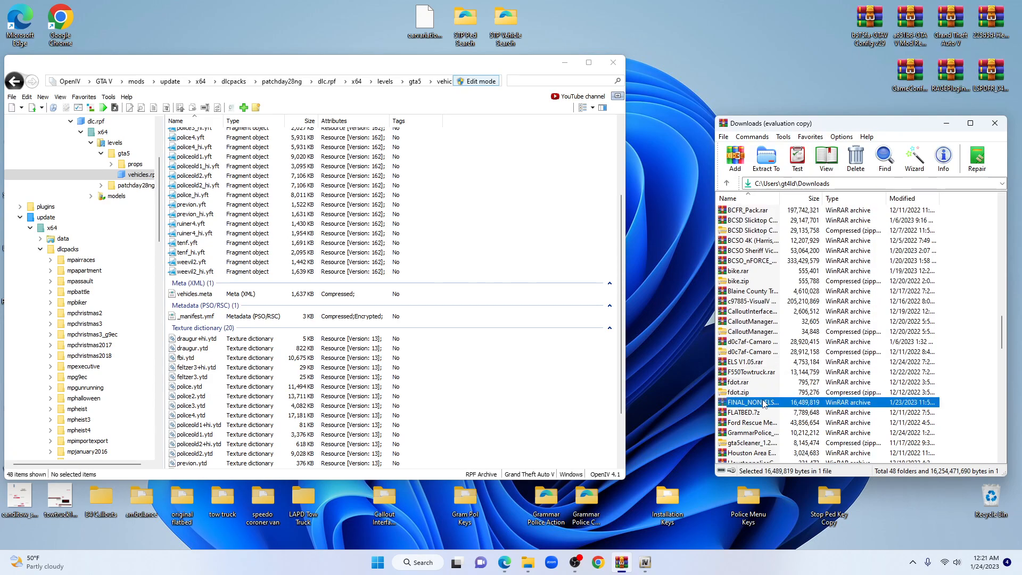
{"action": "double_click", "coordinate": [764, 403]}
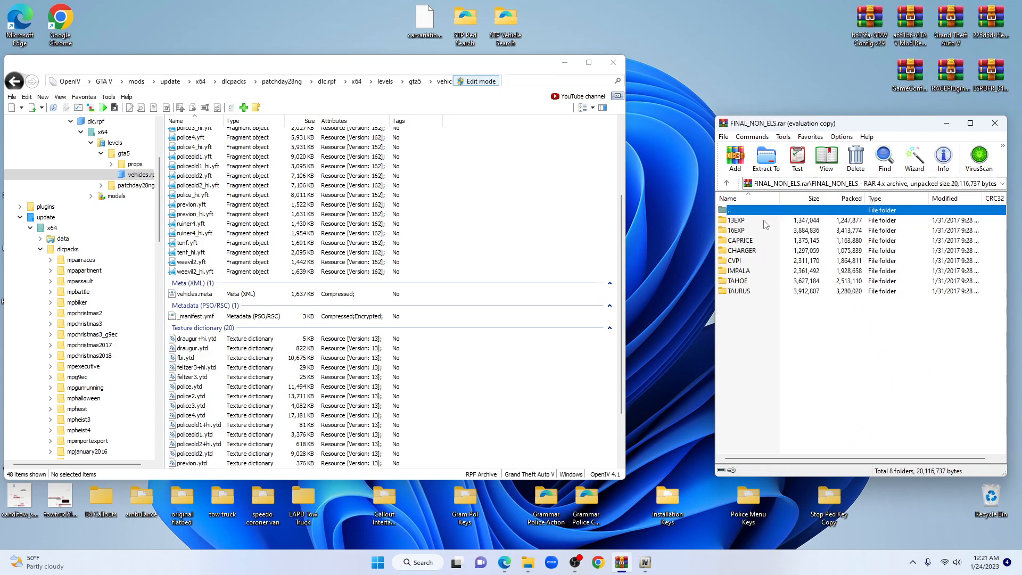
{"action": "double_click", "coordinate": [750, 281]}
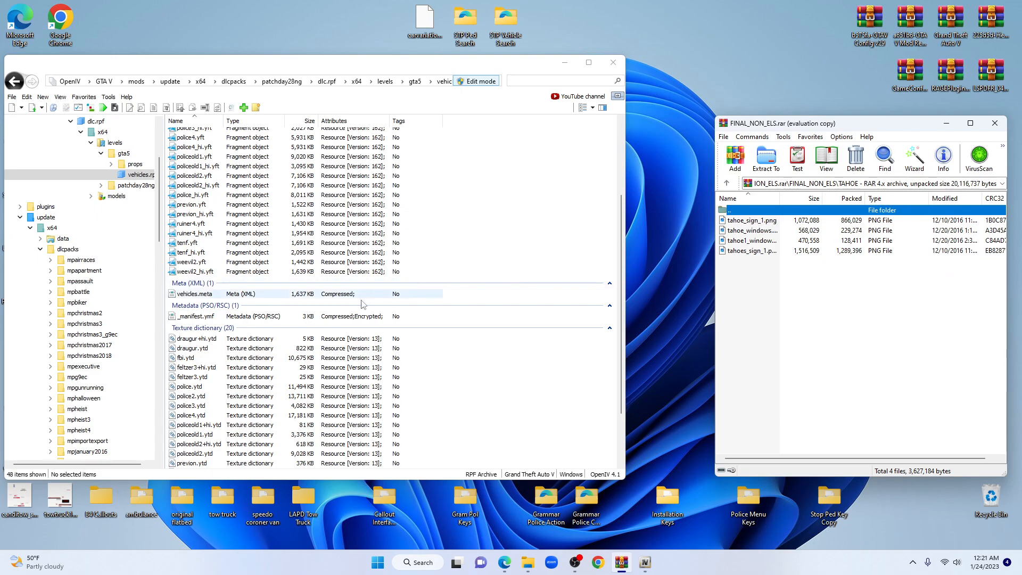
- Open policeold1.ytd from vehicles.rpf in the texture editor and filter its textures by SIGN
{"action": "scroll", "coordinate": [289, 378], "scroll_direction": "down", "scroll_amount": 2}
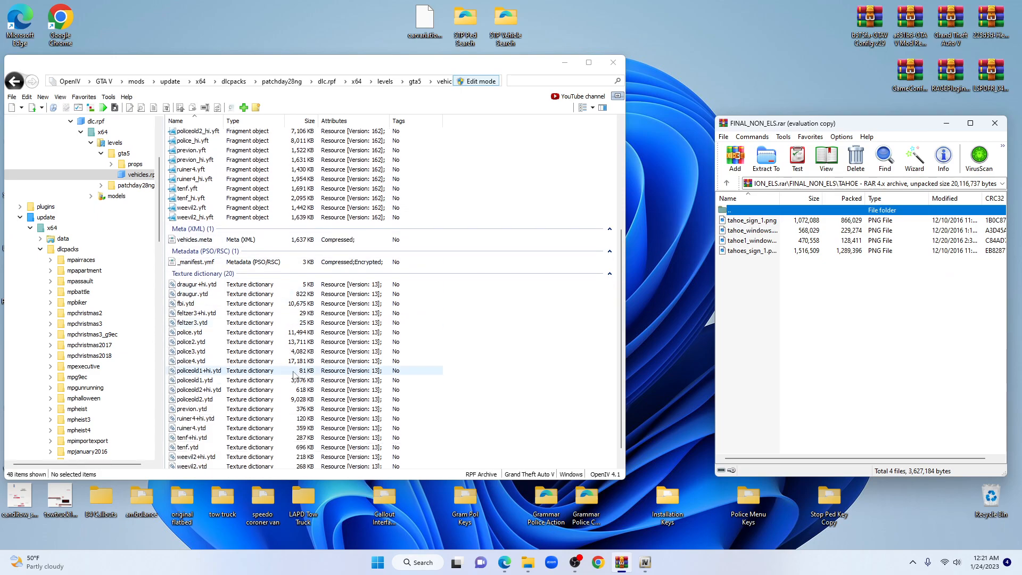
{"action": "double_click", "coordinate": [225, 381]}
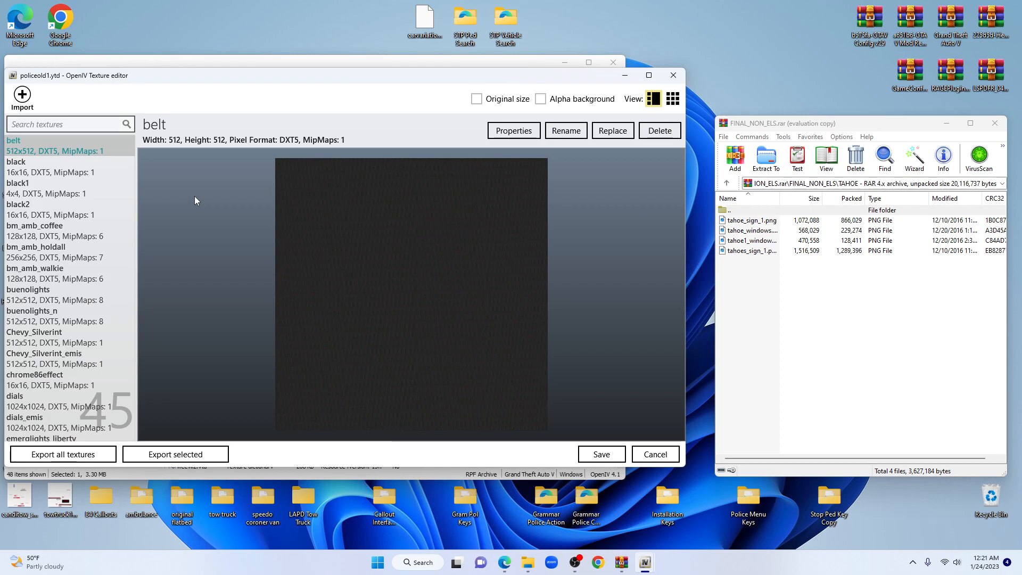
{"action": "type", "text": "S"}
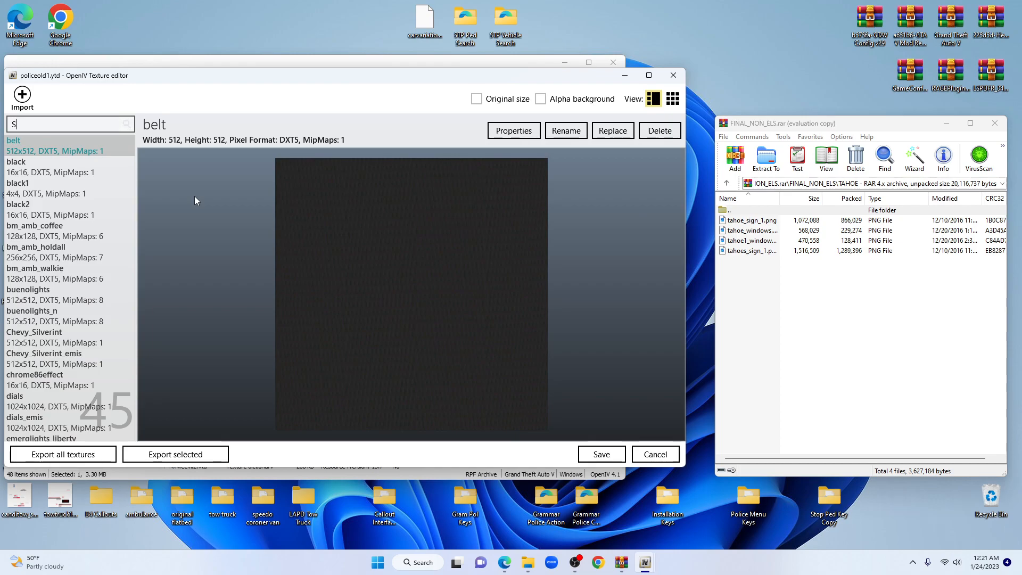
{"action": "type", "text": "IGN"}
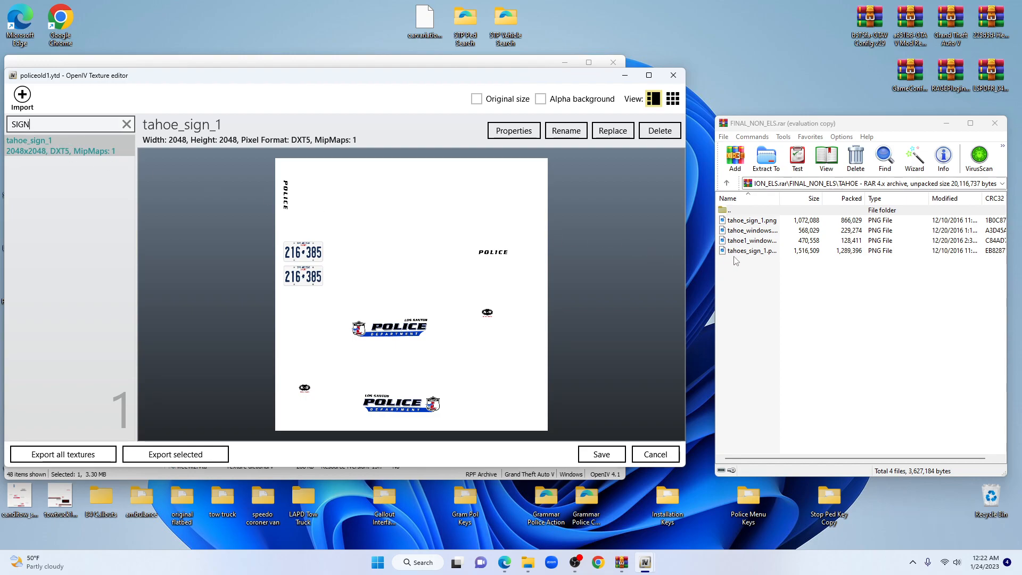
- Preview the liveries tahoes_sign_1.png and tahoe_sign_1.png from the TAHOE folder, closing each image after viewing
{"action": "double_click", "coordinate": [752, 252]}
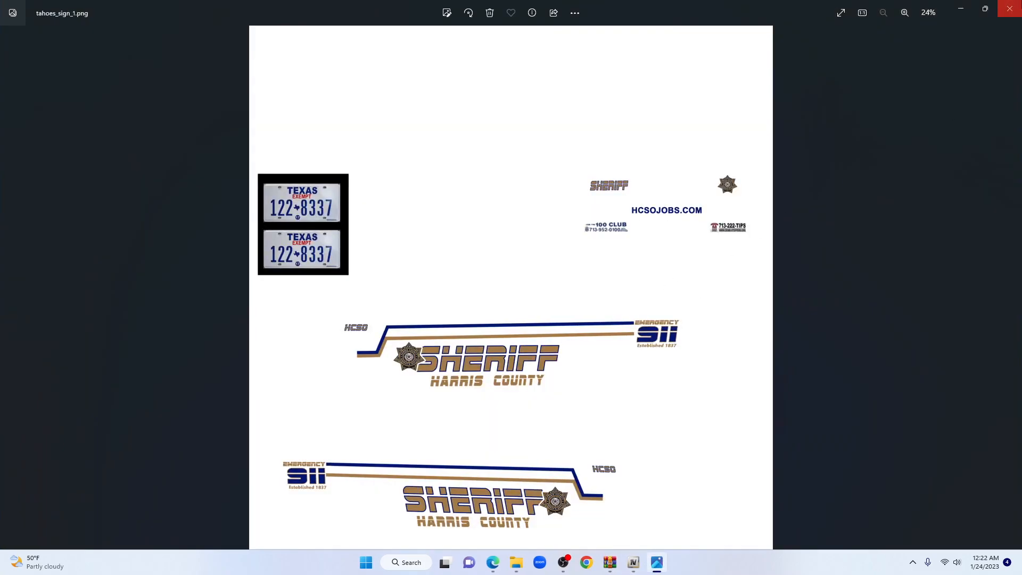
{"action": "left_click", "coordinate": [1010, 9]}
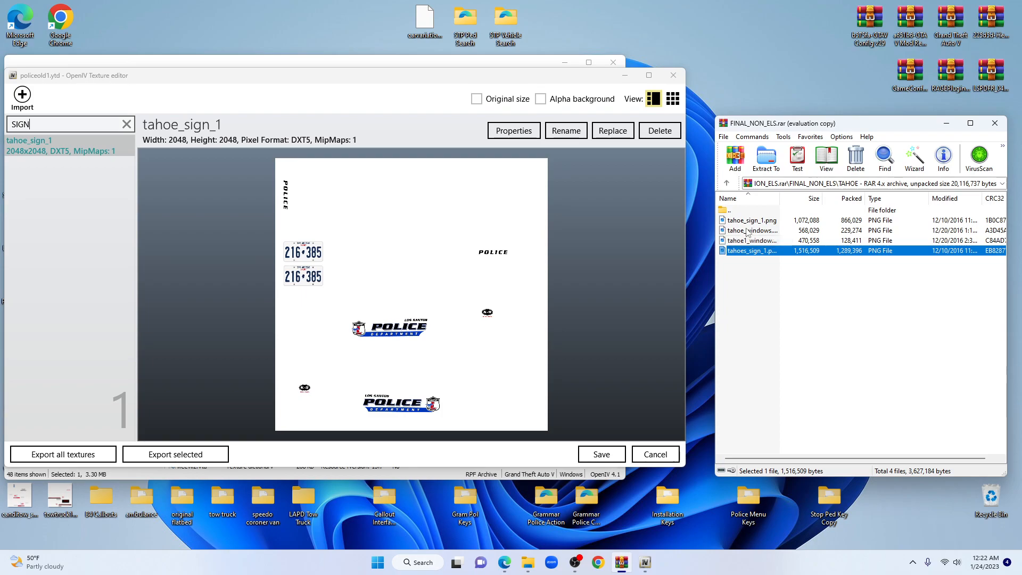
{"action": "double_click", "coordinate": [753, 221]}
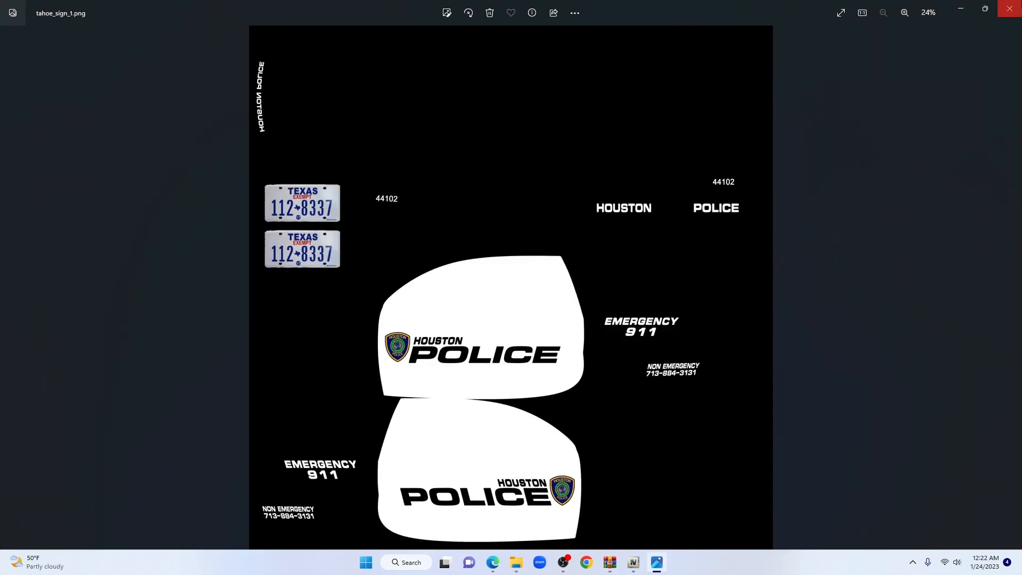
{"action": "left_click", "coordinate": [1010, 8]}
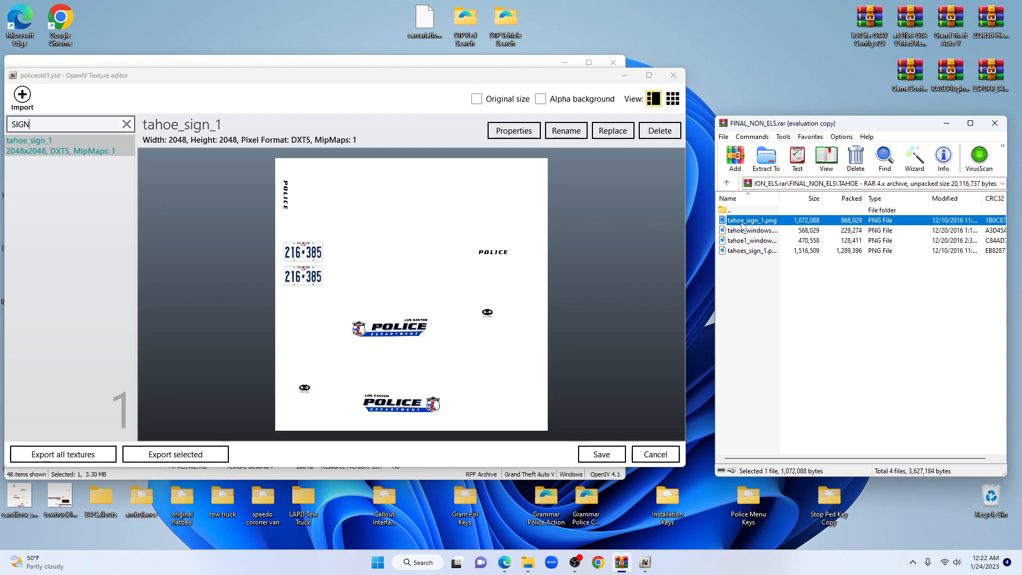
- Import tahoe_sign_1.png over the tahoe_sign_1 texture with automatic compression and mipmap generation, and save policeold1.ytd
{"action": "left_click_drag", "start_coordinate": [753, 222], "coordinate": [56, 149]}
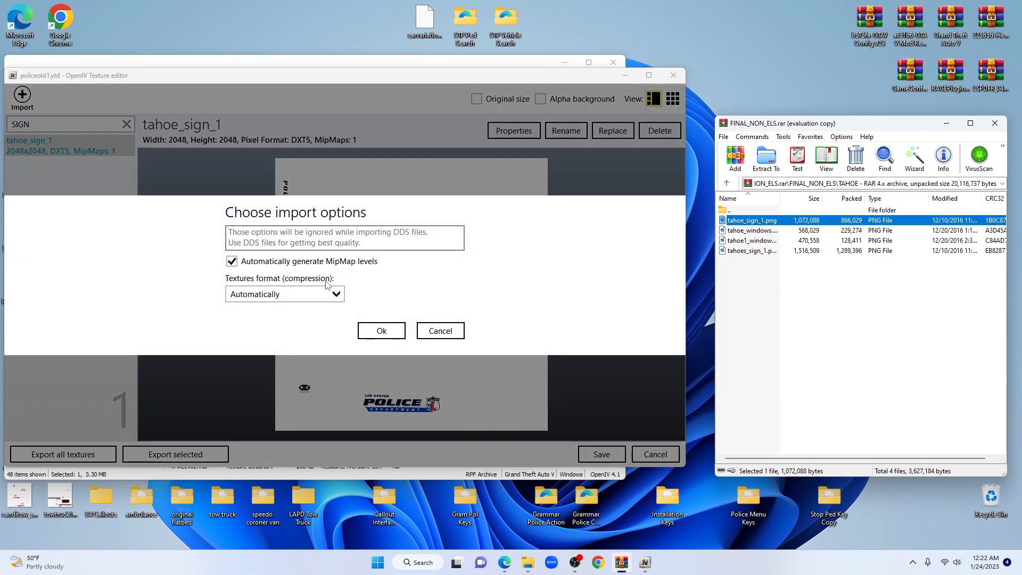
{"action": "left_click", "coordinate": [367, 334]}
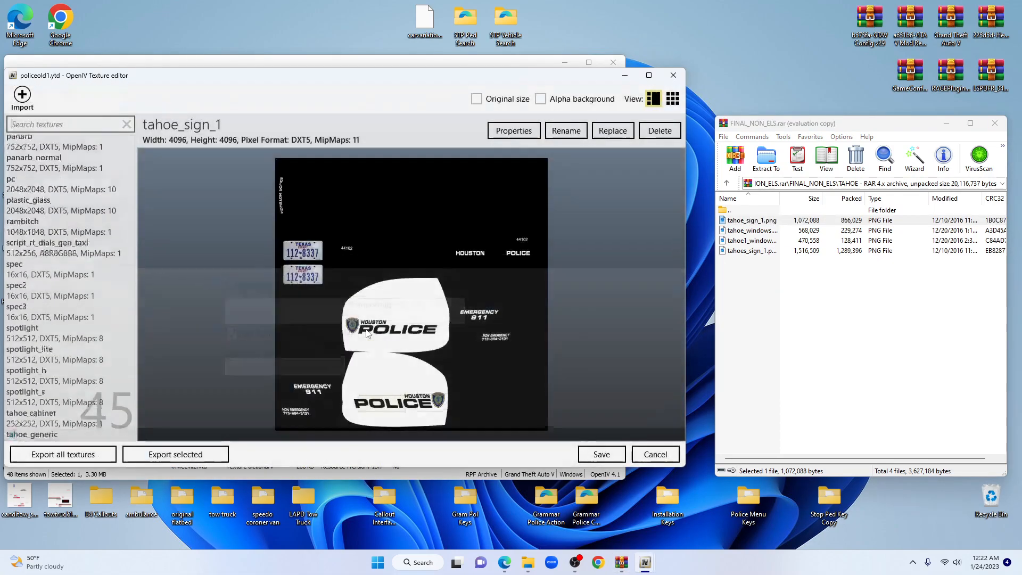
{"action": "left_click", "coordinate": [589, 457]}
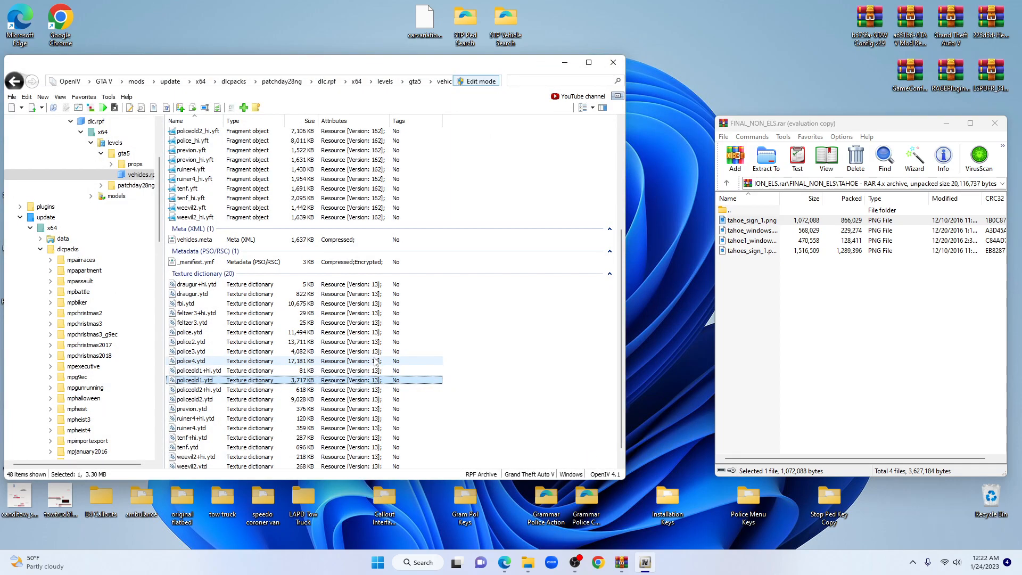
- Open policeold1+hi.ytd, search its textures for SIGN, clear the search and close the editor without saving
{"action": "double_click", "coordinate": [207, 371]}
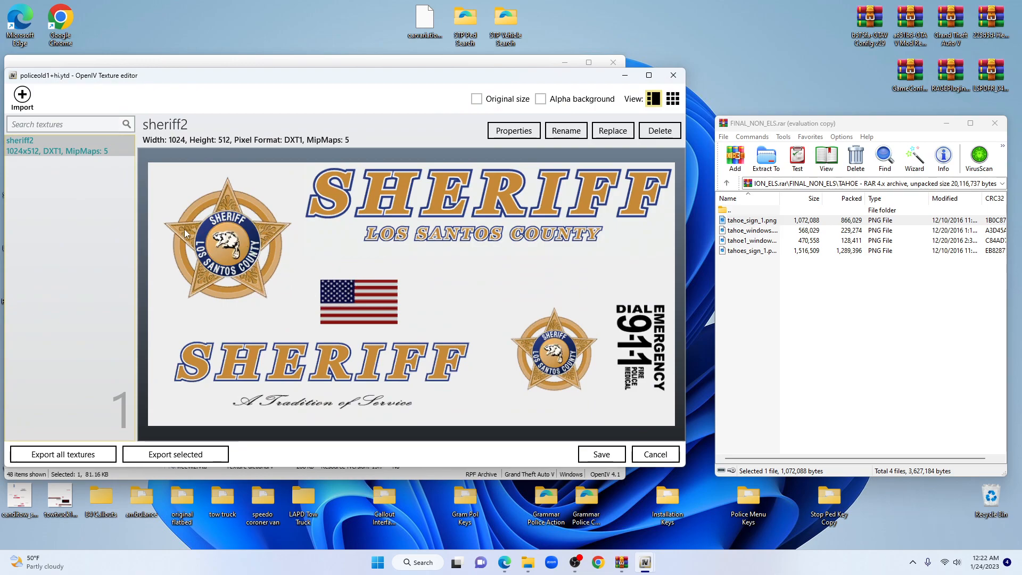
{"action": "left_click", "coordinate": [53, 127]}
{"action": "type", "text": "SIGN"}
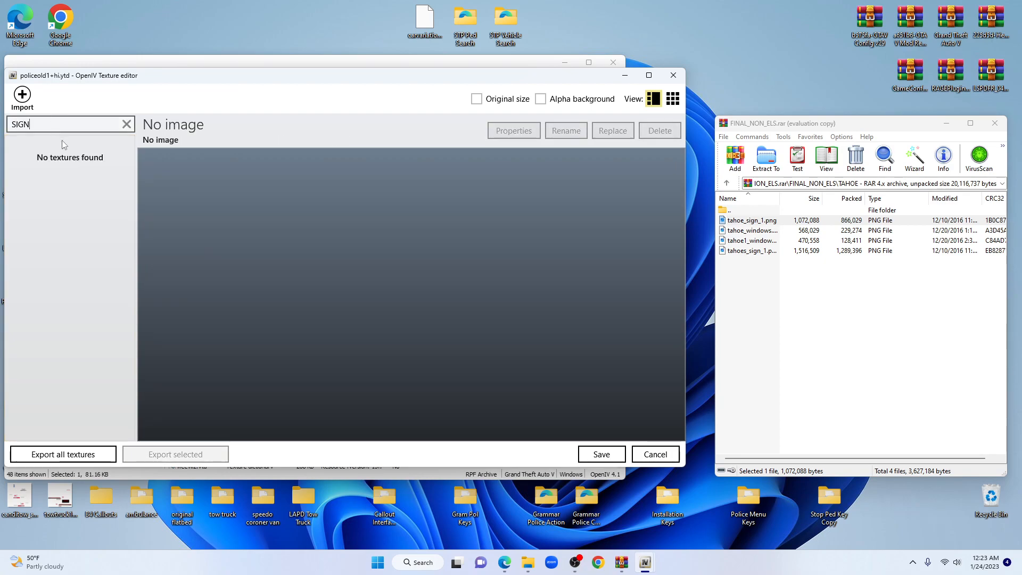
{"action": "key", "text": "BackSpace"}
{"action": "key", "text": "BackSpace"}
{"action": "key", "text": "BackSpace"}
{"action": "key", "text": "BackSpace"}
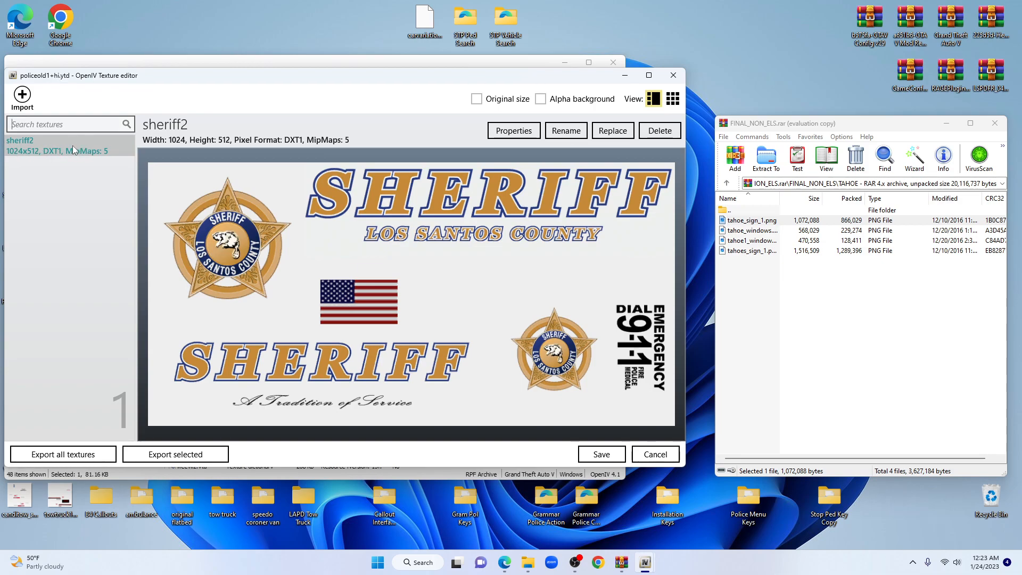
{"action": "left_click", "coordinate": [674, 78]}
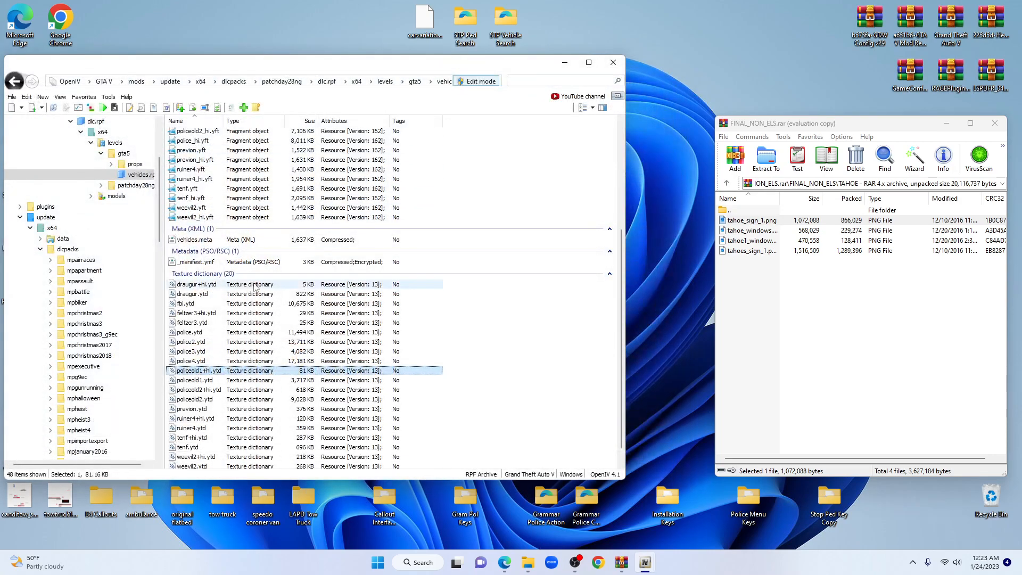
- Permanently delete policeold1+hi.ytd from vehicles.rpf
{"action": "right_click", "coordinate": [211, 373]}
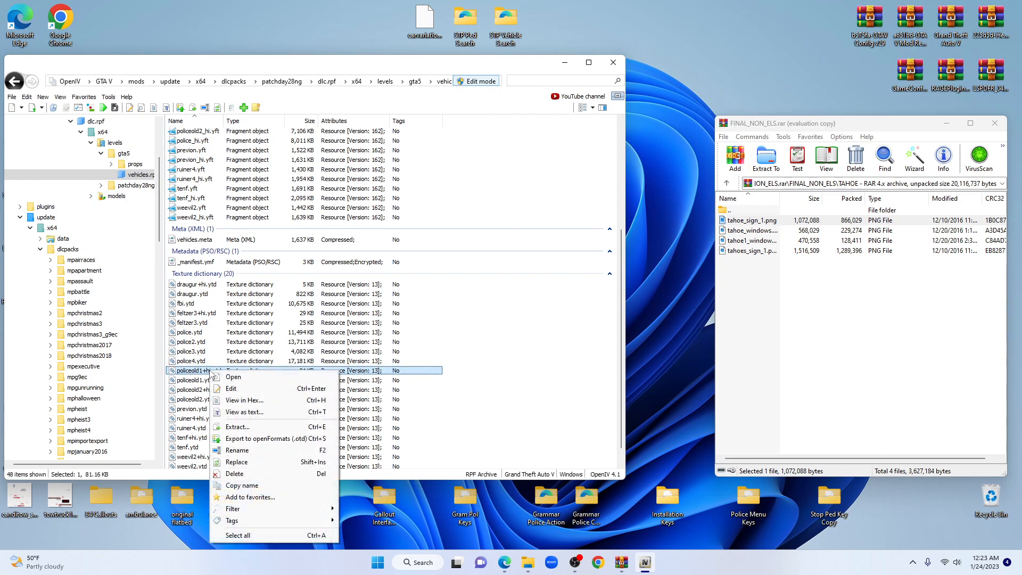
{"action": "left_click", "coordinate": [235, 474]}
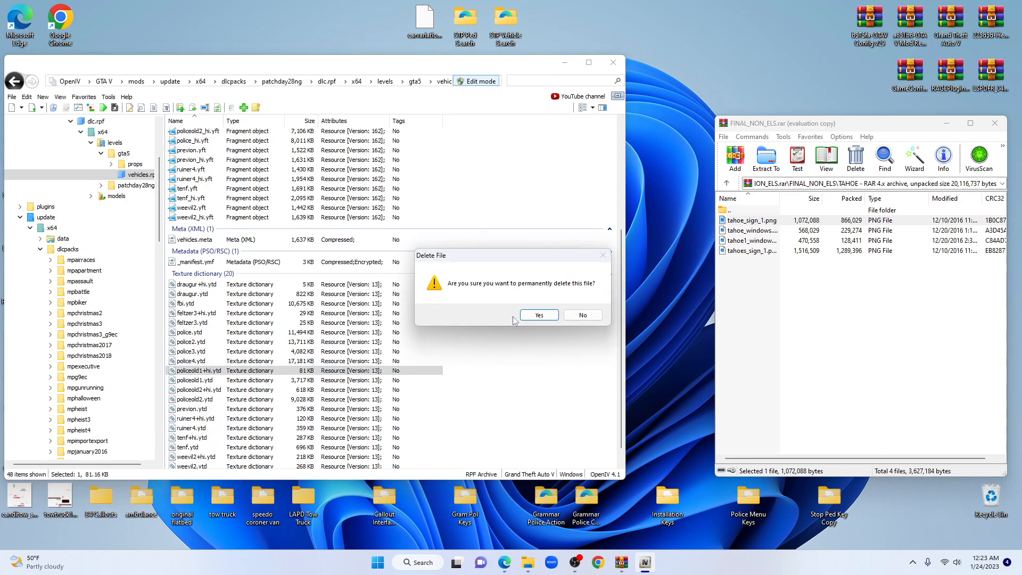
{"action": "left_click", "coordinate": [538, 315]}
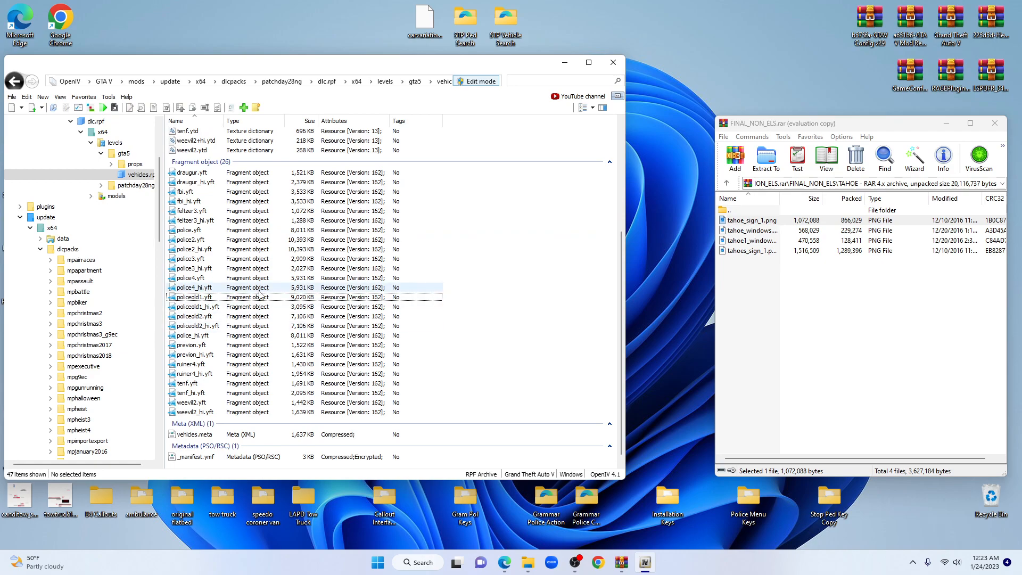
- Open the policeold1.yft model and rotate it to inspect the Houston Police livery on the sides and front
{"action": "scroll", "coordinate": [260, 294], "scroll_direction": "up", "scroll_amount": 3}
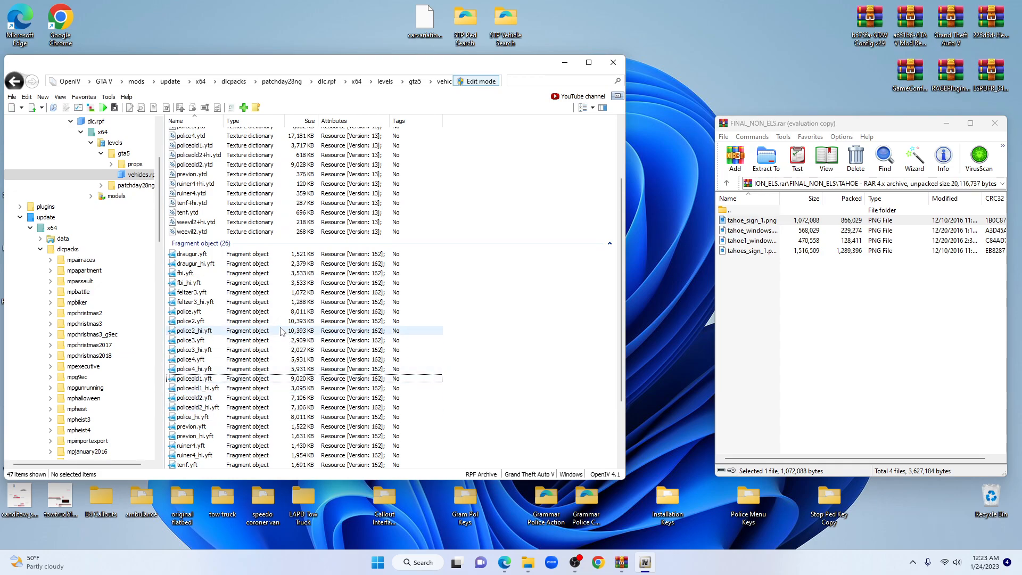
{"action": "scroll", "coordinate": [287, 341], "scroll_direction": "up", "scroll_amount": 1}
{"action": "scroll", "coordinate": [240, 389], "scroll_direction": "down", "scroll_amount": 2}
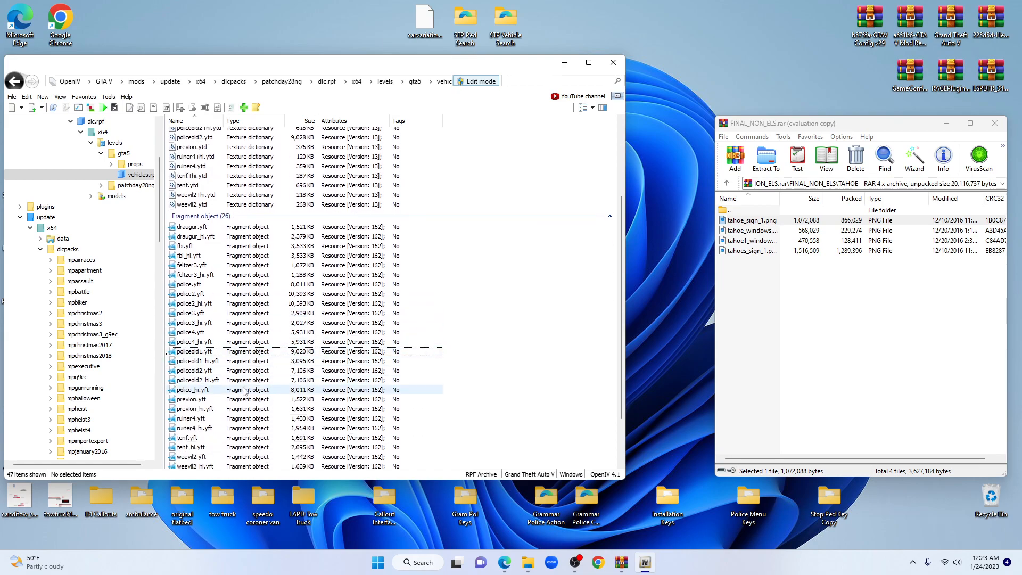
{"action": "double_click", "coordinate": [219, 352]}
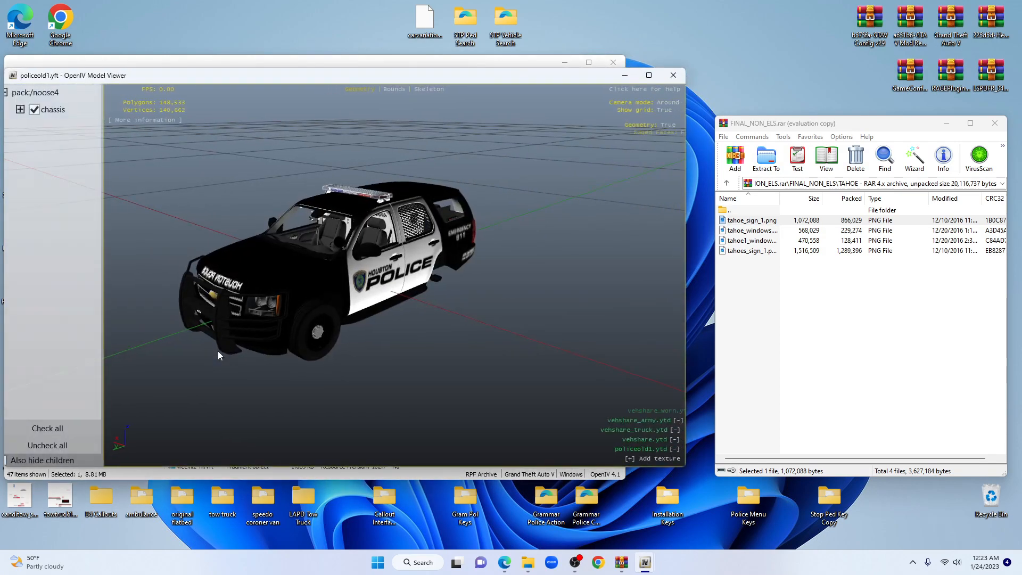
{"action": "left_click_drag", "start_coordinate": [426, 329], "coordinate": [394, 324]}
{"action": "left_click_drag", "start_coordinate": [521, 321], "coordinate": [373, 332]}
{"action": "left_click_drag", "start_coordinate": [496, 338], "coordinate": [348, 315]}
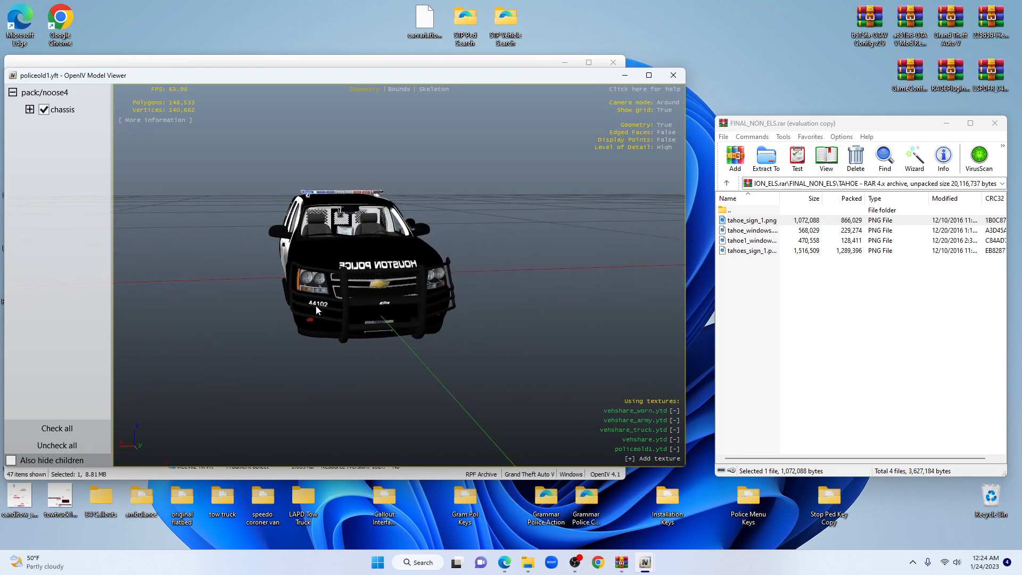
- Close the policeold1.yft preview, open policeold1.ytd for editing and select its tahoe_windows texture
{"action": "left_click_drag", "start_coordinate": [480, 329], "coordinate": [421, 328]}
{"action": "left_click", "coordinate": [673, 75]}
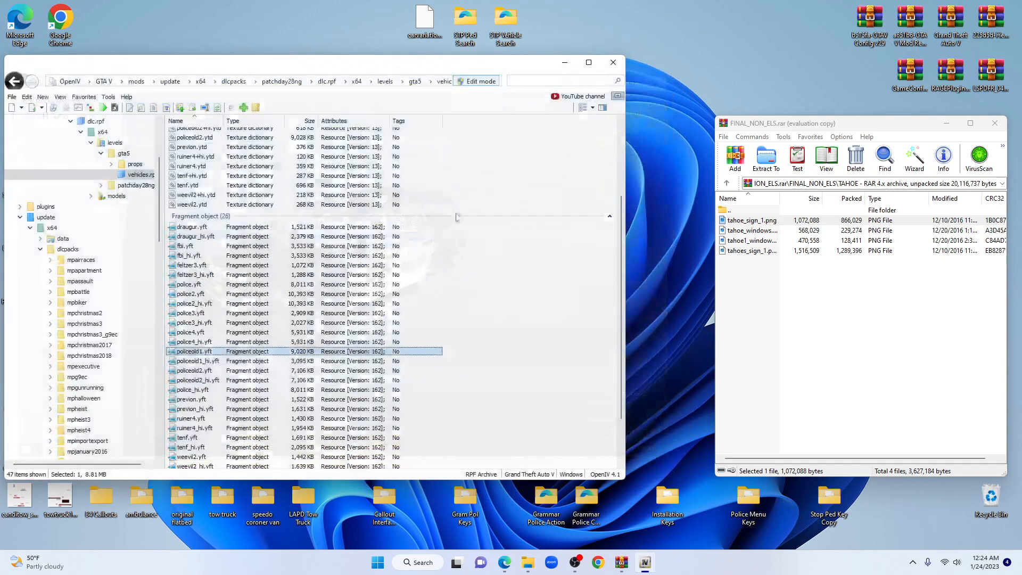
{"action": "scroll", "coordinate": [239, 362], "scroll_direction": "up", "scroll_amount": 4}
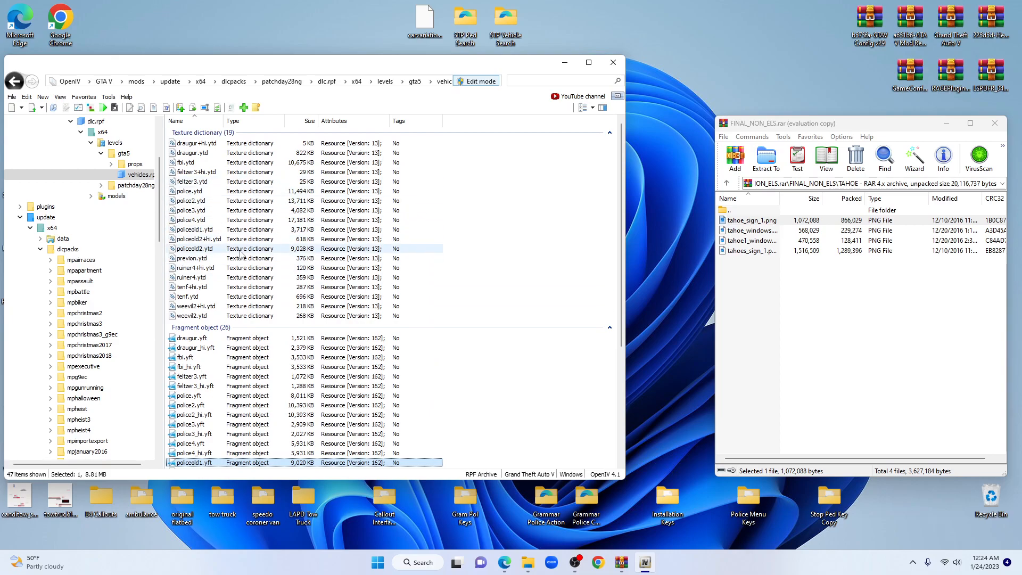
{"action": "double_click", "coordinate": [215, 230]}
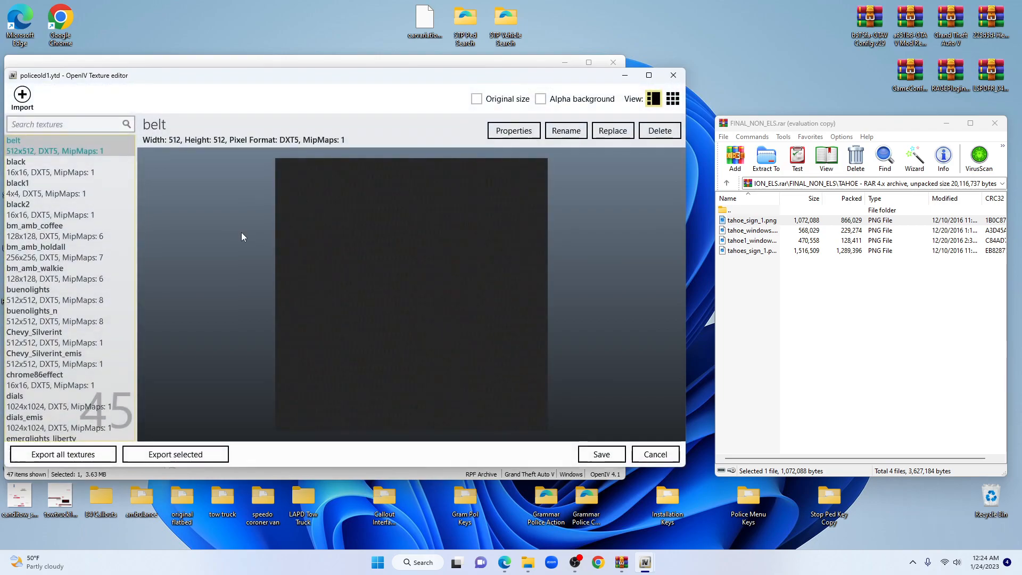
{"action": "scroll", "coordinate": [130, 179], "scroll_direction": "down", "scroll_amount": 2}
{"action": "left_click_drag", "start_coordinate": [130, 179], "coordinate": [150, 342]}
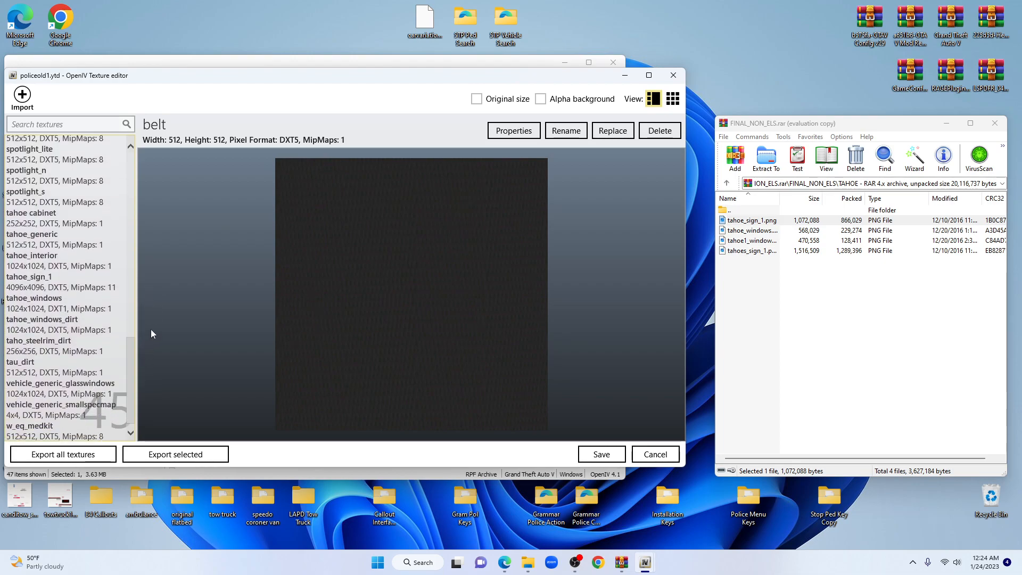
{"action": "left_click", "coordinate": [48, 307]}
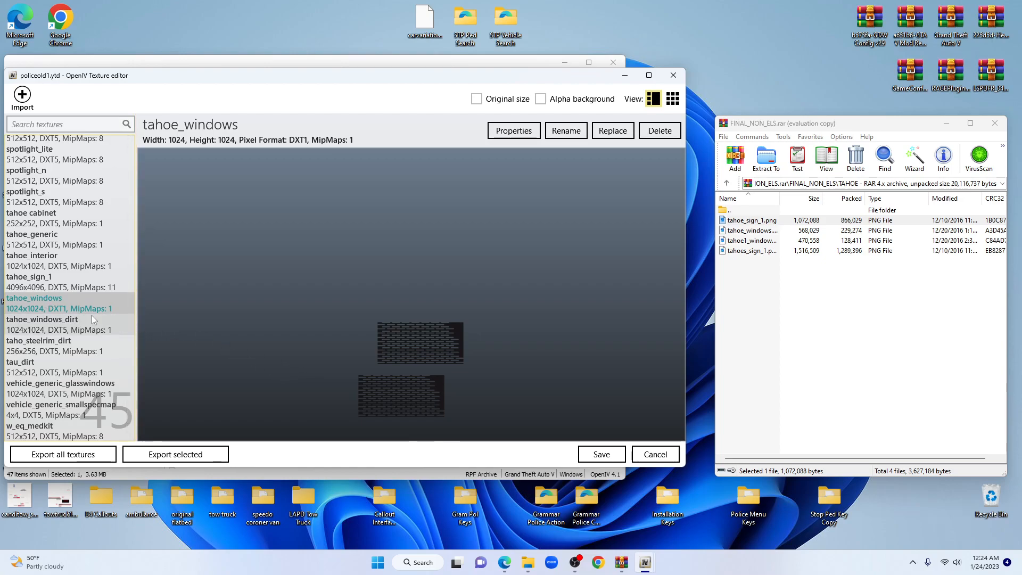
- Preview tahoe_windows.png, import it over the tahoe_windows texture with automatic compression and mipmap generation, and save policeold1.ytd
{"action": "double_click", "coordinate": [745, 233]}
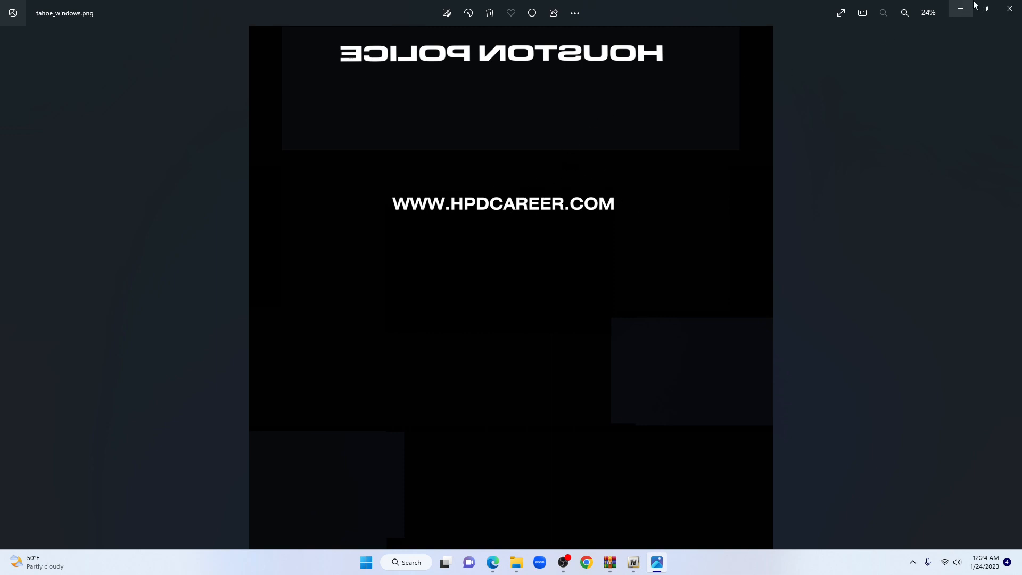
{"action": "left_click", "coordinate": [1010, 8]}
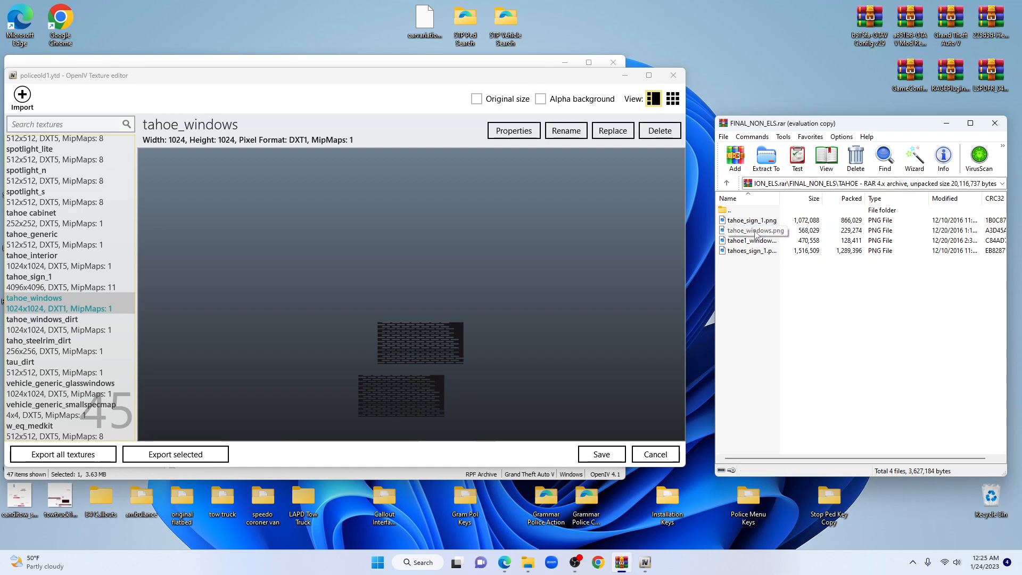
{"action": "left_click_drag", "start_coordinate": [874, 285], "coordinate": [503, 338]}
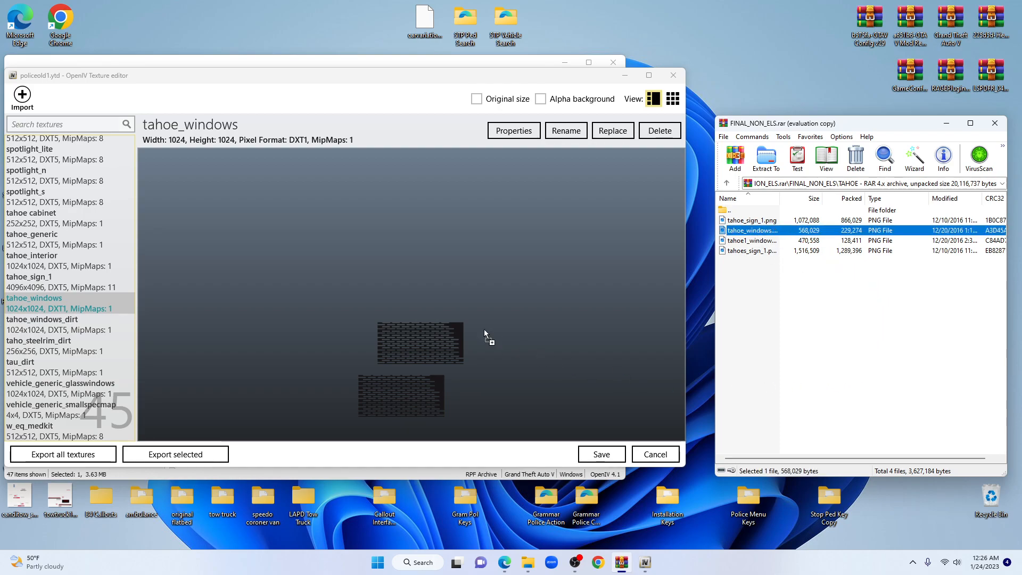
{"action": "left_click_drag", "start_coordinate": [115, 270], "coordinate": [50, 307]}
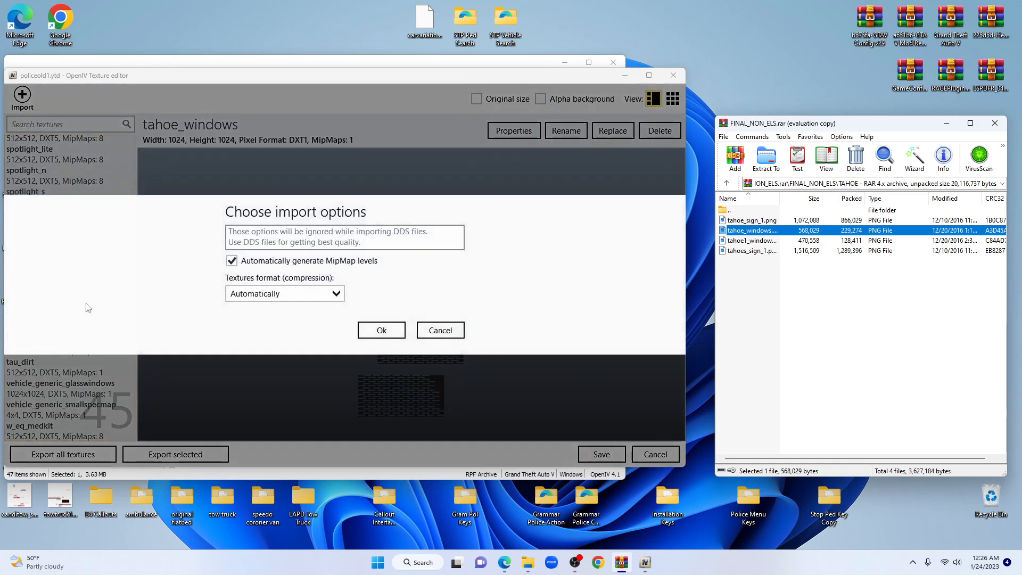
{"action": "left_click", "coordinate": [383, 332]}
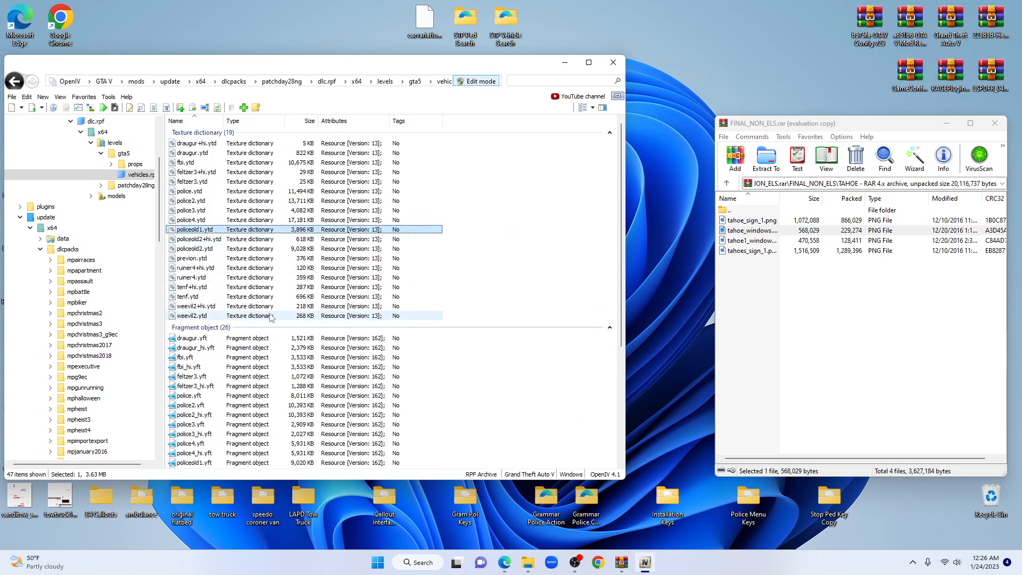
- Open the policeold1.yft model, inspect the lettering on its windshield and rear window up close, and close the preview
{"action": "scroll", "coordinate": [270, 318], "scroll_direction": "down", "scroll_amount": 3}
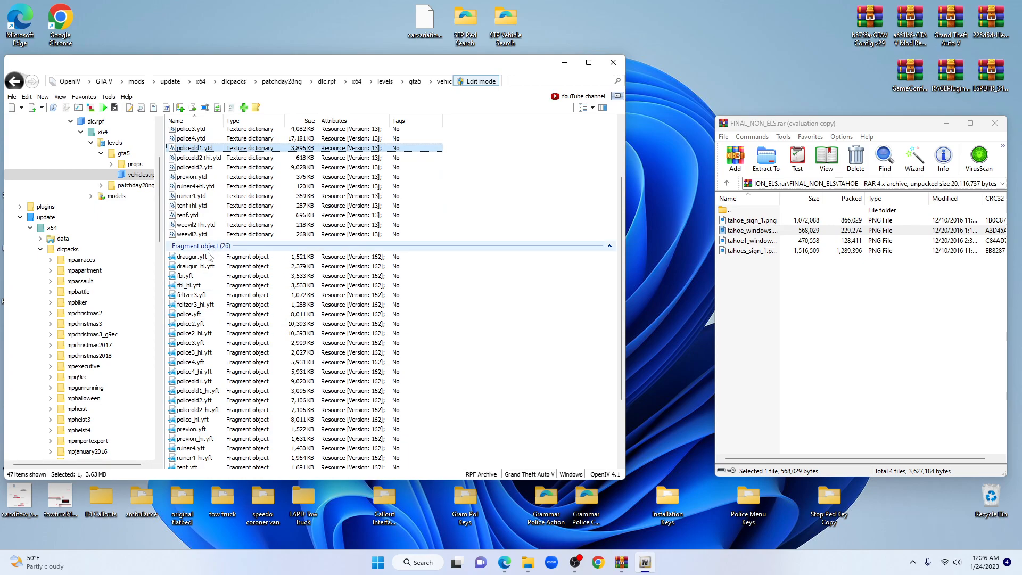
{"action": "left_click", "coordinate": [211, 382]}
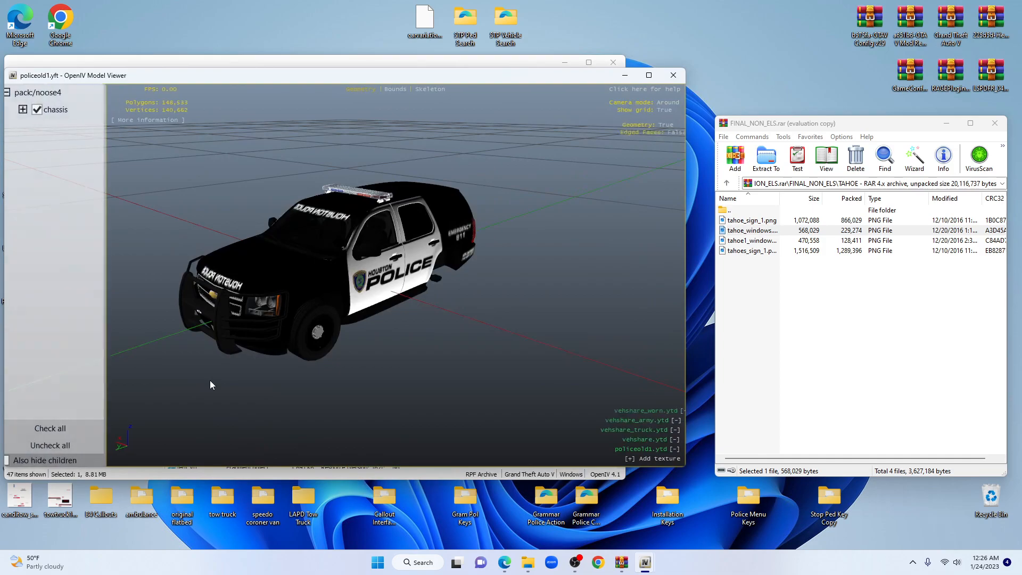
{"action": "left_click_drag", "start_coordinate": [328, 261], "coordinate": [374, 290]}
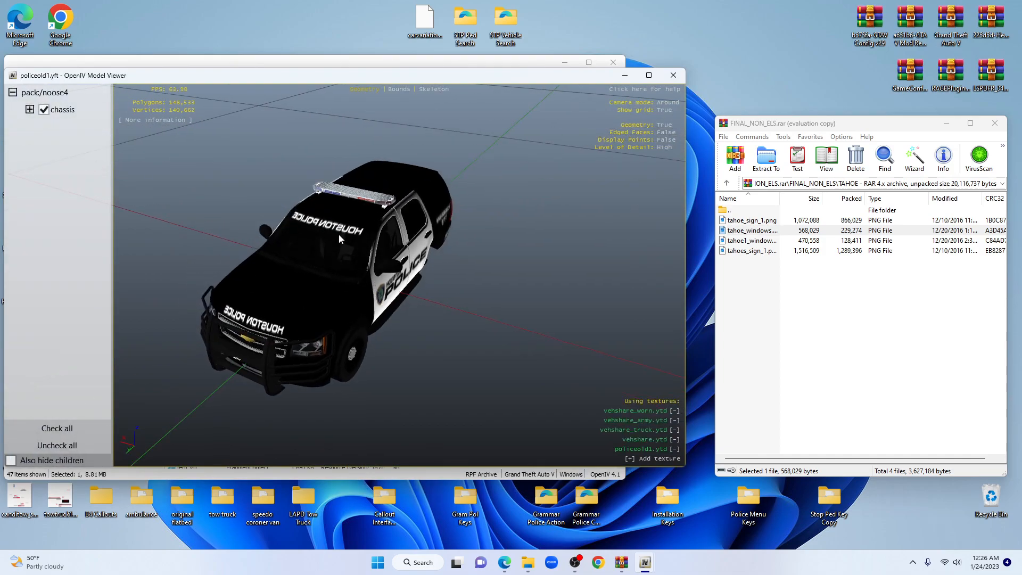
{"action": "left_click_drag", "start_coordinate": [319, 232], "coordinate": [337, 275]}
{"action": "scroll", "coordinate": [400, 256], "scroll_direction": "up", "scroll_amount": 5}
{"action": "left_click_drag", "start_coordinate": [369, 203], "coordinate": [366, 244]}
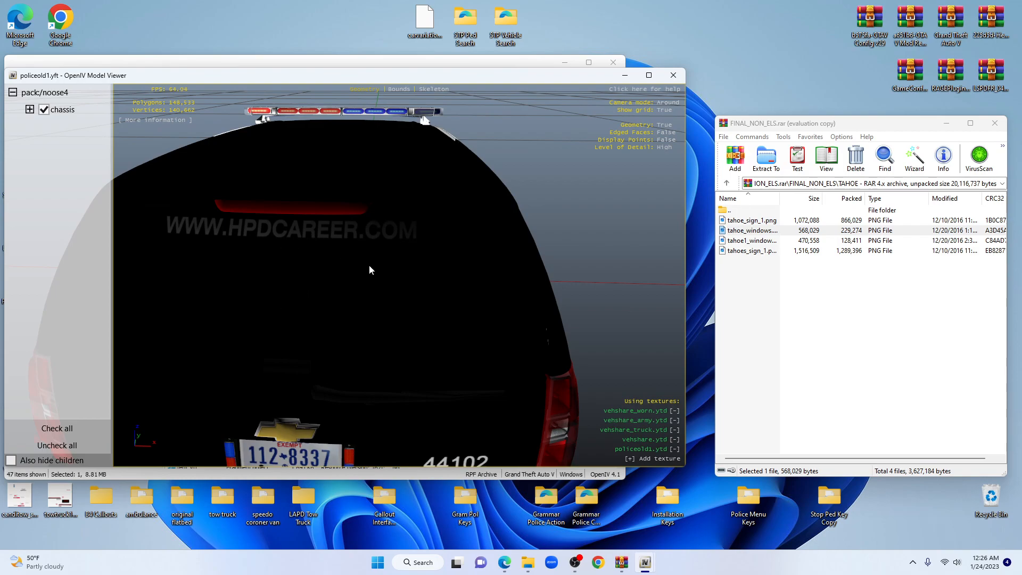
{"action": "left_click_drag", "start_coordinate": [371, 267], "coordinate": [292, 259]}
{"action": "scroll", "coordinate": [395, 273], "scroll_direction": "up", "scroll_amount": 2}
{"action": "scroll", "coordinate": [395, 273], "scroll_direction": "down", "scroll_amount": 5}
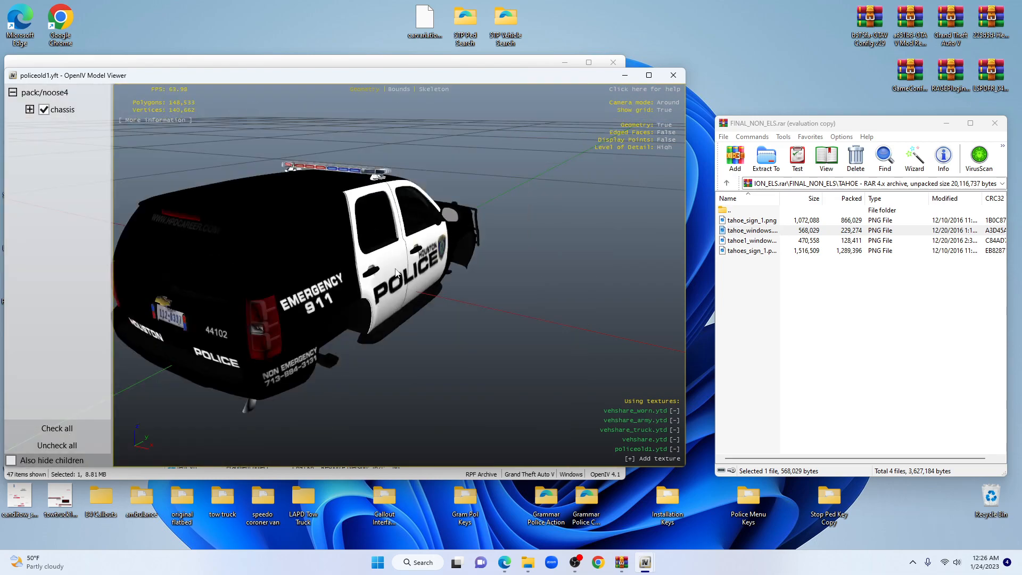
{"action": "left_click_drag", "start_coordinate": [464, 345], "coordinate": [472, 261]}
{"action": "left_click", "coordinate": [673, 76]}
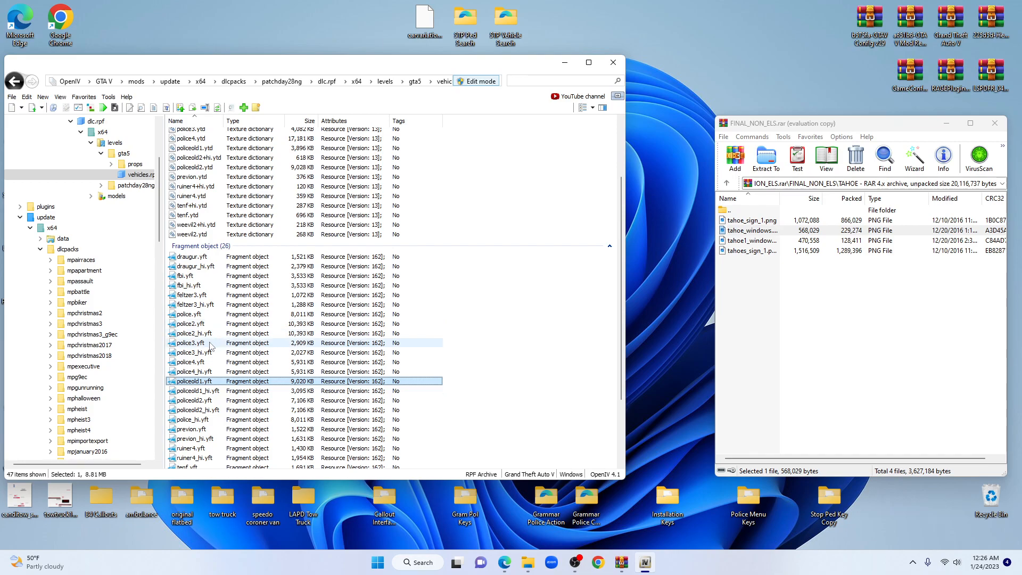
- Open the police.yft model, rotate it to check the livery on its side and rear, and close it
{"action": "left_click", "coordinate": [205, 316]}
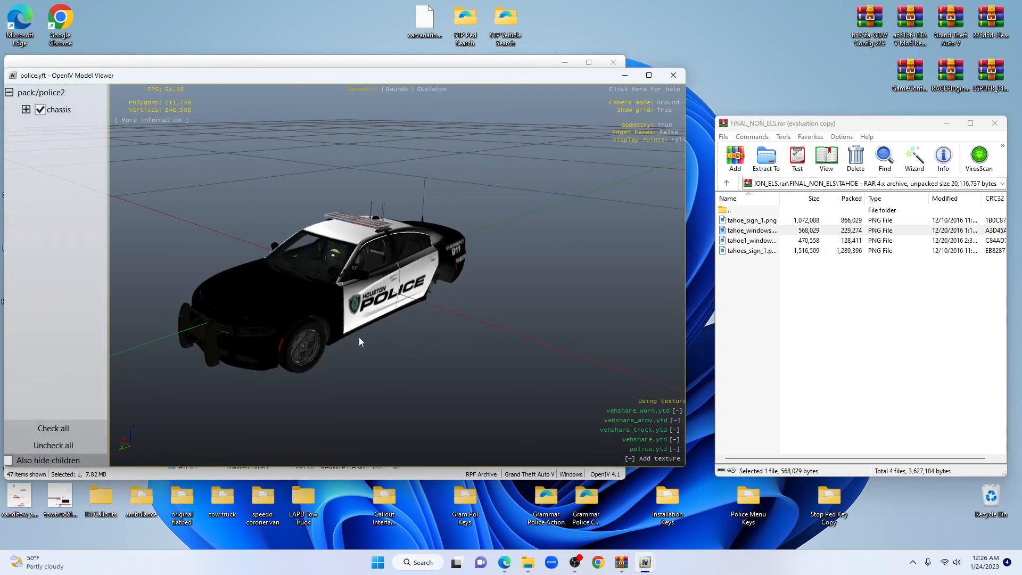
{"action": "left_click_drag", "start_coordinate": [451, 335], "coordinate": [237, 334]}
{"action": "left_click_drag", "start_coordinate": [359, 346], "coordinate": [447, 282]}
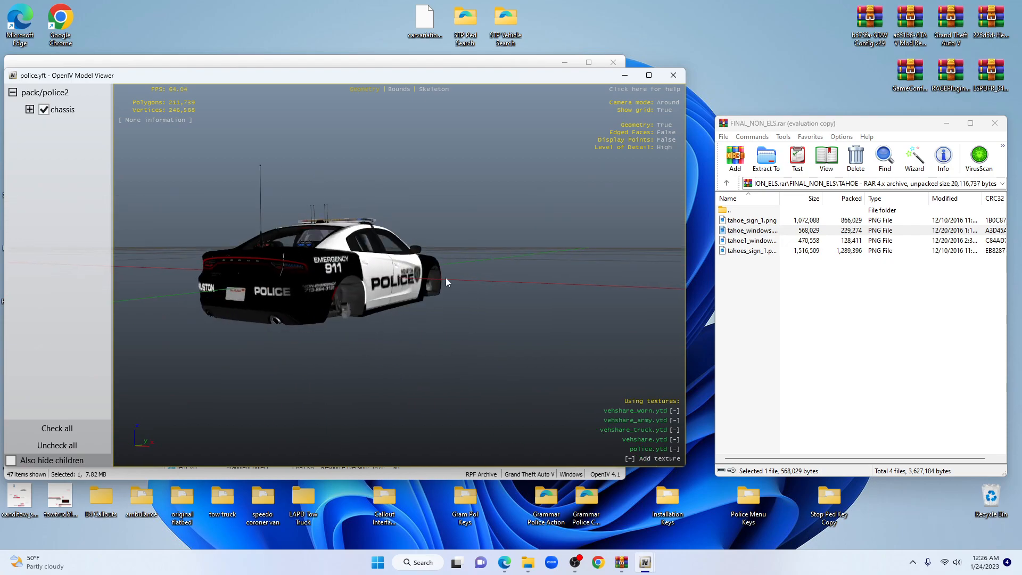
{"action": "left_click", "coordinate": [673, 75]}
- Open the police2.yft model, check the livery on its side and close the preview
{"action": "left_click", "coordinate": [232, 325]}
{"action": "double_click", "coordinate": [231, 322]}
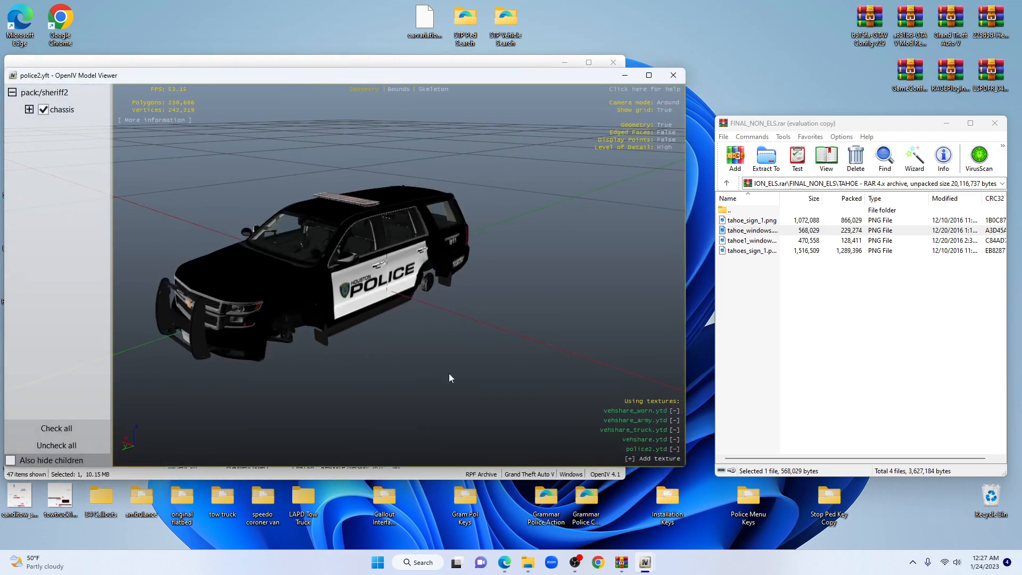
{"action": "left_click_drag", "start_coordinate": [449, 375], "coordinate": [413, 361]}
{"action": "left_click", "coordinate": [673, 81]}
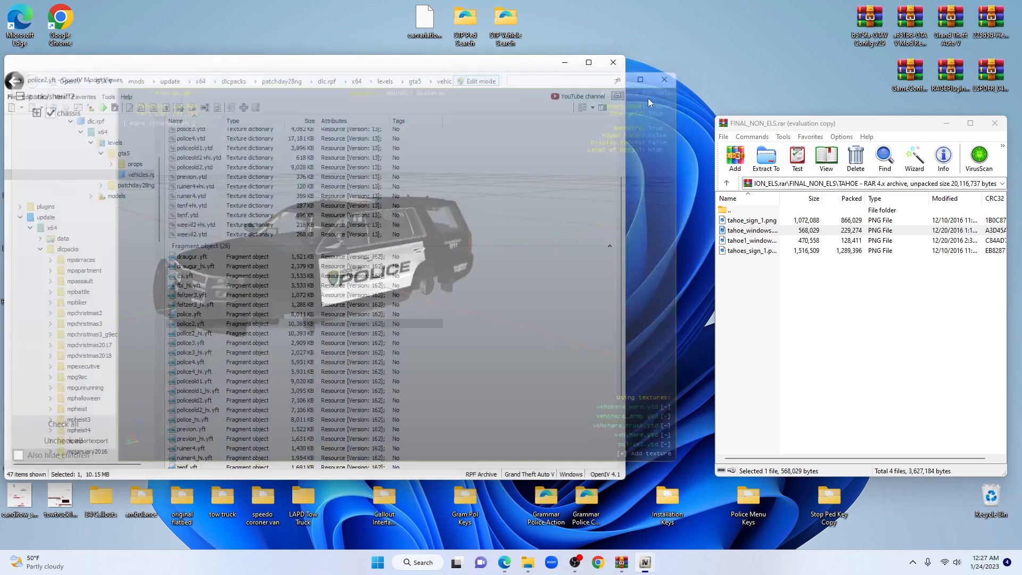
- Open the police3.yft model, inspect its livery from the rear and other angles, and close it
{"action": "left_click", "coordinate": [235, 344]}
{"action": "double_click", "coordinate": [235, 344]}
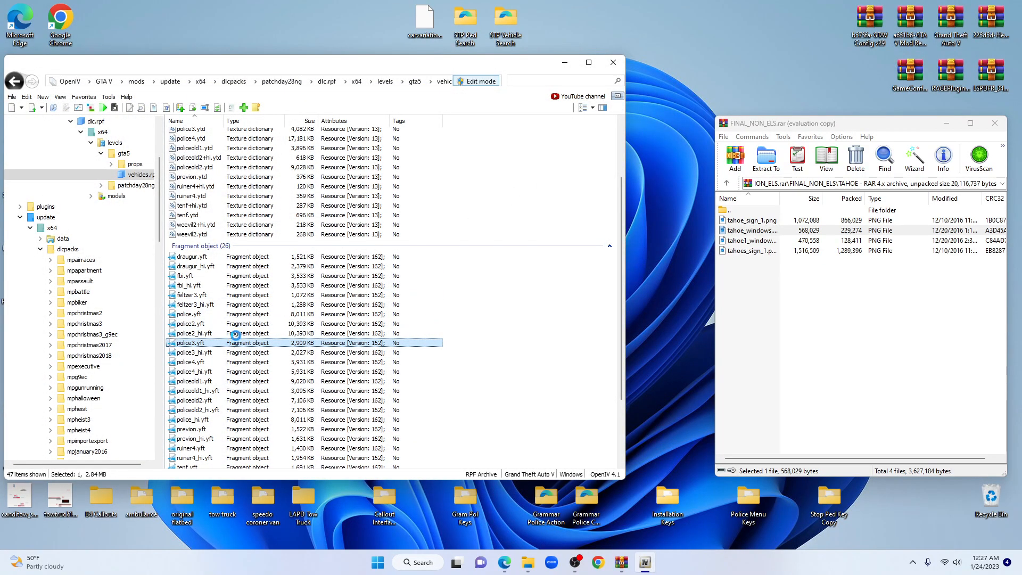
{"action": "left_click_drag", "start_coordinate": [450, 366], "coordinate": [491, 315]}
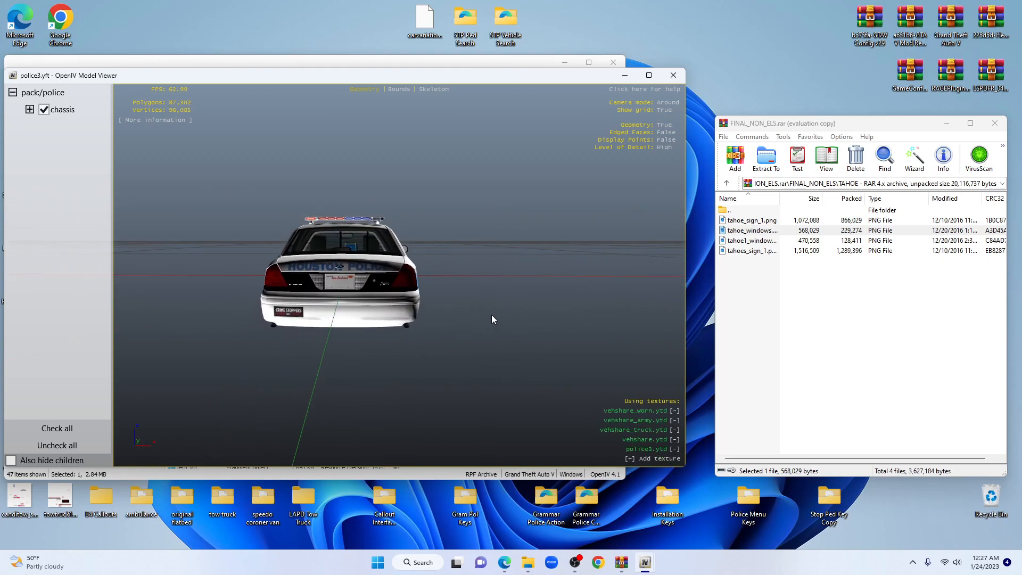
{"action": "scroll", "coordinate": [491, 315], "scroll_direction": "up", "scroll_amount": 3}
{"action": "left_click_drag", "start_coordinate": [555, 331], "coordinate": [490, 234]}
{"action": "left_click", "coordinate": [674, 75]}
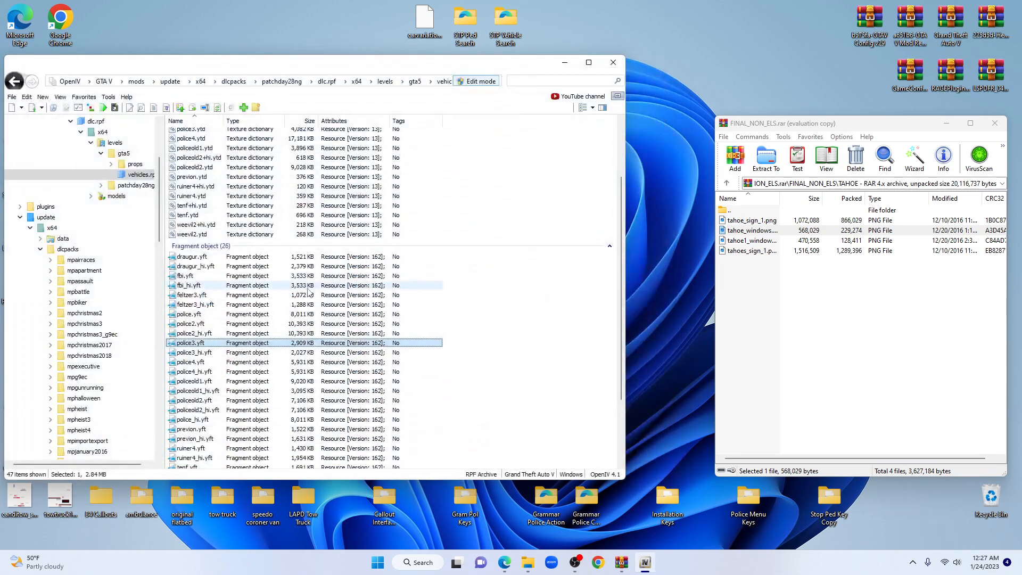
- Open the police4.yft model, rotate it to inspect the livery on both sides and the rear, and close it
{"action": "double_click", "coordinate": [213, 362]}
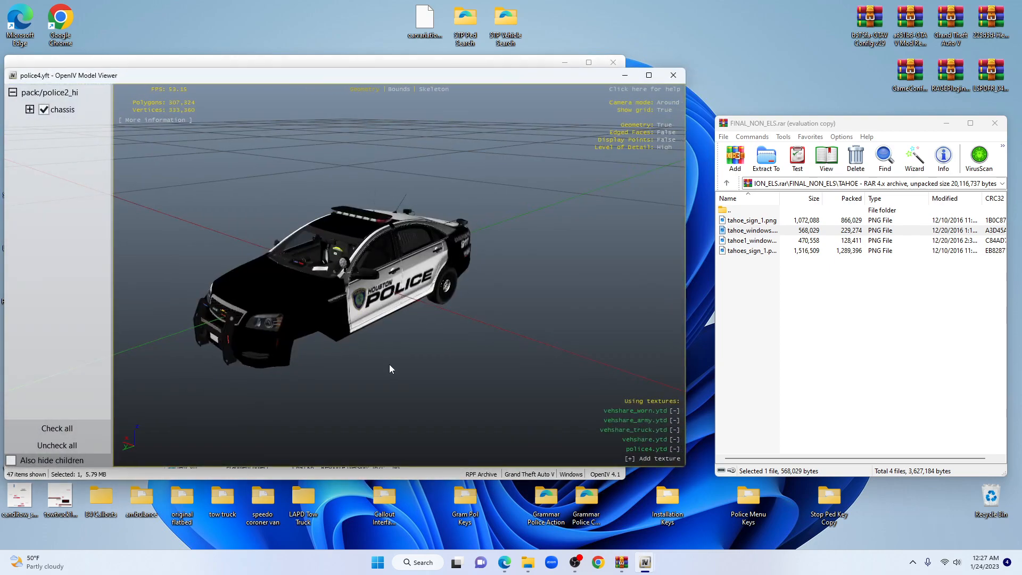
{"action": "left_click_drag", "start_coordinate": [404, 343], "coordinate": [212, 340]}
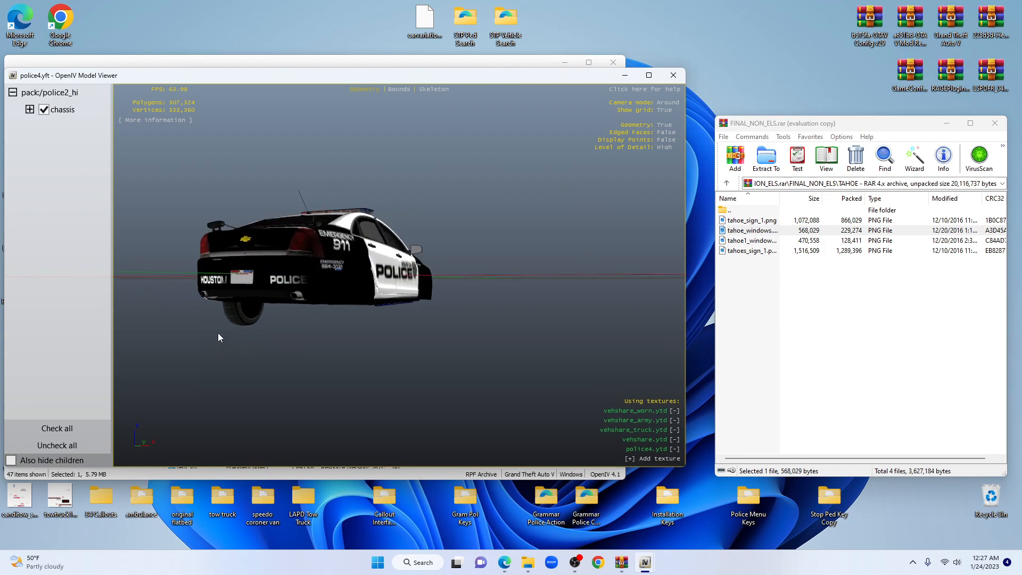
{"action": "left_click_drag", "start_coordinate": [521, 323], "coordinate": [427, 326]}
{"action": "mouse_move", "coordinate": [420, 286]}
{"action": "left_mouse_down"}
{"action": "mouse_move", "coordinate": [434, 302]}
{"action": "mouse_move", "coordinate": [409, 271]}
{"action": "left_mouse_up"}
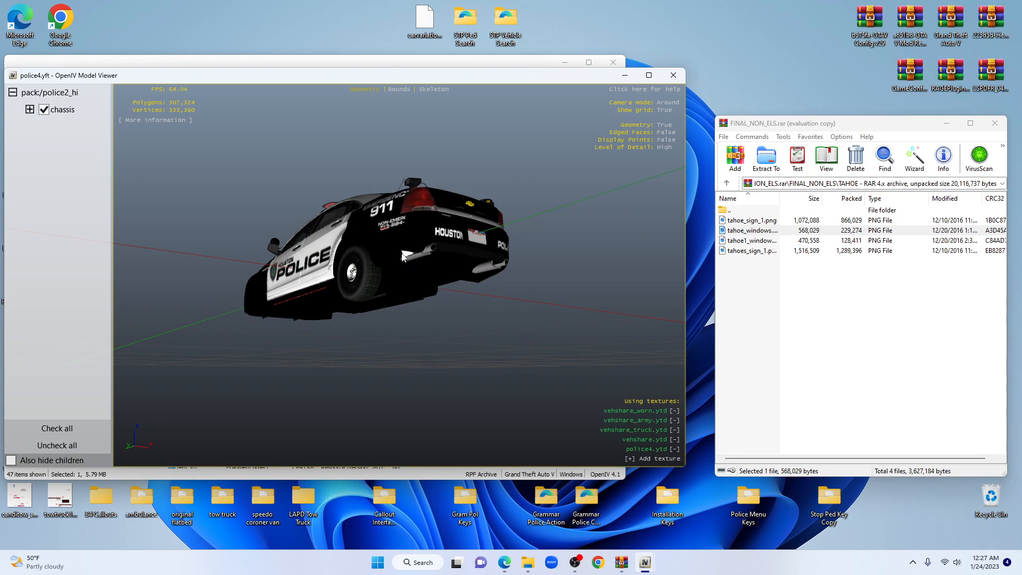
{"action": "left_click_drag", "start_coordinate": [612, 299], "coordinate": [513, 262]}
{"action": "left_click", "coordinate": [673, 75]}
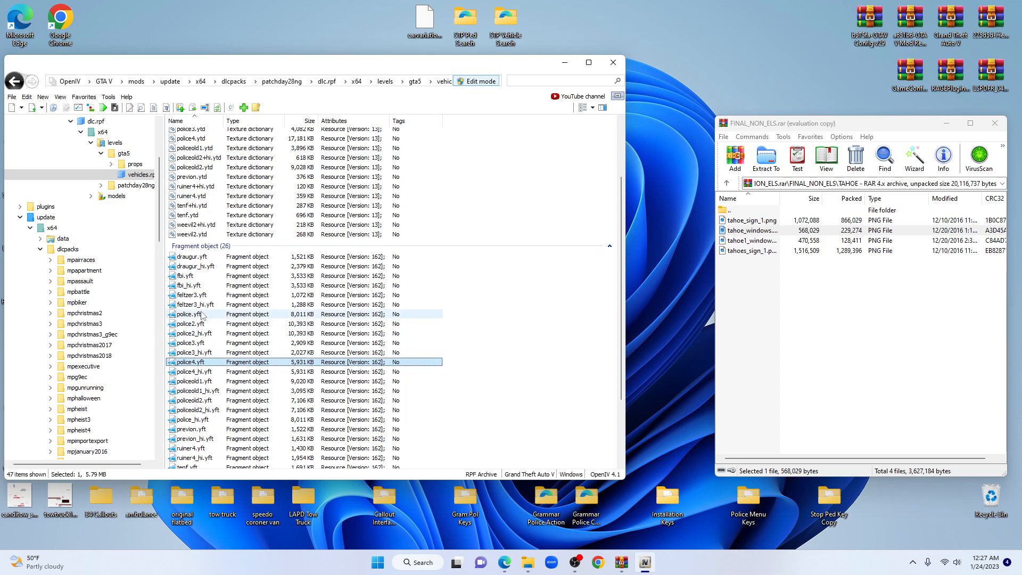
- Reopen the policeold1.yft model, rotate it around for a final check of the complete livery, and close it
{"action": "left_click", "coordinate": [213, 382]}
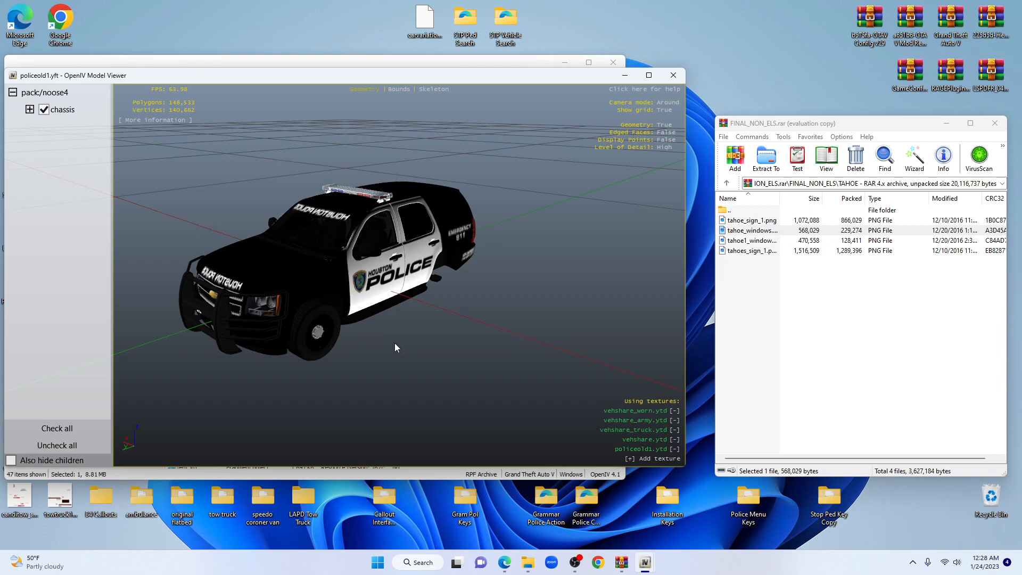
{"action": "left_click_drag", "start_coordinate": [426, 337], "coordinate": [364, 345]}
{"action": "left_click_drag", "start_coordinate": [459, 355], "coordinate": [426, 346]}
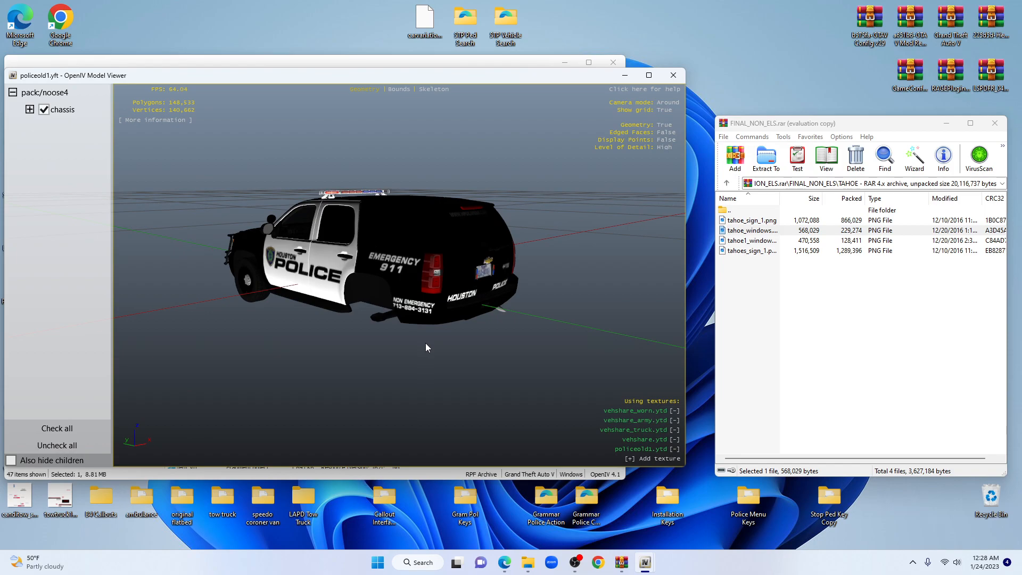
{"action": "left_click_drag", "start_coordinate": [489, 360], "coordinate": [409, 286]}
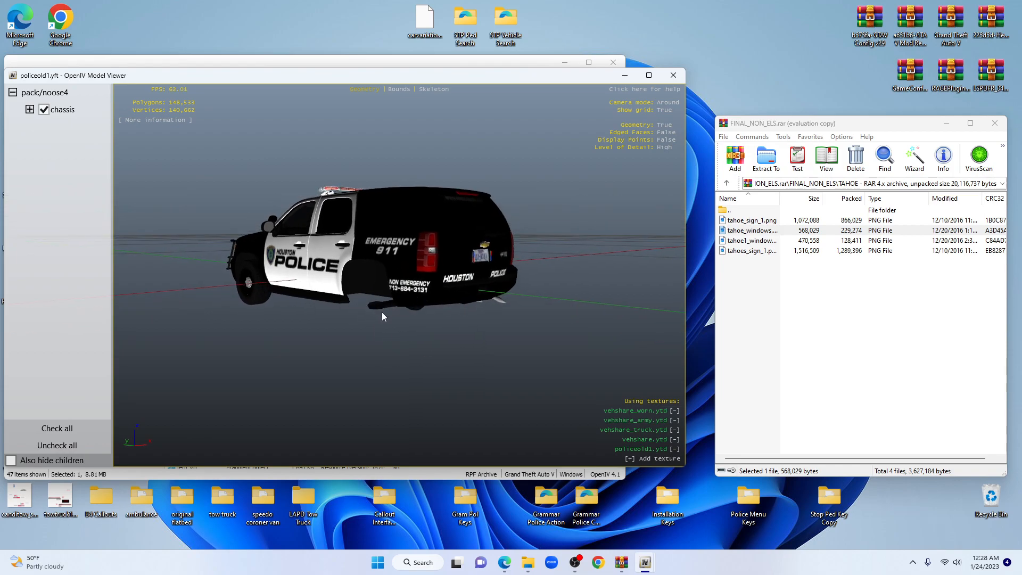
{"action": "left_click_drag", "start_coordinate": [327, 339], "coordinate": [423, 315]}
{"action": "left_click_drag", "start_coordinate": [360, 294], "coordinate": [437, 312]}
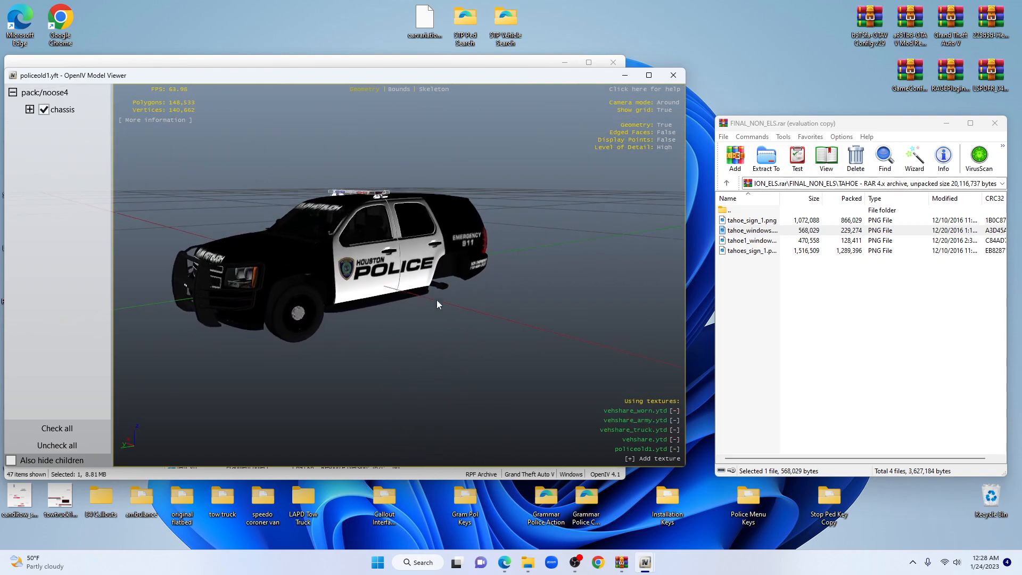
{"action": "left_click", "coordinate": [674, 74]}
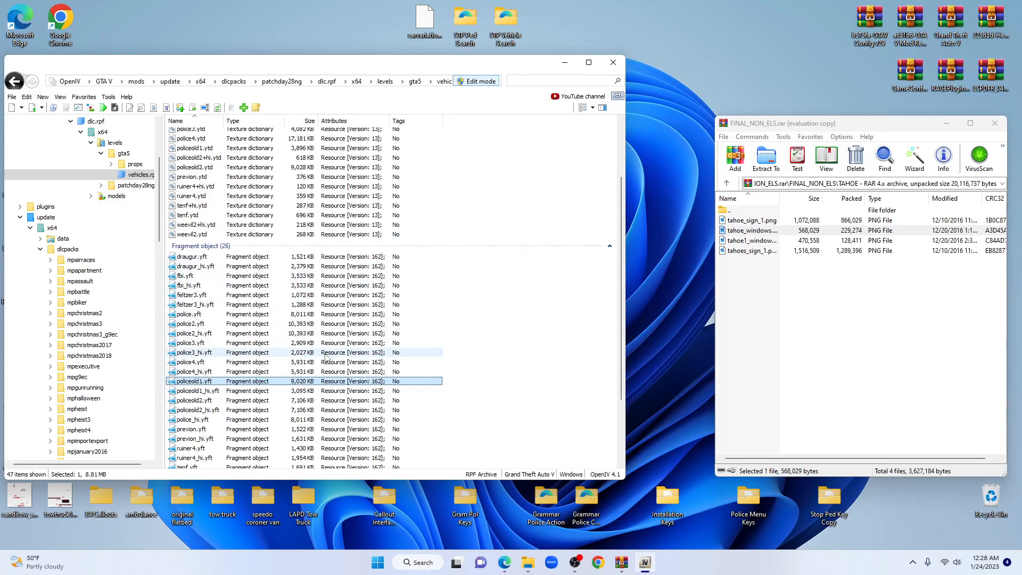
{"action": "scroll", "coordinate": [326, 359], "scroll_direction": "down", "scroll_amount": 1}
{"action": "scroll", "coordinate": [327, 359], "scroll_direction": "down", "scroll_amount": 2}
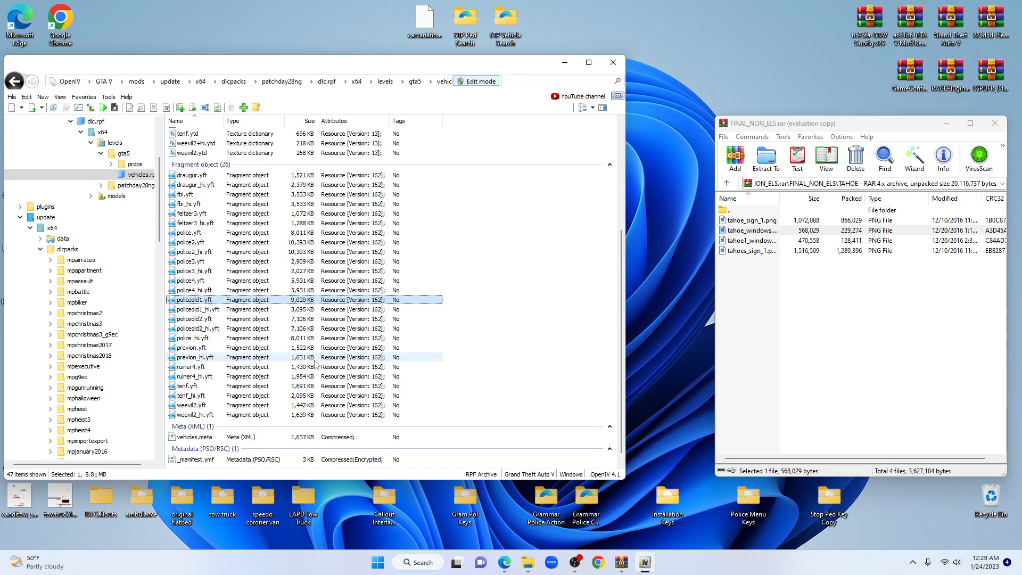
{"action": "scroll", "coordinate": [318, 315], "scroll_direction": "up", "scroll_amount": 2}
{"action": "scroll", "coordinate": [317, 316], "scroll_direction": "up", "scroll_amount": 1}
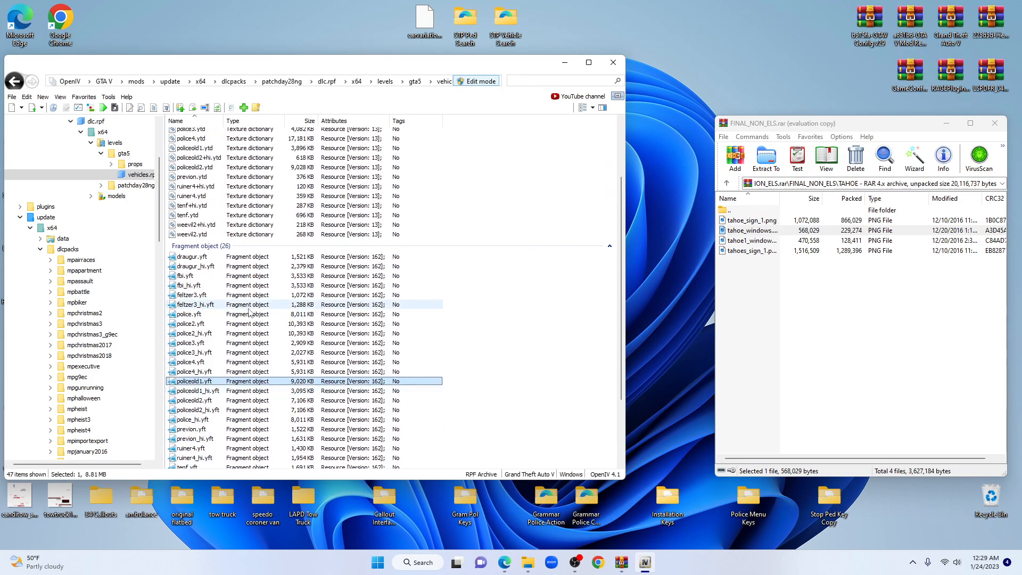
{"action": "scroll", "coordinate": [211, 329], "scroll_direction": "down", "scroll_amount": 1}
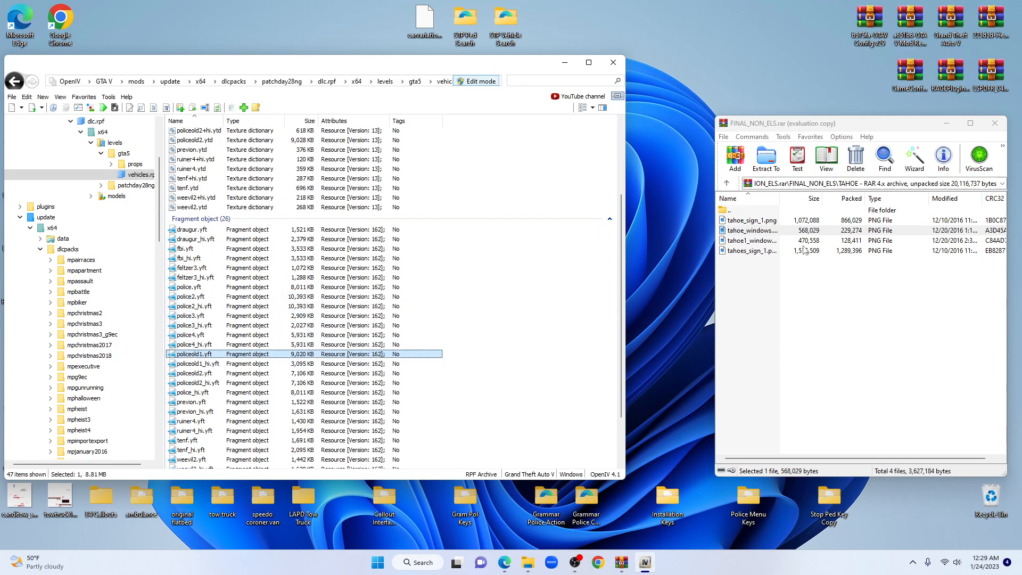
- Leave the FINAL_NON_ELS.rar archive for the Downloads folder in WinRAR and browse the downloaded mod archives
{"action": "left_click", "coordinate": [727, 184]}
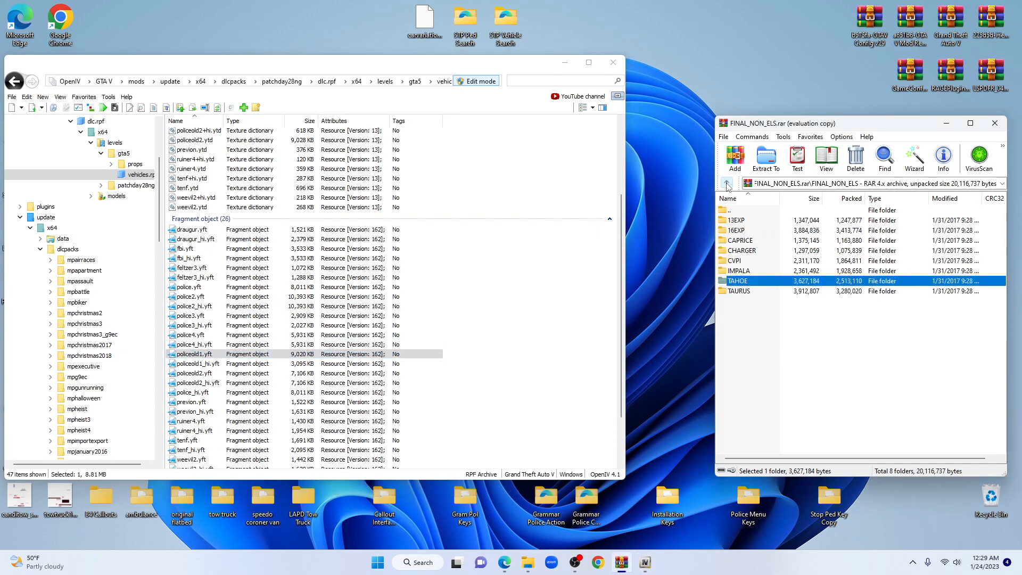
{"action": "left_click", "coordinate": [727, 184]}
{"action": "left_click", "coordinate": [727, 184]}
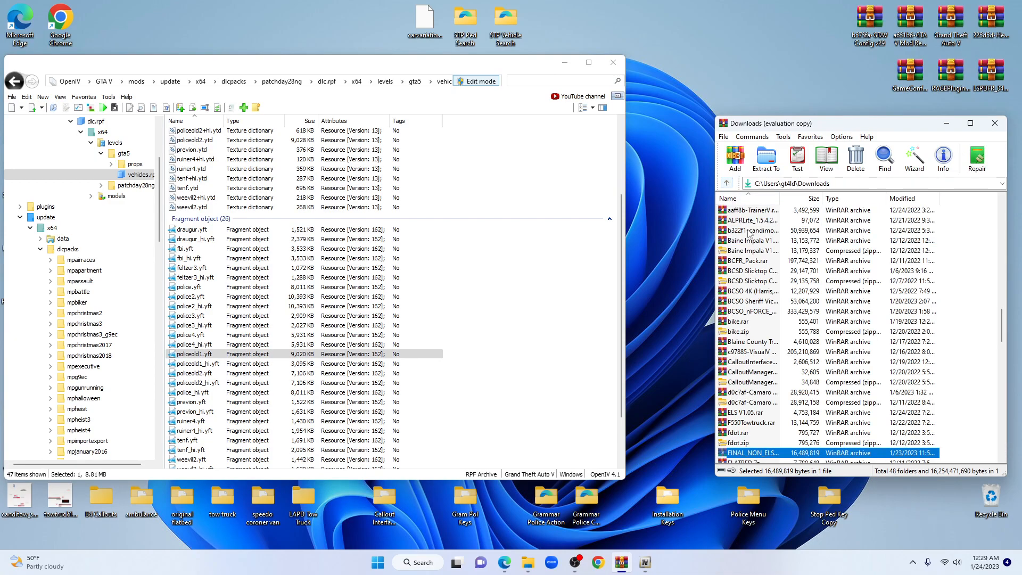
{"action": "scroll", "coordinate": [744, 223], "scroll_direction": "down", "scroll_amount": 10}
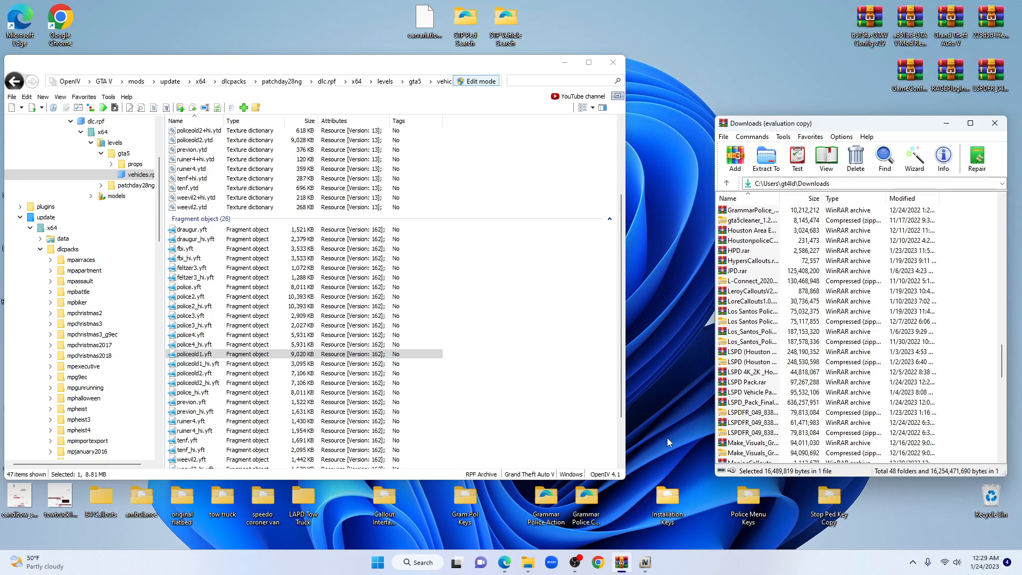
{"action": "mouse_move", "coordinate": [576, 563]}
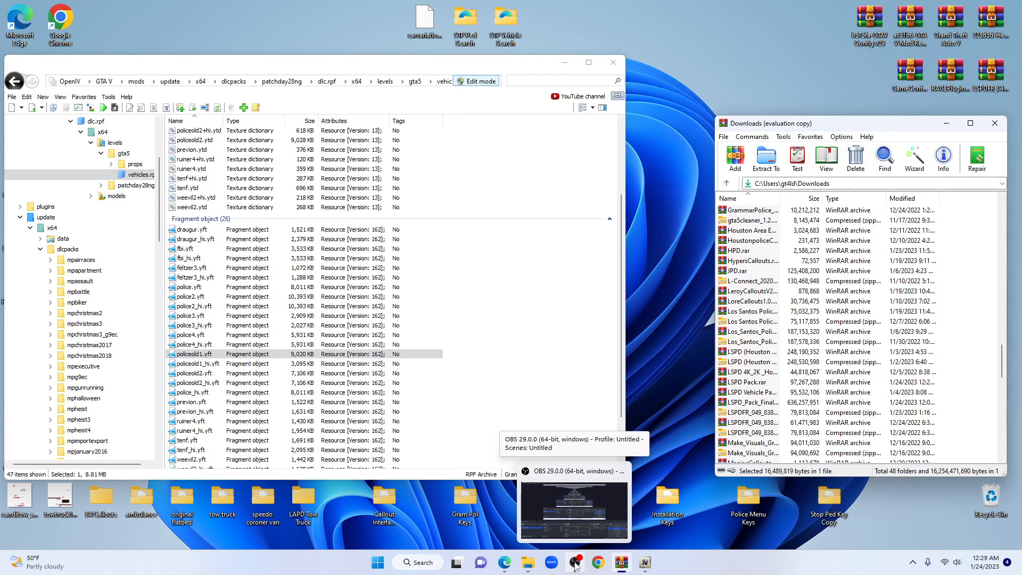
{"action": "left_click", "coordinate": [576, 565]}
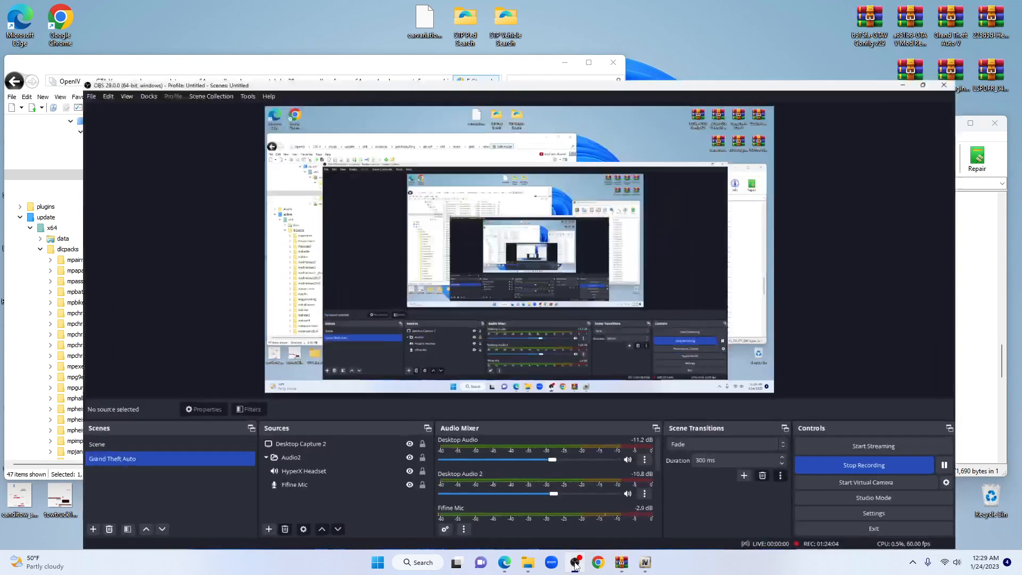